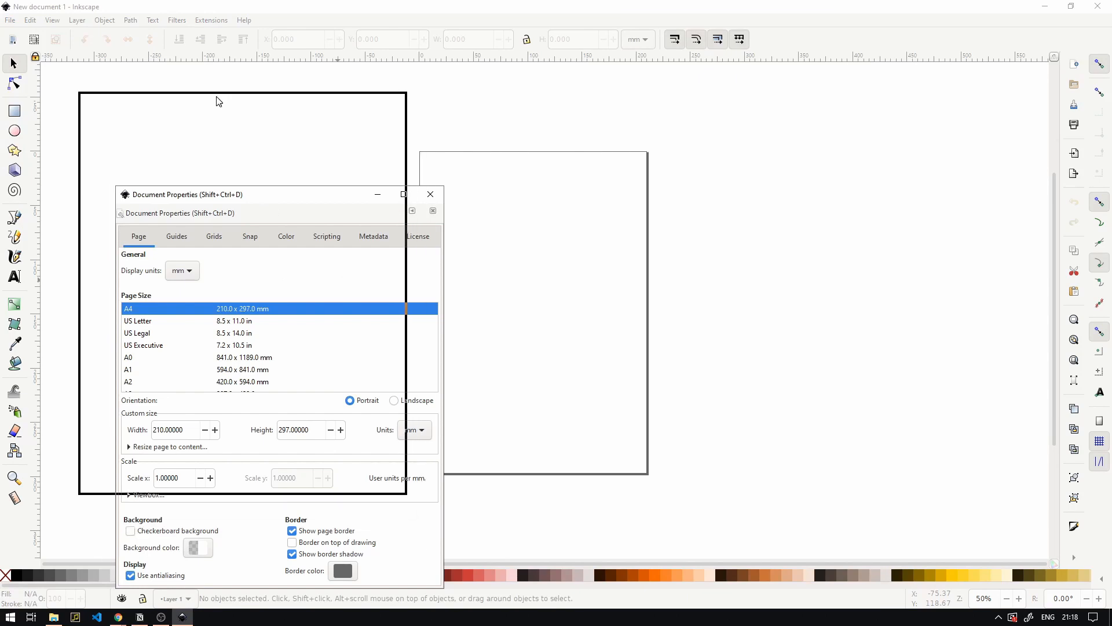
- Set the document's display units to px
left_click(378, 336)
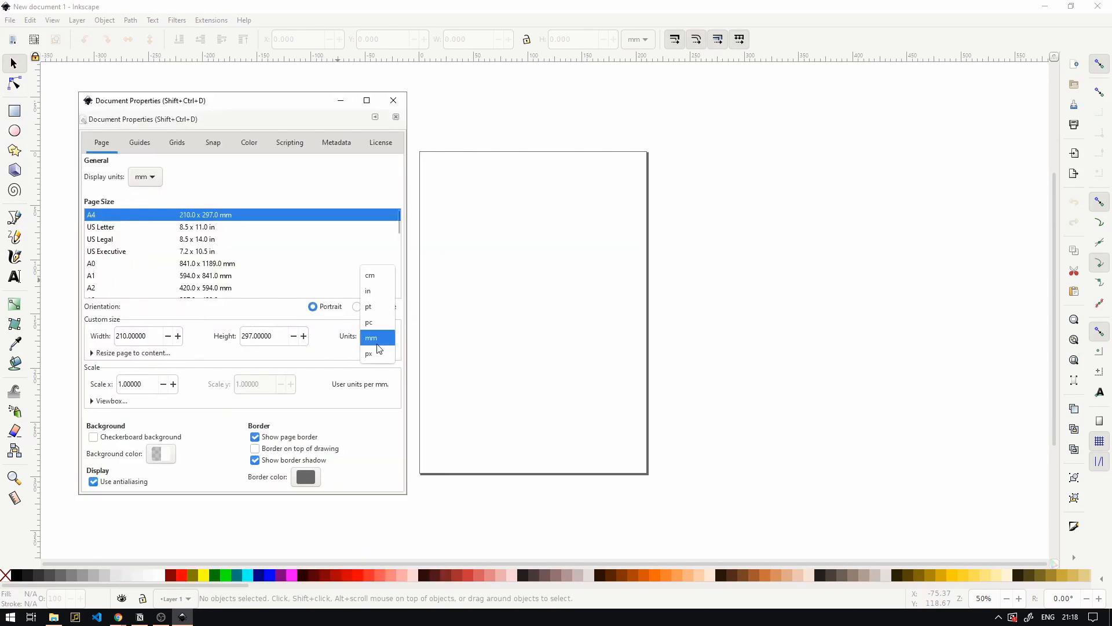
key("Escape")
left_click(145, 177)
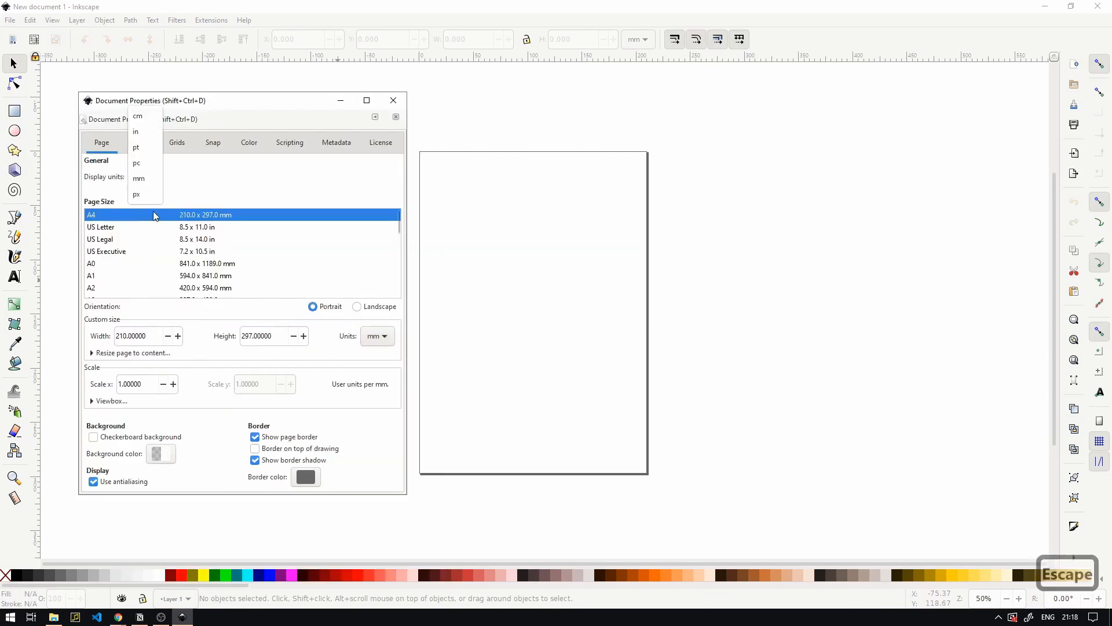
left_click(149, 197)
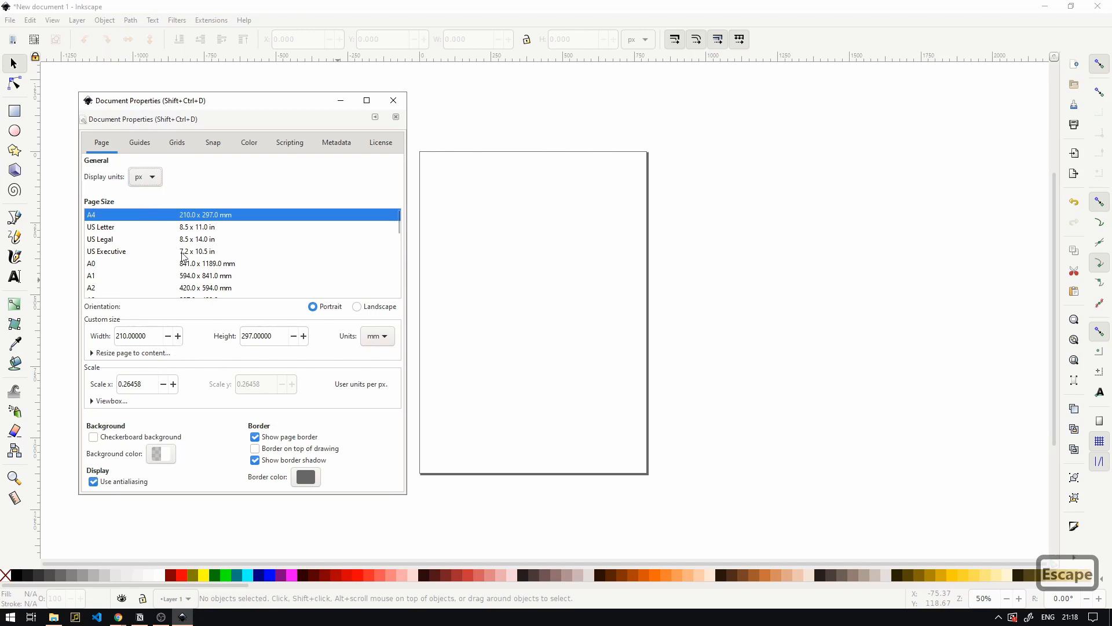
- Set the page size to the Video HD 1080p preset, 1920 x 1080 px, and close the document properties
scroll(211, 262, "down", 10)
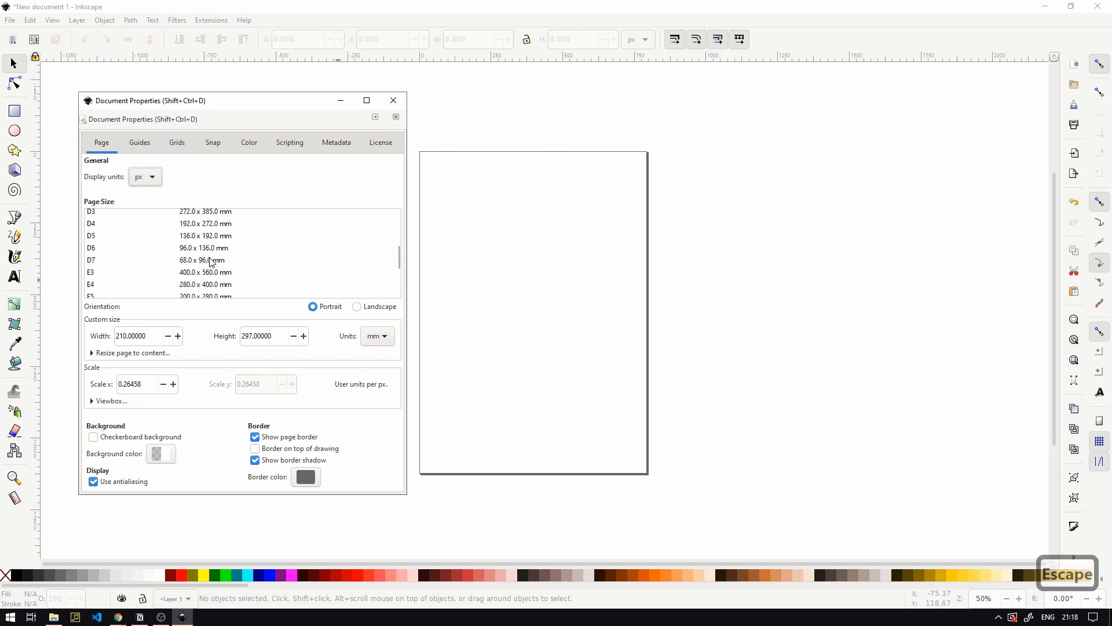
scroll(211, 262, "down", 3)
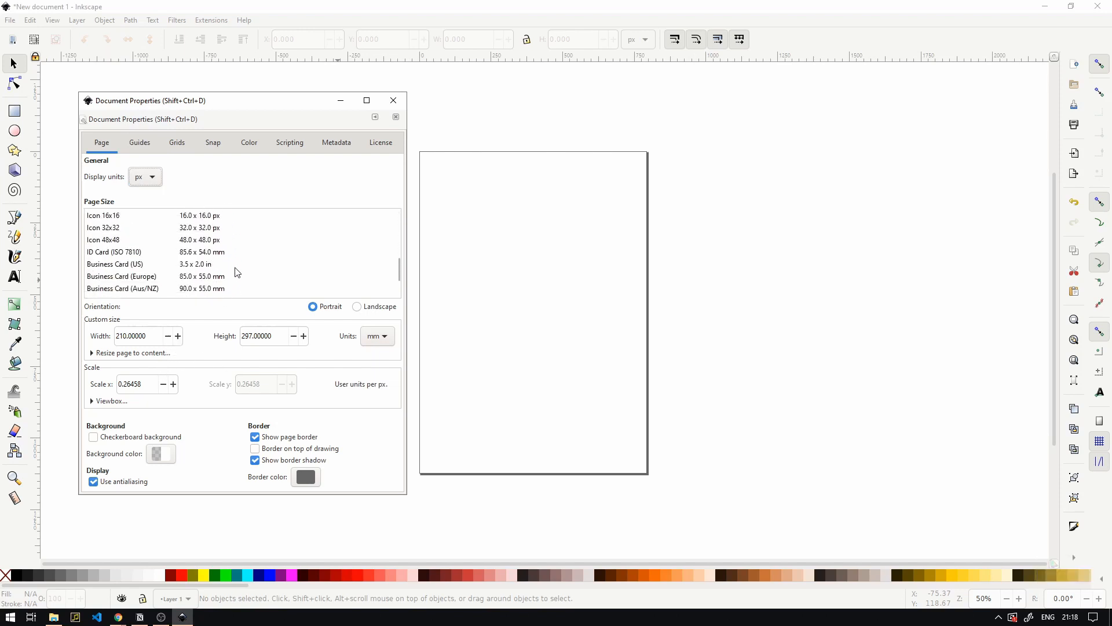
scroll(237, 273, "down", 6)
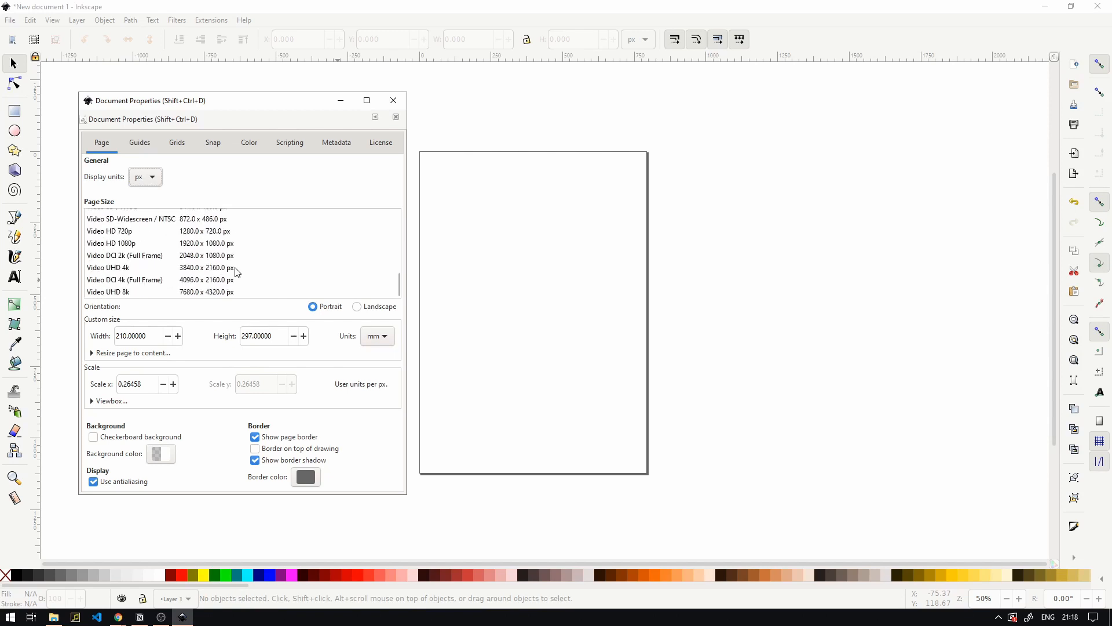
left_click(200, 244)
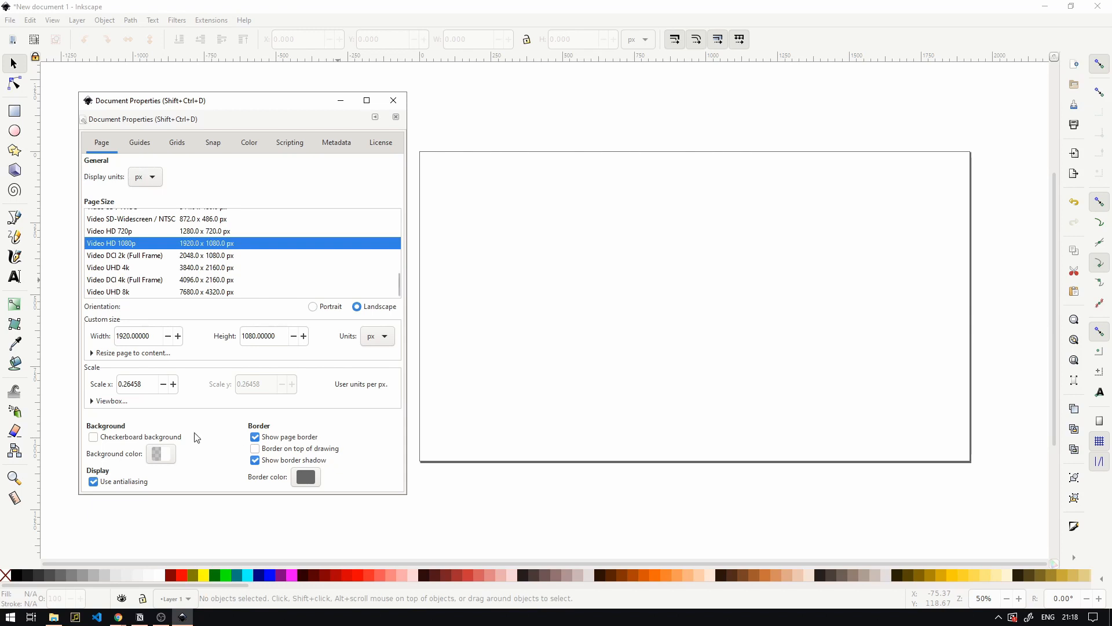
left_click(398, 103)
- Reopen the document properties, toggle the page border's visibility off and on again, and close them
scroll(400, 203, "right", 8)
scroll(347, 226, "left", 1)
scroll(366, 227, "up", 1)
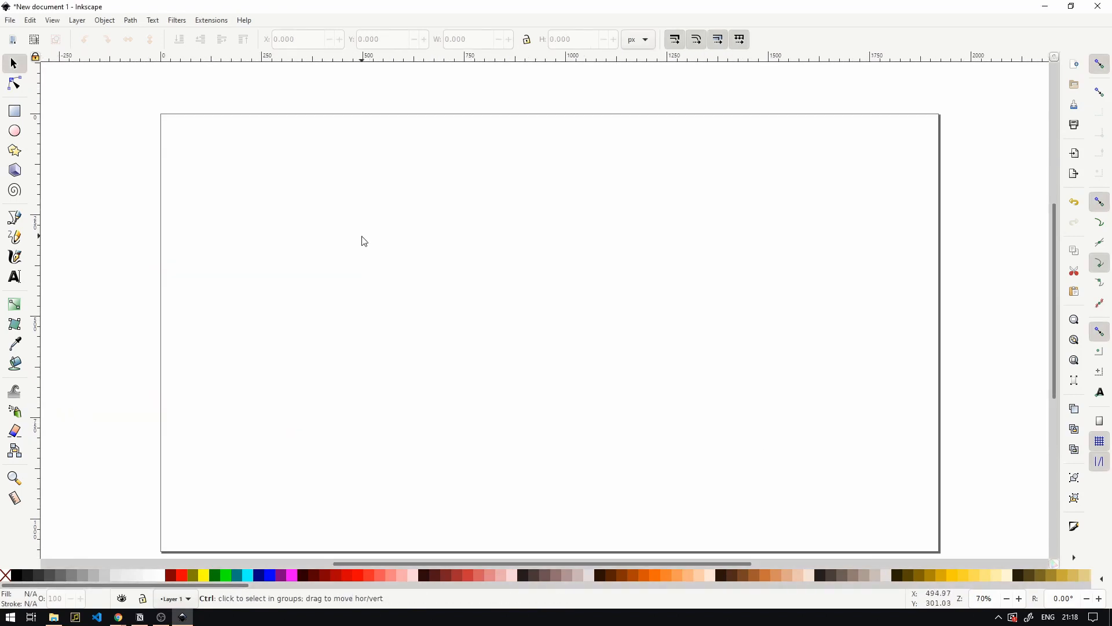
scroll(196, 269, "down", 1)
key("ctrl+shift+d")
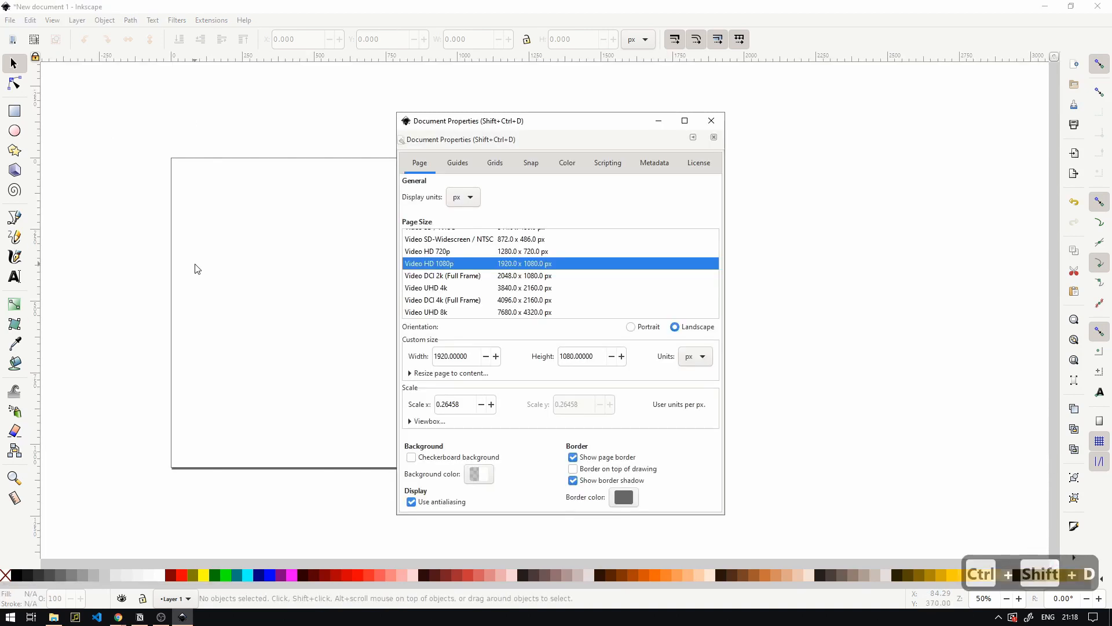
left_click_drag(499, 123, 667, 119)
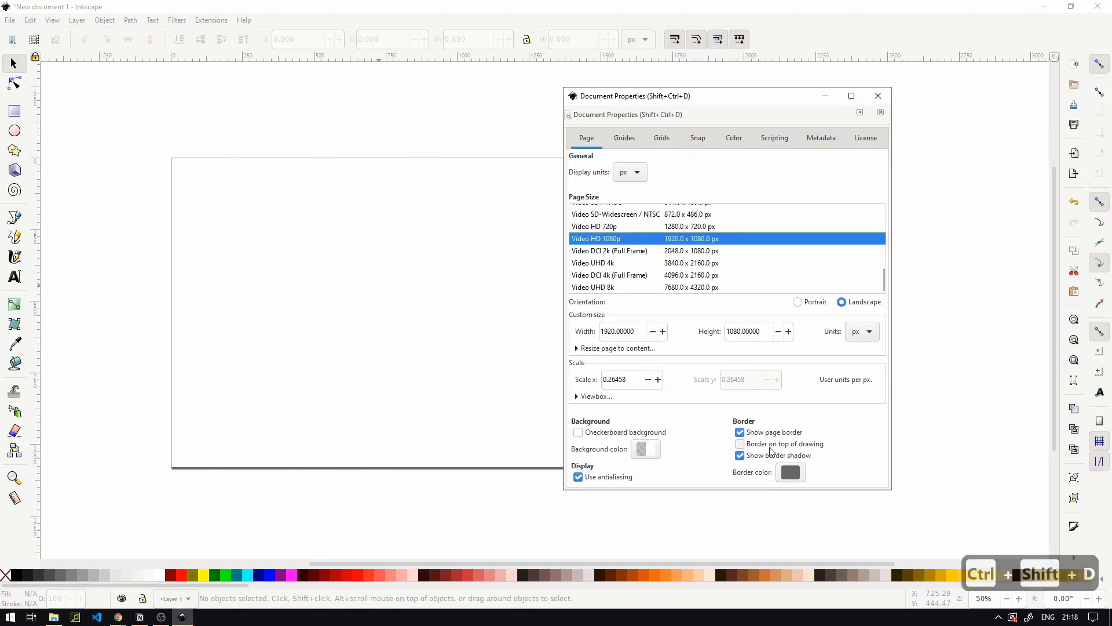
left_click(740, 433)
left_click(740, 432)
left_click(740, 432)
left_click(740, 433)
left_click(878, 100)
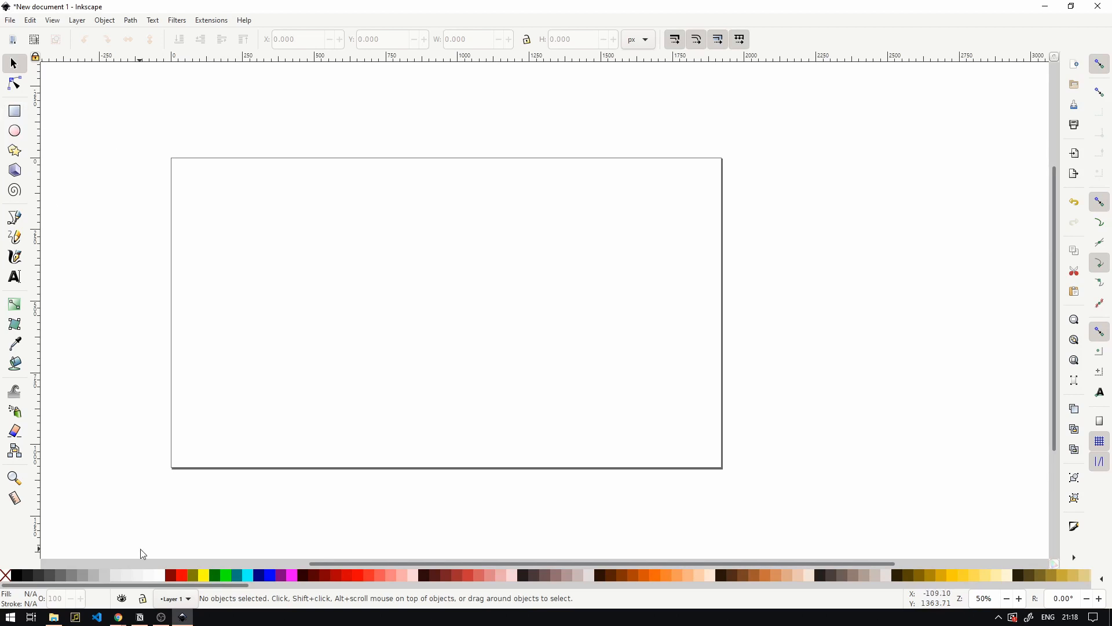
- Switch to the browser, open the Spectre article on the Valorant Wiki, enlarge the weapon image and save it
left_click(161, 616)
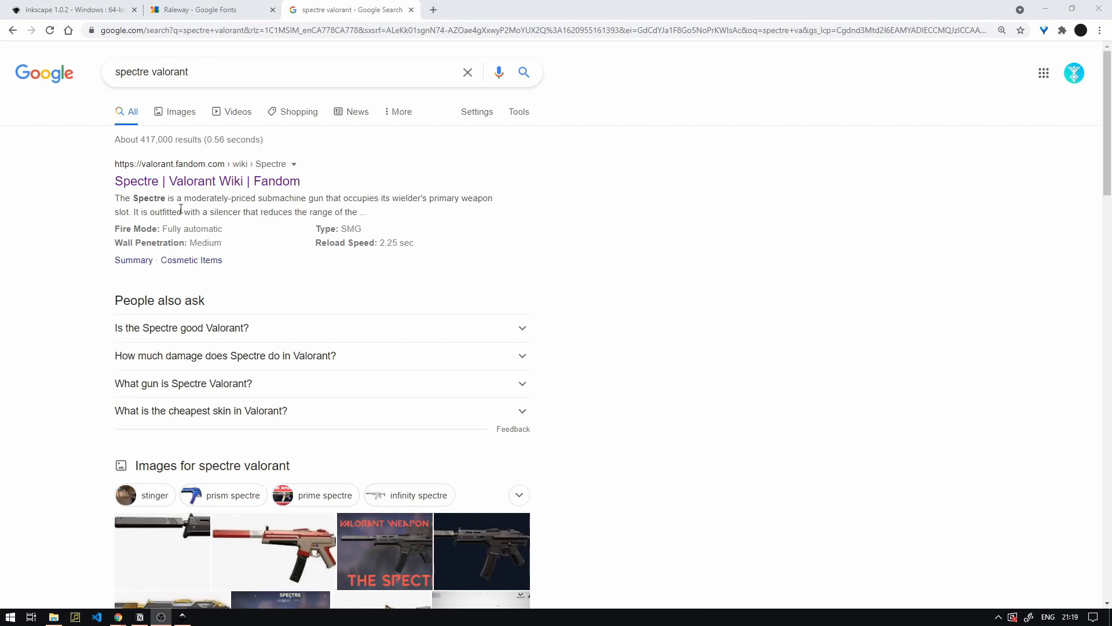
left_click(216, 184)
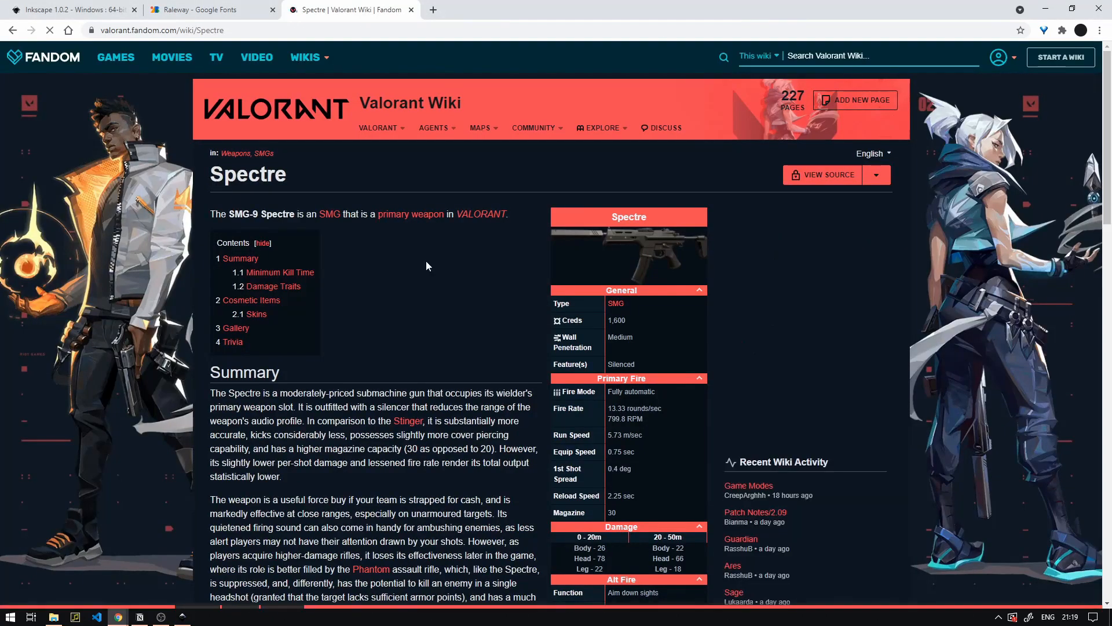
left_click(637, 252)
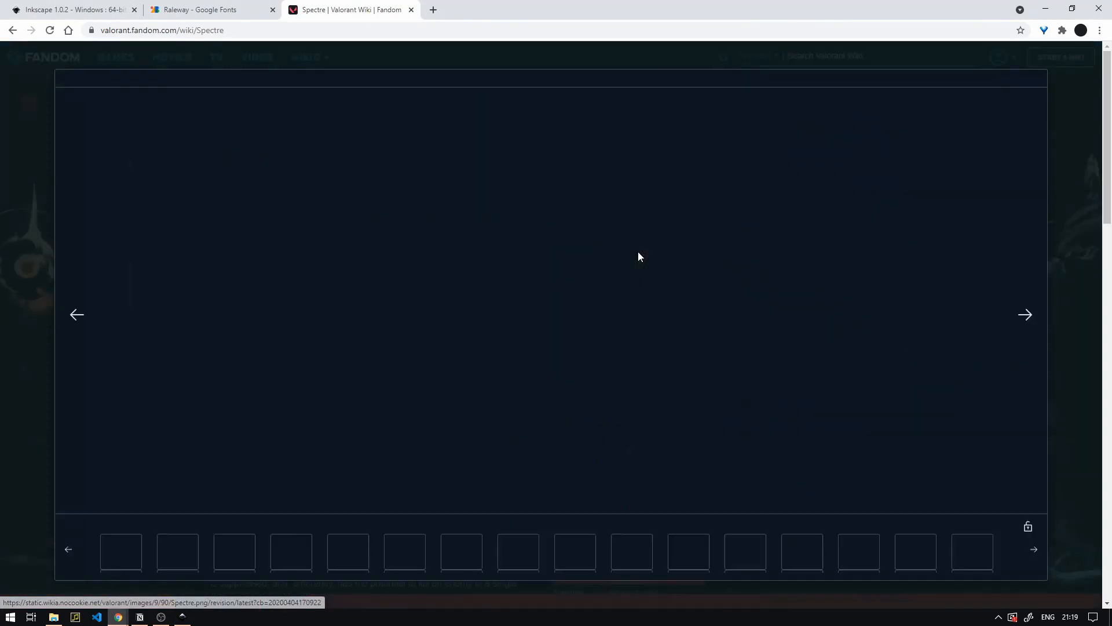
right_click(576, 248)
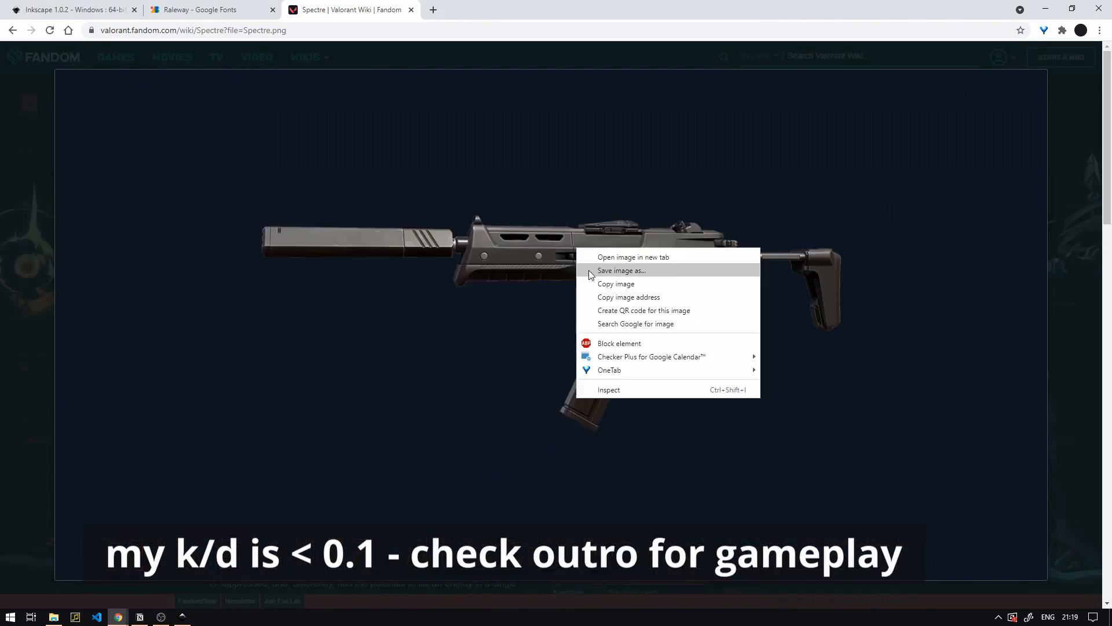
left_click(589, 270)
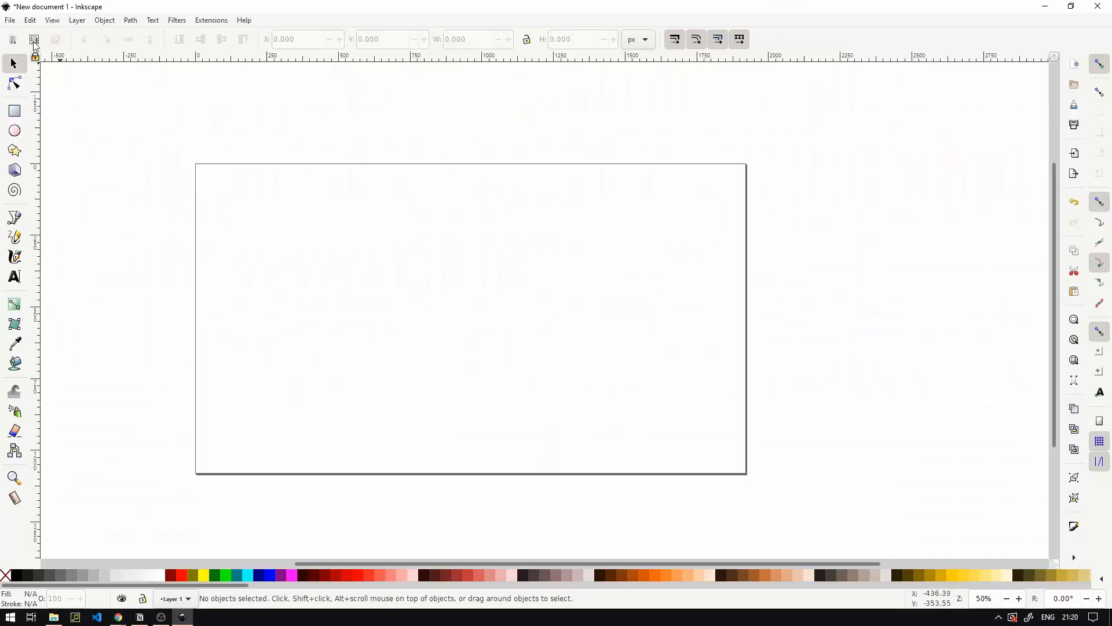
- In Inkscape, import the Spectre PNG as embedded with DPI from file and automatic rendering, and move it to about X 355, Y 76 px
left_click(13, 21)
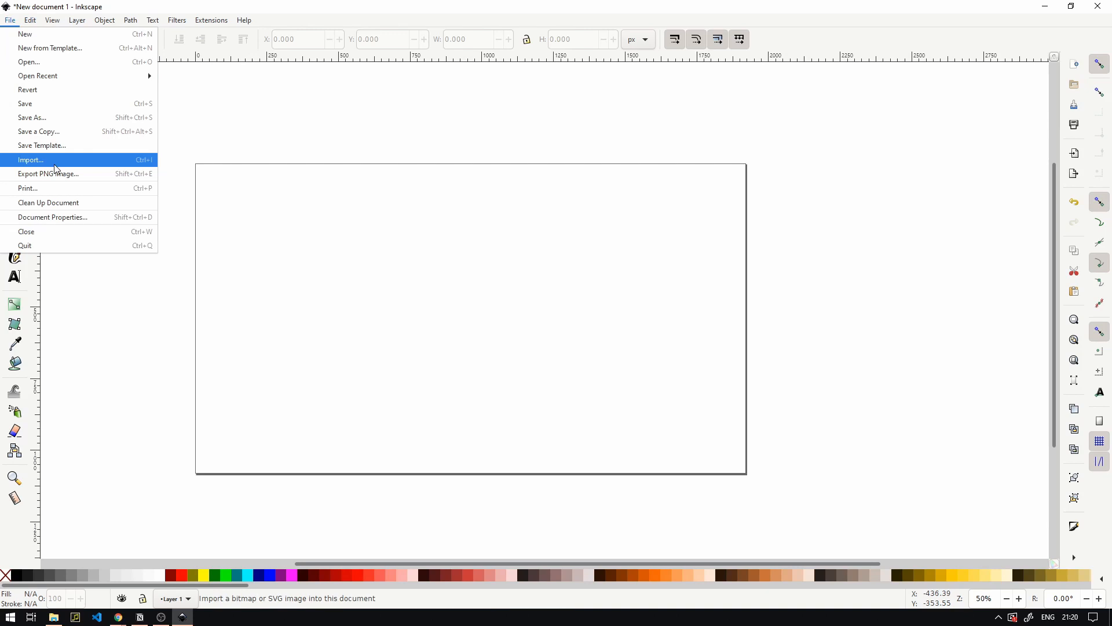
key("Escape")
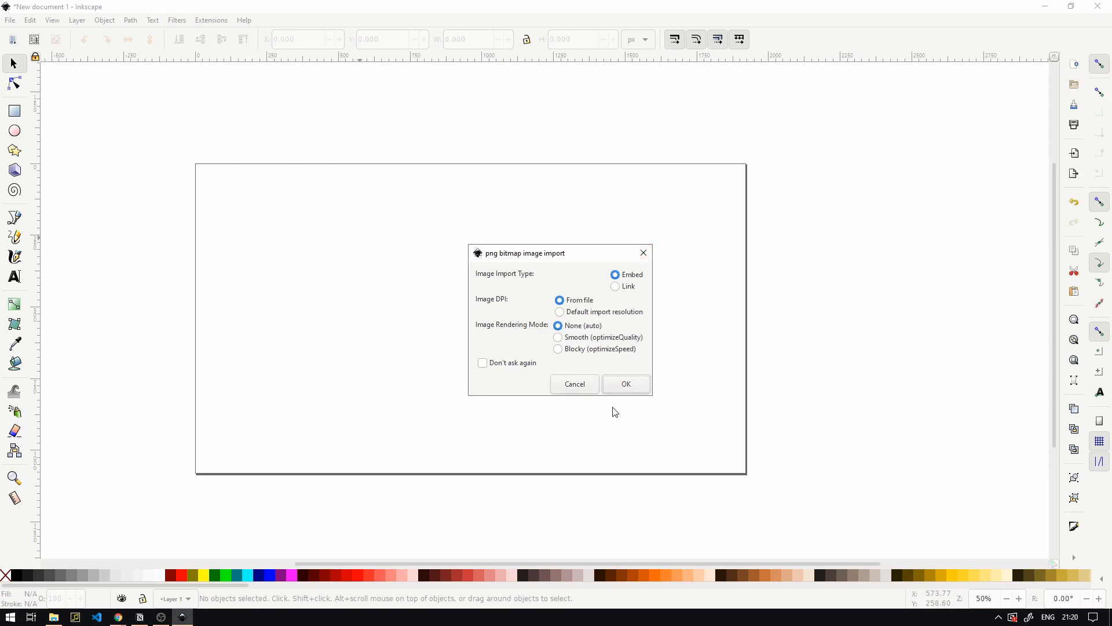
left_click(638, 385)
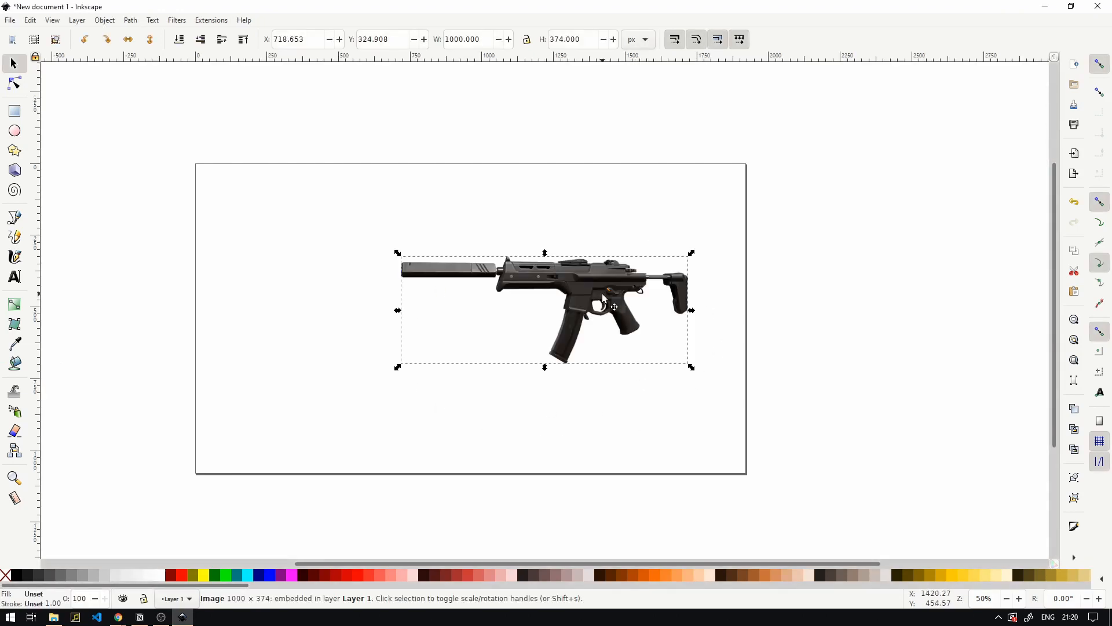
left_click_drag(599, 296, 500, 220)
- Examine the imported rifle at different zoom levels and fit the view to the selected image
scroll(501, 222, "up", 1)
scroll(476, 205, "up", 3)
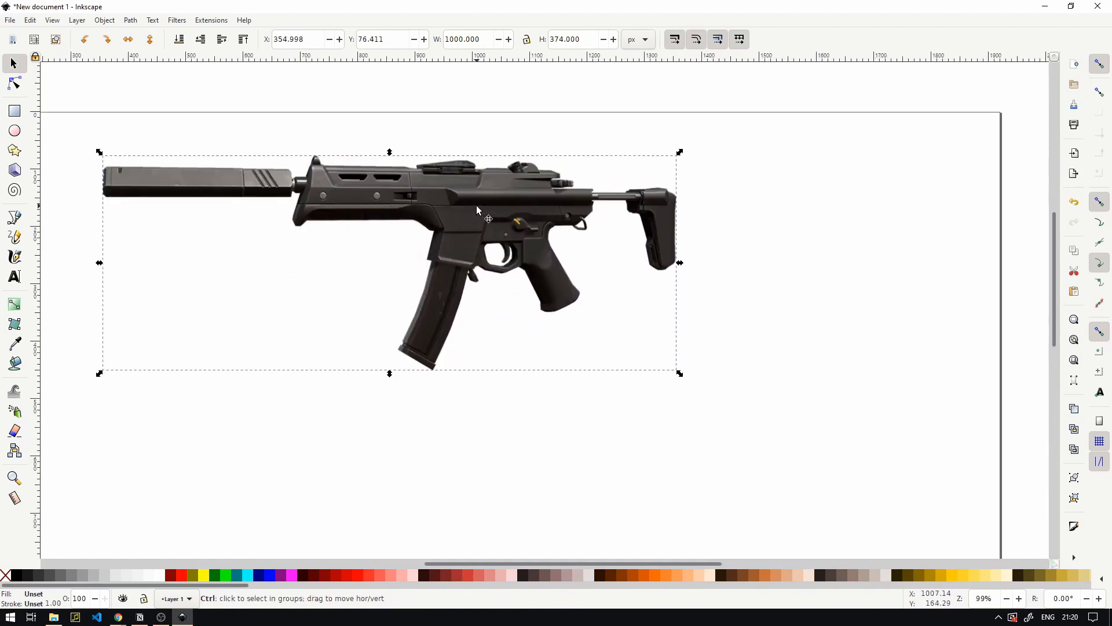
scroll(581, 231, "down", 1)
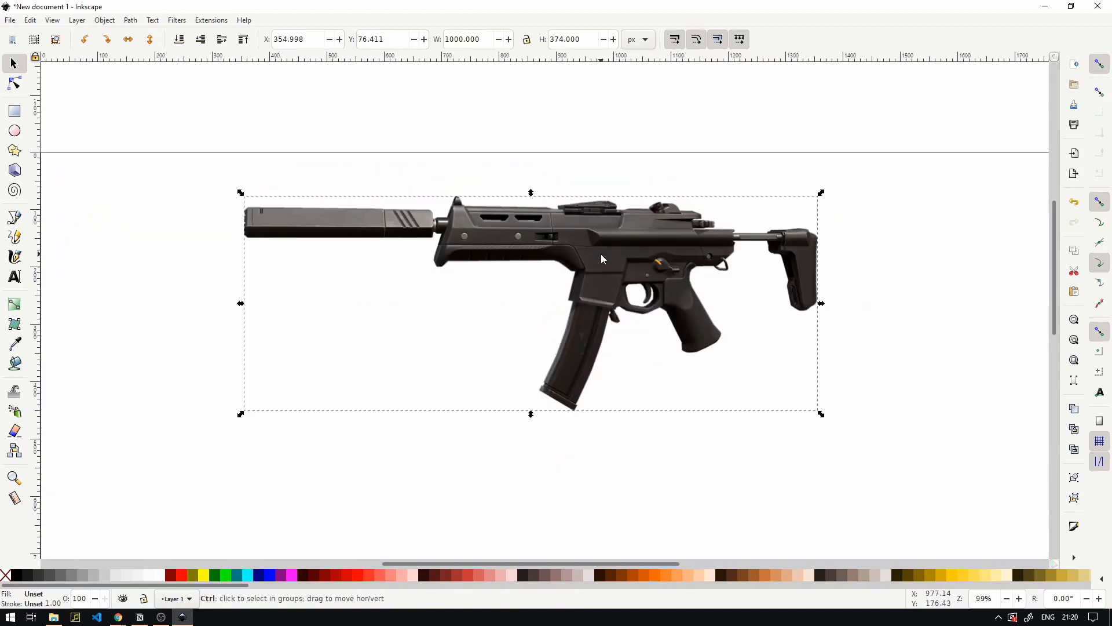
scroll(601, 254, "up", 1)
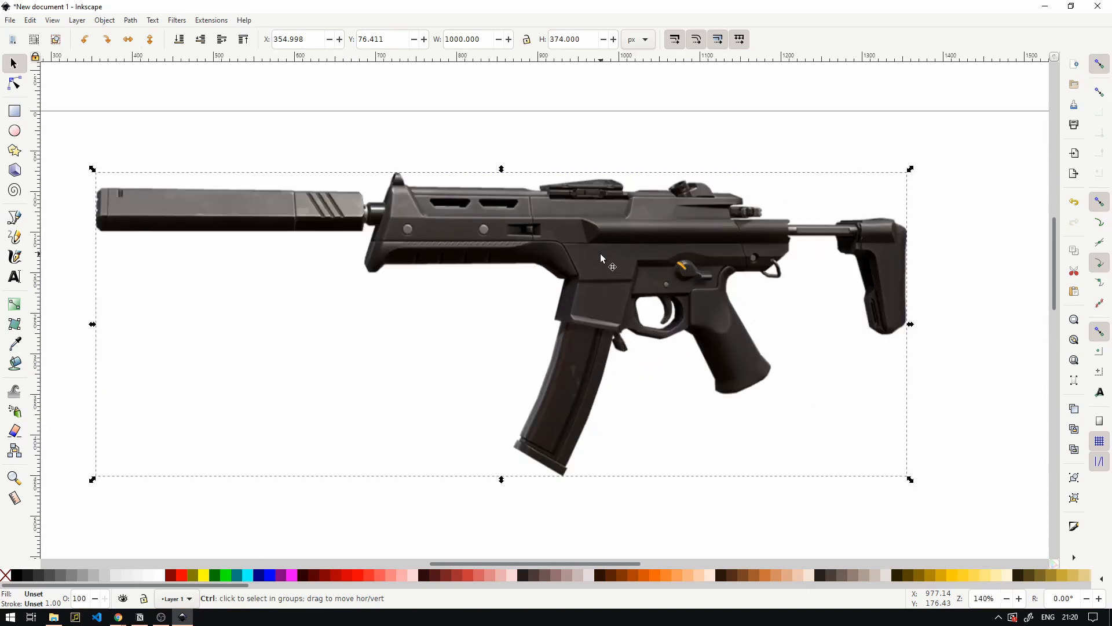
key("ctrl")
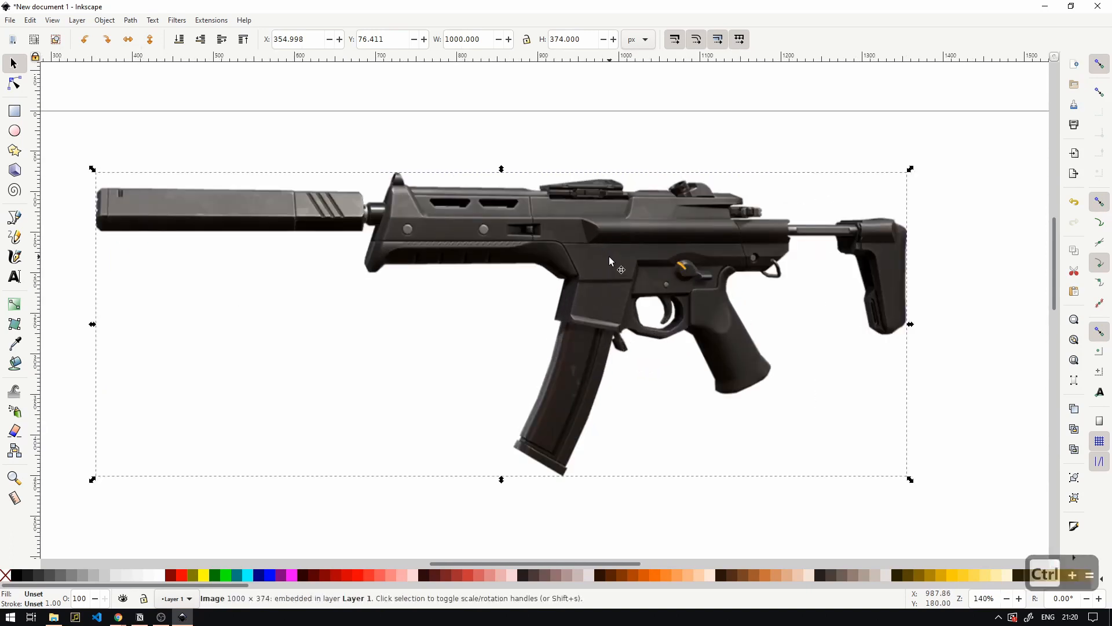
scroll(610, 257, "down", 1)
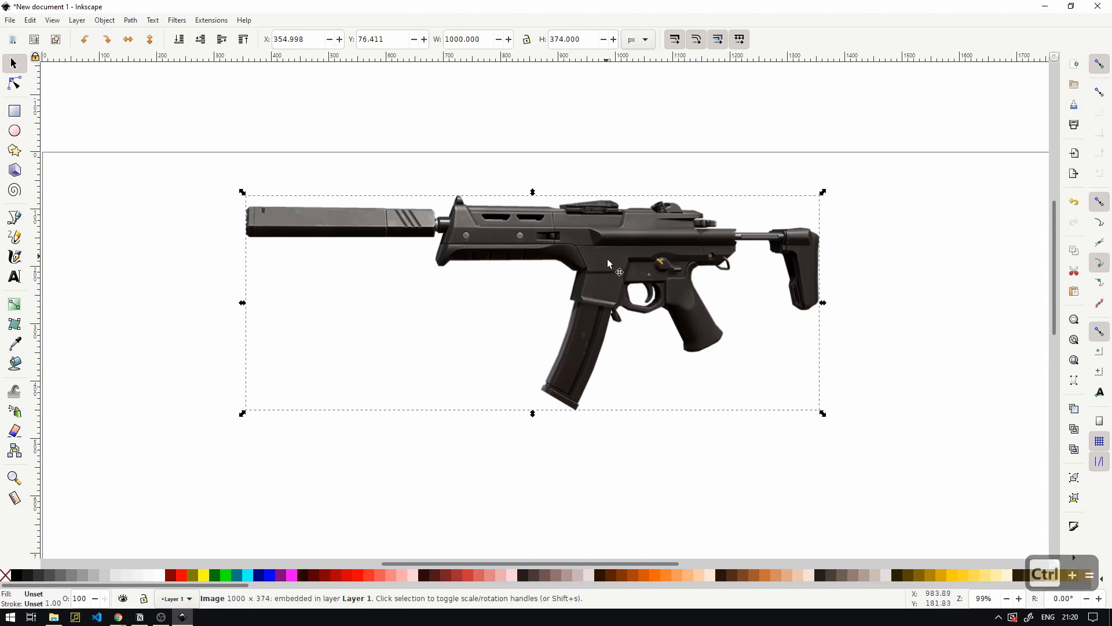
left_click(52, 21)
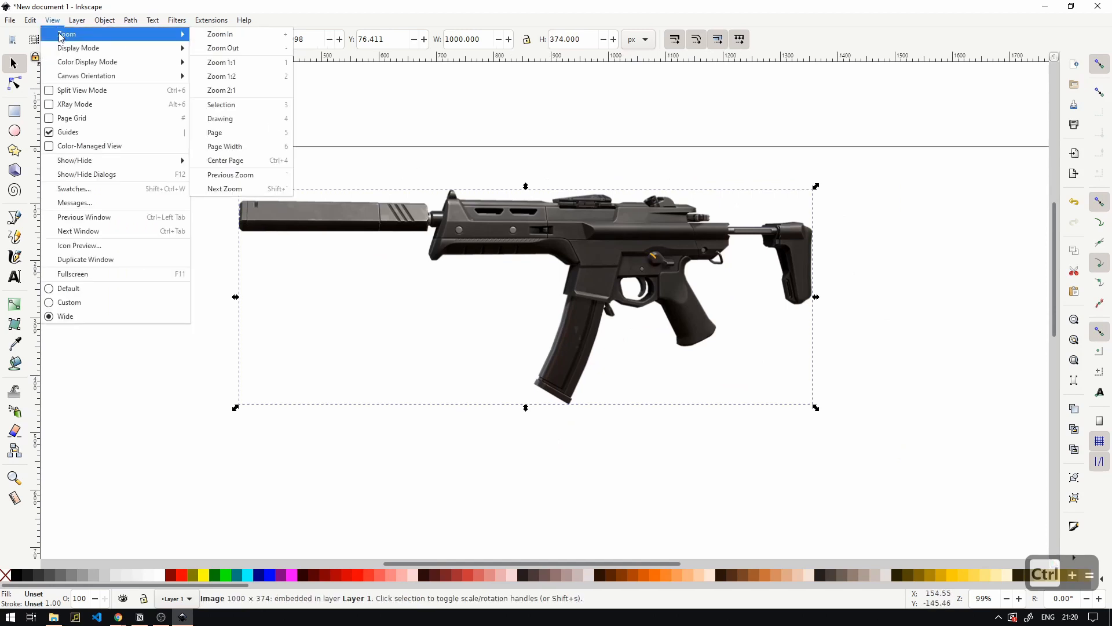
key("Escape")
key("3")
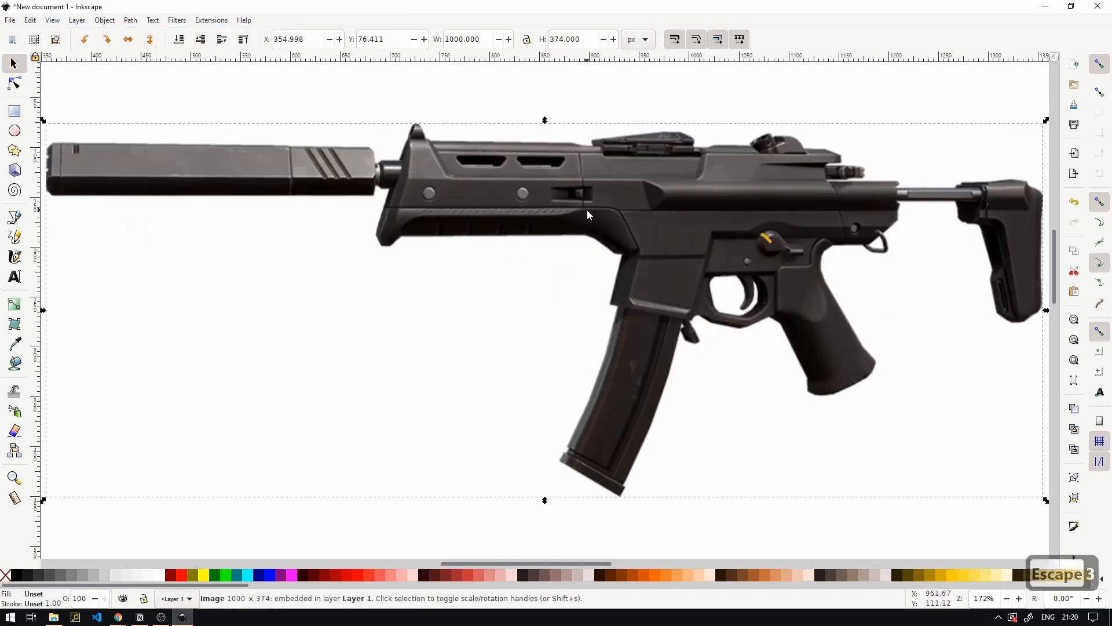
- Move the rifle image down the page to about X 341, Y 274 px
scroll(586, 210, "down", 2)
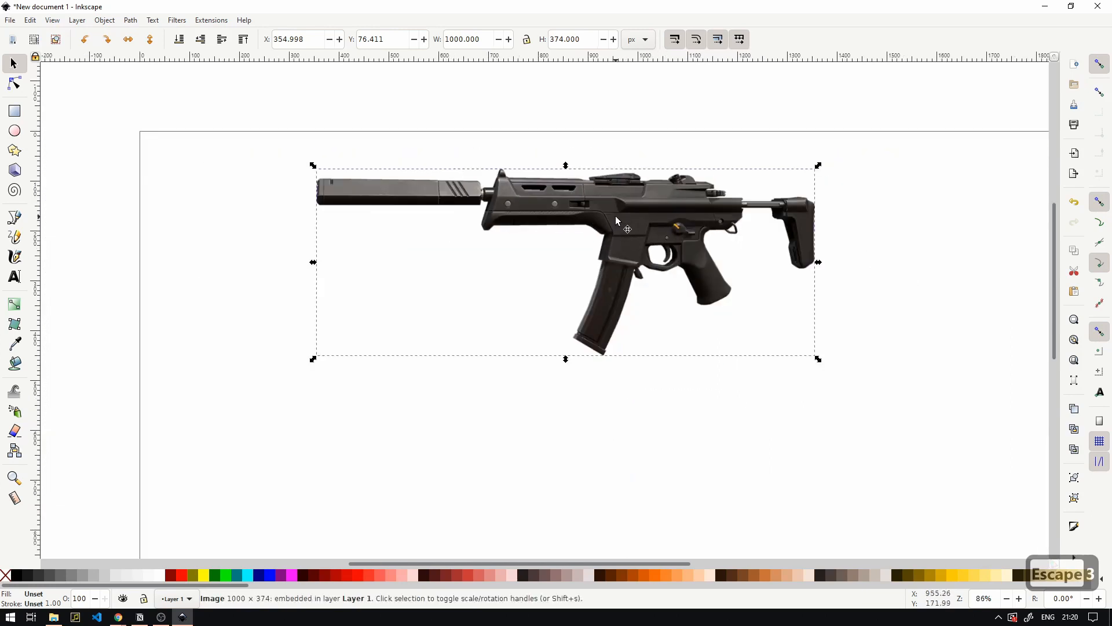
left_click_drag(615, 216, 551, 262)
scroll(599, 314, "up", 1)
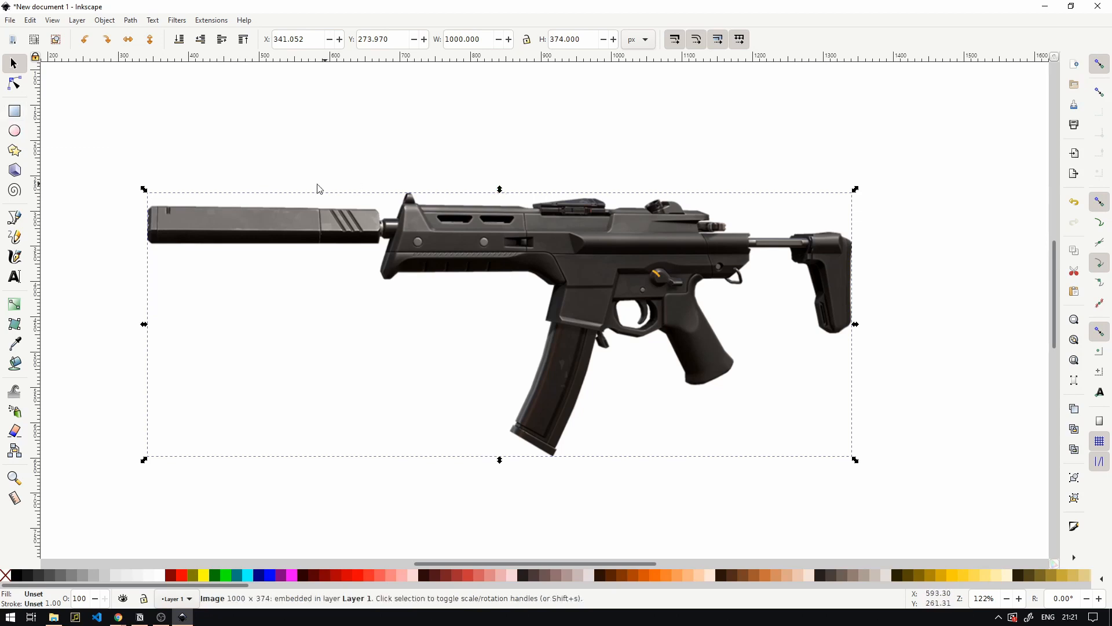
- Try covering the rifle's silencer with a blue rectangle about 338 by 60 px, and undo it
key("r")
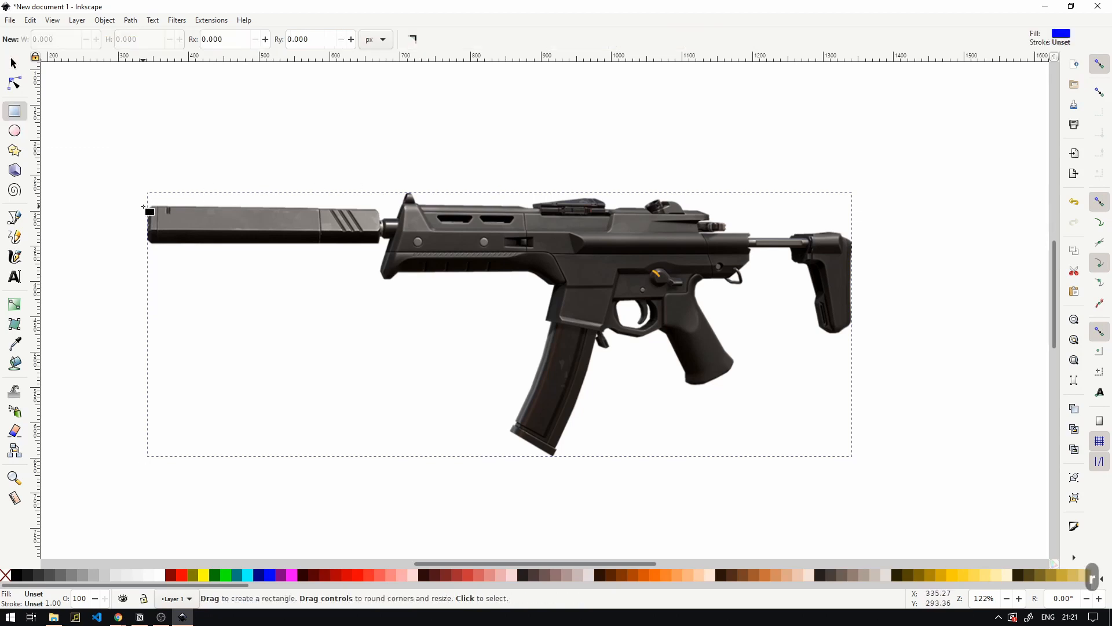
scroll(143, 206, "up", 1, "ctrl")
left_click_drag(141, 202, 479, 262)
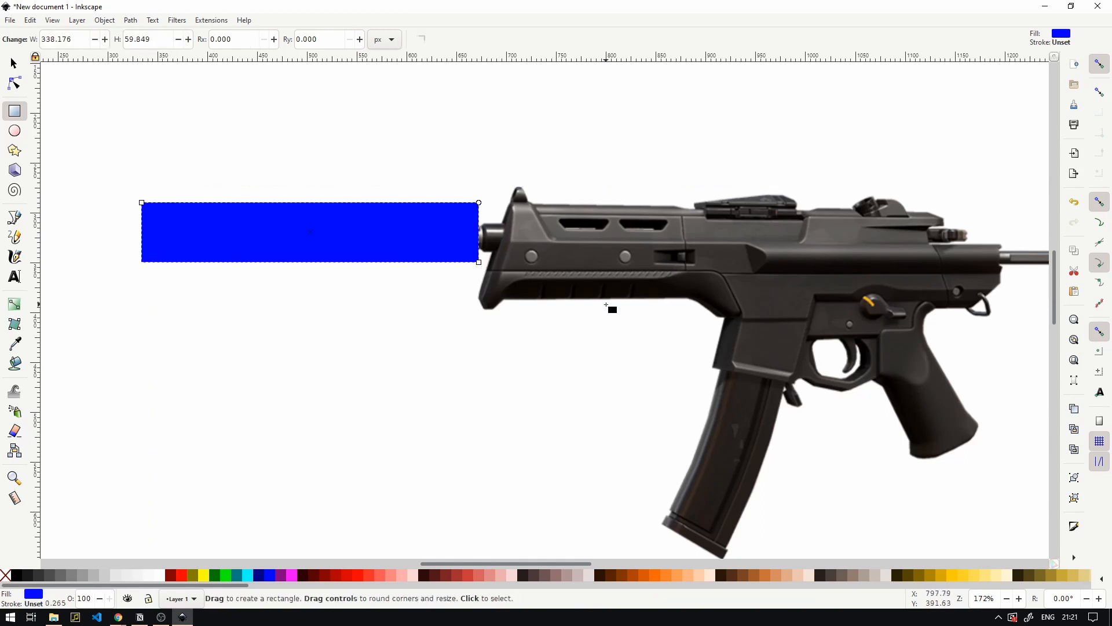
key("ctrl+z")
- Examine the rifle's silencer and body in the reference image, both close up and as a whole
scroll(606, 305, "down", 1, "ctrl")
scroll(625, 314, "down", 1, "ctrl")
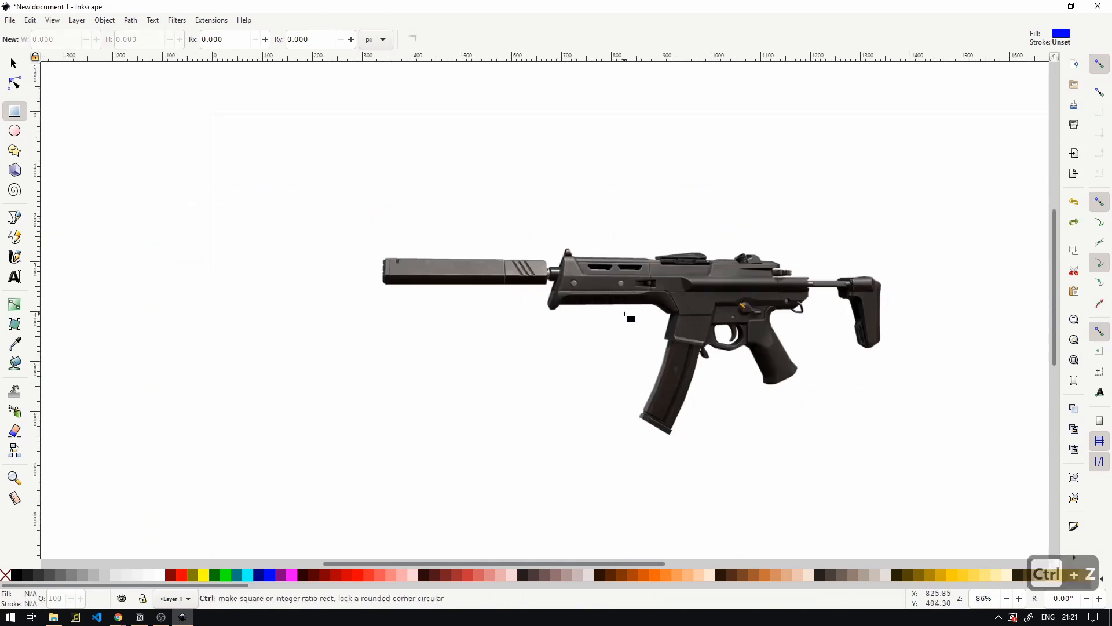
left_click_drag(698, 346, 549, 296)
scroll(549, 295, "up", 1, "ctrl")
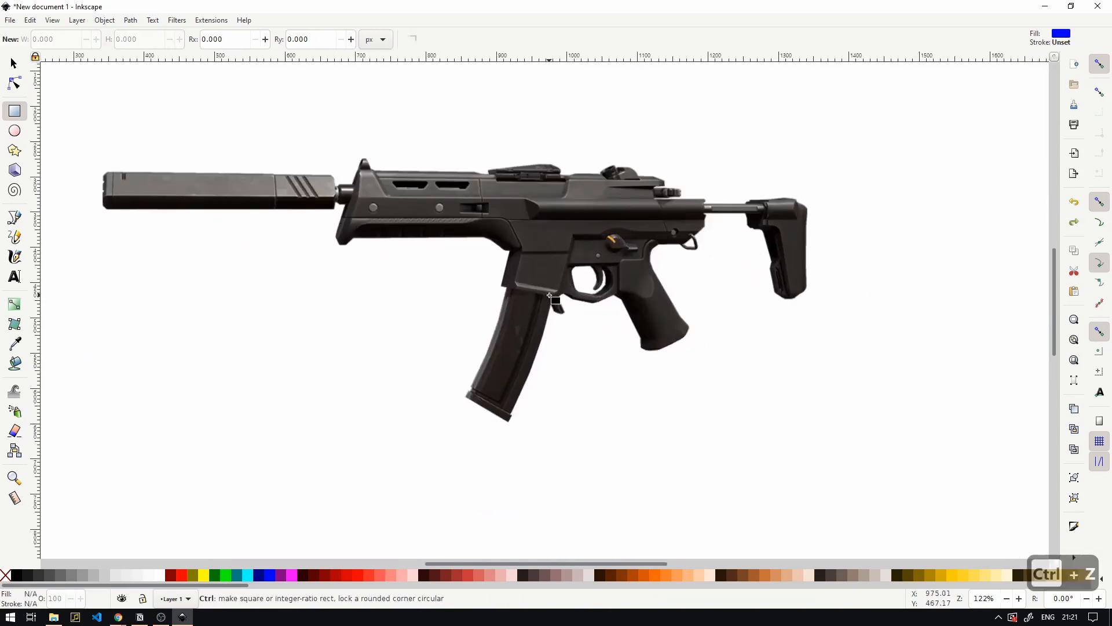
scroll(550, 296, "down", 1, "ctrl")
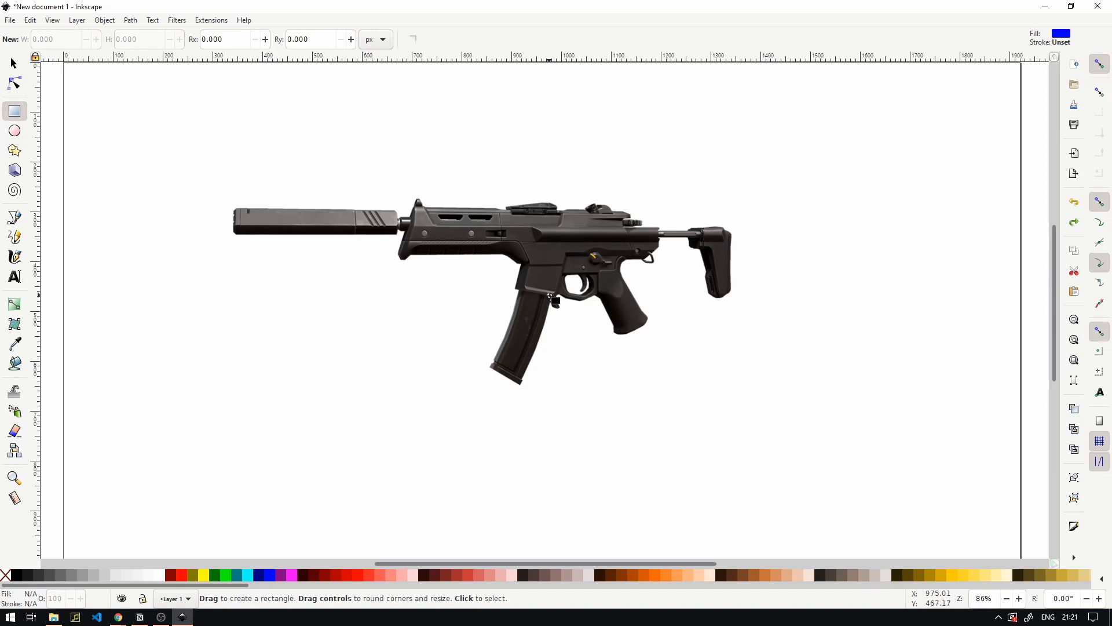
scroll(246, 206, "up", 2, "ctrl")
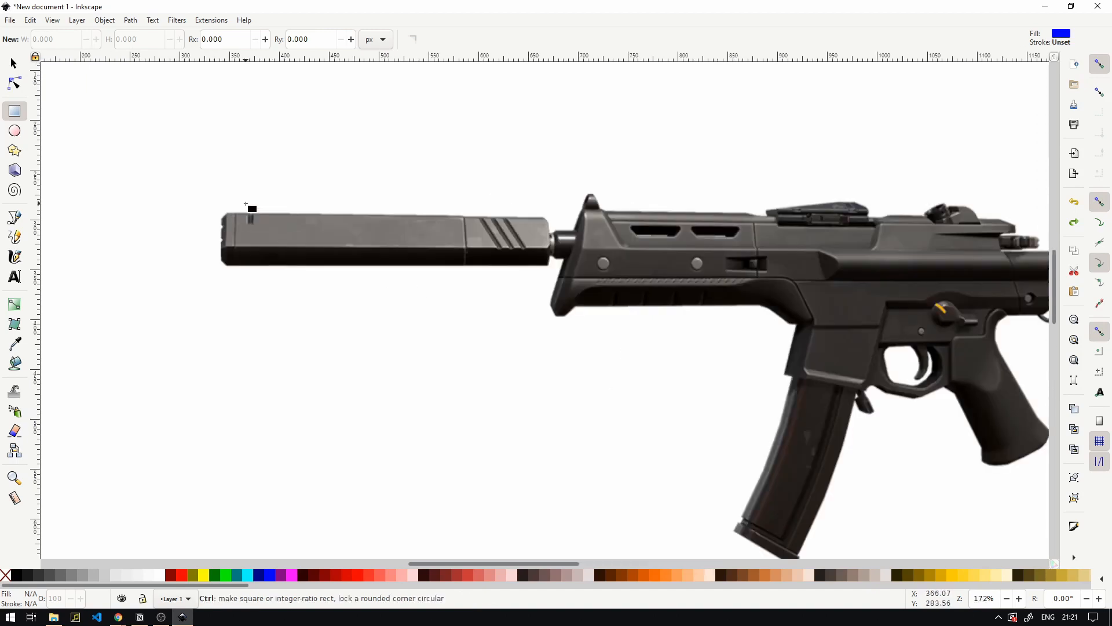
scroll(444, 284, "right", 6)
scroll(445, 283, "down", 2)
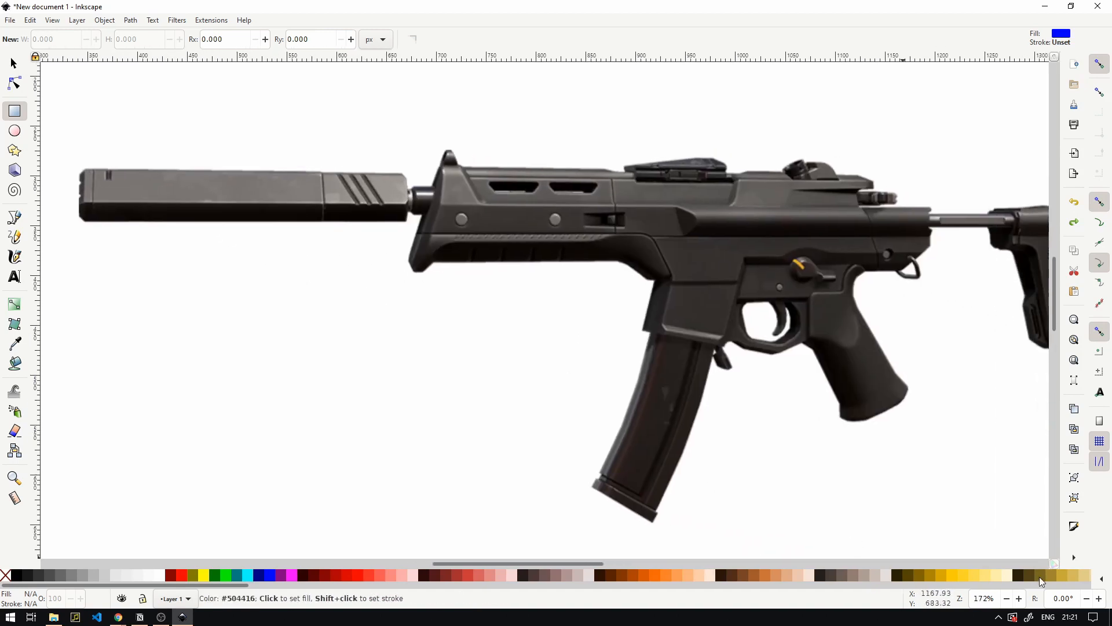
- Switch the colour palette to Bootstrap 5 and choose blue #0d6efd as the fill for new rectangles
left_click(1100, 581)
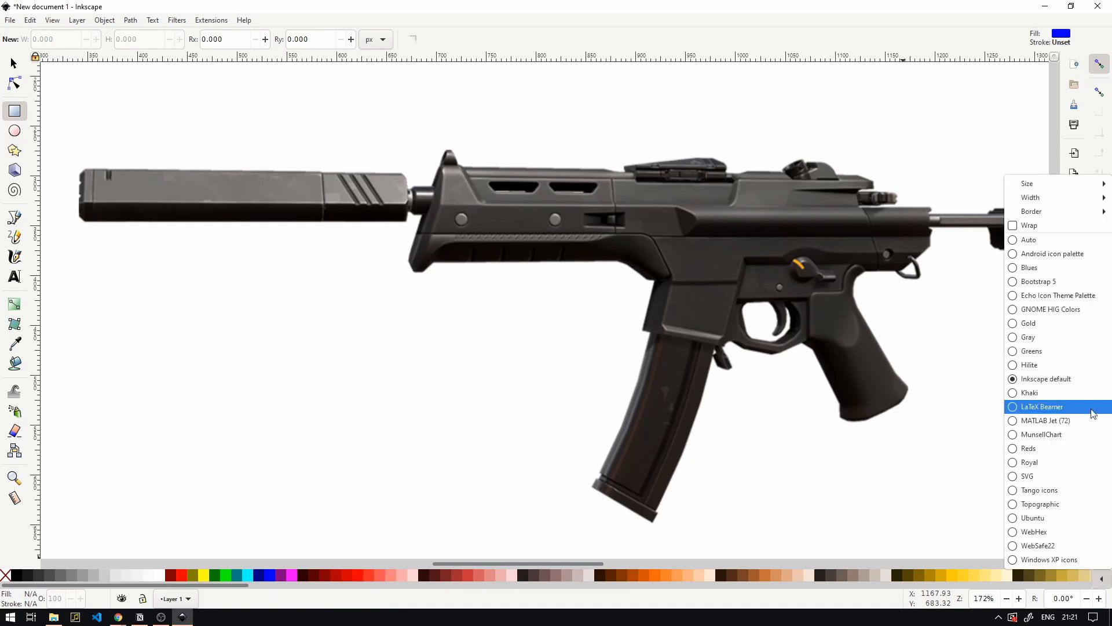
left_click(1035, 282)
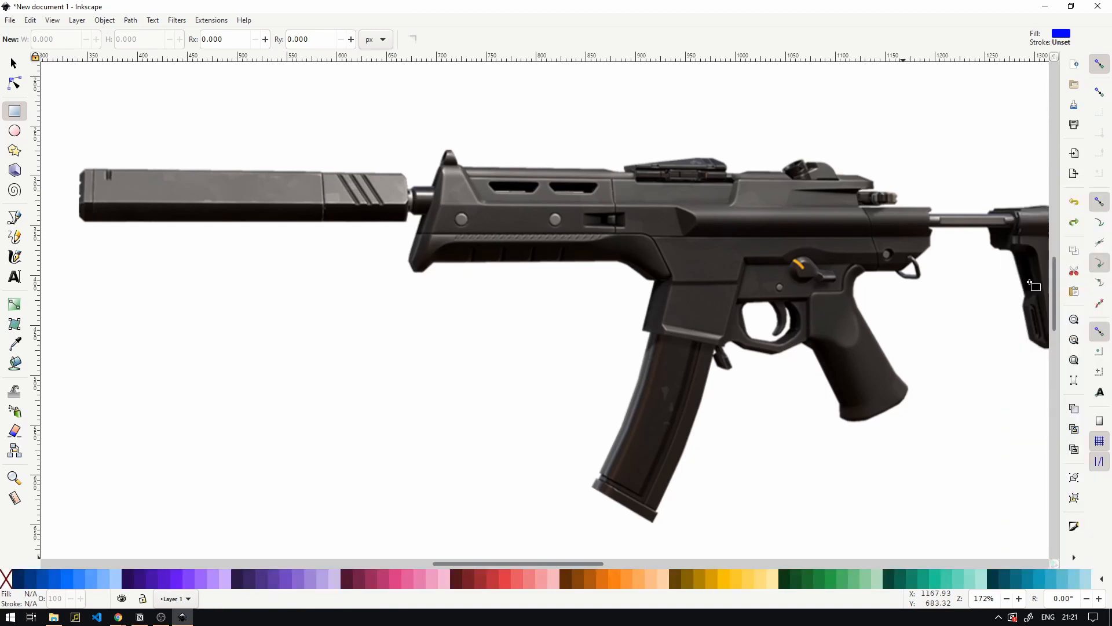
scroll(342, 307, "down", 1, "ctrl")
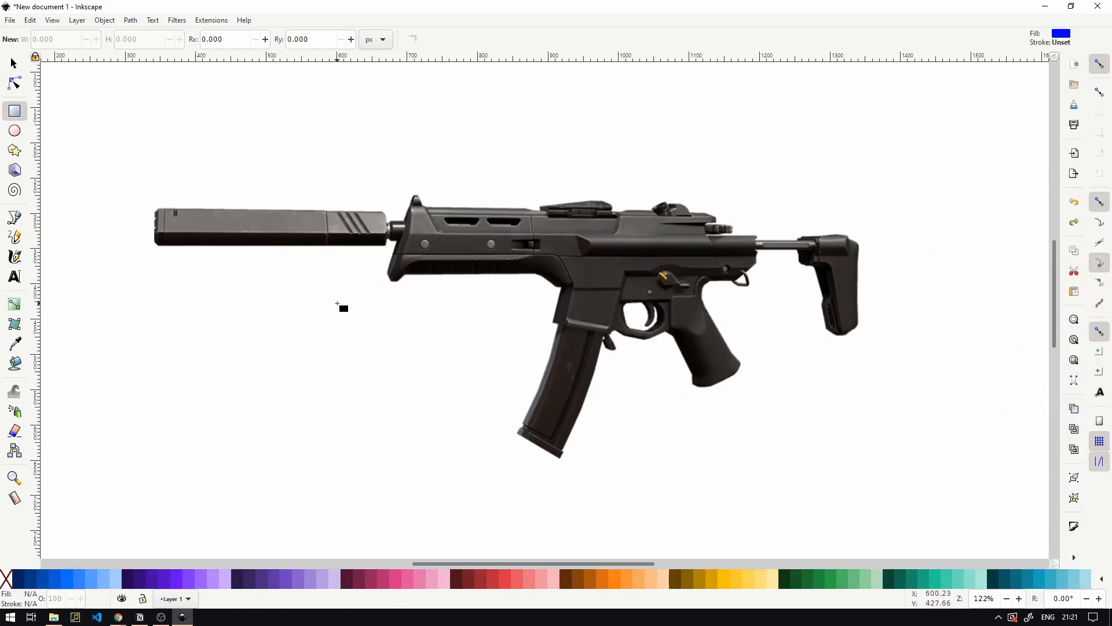
left_click(63, 580)
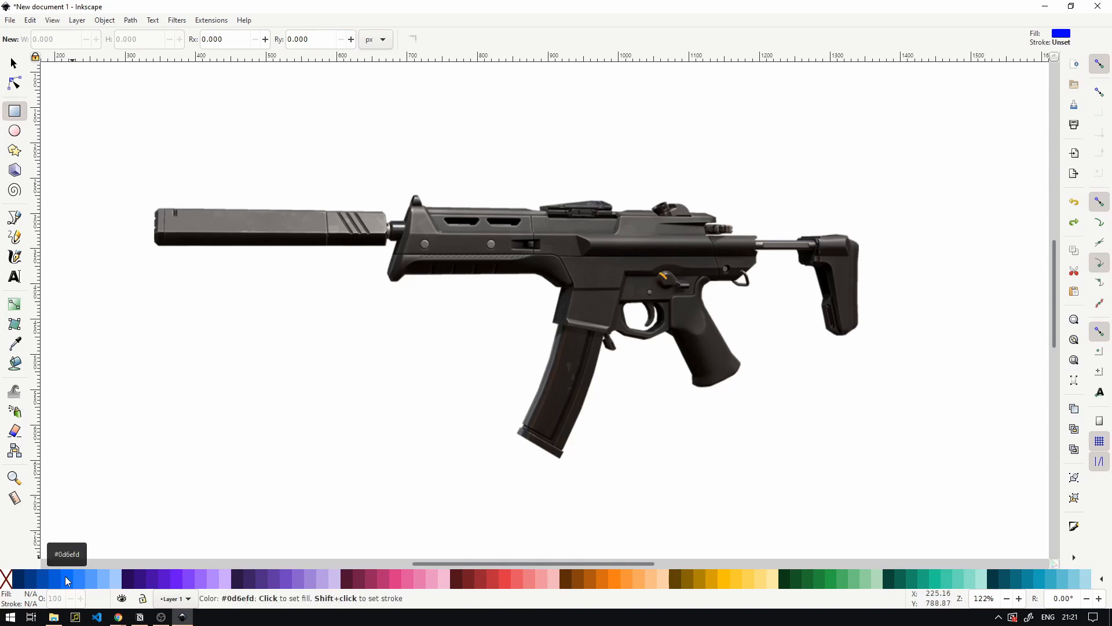
scroll(154, 215, "up", 2, "ctrl")
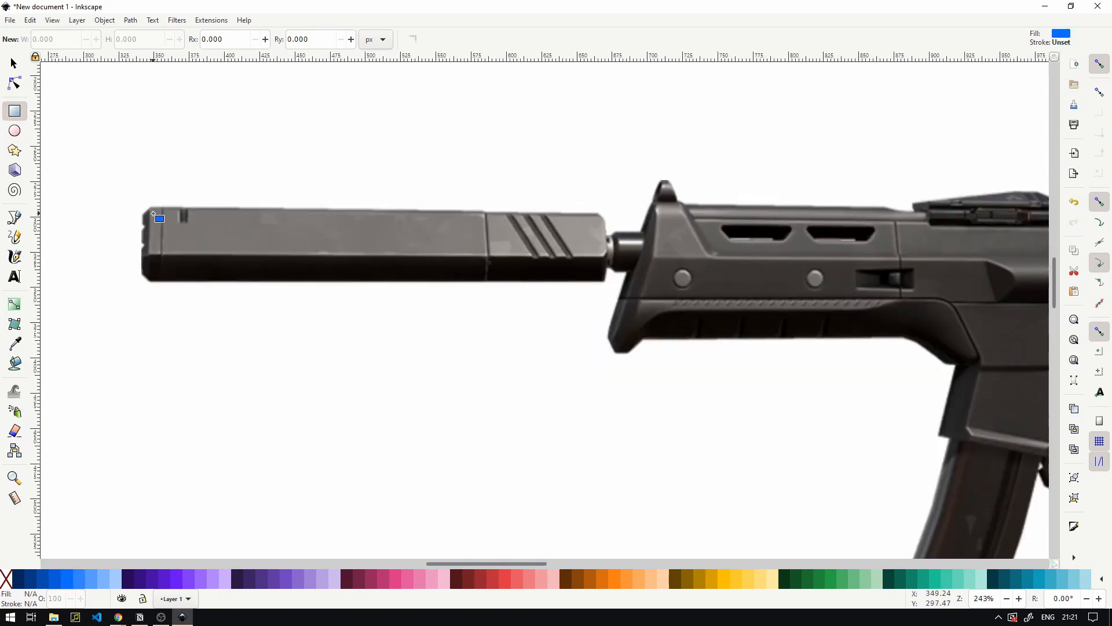
scroll(137, 204, "down", 3, "ctrl")
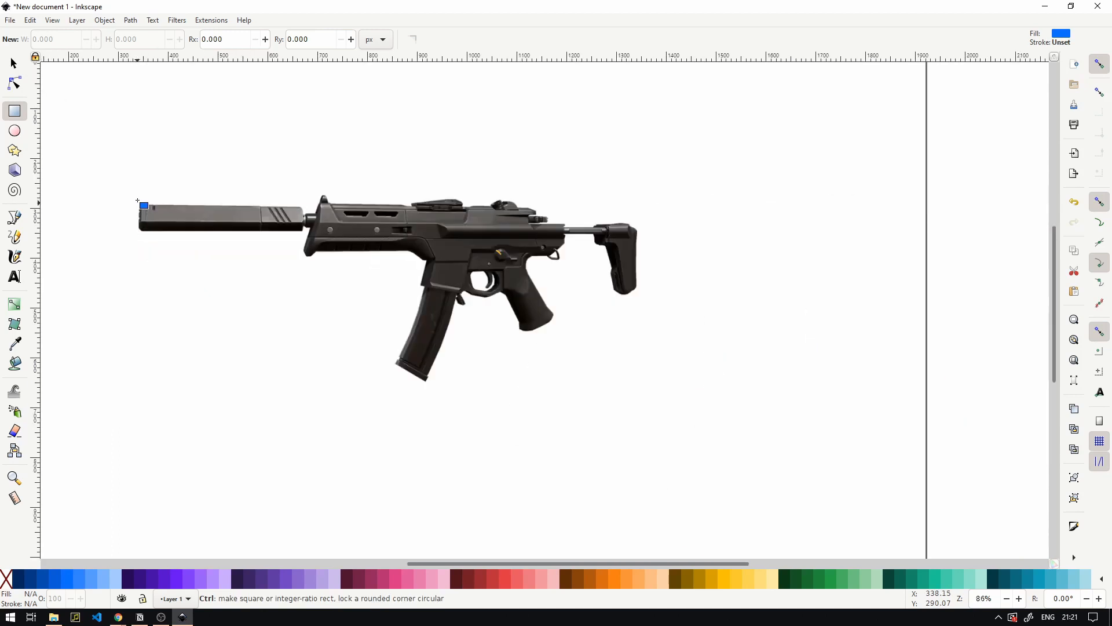
- Duplicate the rifle image and place the copy straight above the original at about Y -193 px
left_click(14, 64)
left_click(441, 262)
key("ctrl+d")
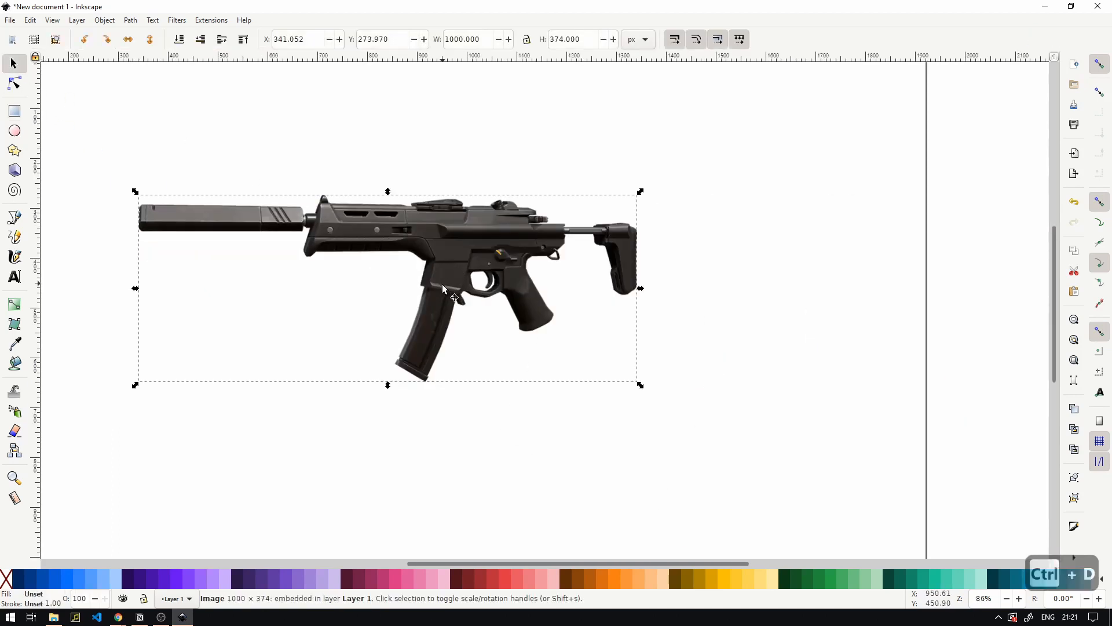
left_click_drag(443, 284, 431, 71)
left_click_drag(429, 178, 441, 291)
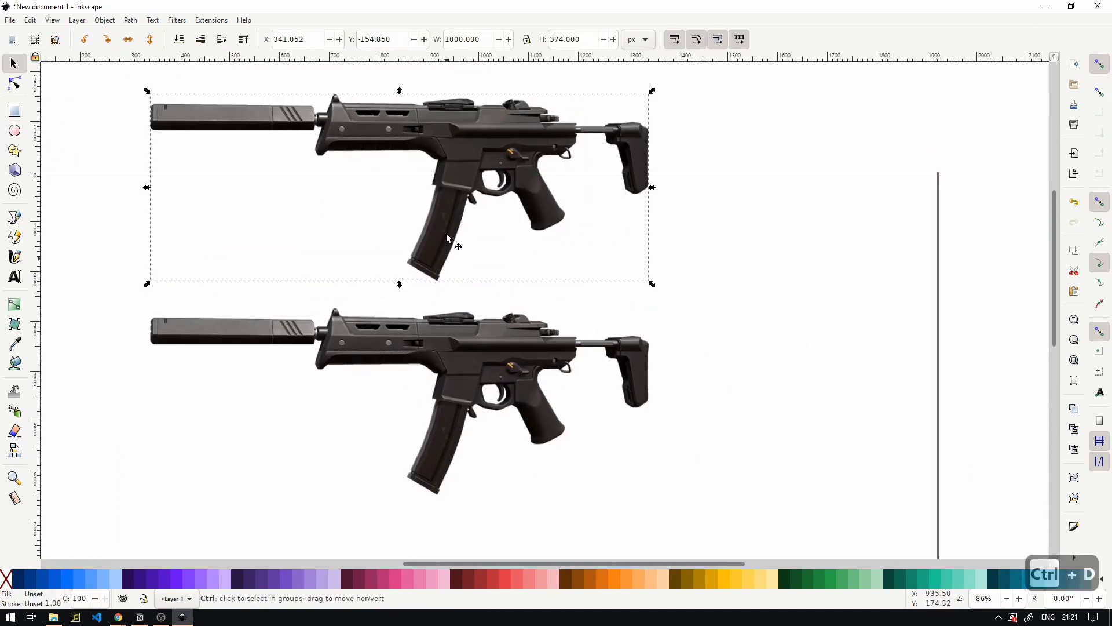
left_click_drag(449, 212, 446, 191)
left_click_drag(380, 319, 422, 356)
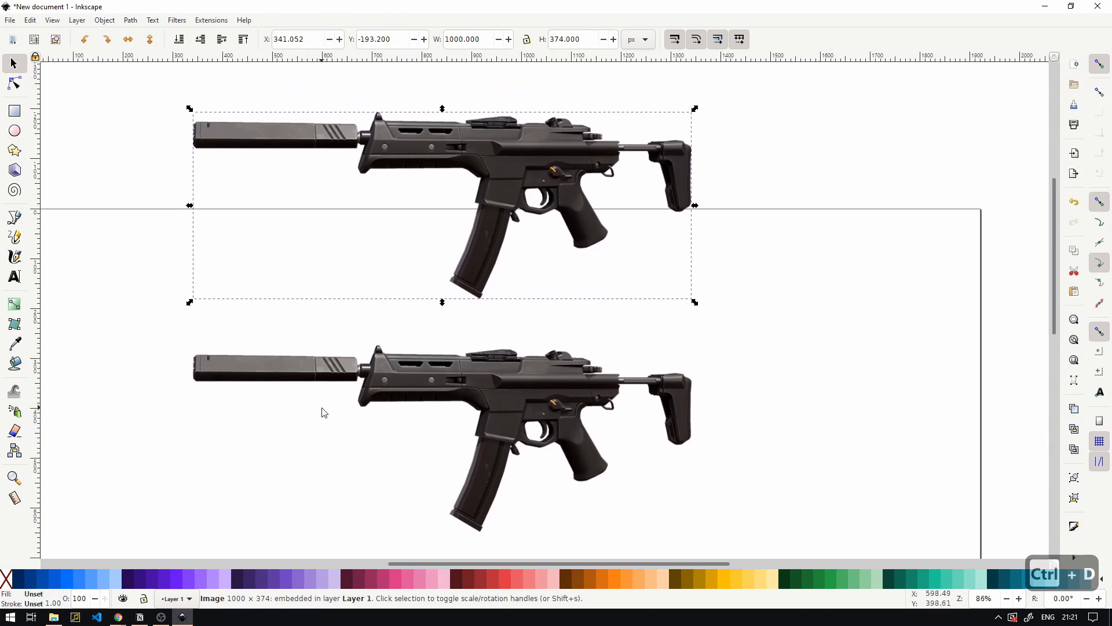
left_click(322, 410)
left_click_drag(336, 490, 370, 468)
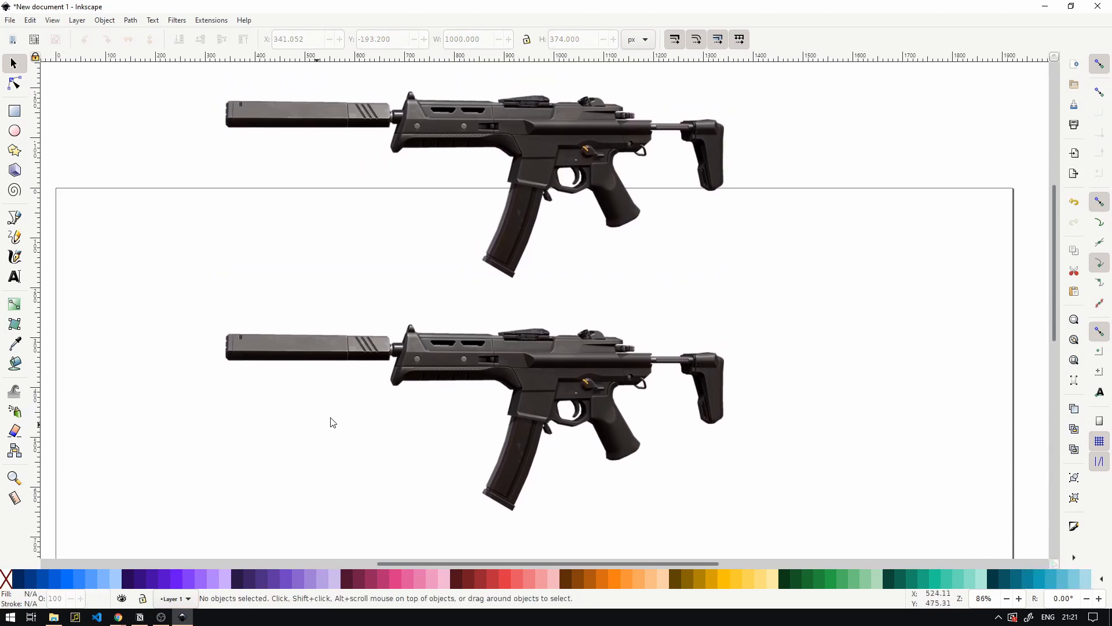
- Select both rifle images and move them together above the page to about Y -1177 px
left_click(510, 377)
left_click(538, 174, "shift")
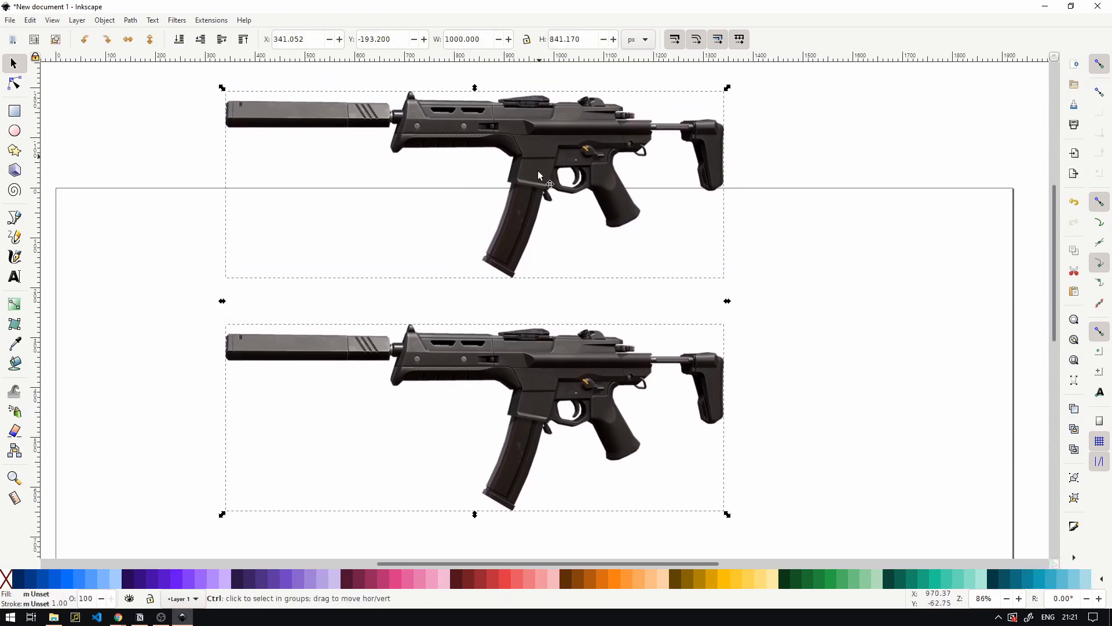
scroll(537, 170, "down", 3)
left_click_drag(533, 272, 533, 100)
scroll(510, 423, "up", 6)
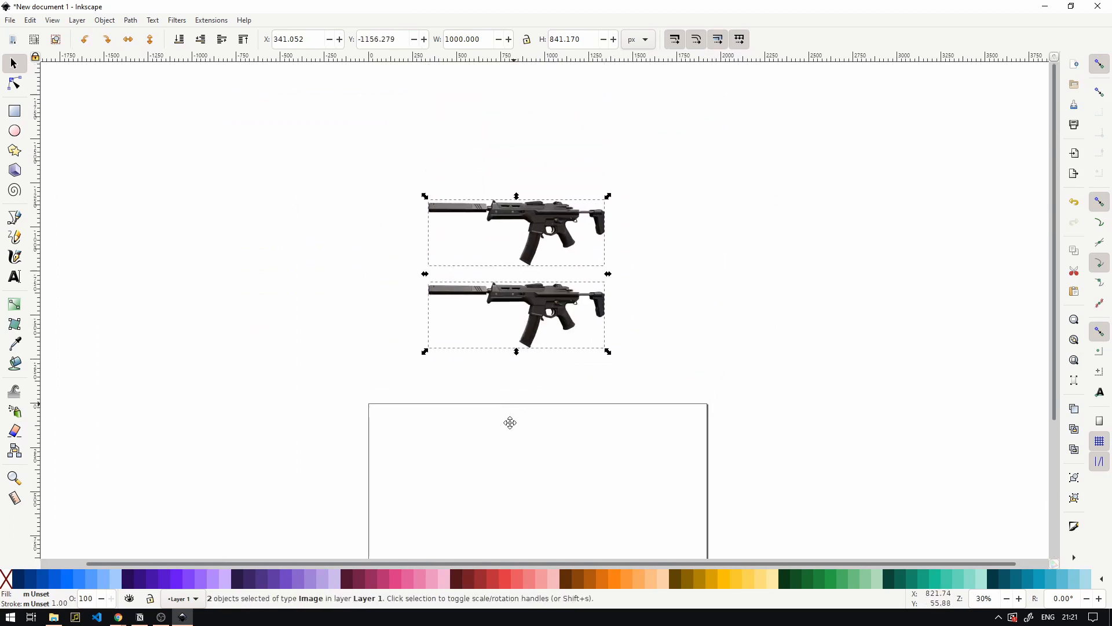
scroll(510, 422, "up", 3)
left_click_drag(585, 323, 585, 308)
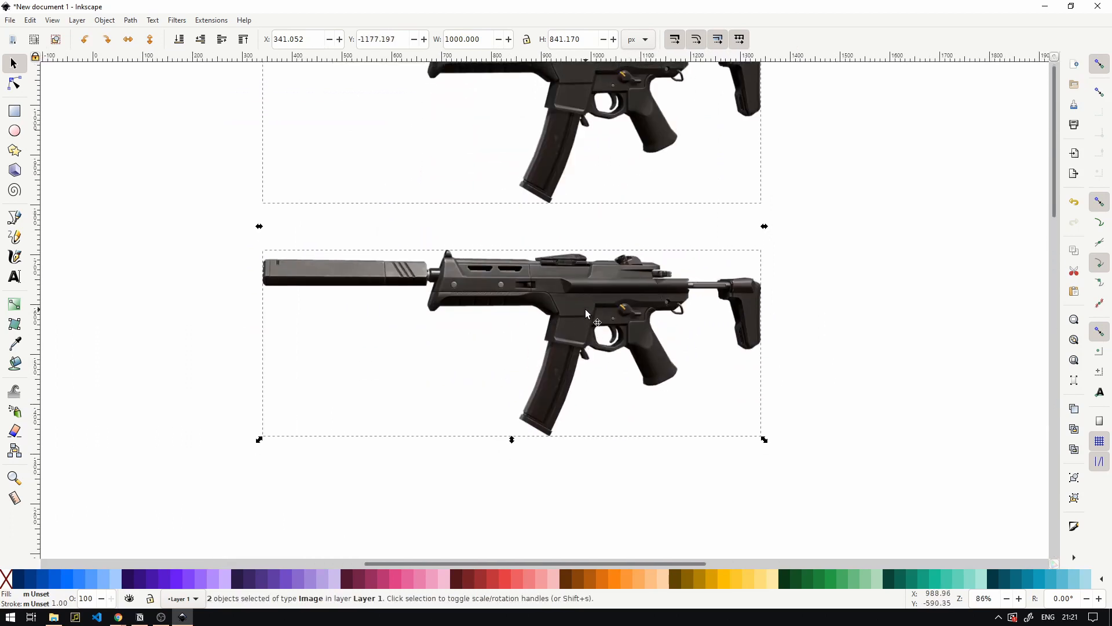
key("3")
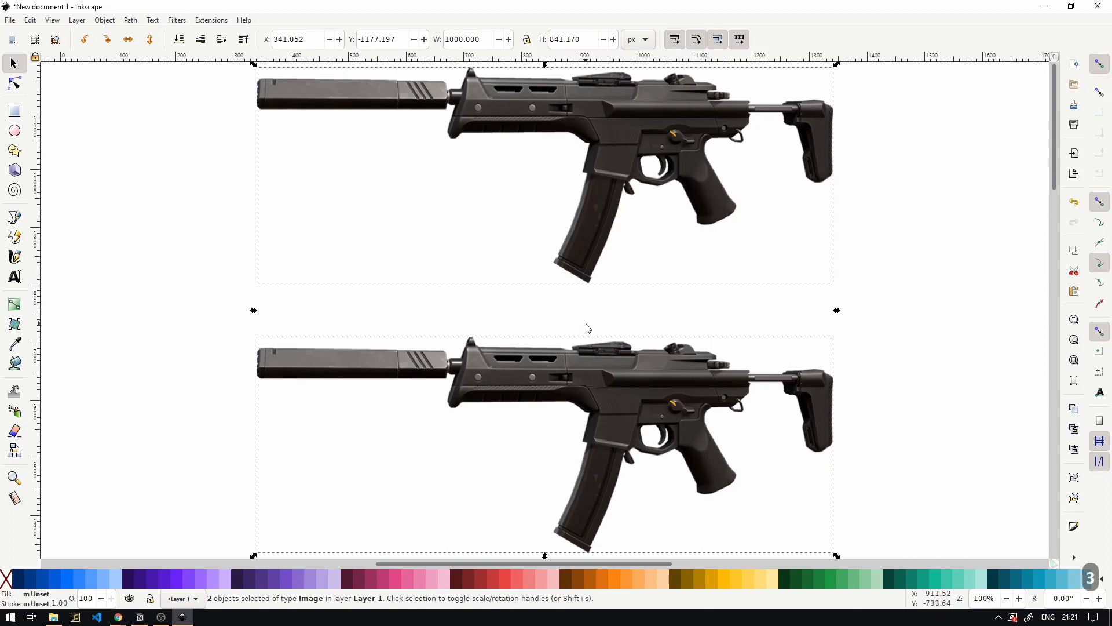
left_click(588, 329)
scroll(588, 329, "down", 1)
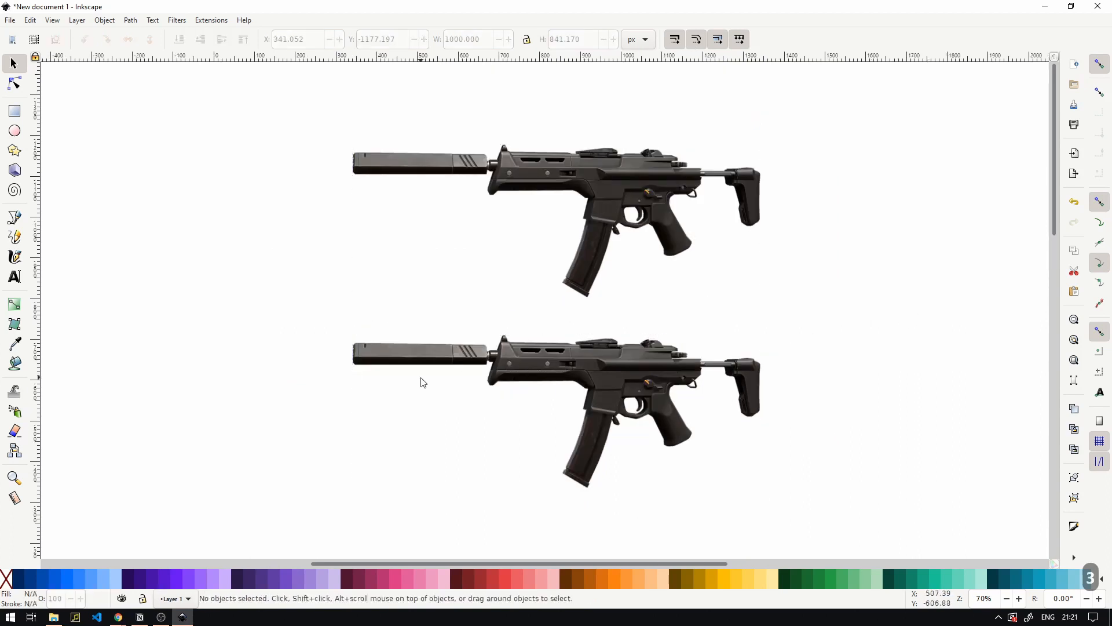
- Draw a blue rectangle about 247 by 37 px over the upper part of the lower rifle's long silencer section
scroll(421, 382, "up", 3)
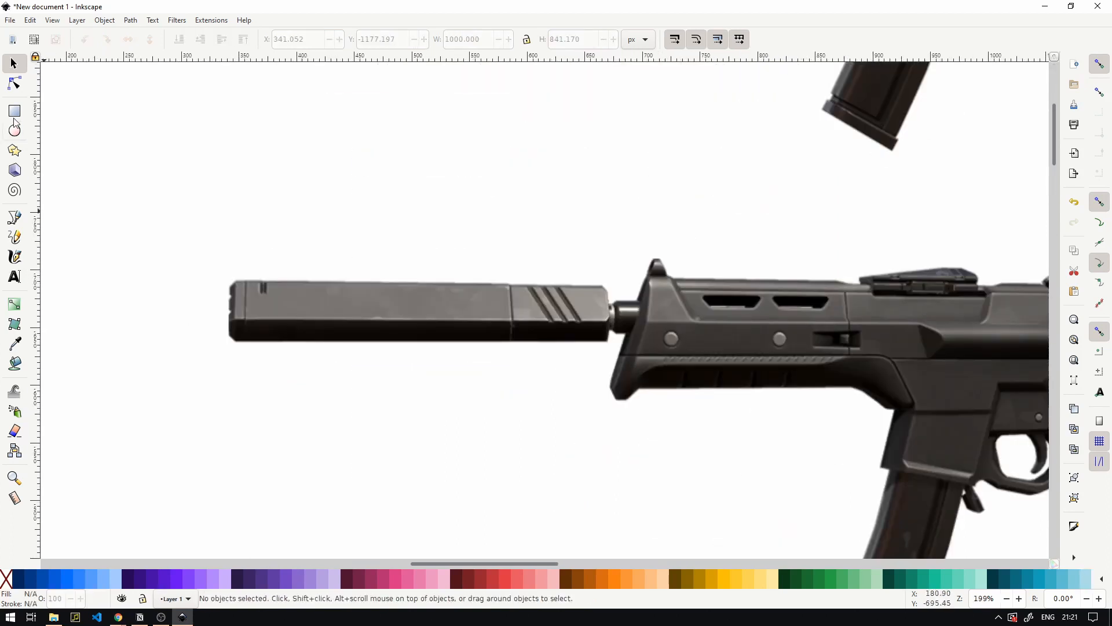
left_click(14, 111)
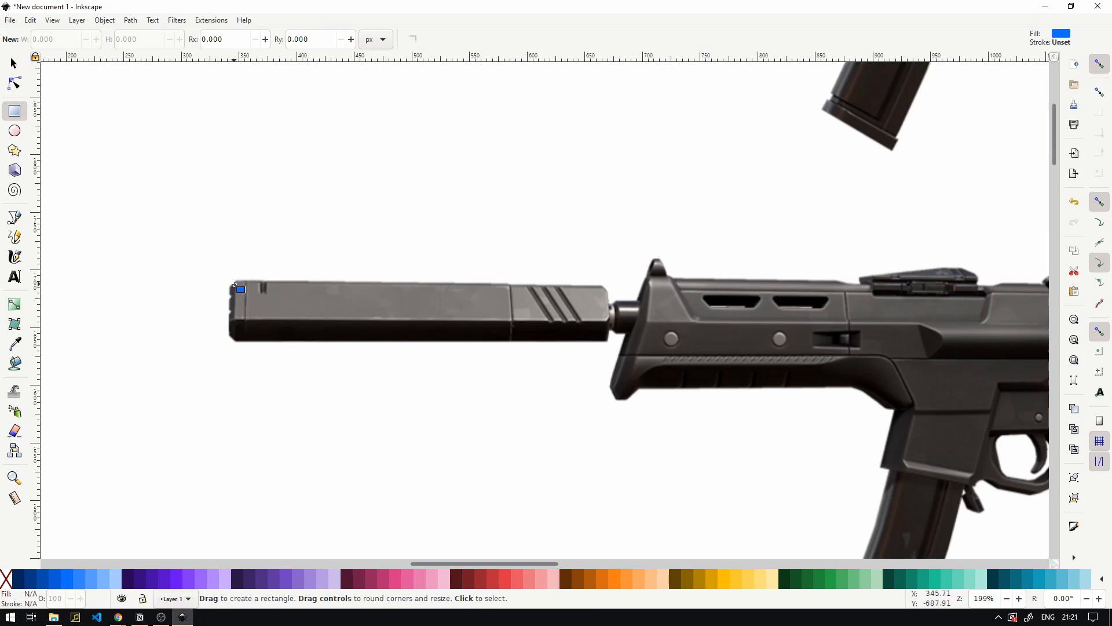
left_click_drag(228, 278, 513, 320)
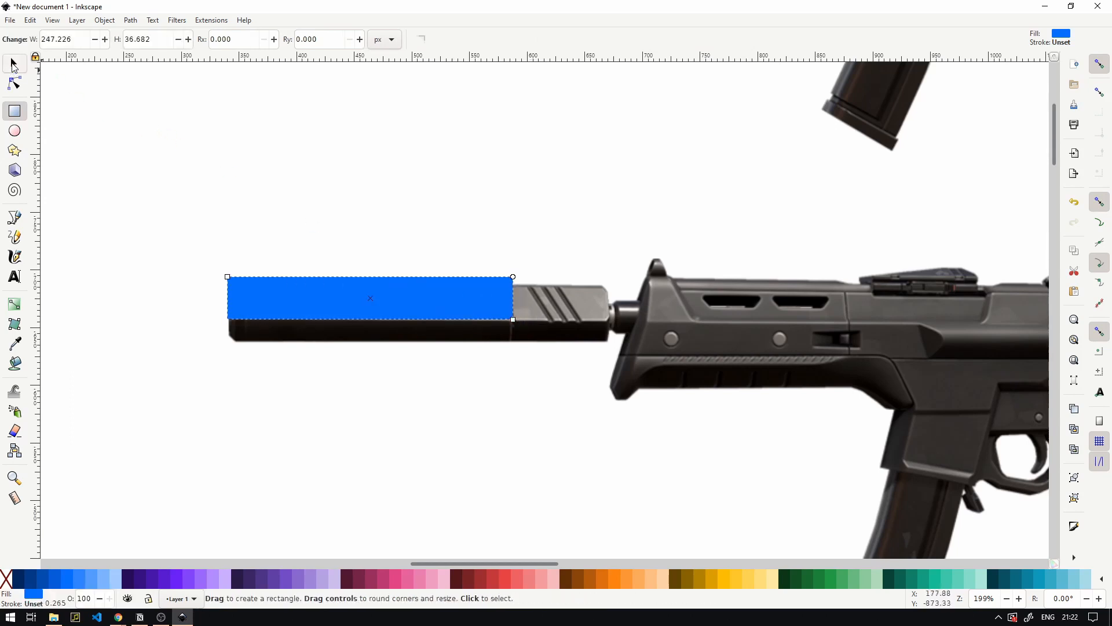
- Try stretching the blue rectangle upward and drawing a second one about 247 by 21 px beneath it, undoing each attempt
left_click(13, 63)
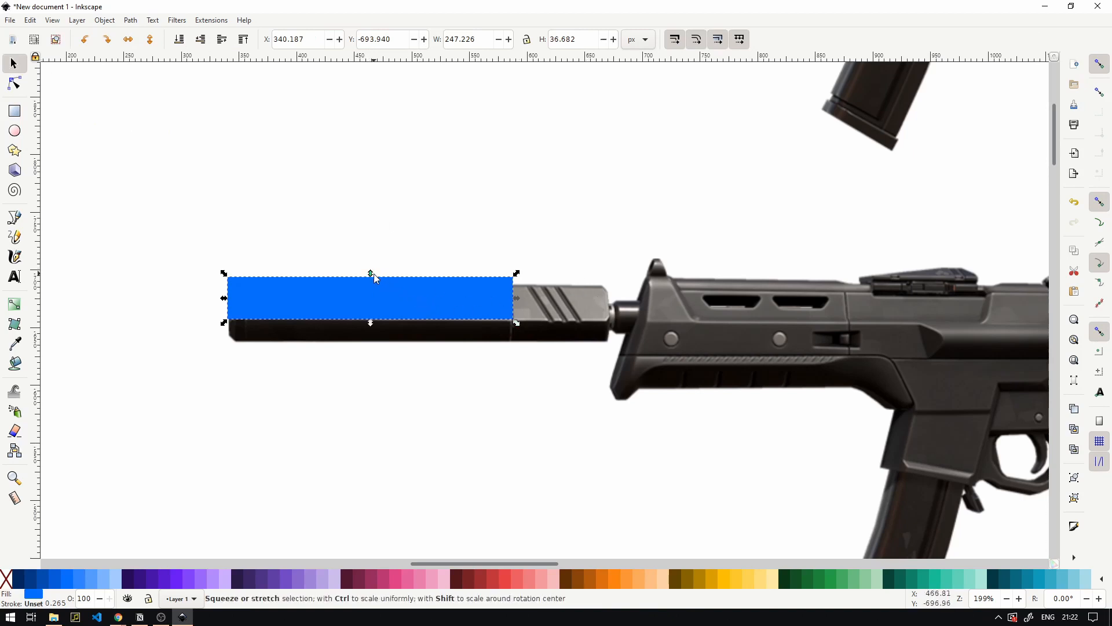
mouse_move(376, 278)
left_mouse_down()
mouse_move(372, 313)
mouse_move(373, 266)
left_mouse_up()
key("ctrl+z")
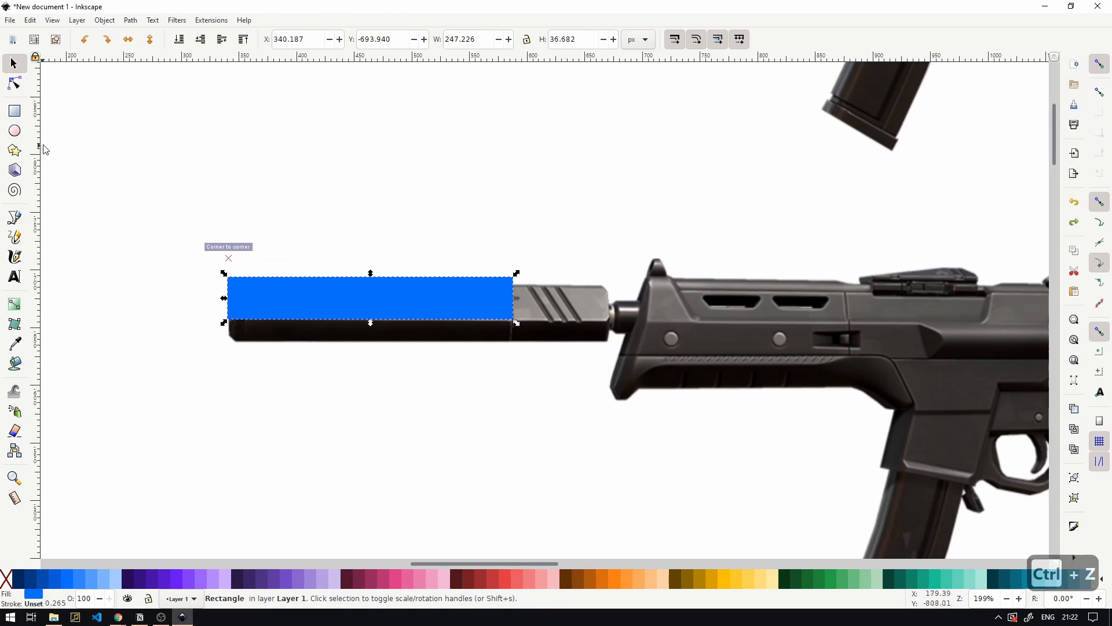
left_click(18, 113)
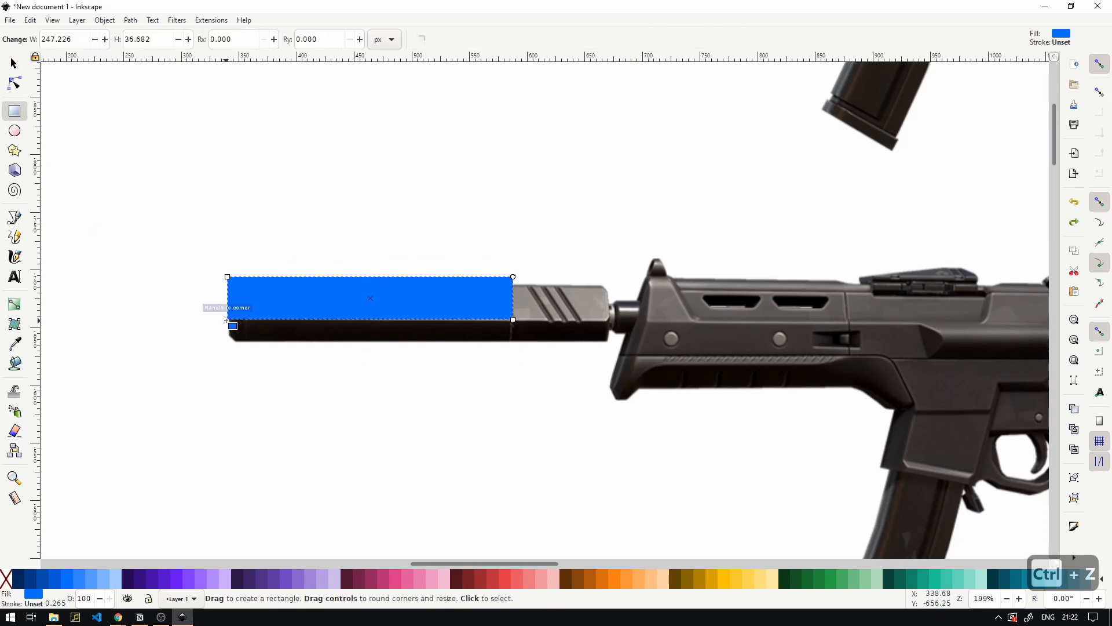
left_click_drag(226, 320, 513, 343)
key("ctrl+z")
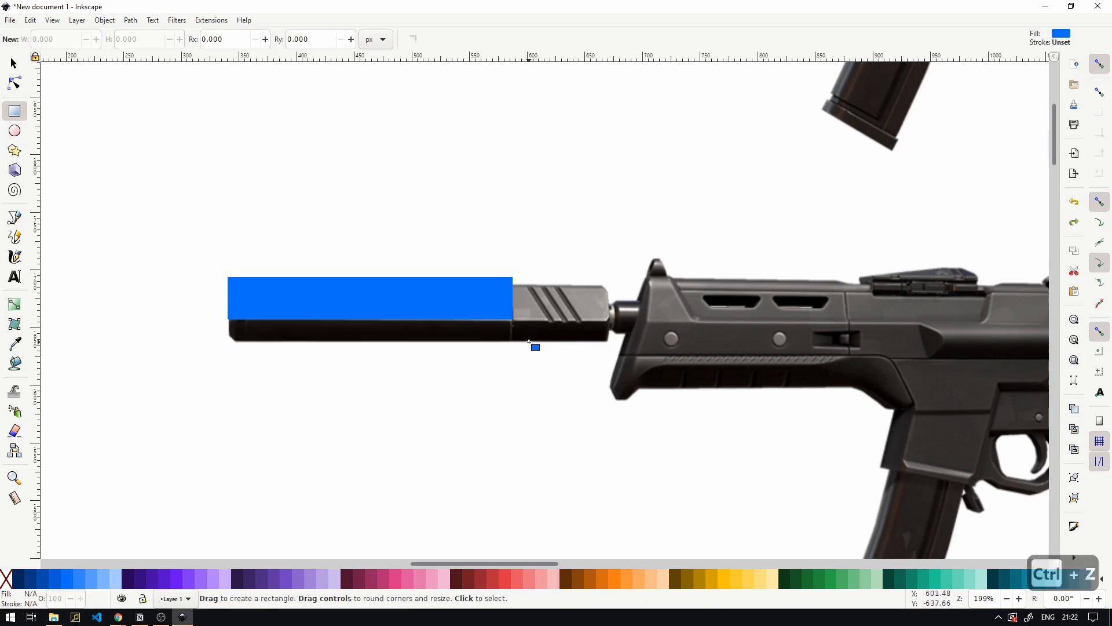
- Try moving the blue rectangle up above the silencer, and undo the move
left_click(12, 64)
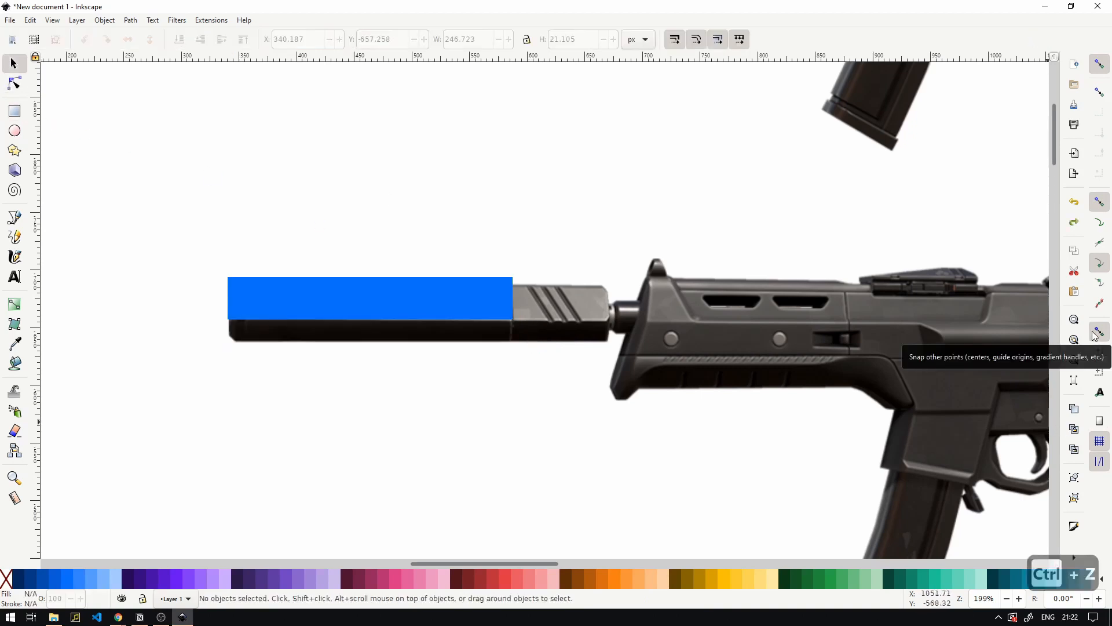
left_click(343, 313)
left_click_drag(374, 286, 377, 251)
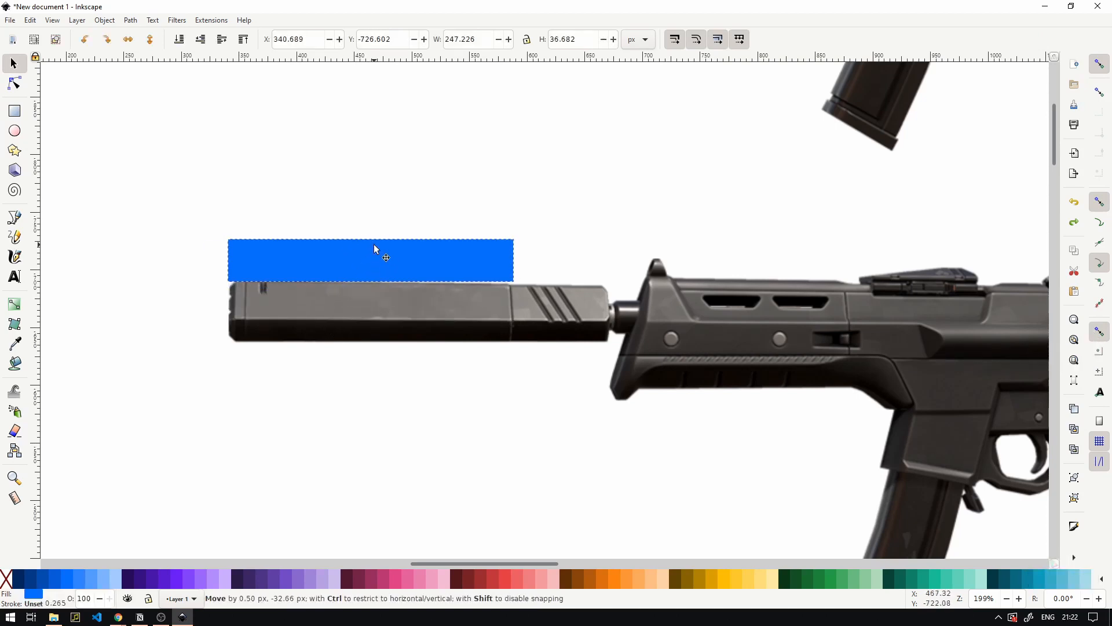
key("ctrl+z")
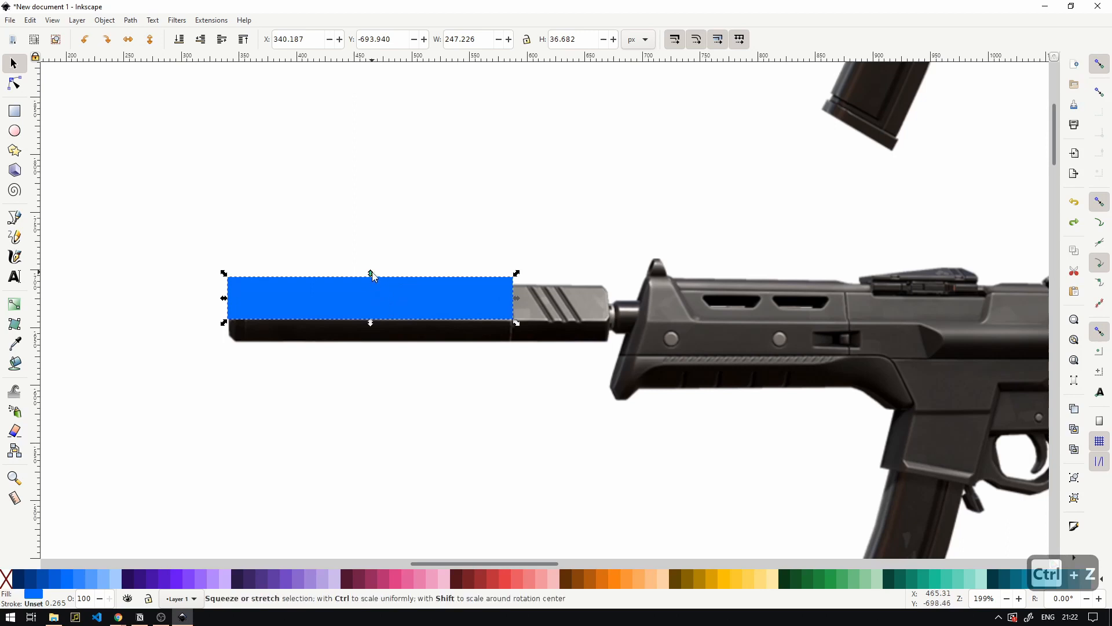
- Duplicate the blue rectangle, fill the copy dark blue and flip it below the original at about 21 px high
key("ctrl+d")
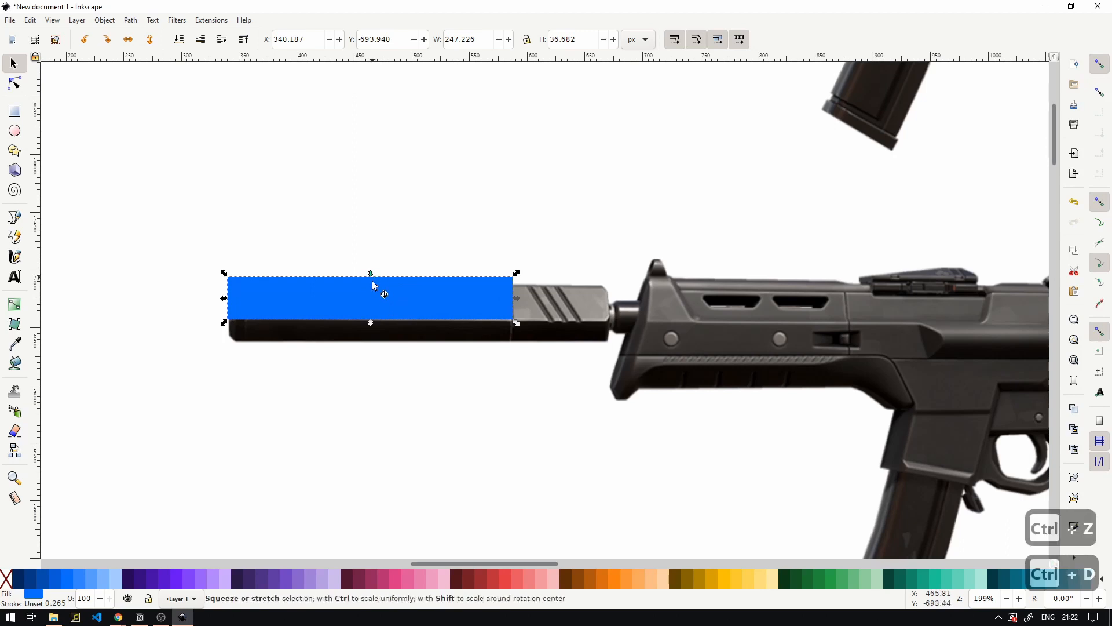
left_click(30, 578)
left_click_drag(372, 273, 372, 345)
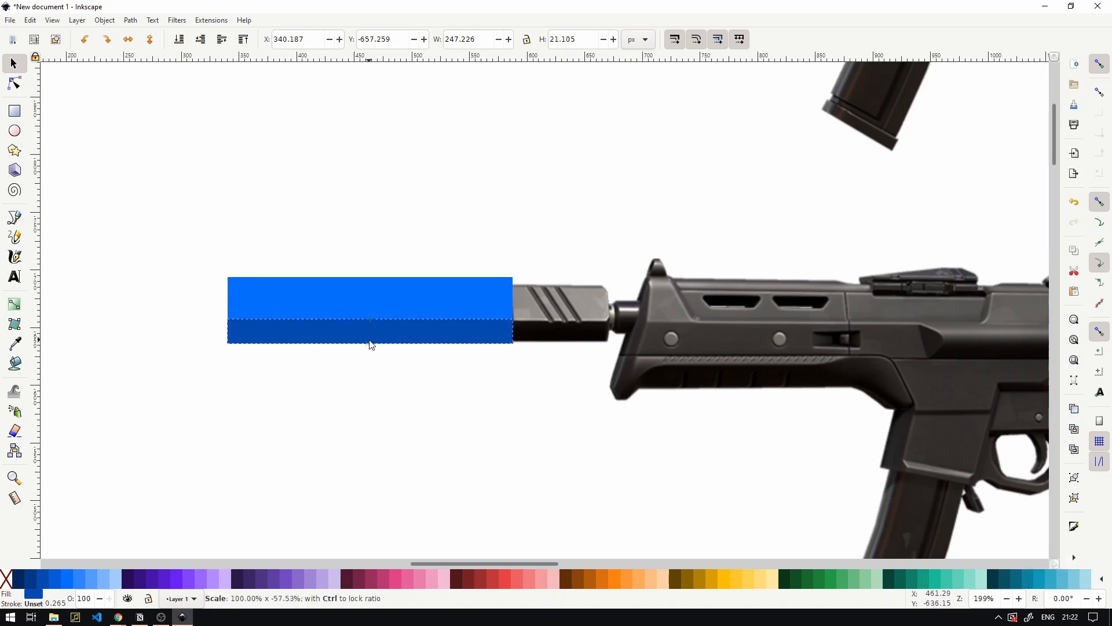
- Duplicate both silencer rectangles and flip the copies onto the silencer's rear section at about 88 px wide
left_click(373, 294, "shift")
key("ctrl+d")
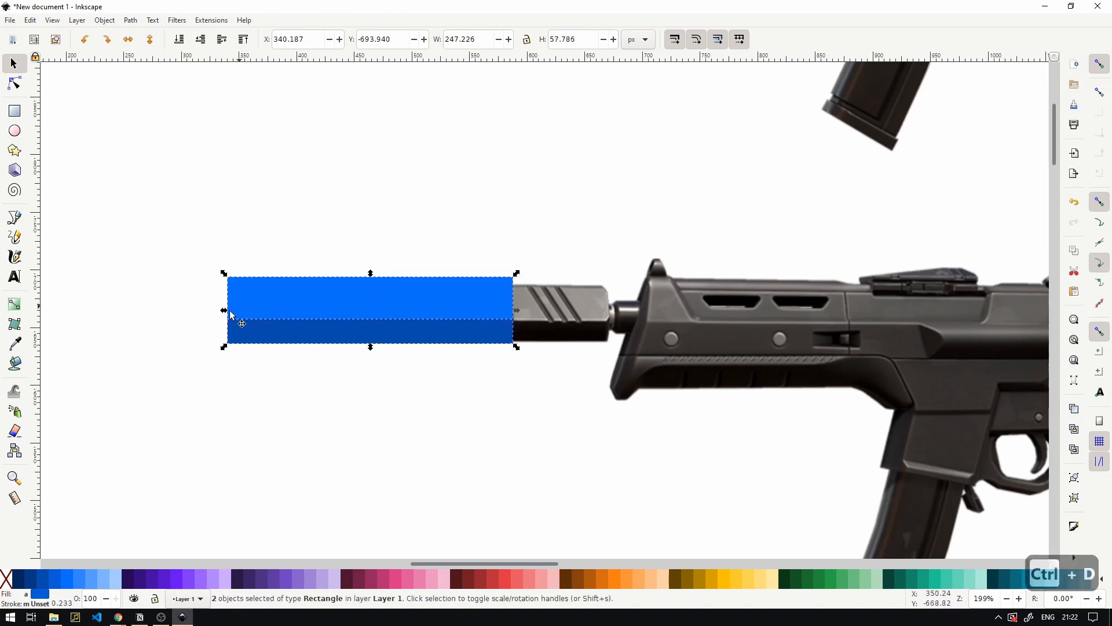
left_click_drag(225, 311, 615, 324)
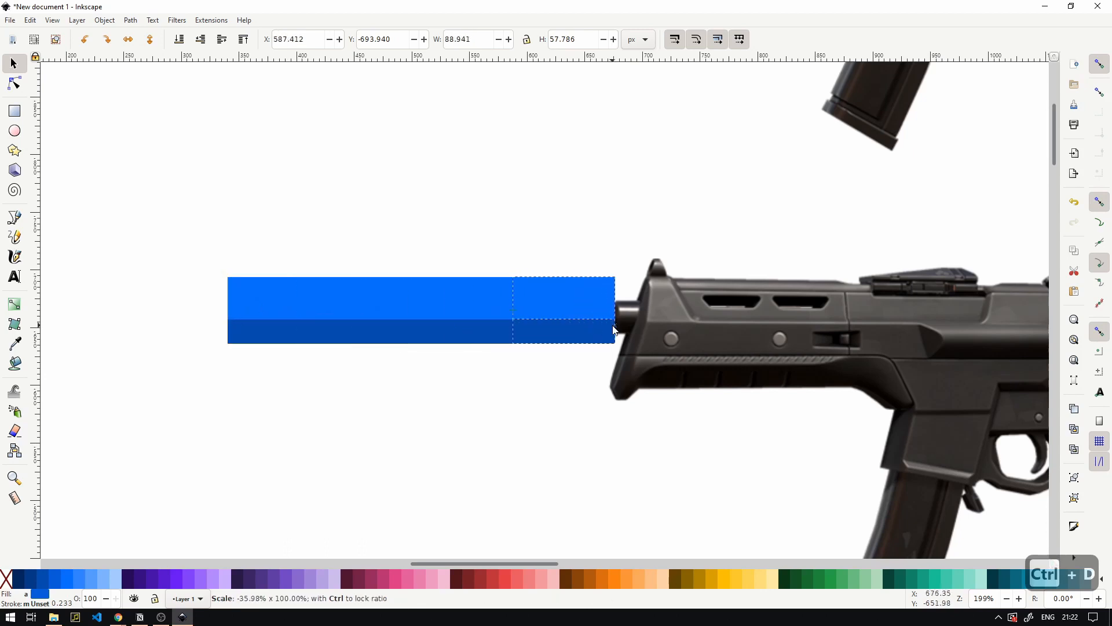
- Try giving the silencer rectangles a red outline, and undo it
left_click(404, 295, "shift")
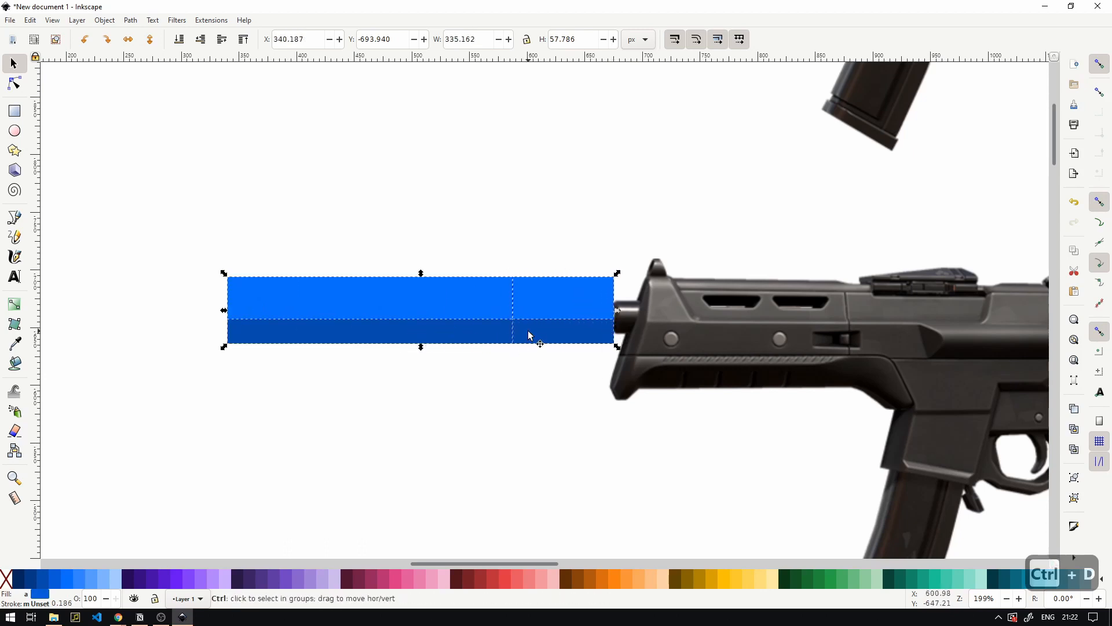
scroll(526, 319, "up", 2)
scroll(520, 342, "down", 2)
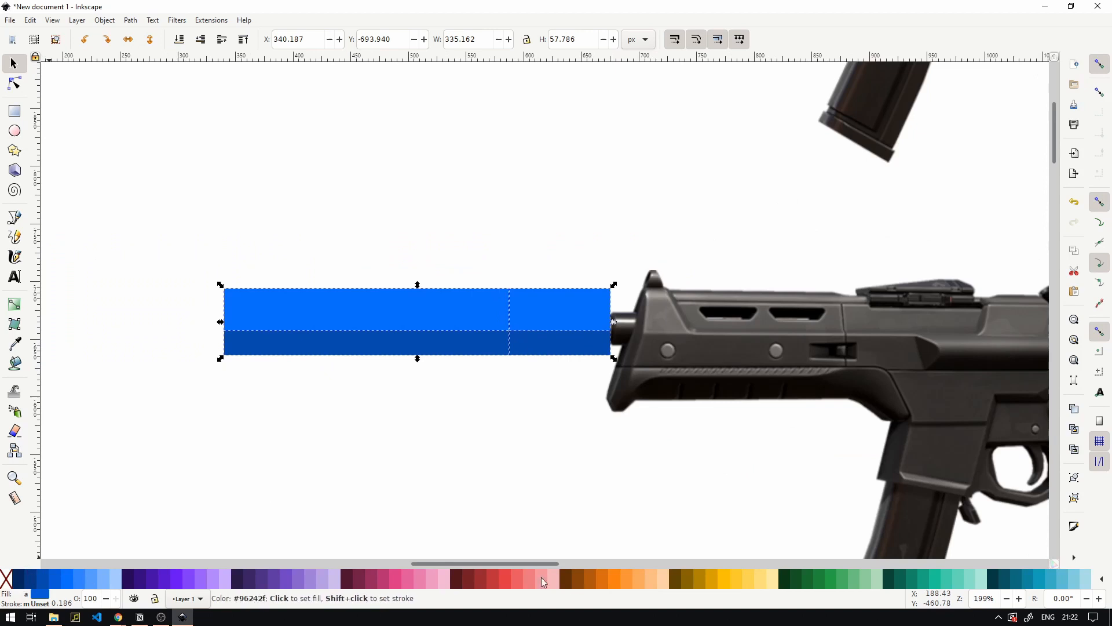
left_click(501, 576, "shift")
left_click(506, 439)
scroll(500, 324, "up", 1)
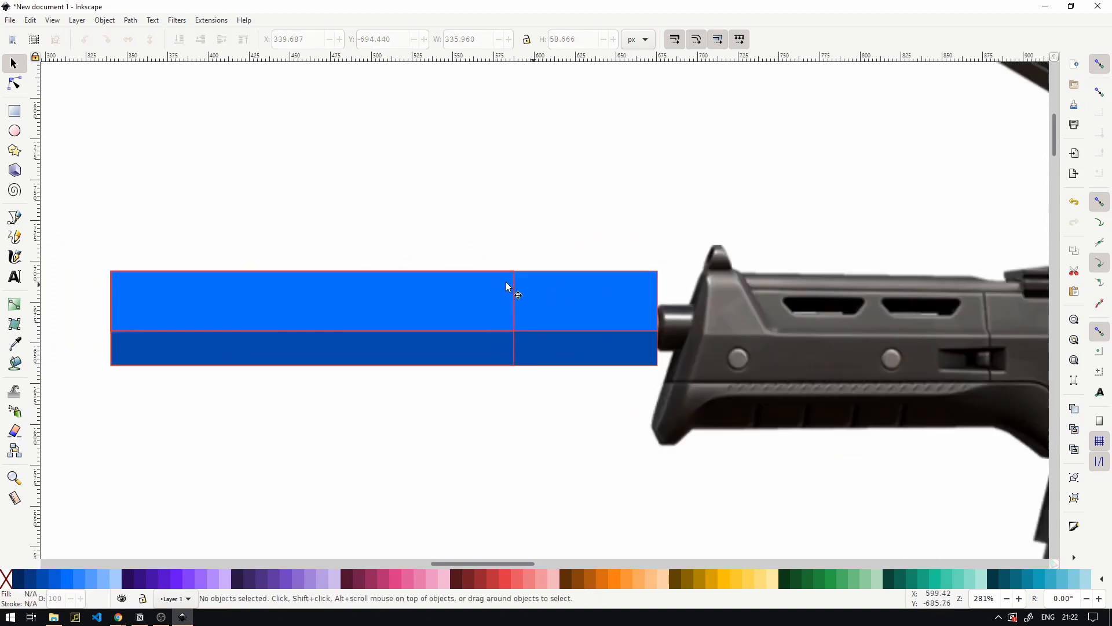
key("ctrl+z")
- Fill the upper rectangle of the silencer's rear section with light blue
left_click(550, 315)
left_click(551, 355)
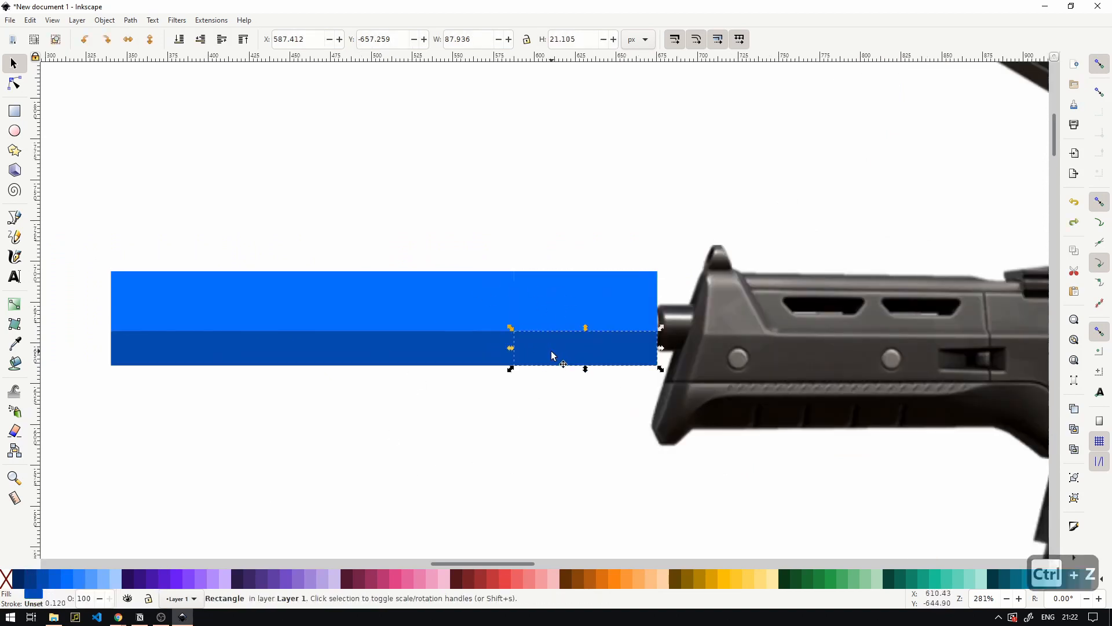
scroll(554, 356, "down", 1)
scroll(554, 356, "up", 2)
left_click(521, 276, "shift")
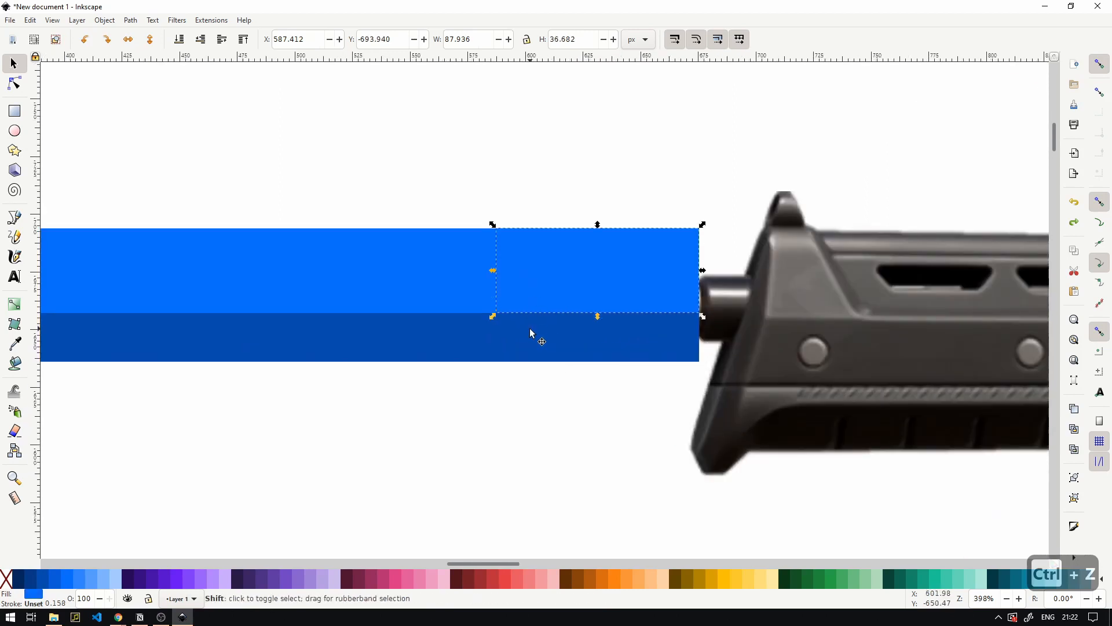
left_click(315, 524)
left_click(603, 290)
left_click(113, 573)
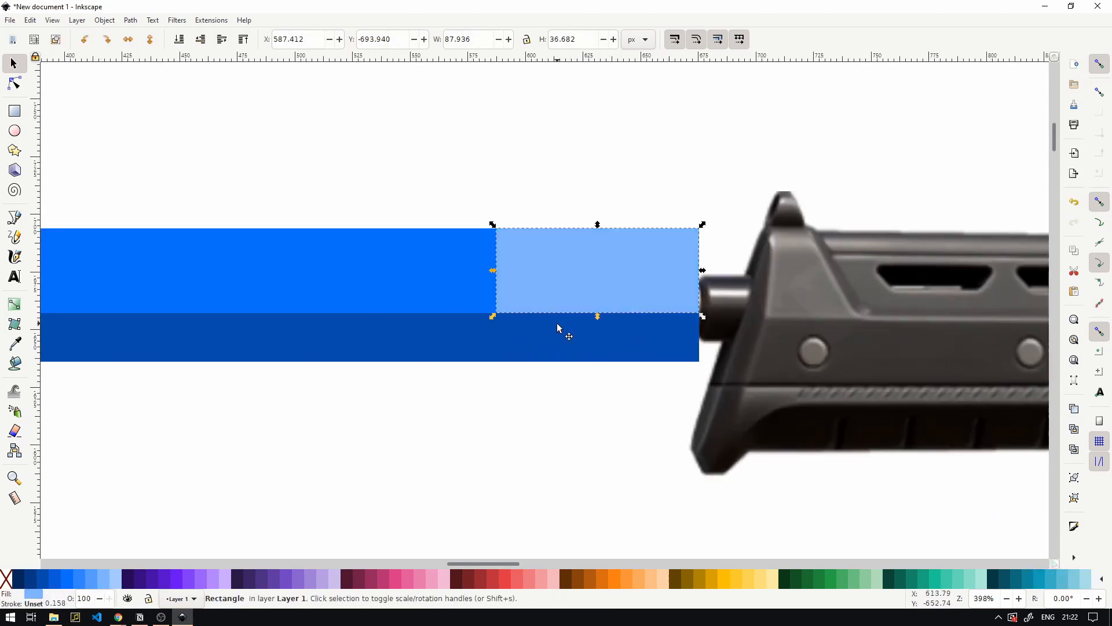
- Fill the lower rectangle of the silencer's rear section with a medium blue
left_click(557, 323)
left_click(101, 577)
left_click(289, 450)
- Draw a rectangle without outline, about 49 px wide and 28 px high, over the barrel stub between the silencer and the handguard
scroll(289, 449, "down", 4, "ctrl")
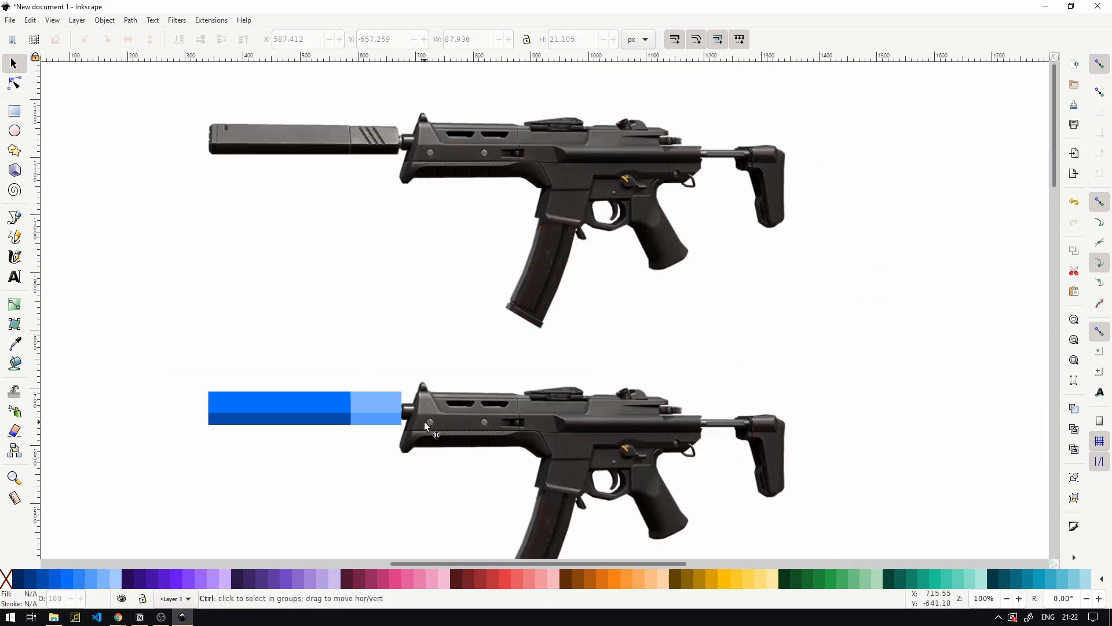
scroll(425, 422, "up", 3, "ctrl")
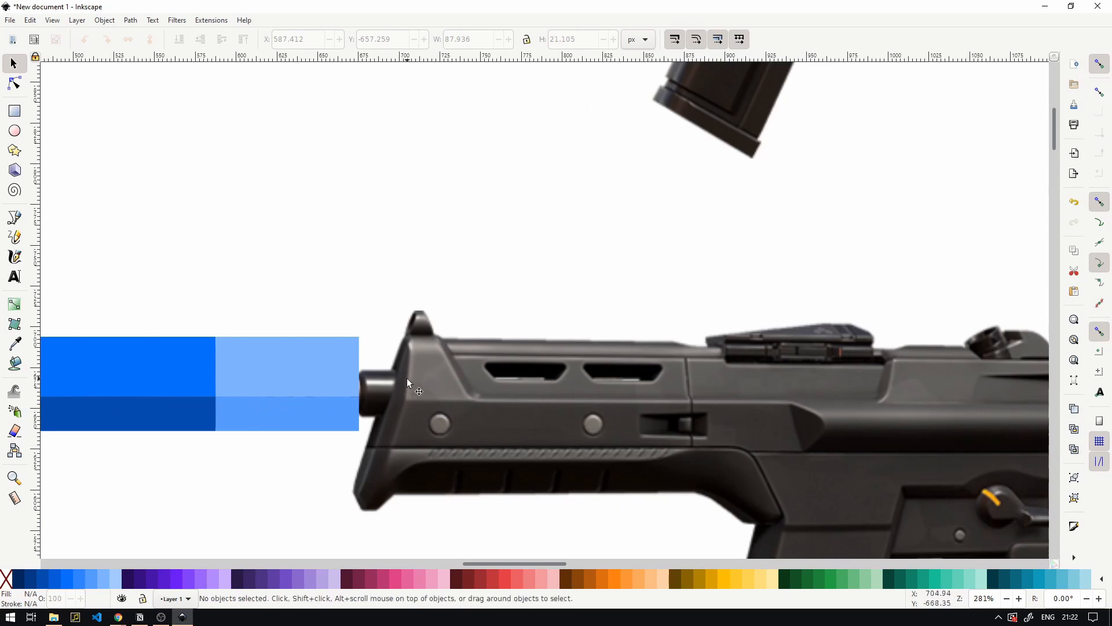
scroll(425, 377, "down", 2, "ctrl")
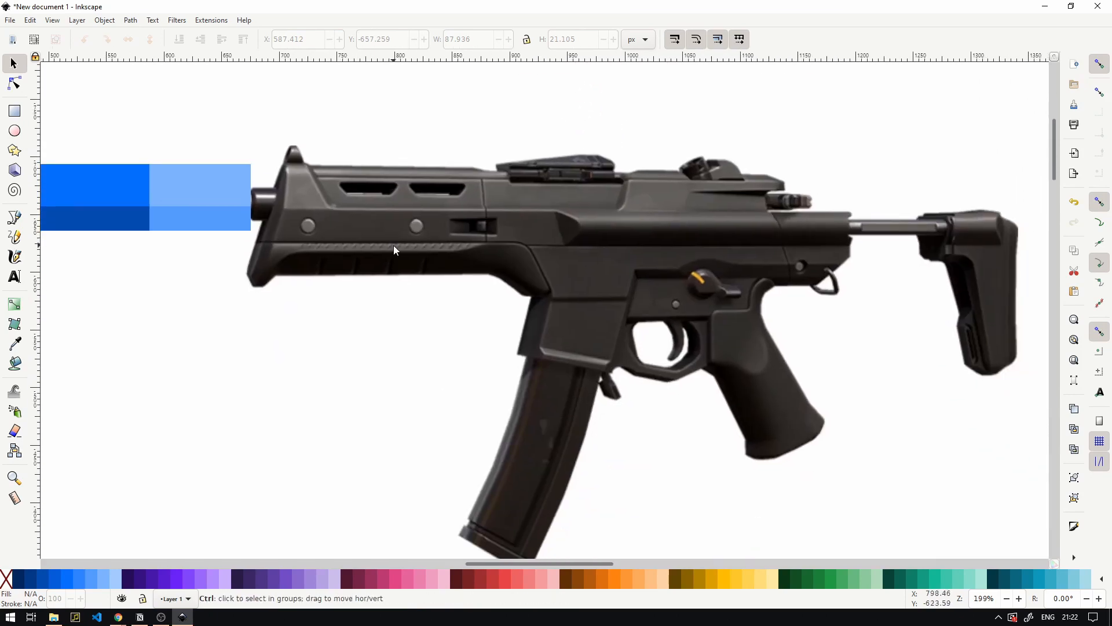
left_click_drag(408, 296, 362, 263)
scroll(363, 268, "down", 2, "ctrl")
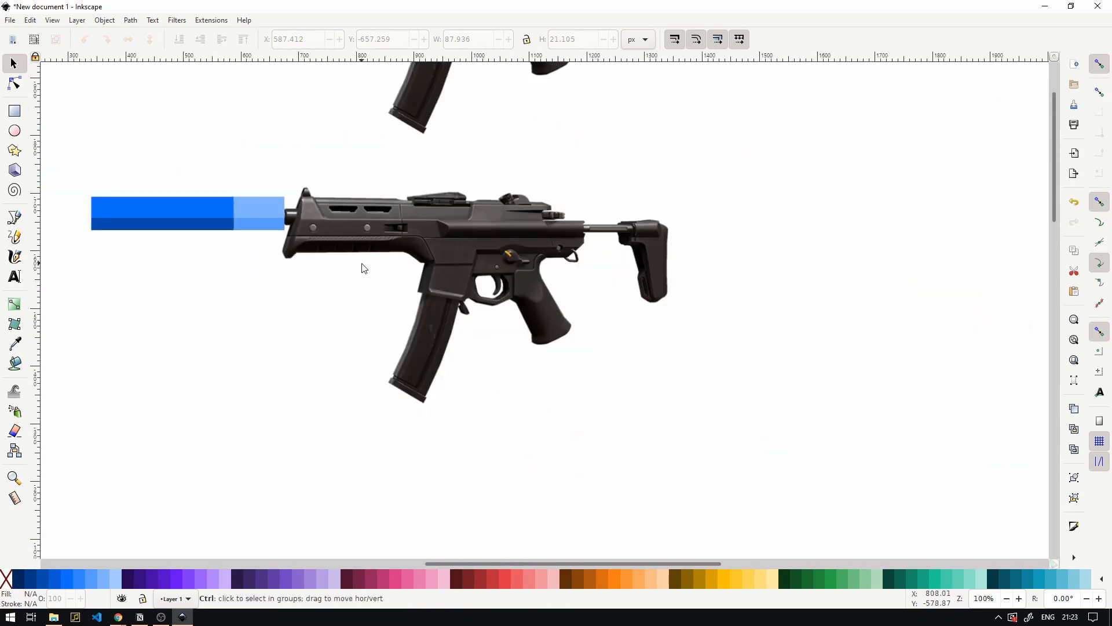
scroll(322, 243, "up", 3, "ctrl")
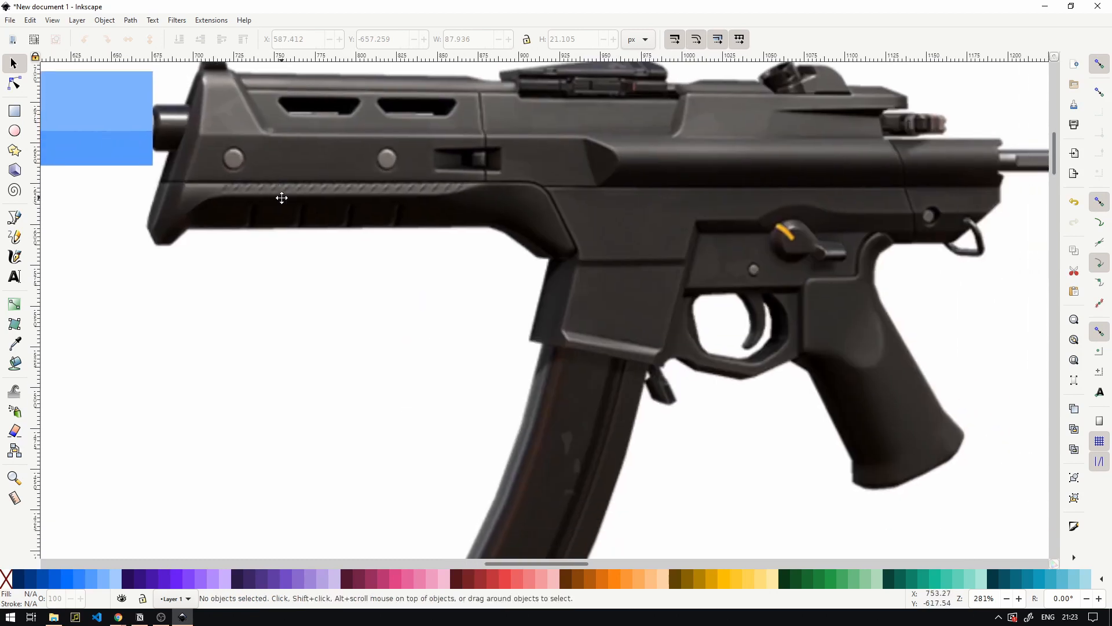
left_click_drag(281, 198, 318, 303)
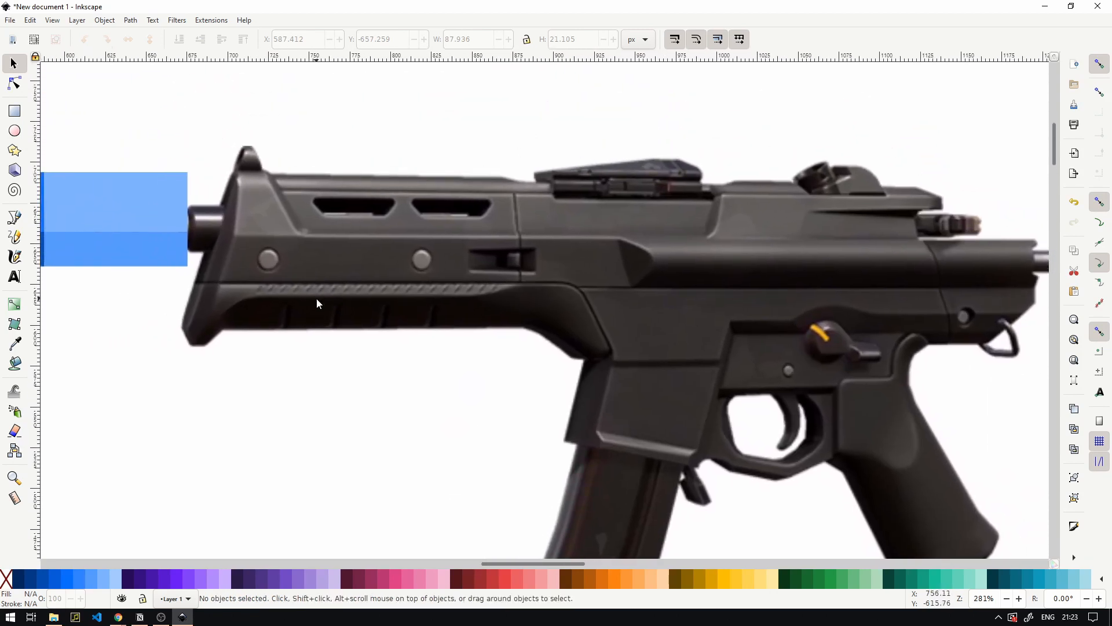
left_click(15, 111)
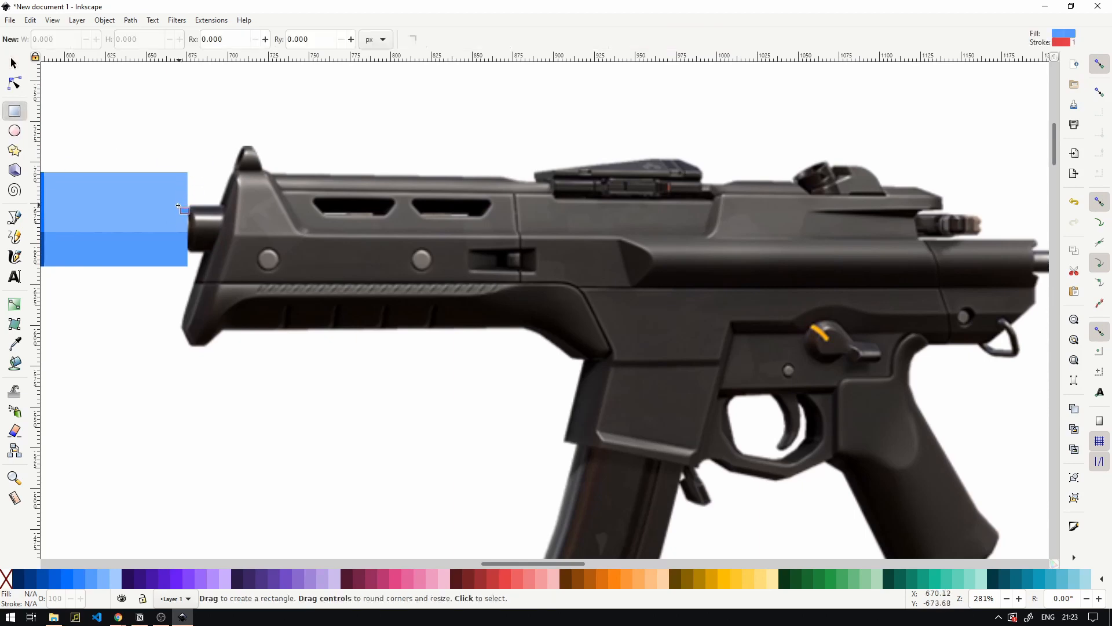
left_click_drag(176, 204, 286, 250)
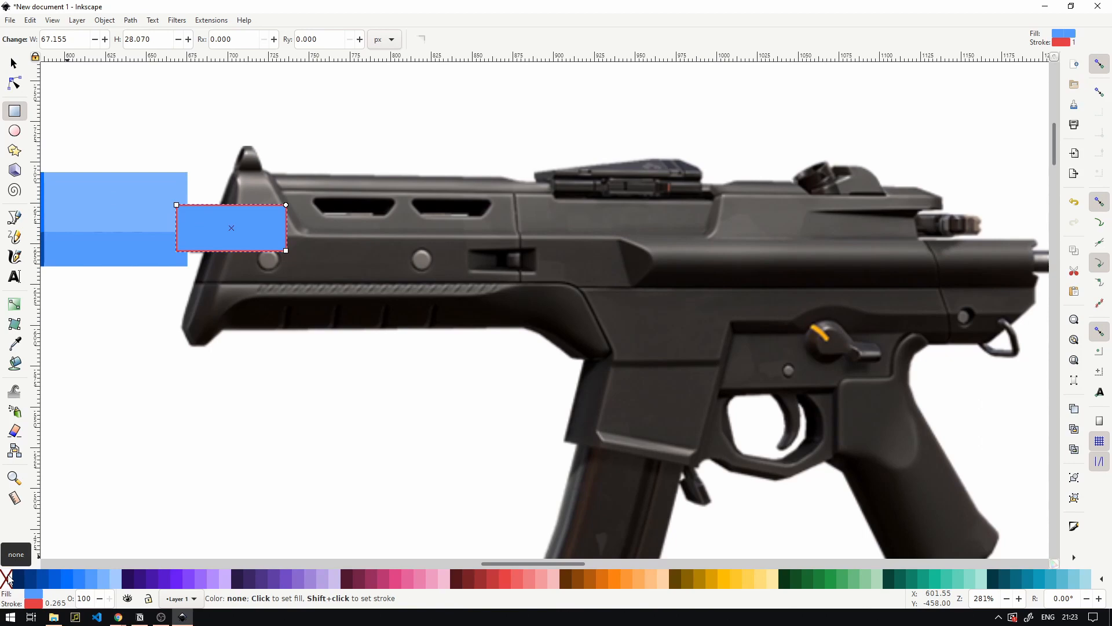
left_click(8, 575, "shift")
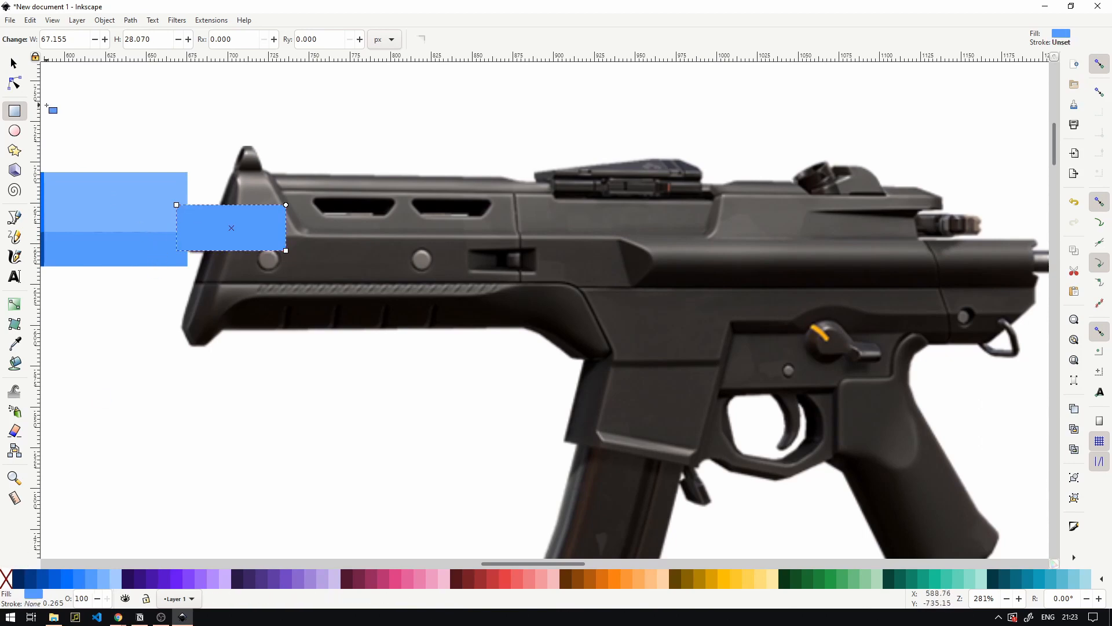
left_click(14, 63)
left_click_drag(289, 255, 263, 229)
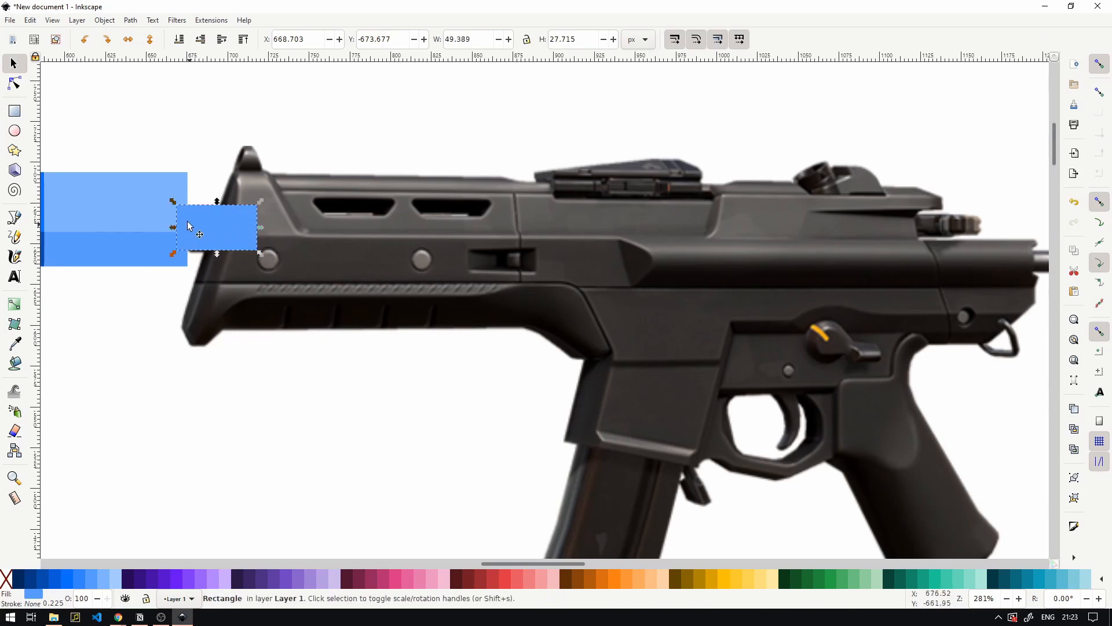
- Fill the barrel rectangle with purple #4b2d83 and lower it behind the silencer rectangles but above the reference image
left_click(180, 42)
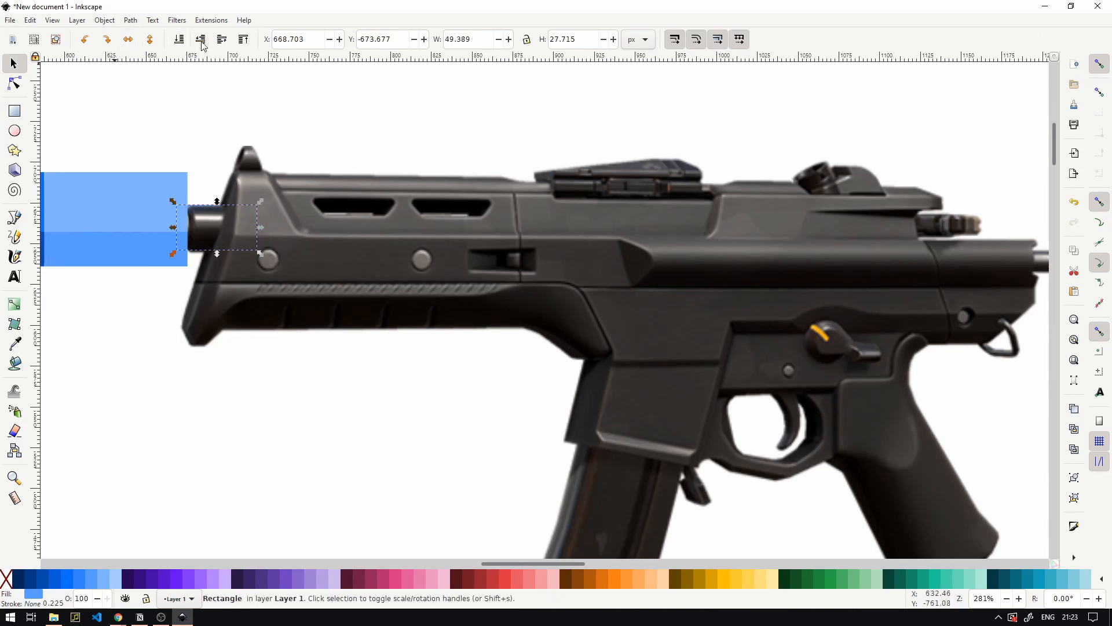
left_click(228, 45)
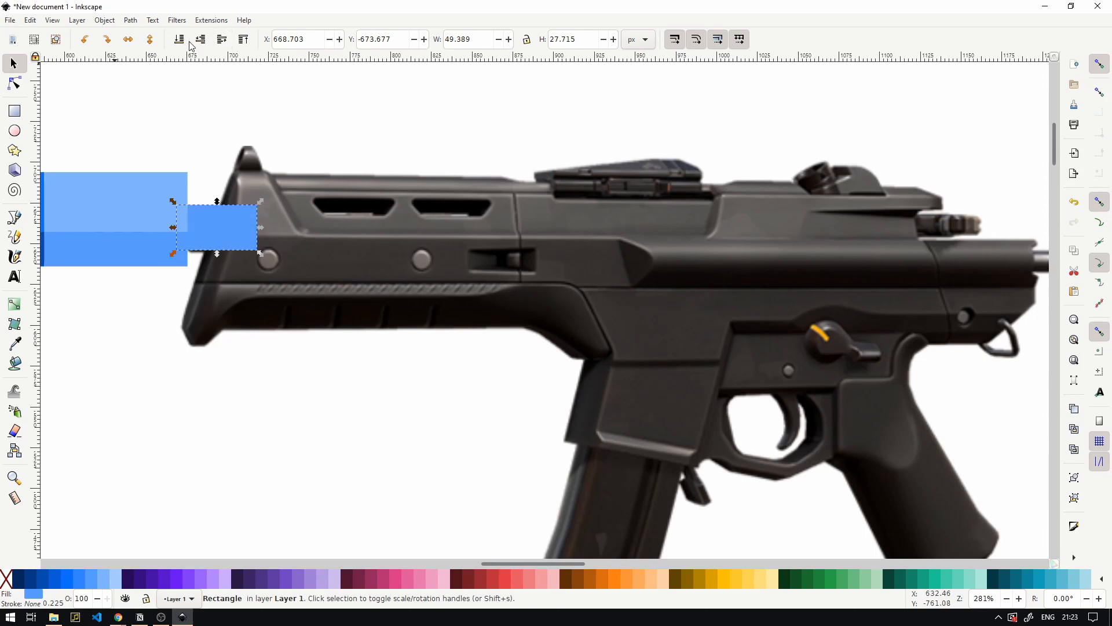
left_click(248, 44)
left_click(257, 577)
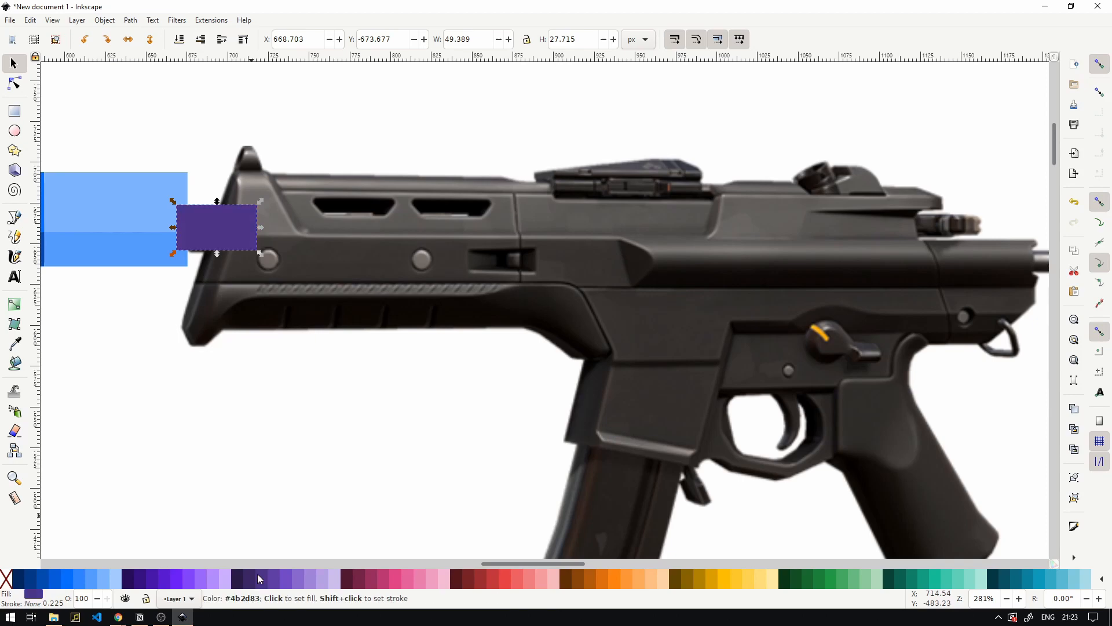
left_click(203, 41)
left_click(203, 41)
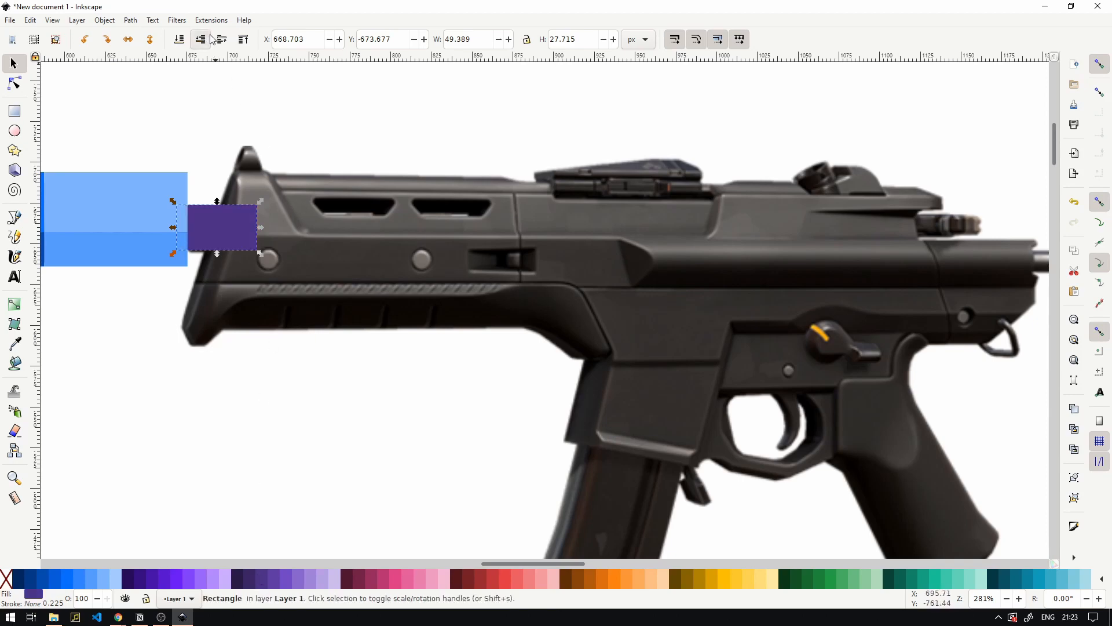
- Stretch the purple barrel rectangle towards the handguard to about 65 px wide
key("Escape")
left_click(242, 229)
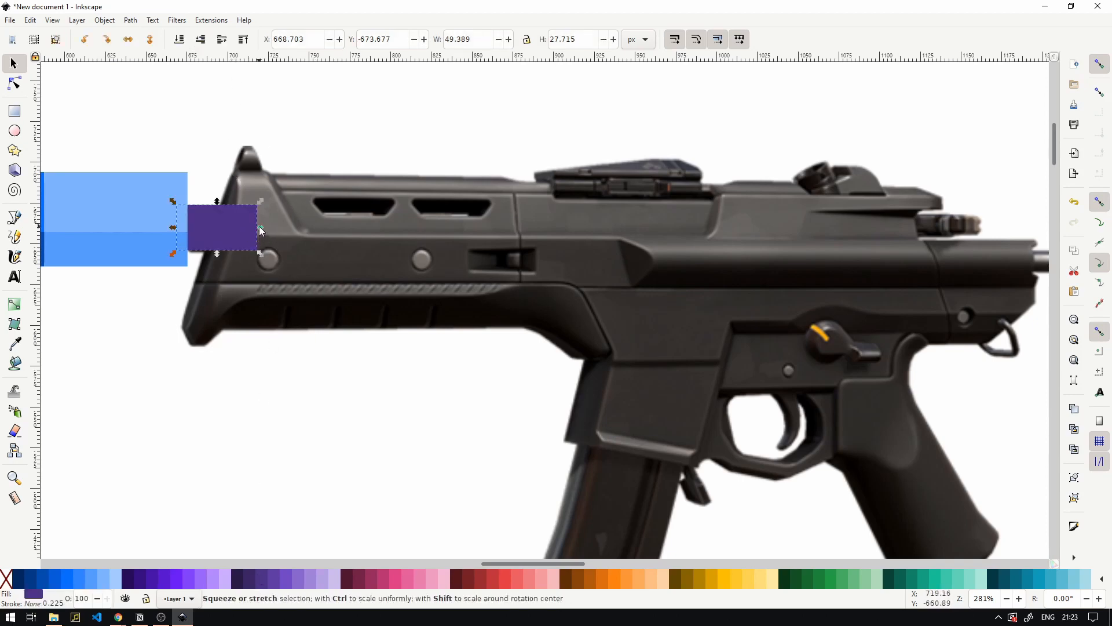
left_click_drag(259, 226, 287, 227)
key("Escape")
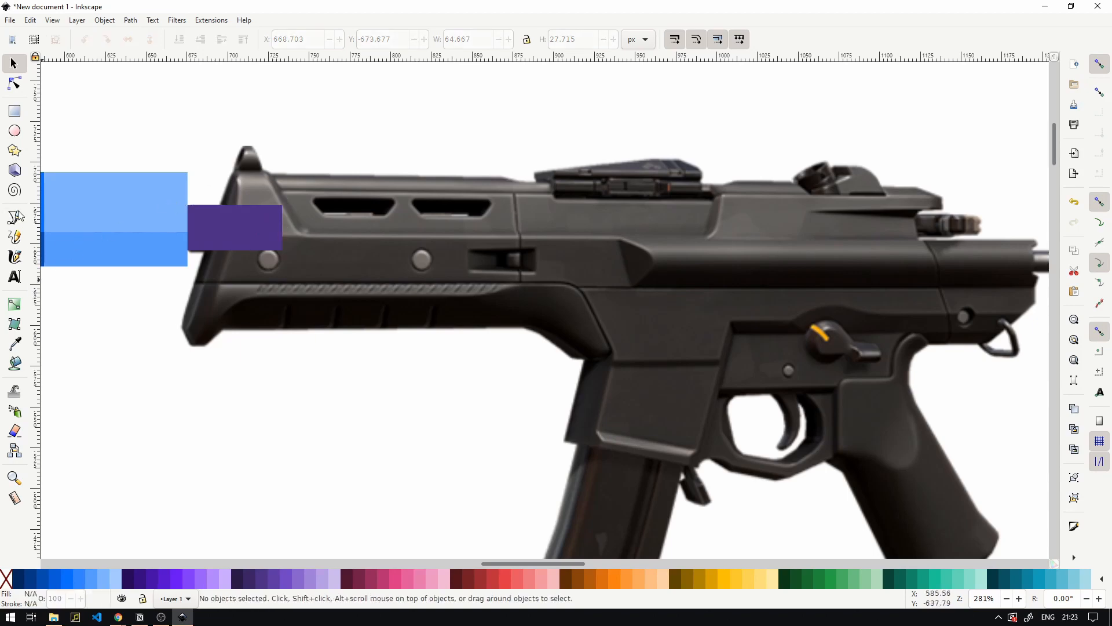
- Start a straight-segment Bezier path at the front sight's tip and trace the handguard's front and lower edges up to its rear notch
scroll(325, 204, "down", 1)
scroll(382, 217, "up", 1)
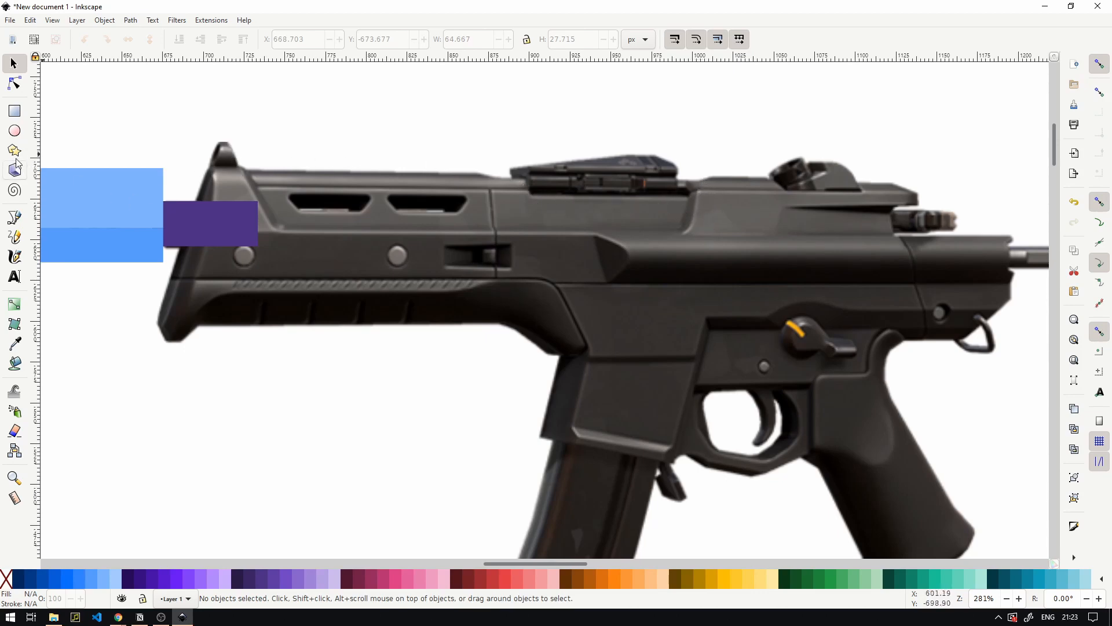
left_click(14, 217)
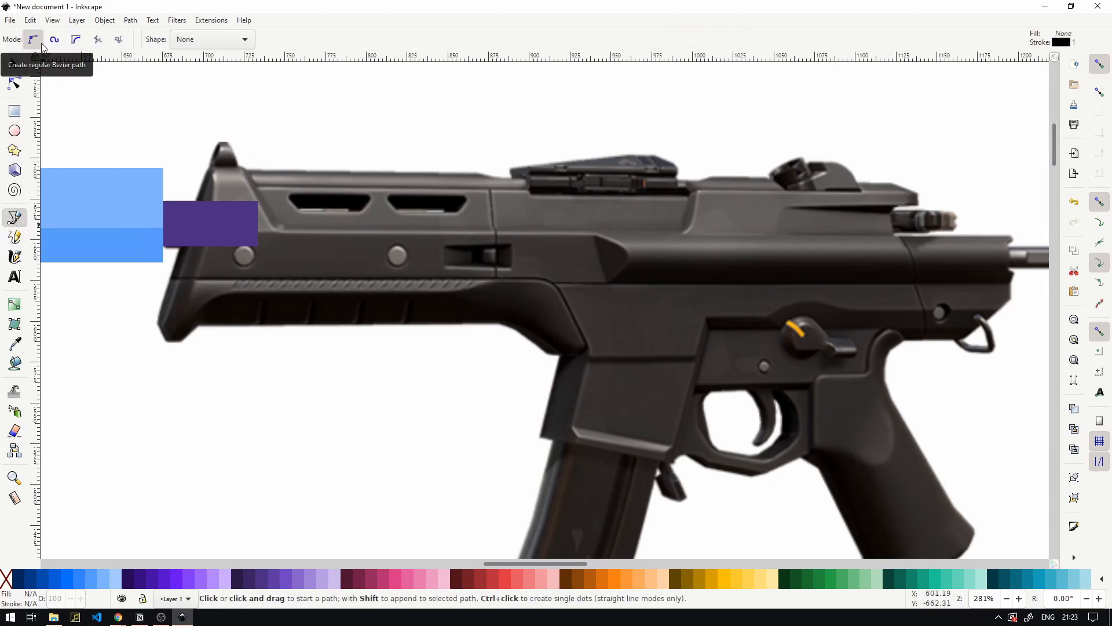
left_click(98, 39)
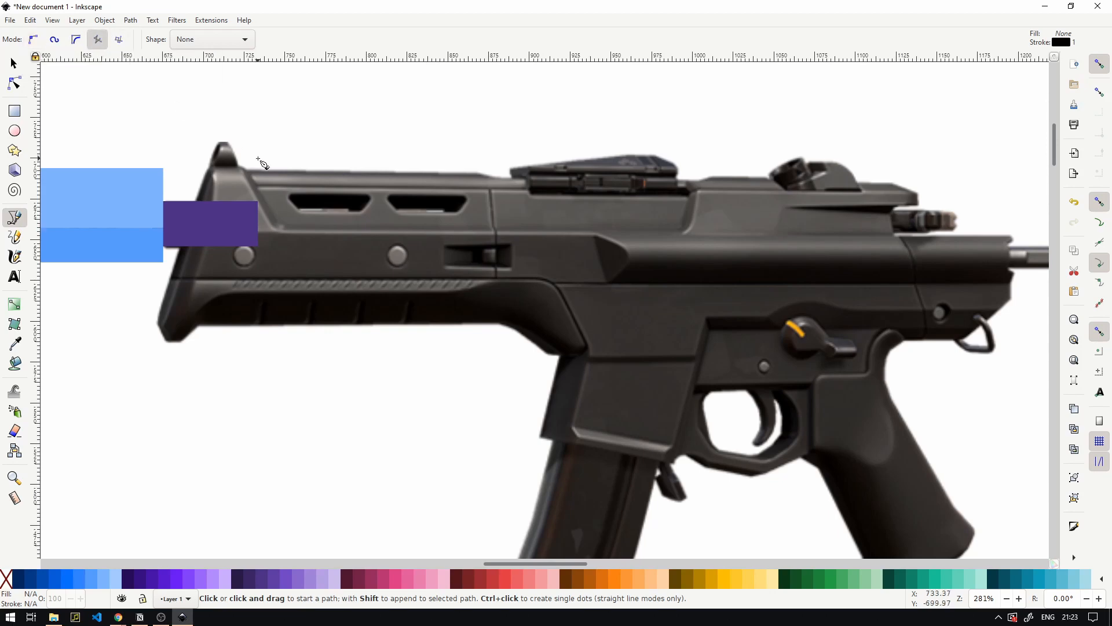
left_click(221, 141)
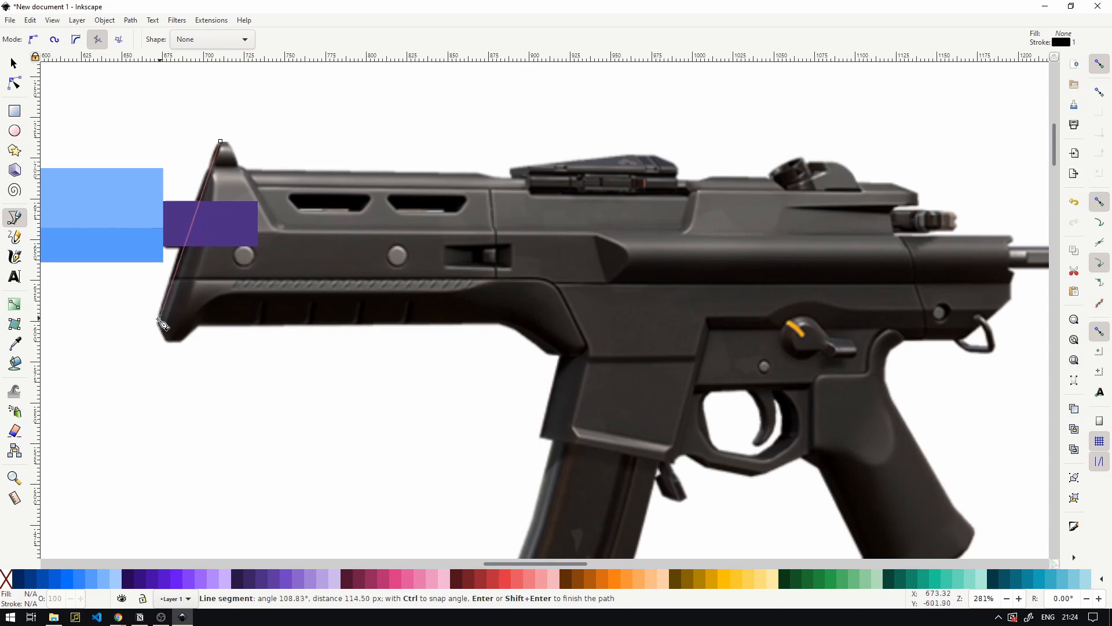
left_click(181, 345)
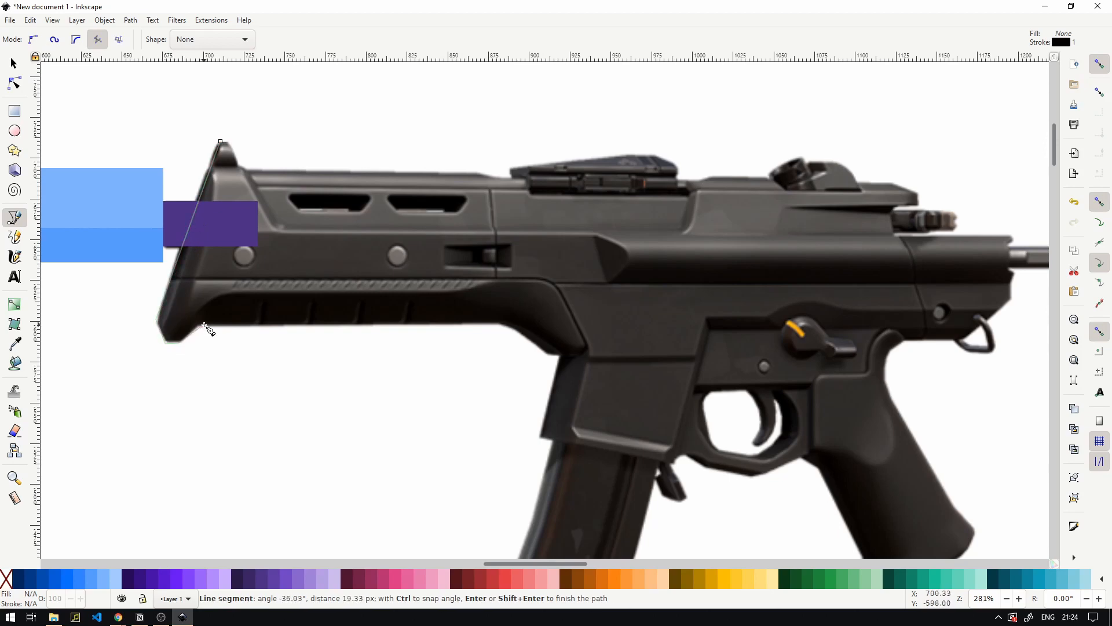
left_click(200, 325)
left_click(502, 323)
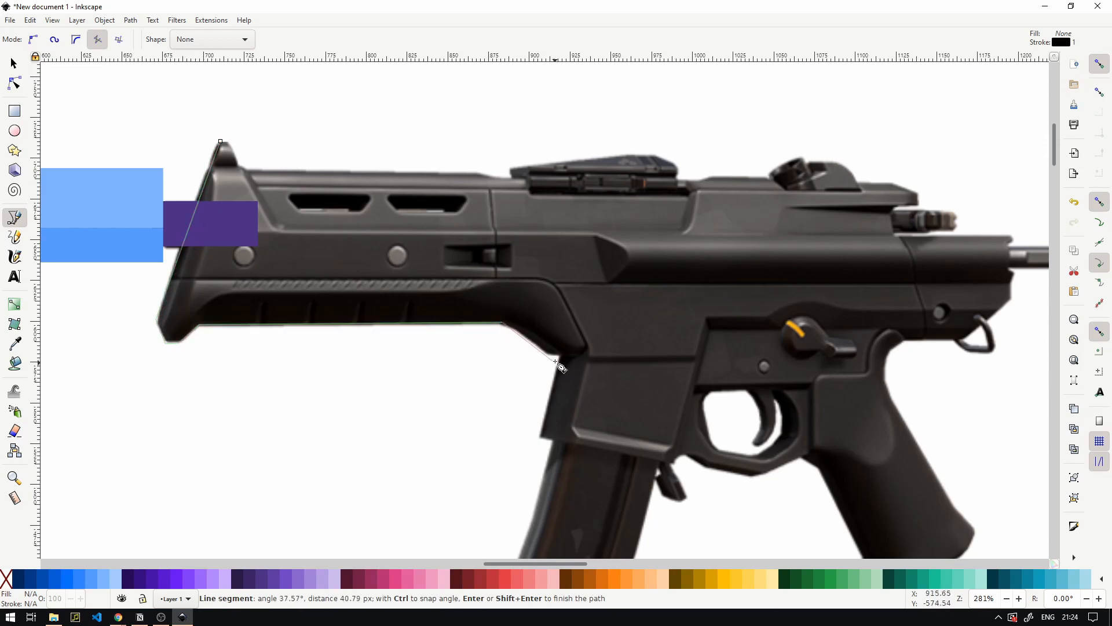
left_click(557, 358)
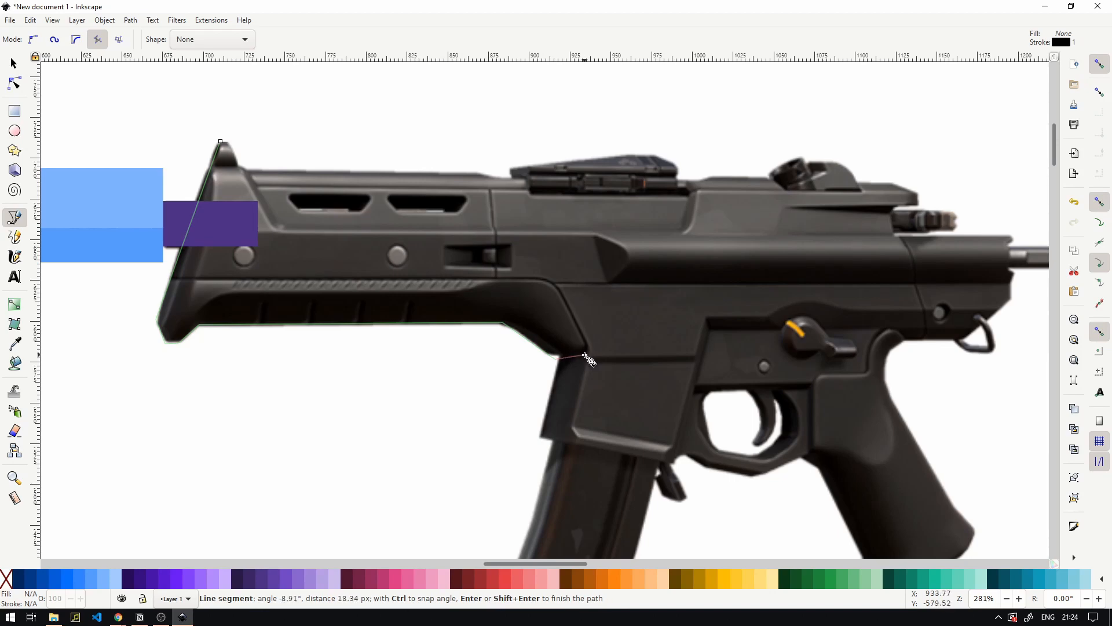
left_click(588, 351)
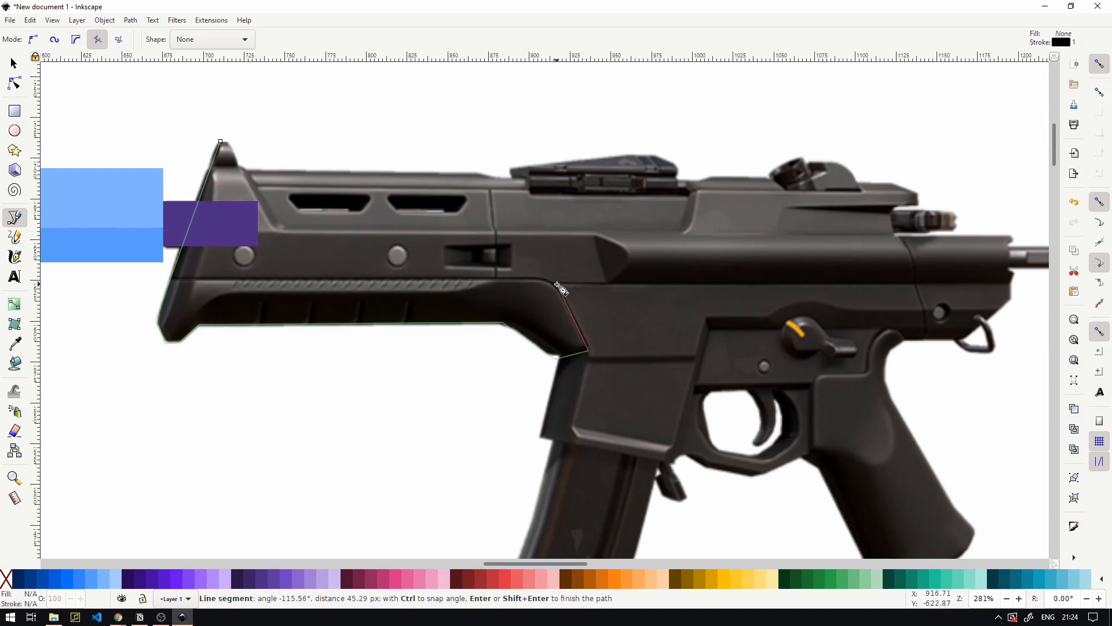
left_click(555, 284)
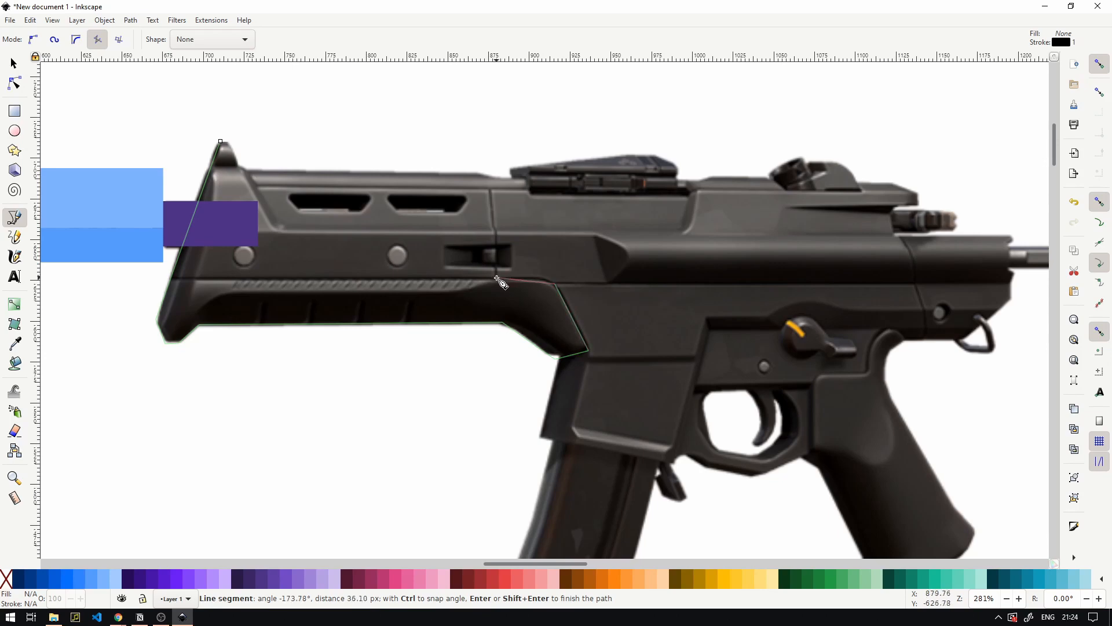
- Continue the path along the handguard's rear edges, beneath the rear-mounted sight and along the upper edge, closing it at the front sight's tip
left_click(607, 284)
left_click(628, 259)
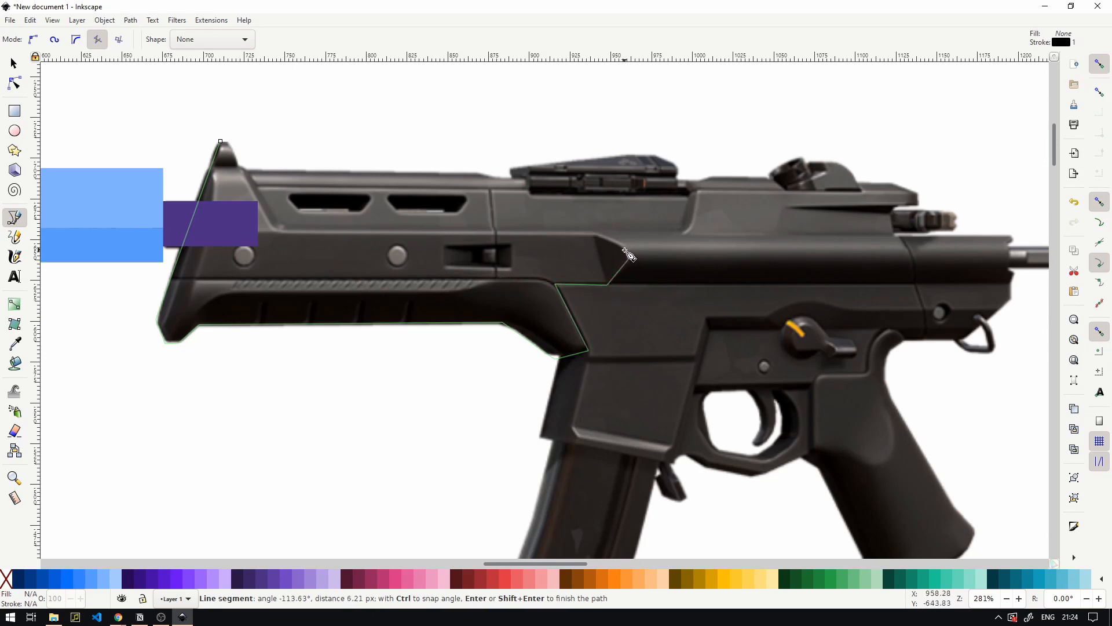
left_click(599, 235)
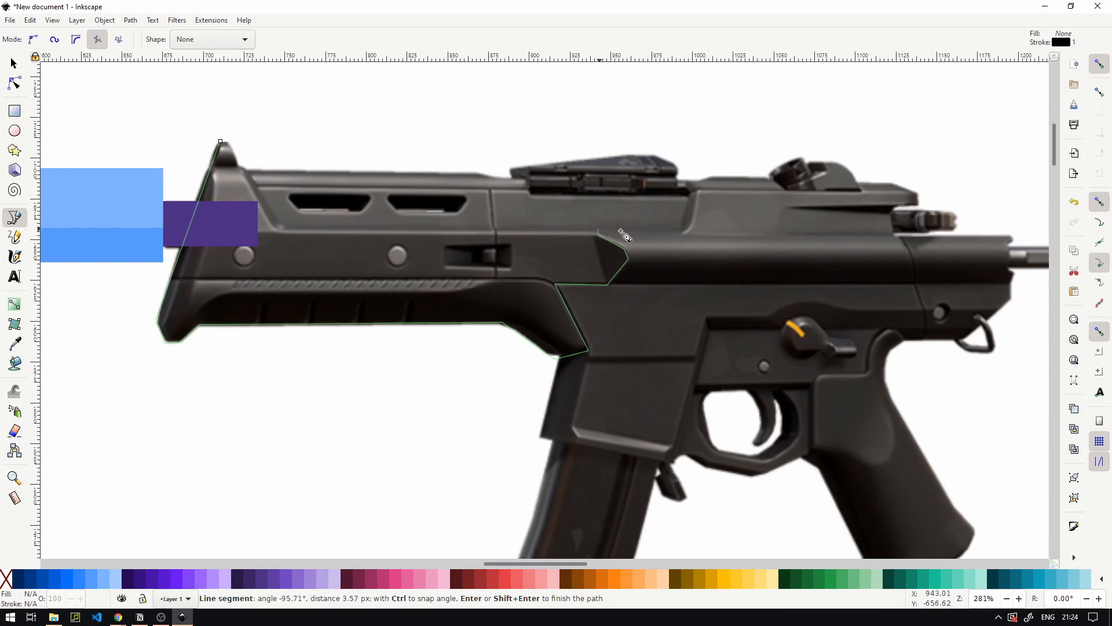
left_click(681, 231)
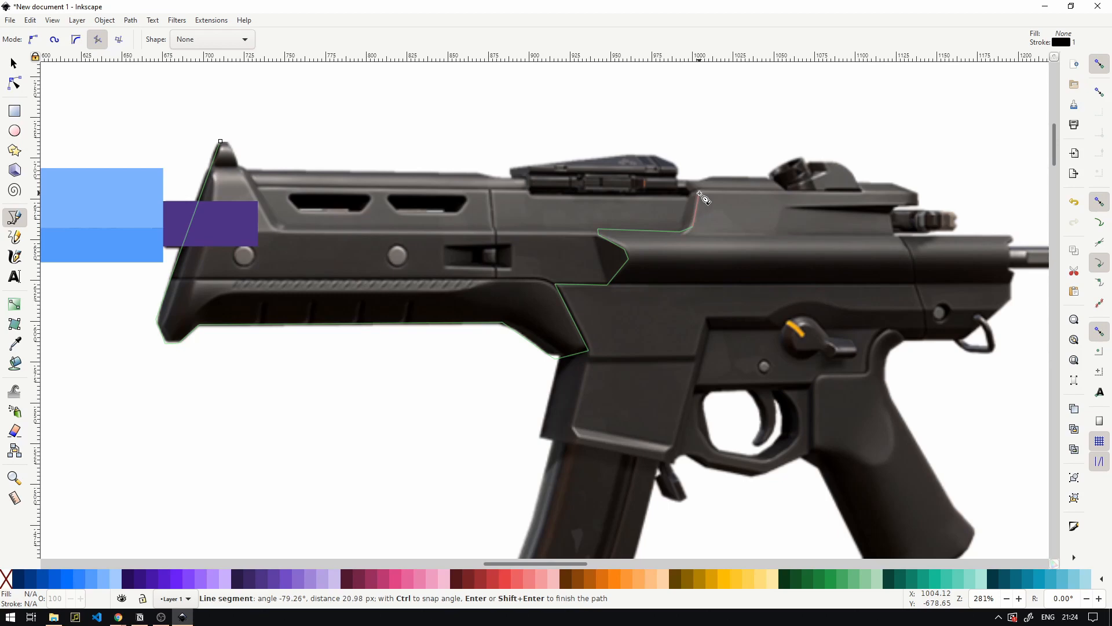
left_click(698, 193)
left_click(533, 196)
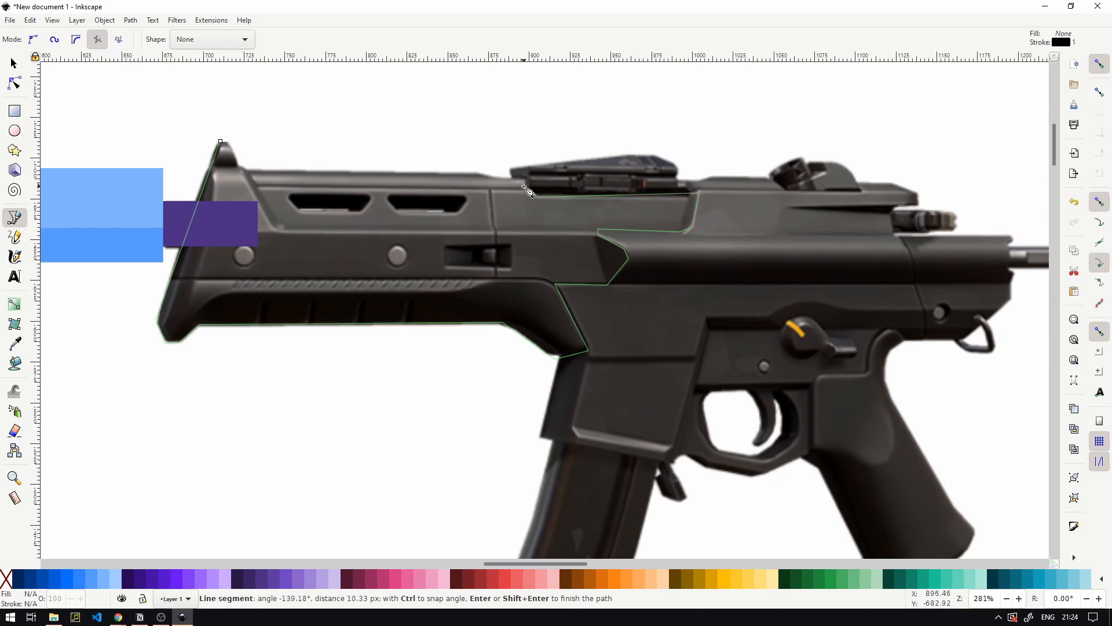
left_click(524, 180)
left_click(492, 179)
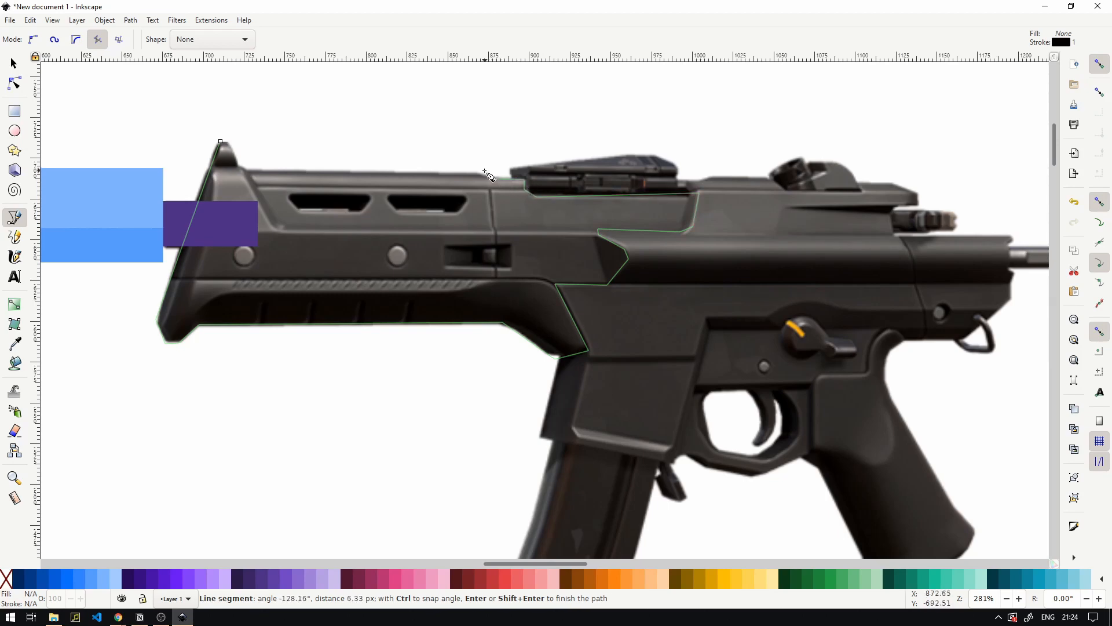
left_click(243, 171)
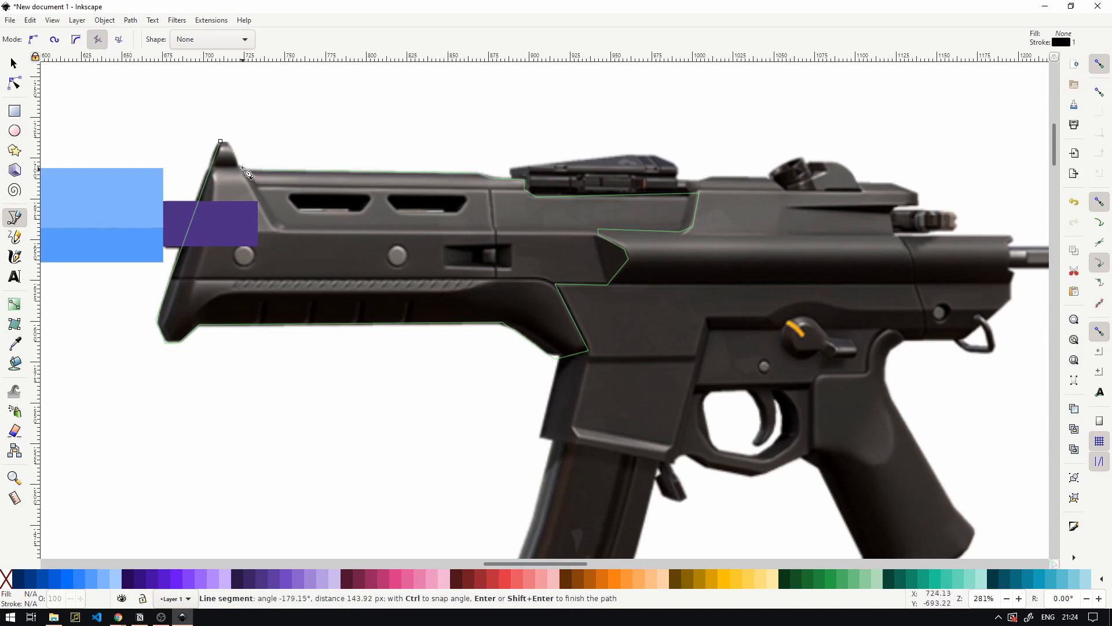
left_click(221, 141)
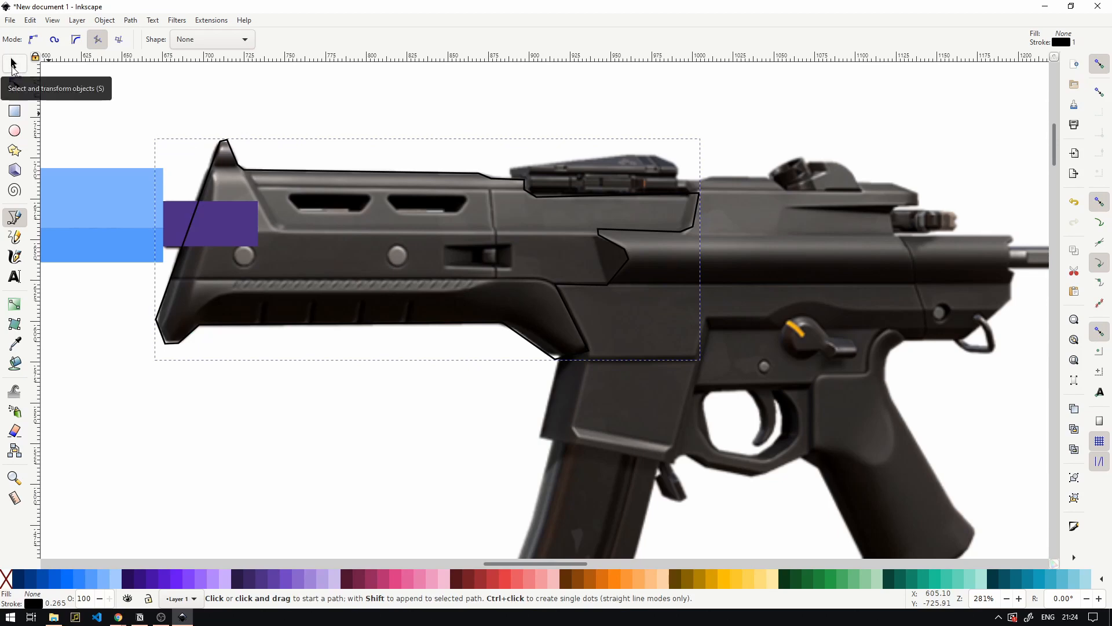
- Fill the traced handguard shape with pink and remove its outline
left_click(14, 64)
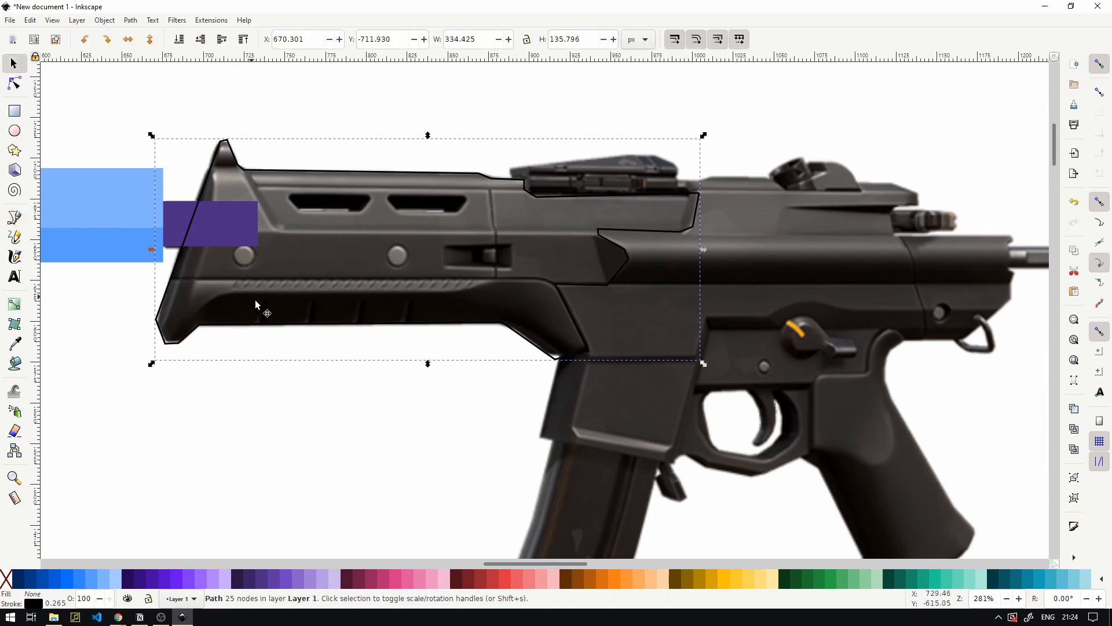
left_click(396, 580)
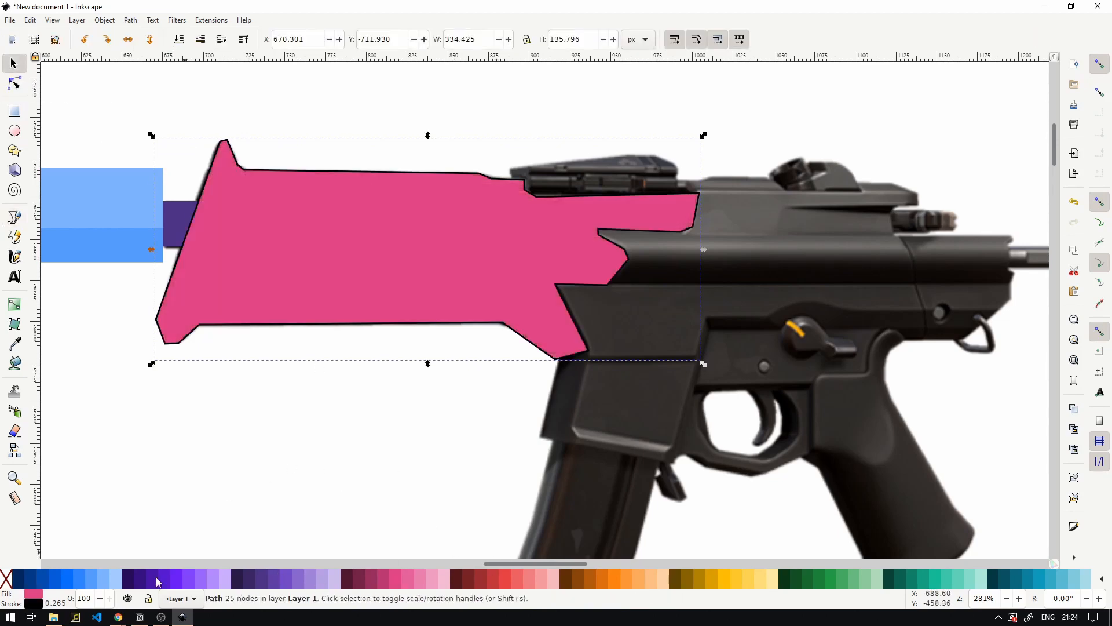
left_click(9, 577, "shift")
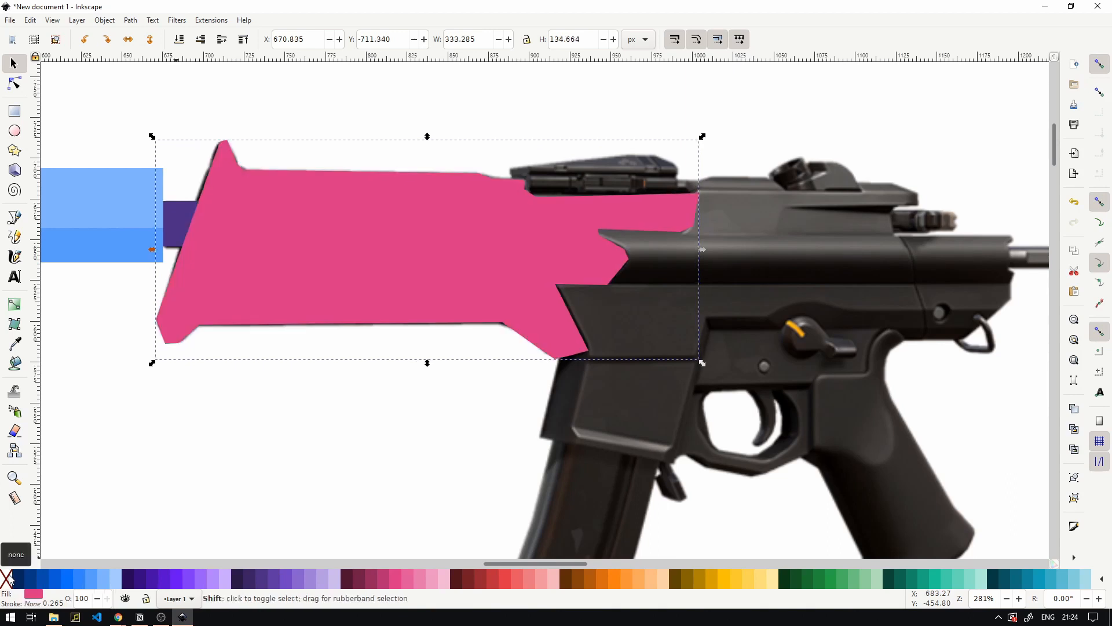
- Set the pink handguard shape's opacity to 50 so the reference shows through
left_click(90, 599)
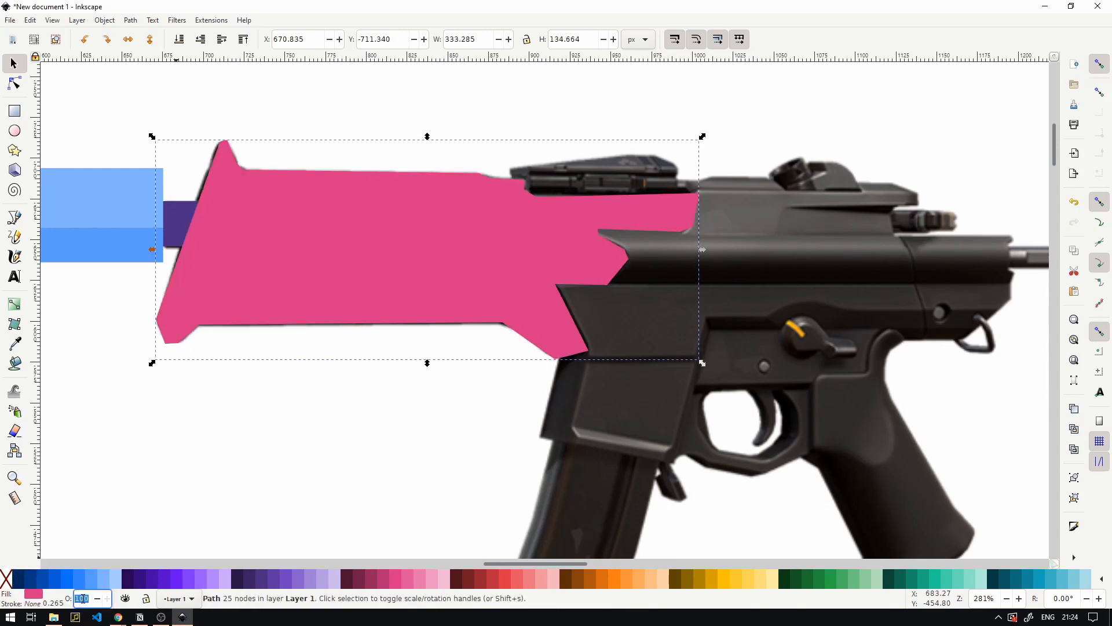
type("50")
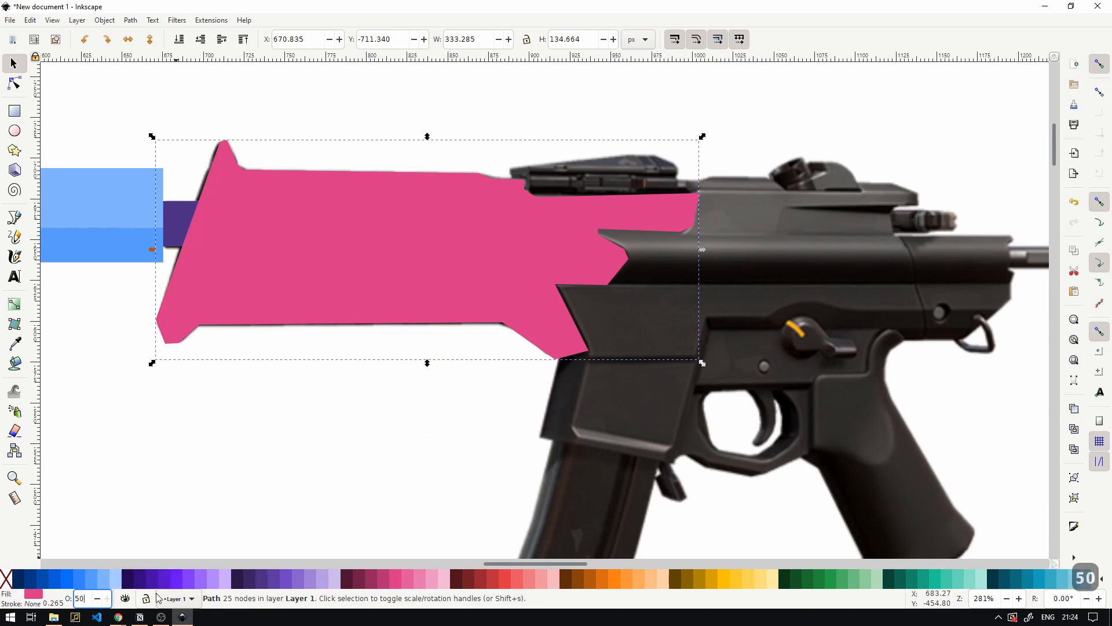
key("Return")
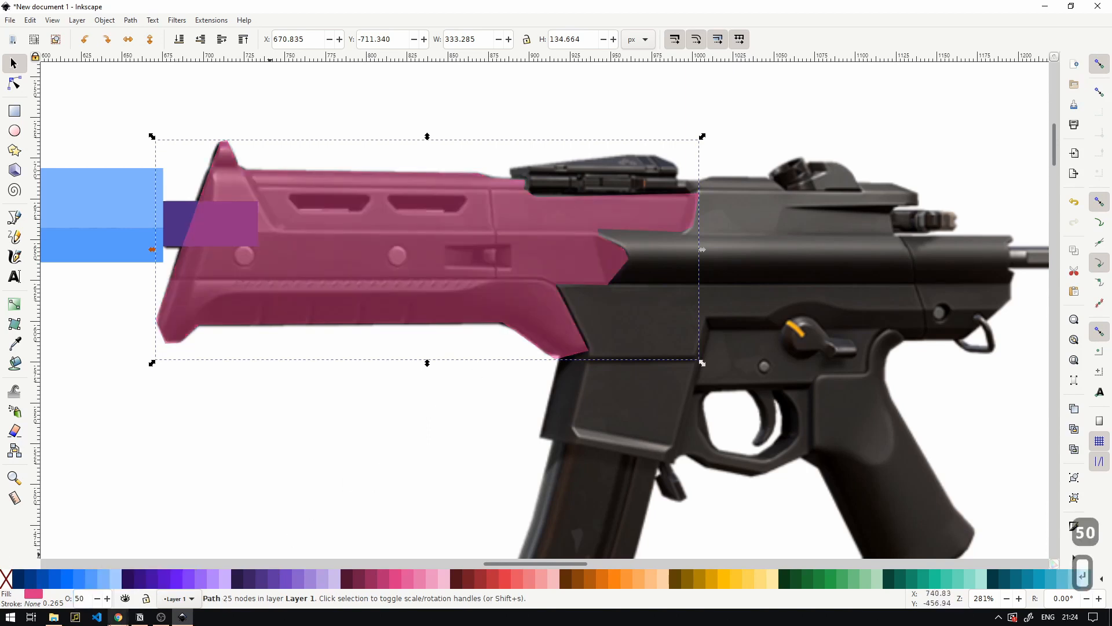
left_click(87, 598)
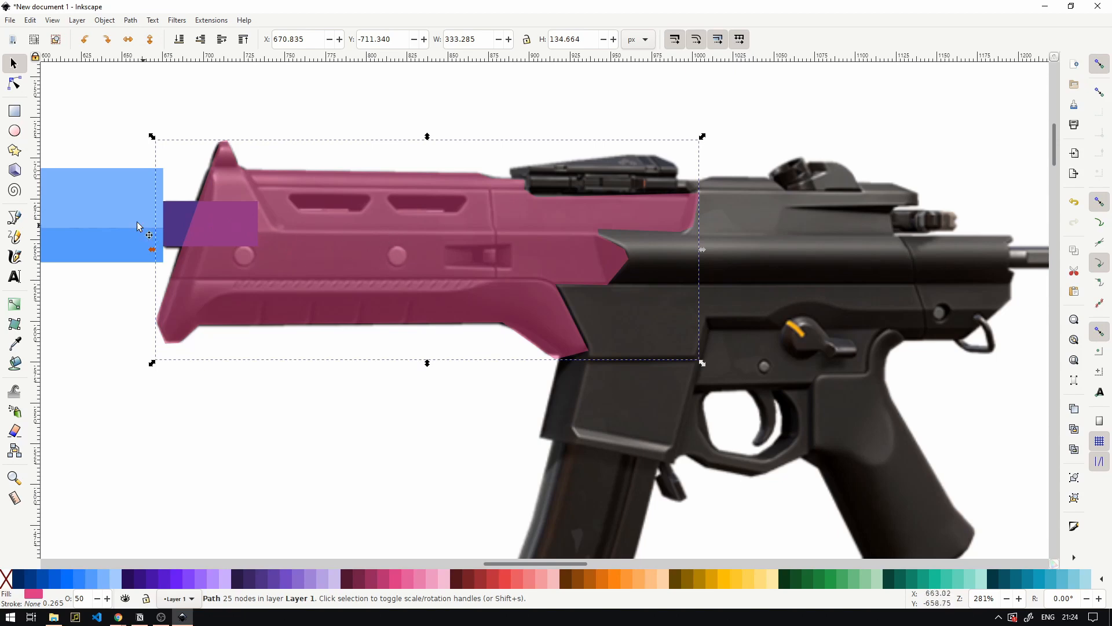
left_click(15, 218)
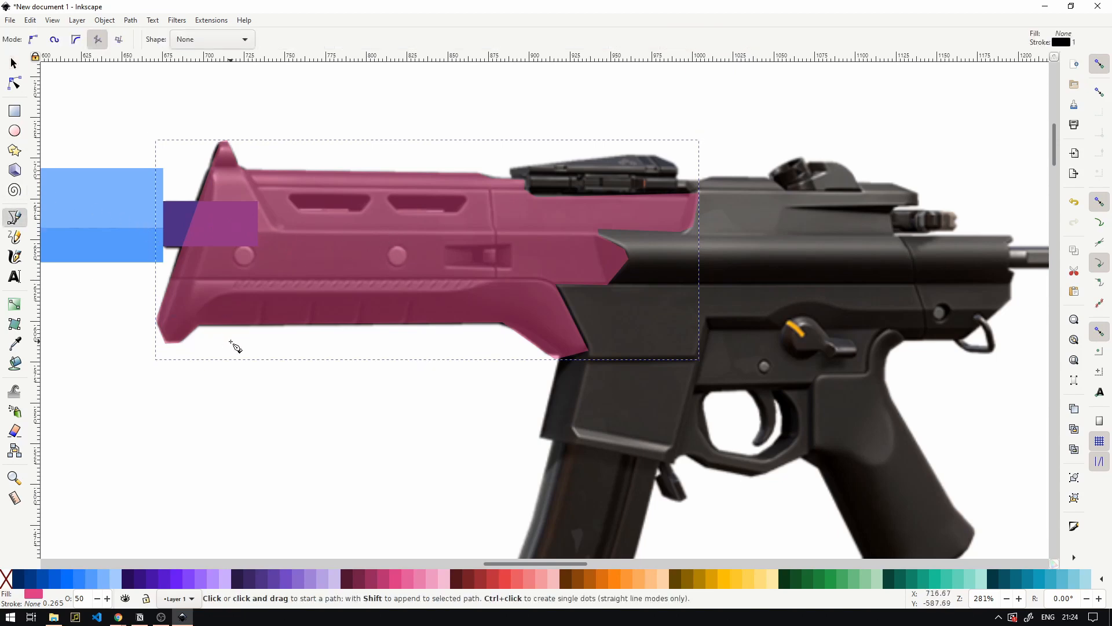
left_click(156, 319)
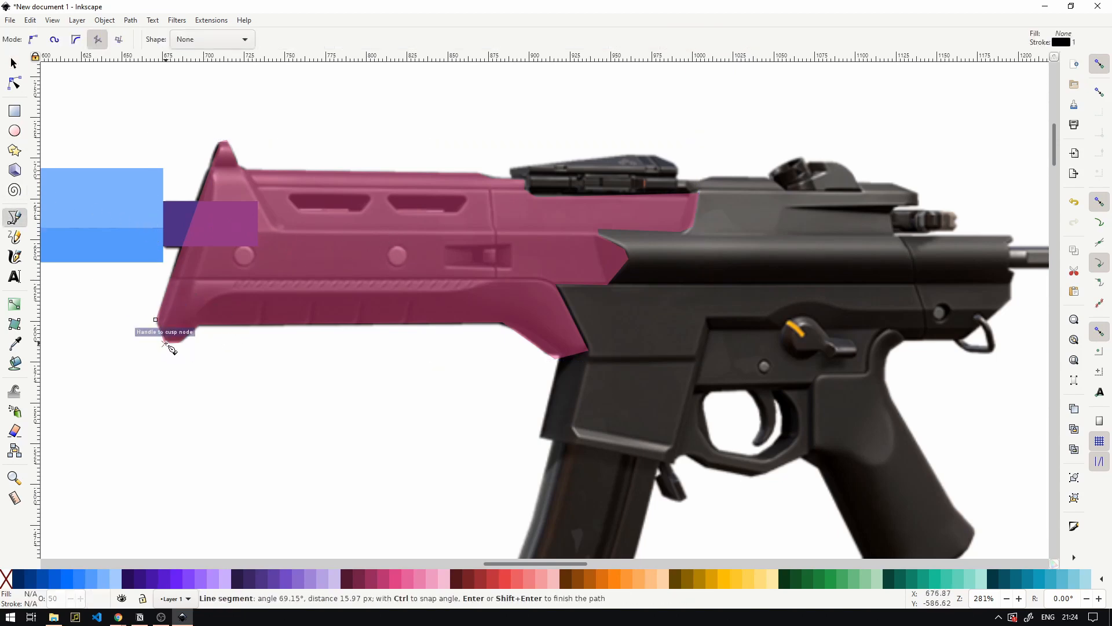
key("Escape")
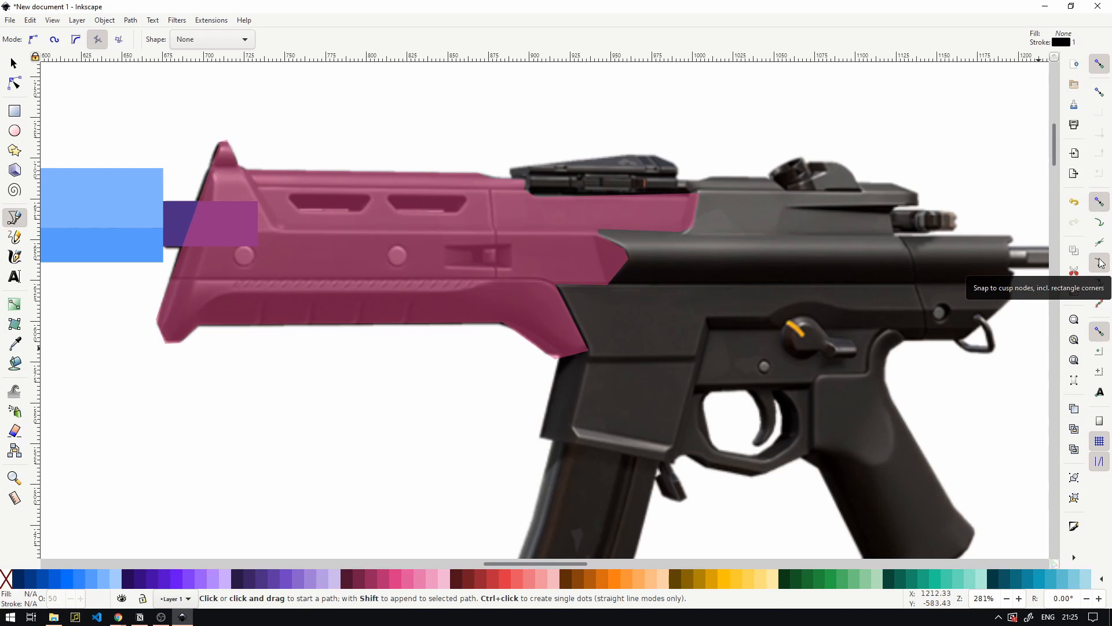
left_click(1100, 264)
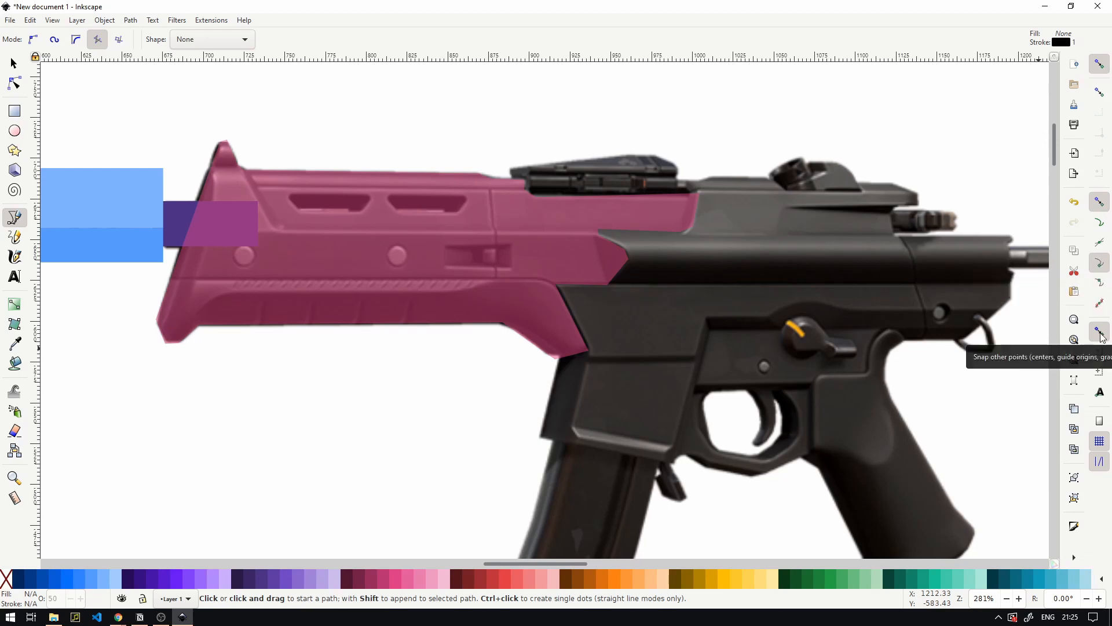
- Start a straight-segment Bezier path at the handguard's lower front tip and trace its lower edge and slanted rear edge up to the rear corner
left_click(155, 320)
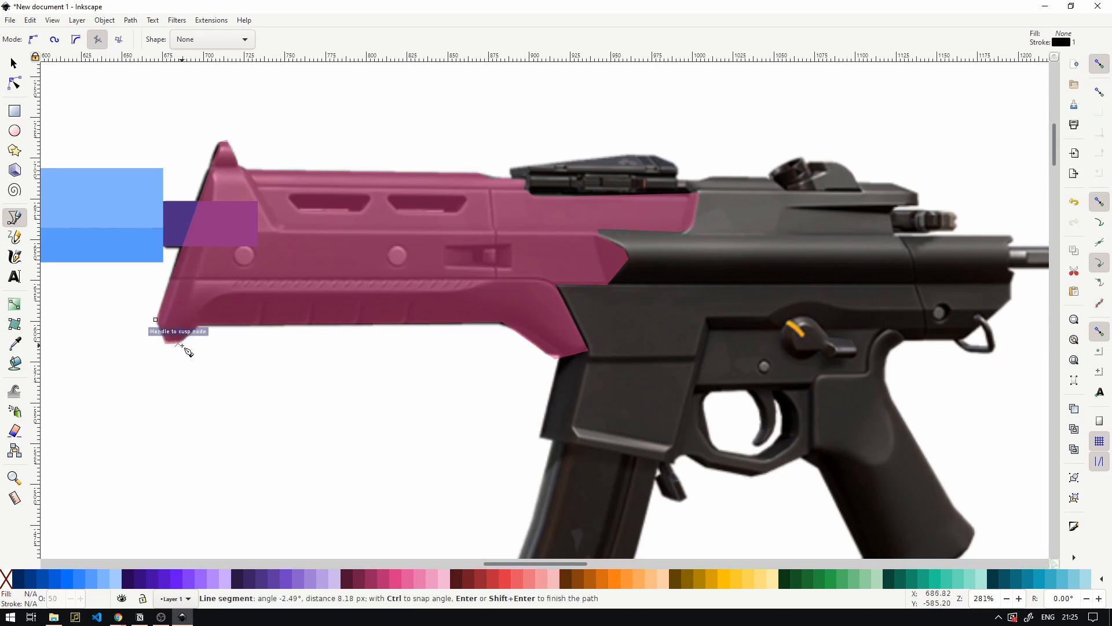
left_click(504, 322)
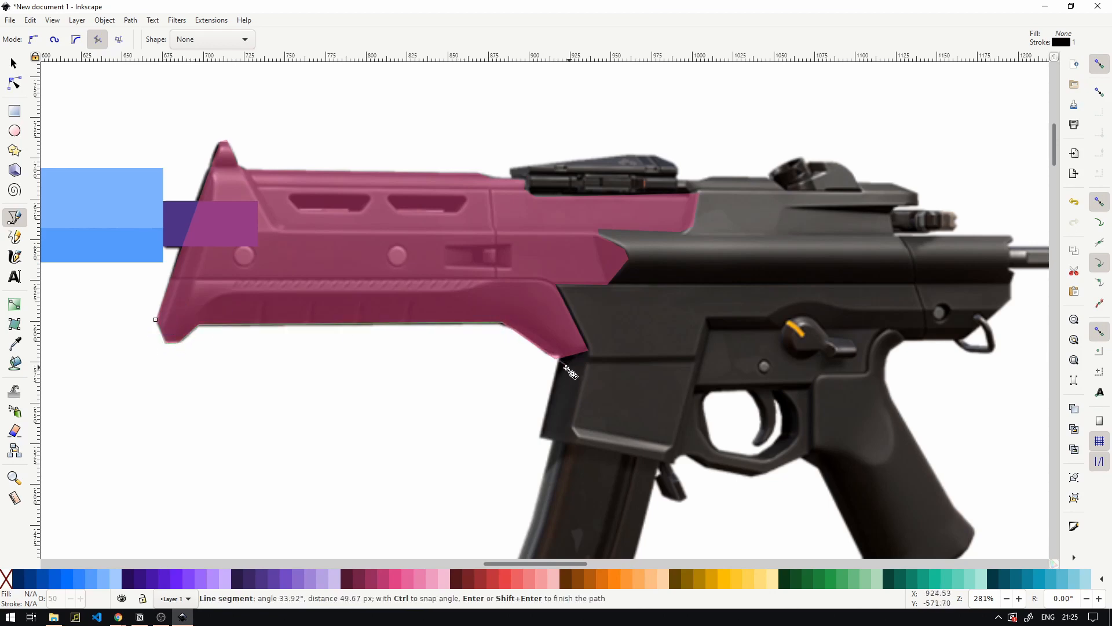
left_click(560, 363)
left_click(591, 351)
left_click(556, 283)
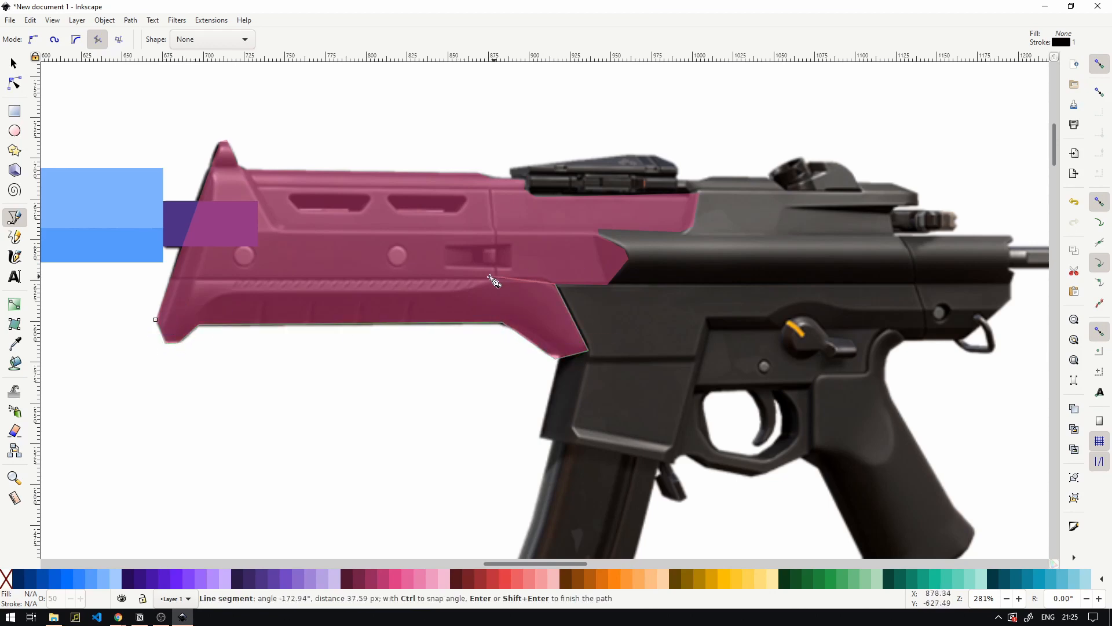
- Continue the path along the lower grip section's upper edge to the front, closing it at the lower front tip
left_click(541, 280)
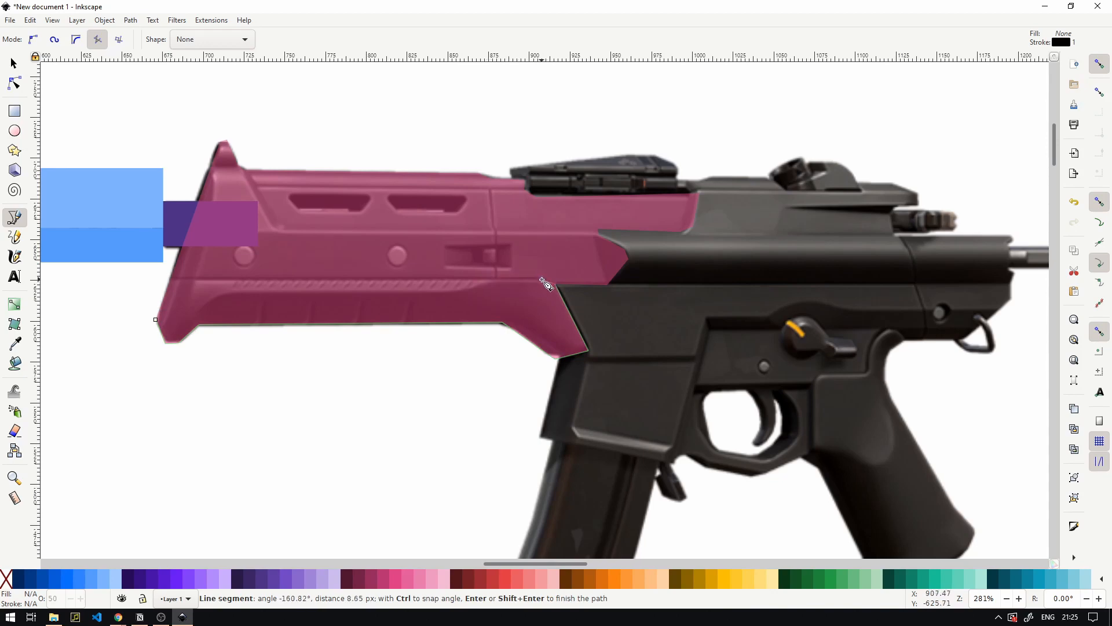
left_click(466, 290)
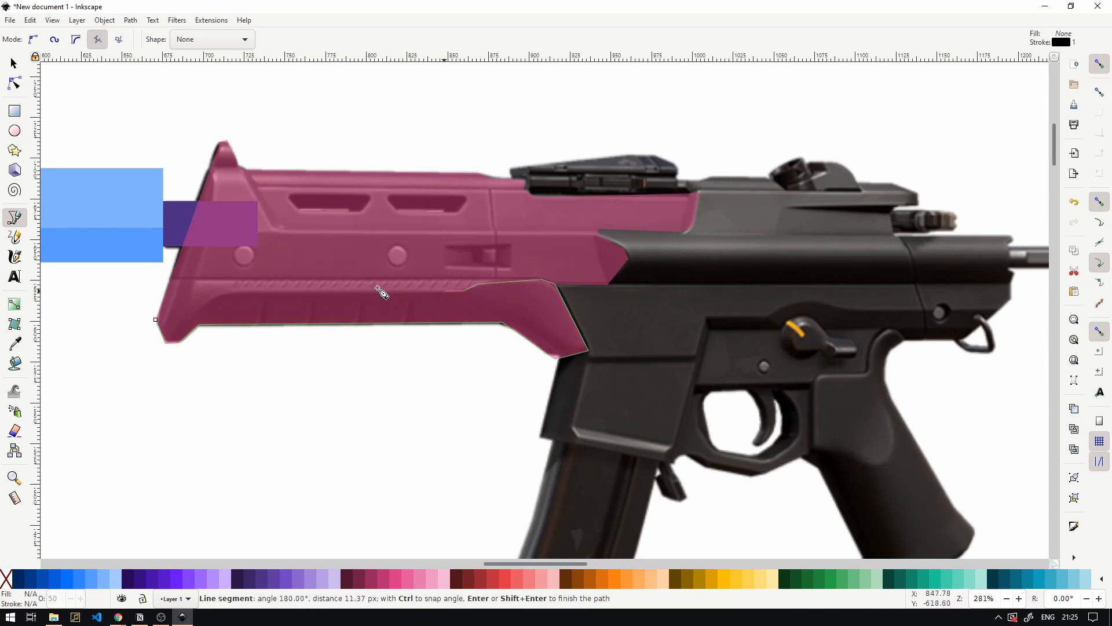
left_click(230, 292)
left_click(203, 306)
left_click(189, 324)
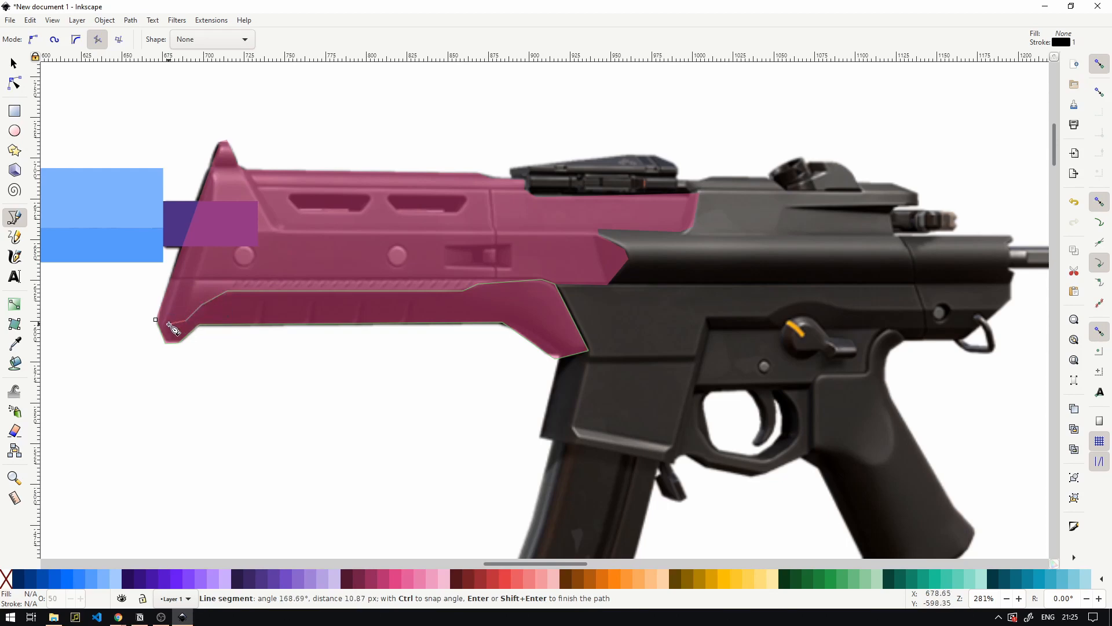
left_click(177, 330)
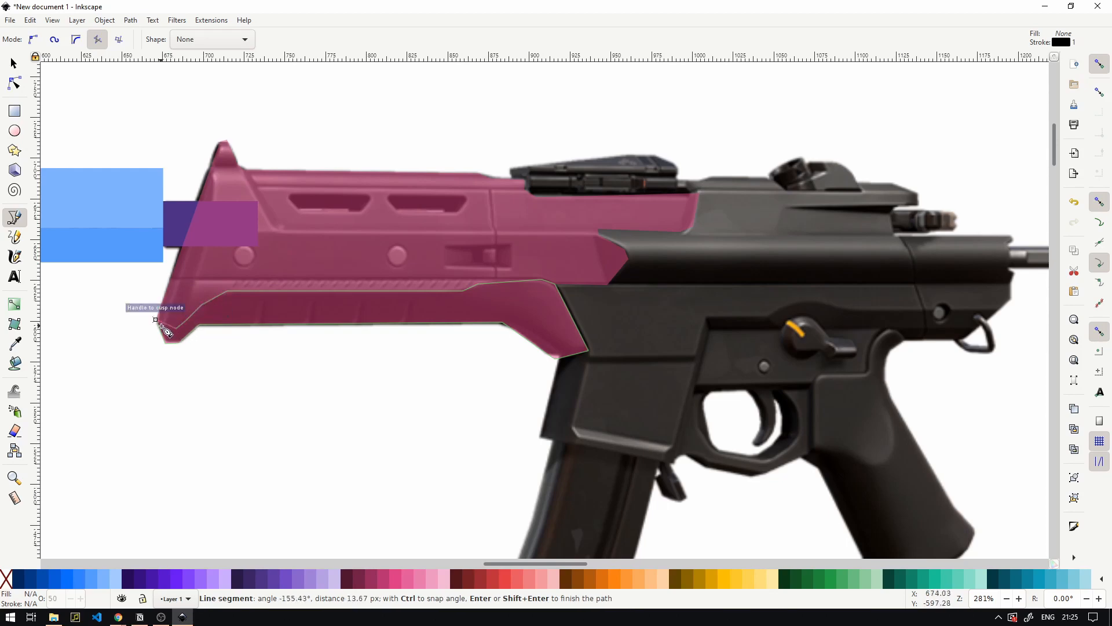
left_click(157, 320)
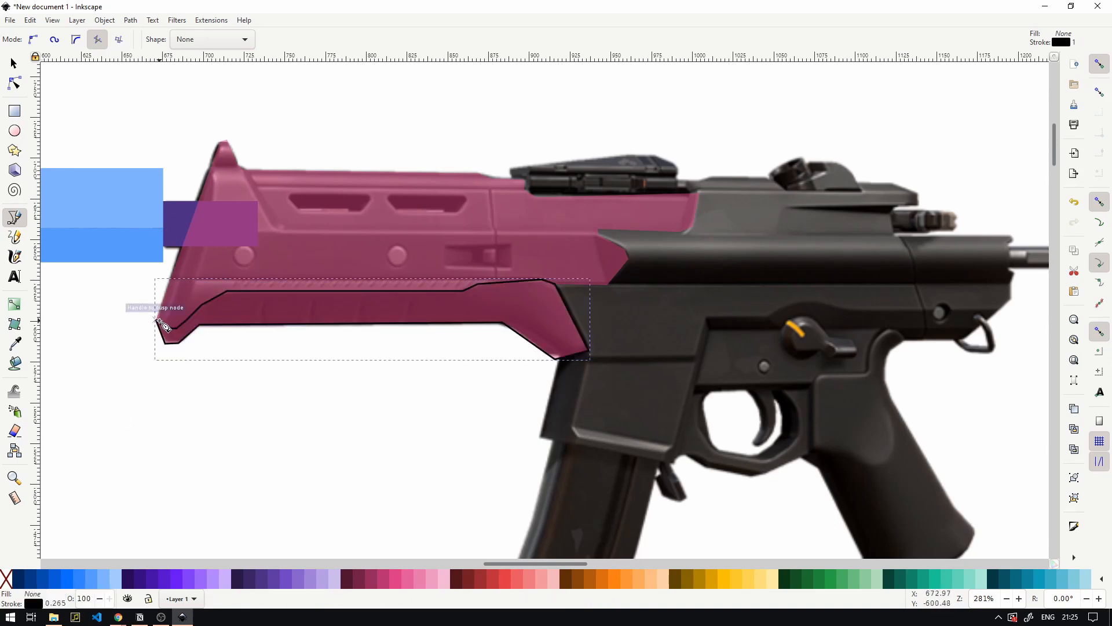
- Trace the narrow ribbed strip above the lower grip section as a closed path sharing the grip outline's upper nodes
left_click(176, 328)
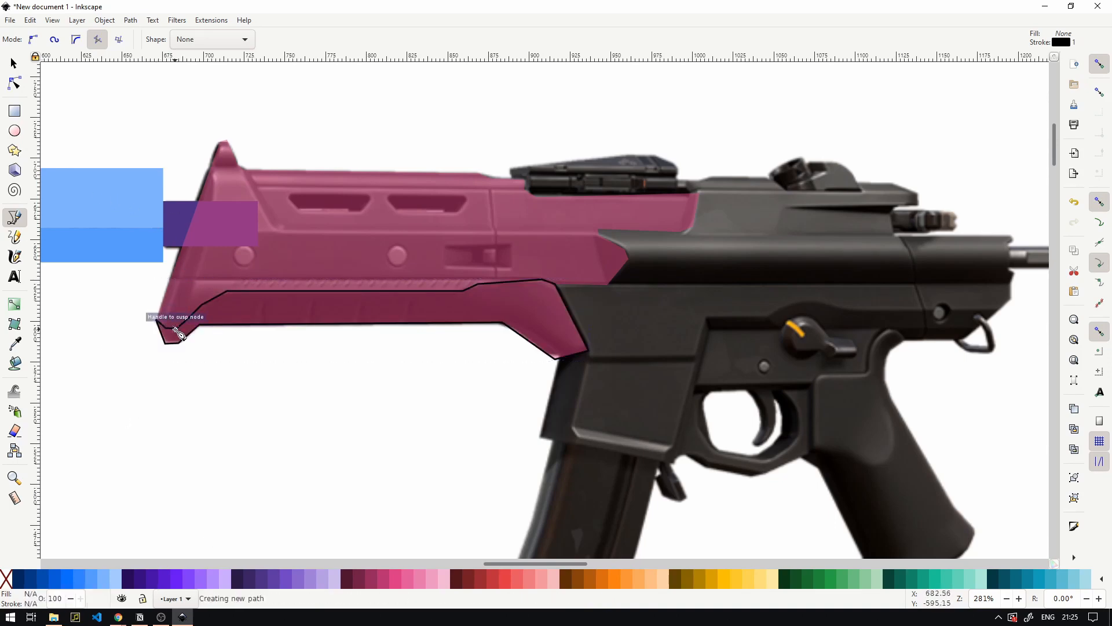
left_click(197, 282)
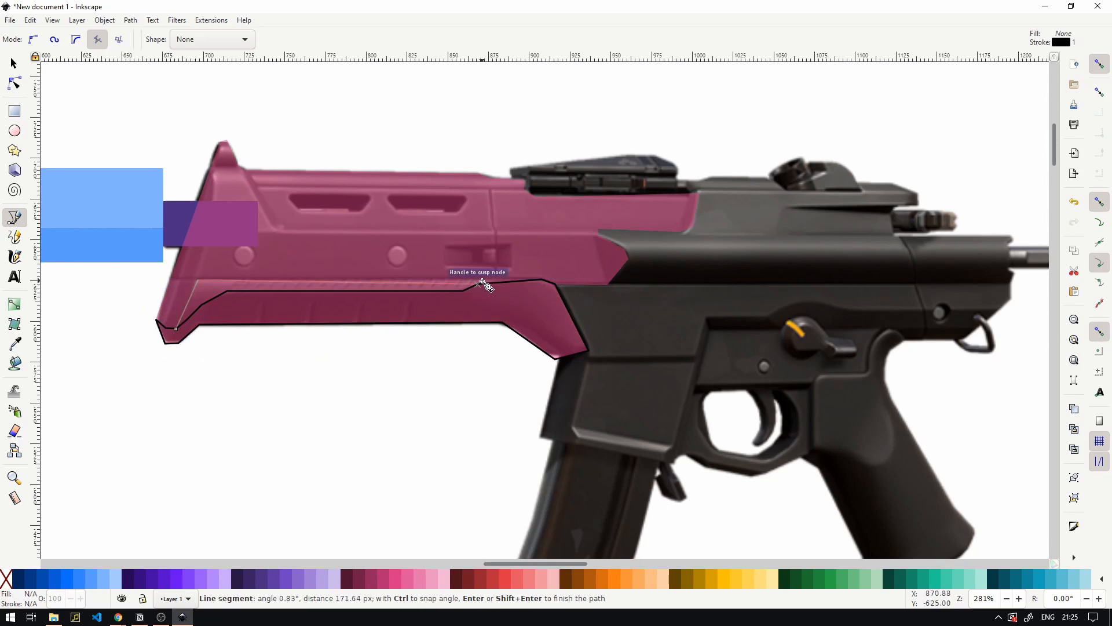
left_click(541, 280)
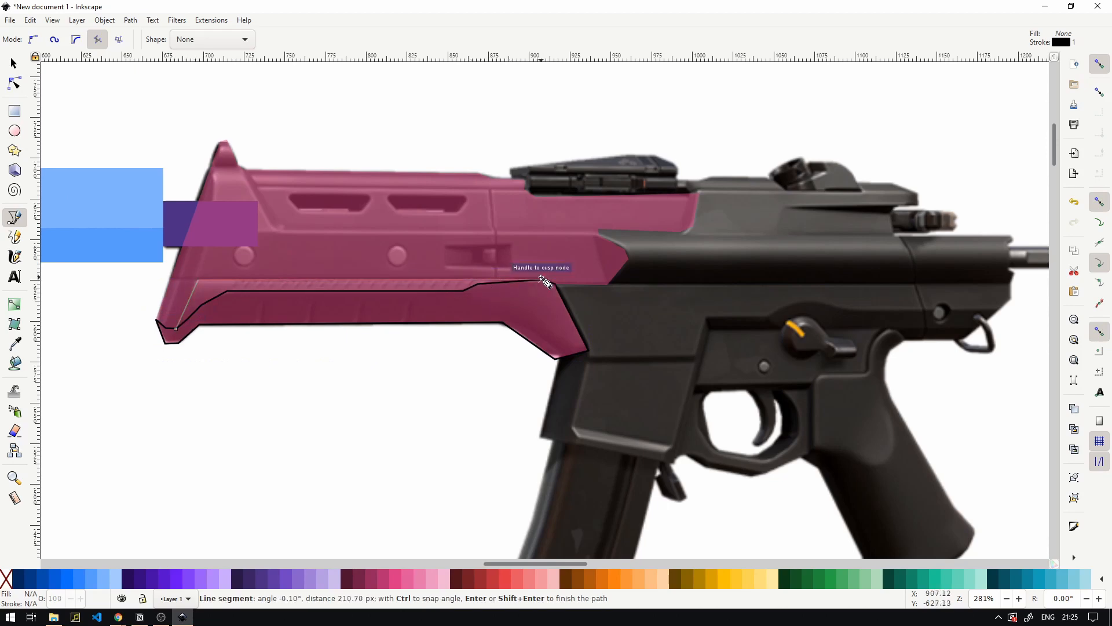
left_click(479, 284)
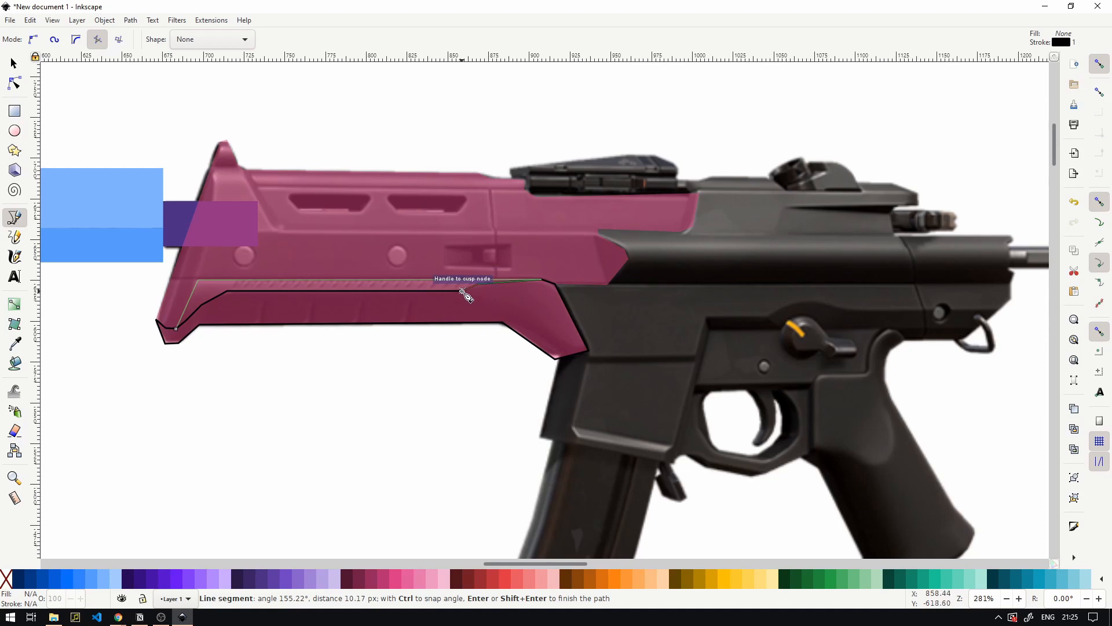
left_click(463, 291)
left_click(227, 291)
left_click(201, 307)
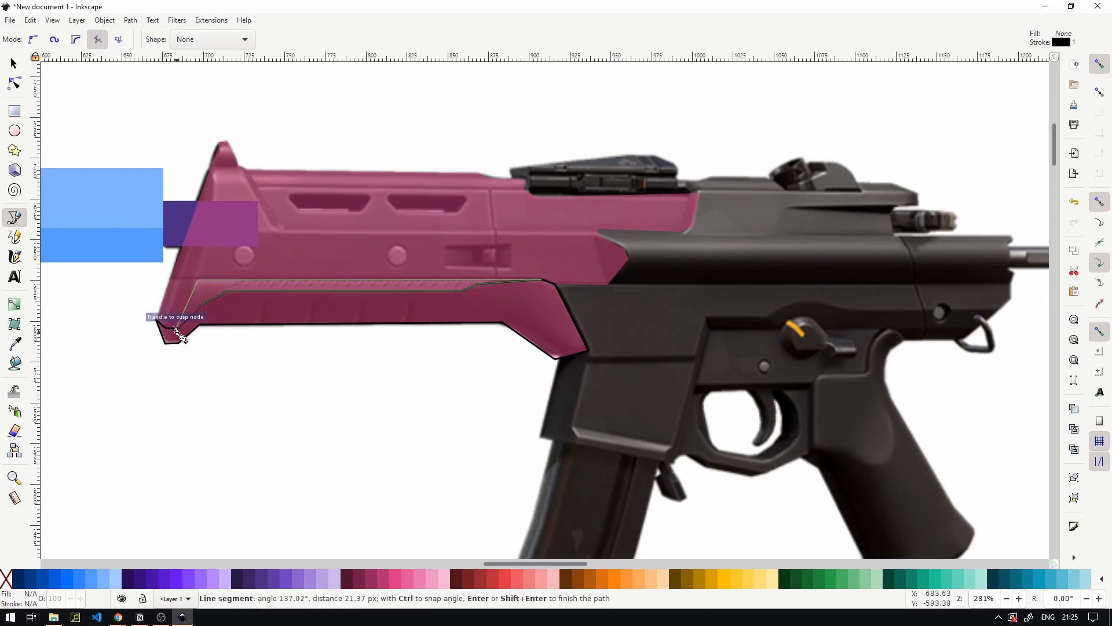
left_click(176, 330)
- Fill the narrow strip with red and the lower grip shape with pink
left_click(13, 65)
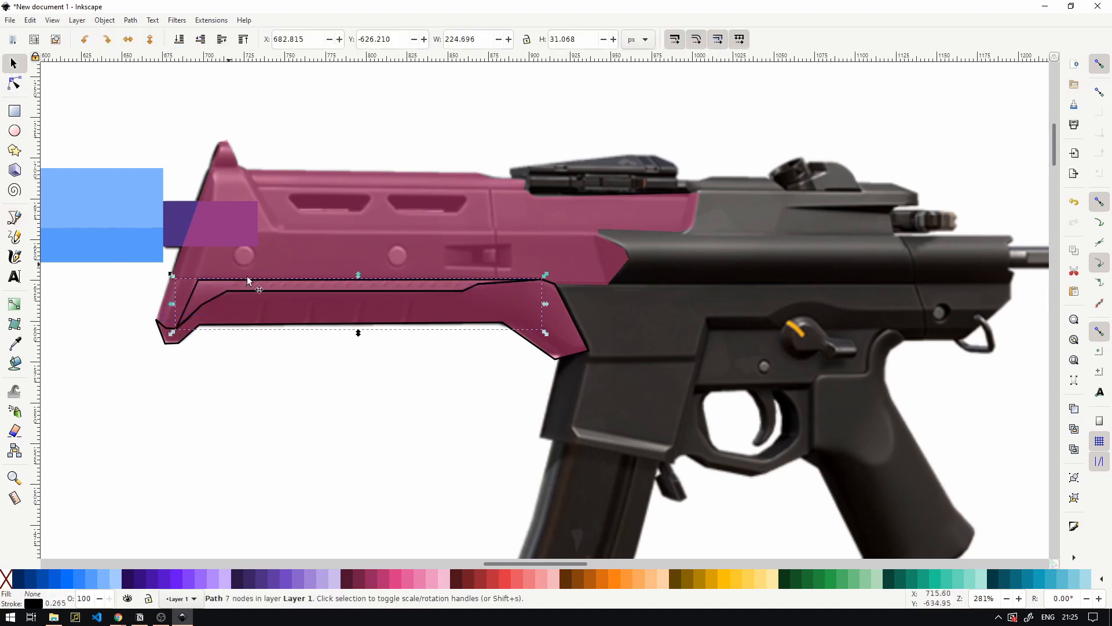
left_click(504, 580)
left_click(157, 325)
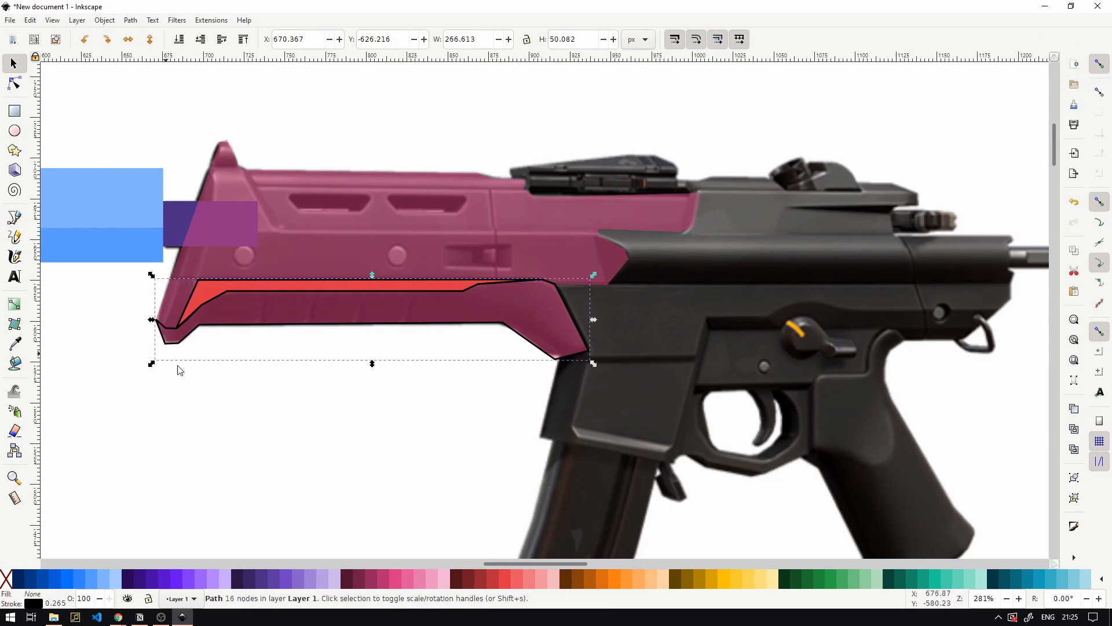
left_click(413, 580)
- Try to refill the semi-transparent handguard shape with pink and change its opacity
left_click(260, 236)
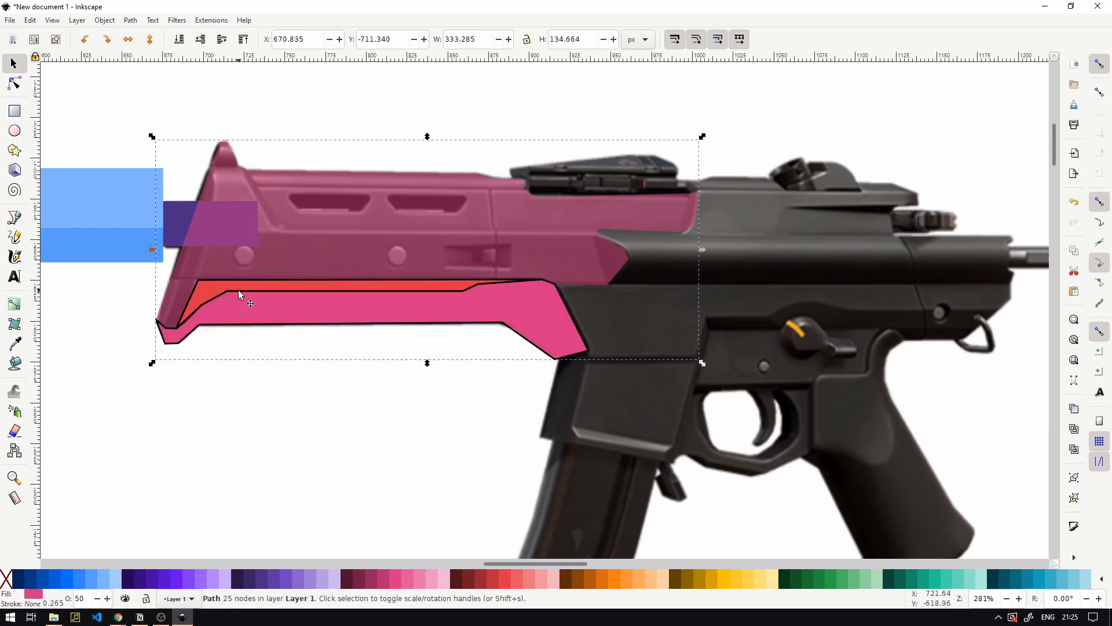
left_click(224, 291)
left_click(207, 298, "shift")
left_click(209, 302)
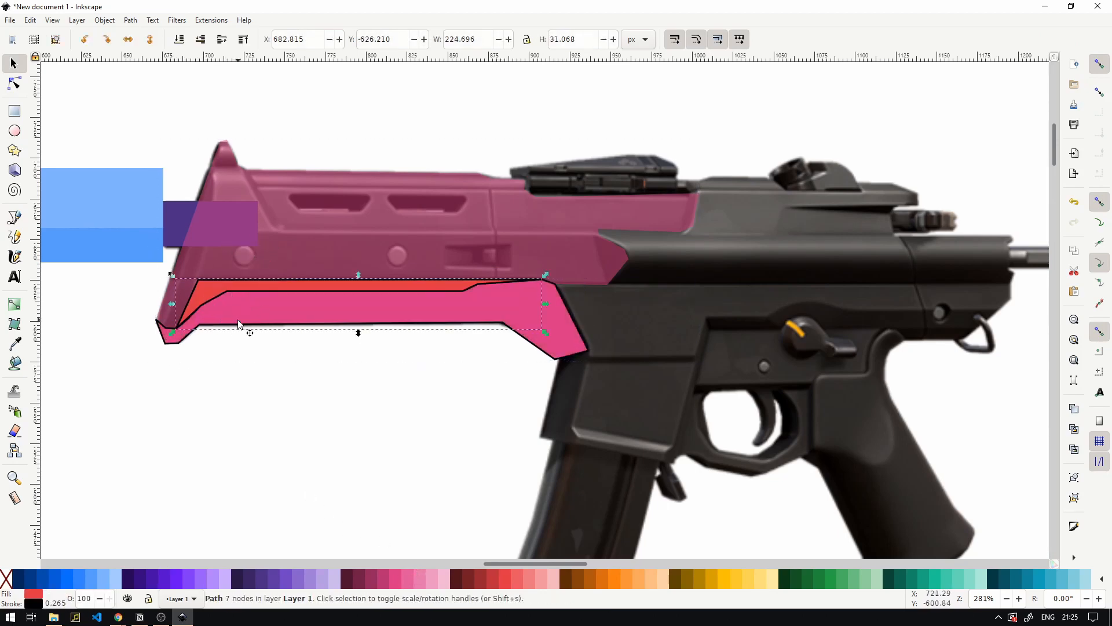
left_click(259, 323, "shift")
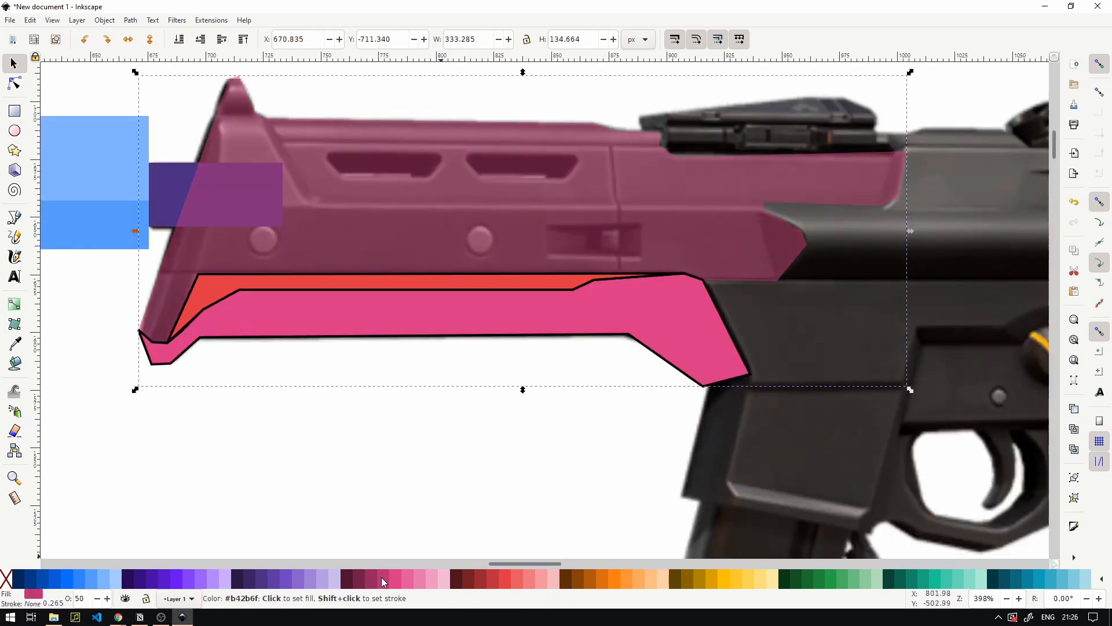
left_click(394, 579)
left_click_drag(88, 599, 62, 599)
key("Return")
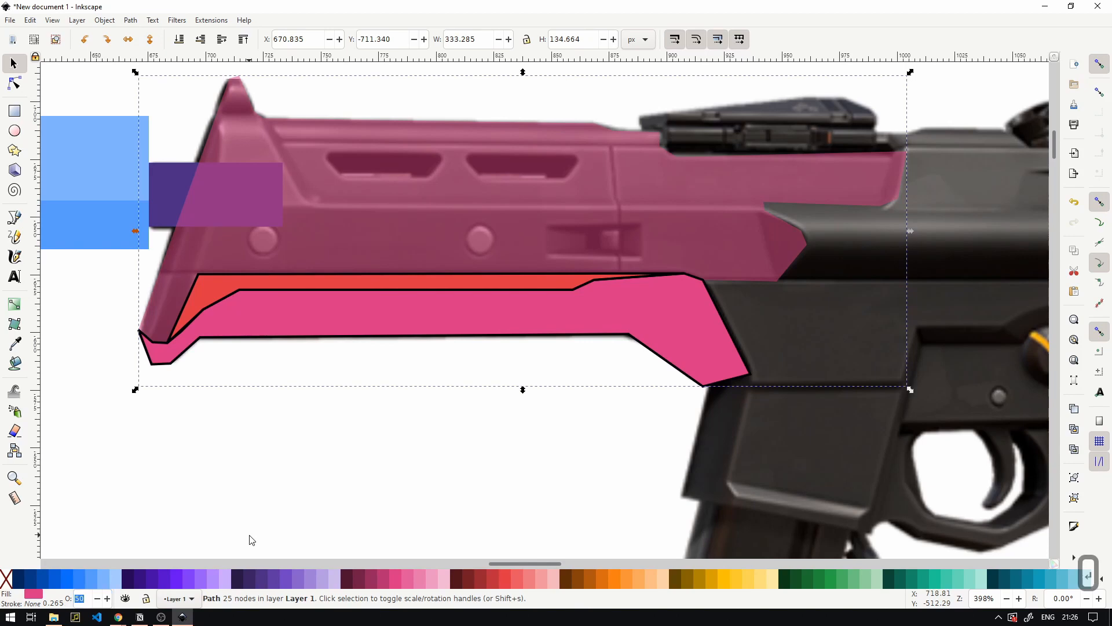
key("ctrl+a")
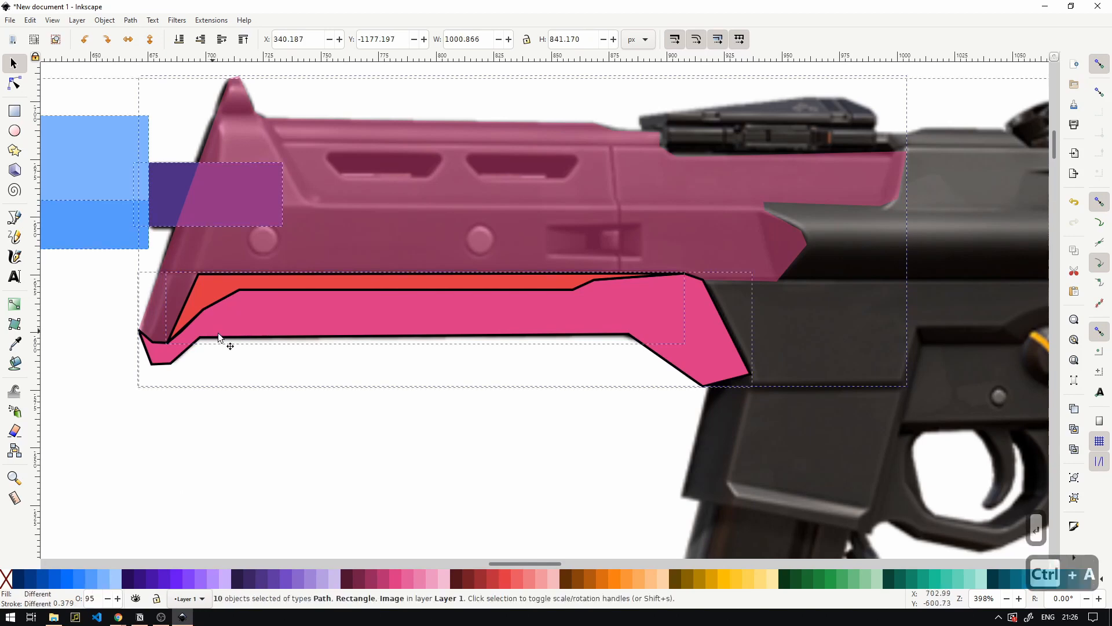
left_click(273, 442)
- Set the large handguard shape's opacity to 100
left_click(295, 222)
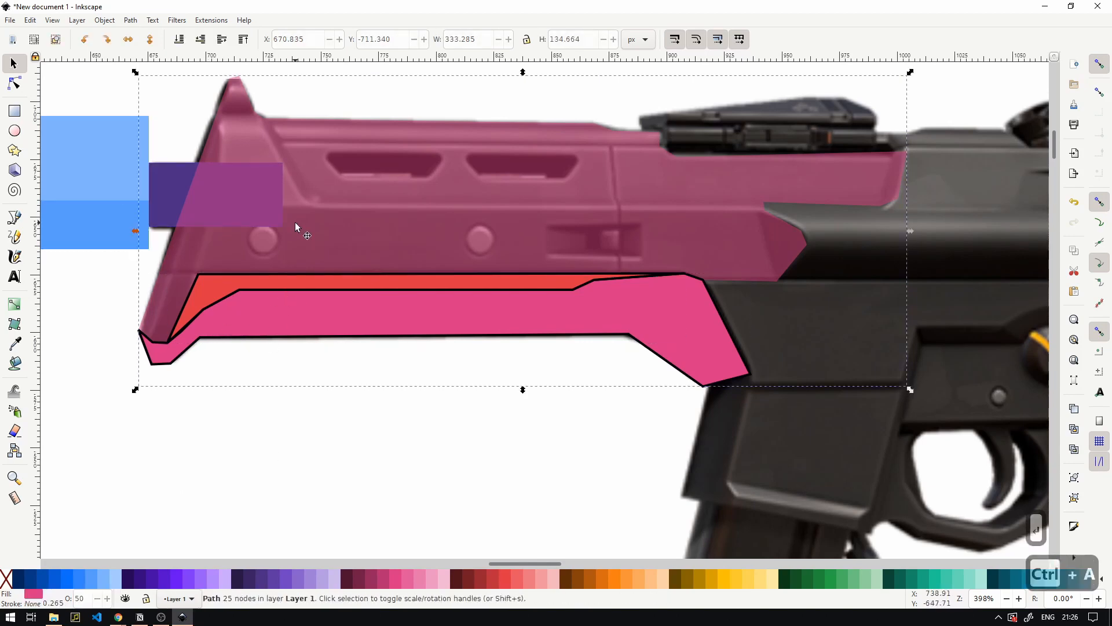
double_click(86, 602)
type("100")
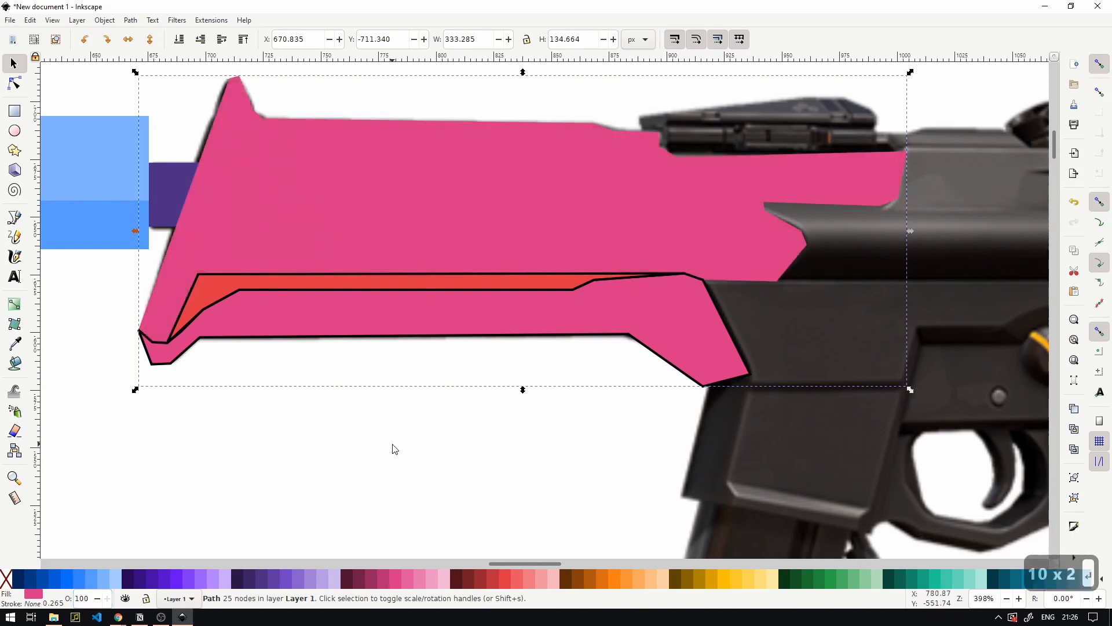
- Remove the outlines from both the narrow strip and the lower grip shape
left_click(392, 449)
left_click(351, 274, "shift")
left_click(214, 287, "shift")
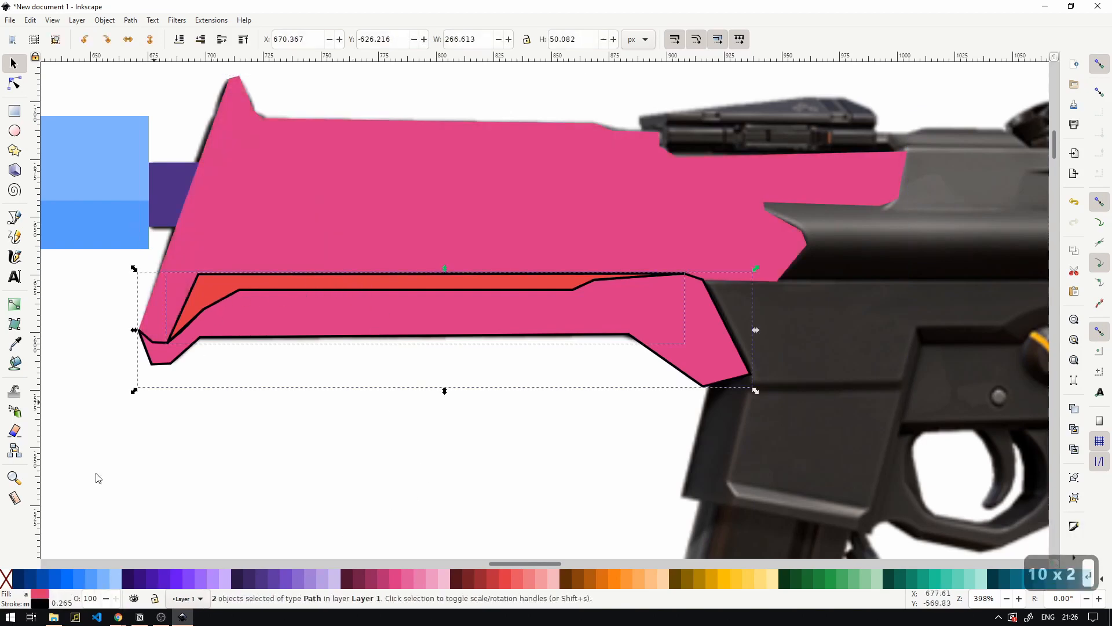
left_click(7, 579, "shift")
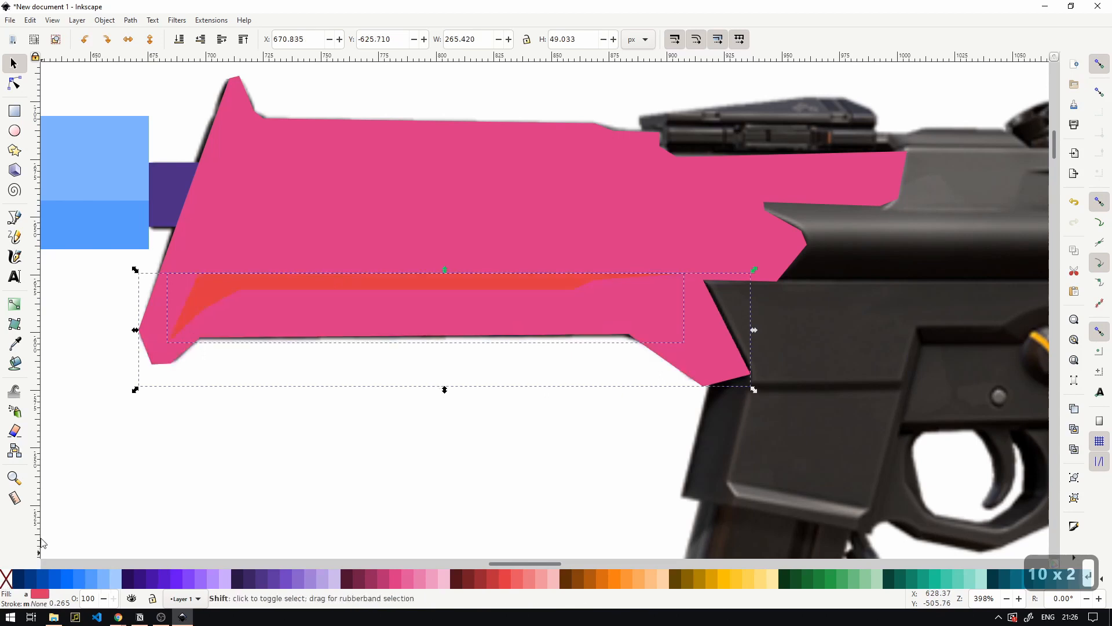
- Recolour the narrow strip's fill to dark red
left_click(198, 434)
left_click(292, 300)
left_click(260, 287)
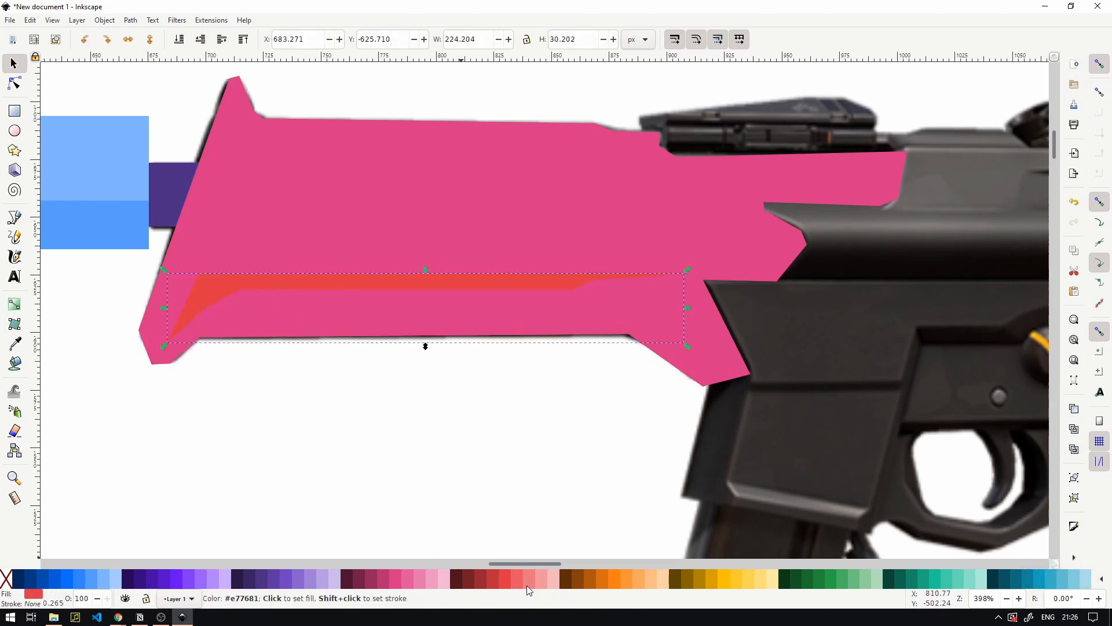
left_click(479, 576)
- Recolour the lower grip shape to a darker pink than the handguard and deselect it
left_click(326, 322)
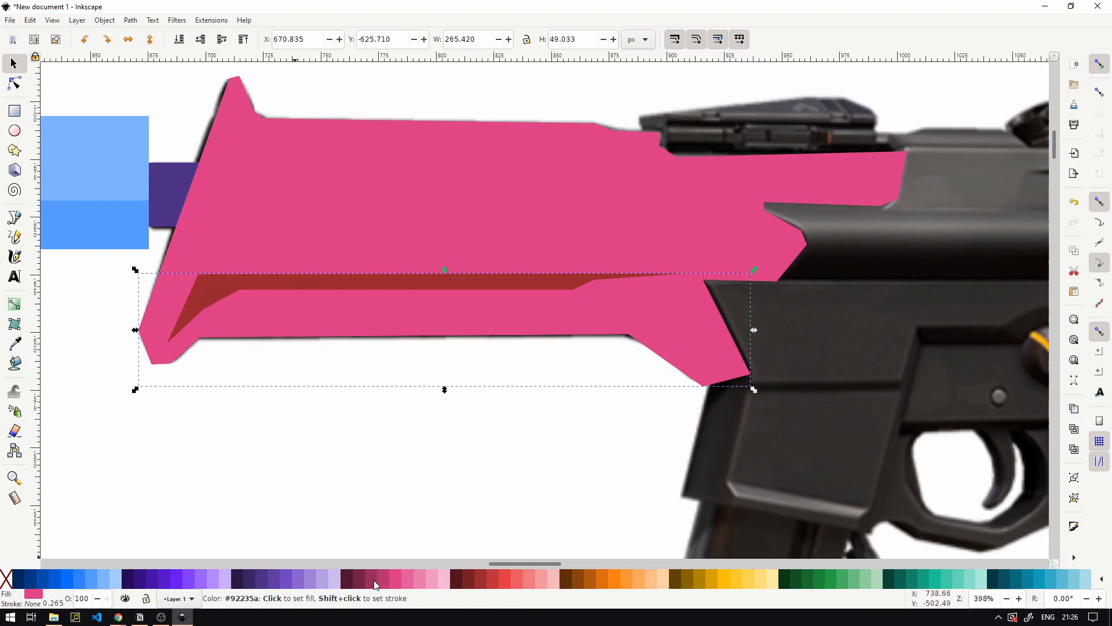
left_click(367, 421)
scroll(366, 422, "down", 3)
scroll(365, 420, "down", 2)
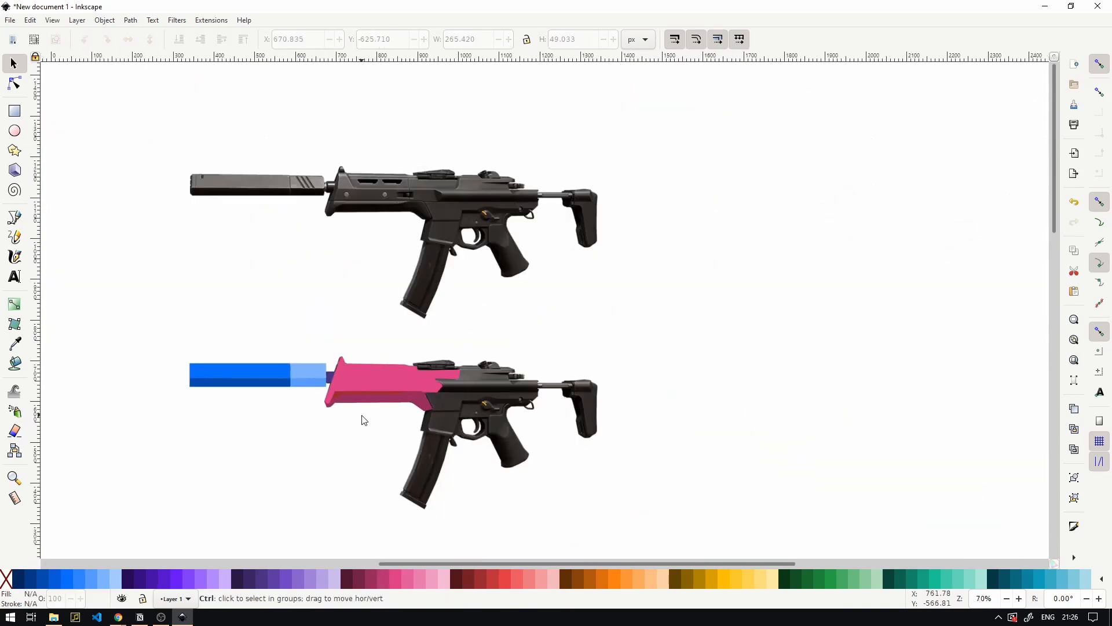
- Trace the top rail and sights as a closed path about 252 by 27 px, starting from the handguard's upper edge
scroll(463, 370, "up", 5)
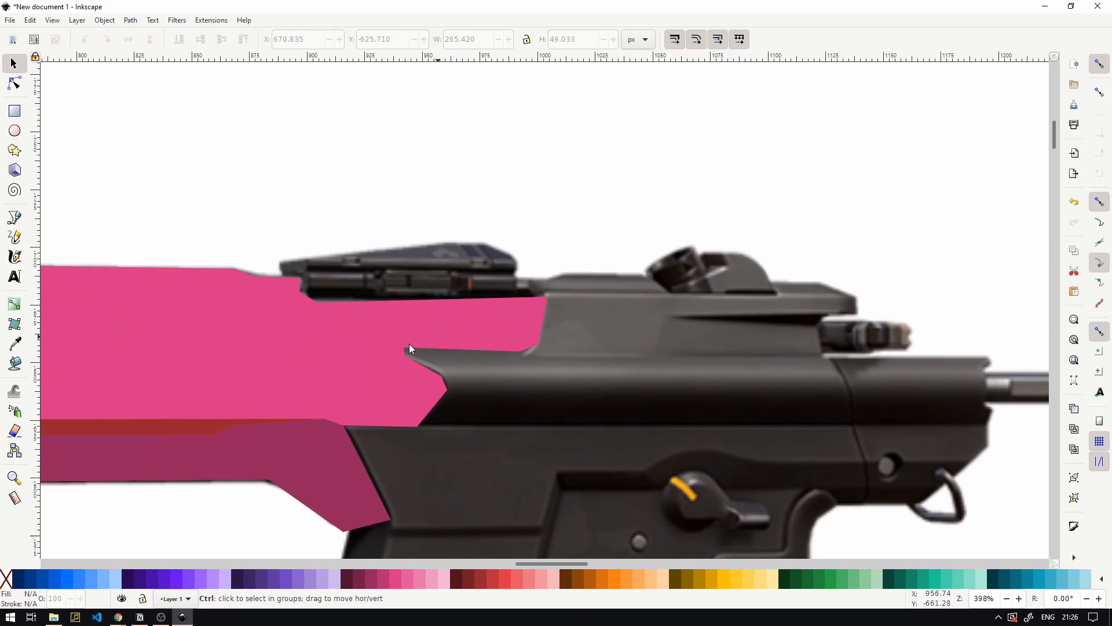
left_click(14, 304)
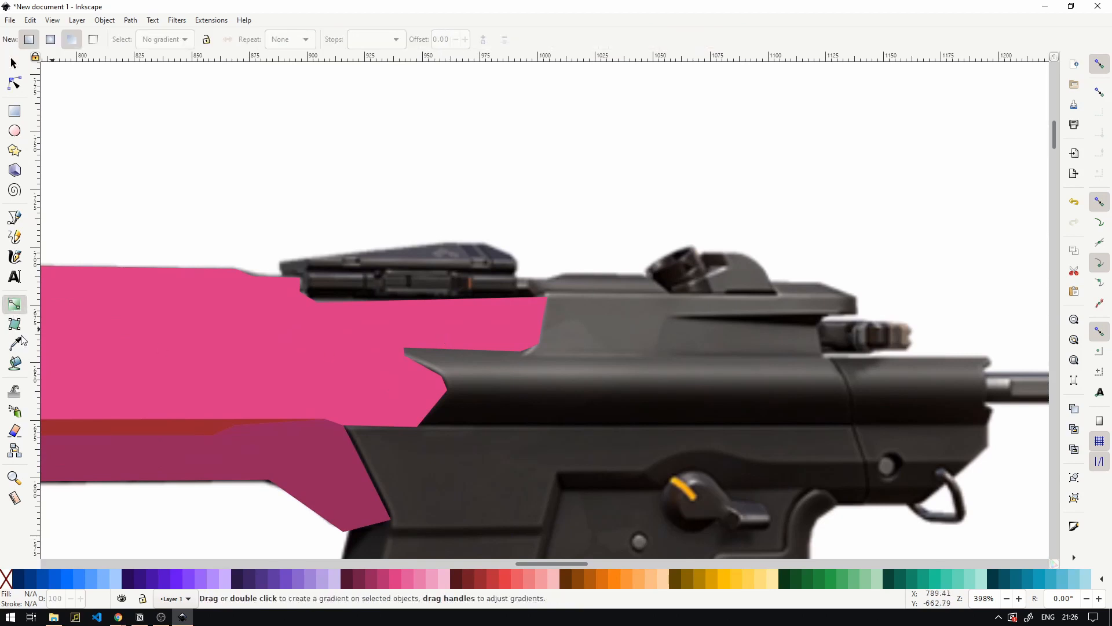
left_click(15, 217)
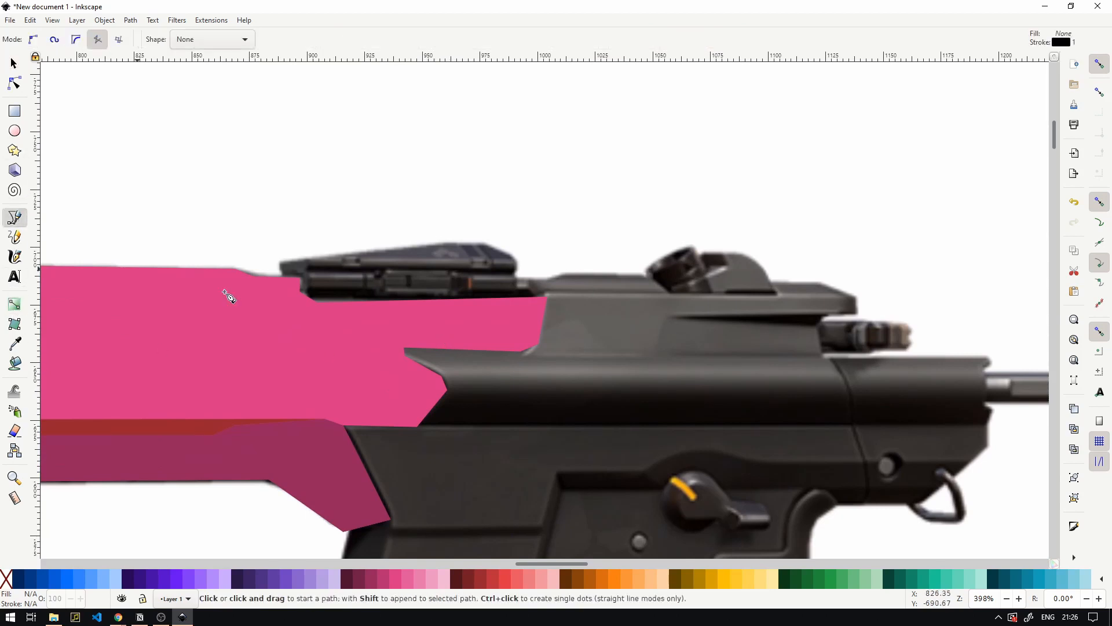
left_click(300, 279)
left_click(316, 300)
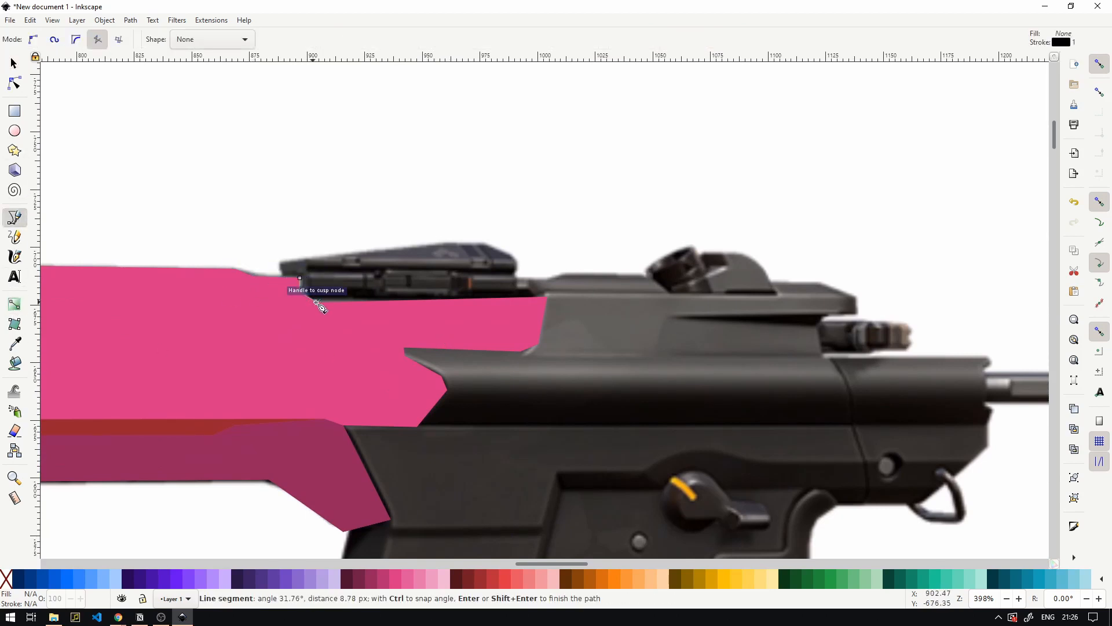
left_click(545, 297)
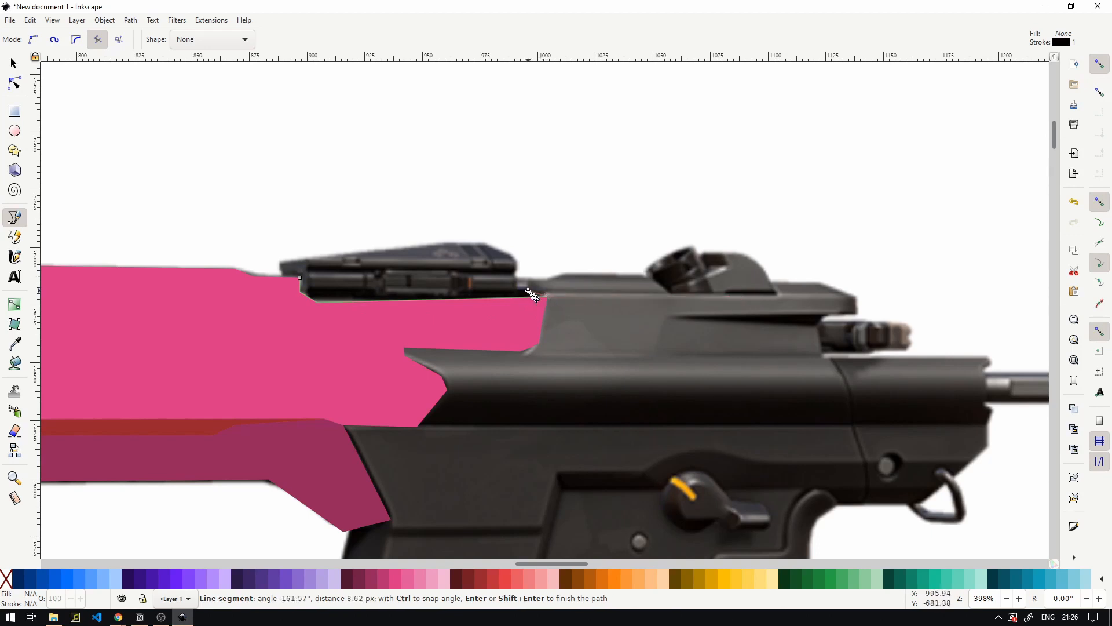
left_click(856, 296)
left_click(819, 278)
left_click(775, 286)
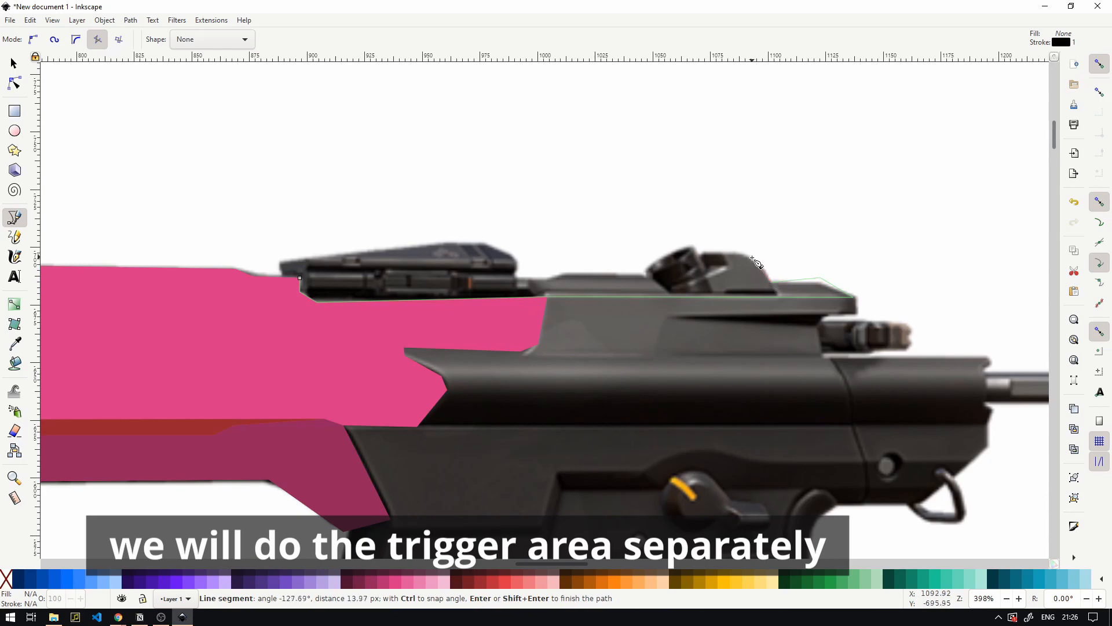
left_click(692, 247)
left_click(647, 270)
left_click(564, 274)
left_click(551, 279)
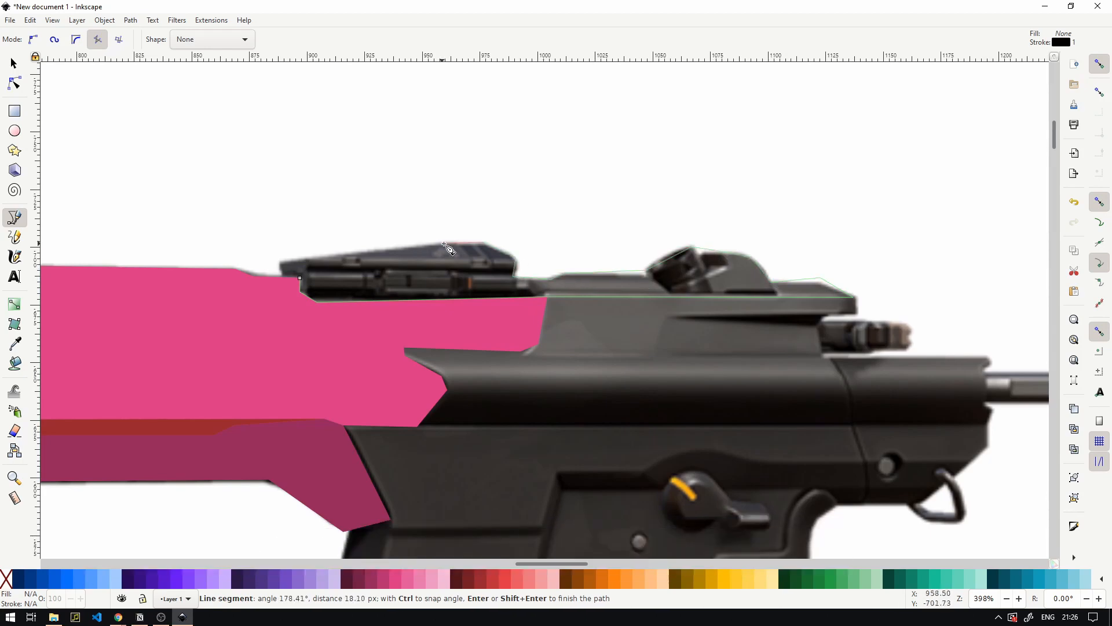
left_click(279, 277)
left_click(300, 278)
- Fill the top rail and sights shape with blue, remove its outline and deselect it
left_click(13, 63)
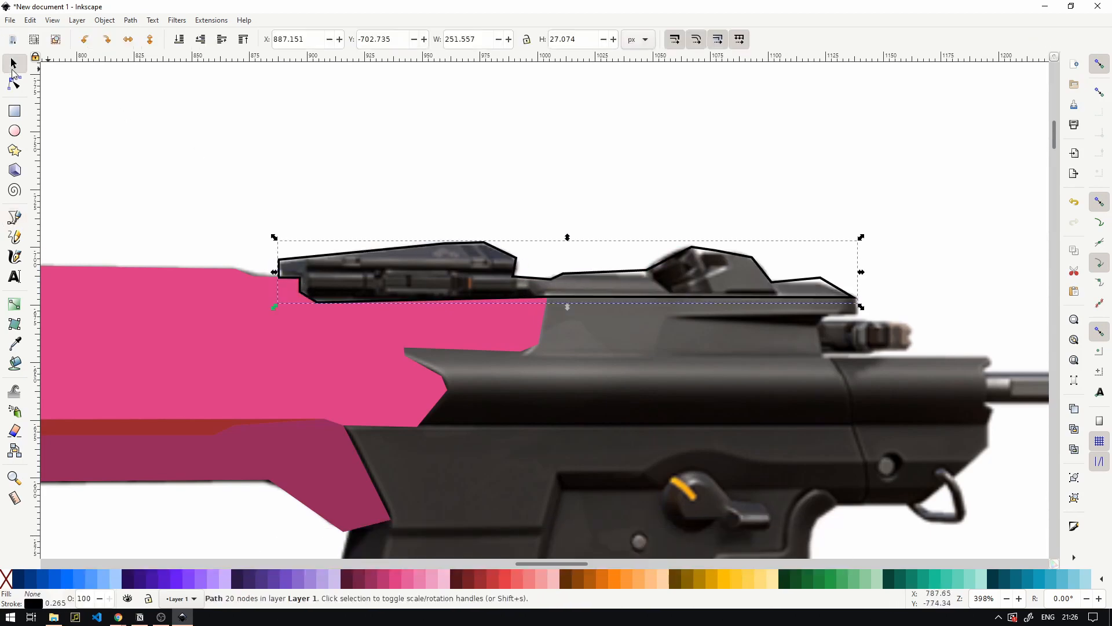
left_click(55, 587)
left_click(6, 578, "shift")
left_click(826, 259)
- Start the receiver outline along the underside of the blue rail, going around the small protruding part at its rear
scroll(784, 310, "down", 1)
left_click_drag(749, 342, 570, 328)
left_click(14, 218)
left_click(438, 285)
left_click(655, 285)
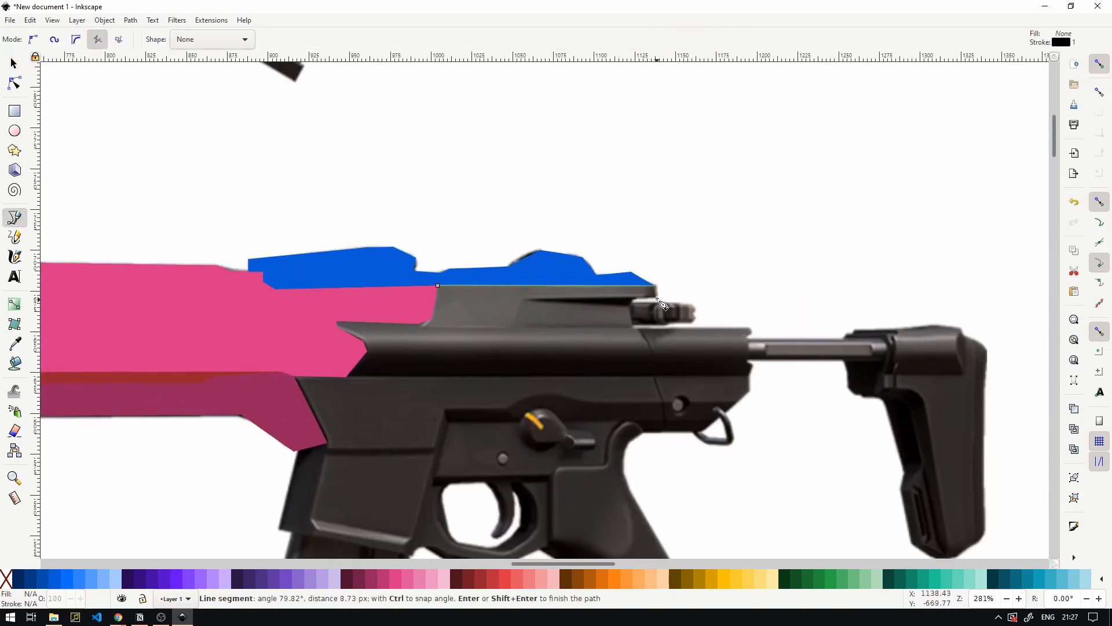
left_click(657, 298)
scroll(646, 303, "up", 3)
left_click(613, 291)
left_click(605, 306)
left_click(787, 307)
left_click(782, 355)
left_click(602, 367)
- Continue the receiver outline down its rear end and forward along the lower edge past the fire selector
scroll(611, 376, "down", 3)
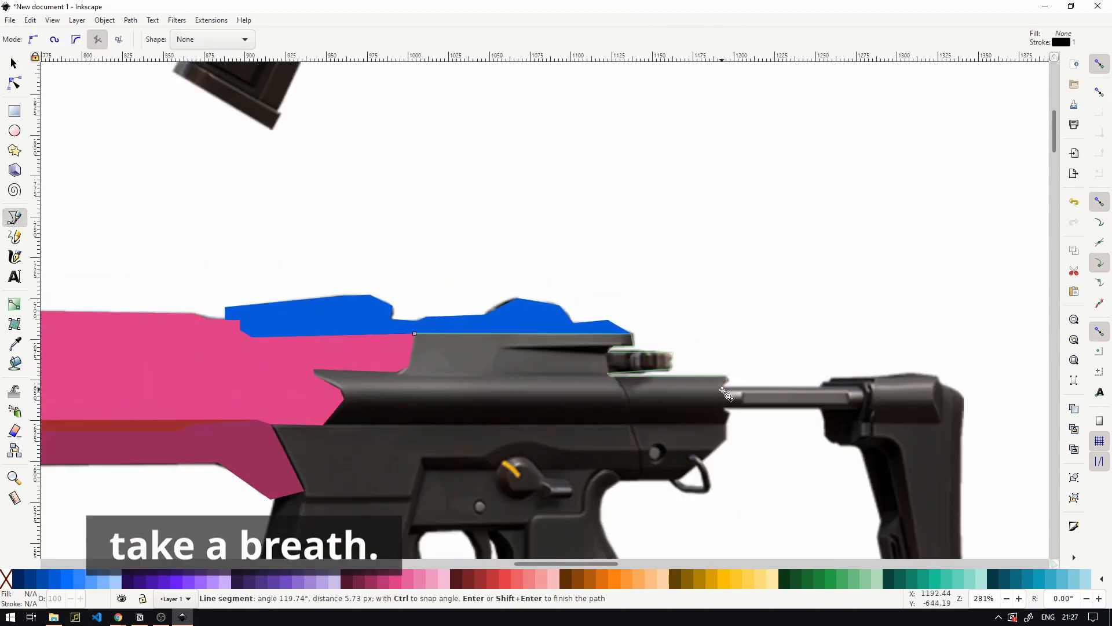
left_click(728, 424)
left_click(727, 439)
left_click(684, 484)
left_click(621, 478)
left_click(604, 467)
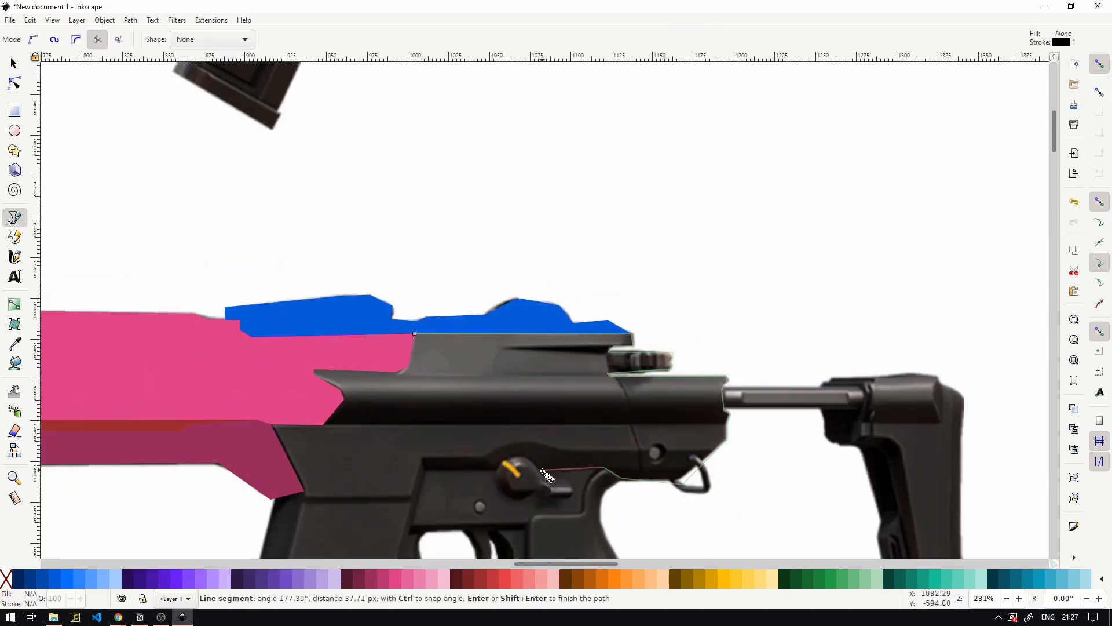
left_click(539, 471)
left_click(521, 459)
left_click(505, 460)
left_click(494, 470)
left_click(426, 470)
left_click_drag(425, 470, 466, 398)
- Close the receiver outline along the magazine well's top and the handguard's rear edge, about 284 by 103 px overall
left_click(455, 428)
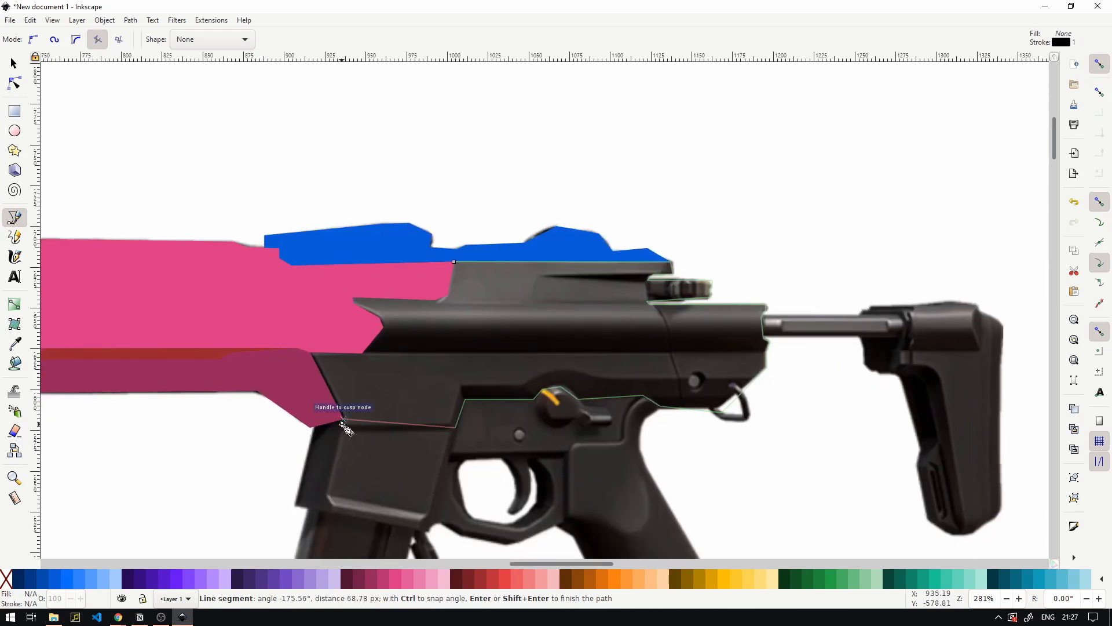
left_click(344, 419)
left_click(311, 352)
left_click(384, 328)
left_click(379, 316)
left_click(354, 303)
left_click(435, 299)
left_click(454, 261)
- Fill the receiver shape with purple #975cf6, remove its outline, set its opacity to 50 and deselect it
left_click(14, 63)
left_click(201, 579)
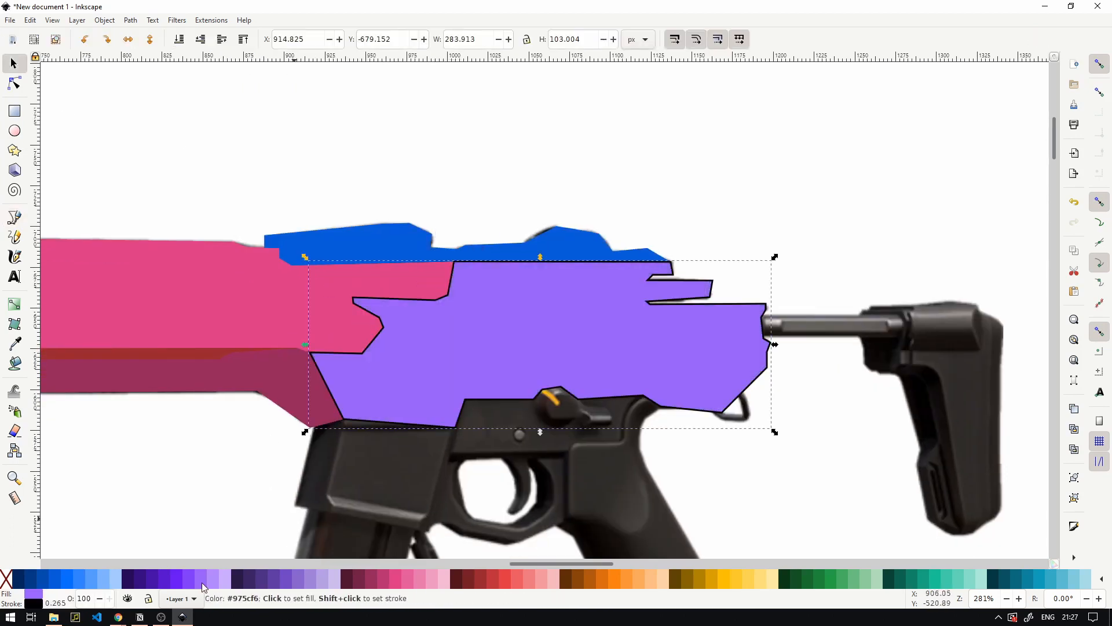
left_click(5, 579, "shift")
type("50")
key("Return")
left_click(812, 381)
- Move the purple receiver's lower-edge nodes so the edge passes above the fire selector
left_click(14, 304)
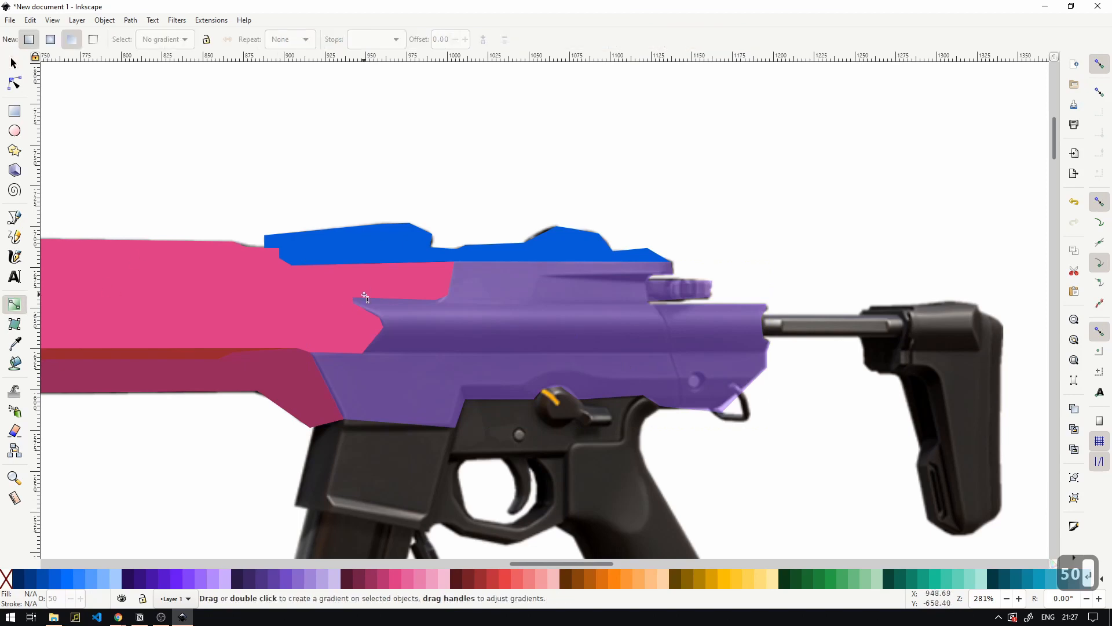
scroll(633, 430, "up", 1)
left_click(14, 64)
scroll(408, 314, "down", 1)
left_click(516, 315)
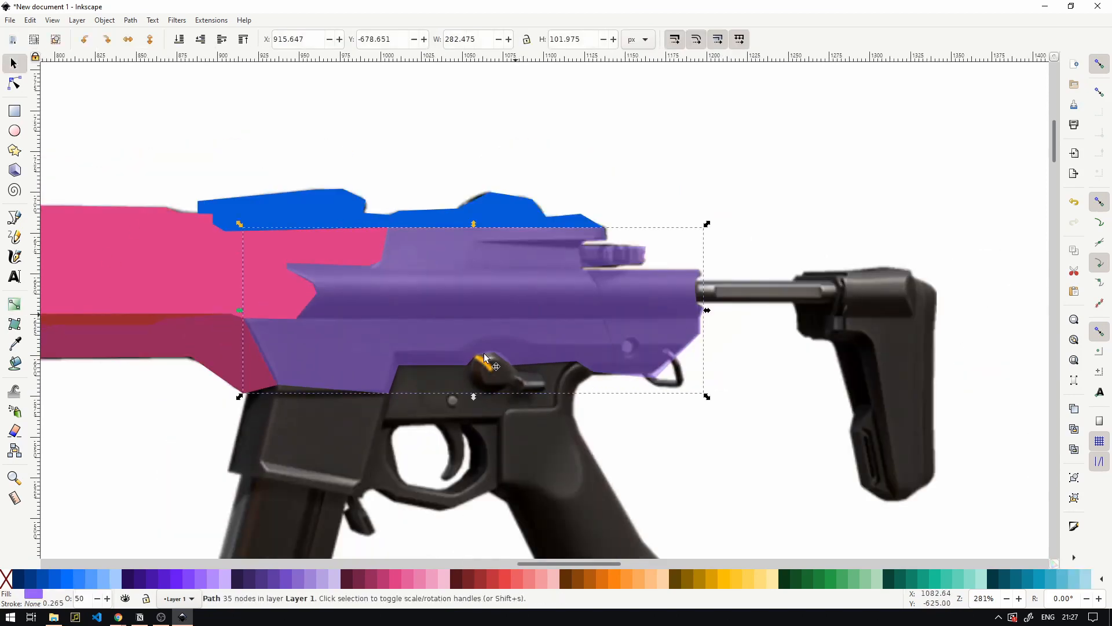
left_click(10, 90)
scroll(399, 389, "up", 3)
left_click_drag(372, 397, 355, 383)
left_click_drag(399, 320, 391, 278)
left_click_drag(802, 456, 534, 250)
left_click_drag(617, 293, 595, 248)
left_click(648, 276)
left_click_drag(698, 276, 771, 256)
left_click_drag(648, 241, 711, 234)
- Raise the receiver's rear lower nodes to the seam line, leaving the dark section above the grip and sling loop uncovered
left_click_drag(660, 317, 284, 321)
left_click_drag(526, 314, 551, 271)
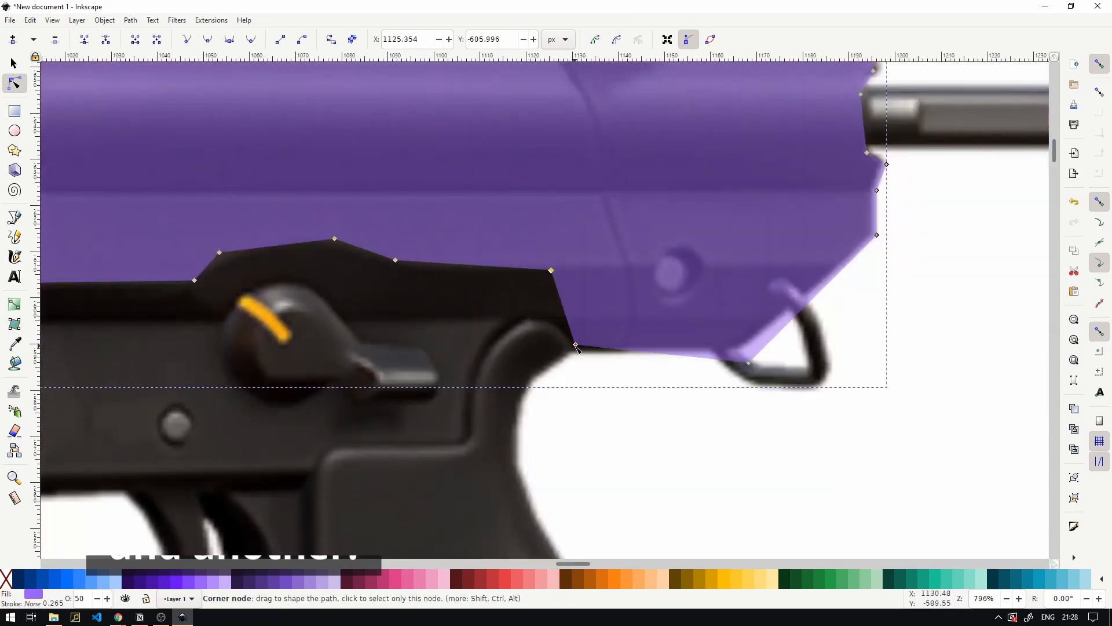
left_click_drag(575, 346, 650, 270)
left_click_drag(749, 363, 834, 270)
scroll(744, 295, "down", 3)
left_click(14, 64)
- Trace the magazine well below the receiver as a closed path about 96 by 70 px
scroll(435, 311, "up", 1)
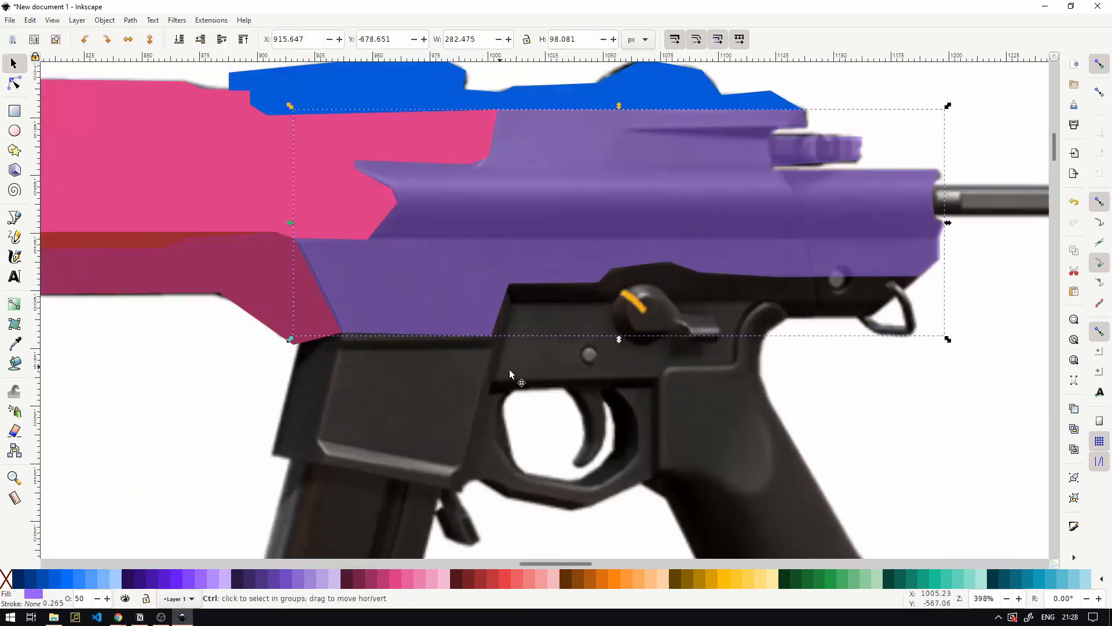
key("Escape")
key("g")
left_click(293, 344)
key("Escape")
key("b")
left_click(293, 344)
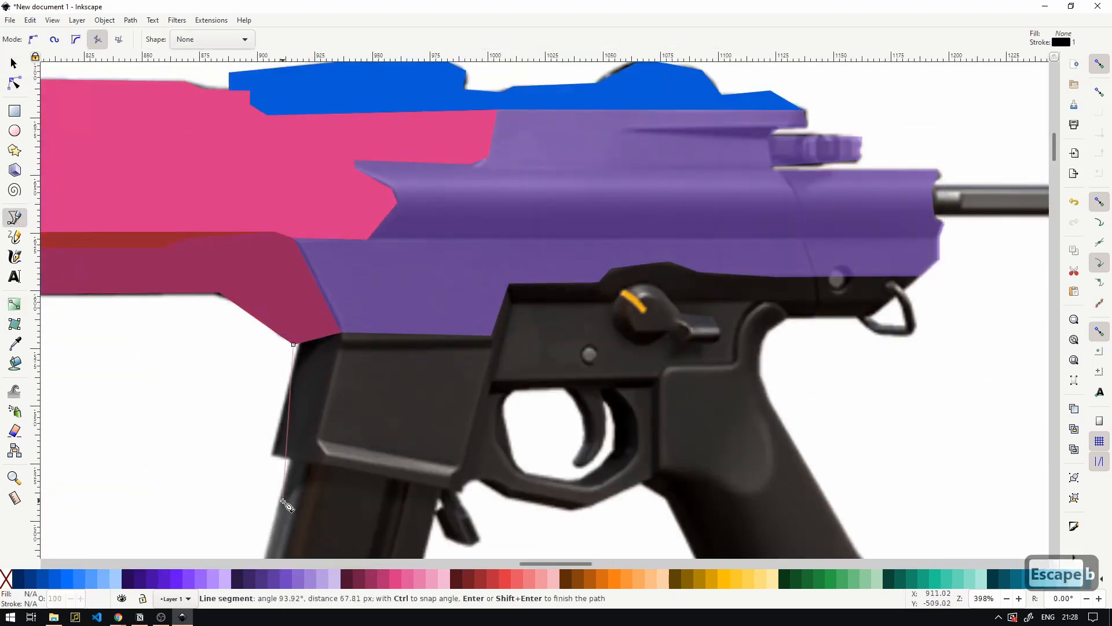
left_click(272, 452)
left_click(461, 491)
left_click(491, 335)
left_click(342, 332)
left_click(293, 345)
- Fill the magazine well shape with light red, remove its outline and deselect it
left_click(517, 578)
key("s")
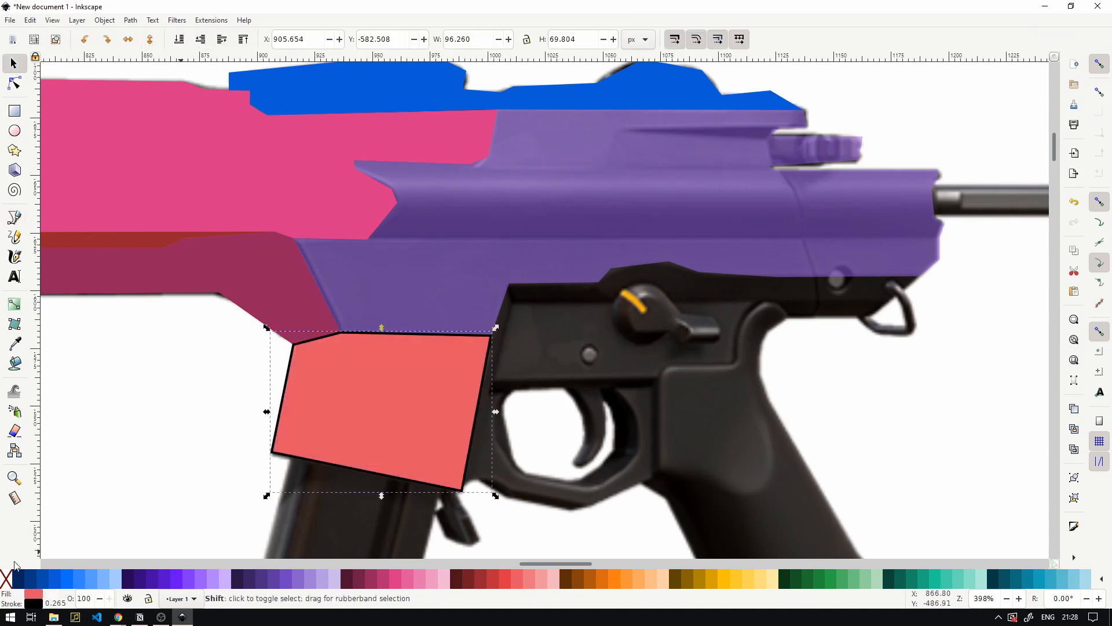
left_click(7, 579, "shift")
key("Escape")
- Start the trigger and grip outline at the magazine well's lower rear corner, following the receiver's lower edge to the grip's top
key("b")
left_click(462, 491)
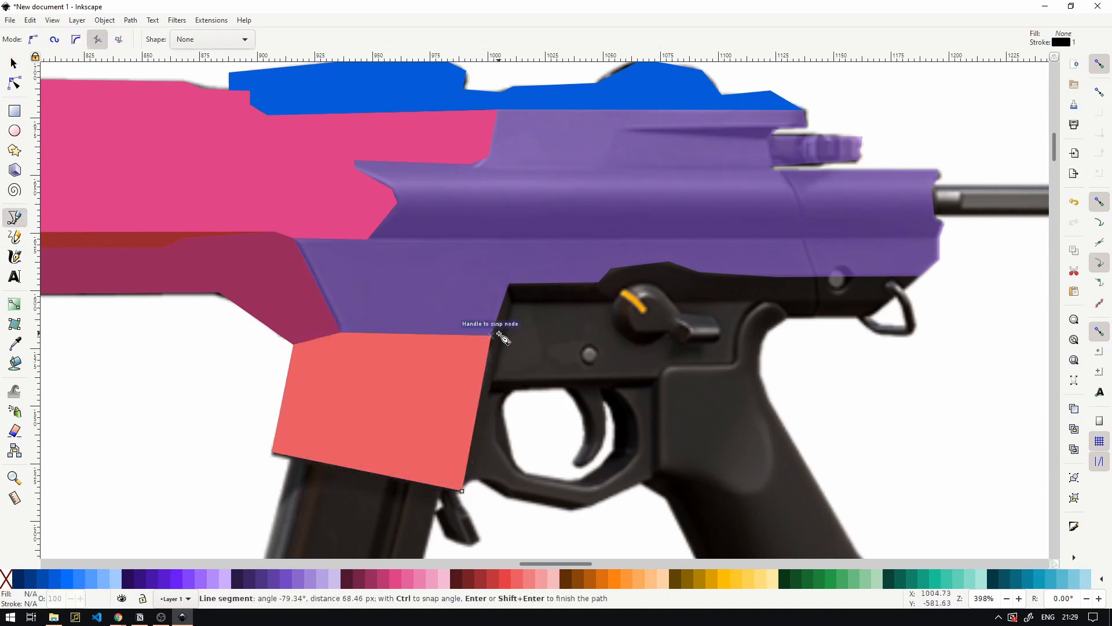
left_click(510, 283)
left_click(600, 282)
left_click(611, 268)
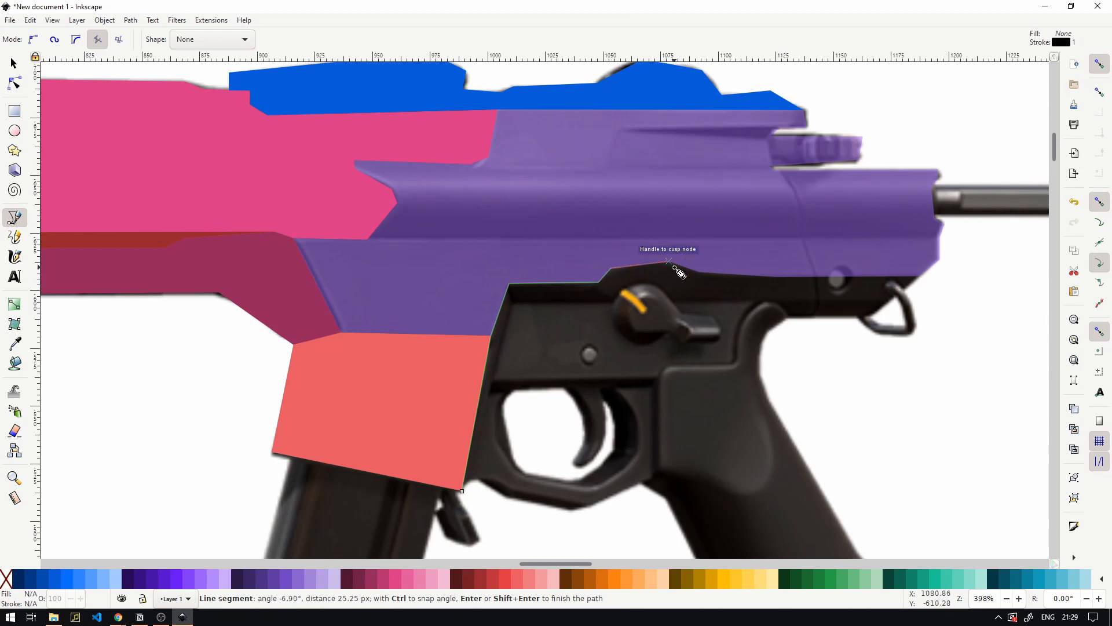
left_click(669, 262)
left_click(701, 271)
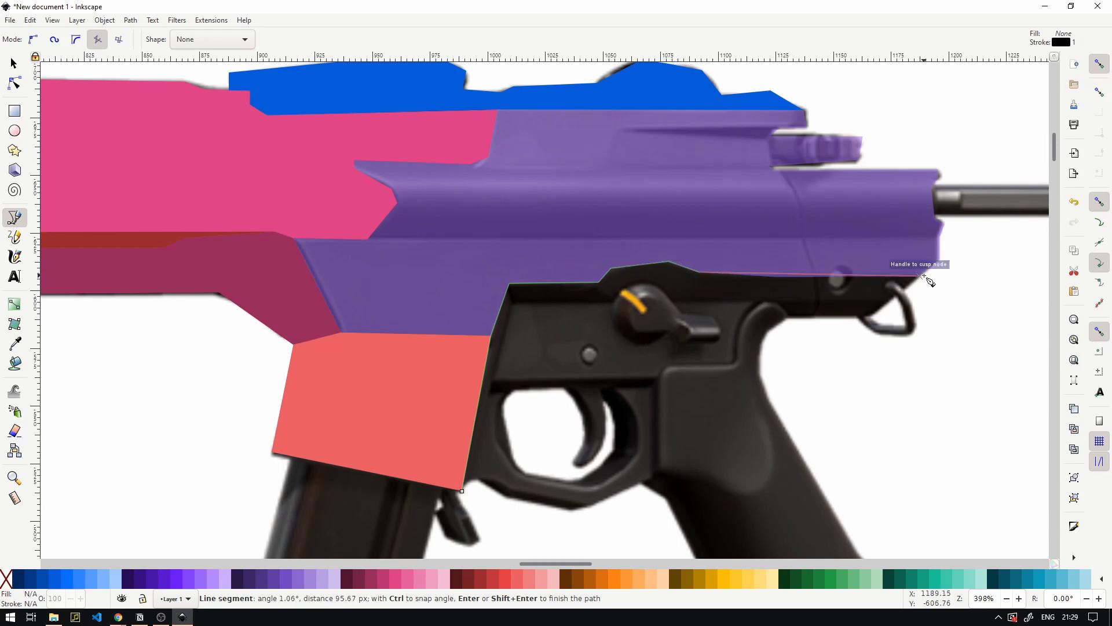
left_click(921, 278)
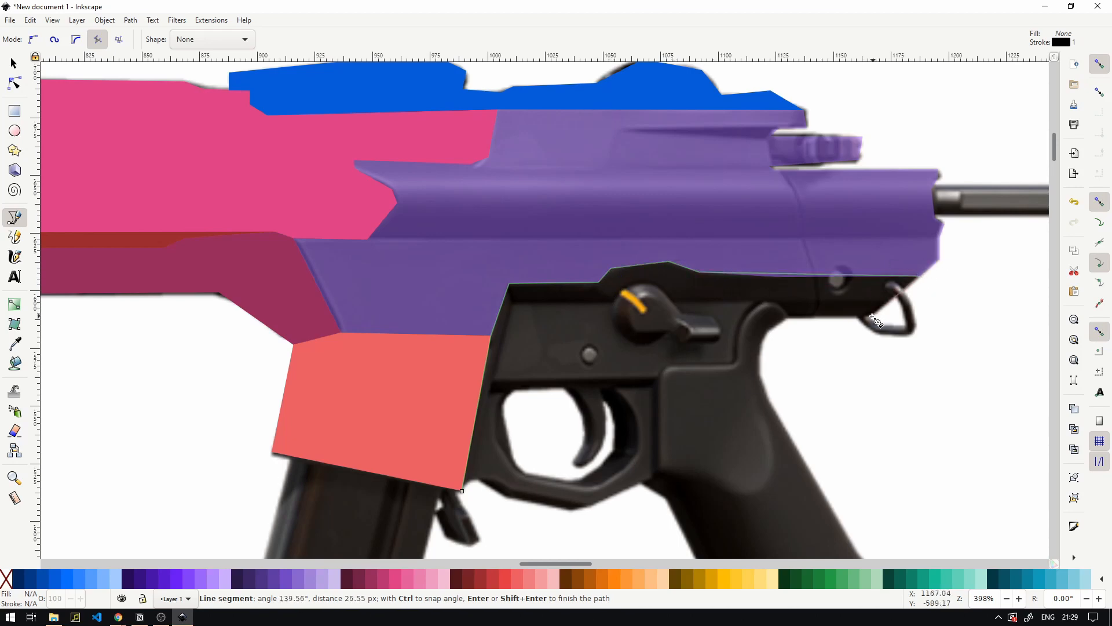
left_click(788, 317)
left_click(773, 300)
left_click(753, 308)
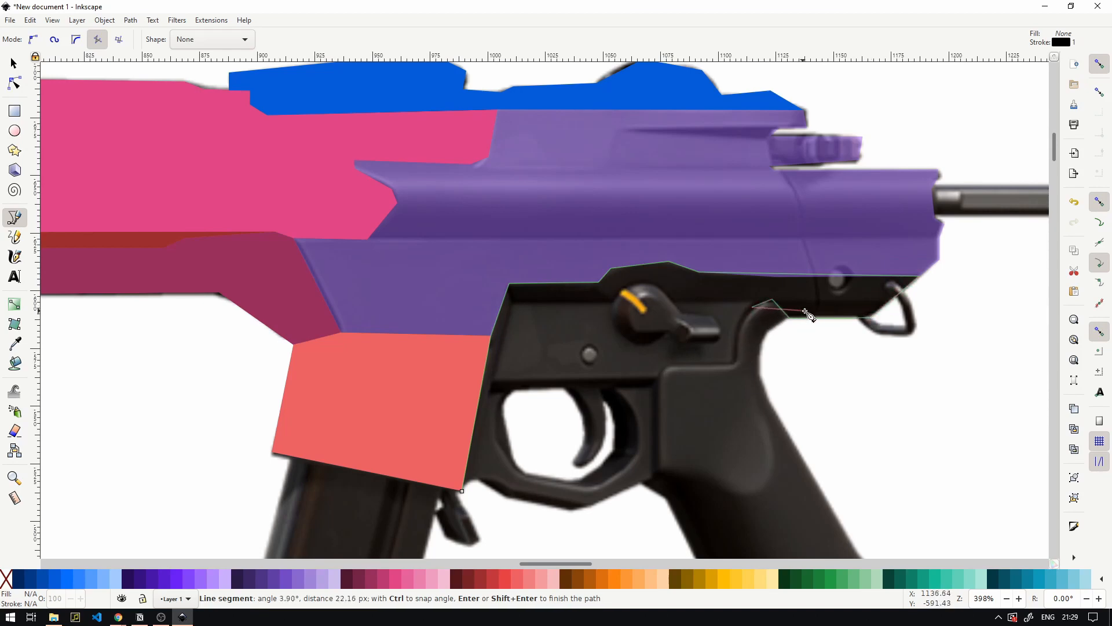
key("ctrl+z")
key("ctrl+z")
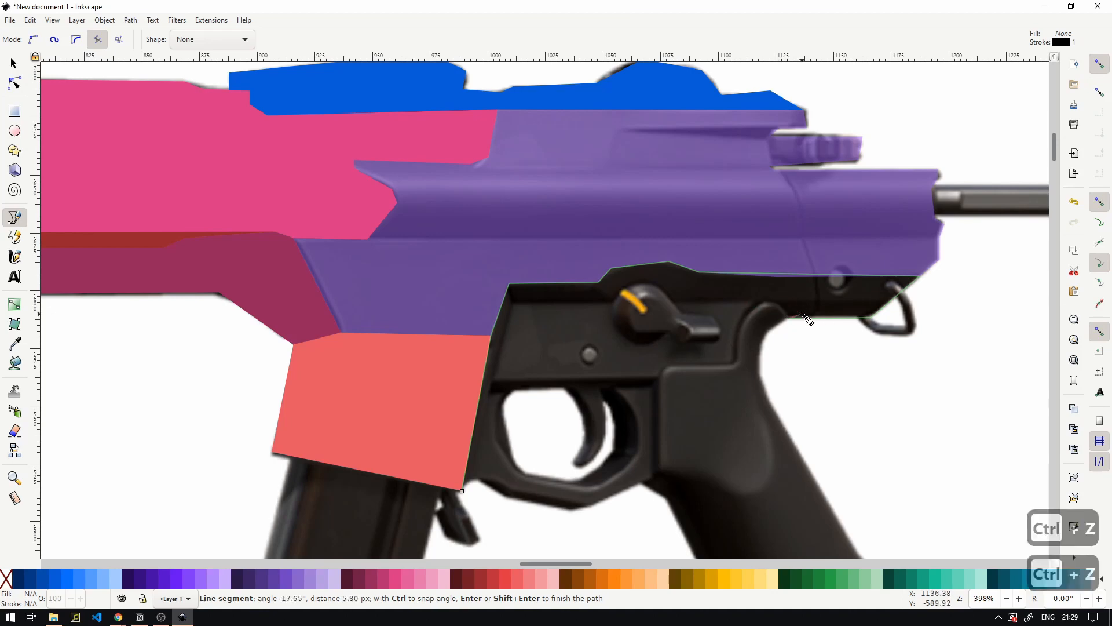
- Continue the outline down the back of the pistol grip and along its base
left_click(768, 337)
left_click(762, 377)
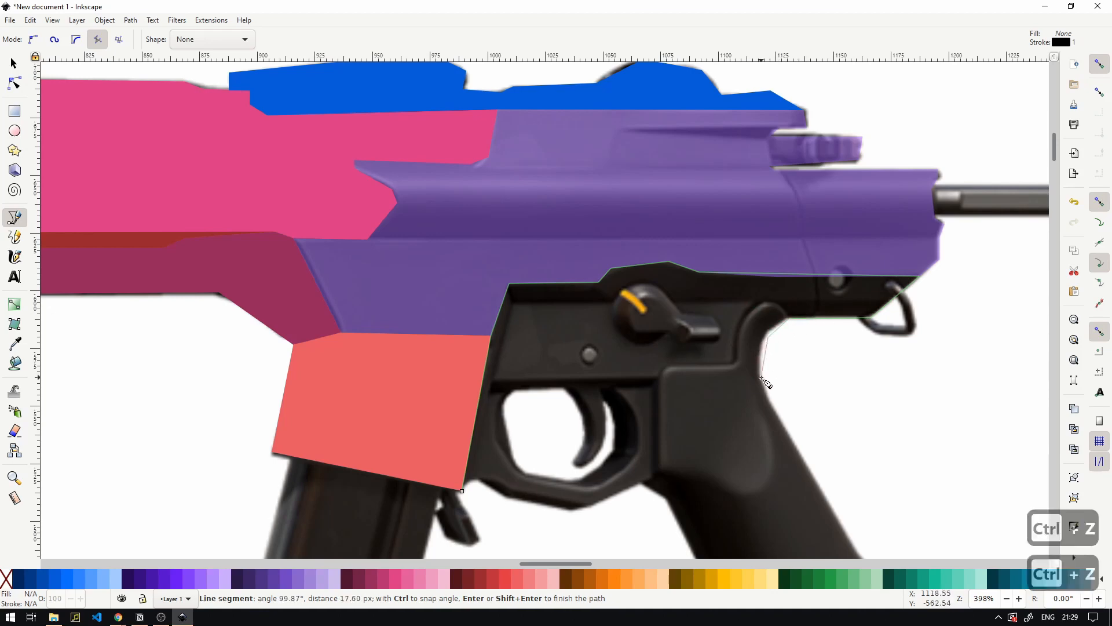
left_click_drag(810, 458, 720, 278)
left_click(769, 379)
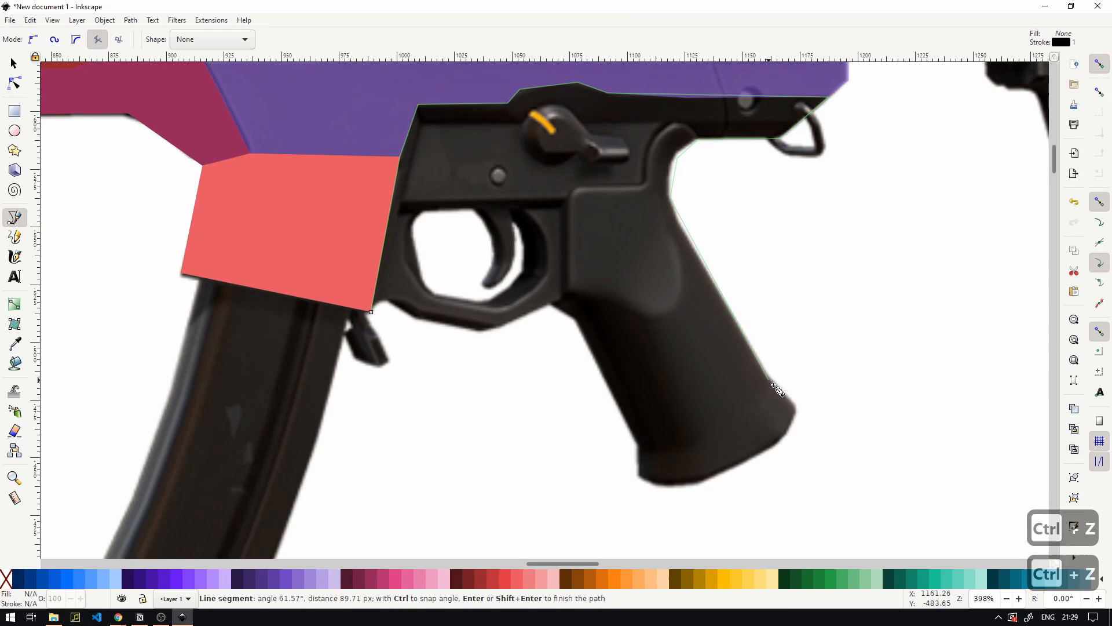
left_click(797, 404)
left_click(786, 440)
left_click(701, 485)
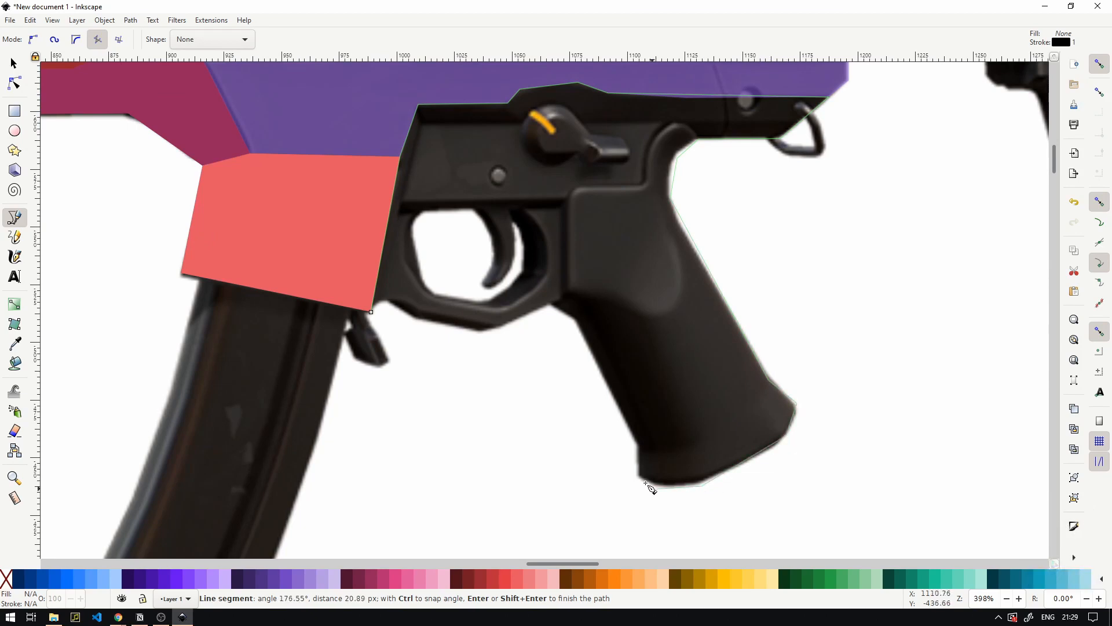
- Close the outline up the grip's front and under the trigger guard to the magazine well's lower corner
left_click(639, 476)
left_click(639, 445)
left_click(553, 306)
left_click(491, 331)
left_click(408, 319)
left_click(393, 303)
left_click(371, 312)
- Fill the trigger and grip shape with orange #fd7e14, remove its outline, set its opacity to 50 and deselect it
scroll(361, 366, "down", 2)
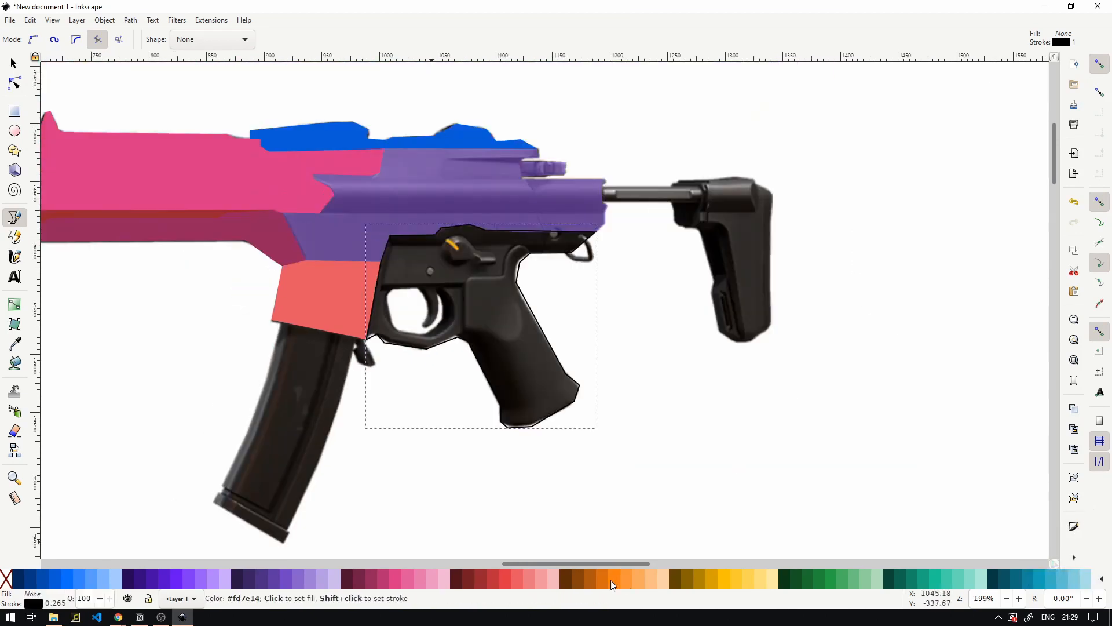
left_click(613, 584)
scroll(325, 386, "up", 1)
left_click(6, 579, "shift")
double_click(83, 598)
type("50")
key("Return")
left_click(729, 330)
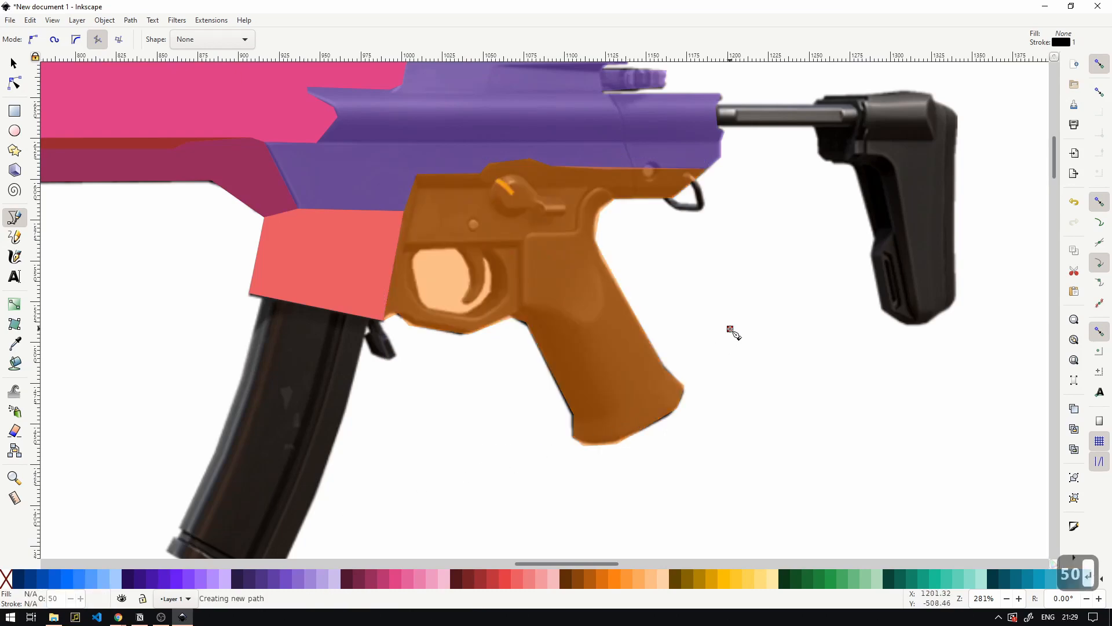
key("Escape")
- Start outlining the trigger guard opening behind the trigger's top, following the guard's rear, base and front edges to the upper front corner
scroll(524, 258, "up", 4)
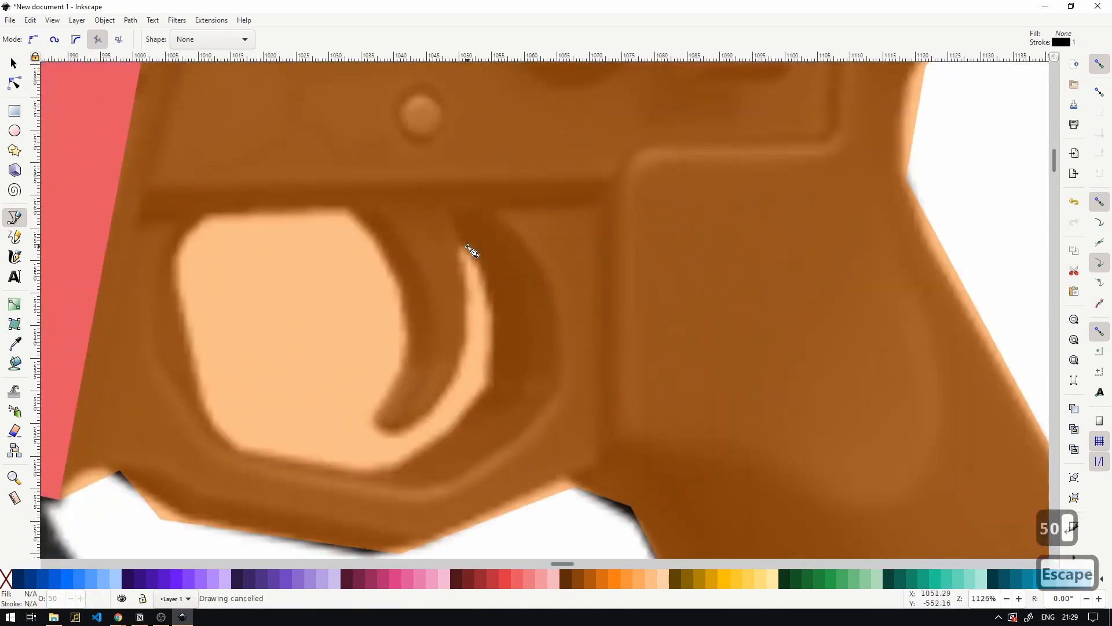
scroll(464, 246, "down", 1)
left_click(464, 220)
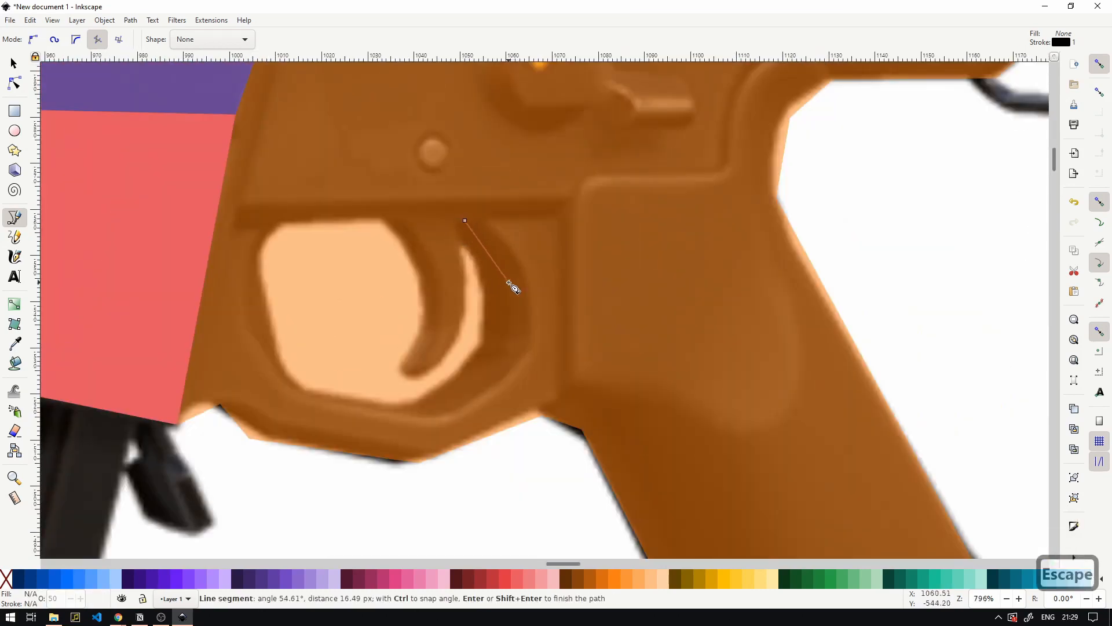
left_click(500, 363)
left_click(432, 407)
left_click(294, 389)
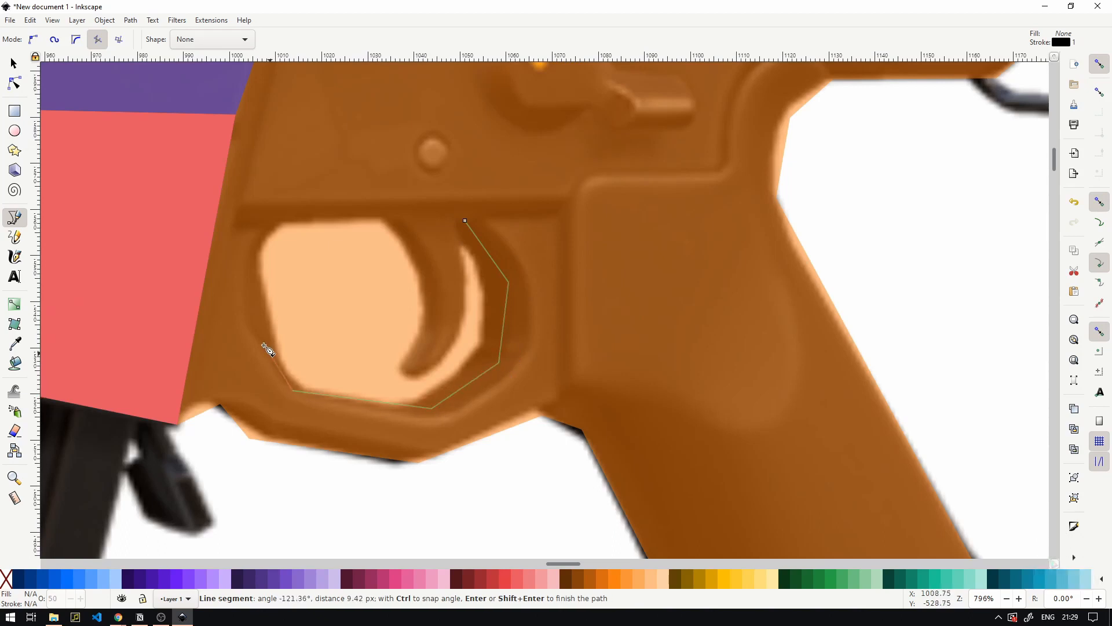
left_click(258, 307)
left_click(263, 237)
left_click(289, 221)
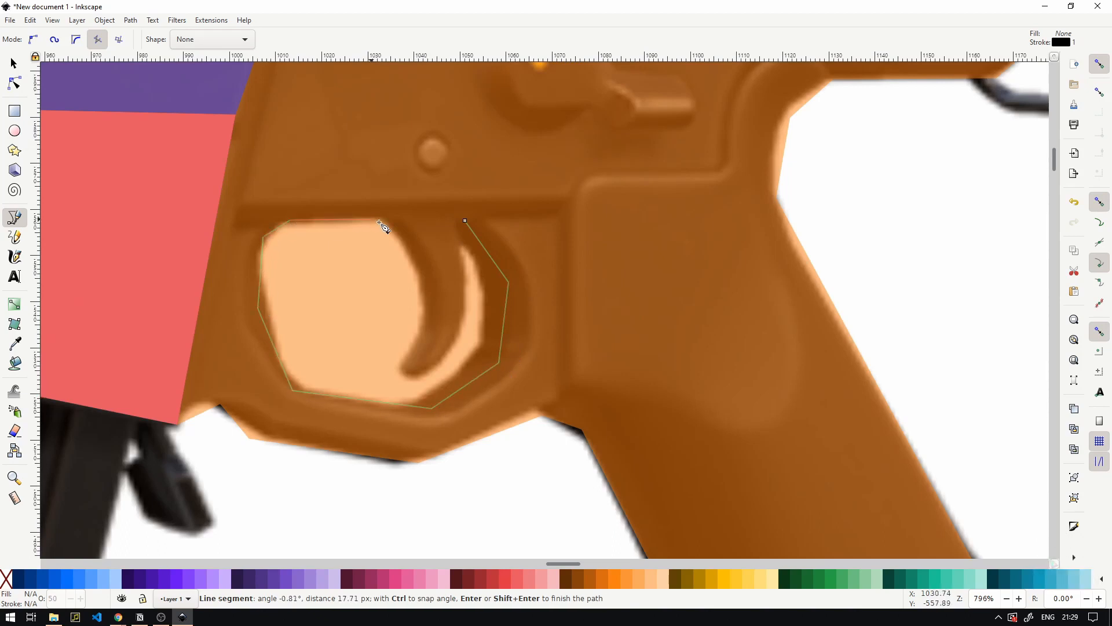
- Continue the outline along the opening's top and around the trigger's front, tip and back, closing it at the starting point
left_click(392, 221)
left_click(427, 299)
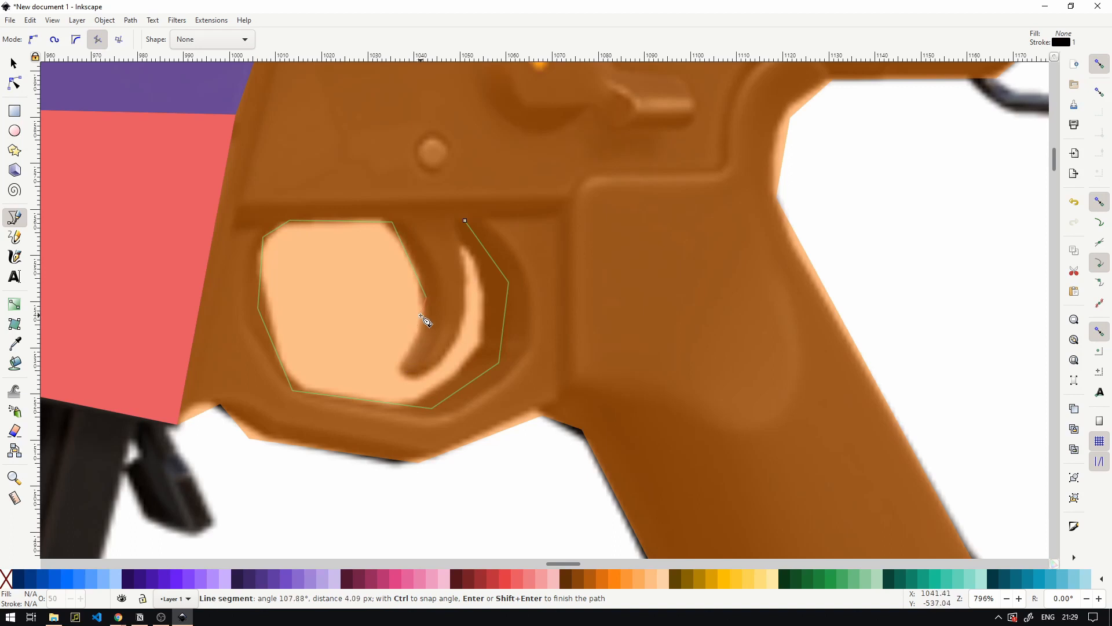
left_click(423, 341)
left_click(402, 367)
left_click(419, 380)
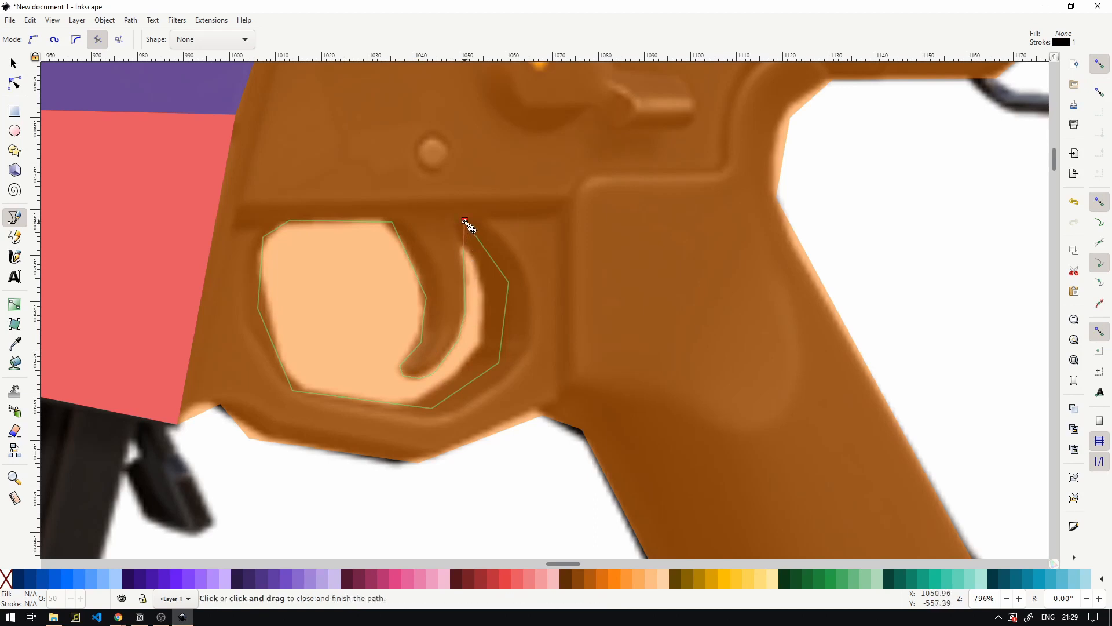
left_click(465, 222)
- Fill the trigger guard opening shape with purple #450ba5 and remove its outline
left_click(14, 65)
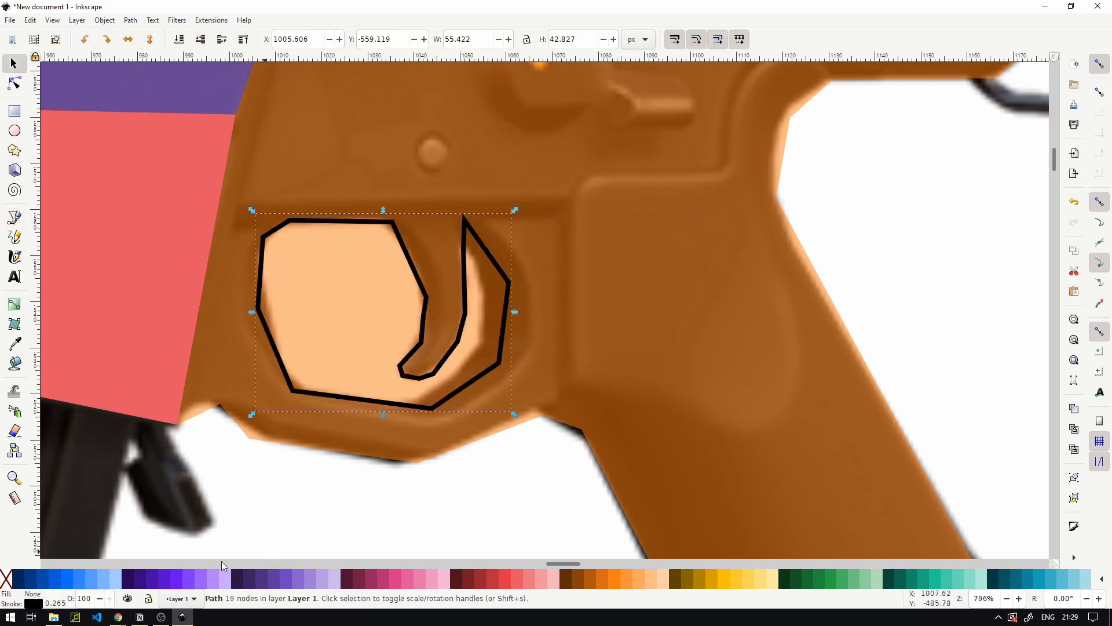
left_click(154, 578)
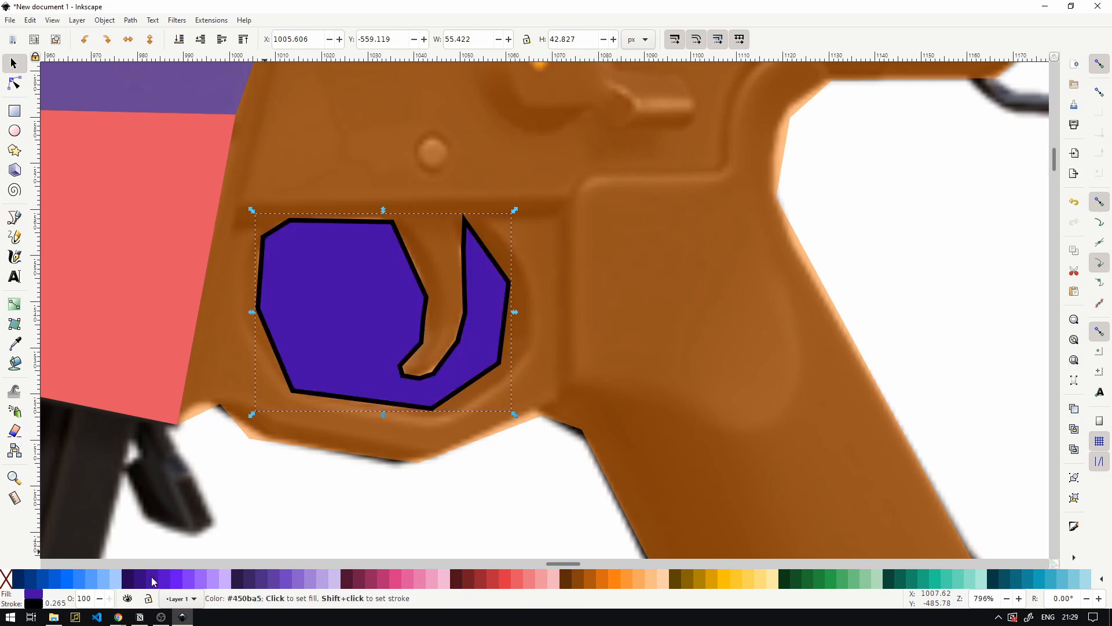
left_click(6, 578, "shift")
- Cut the purple opening shape out of the orange trigger and grip shape with the Difference path operation
scroll(311, 452, "down", 3, "ctrl")
left_click(538, 373)
left_click_drag(536, 368, 627, 265)
scroll(412, 221, "up", 1, "ctrl")
left_click(412, 231)
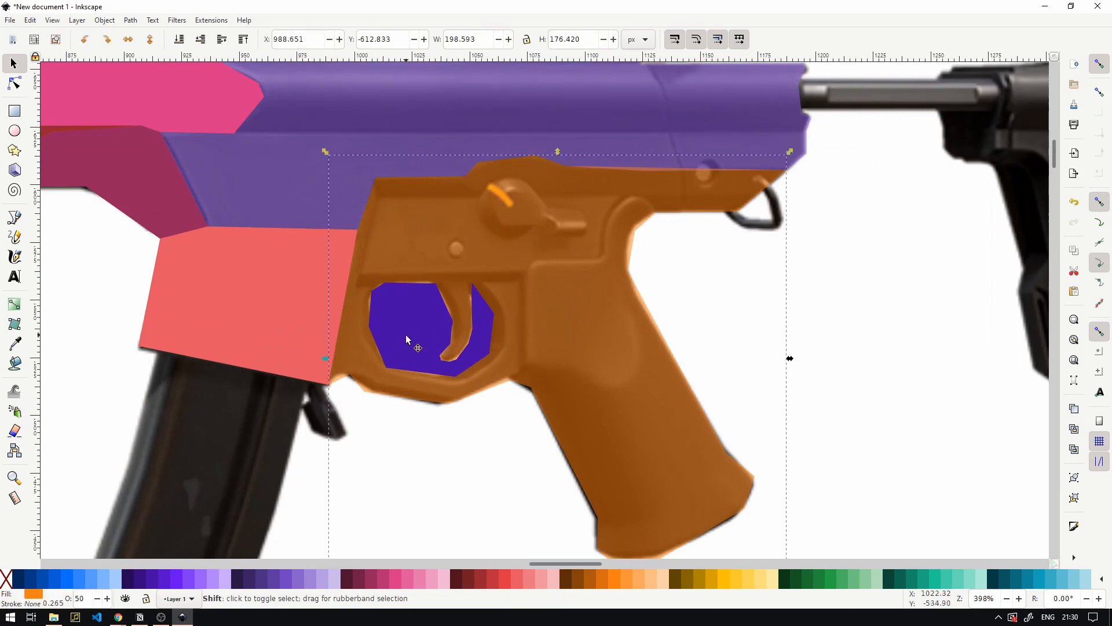
left_click(398, 344, "shift")
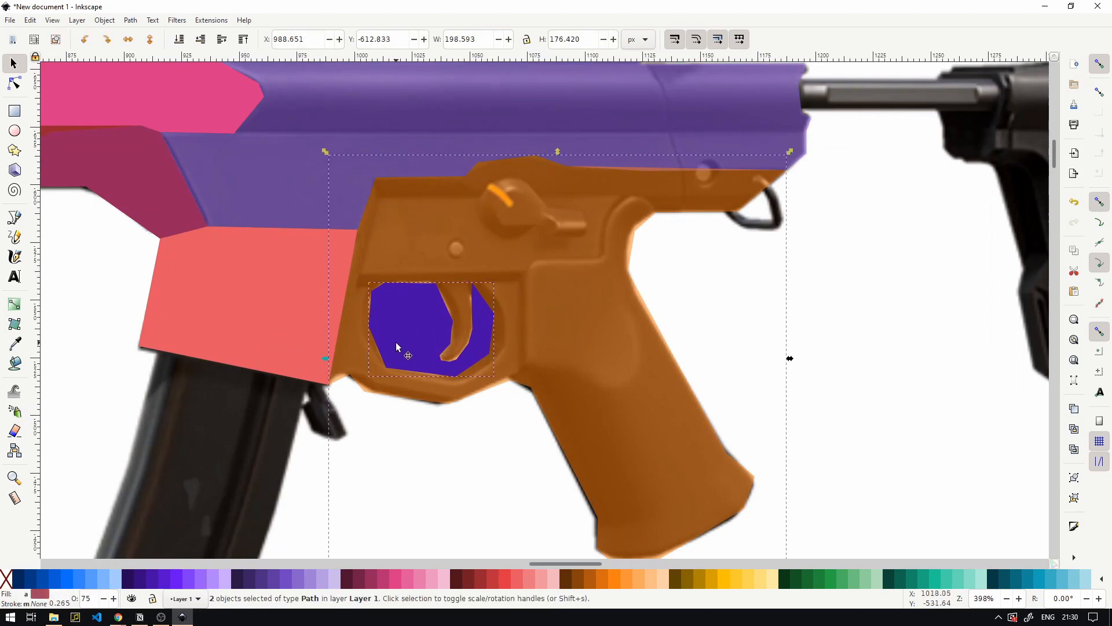
left_click(130, 20)
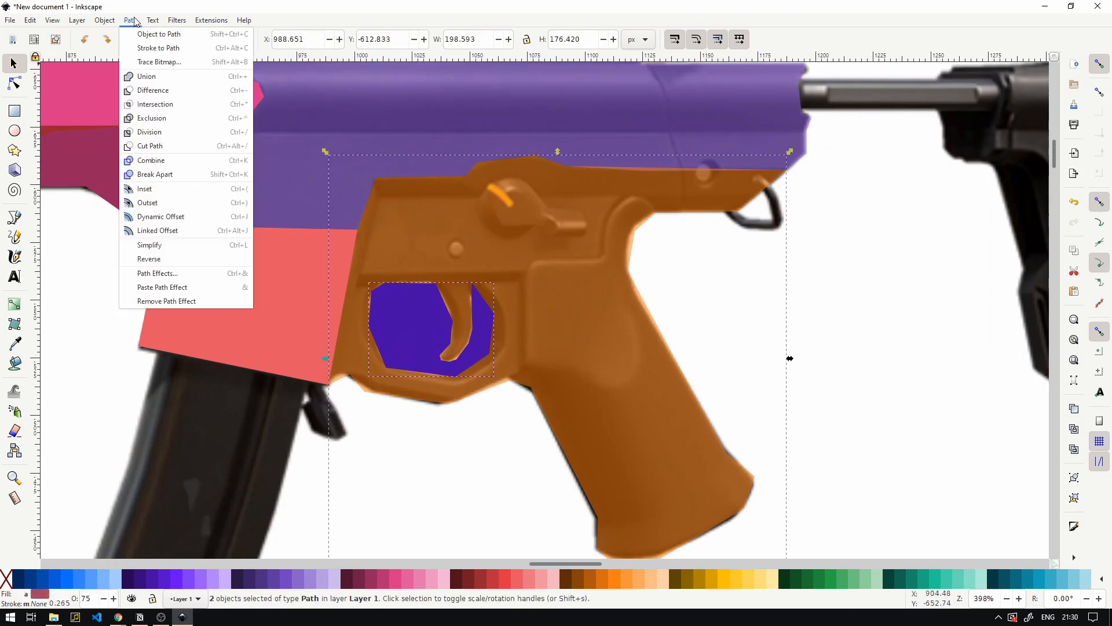
left_click(158, 91)
- Set the opacity of the orange trigger and grip shape to 100
key("n")
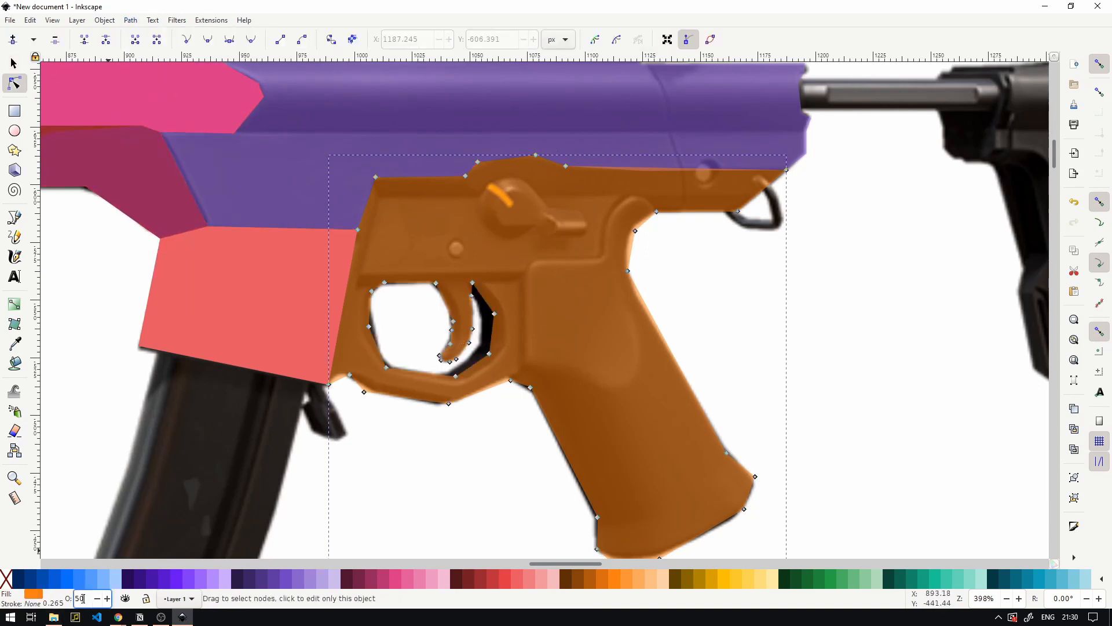
type("100")
key("Return")
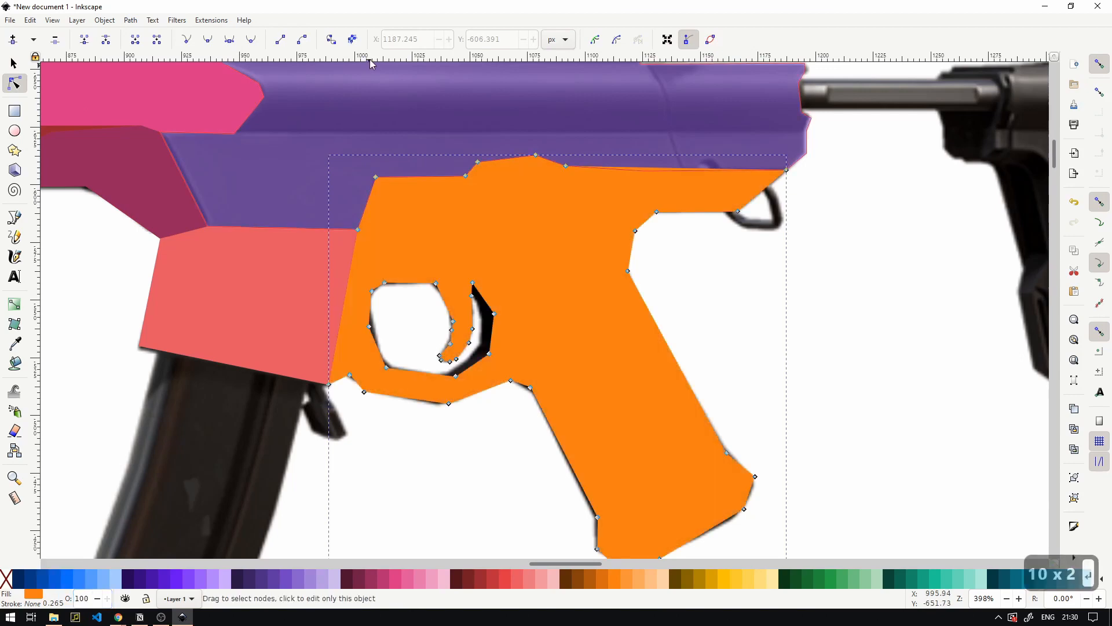
left_click(14, 64)
- Outline the curved magazine from the magazine well's lower edge down its front, across its base and back up its rear edge
scroll(481, 185, "down", 4)
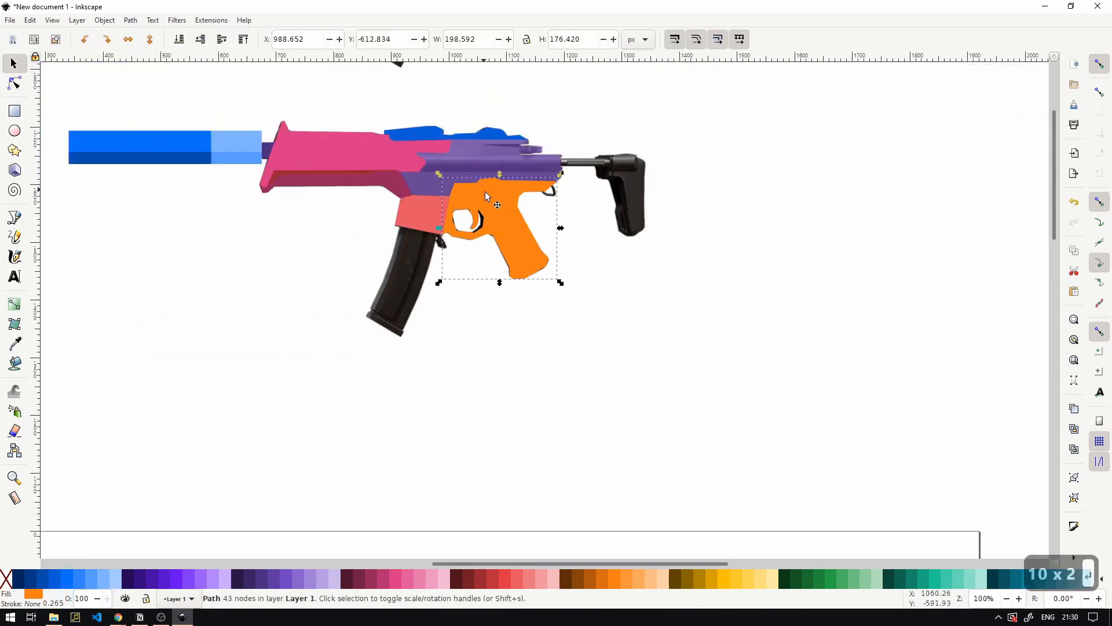
scroll(461, 228, "up", 2)
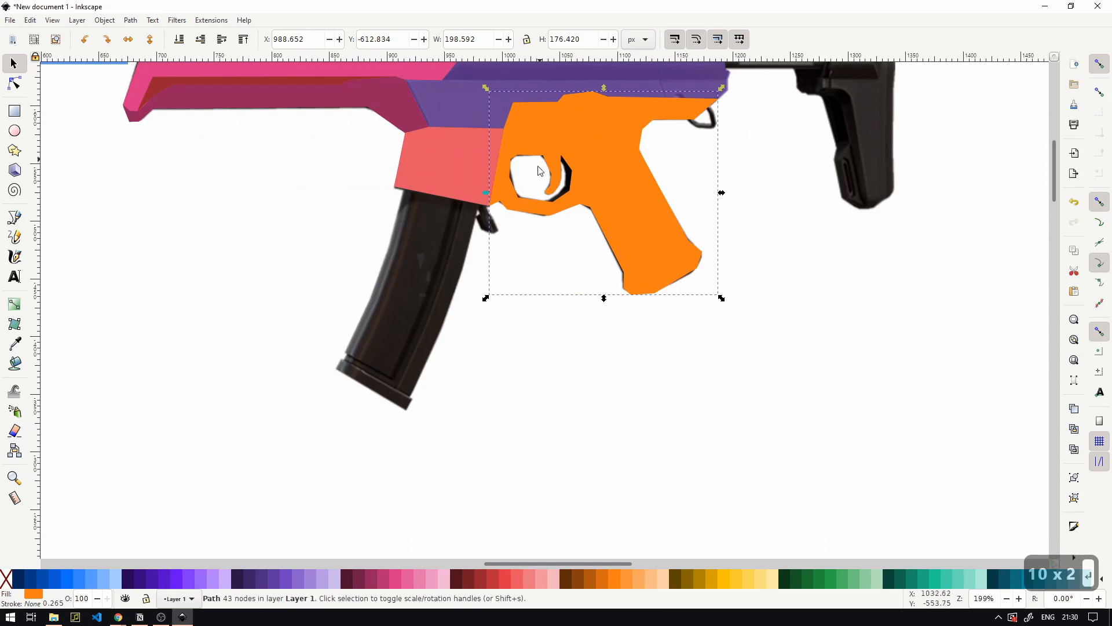
left_click(15, 224)
left_click(409, 190)
left_click(385, 269)
left_click(347, 356)
left_click(337, 368)
left_click(407, 409)
left_click(449, 319)
scroll(477, 203, "up", 2)
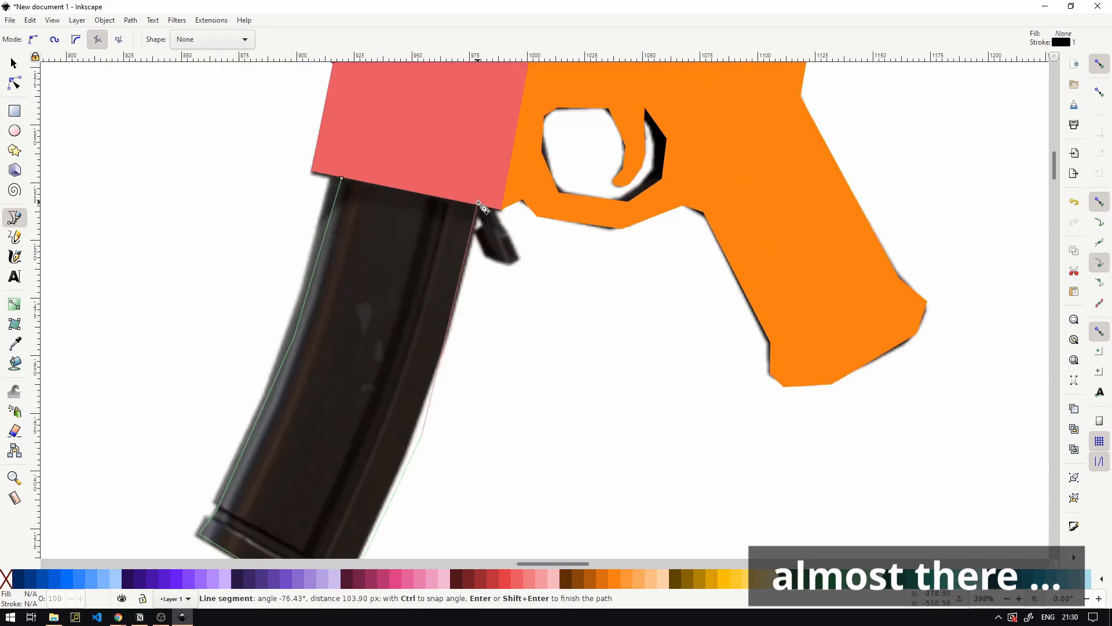
double_click(480, 204)
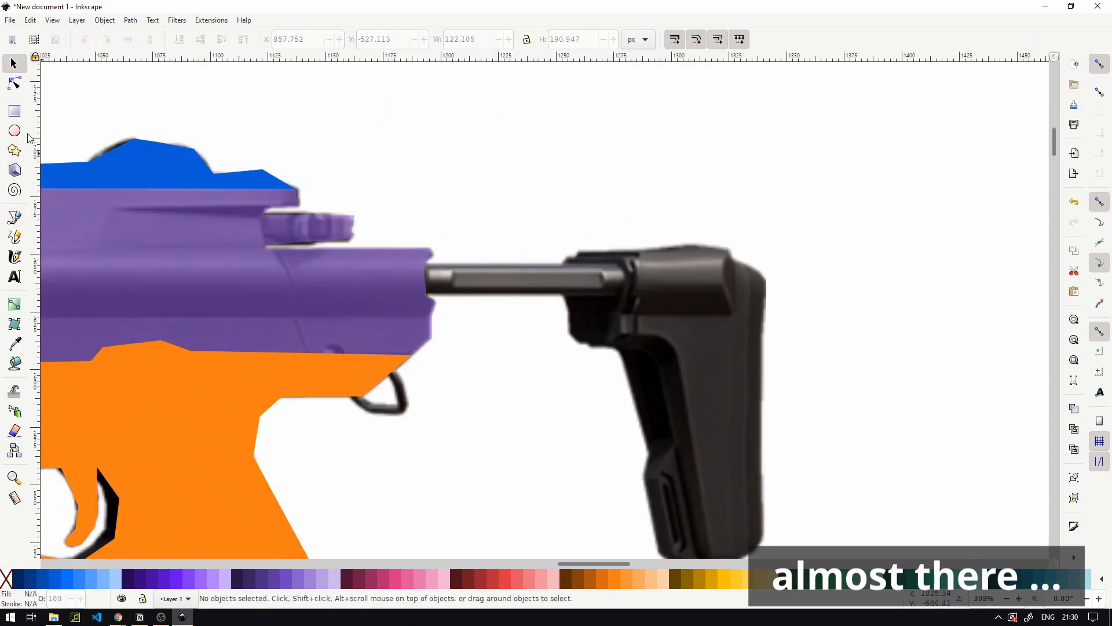
- Cover the stock's rod with a pink rectangle about 89 by 13 px and outline the stock's front edge down to its base
left_click_drag(424, 268, 630, 298)
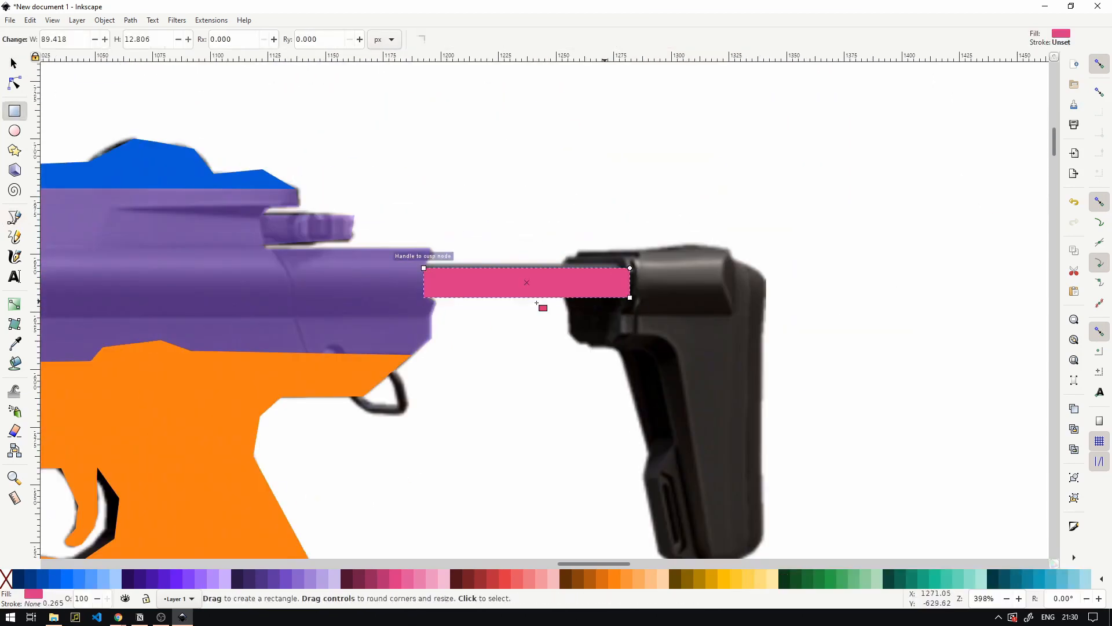
left_click(15, 219)
left_click(590, 260)
left_click(592, 346)
left_click(656, 344)
left_click_drag(673, 463, 645, 343)
left_click(644, 343)
left_click(629, 378)
left_click(639, 439)
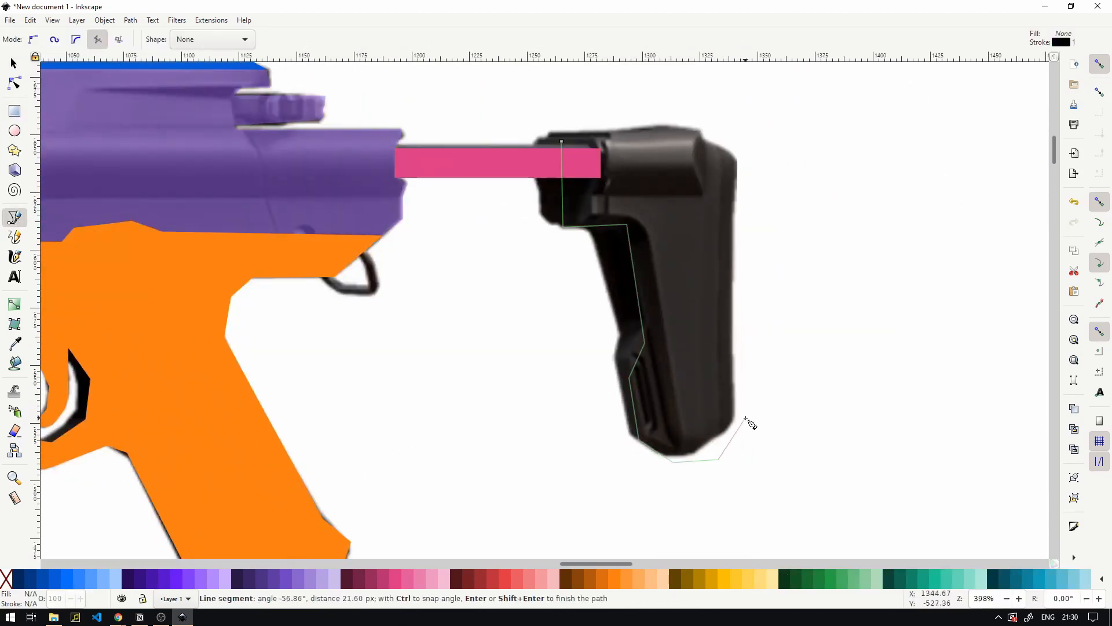
- Close the outline up the stock's rear and over its top, fill the stock shape with teal and remove its outline
left_click(745, 417)
left_click(739, 156)
left_click(696, 130)
left_click(561, 142)
left_click(14, 63)
left_click(928, 578)
left_click(6, 578, "shift")
- Review the blocked-out shapes of the whole gun against the reference
scroll(311, 425, "down", 3)
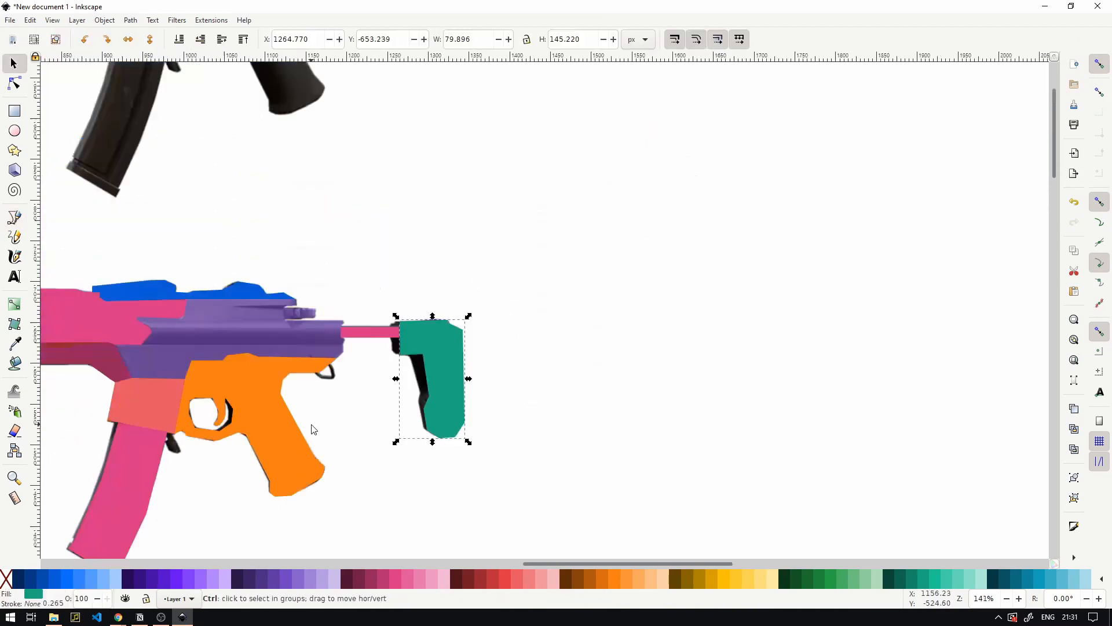
left_click_drag(311, 425, 617, 386)
scroll(617, 386, "down", 2)
left_click(568, 396)
scroll(515, 339, "up", 2)
left_click(514, 337)
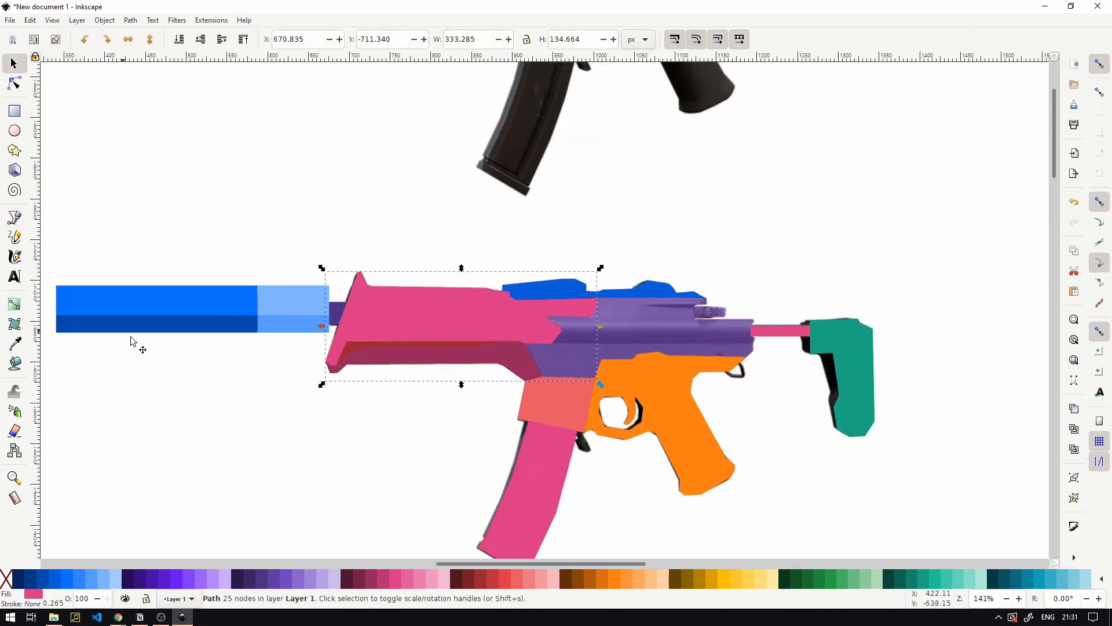
left_click(167, 366)
scroll(167, 366, "down", 1)
left_click_drag(250, 409, 332, 373)
- Open the Align and Distribute and the Fill and Stroke dialogs and widen the area they are docked in slightly
left_click(30, 20)
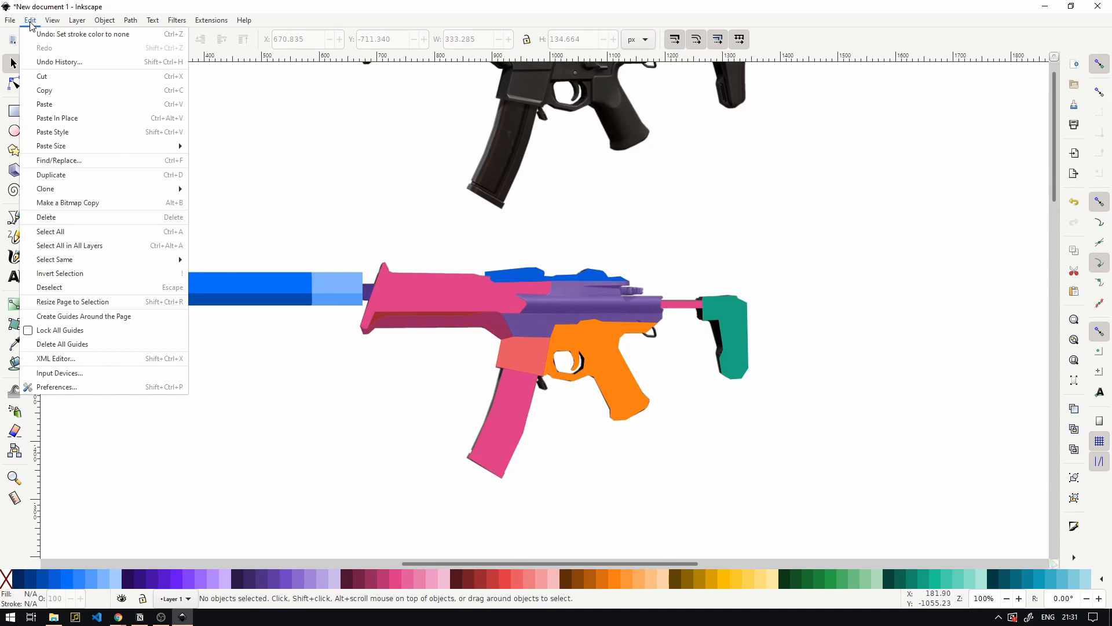
mouse_move(104, 23)
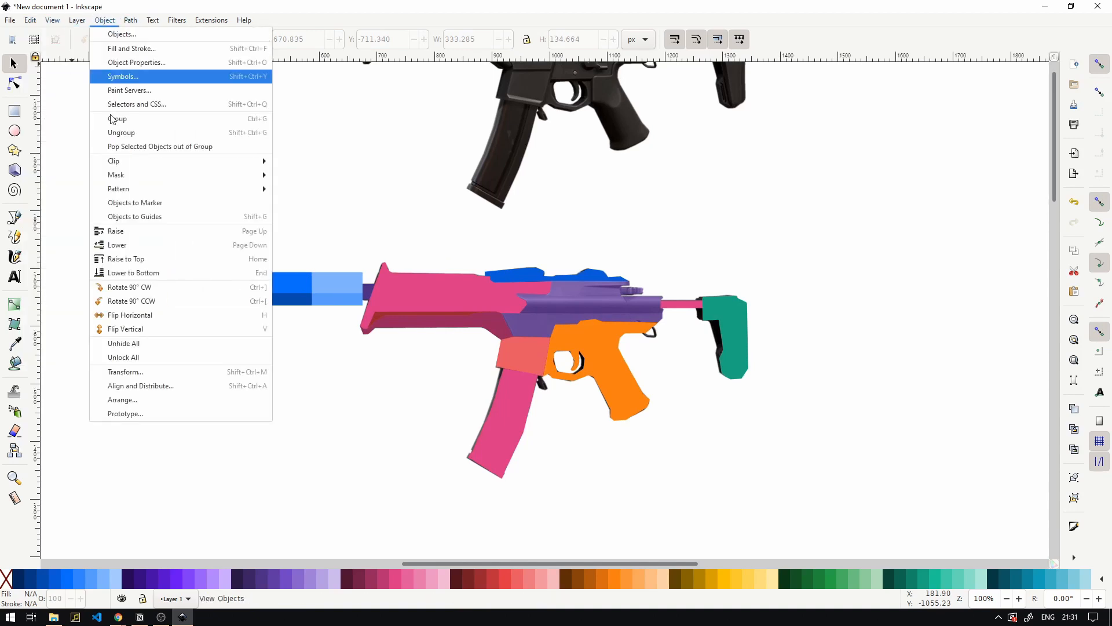
left_click(124, 387)
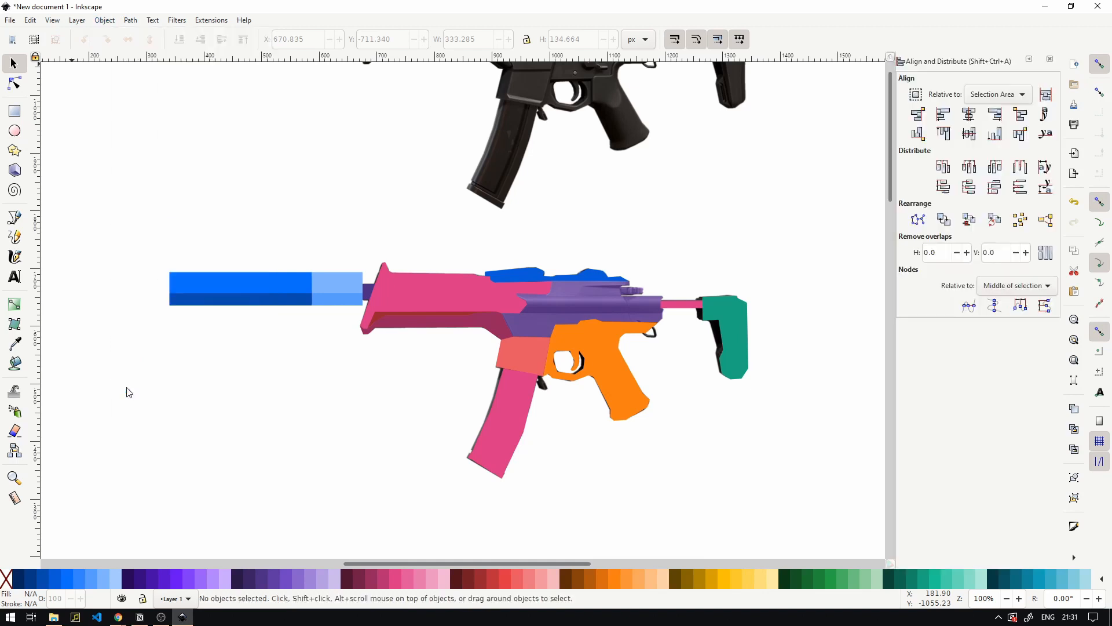
left_click(132, 27)
mouse_move(117, 24)
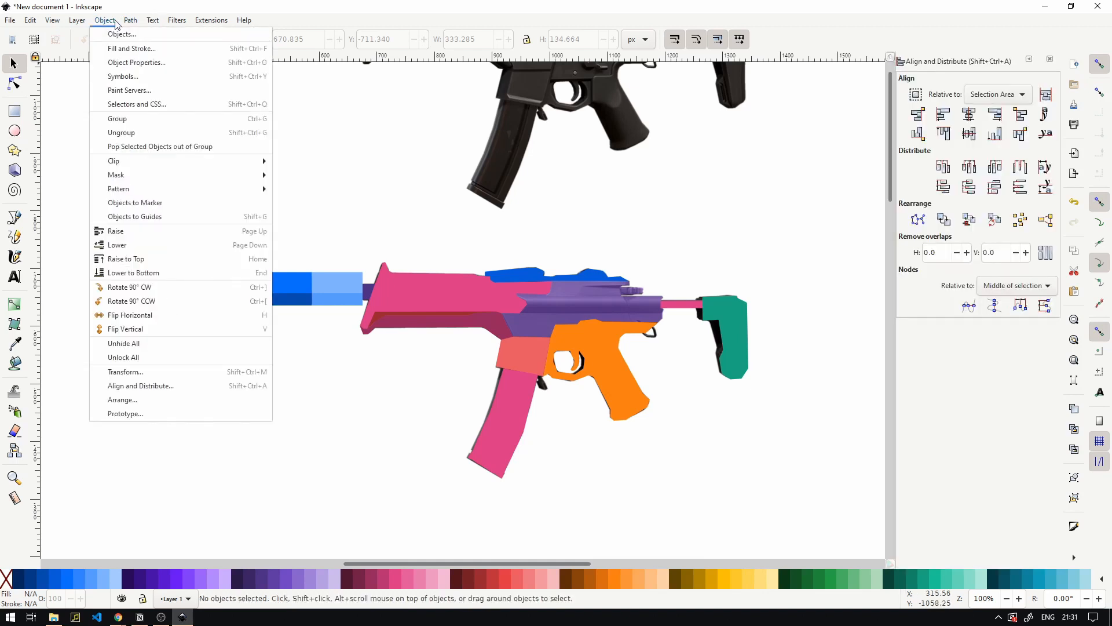
left_click(124, 50)
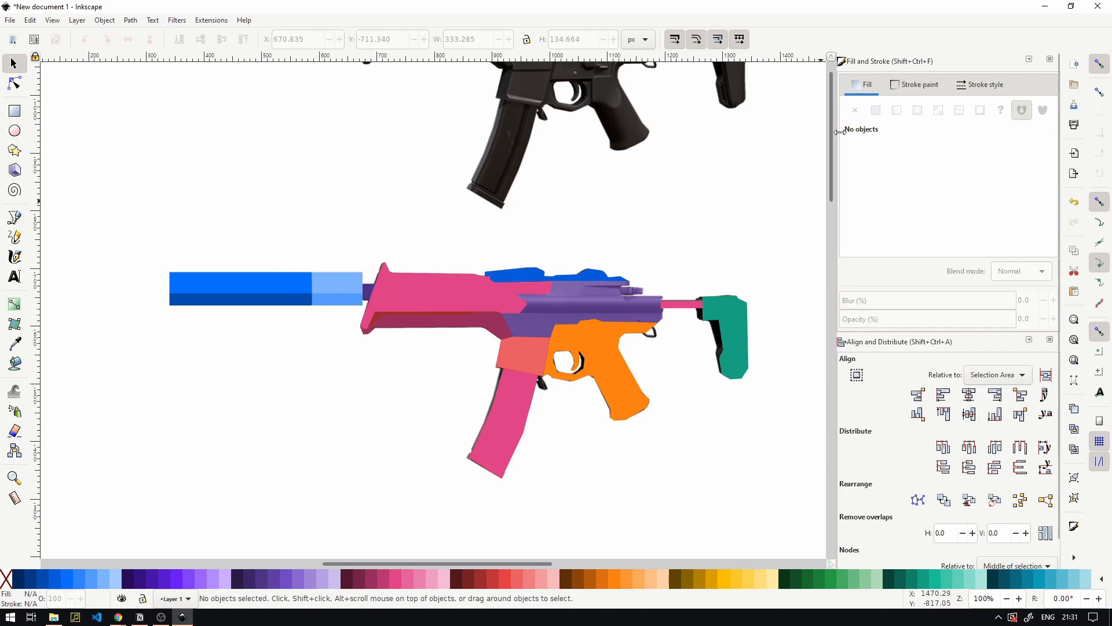
left_click_drag(840, 132, 822, 132)
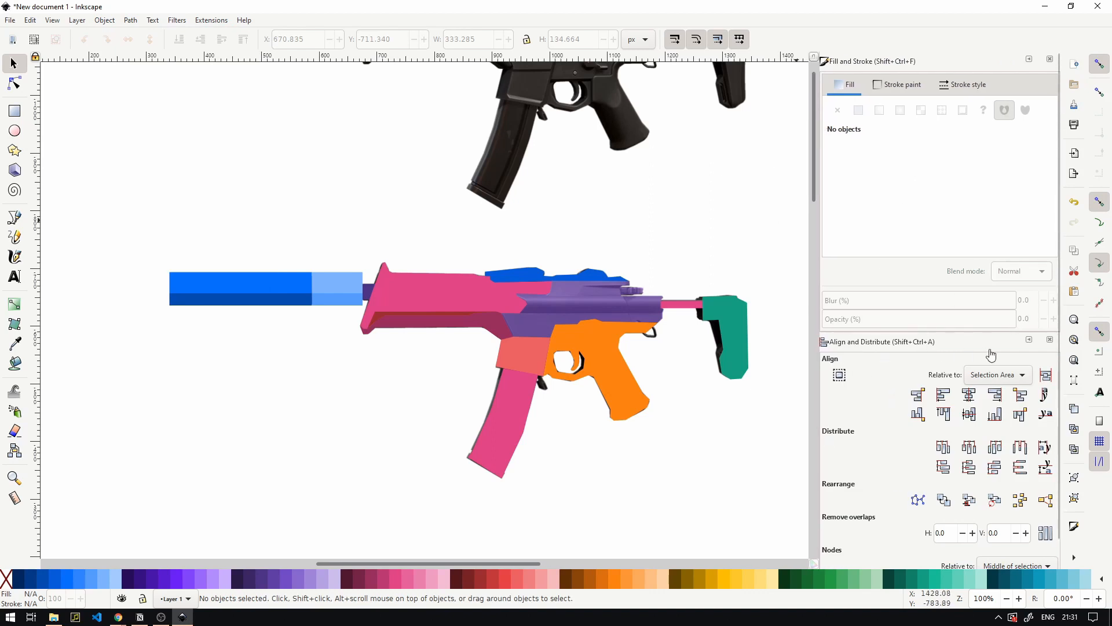
- Minimise the Align and Distribute dialog and keep the Fill and Stroke dialog expanded
scroll(891, 378, "down", 1)
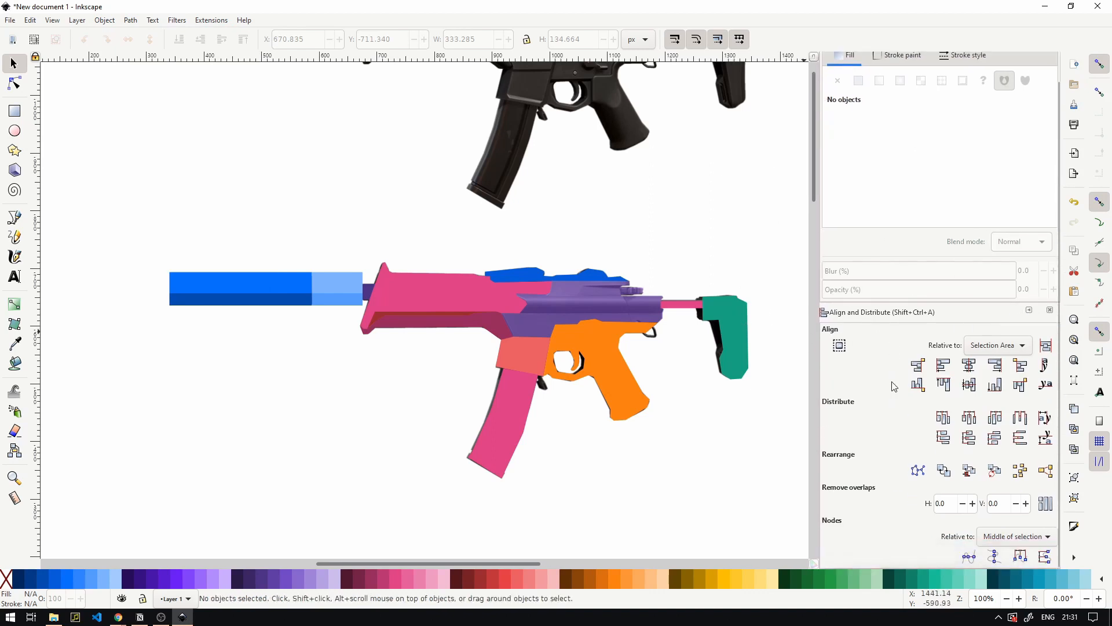
scroll(891, 377, "up", 1)
scroll(891, 377, "down", 1)
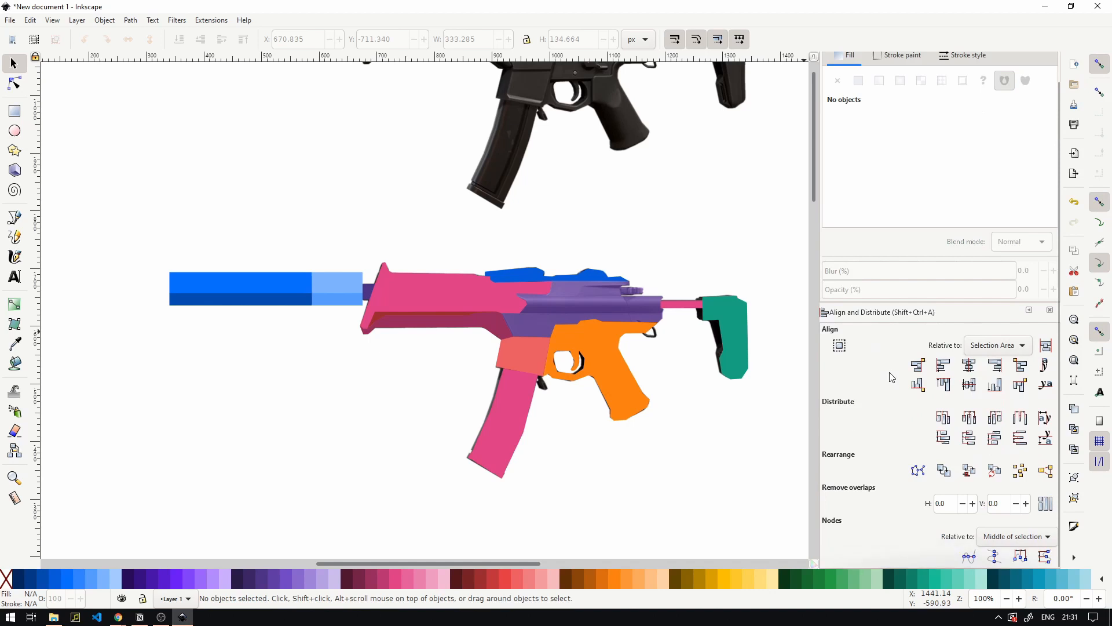
left_click(1030, 311)
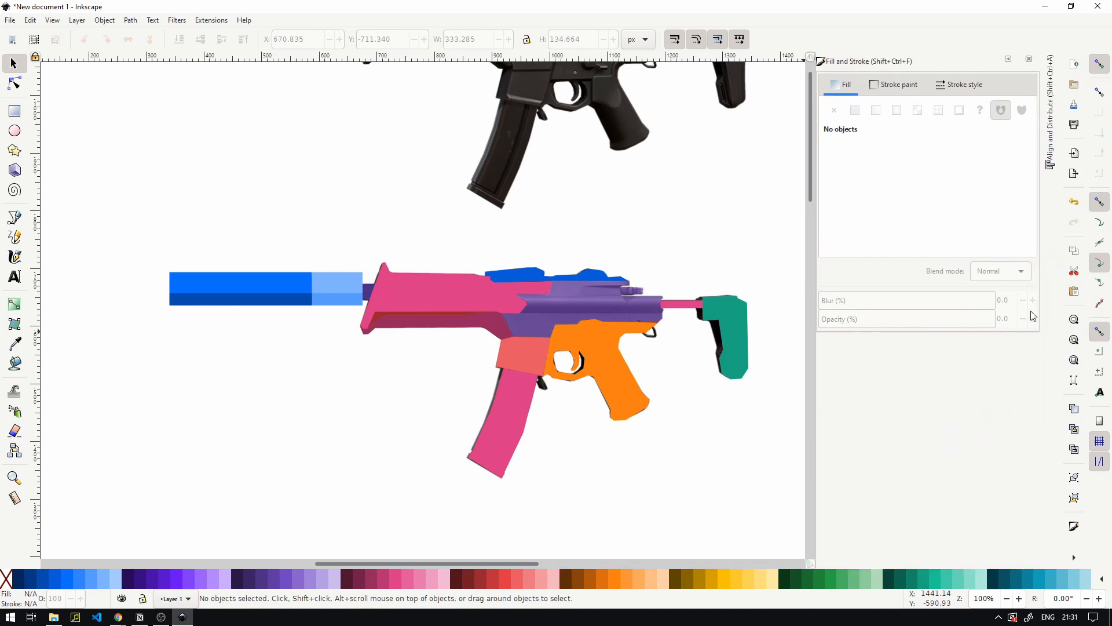
left_click(1009, 62)
left_click(1054, 238)
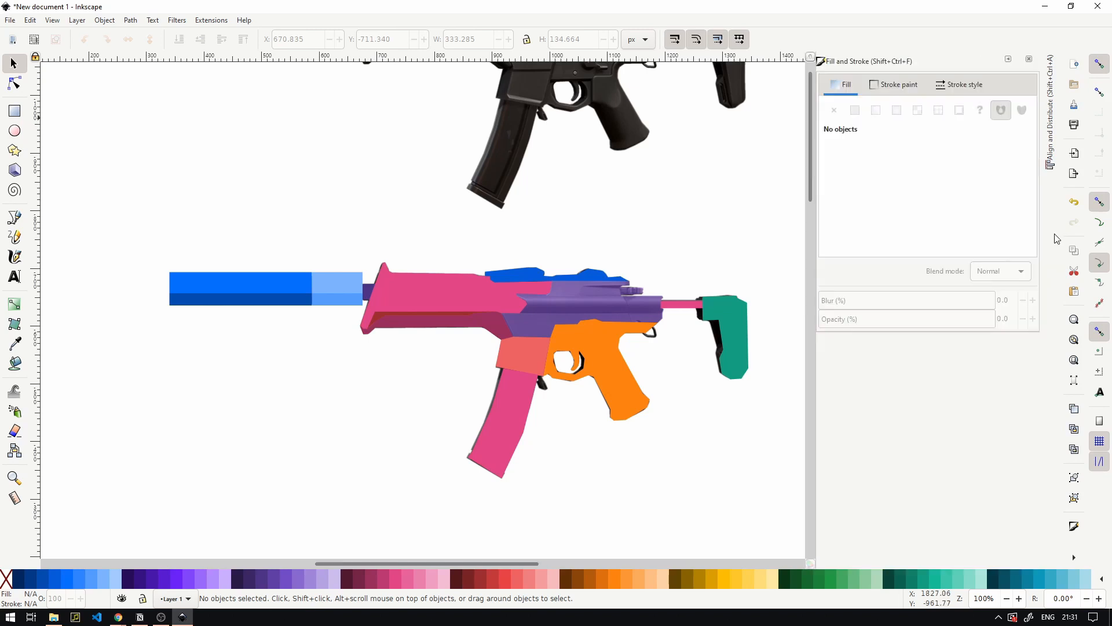
left_click(1050, 113)
left_click(1030, 341)
- Set the opacity of all the gun's coloured shapes and the reference image beneath them to 50, and deselect everything
mouse_move(99, 228)
left_mouse_down()
mouse_move(249, 330)
mouse_move(799, 521)
left_mouse_up()
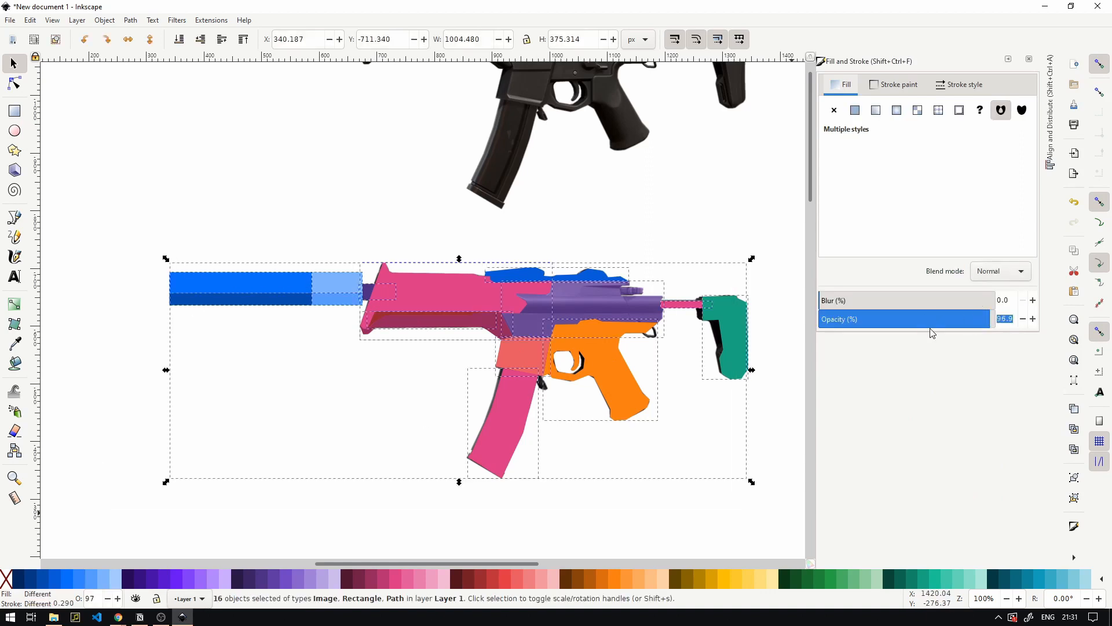
type("50")
key("Return")
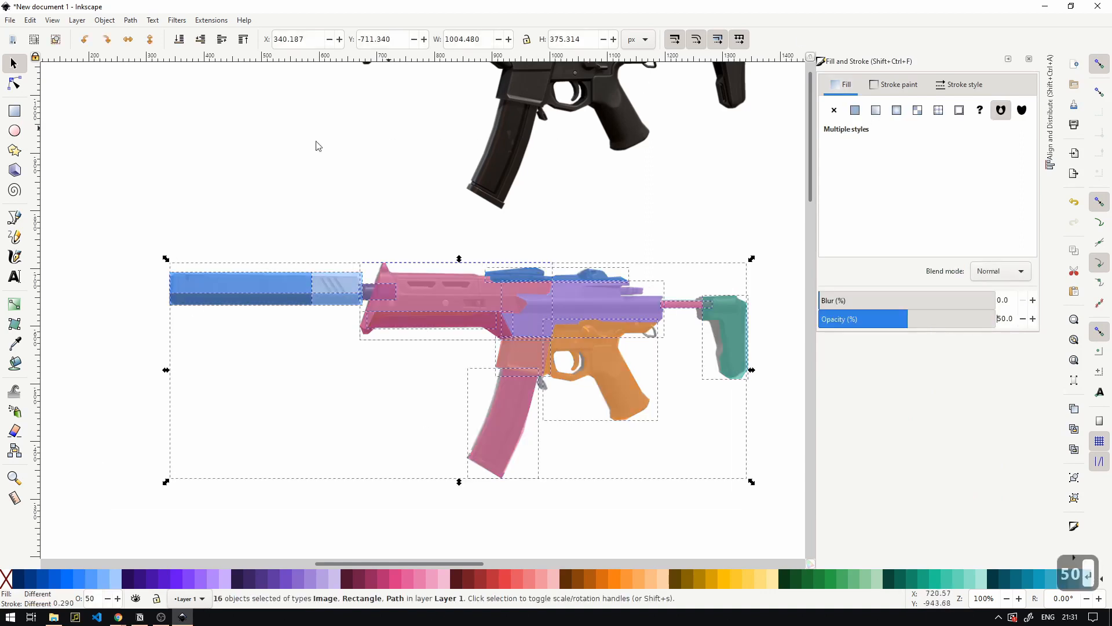
left_click(308, 221)
scroll(346, 292, "up", 2)
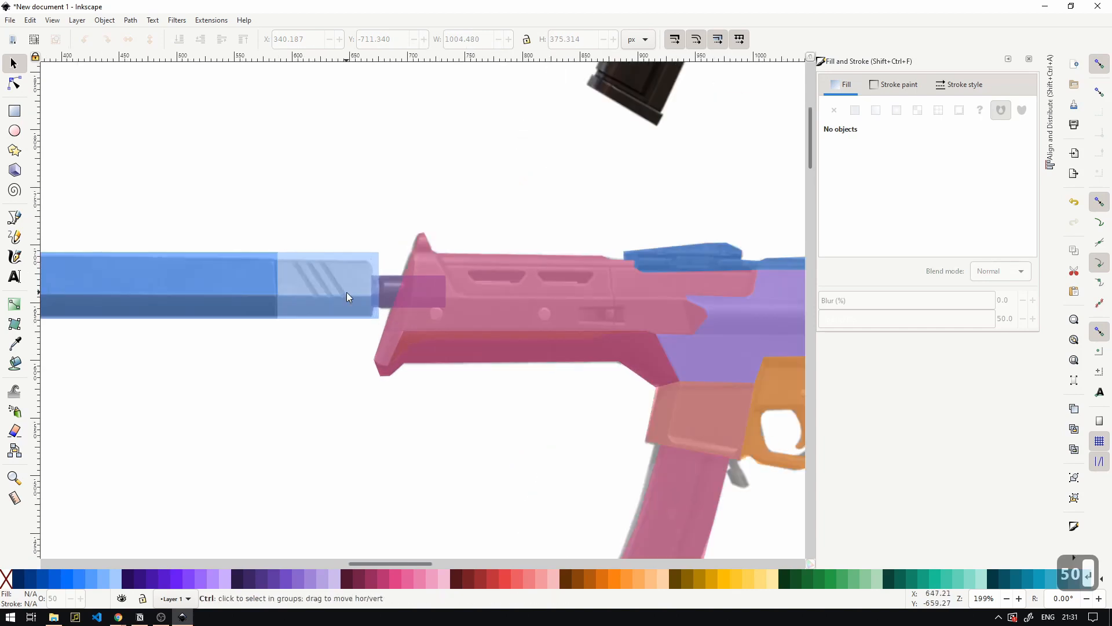
scroll(346, 292, "down", 1)
scroll(375, 293, "down", 1)
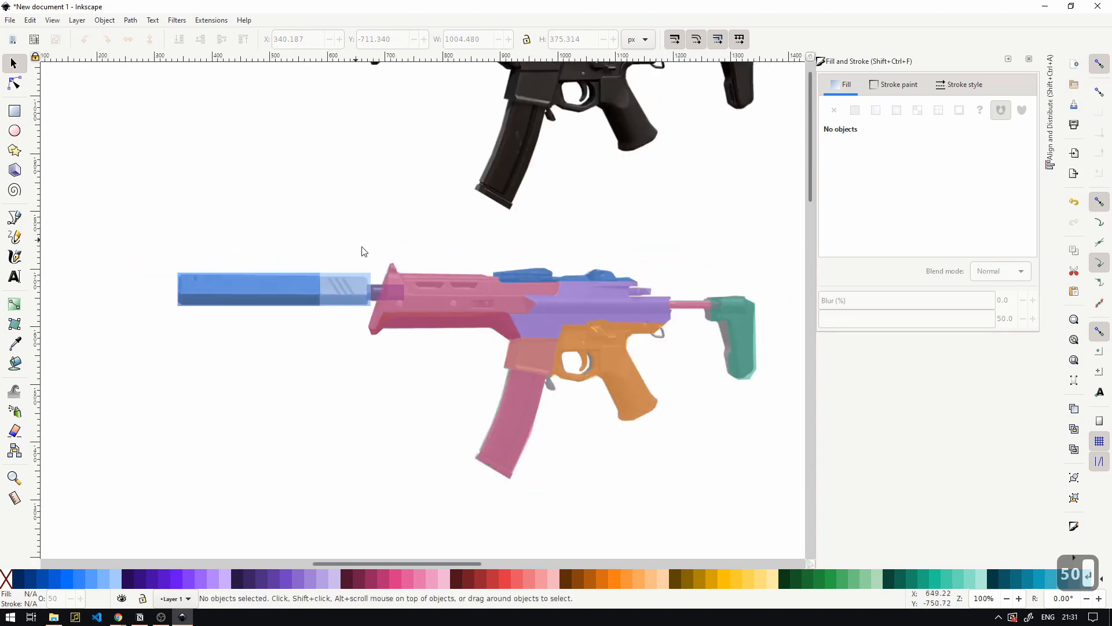
- Trace the front ventilation slot in the pink handguard as a closed five-node path and adjust its upper rear corner to the reference
scroll(427, 292, "up", 1)
scroll(411, 286, "up", 3)
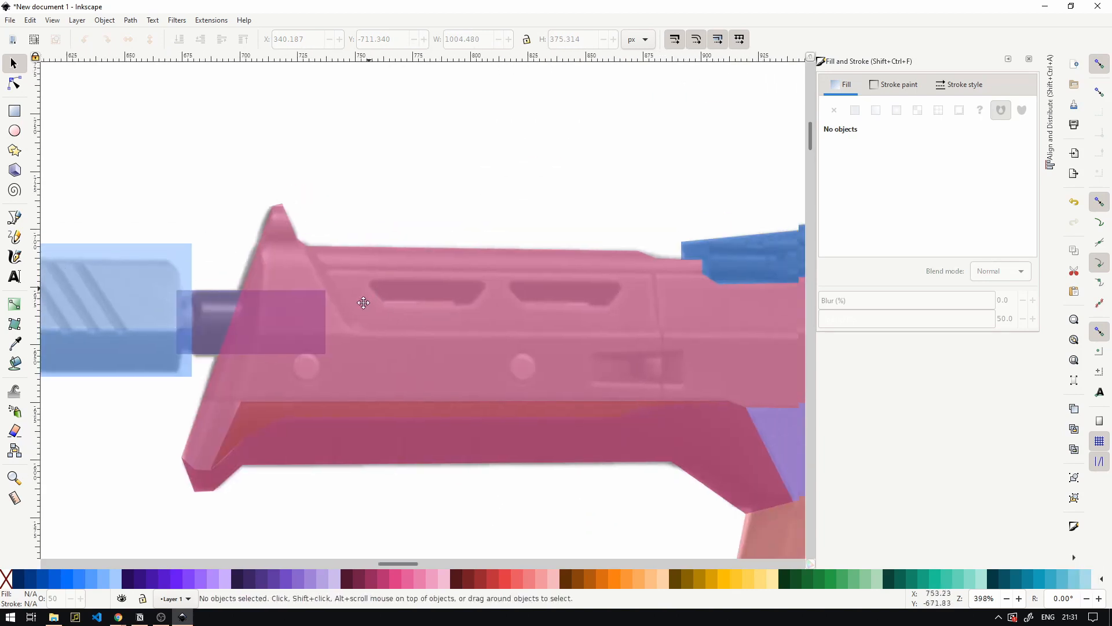
left_click(15, 218)
left_click(348, 299)
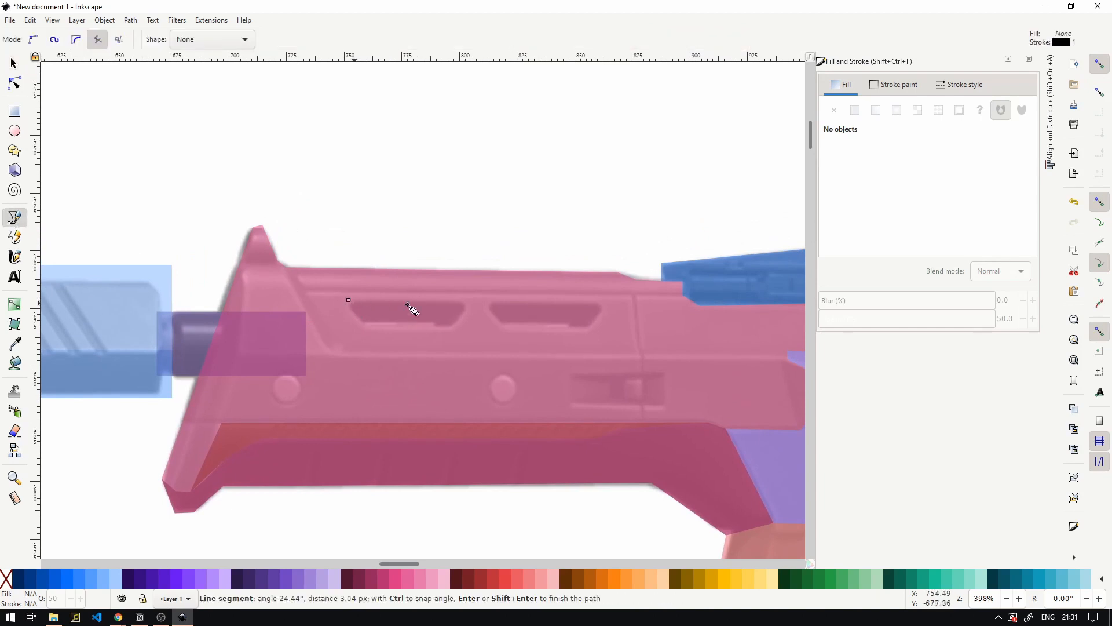
left_click(470, 305)
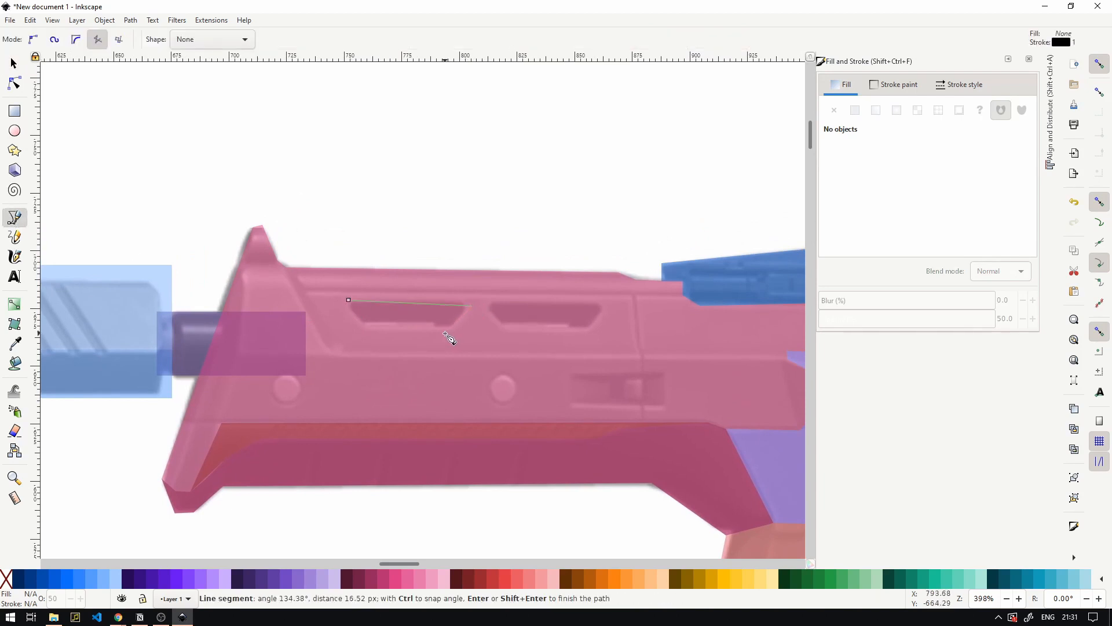
left_click(369, 327)
left_click(349, 300)
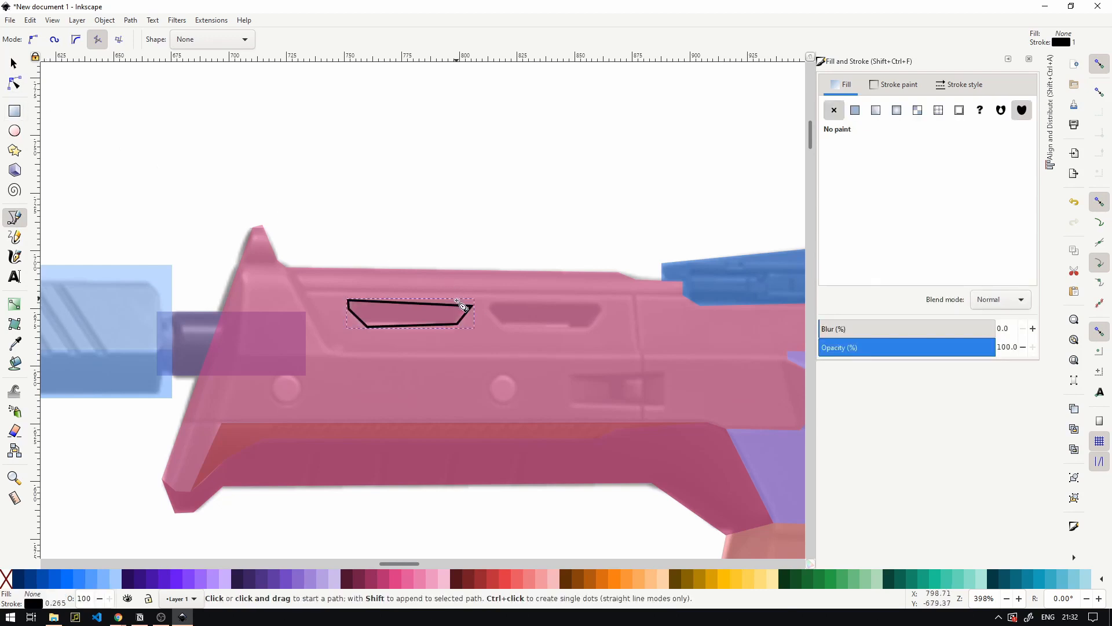
left_click(14, 84)
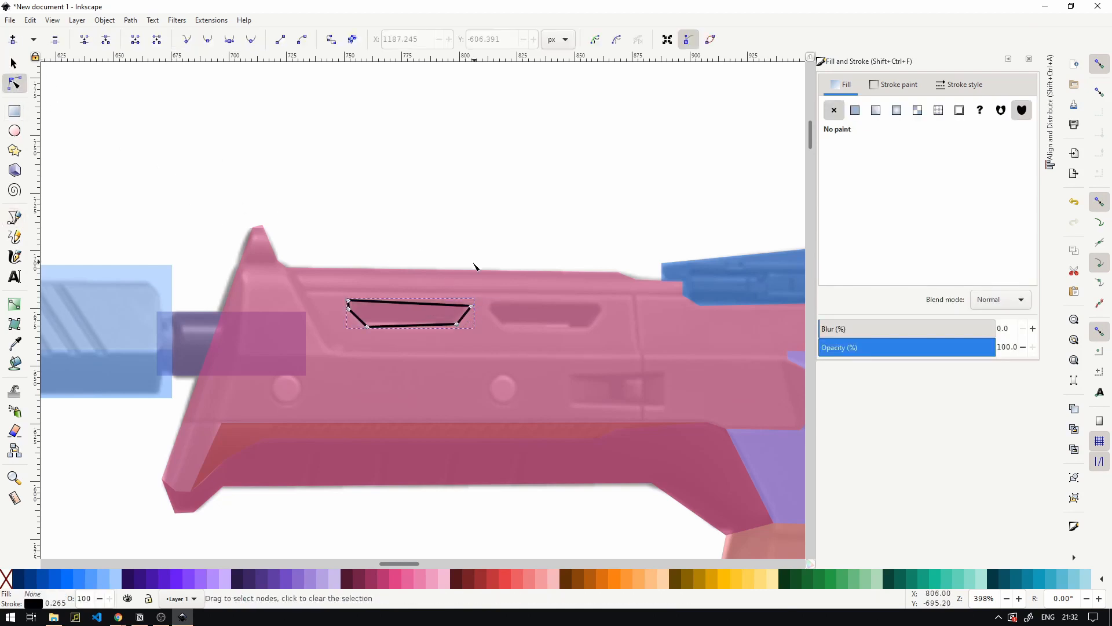
scroll(470, 313, "up", 2)
left_click_drag(470, 316, 464, 307)
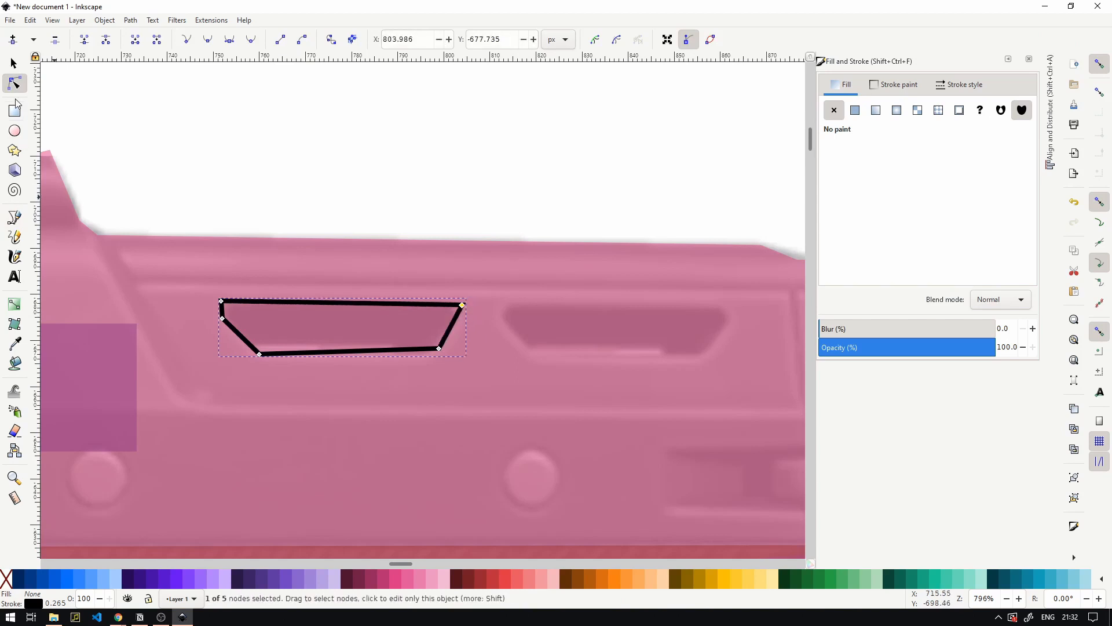
- Fill the traced front slot with dark blue 05285b and remove its outline
left_click(14, 63)
left_click(261, 302)
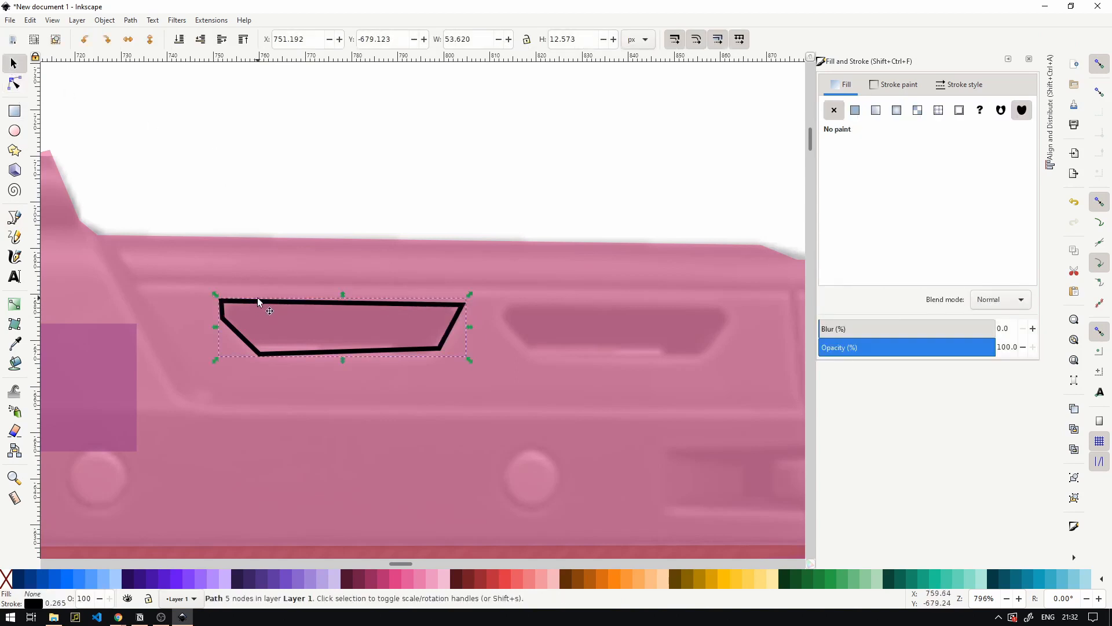
left_click(16, 580)
left_click(5, 578, "shift")
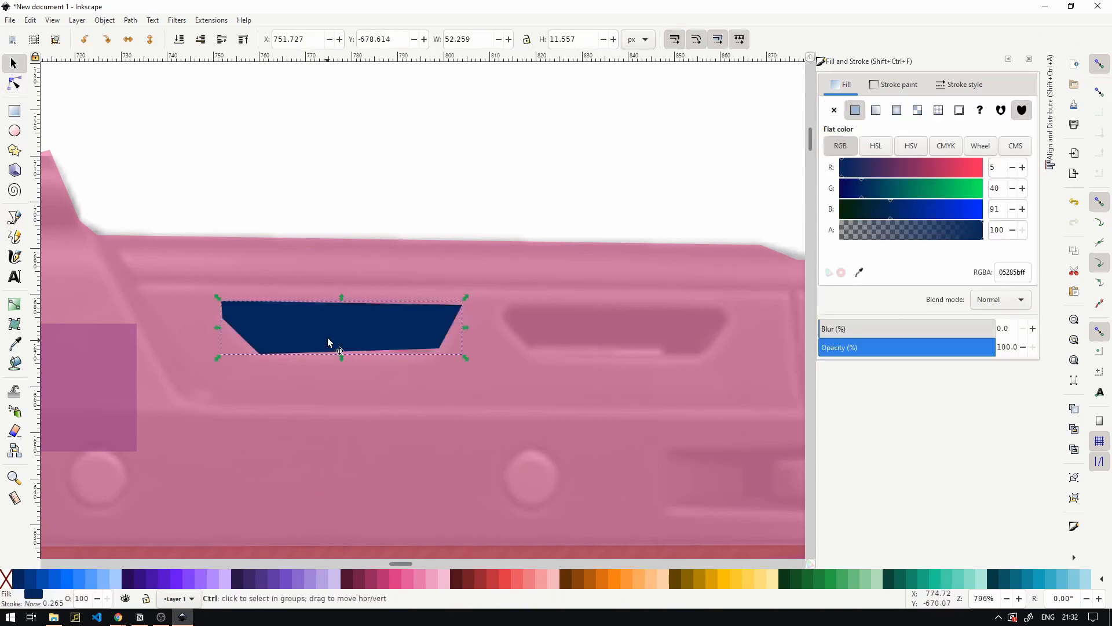
- Duplicate the dark blue slot, place the copy level with it over the rear ventilation slot, and deselect
key("ctrl+d")
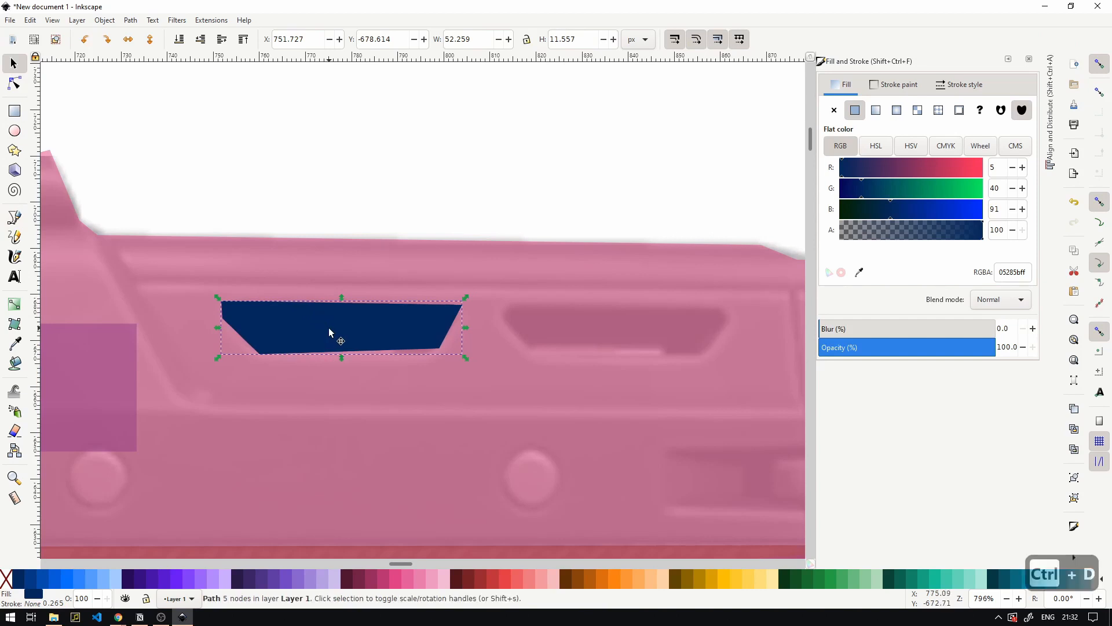
left_click_drag(342, 329, 610, 332)
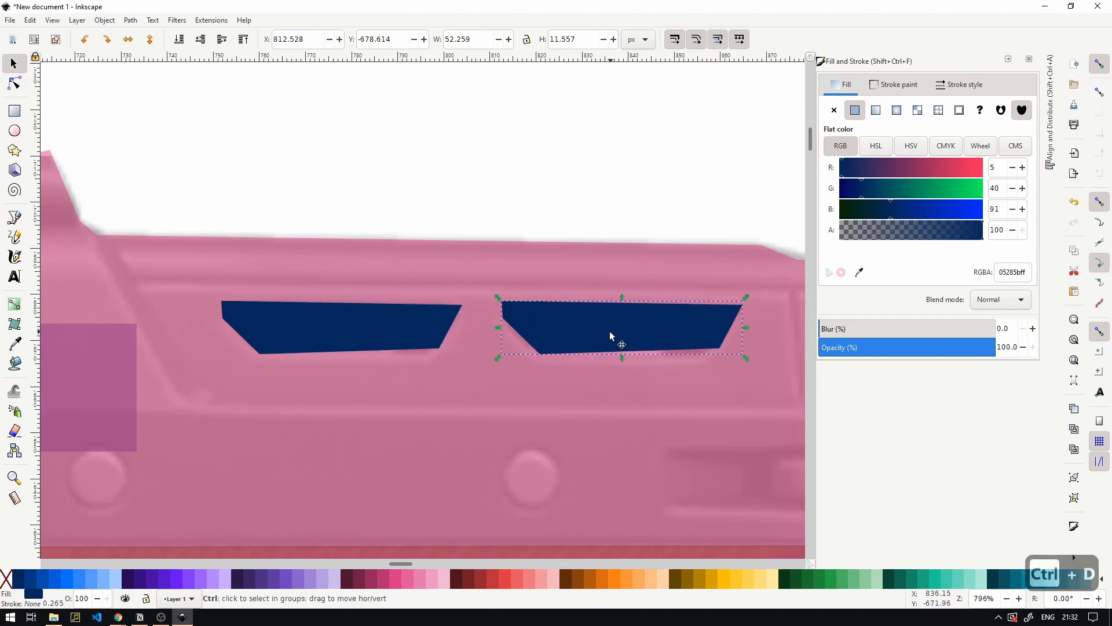
scroll(423, 339, "down", 5)
key("Escape")
- Set the light blue upper rear silencer rectangle to 100 percent opacity and recolour it purple 8100fe
scroll(423, 340, "up", 4)
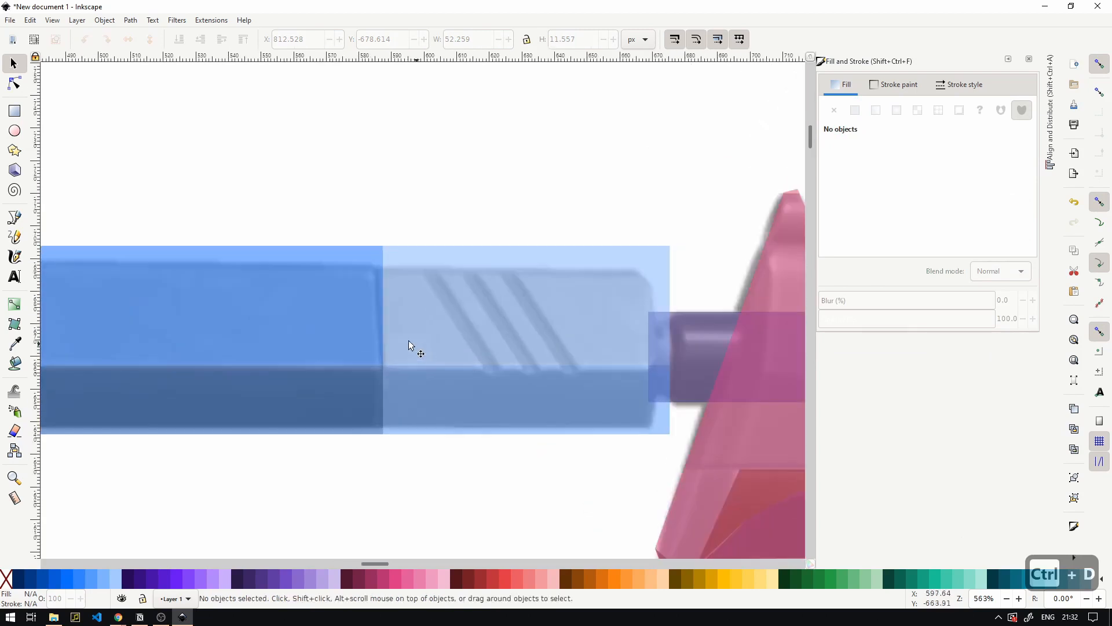
left_click(15, 113)
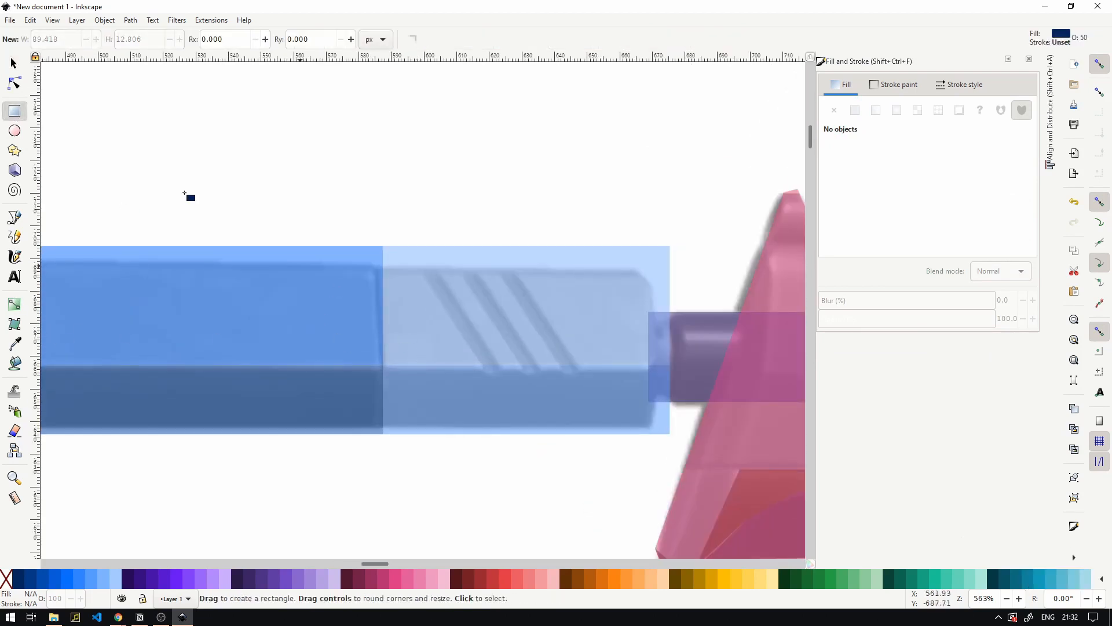
scroll(352, 300, "down", 2)
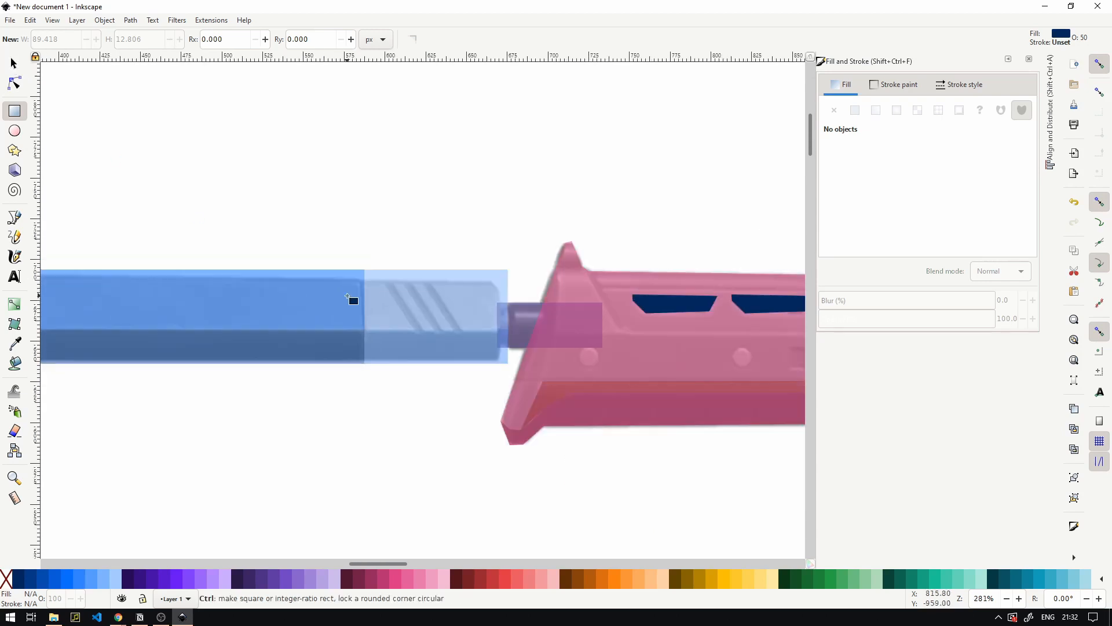
left_click(443, 297)
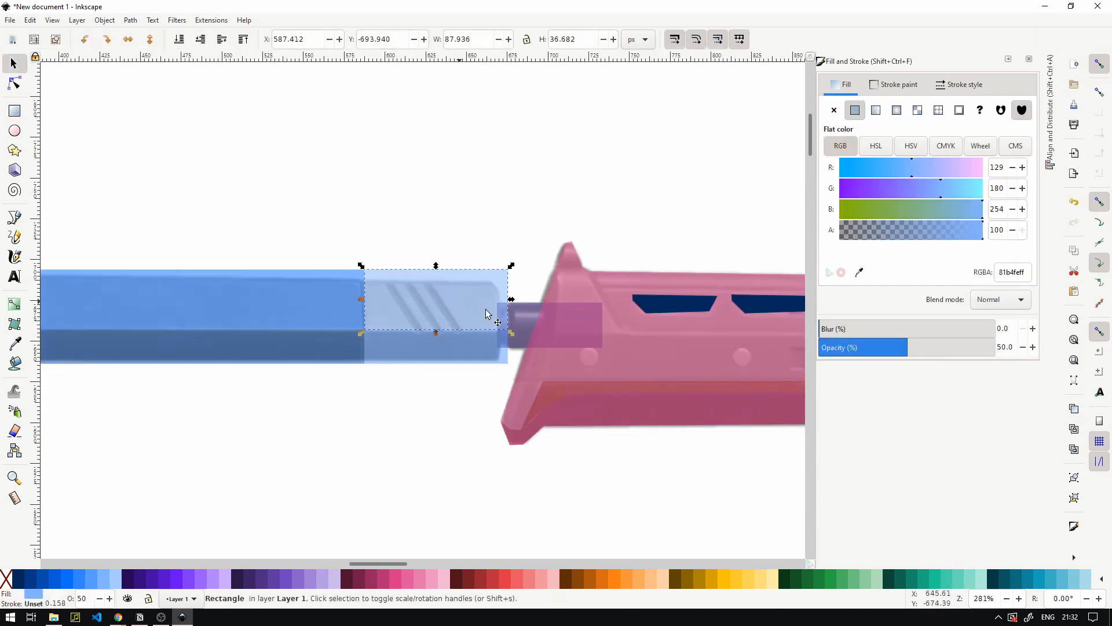
left_click_drag(902, 347, 1109, 346)
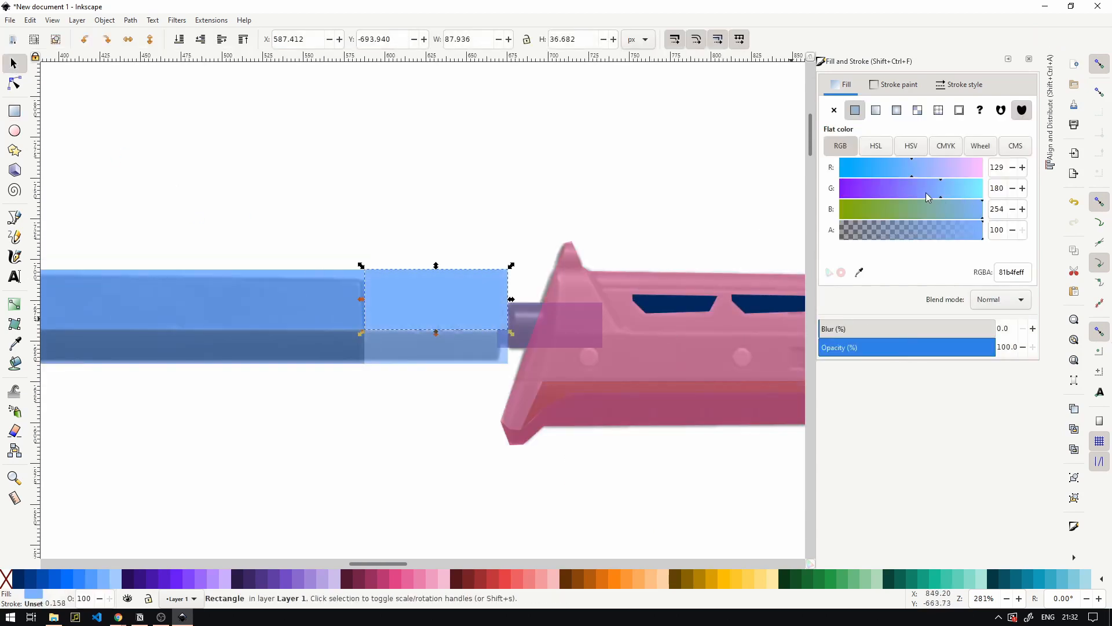
left_click_drag(926, 194, 664, 209)
key("Escape")
scroll(456, 294, "up", 2)
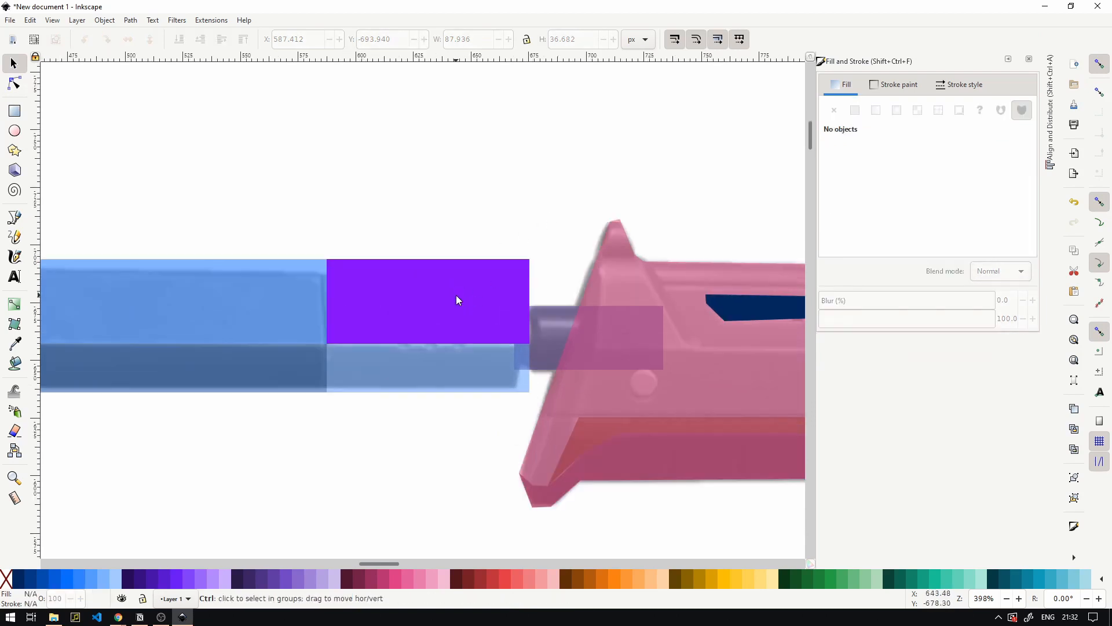
- Draw a narrow rectangle about 4.5 by 51.6 px on the reference silencer and rotate it to the slant of the diagonal grooves
key("r")
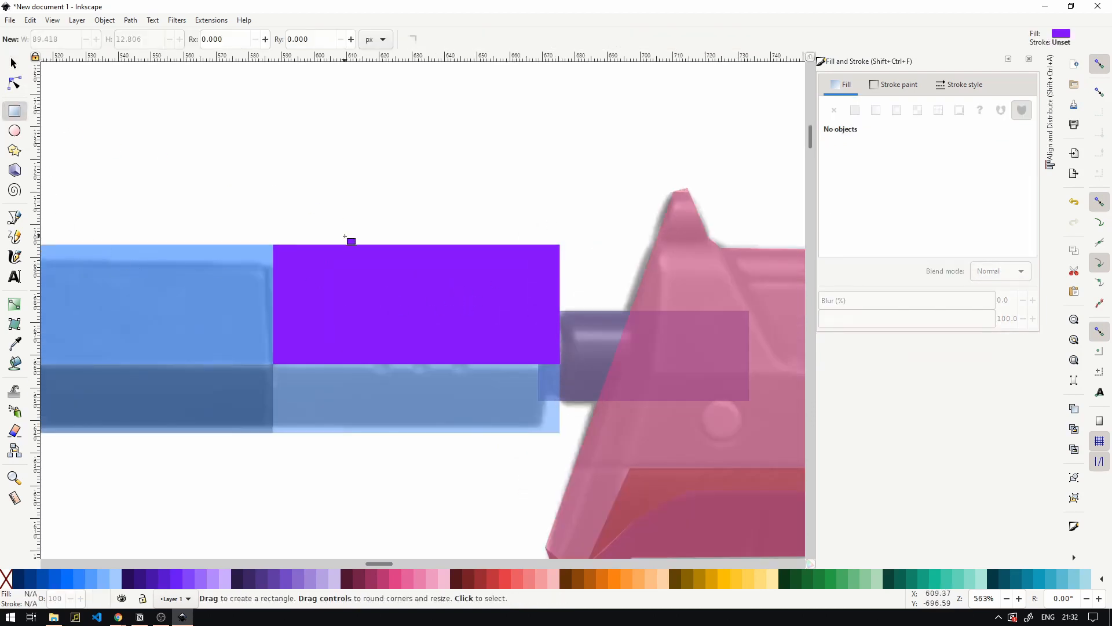
scroll(315, 241, "down", 5)
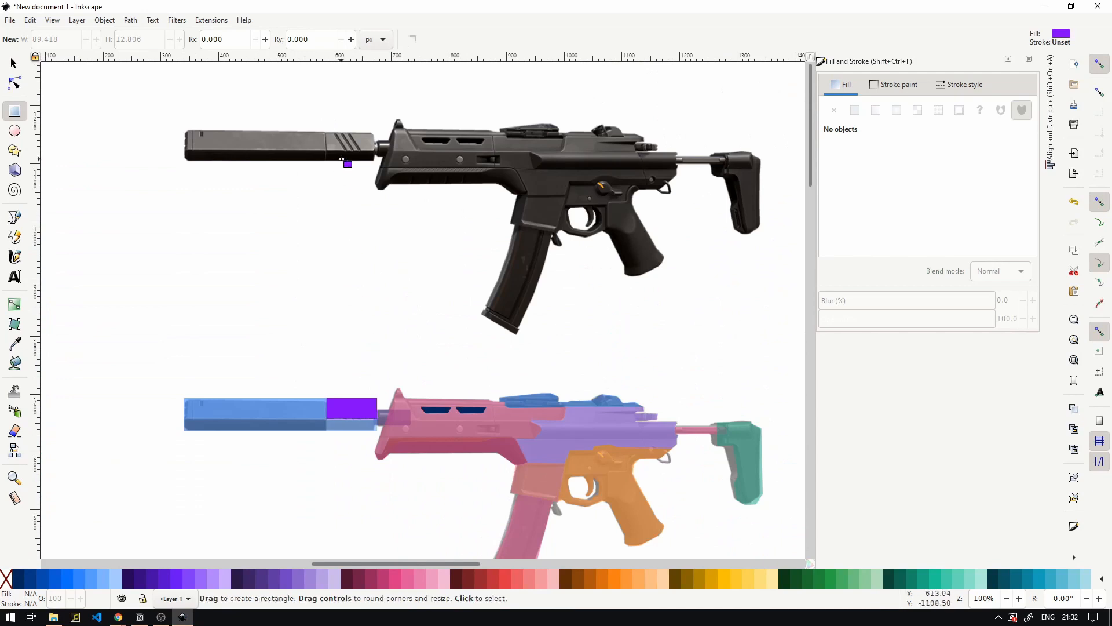
scroll(351, 169, "up", 6)
left_click_drag(328, 150, 348, 388)
left_click(16, 62)
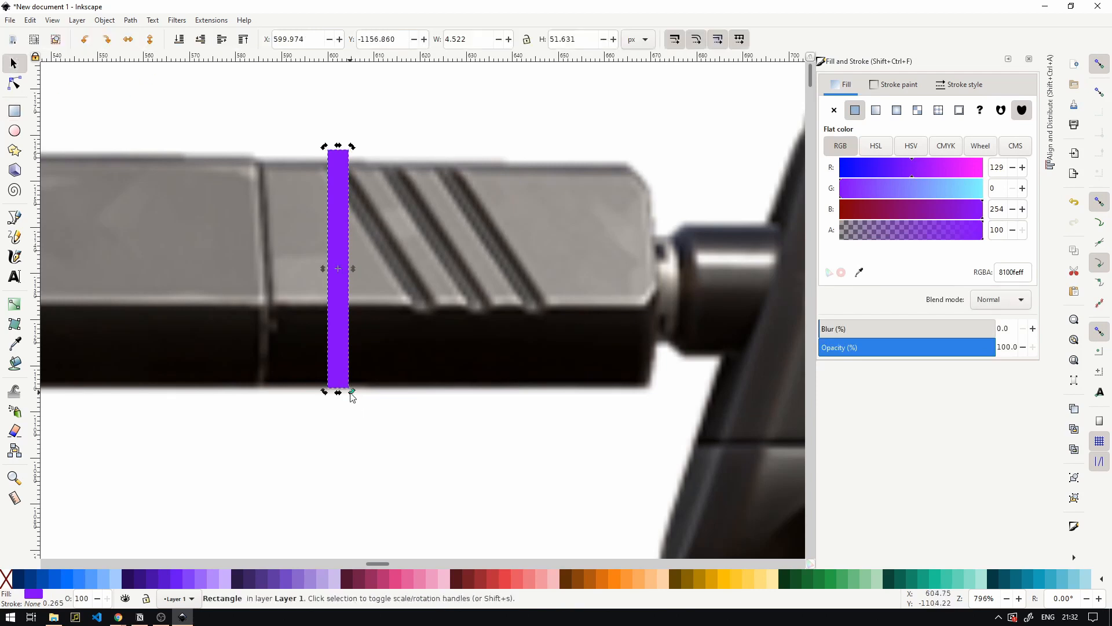
left_click_drag(348, 390, 415, 299)
- Move the slanted strip down onto the blocked-out silencer's purple section and fill it with amber ffc107
scroll(414, 294, "down", 4, "ctrl")
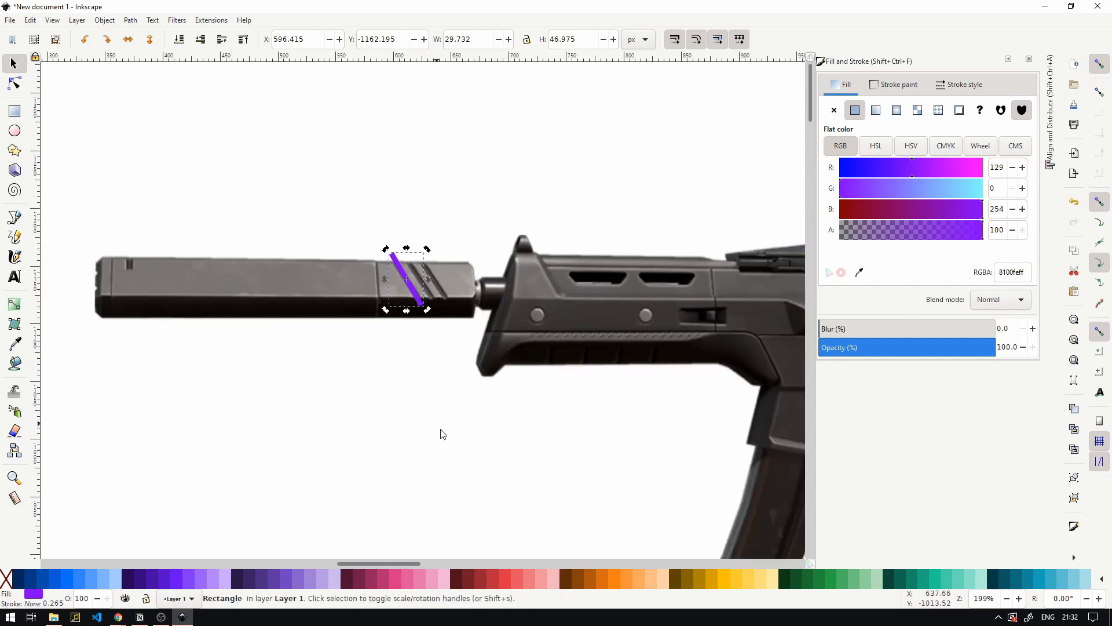
scroll(398, 167, "down", 6)
left_click_drag(425, 113, 416, 485)
left_click(720, 576)
scroll(472, 539, "up", 2, "ctrl")
- Set the purple silencer rectangle's opacity to 68.3 percent and deselect it
left_click(416, 484, "alt")
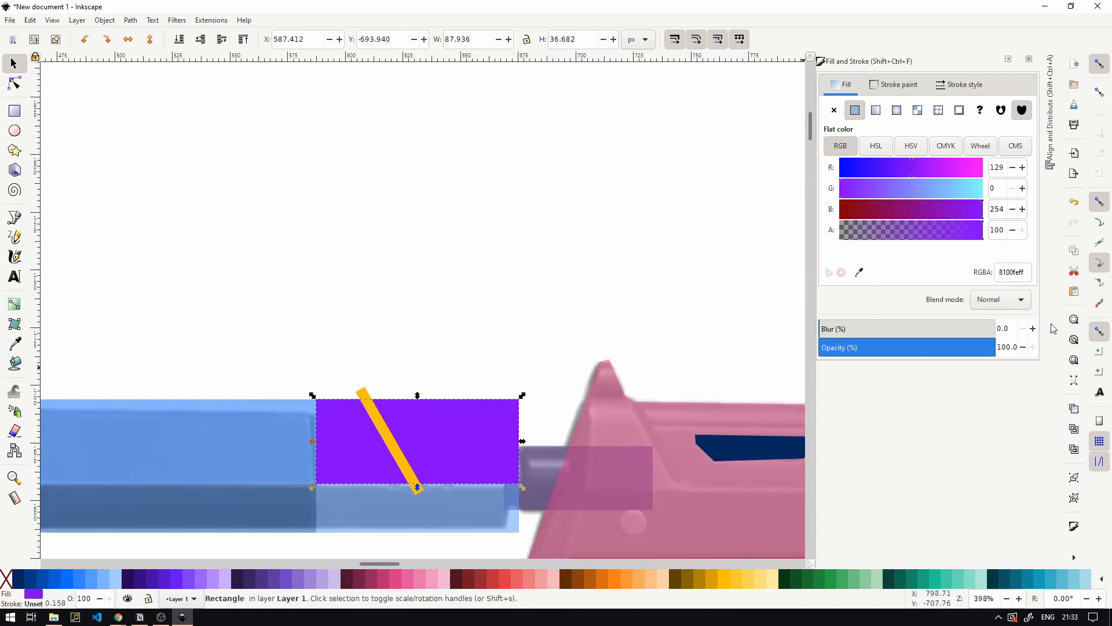
left_click_drag(961, 350, 939, 348)
left_click(502, 366)
- Align the amber strip with the first diagonal groove and enlarge it to about 60 px tall so it extends past the purple rectangle
left_click(406, 475)
left_click_drag(405, 475, 384, 482)
scroll(384, 483, "up", 2, "ctrl")
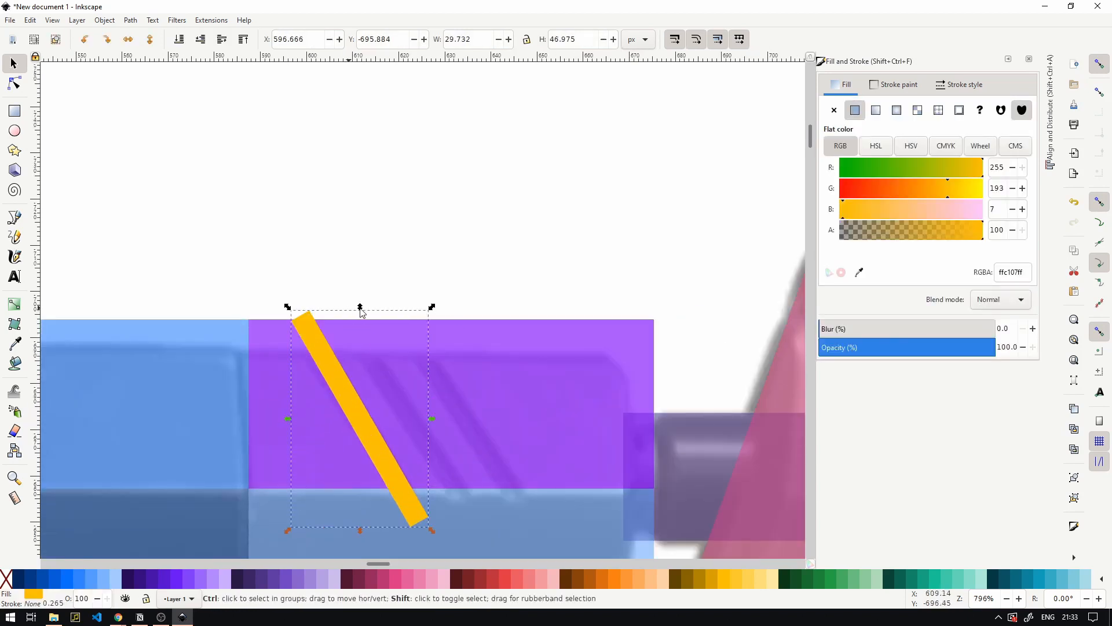
left_click_drag(361, 309, 366, 291)
- Duplicate the amber strip twice, placing the copies over the other two diagonal grooves of the silencer
key("ctrl+d")
left_click_drag(372, 462, 485, 470)
key("ctrl+d")
left_click(539, 290)
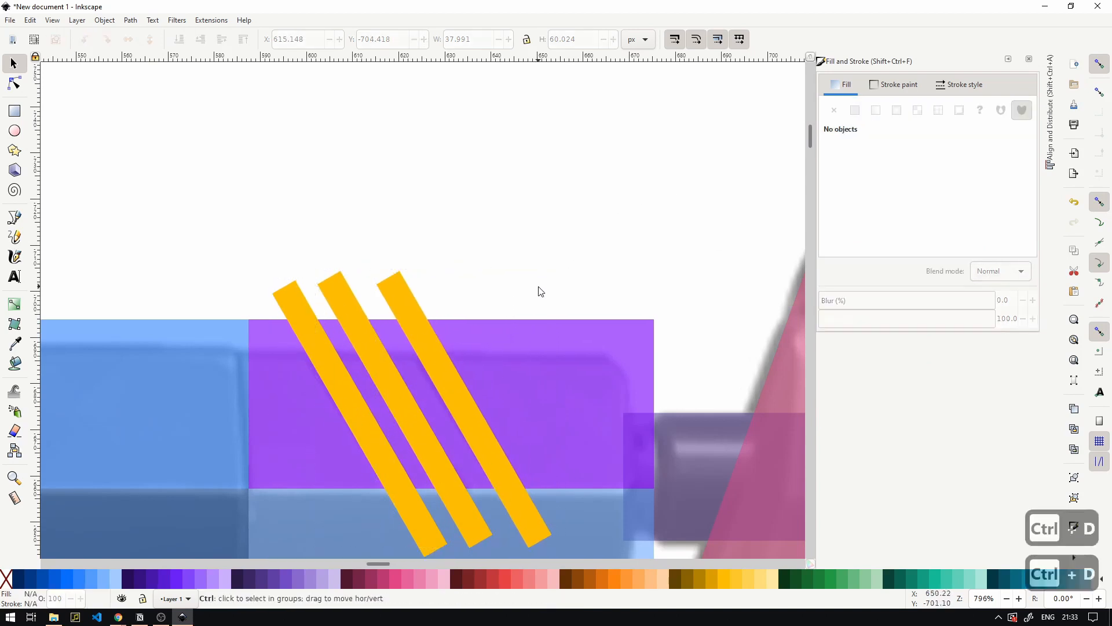
scroll(541, 284, "down", 2)
mouse_move(567, 322)
left_mouse_down()
mouse_move(581, 203)
mouse_move(551, 311)
left_mouse_up()
key("ctrl+z")
- Select all three amber strips and distribute their centres evenly in the horizontal direction
scroll(497, 353, "up", 1)
left_click(497, 355)
left_click(452, 351, "shift")
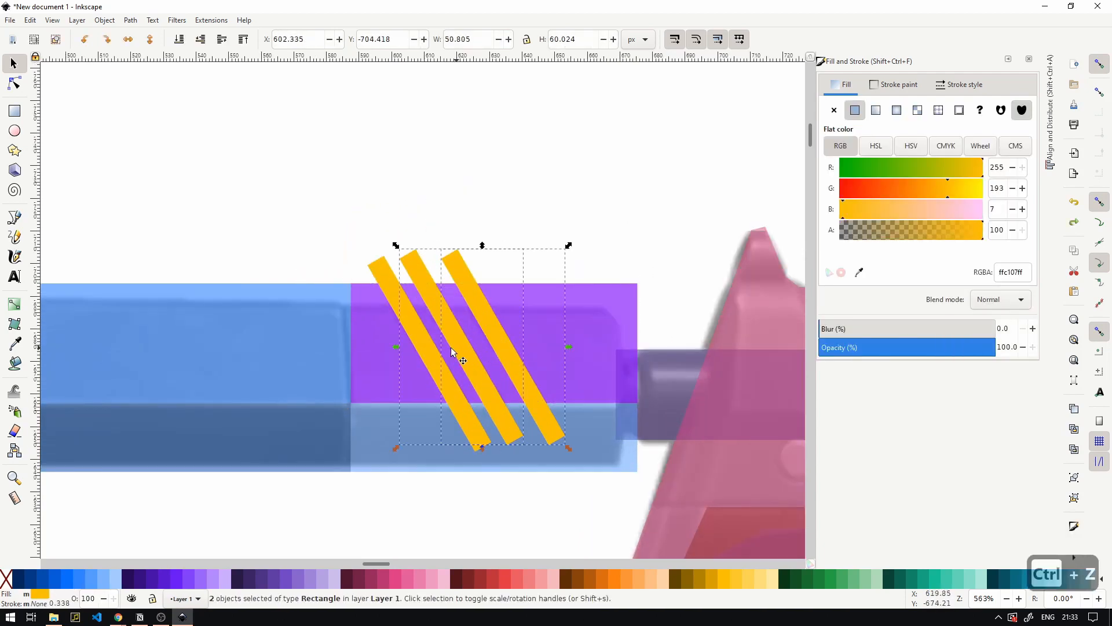
left_click(579, 226)
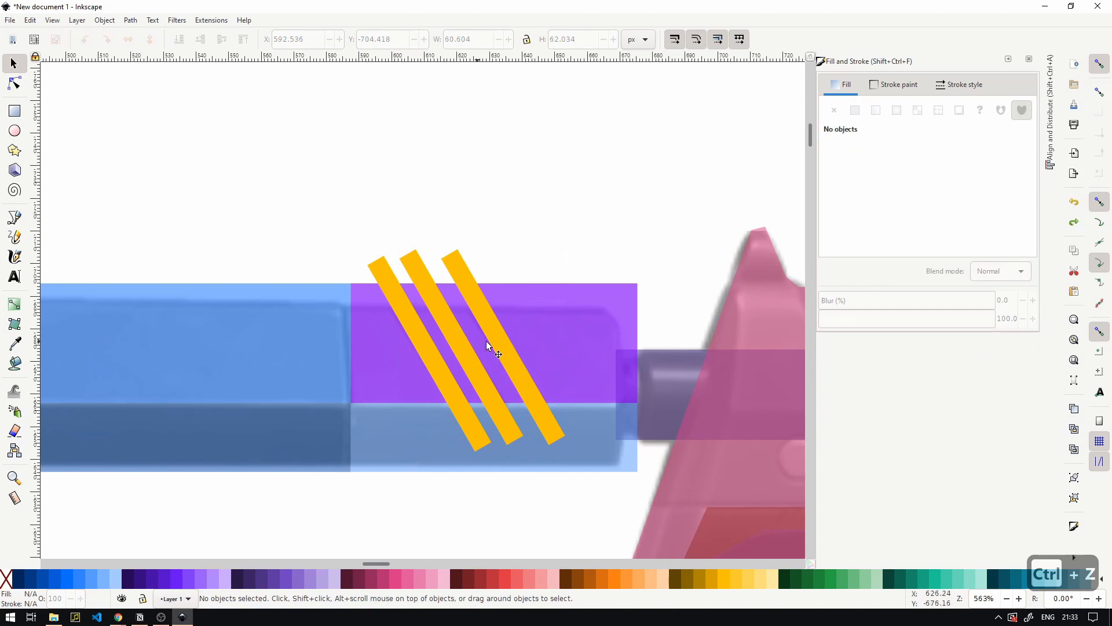
left_click(498, 341)
left_click(458, 343, "shift")
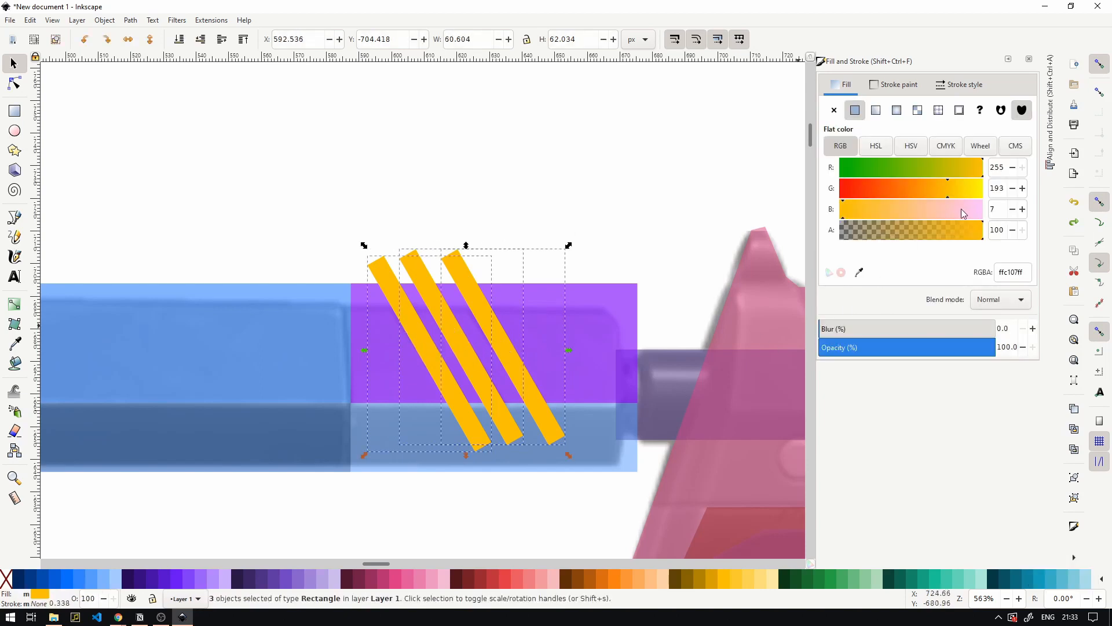
left_click(1048, 156)
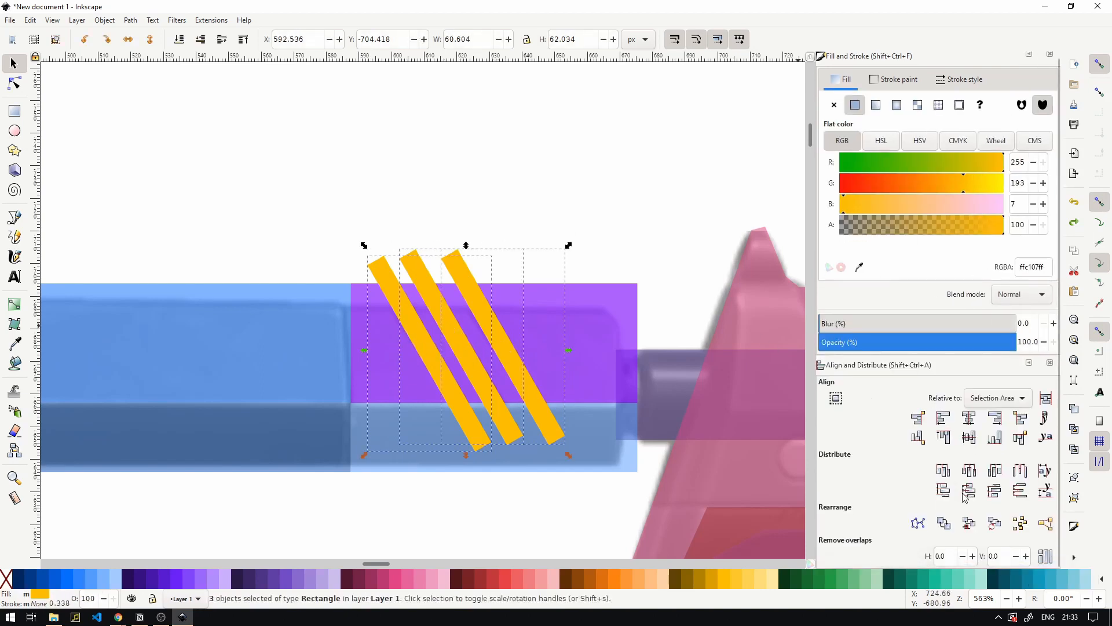
left_click(972, 474)
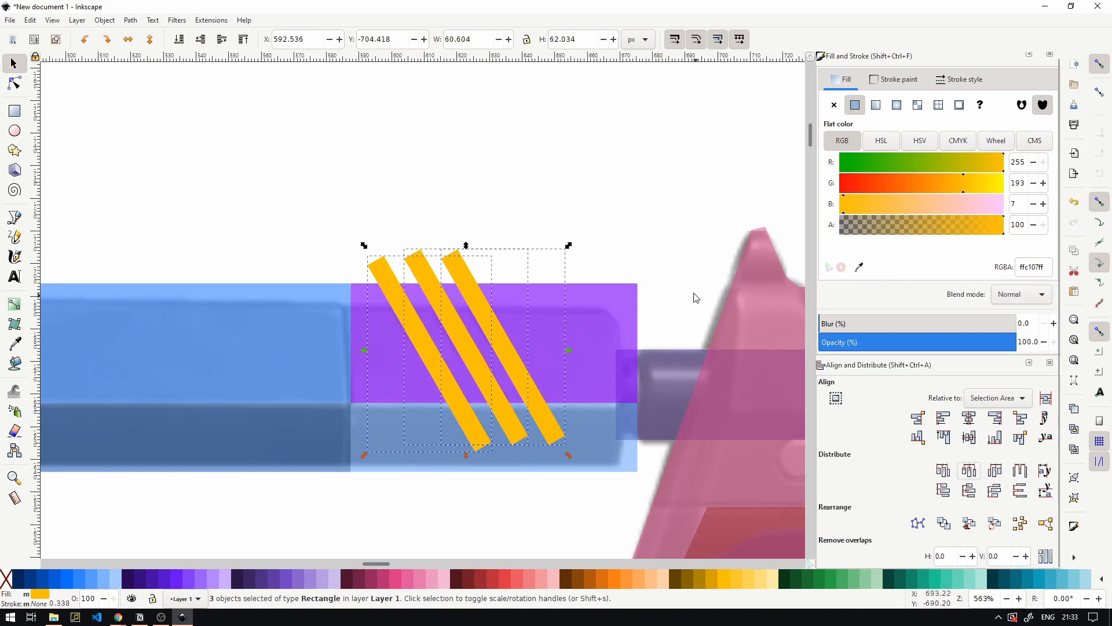
- Try a dark-outlined duplicate of the purple silencer rectangle over the strips, compare how they overlap it, and delete the duplicate
left_click(663, 262)
left_click(622, 321)
key("ctrl+d")
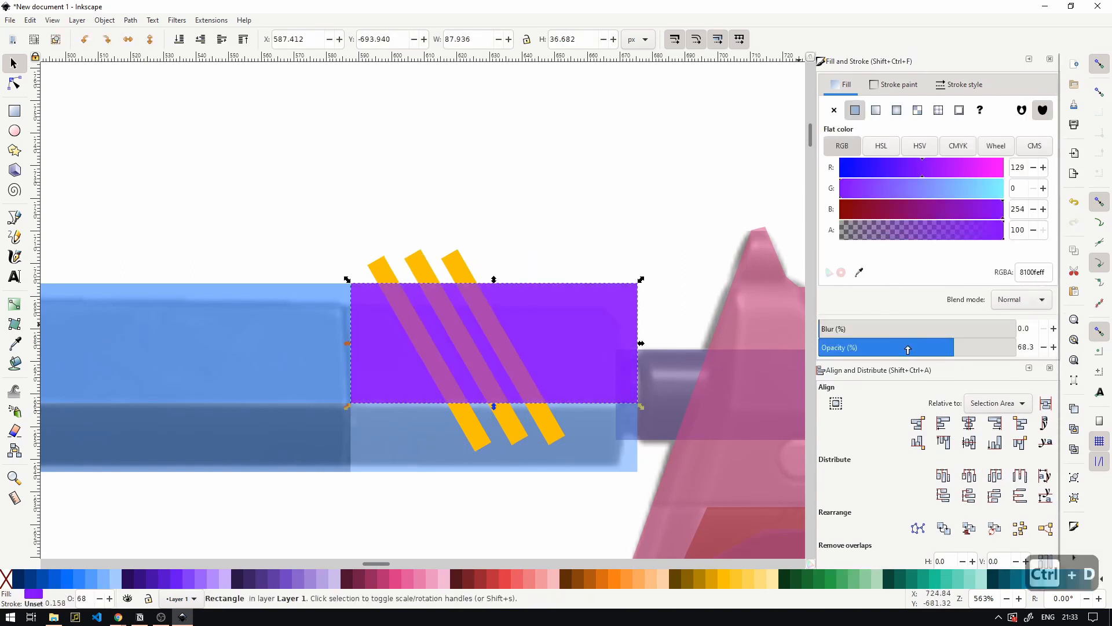
left_click(235, 581, "shift")
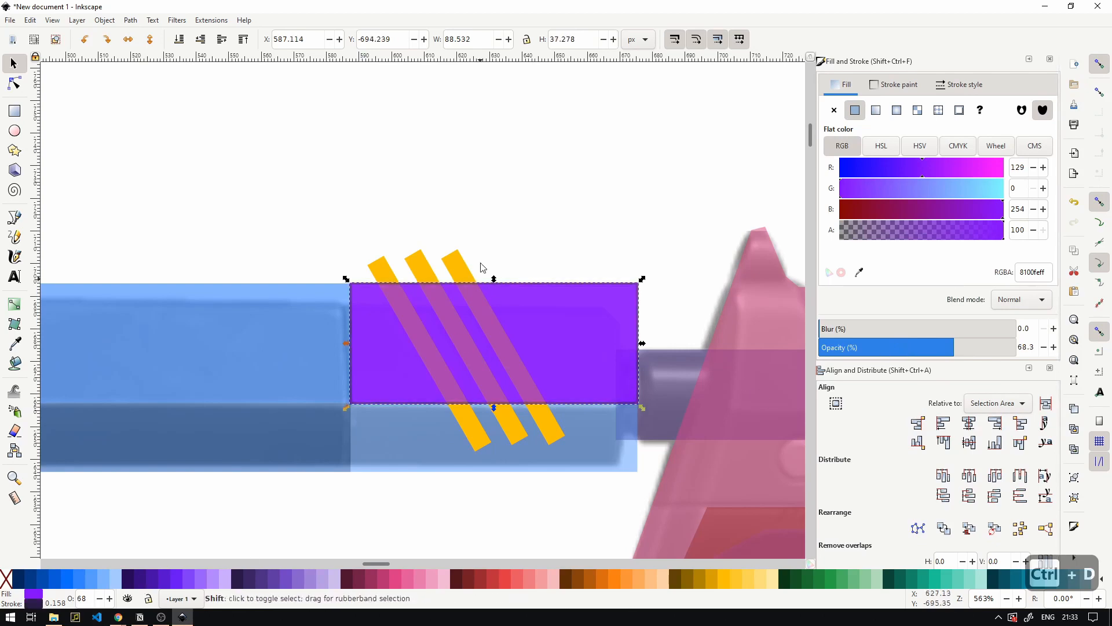
scroll(437, 288, "up", 2)
left_click(336, 255)
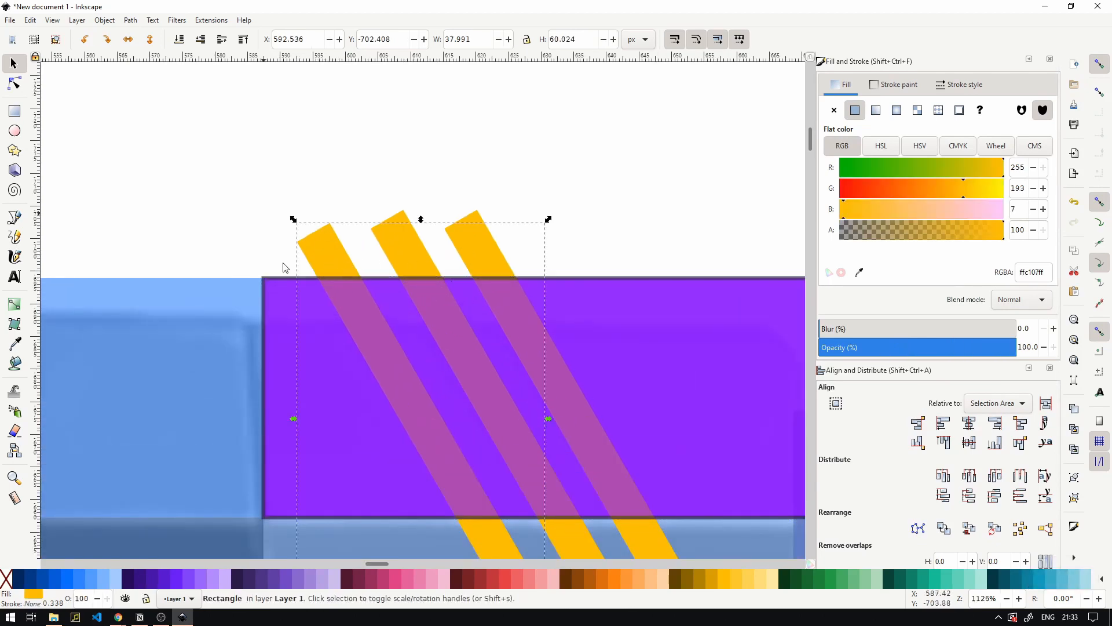
scroll(405, 292, "down", 5)
scroll(487, 170, "right", 2)
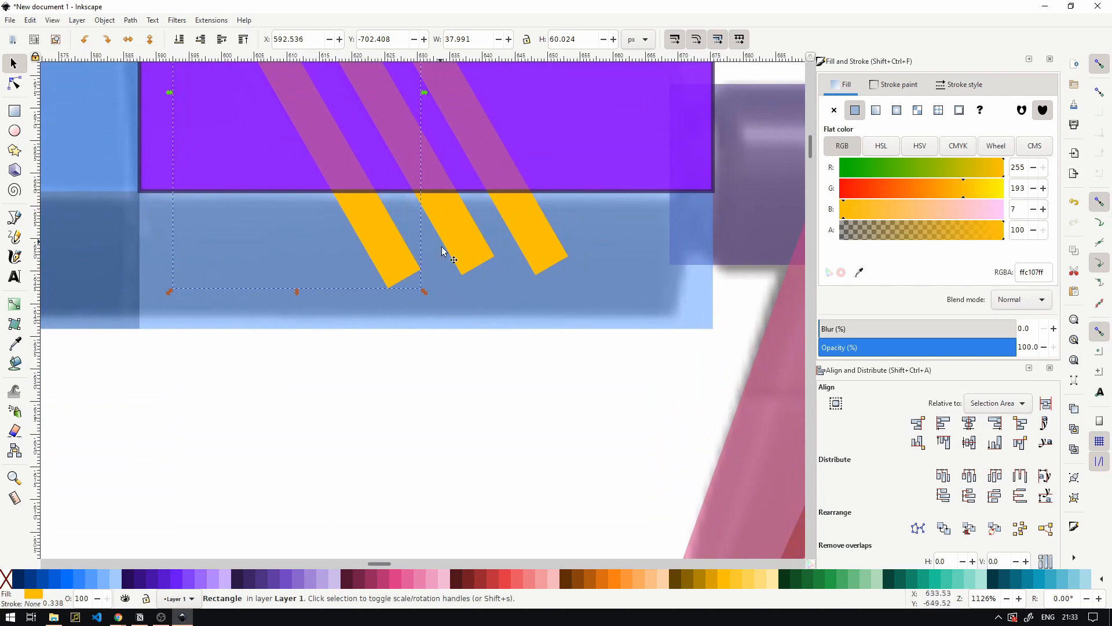
scroll(453, 267, "down", 4)
scroll(437, 285, "up", 3)
scroll(431, 273, "up", 3)
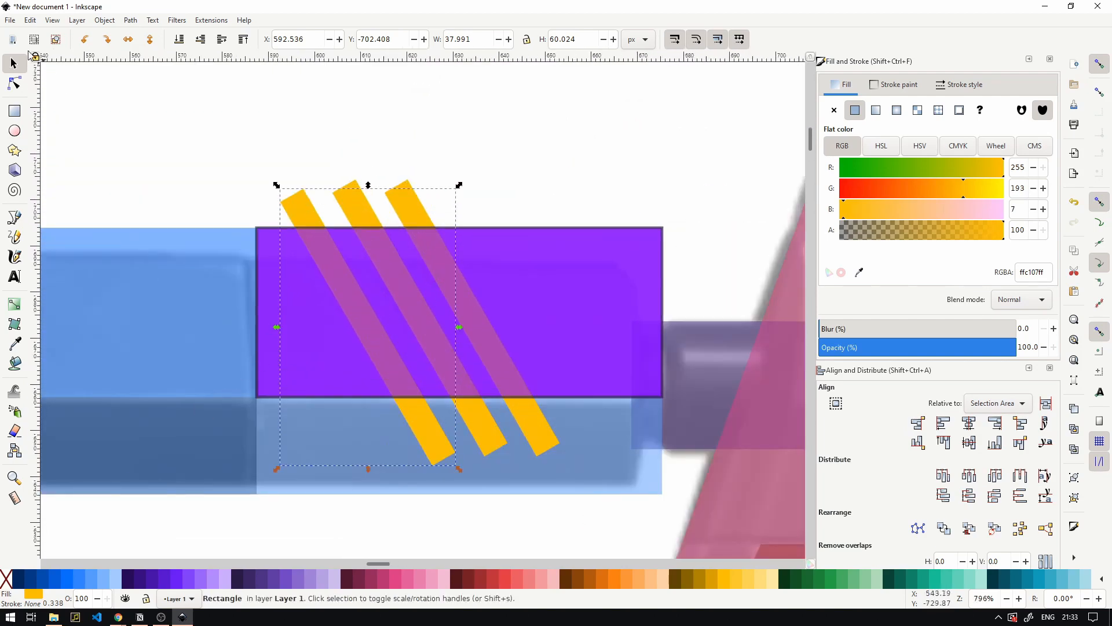
left_click(621, 316)
key("Delete")
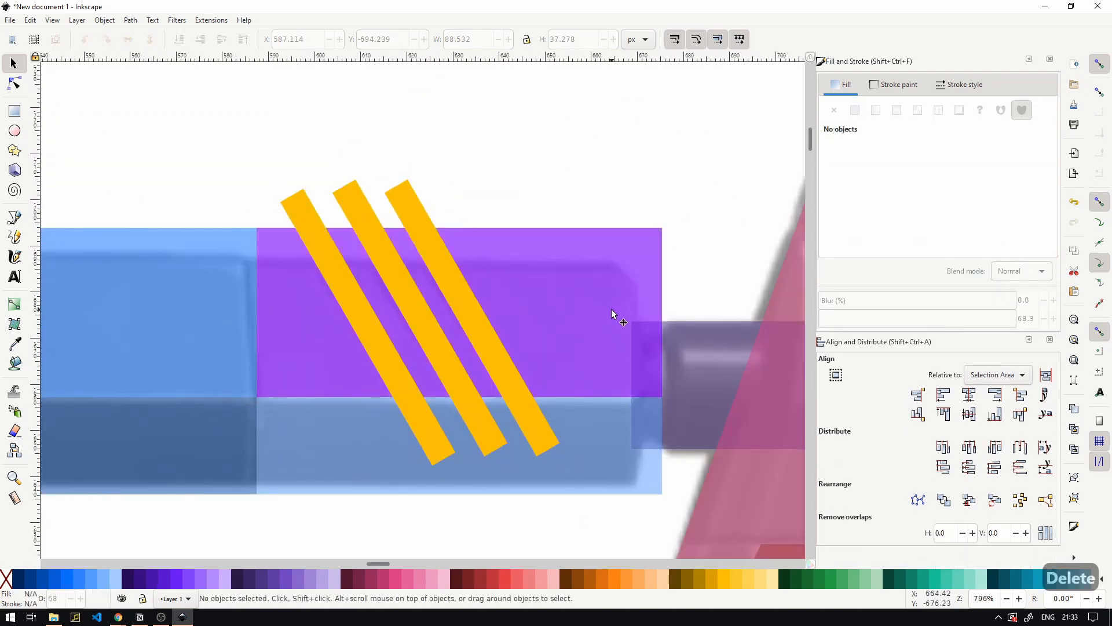
left_click(611, 309)
left_click_drag(607, 307, 662, 209)
key("ctrl+z")
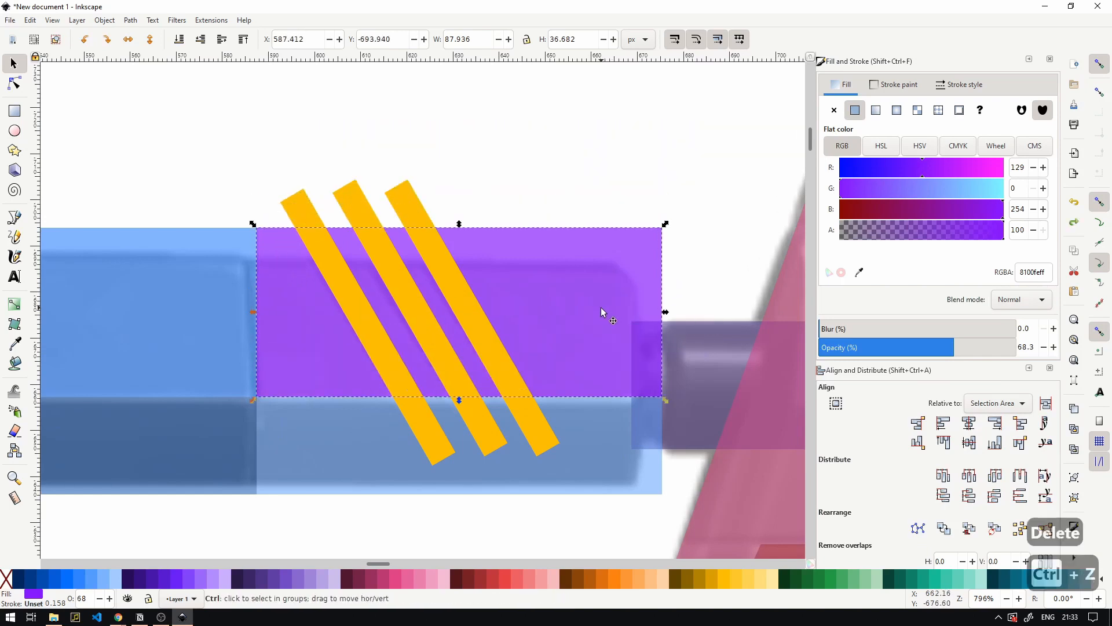
- Duplicate the purple silencer rectangle in place so that the copy covers the amber strips
key("ctrl+d")
left_click_drag(589, 339, 579, 146)
key("ctrl+z")
key("ctrl+d")
left_click_drag(583, 333, 548, 357)
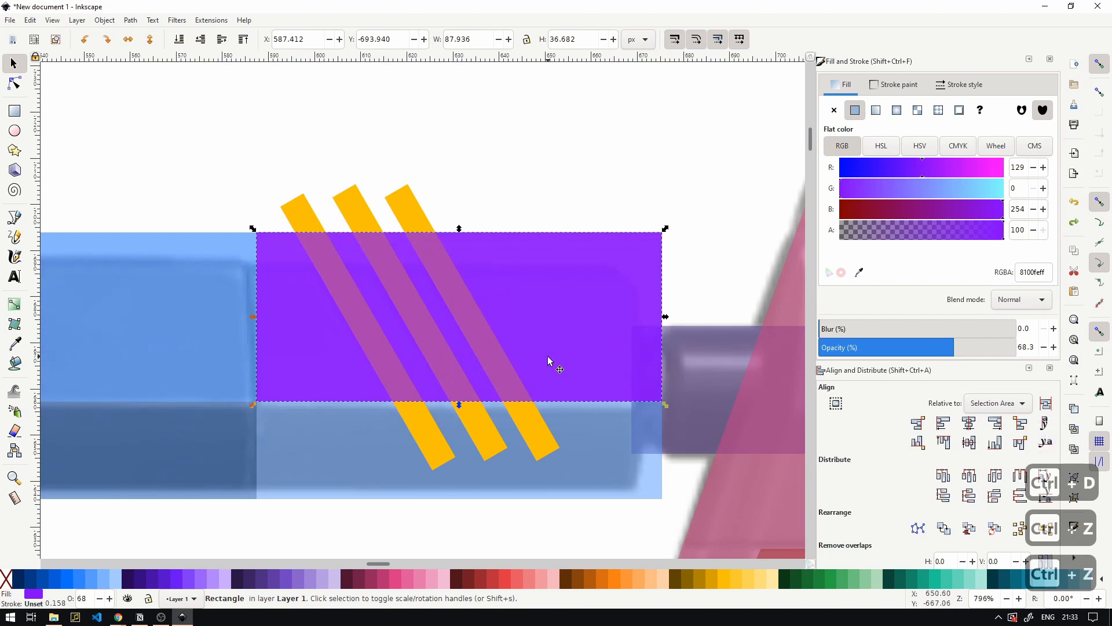
- Select the three amber strips on the silencer and group them
left_click(300, 219)
left_click(362, 218, "shift")
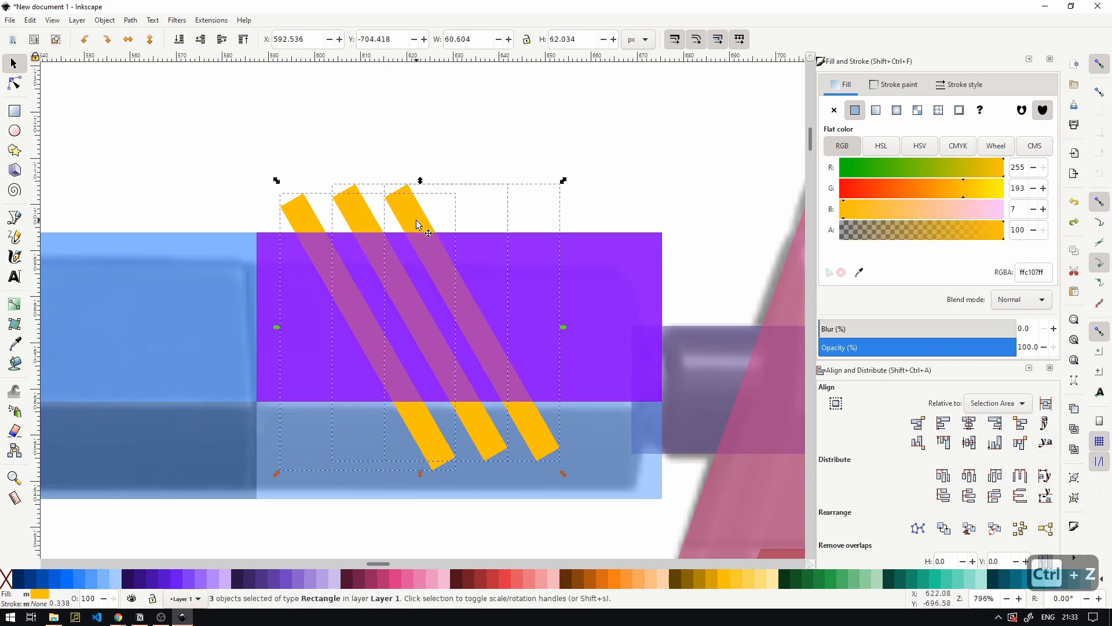
right_click(413, 223)
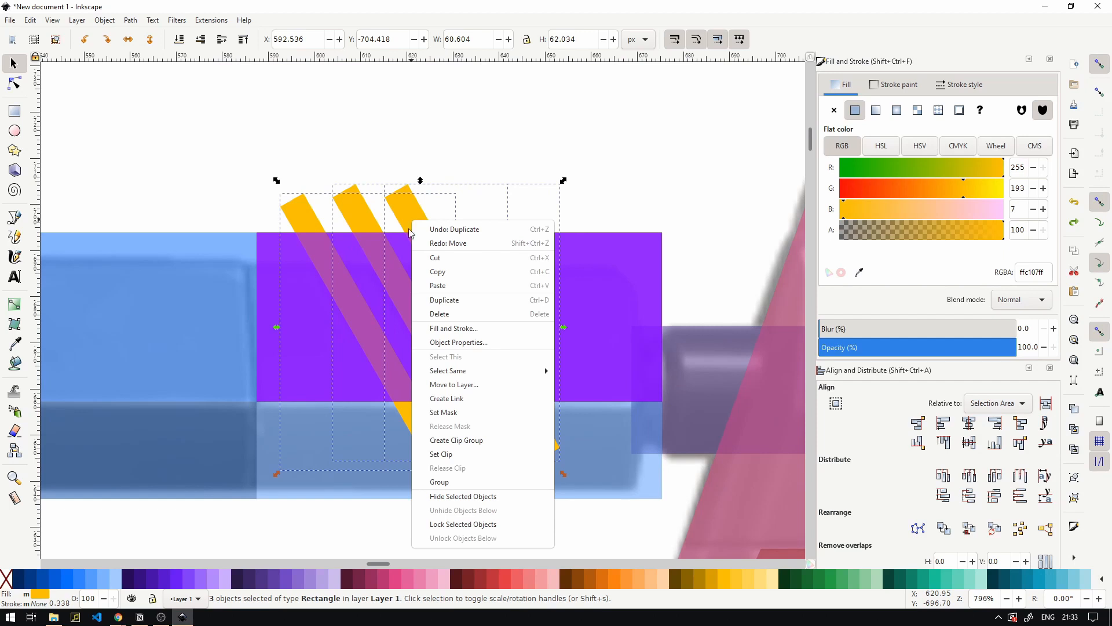
left_click(435, 482)
- Clip the amber strip group with the duplicated purple rectangle, trimming the grooves to the silencer section's height
left_click(616, 315)
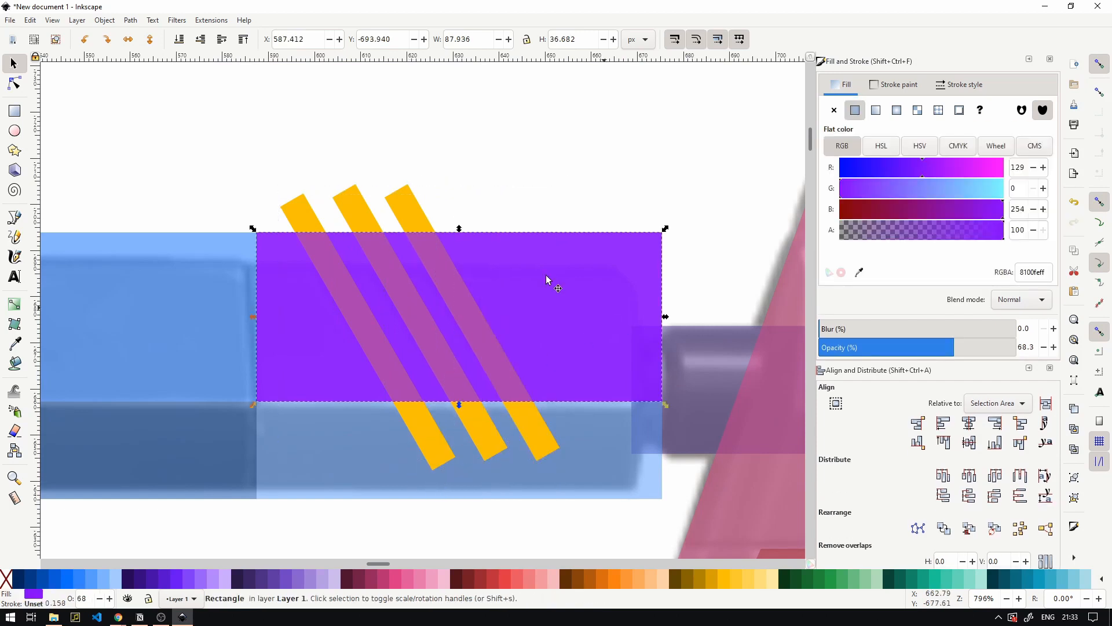
left_click_drag(520, 324, 514, 289)
key("ctrl+z")
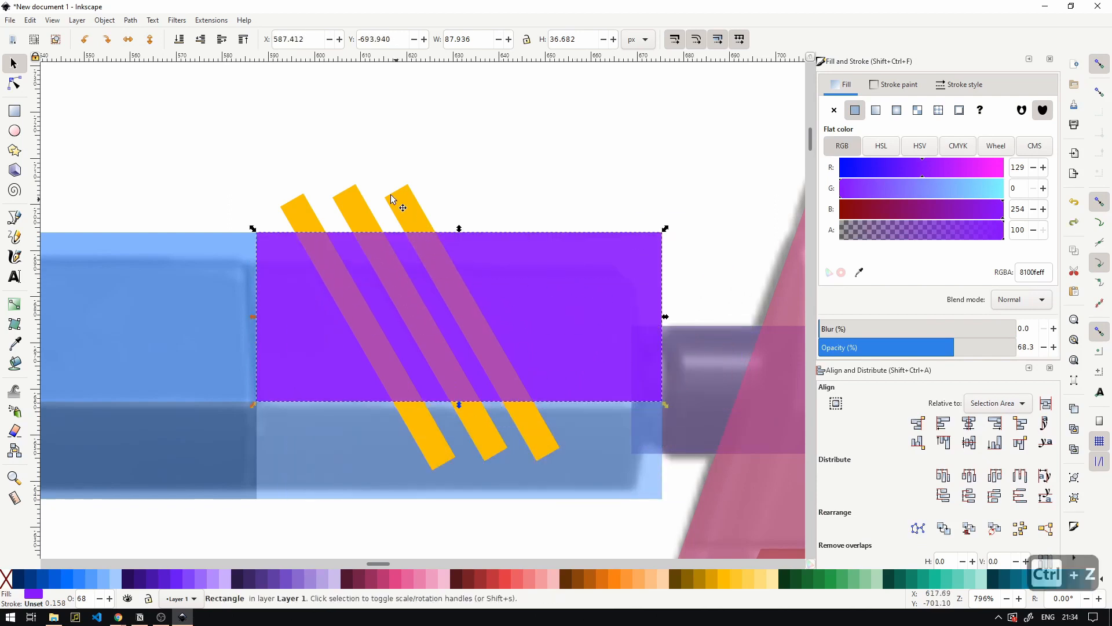
left_click(410, 214, "shift")
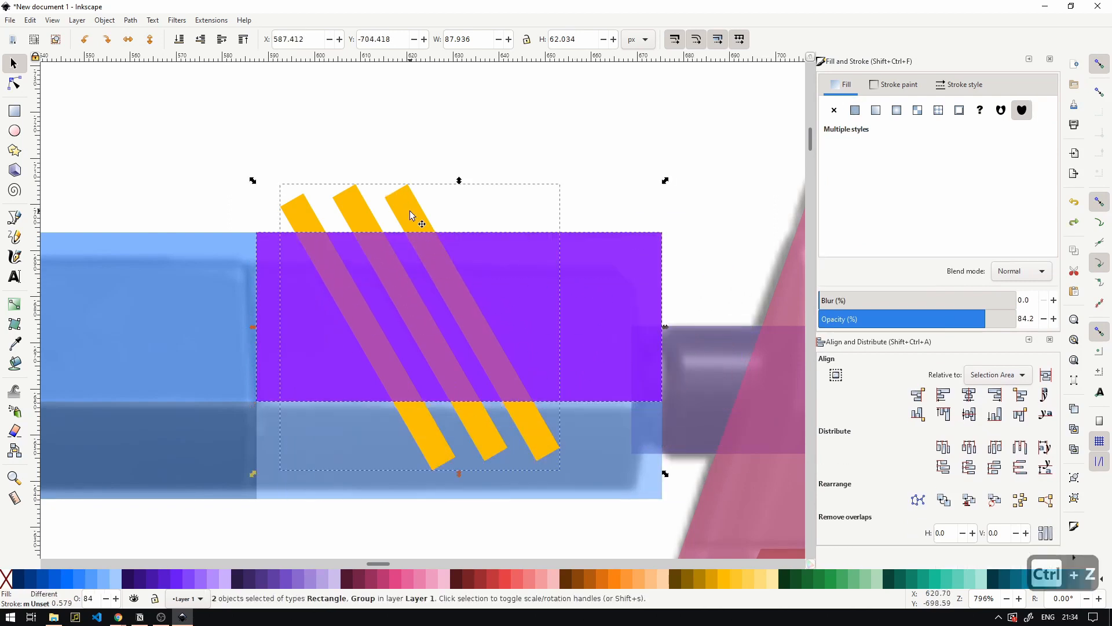
left_click(105, 21)
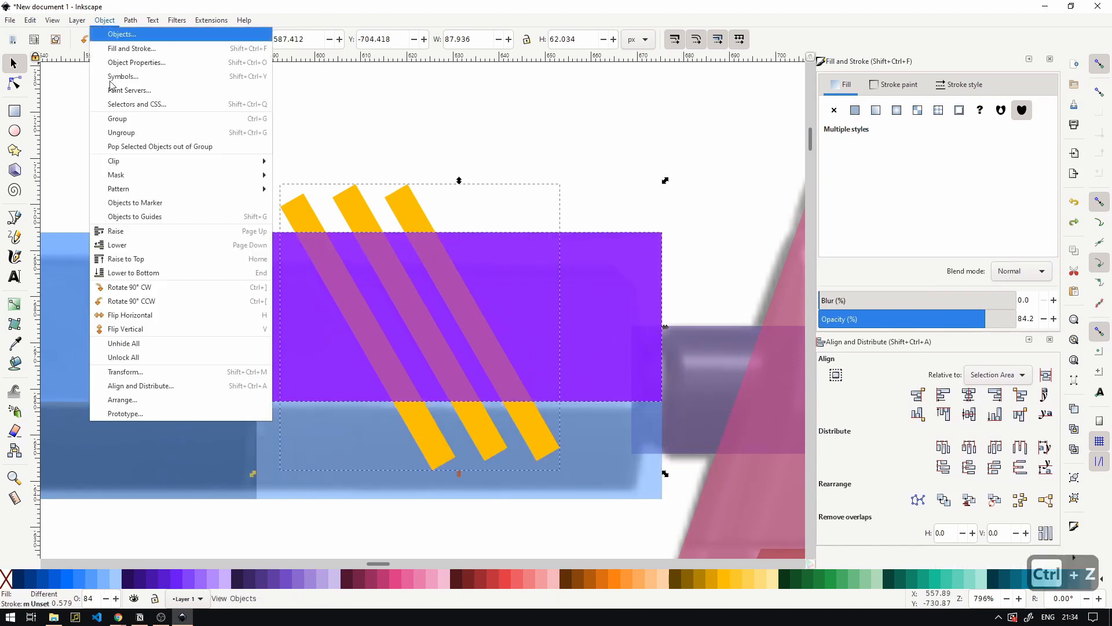
mouse_move(139, 161)
left_click(302, 160)
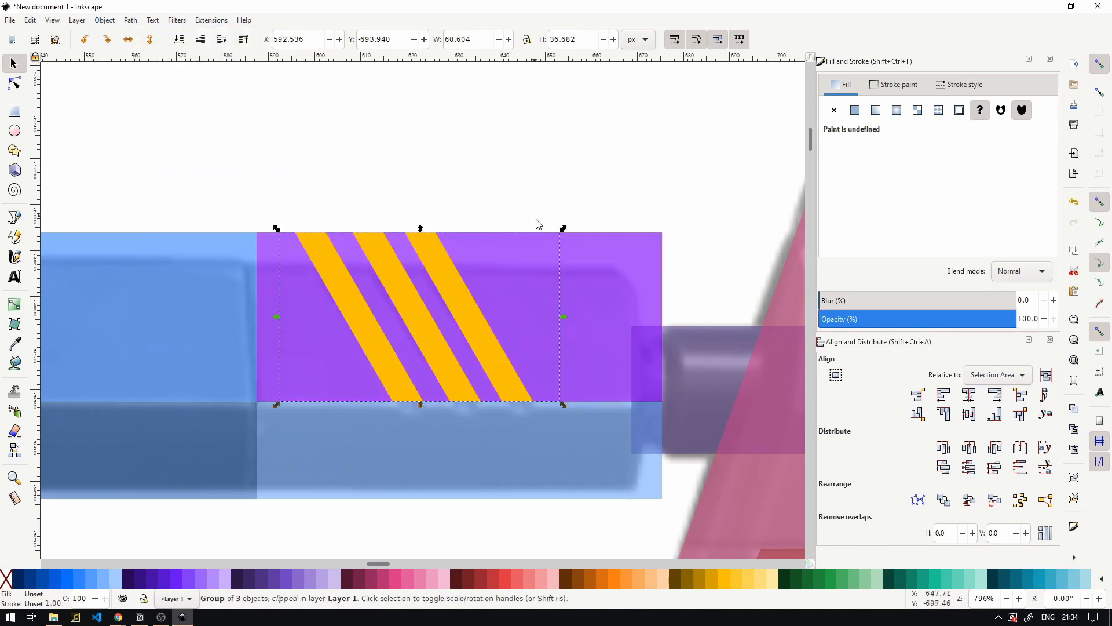
left_click(524, 188)
left_click(422, 299)
- Compare the coloured gun shapes with the dark reference image above them
scroll(527, 259, "down", 4, "ctrl")
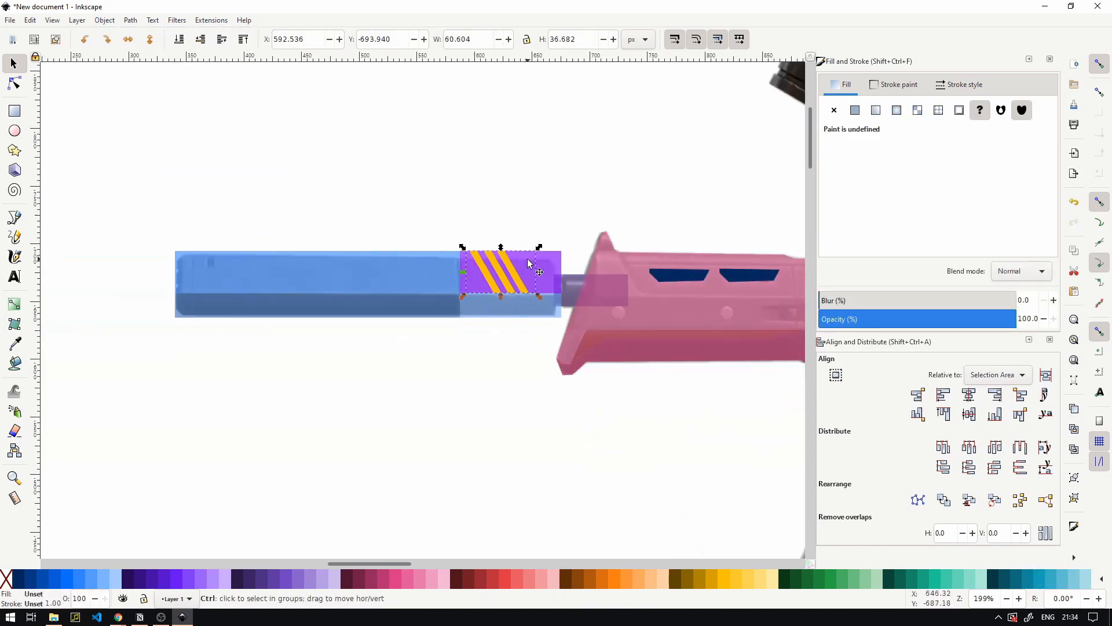
scroll(610, 280, "down", 1, "ctrl")
scroll(581, 283, "up", 1, "ctrl")
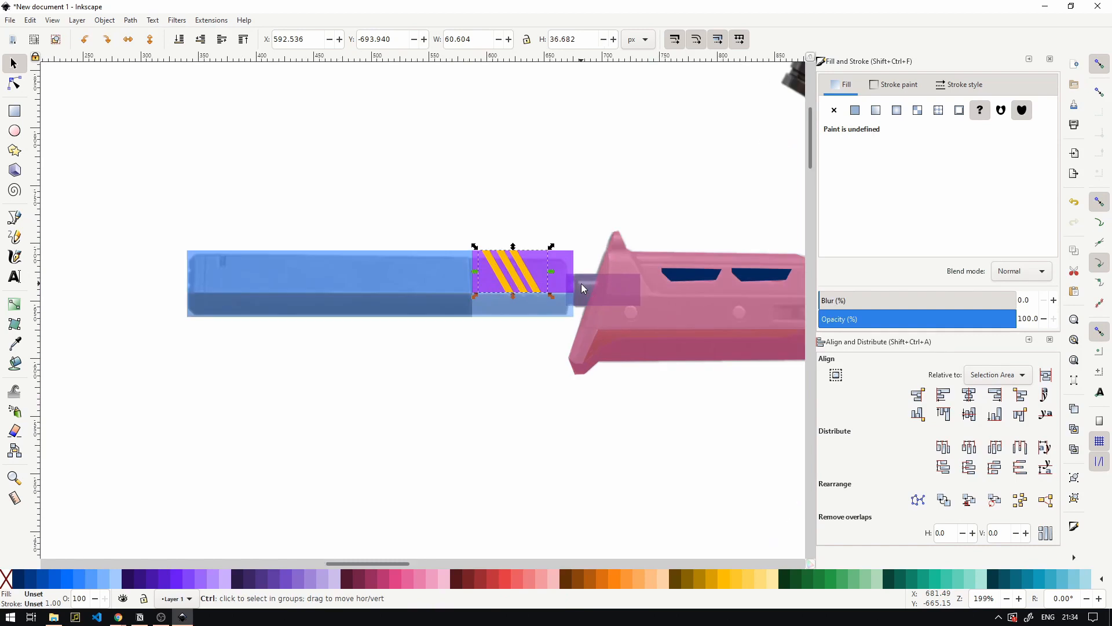
left_click_drag(801, 343, 406, 274)
scroll(407, 277, "down", 4, "ctrl")
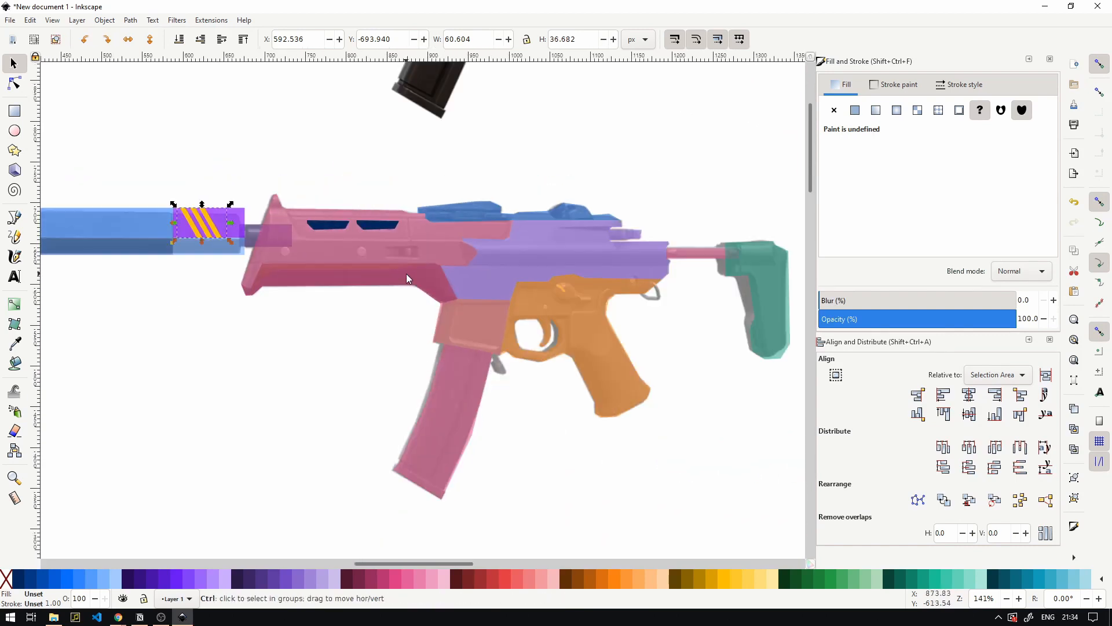
left_click(362, 231)
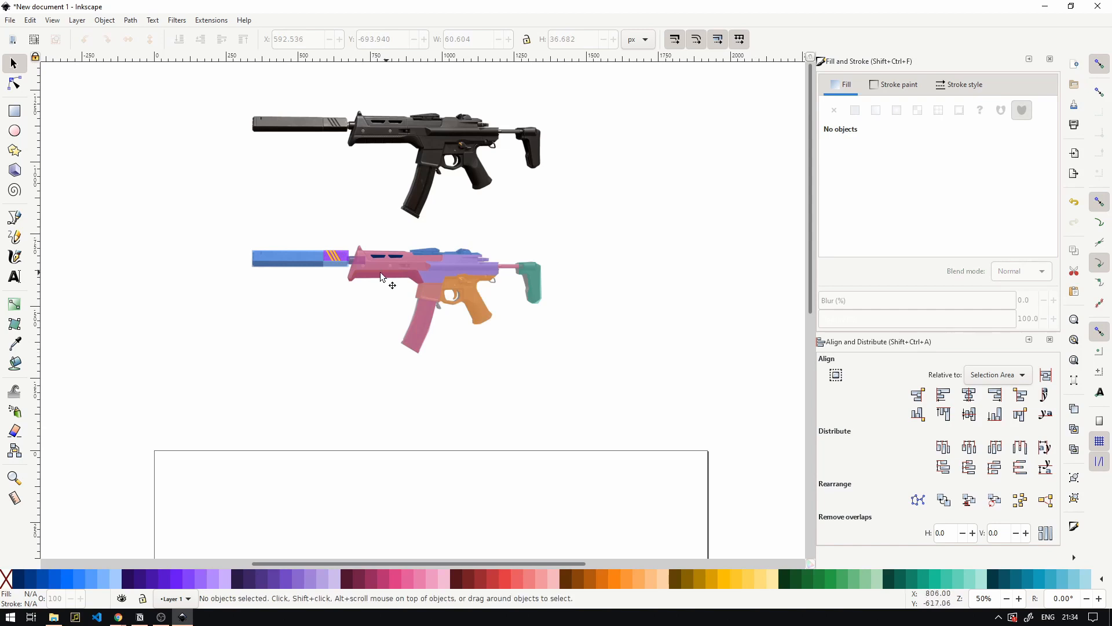
scroll(360, 272, "up", 3, "ctrl")
left_click_drag(363, 268, 363, 369)
scroll(370, 352, "down", 1, "ctrl")
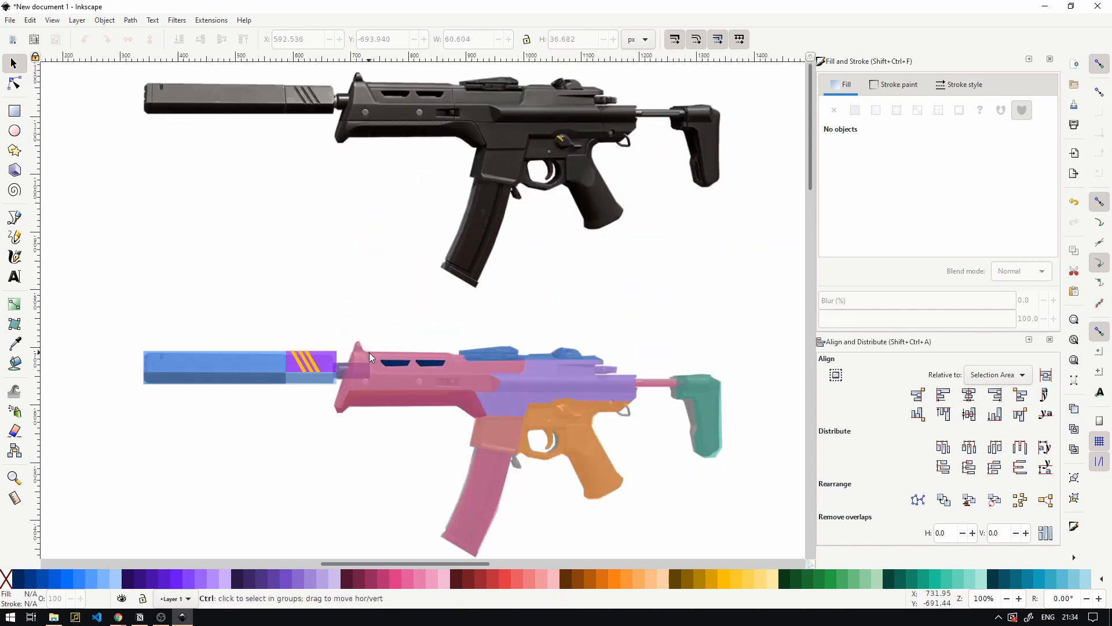
scroll(370, 352, "down", 1, "ctrl")
left_click_drag(640, 495, 313, 394)
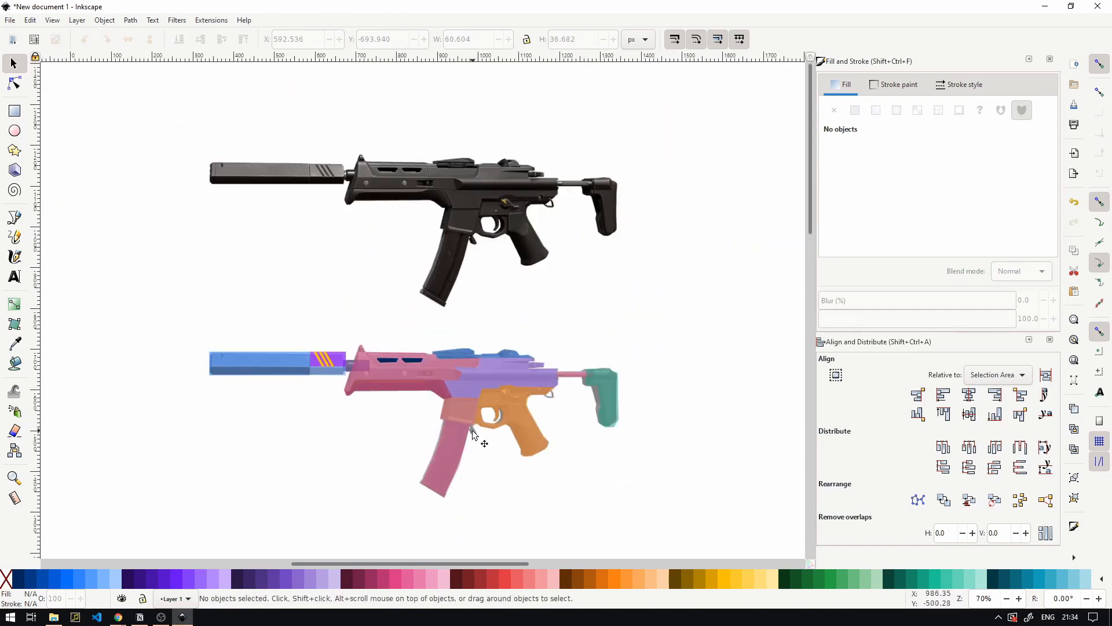
- Select the faded reference image beneath the coloured shapes and move it clear of the drawing
left_click(451, 393, "alt")
scroll(434, 388, "up", 1, "ctrl")
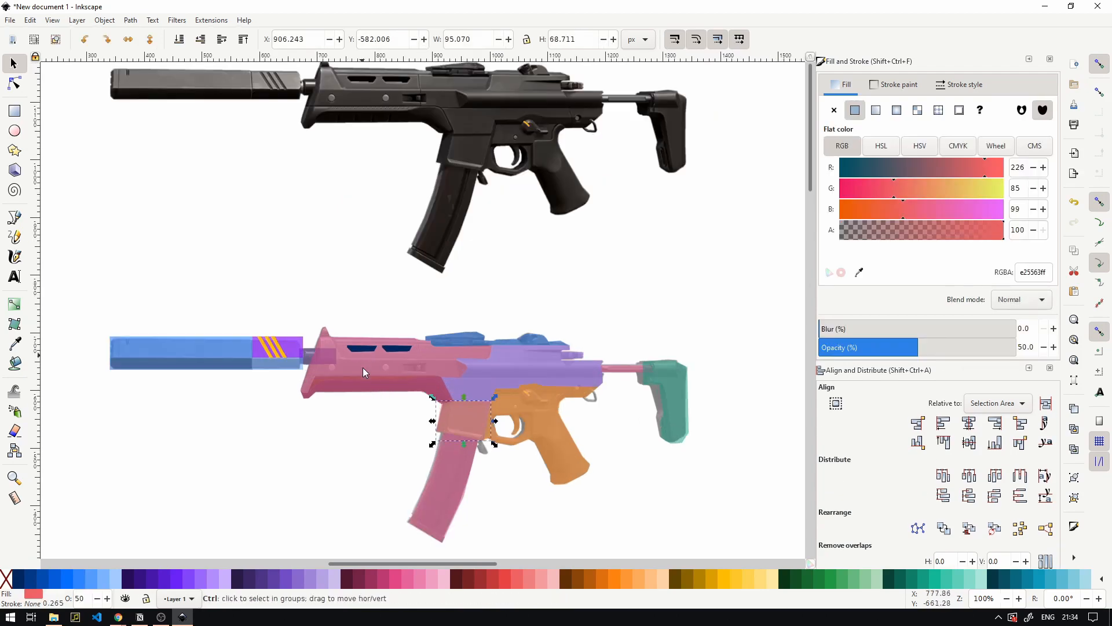
scroll(363, 367, "up", 5, "ctrl")
left_click(506, 398, "alt")
scroll(507, 399, "down", 3, "ctrl")
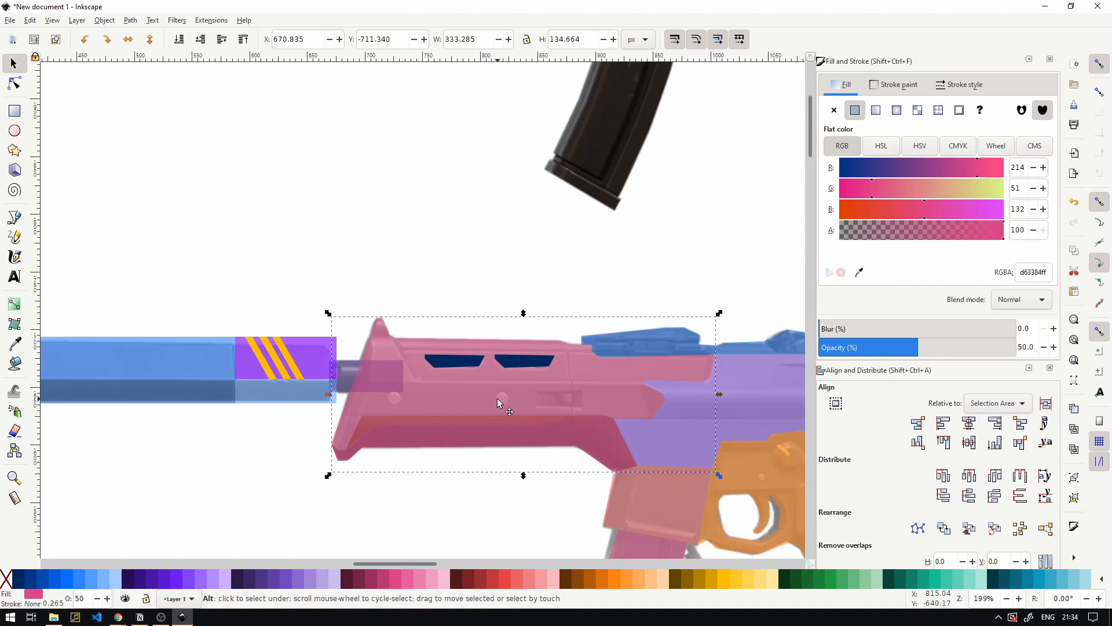
left_click(497, 398, "alt")
scroll(498, 398, "down", 3, "ctrl")
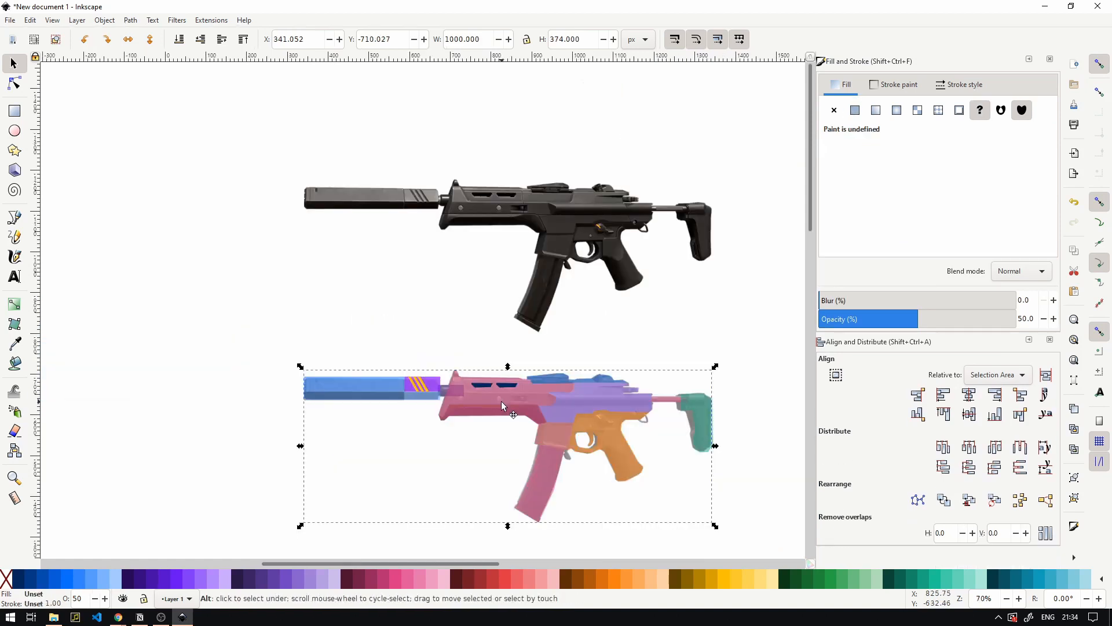
left_click_drag(499, 400, 174, 174)
scroll(410, 335, "down", 2, "ctrl")
scroll(503, 398, "up", 3, "ctrl")
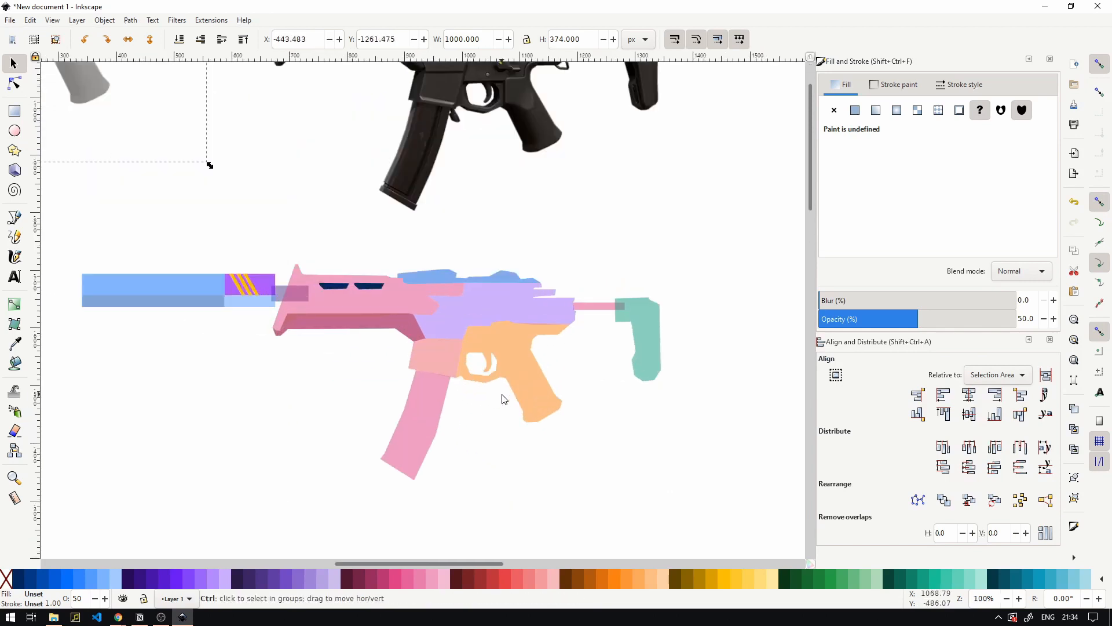
- Try raising the top-edge nodes of the orange grip shape by about 4 px, and undo the move
scroll(507, 304, "up", 2, "ctrl")
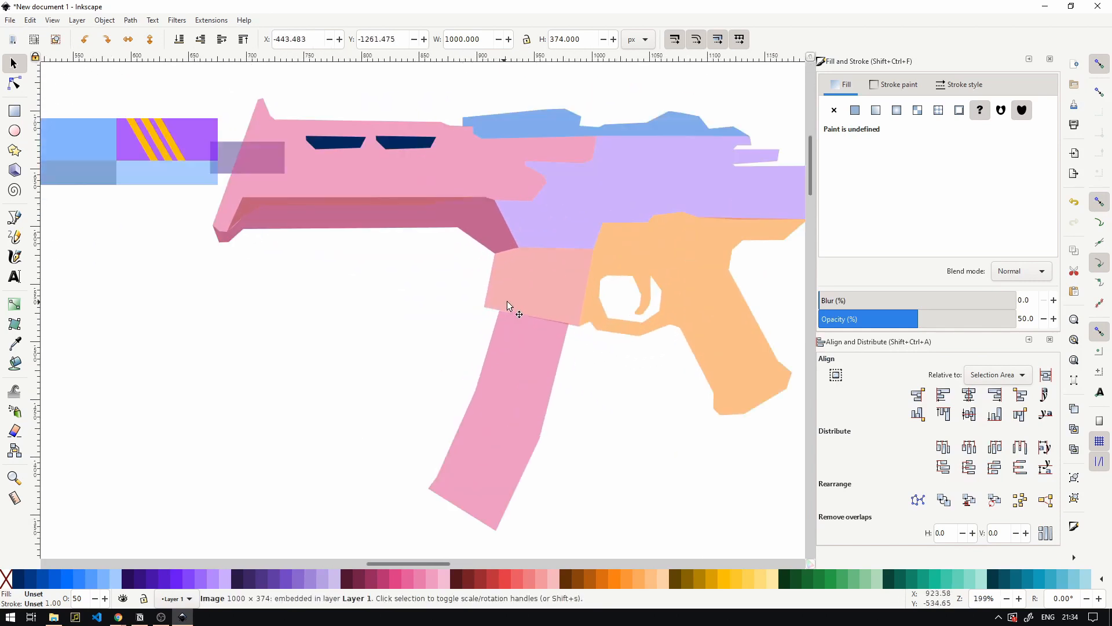
scroll(521, 298, "down", 3, "ctrl")
scroll(571, 272, "up", 4, "ctrl")
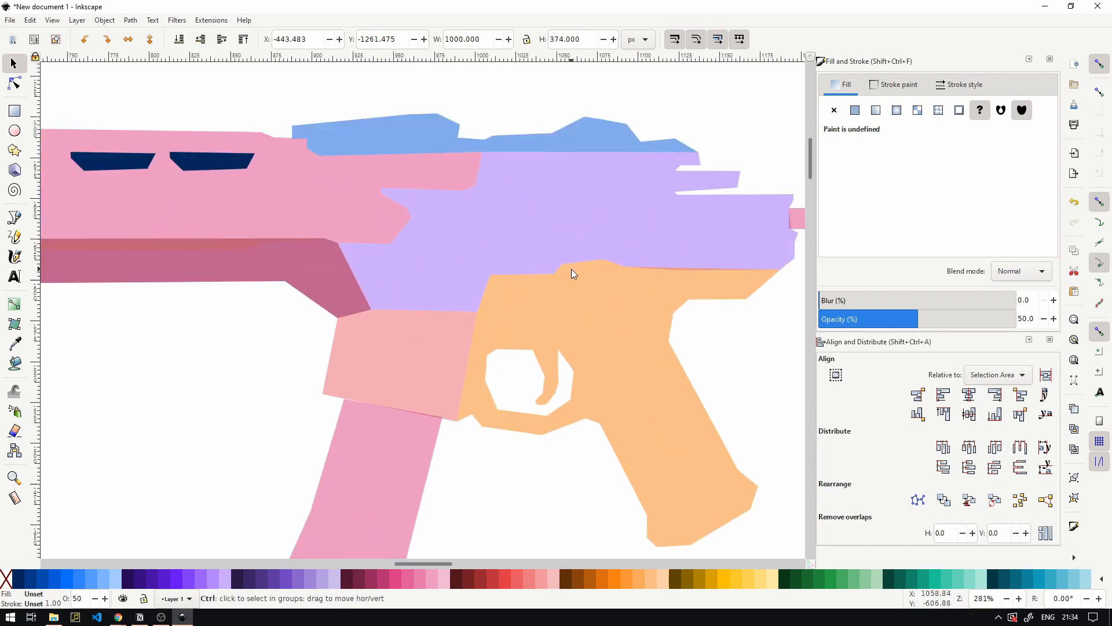
scroll(571, 269, "up", 2, "ctrl")
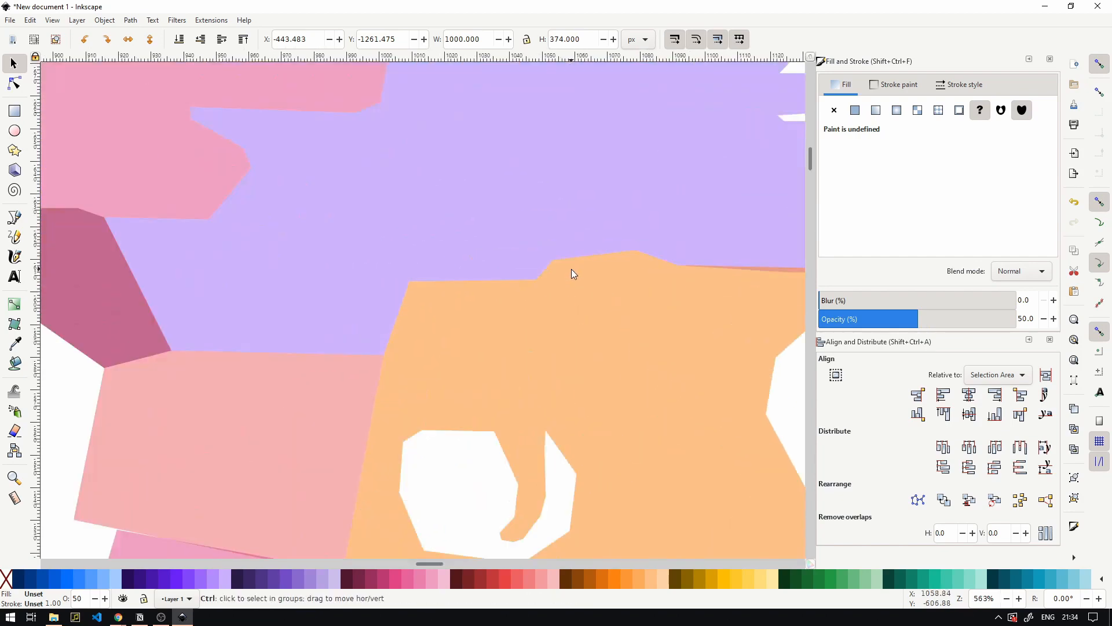
double_click(602, 273)
left_click_drag(544, 221, 657, 267)
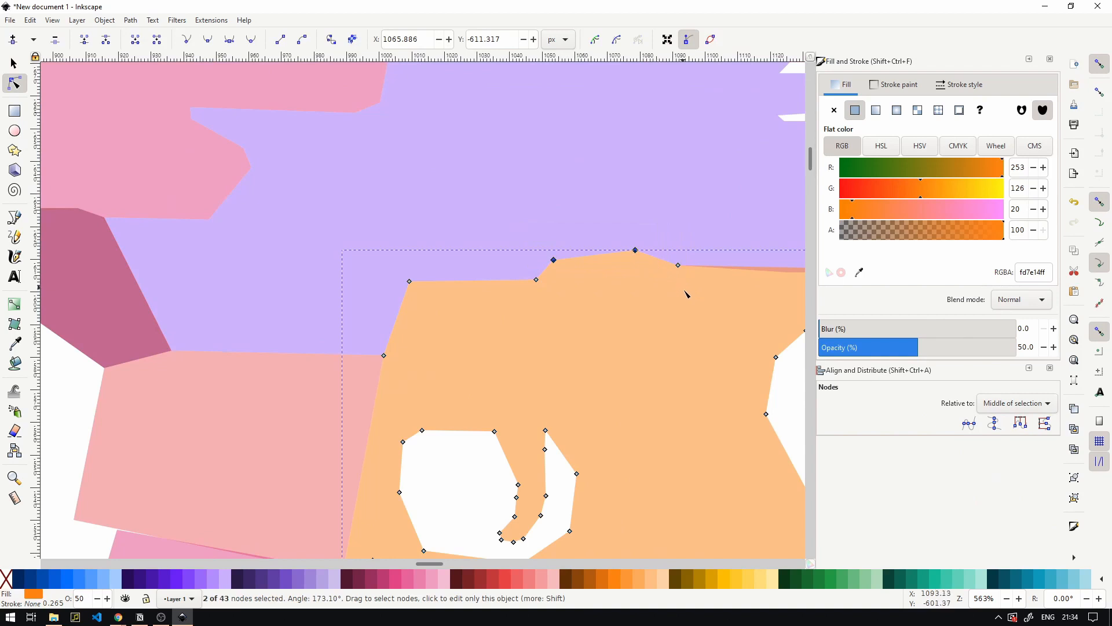
left_click_drag(722, 312, 355, 231)
left_click_drag(410, 283, 413, 270)
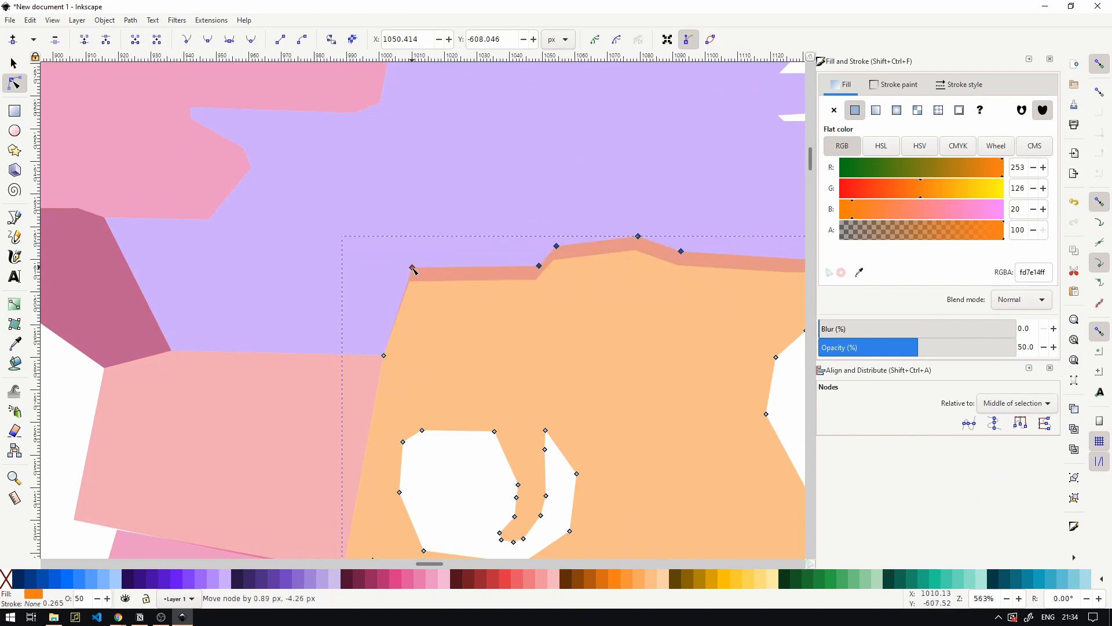
key("ctrl+z")
scroll(524, 309, "down", 4)
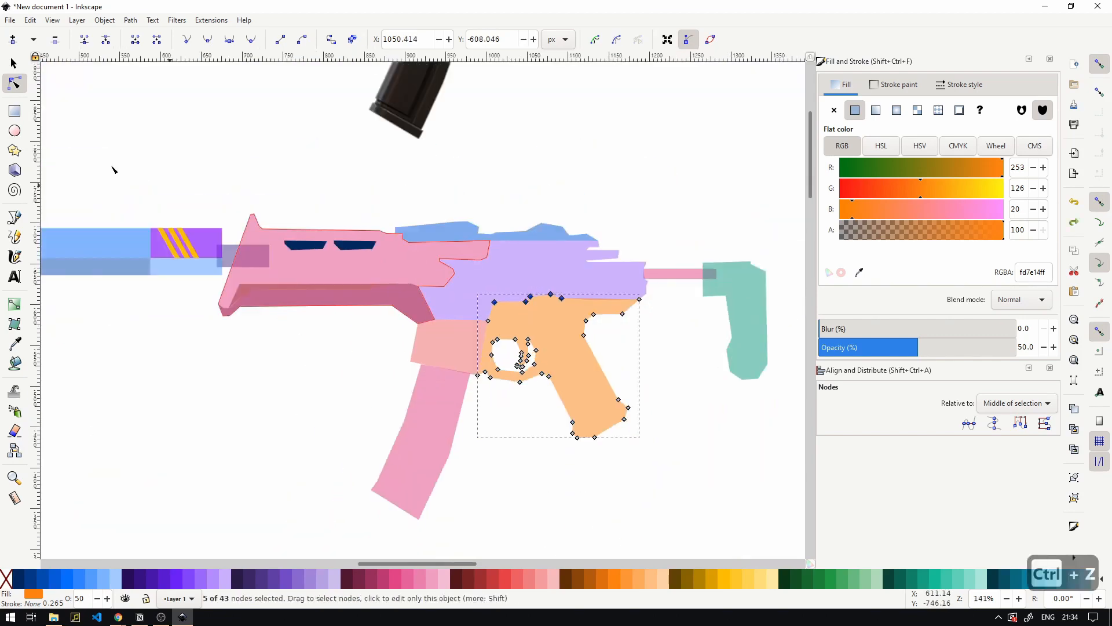
left_click(16, 65)
left_click(232, 125)
- Select all the coloured gun shapes and set their opacity to 100%
scroll(252, 206, "down", 1)
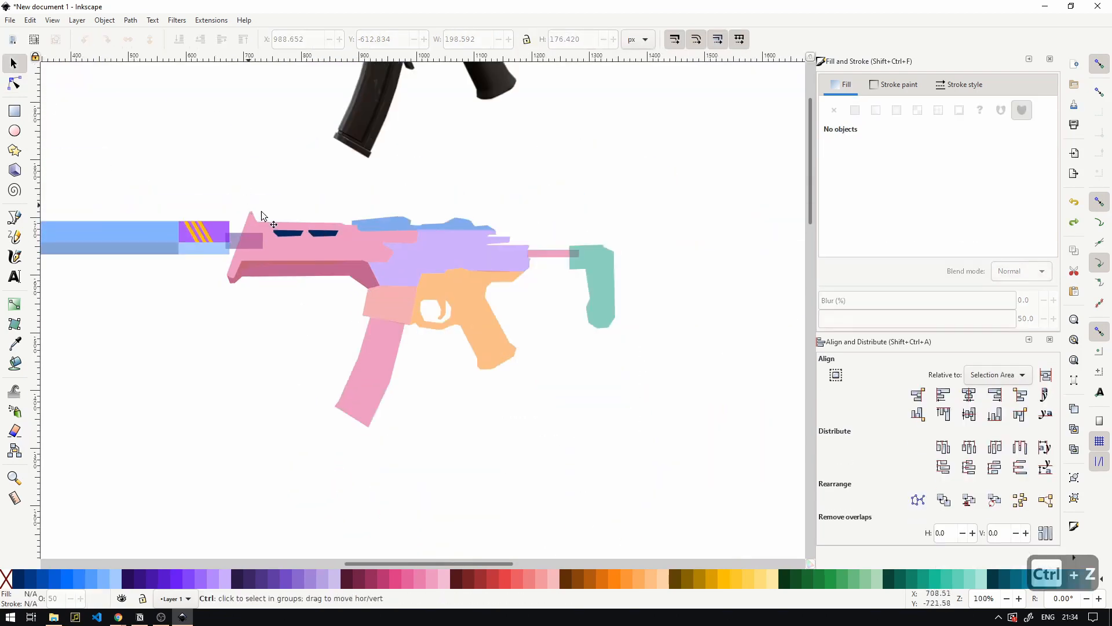
left_click_drag(57, 253, 762, 546)
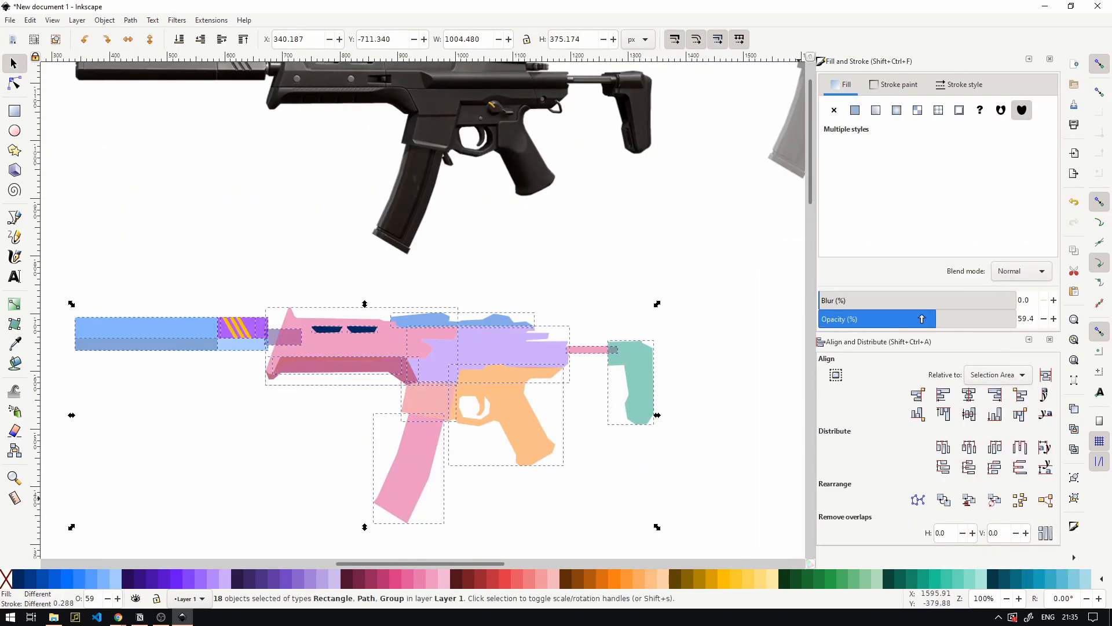
left_click_drag(922, 319, 1110, 318)
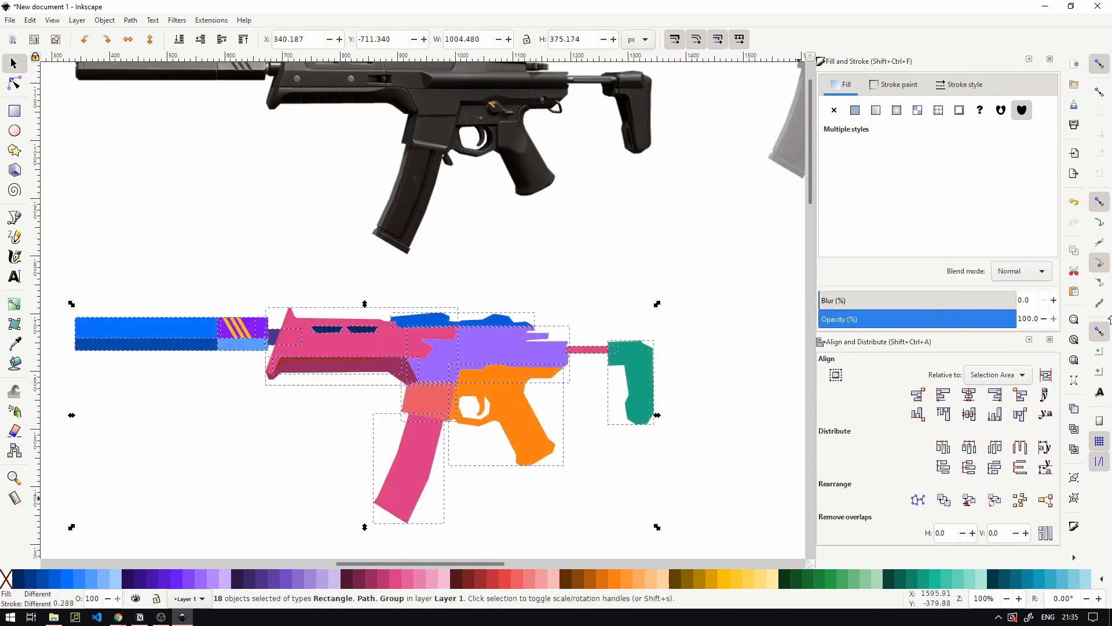
left_click(694, 332)
scroll(291, 337, "down", 1)
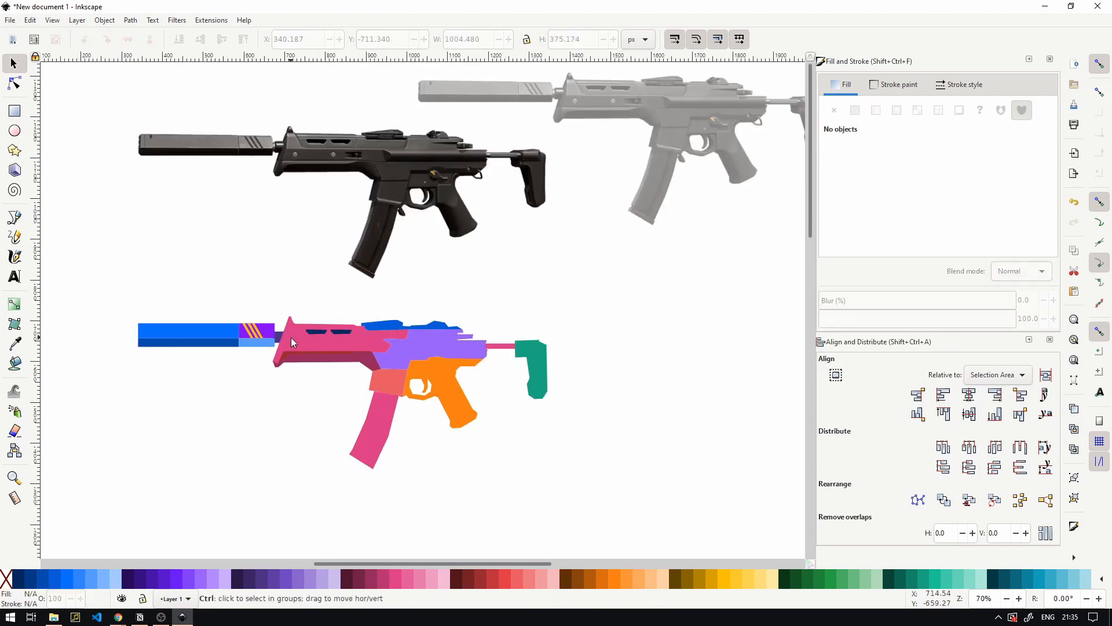
- Fill the long upper blue silencer rectangle with the grey sampled from the dark reference gun's silencer
scroll(288, 339, "up", 1)
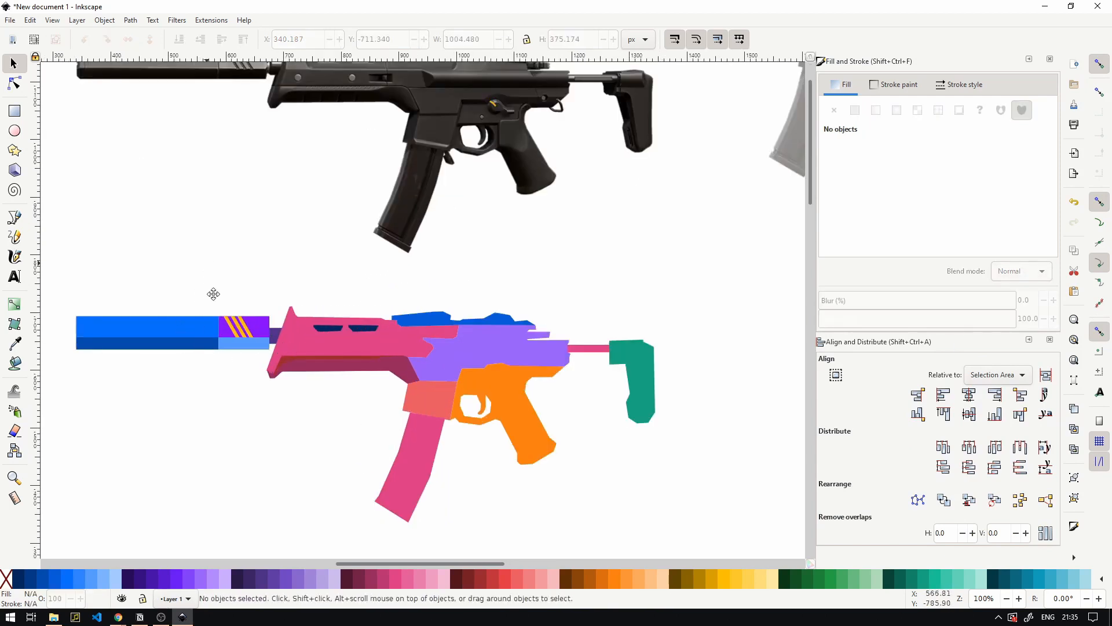
left_click_drag(213, 294, 248, 303)
left_click(209, 342)
scroll(210, 336, "down", 2)
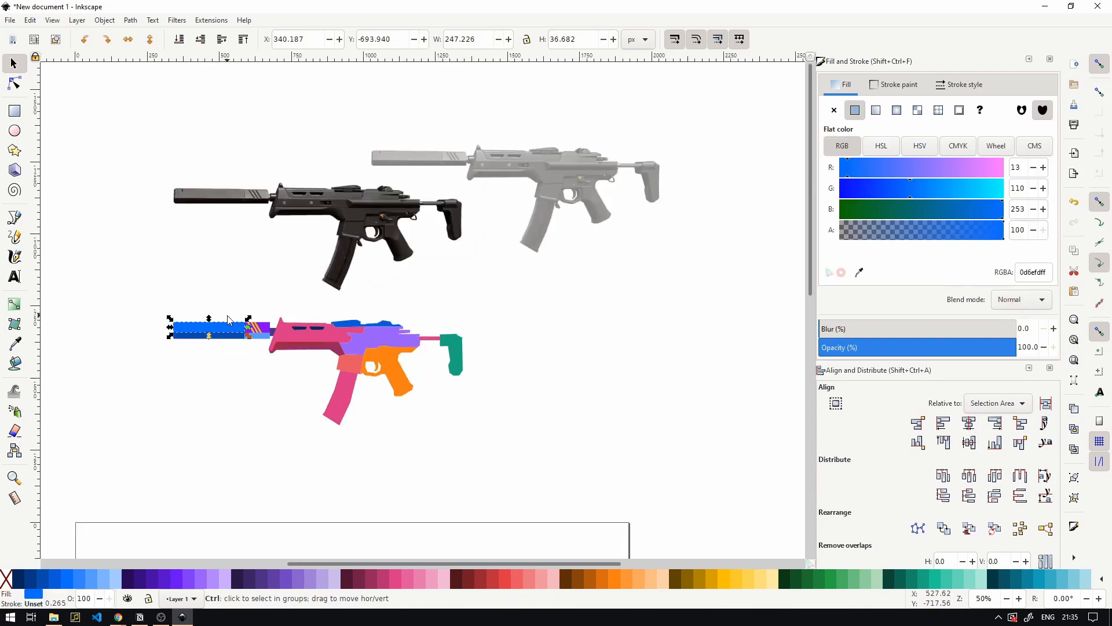
scroll(154, 303, "up", 1)
key("d")
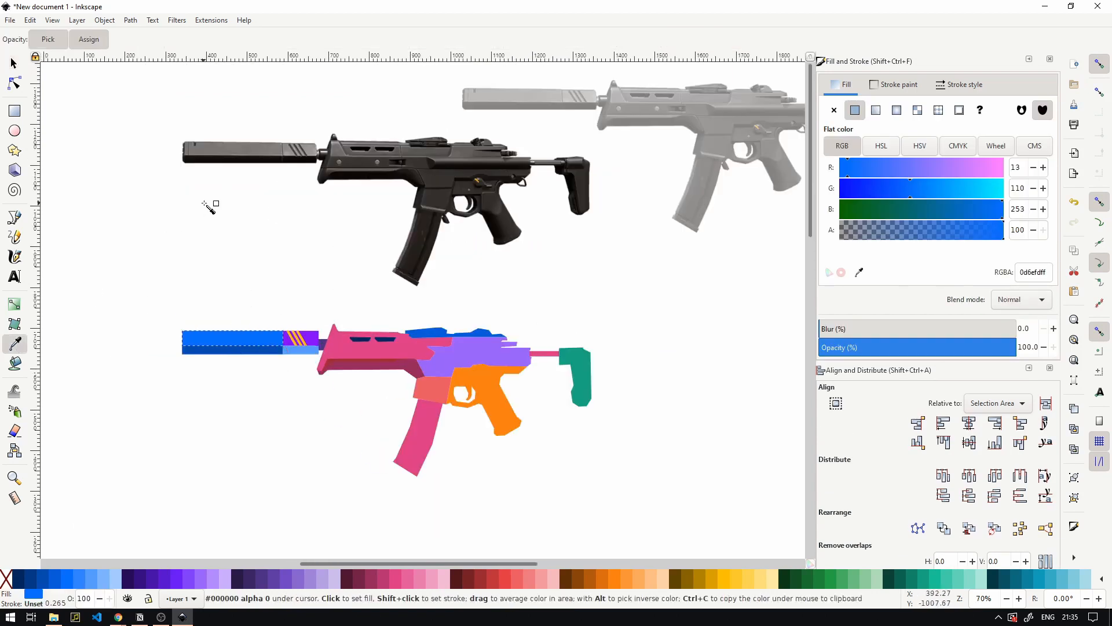
left_click(249, 155)
key("Escape")
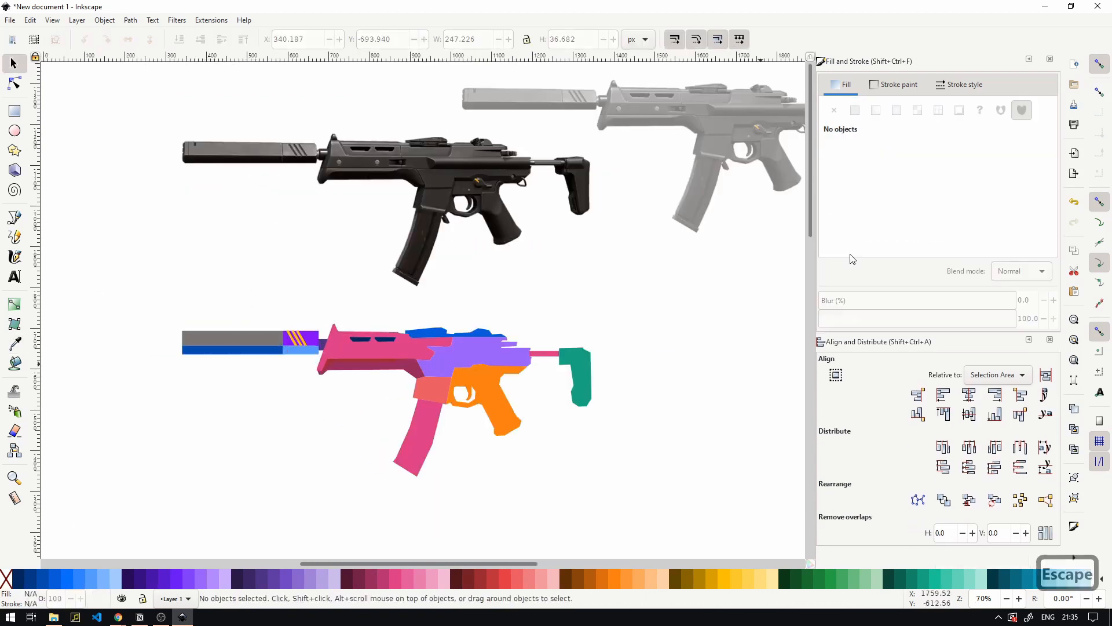
- Fill the light blue rectangle below the grooves with the near-black sampled from the reference silencer's lower edge
left_click(288, 347)
left_click(859, 271)
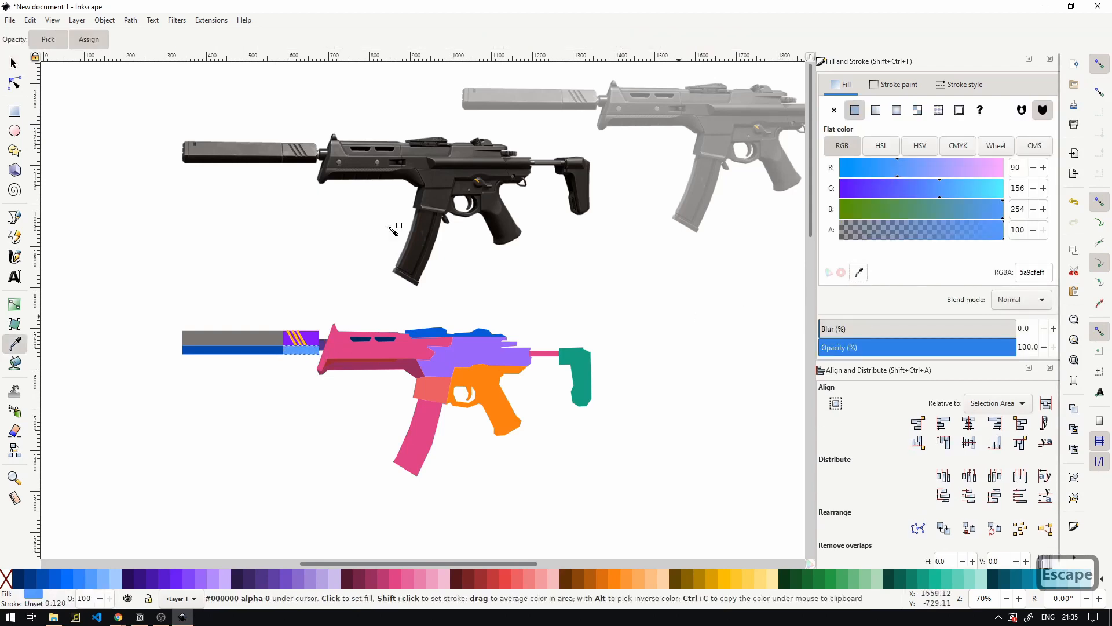
left_click(294, 162)
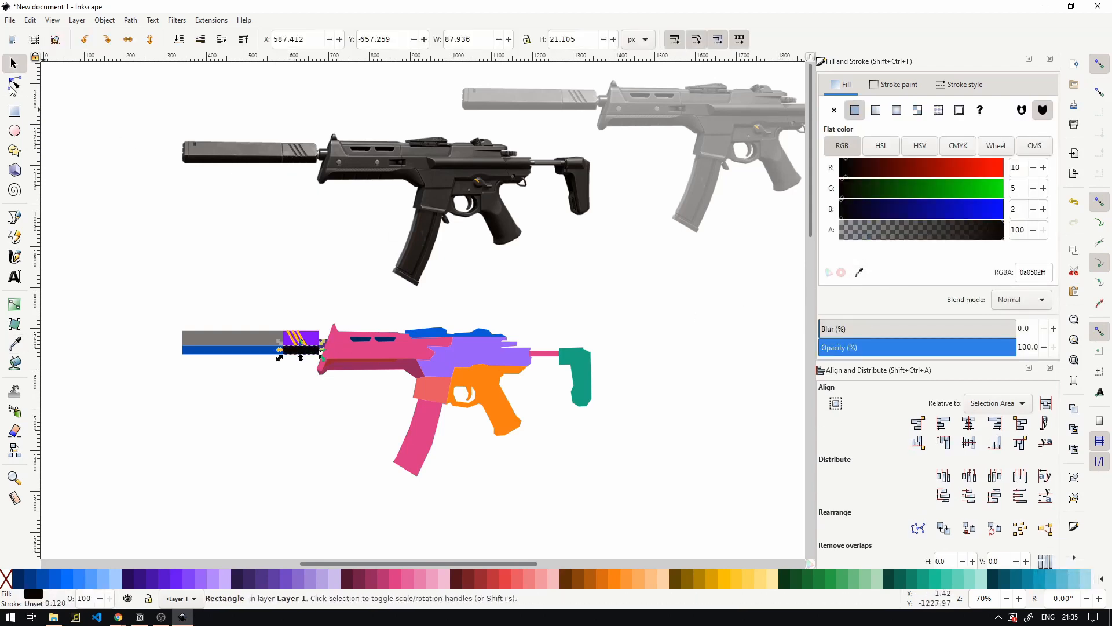
left_click(159, 297)
scroll(227, 348, "up", 3)
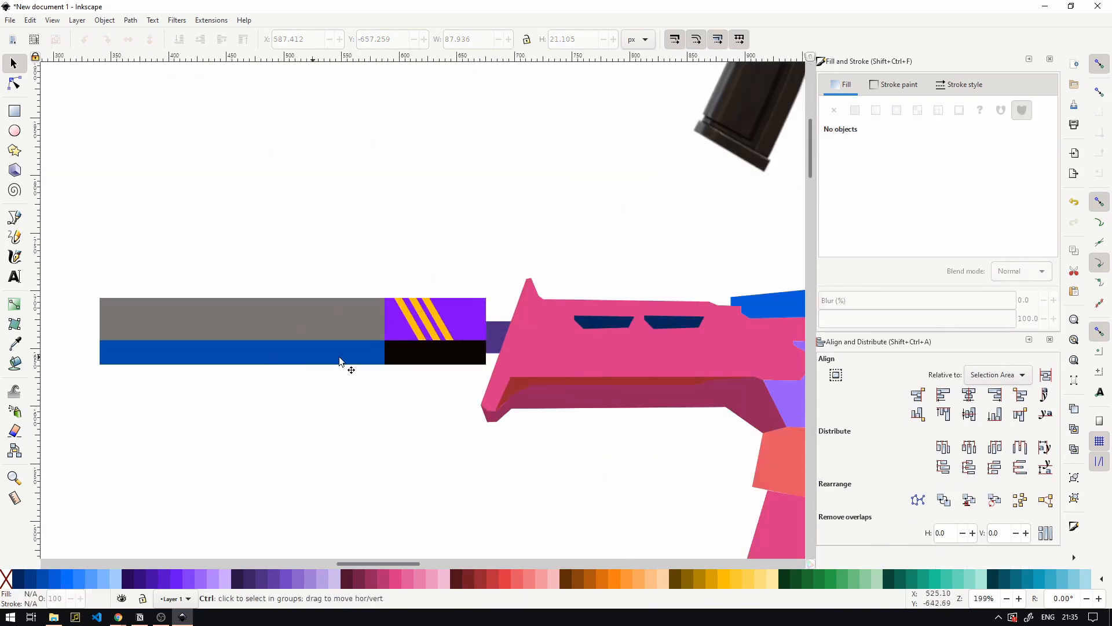
- Switch the fill sliders to HSL and raise the lightness of the near-black rectangle below the grooves to 33
left_click(408, 350)
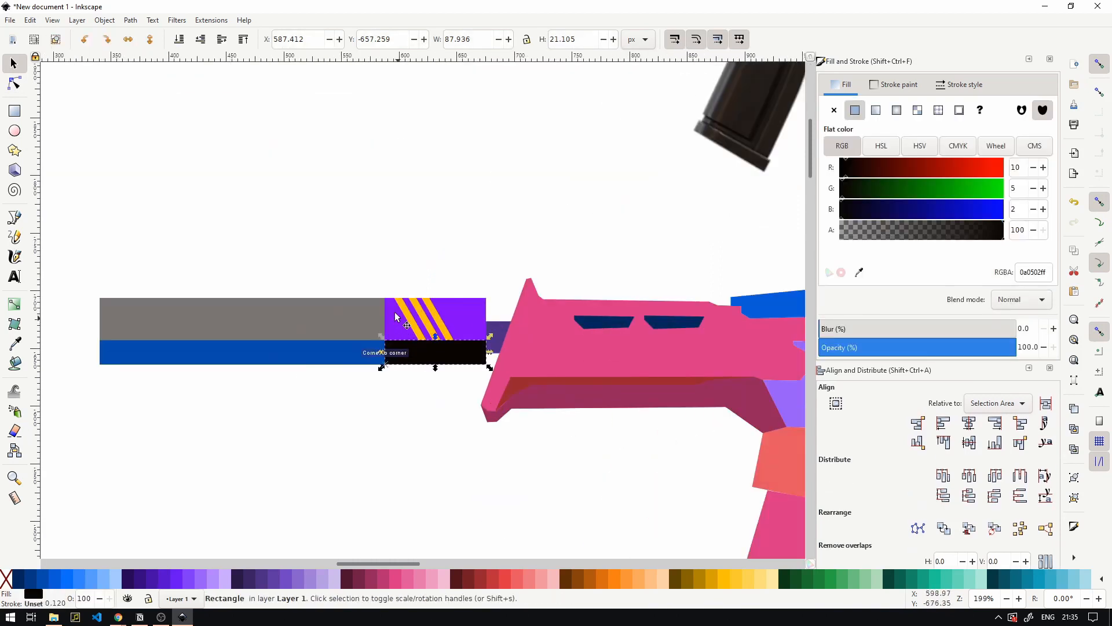
left_click(892, 151)
left_click(992, 144)
left_click(890, 152)
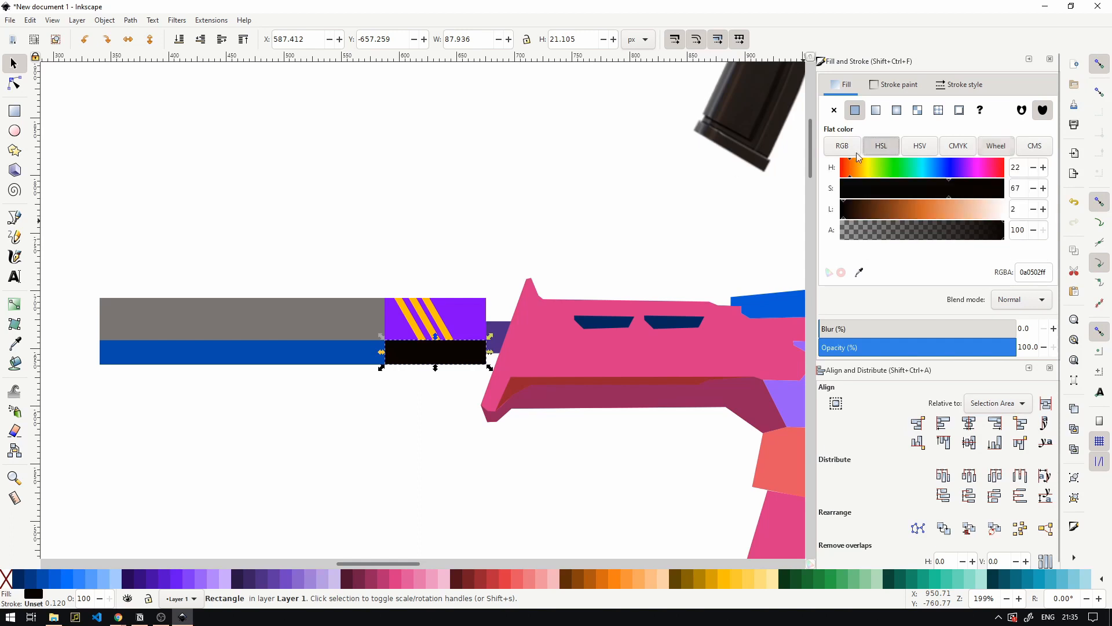
left_click(360, 255)
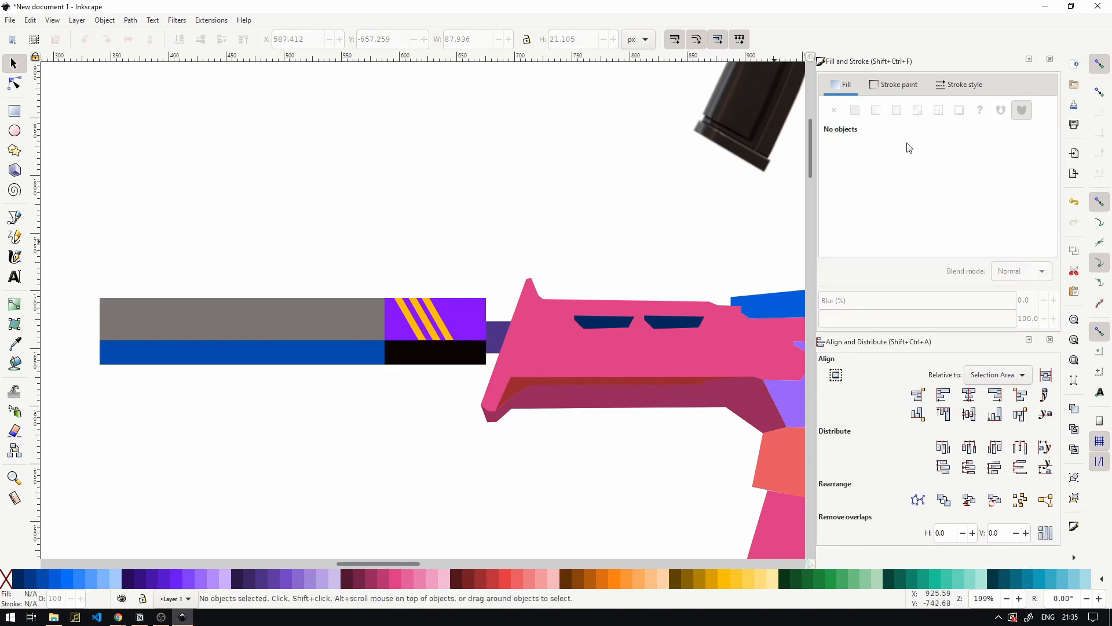
left_click(479, 359)
mouse_move(906, 213)
left_mouse_down()
mouse_move(852, 207)
mouse_move(941, 212)
mouse_move(896, 214)
left_mouse_up()
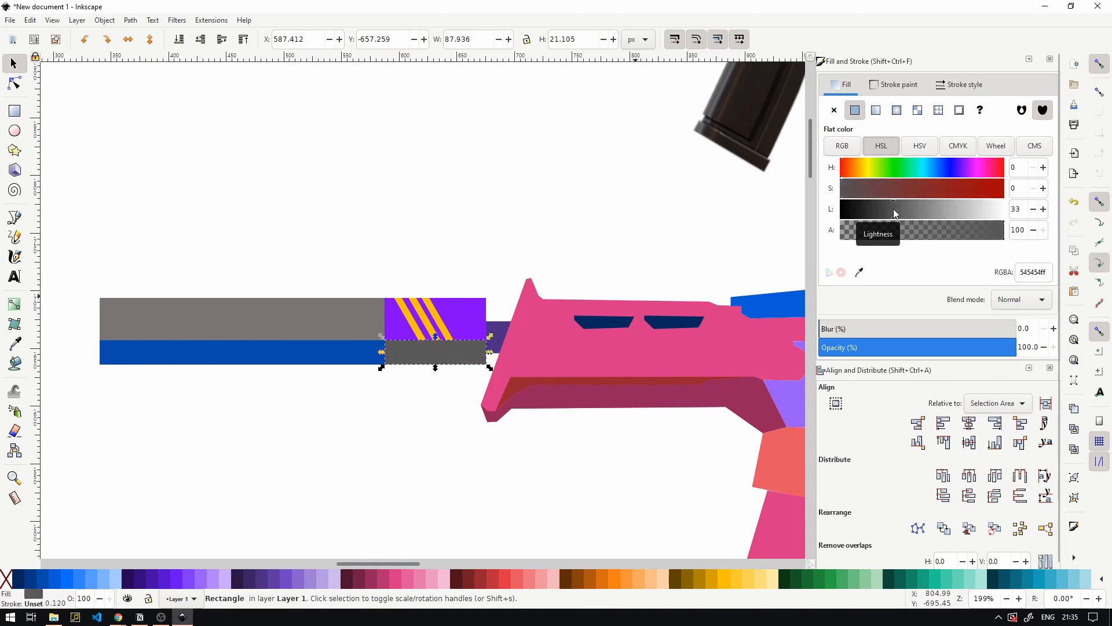
- Fill the rectangle below the grooves with the grey sampled from the long upper silencer rectangle, and darken it to lightness 21
left_click(859, 272)
left_click(365, 318)
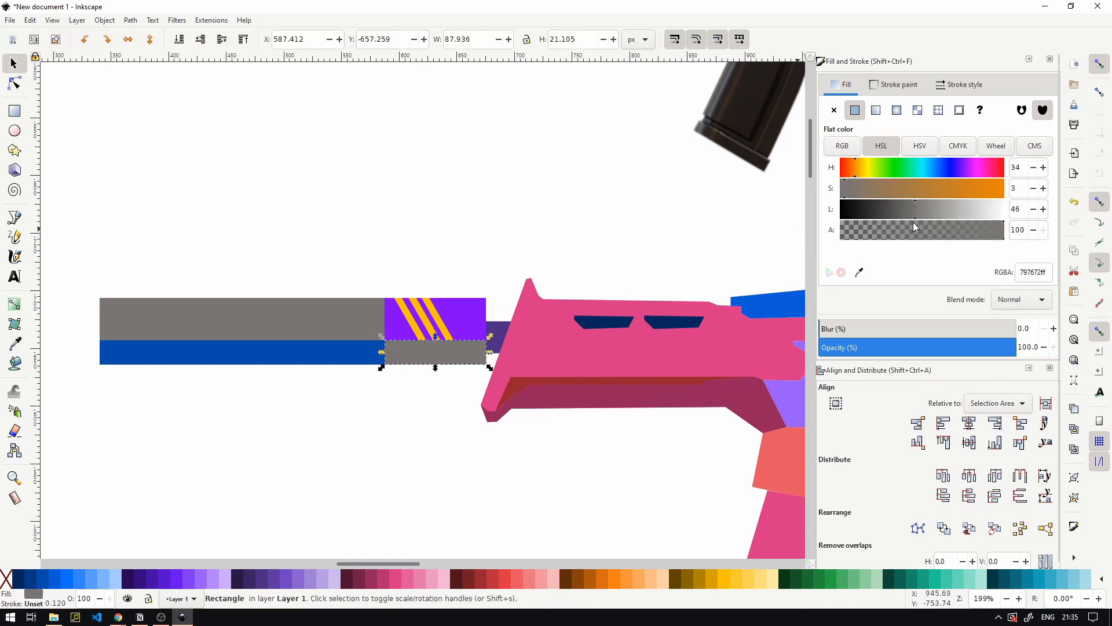
scroll(590, 212, "down", 2)
left_click_drag(554, 160, 500, 304)
scroll(434, 434, "up", 2)
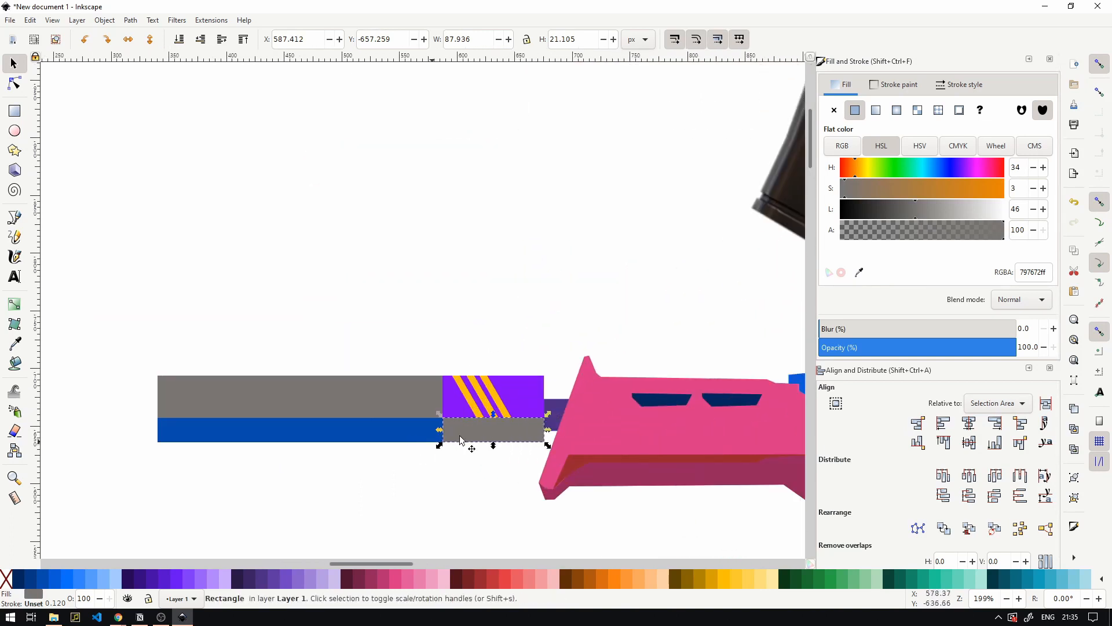
left_click(874, 209)
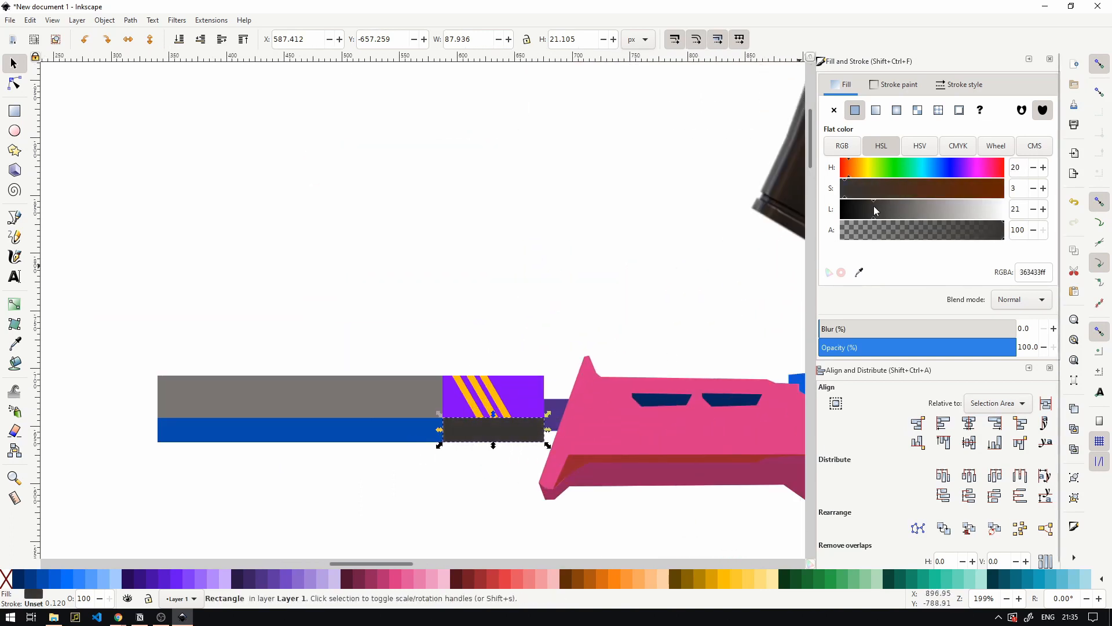
- Fill the long lower blue silencer rectangle with the dark grey sampled from the rectangle below the grooves
left_click(384, 431)
key("d")
left_click(472, 429)
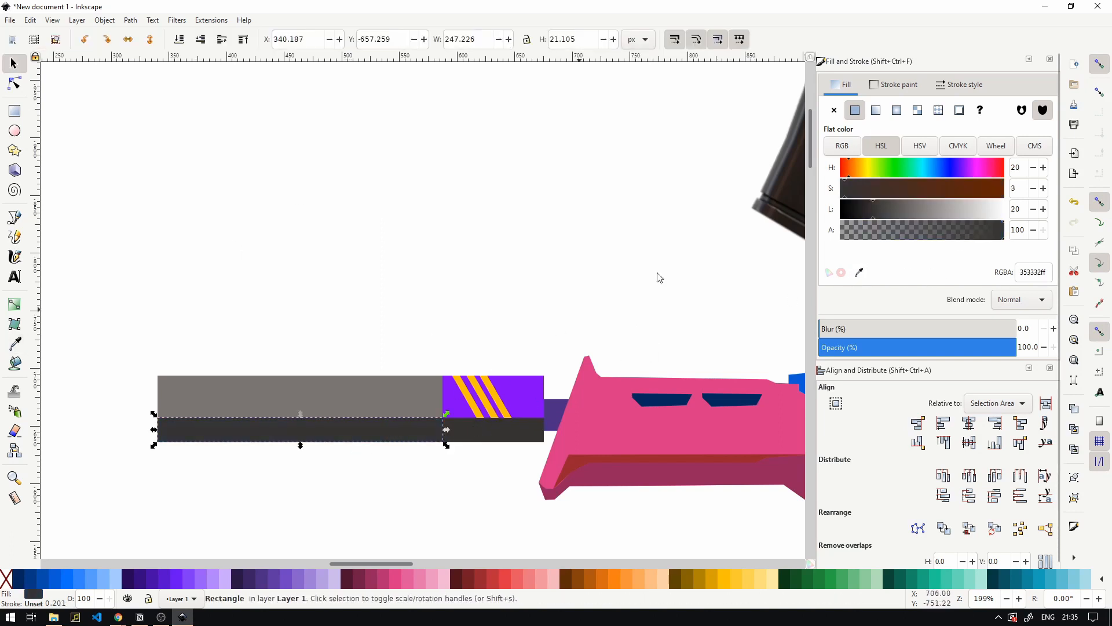
- Try lightness 12 on the long lower silencer rectangle, undo it, and set the rectangle below the grooves to lightness 12 instead
left_click_drag(886, 216, 859, 212)
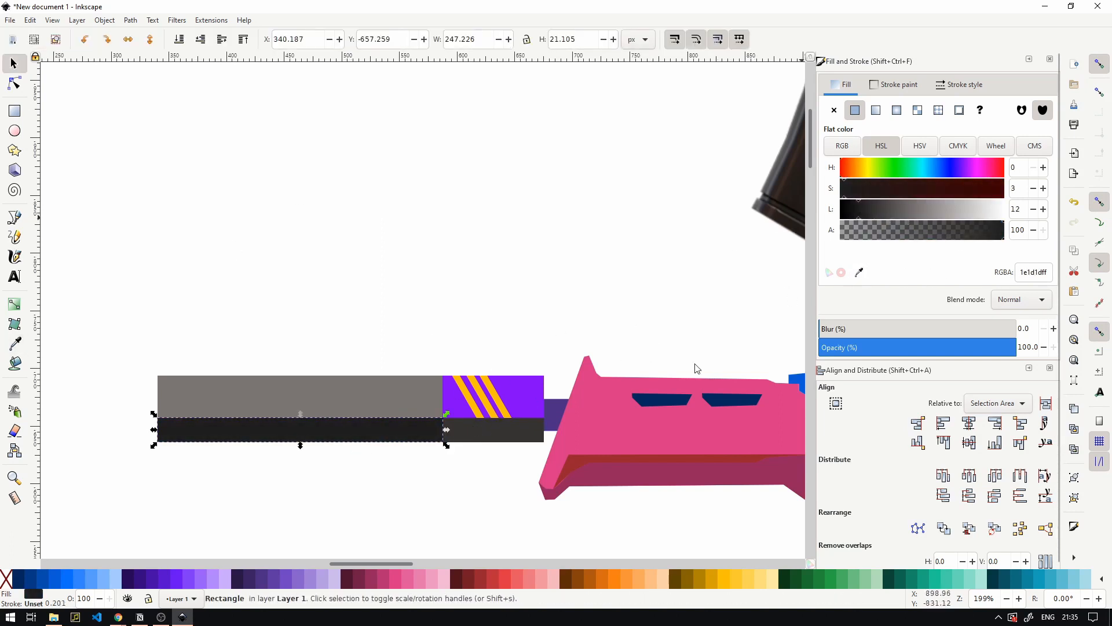
key("ctrl+z")
left_click(859, 210)
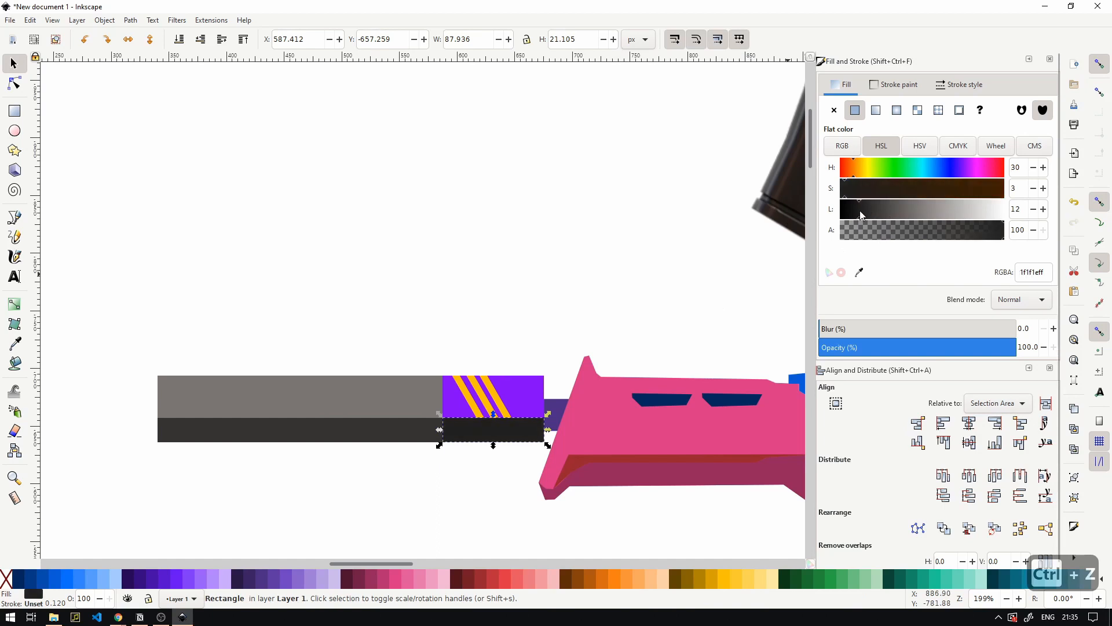
left_click(510, 316)
left_click(309, 398)
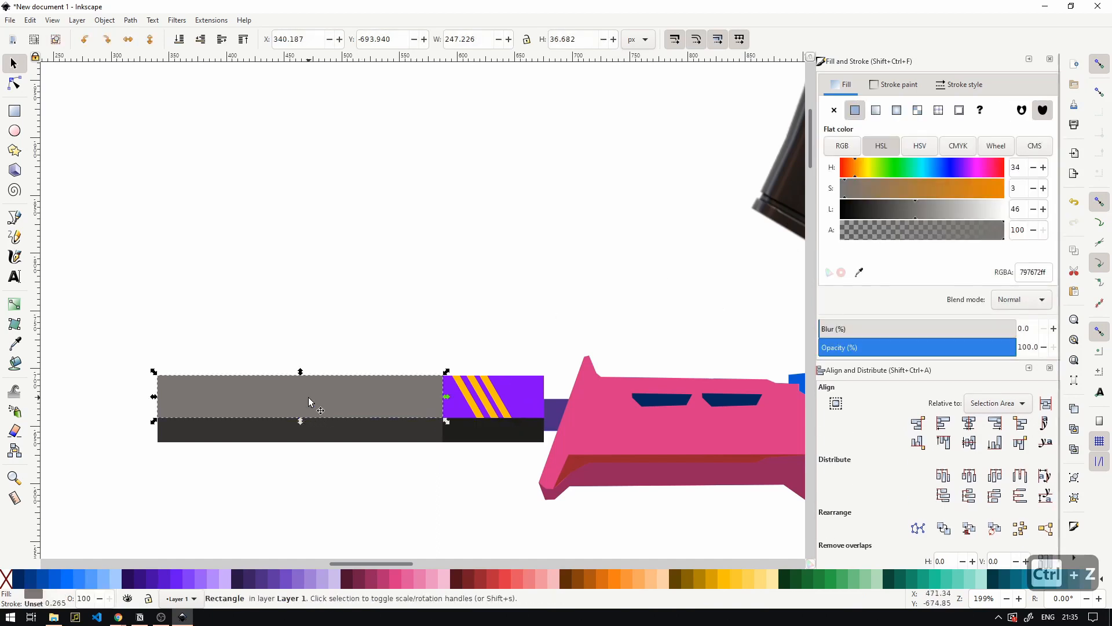
left_click(15, 345)
key("Escape")
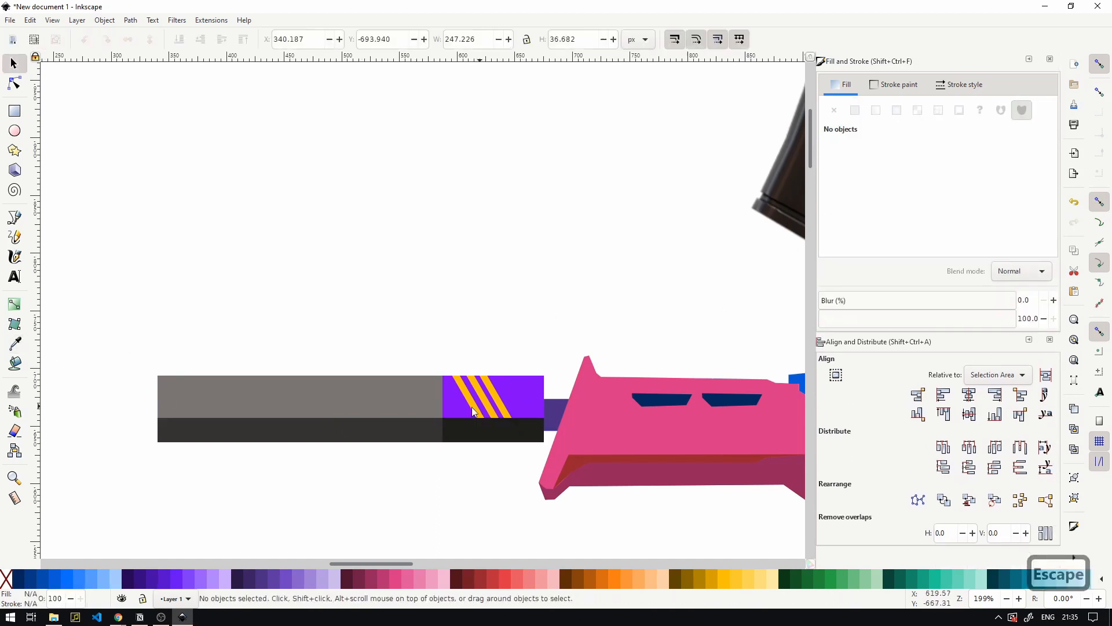
- Fill the purple rectangle behind the grooves with the grey sampled from the long upper silencer rectangle, and raise its lightness
left_click(493, 400)
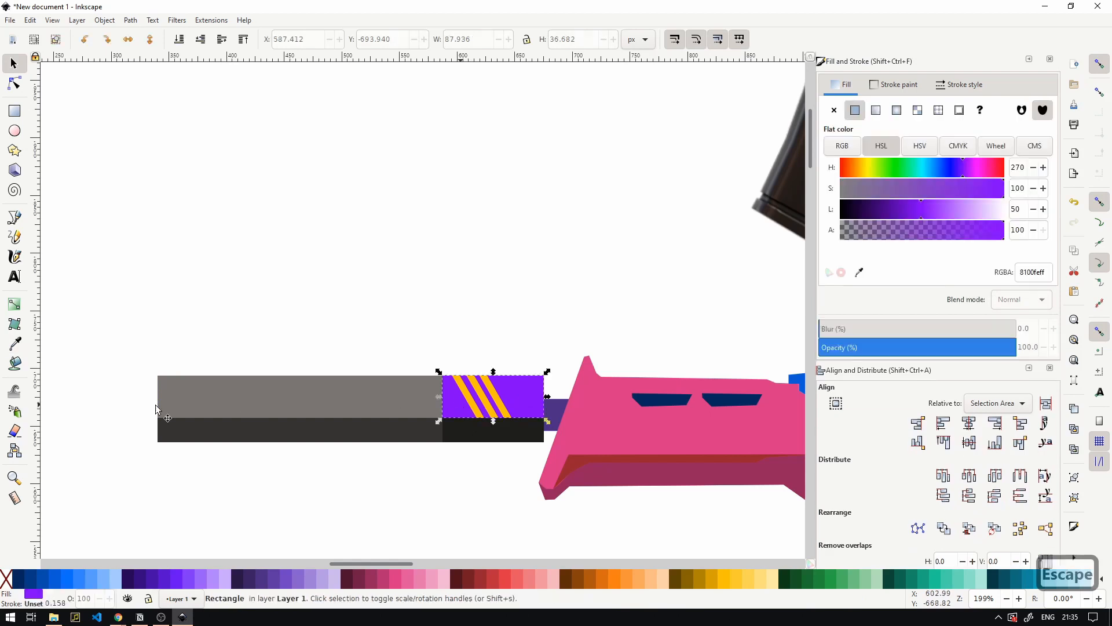
left_click(860, 272)
left_click(363, 404)
key("minus")
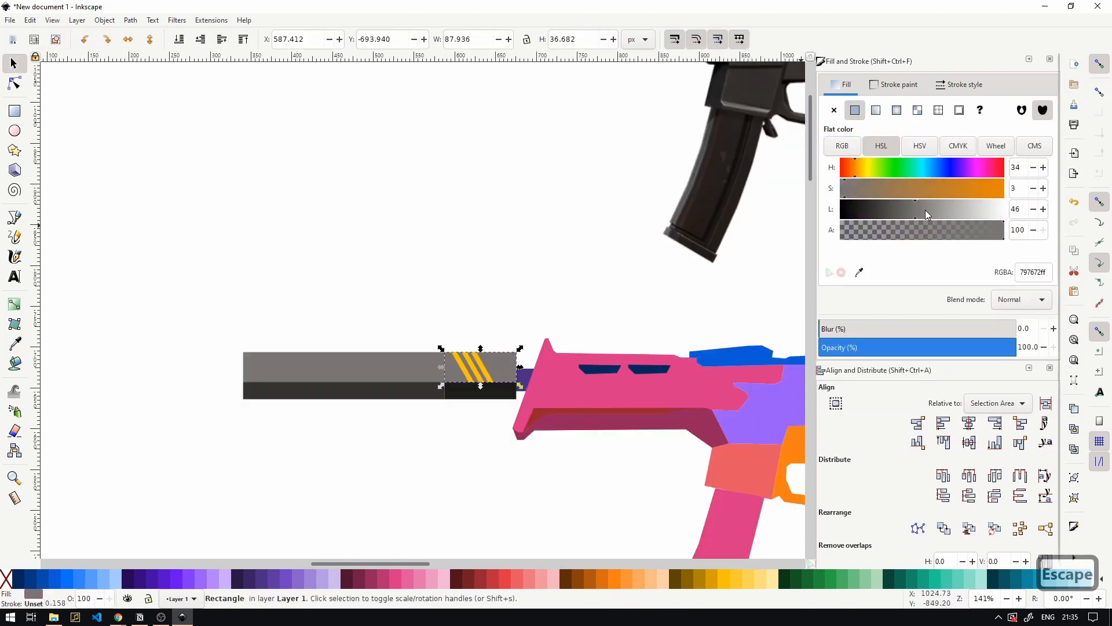
left_click_drag(927, 214, 946, 214)
- Select the clipped group of three yellow groove stripes on the silencer
scroll(478, 383, "up", 3)
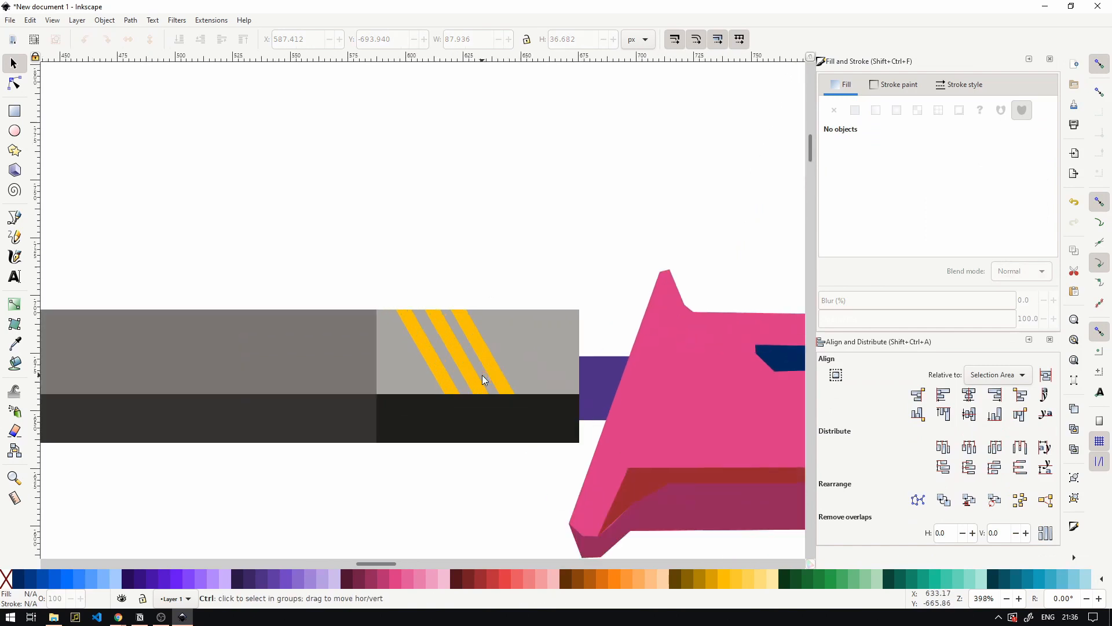
left_click(488, 368)
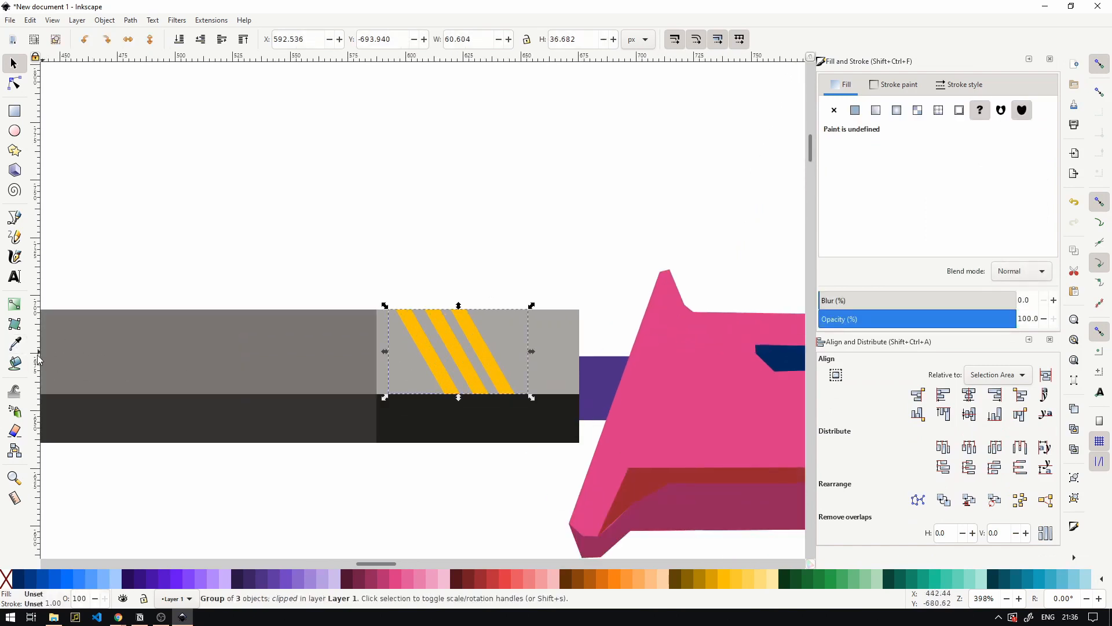
- Recolor the clipped group of three diagonal stripes on the suppressor with the near-black 1e1d1c sampled from the section below it
left_click(15, 343)
left_click(397, 427)
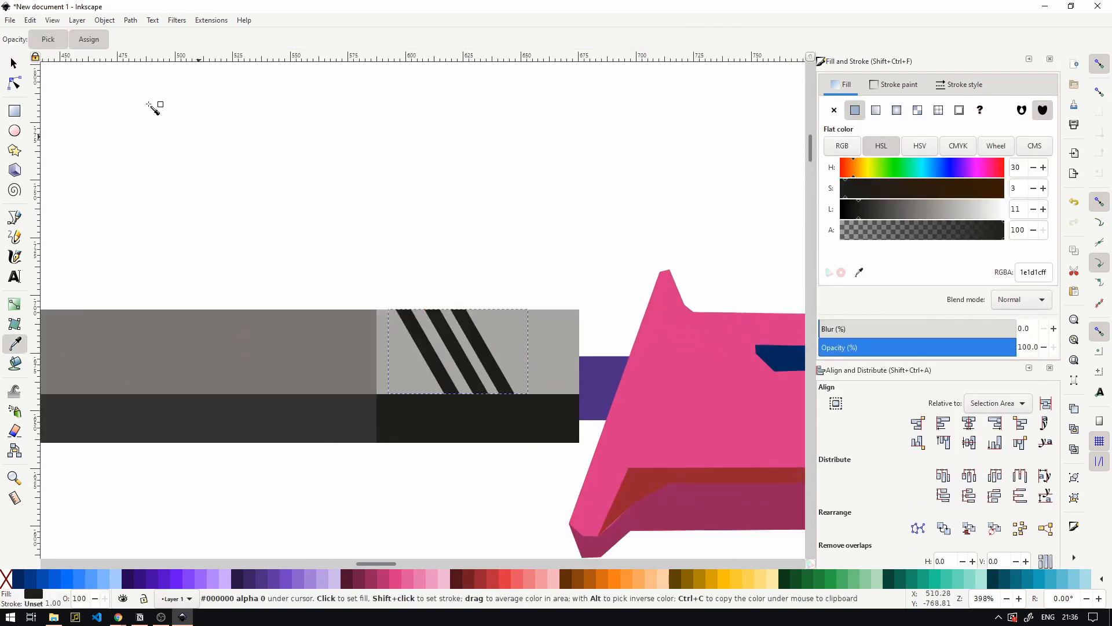
left_click(14, 64)
left_click(380, 206)
scroll(382, 210, "down", 5)
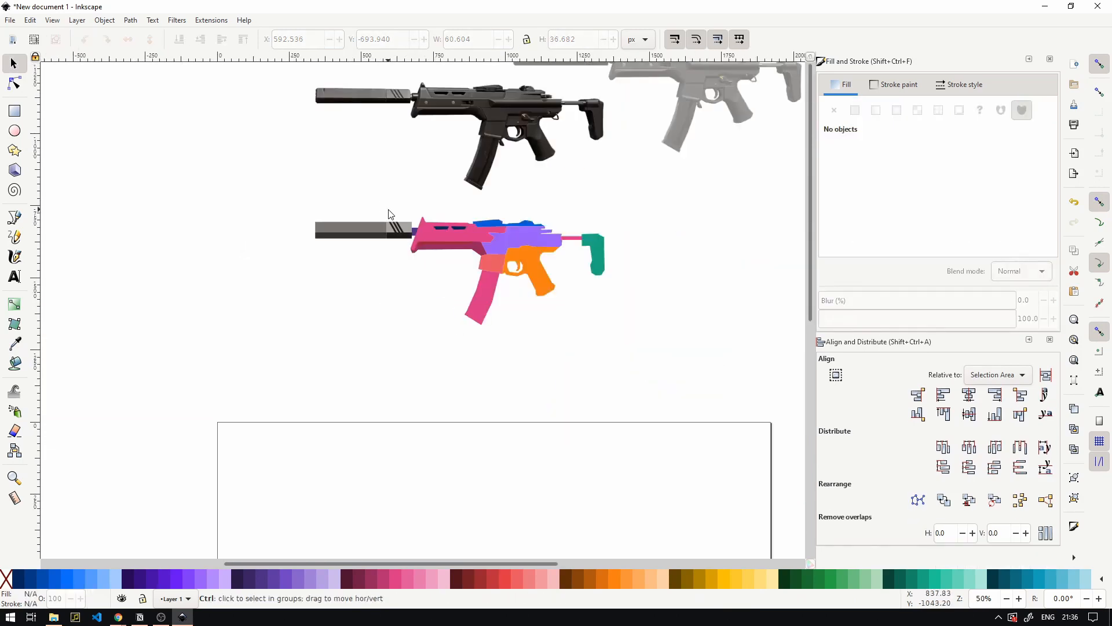
- Try to extend the two rectangles of the suppressor's striped end section toward the left
scroll(389, 215, "up", 2)
scroll(394, 224, "up", 1)
scroll(388, 232, "down", 1)
scroll(383, 244, "up", 4)
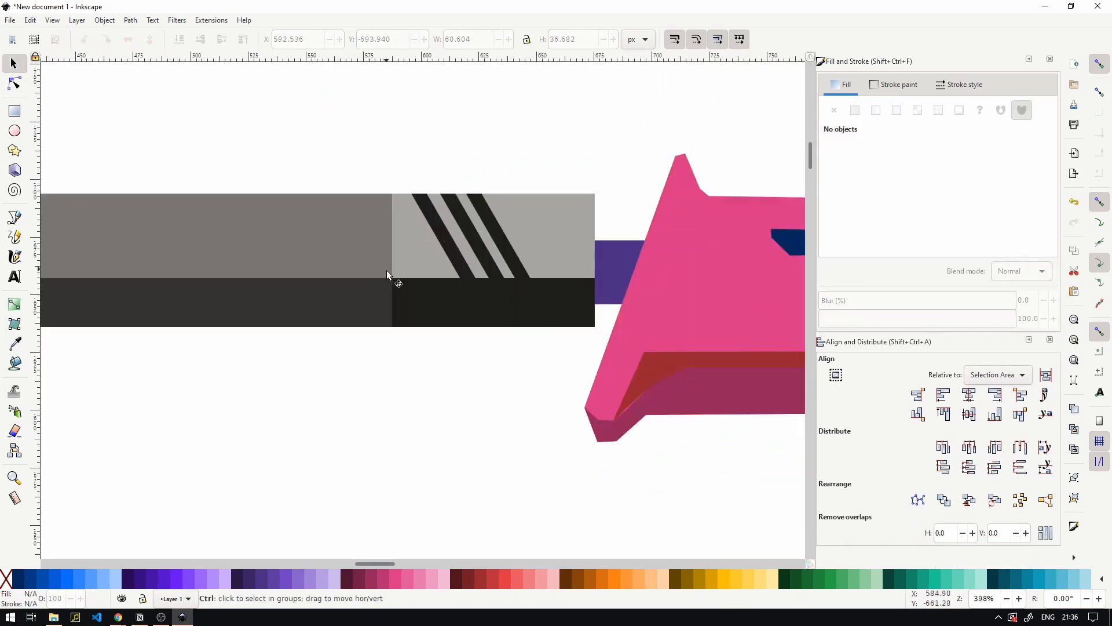
left_click(413, 291)
left_click(416, 264, "shift")
mouse_move(390, 259)
left_mouse_down()
mouse_move(343, 262)
mouse_move(400, 262)
mouse_move(338, 256)
left_mouse_up()
key("ctrl+z")
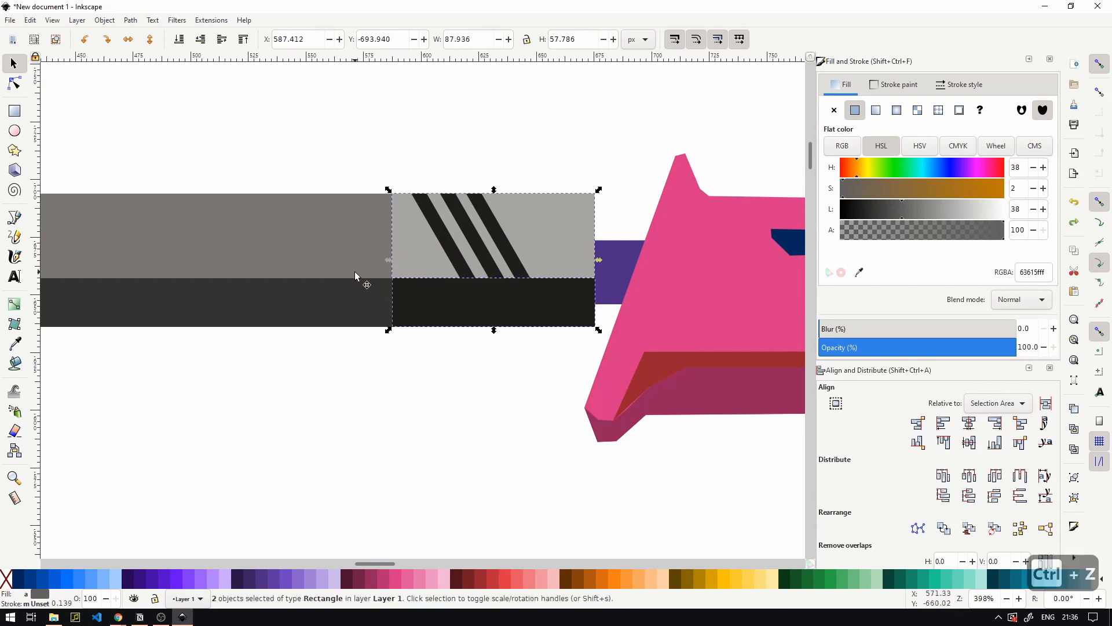
- Widen the suppressor's two main body rectangles to about 249.4 px so they overlap the striped end section
left_click(355, 271)
left_click(365, 301, "shift")
scroll(391, 263, "up", 3)
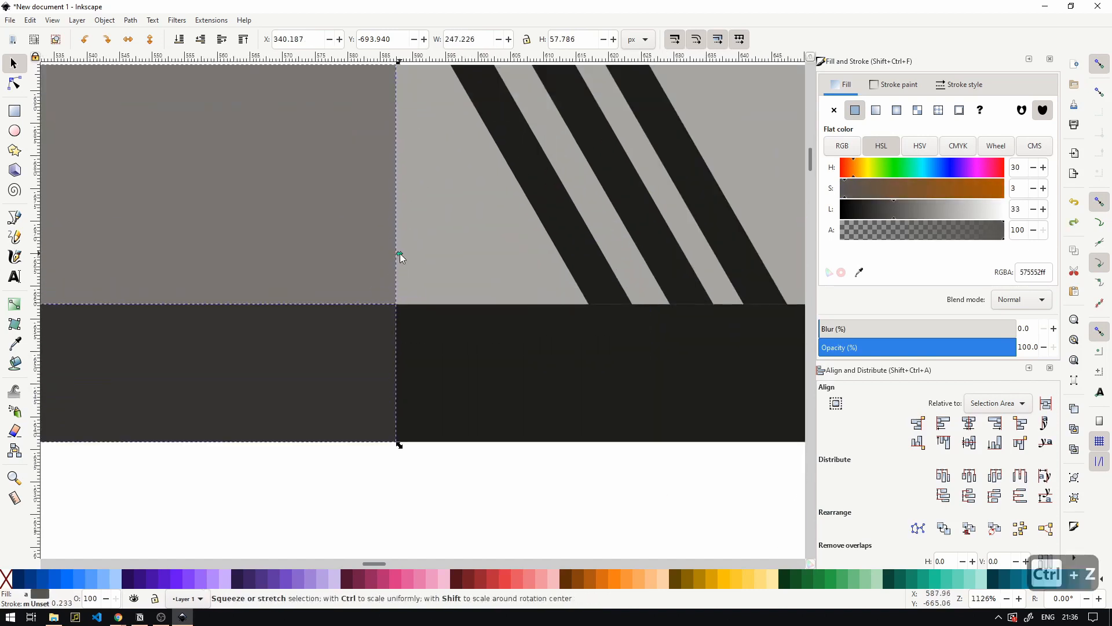
mouse_move(400, 252)
left_mouse_down()
mouse_move(444, 254)
mouse_move(393, 259)
left_mouse_up()
left_click_drag(465, 256, 487, 269)
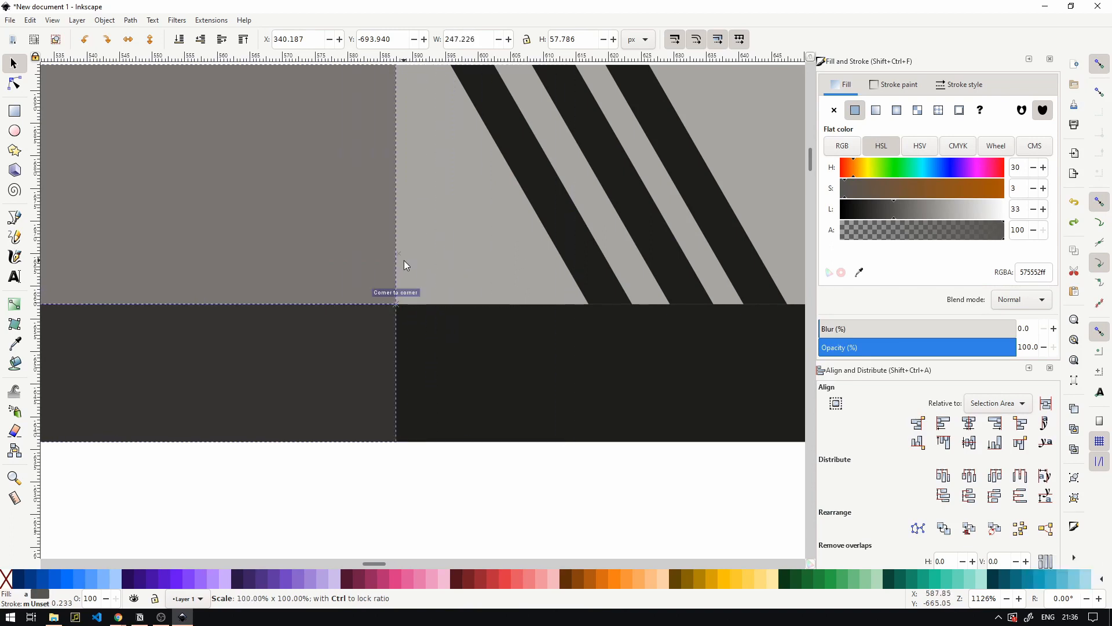
left_click_drag(415, 263, 414, 263)
scroll(413, 263, "down", 2)
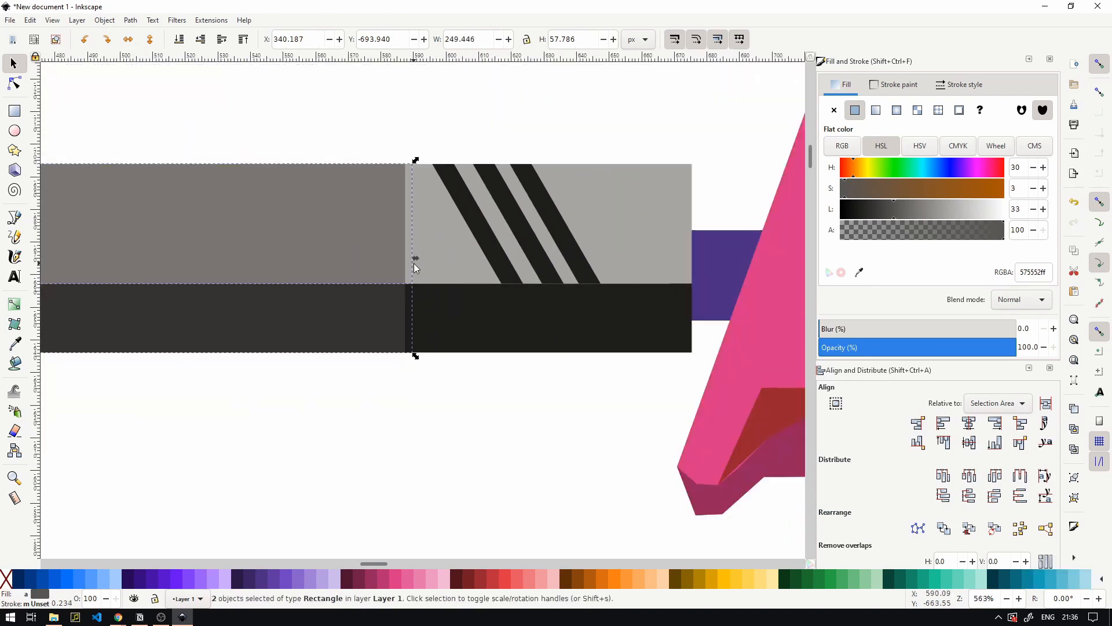
left_click(473, 162)
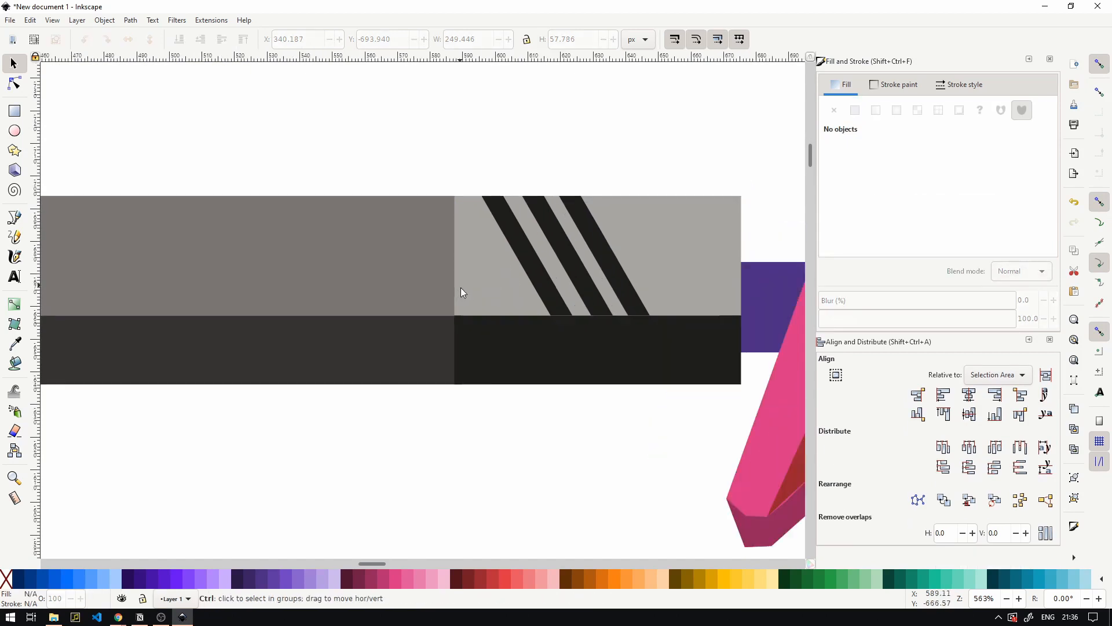
- Narrow the two main body rectangles of the suppressor to 247.226 px, flush with the striped end section
scroll(460, 287, "up", 2)
scroll(461, 289, "down", 4)
scroll(461, 289, "up", 3)
left_click(433, 325)
left_click(440, 335, "shift")
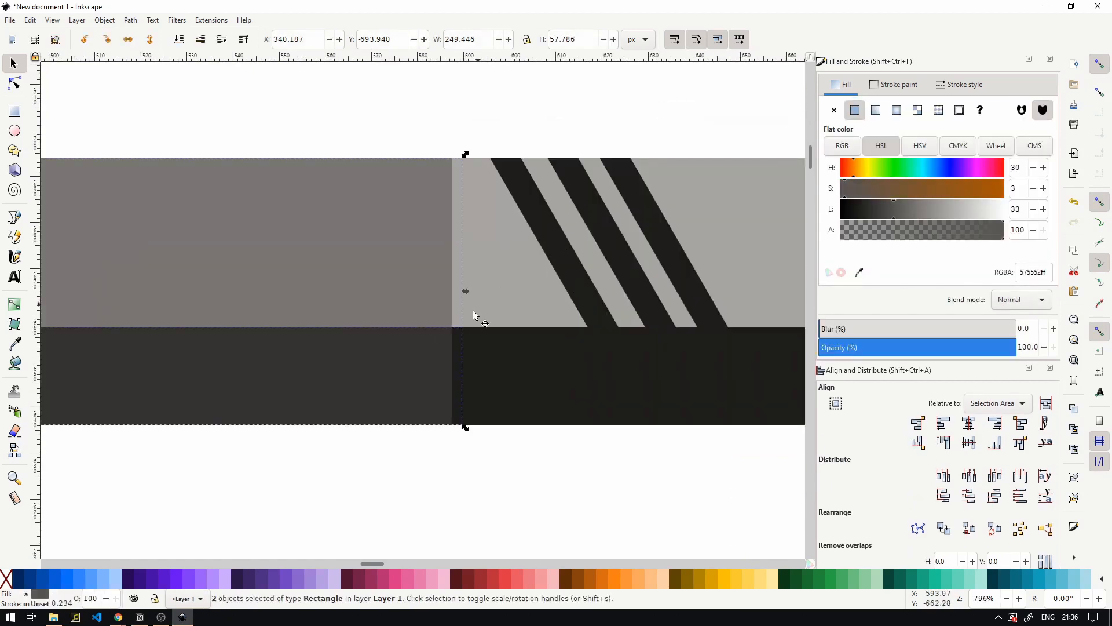
left_click_drag(465, 292, 448, 292)
scroll(453, 224, "down", 3)
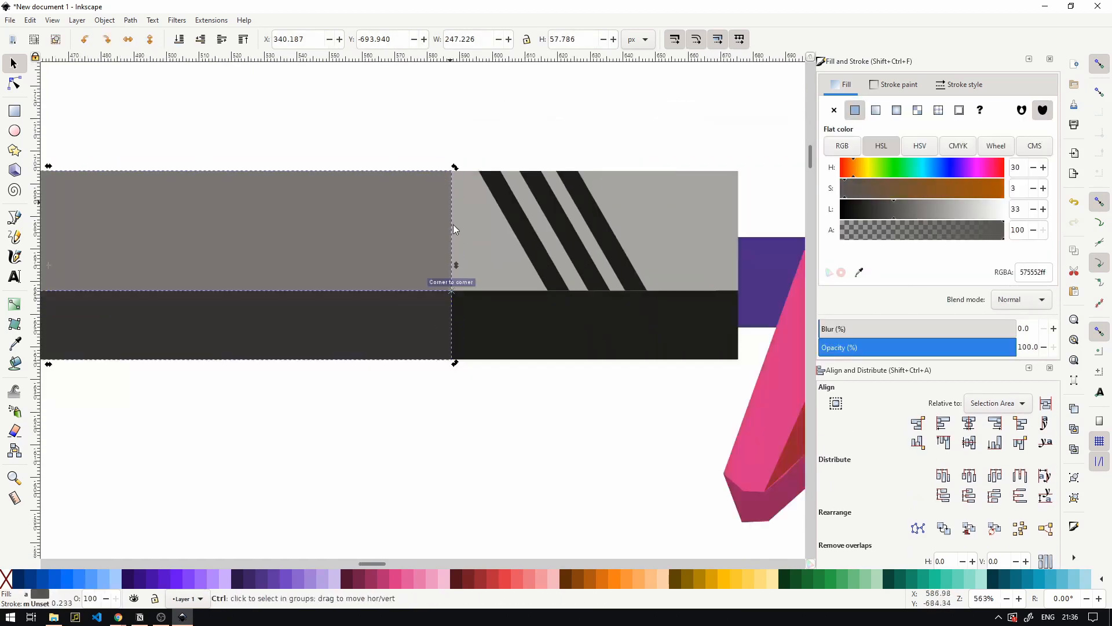
left_click(479, 169)
scroll(479, 168, "down", 2)
scroll(478, 184, "up", 1)
scroll(479, 185, "down", 3)
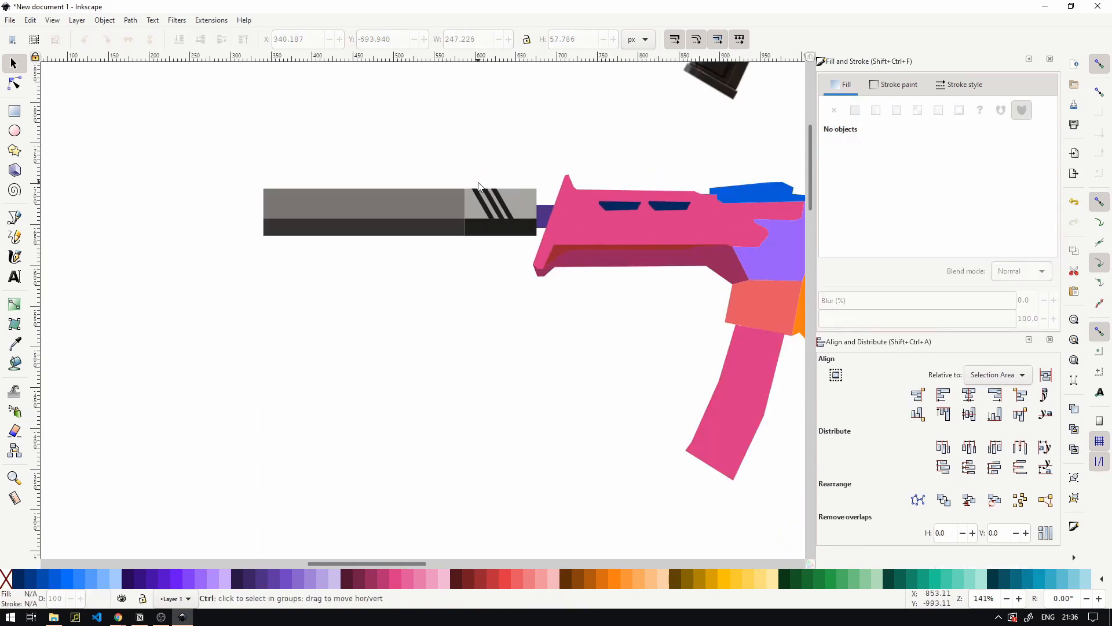
- Stretch the suppressor's upper and lower body rectangles together to about 250.6 px wide, overlapping the striped end section
scroll(440, 226, "up", 6)
left_click(439, 226)
left_click(442, 288, "shift")
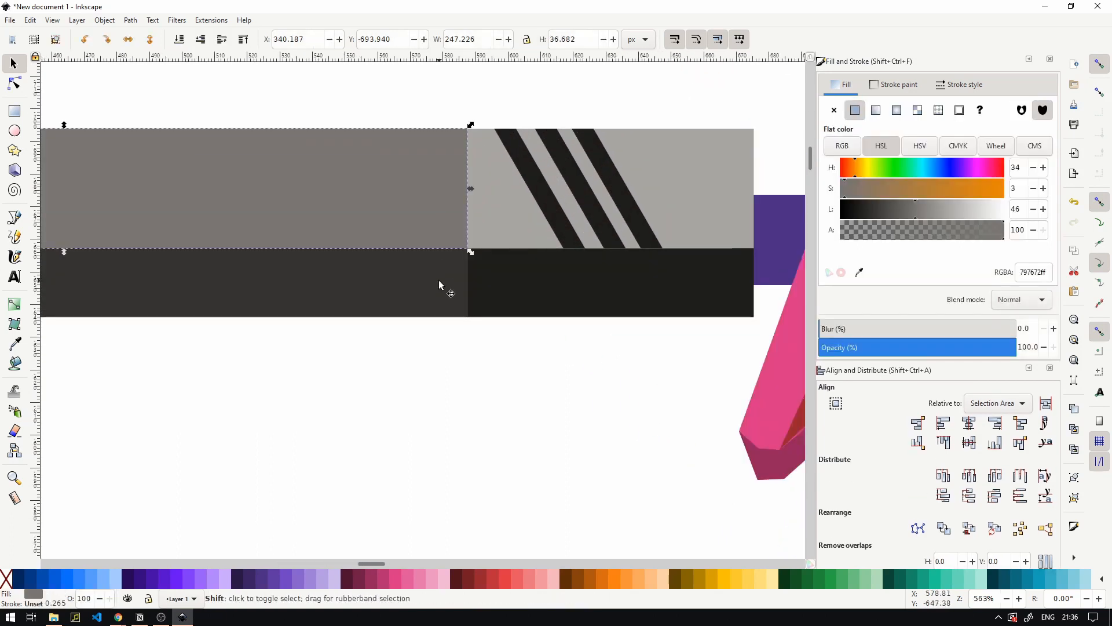
left_click_drag(468, 221, 479, 225)
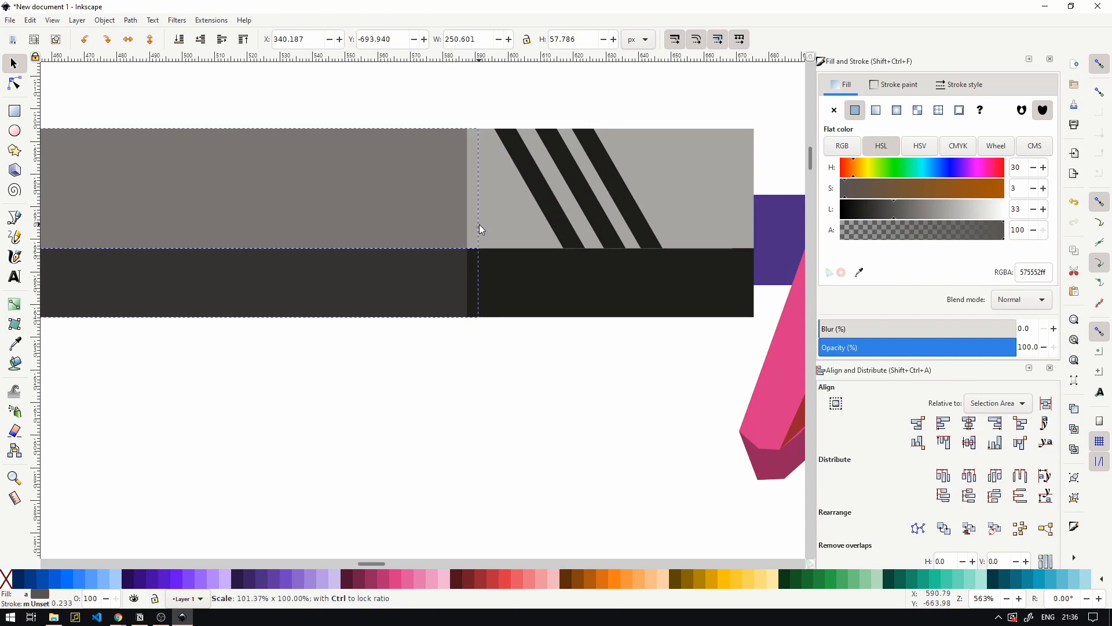
left_click(495, 353)
scroll(495, 352, "down", 7)
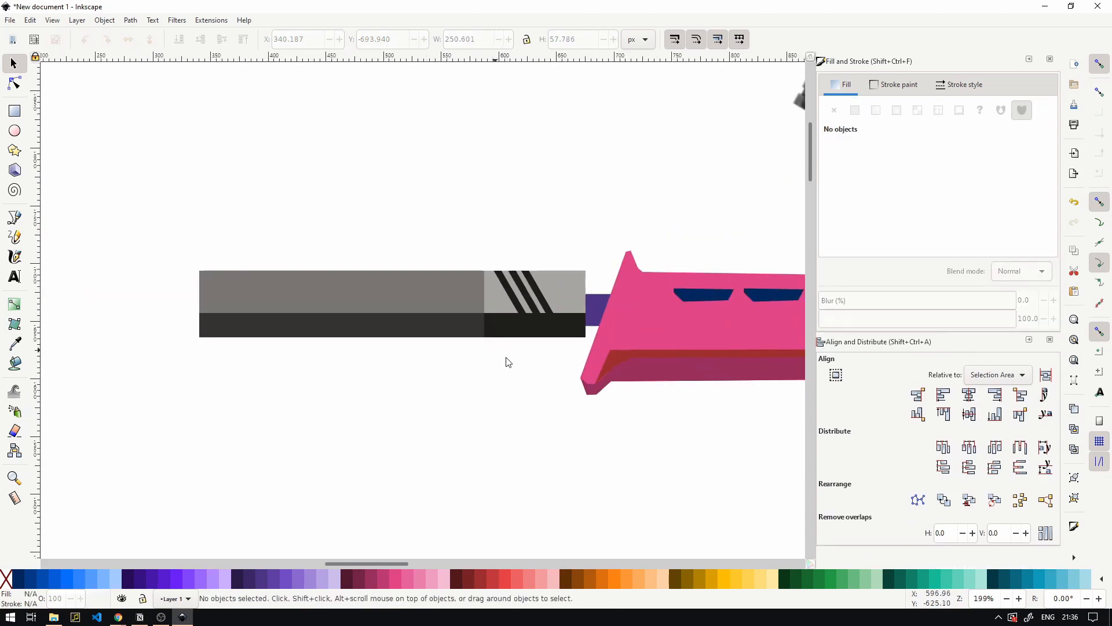
- Recolor the purple barrel rectangle between suppressor and handguard with the dark grey sampled from the suppressor body's lower half
scroll(505, 305, "up", 4)
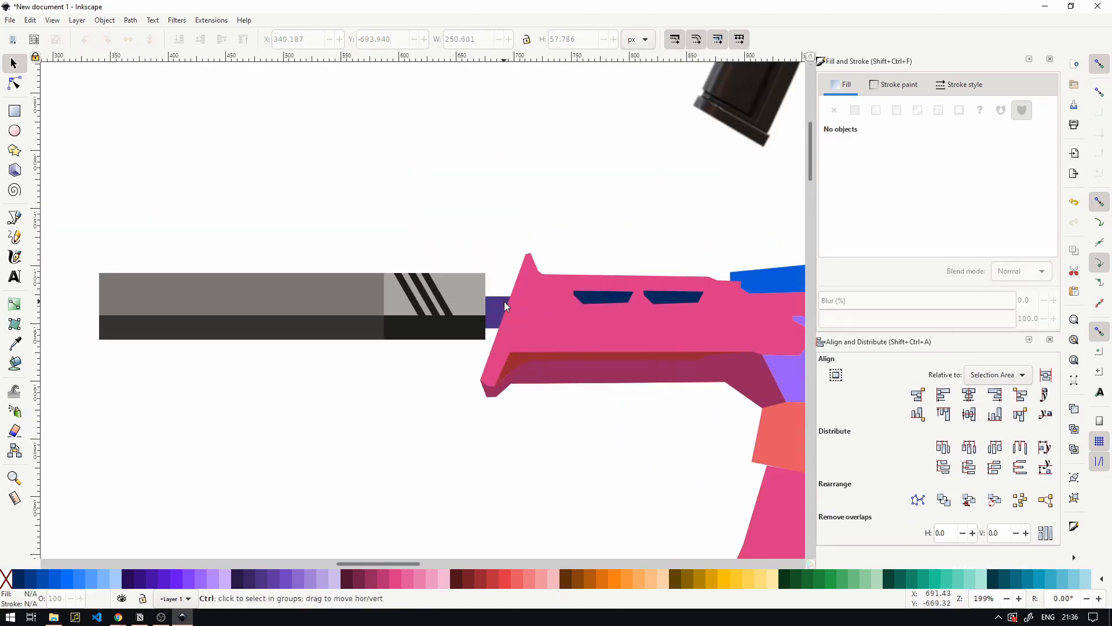
scroll(503, 313, "down", 2)
scroll(484, 313, "up", 6)
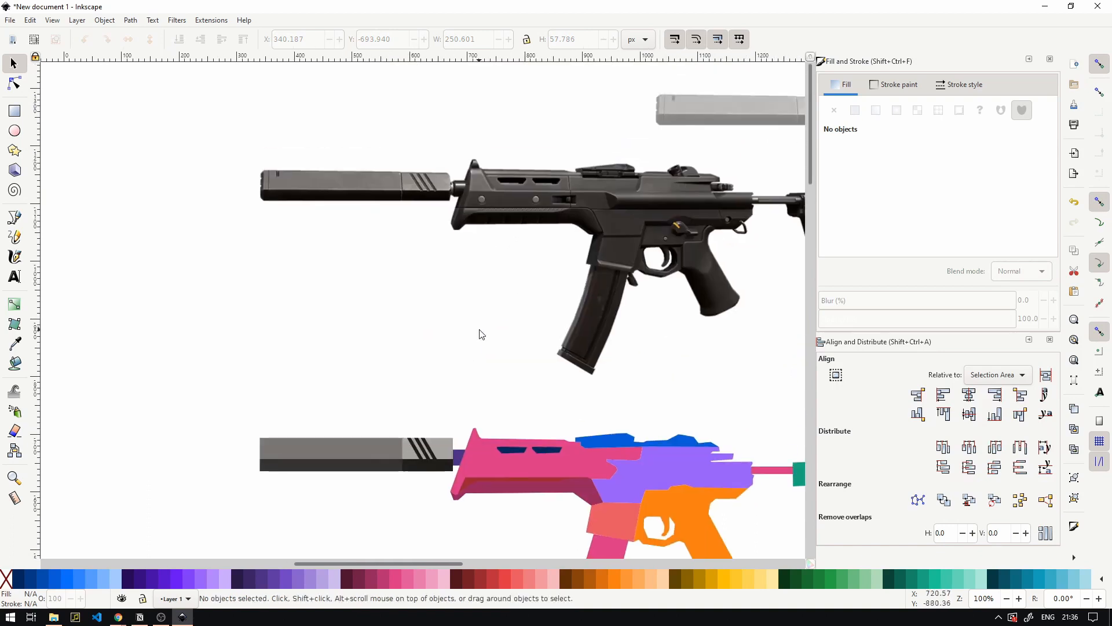
scroll(478, 510, "up", 4)
left_click(462, 458)
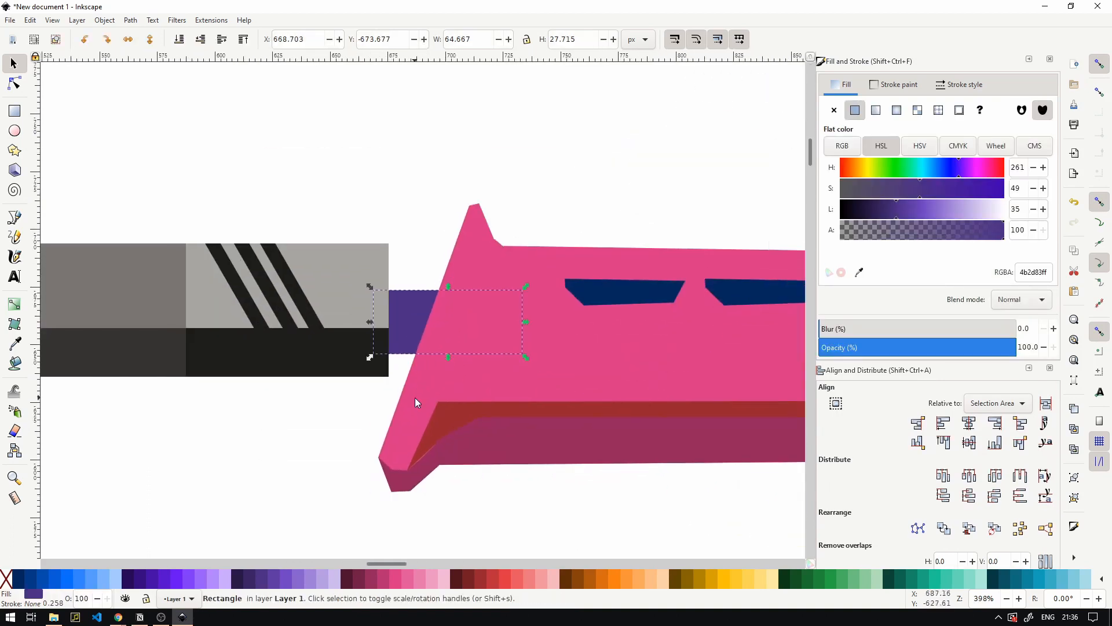
key("d")
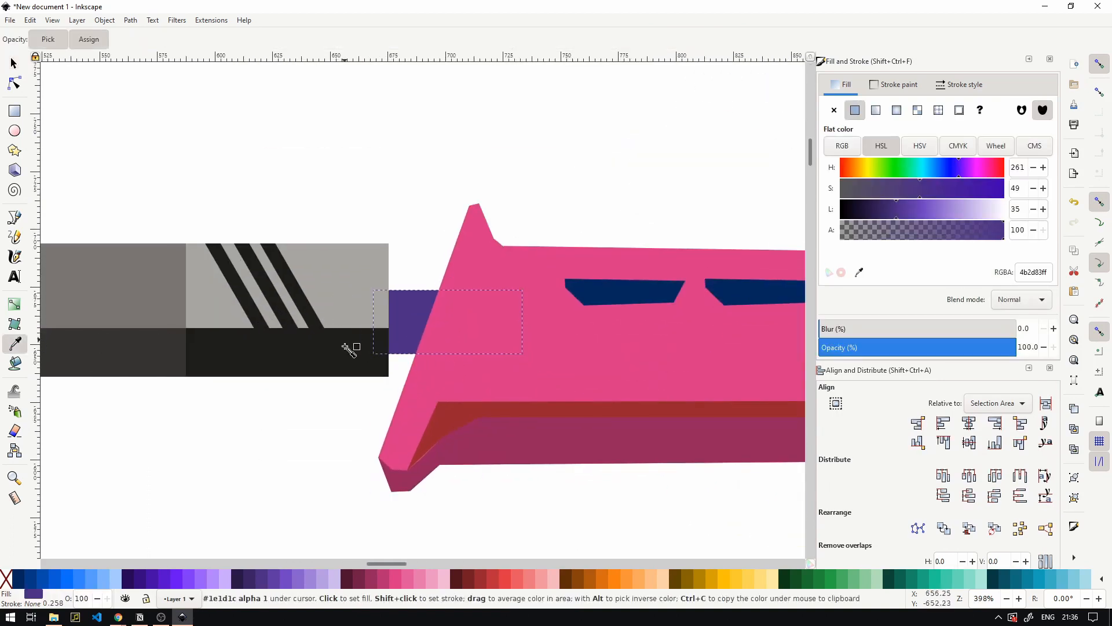
left_click(123, 312)
left_click(298, 178)
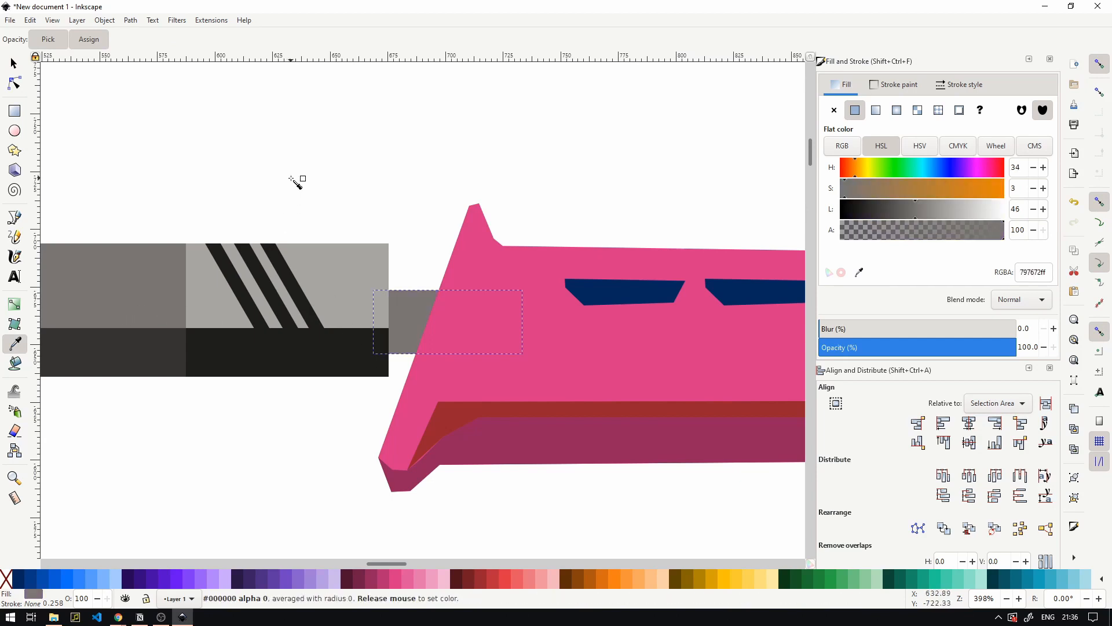
left_click(142, 293)
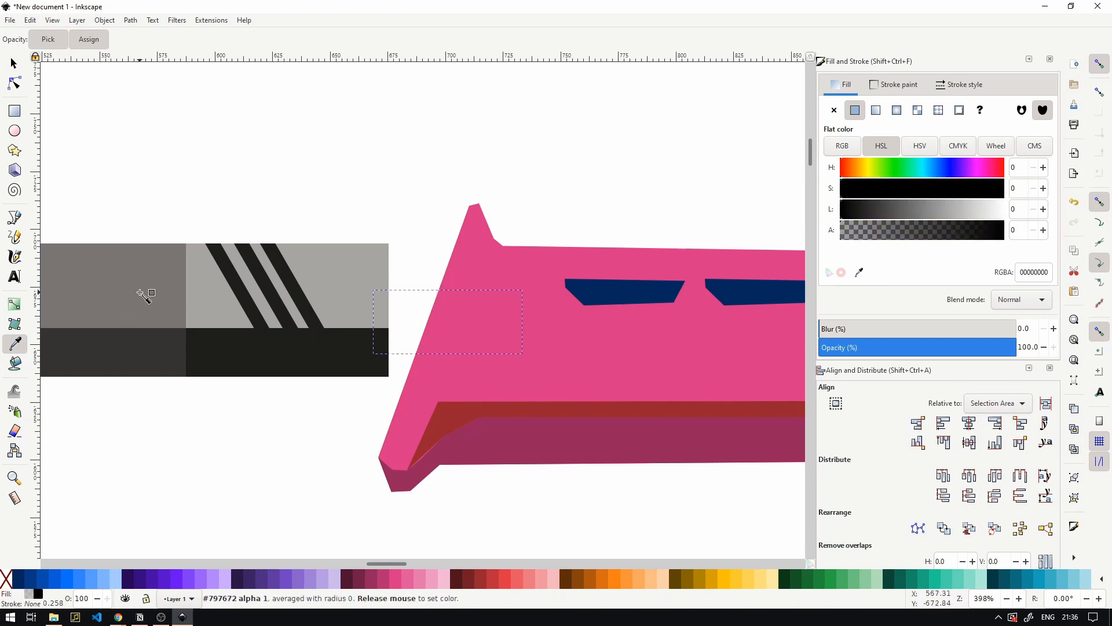
left_click(172, 357)
left_click(14, 64)
left_click(240, 147)
scroll(333, 207, "down", 4)
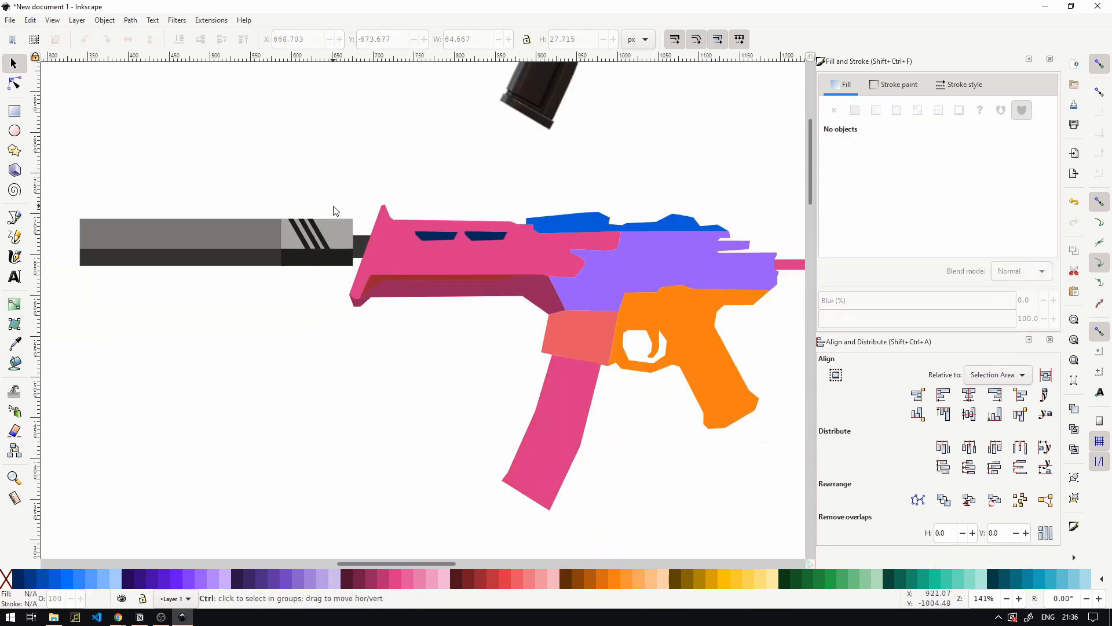
- Recolor the pink handguard path with the grey 797672 sampled from the suppressor body's upper half
left_click(391, 242)
scroll(382, 244, "up", 3)
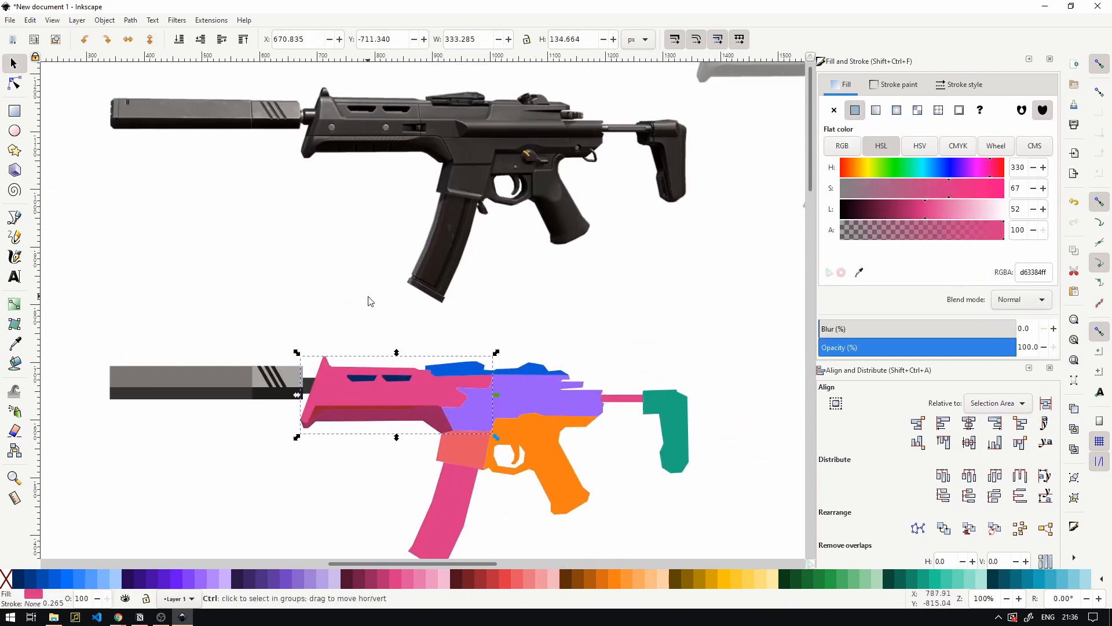
scroll(367, 331, "up", 2)
scroll(89, 253, "down", 3)
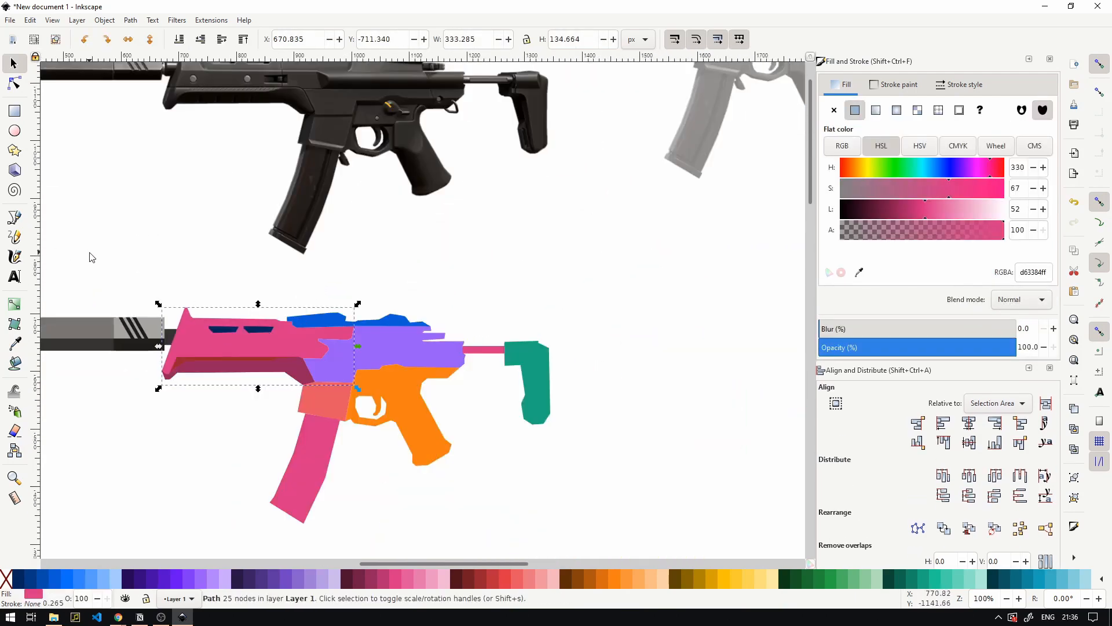
scroll(74, 305, "left", 3)
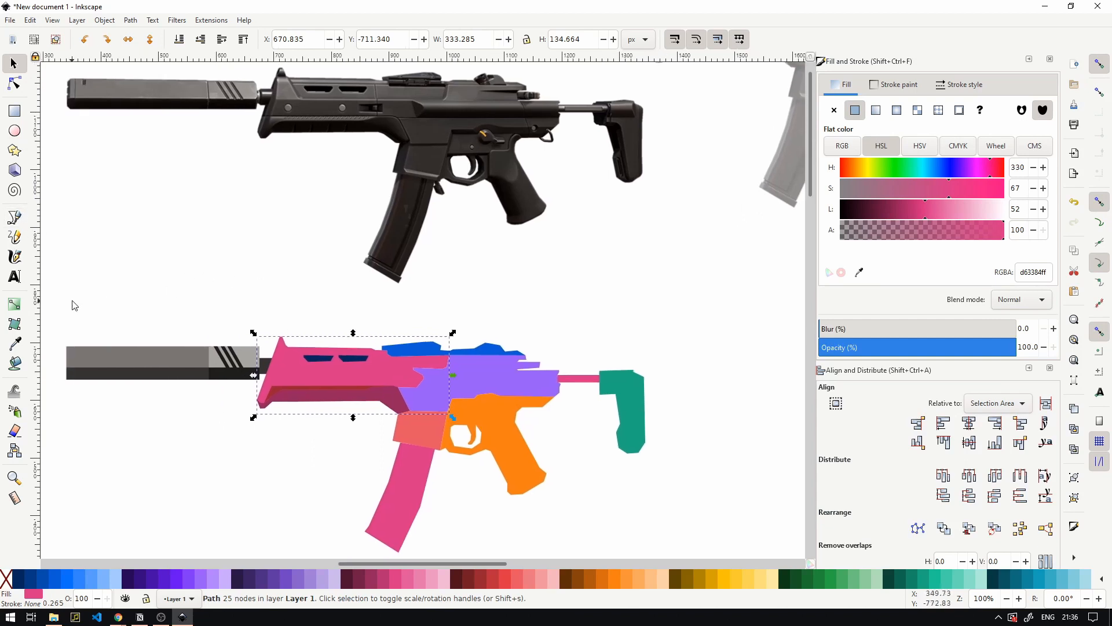
left_click(14, 343)
left_click(213, 362)
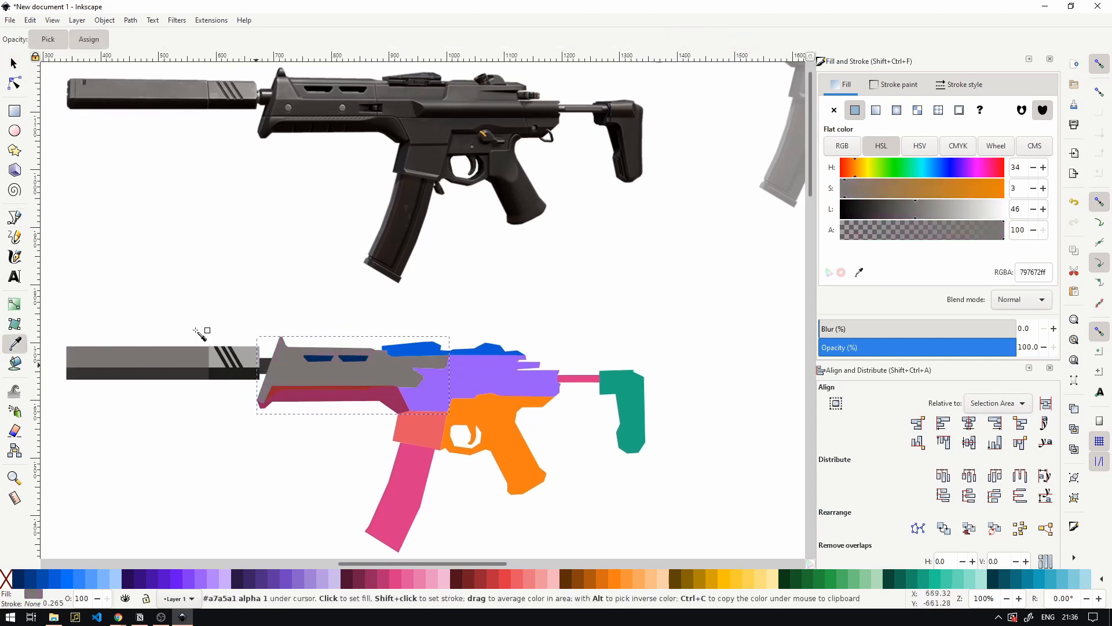
left_click(14, 62)
- Recolor both dark blue handguard slots with the near-black sampled from the lower part of the suppressor's striped section
left_click(321, 358)
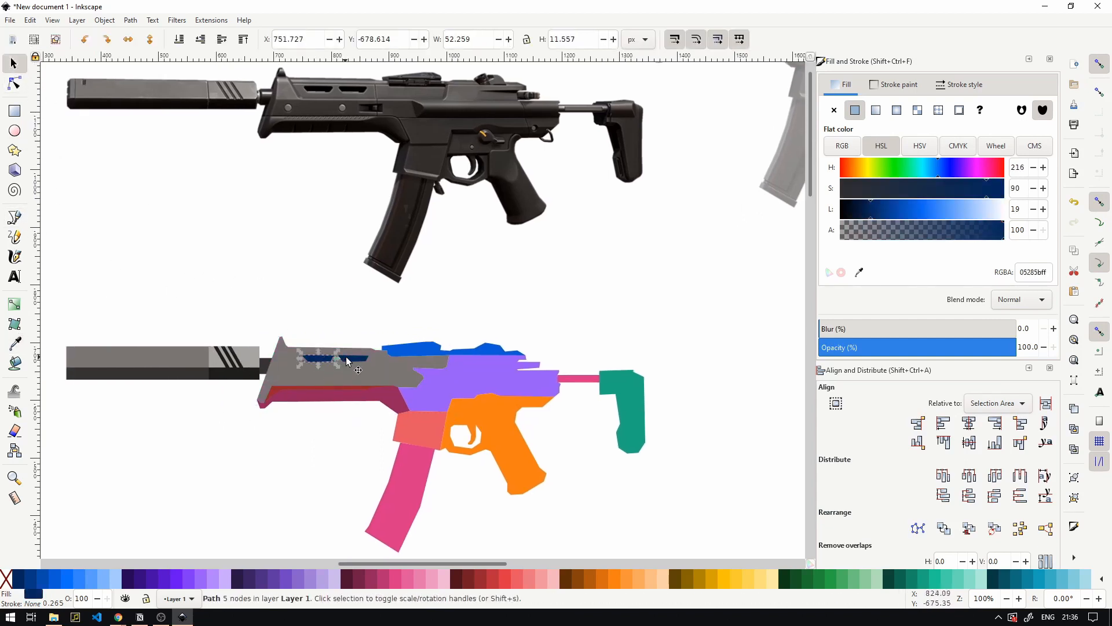
left_click(351, 358, "shift")
left_click(15, 343)
left_click(235, 373)
left_click(13, 62)
- Recolor the dark pink underside path of the handguard with the near-black 1e1d1c sampled from a handguard slot
scroll(316, 380, "up", 1)
left_click(278, 392)
key("ctrl+z")
left_click(244, 417)
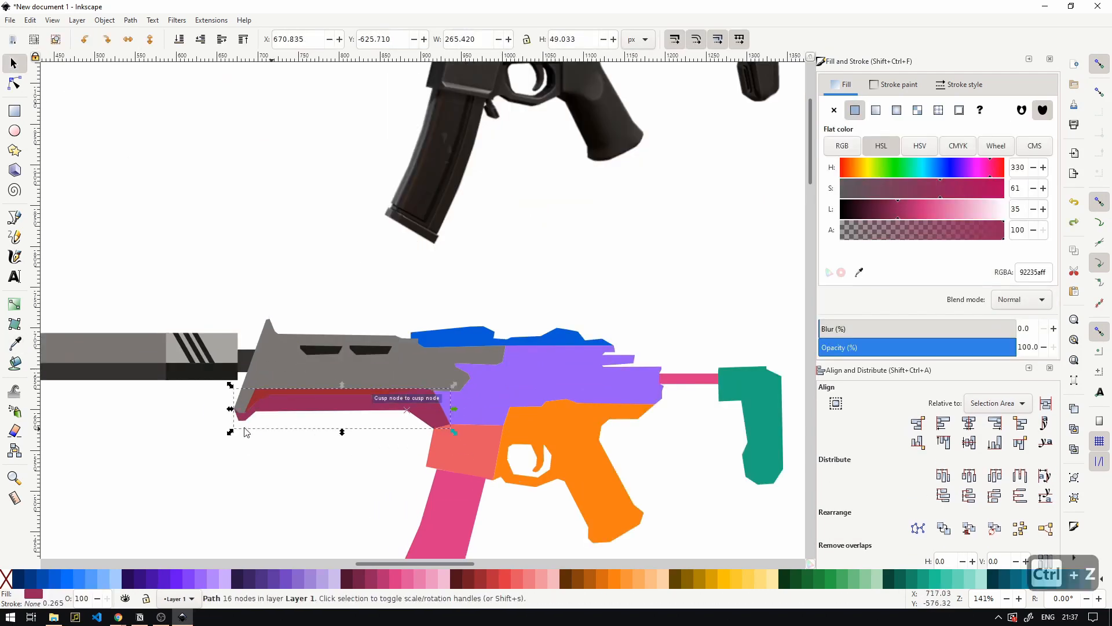
left_click(15, 343)
left_click(318, 350)
left_click(13, 62)
- Move three nodes on the front upper edge of the near-black underside path up beneath the red shape to close the gap
scroll(247, 418, "up", 7)
double_click(268, 383)
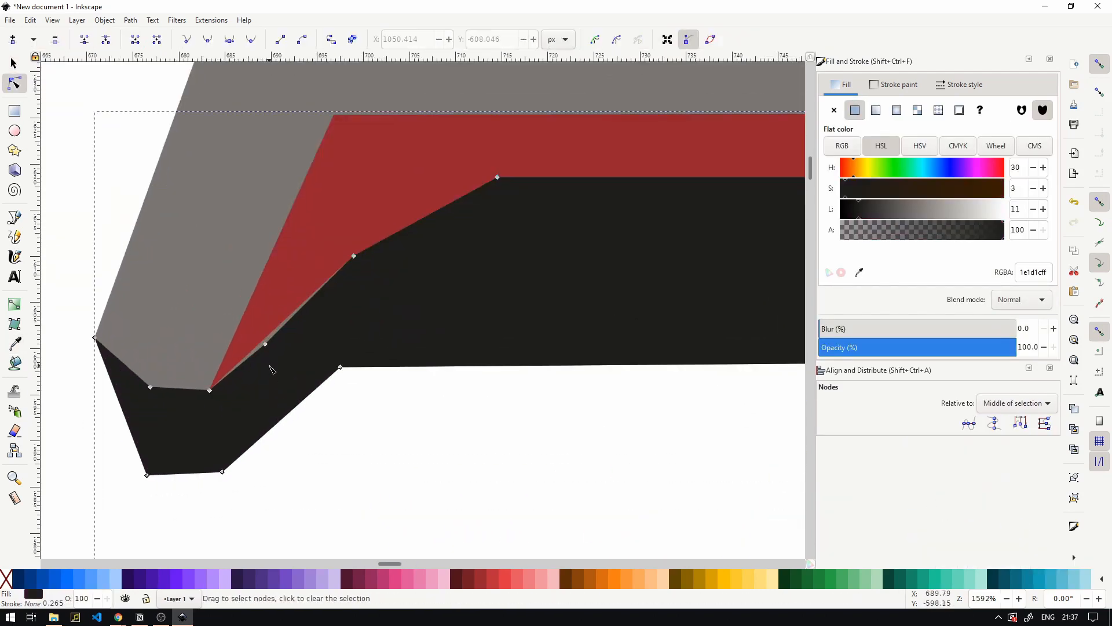
left_click_drag(267, 346, 266, 338)
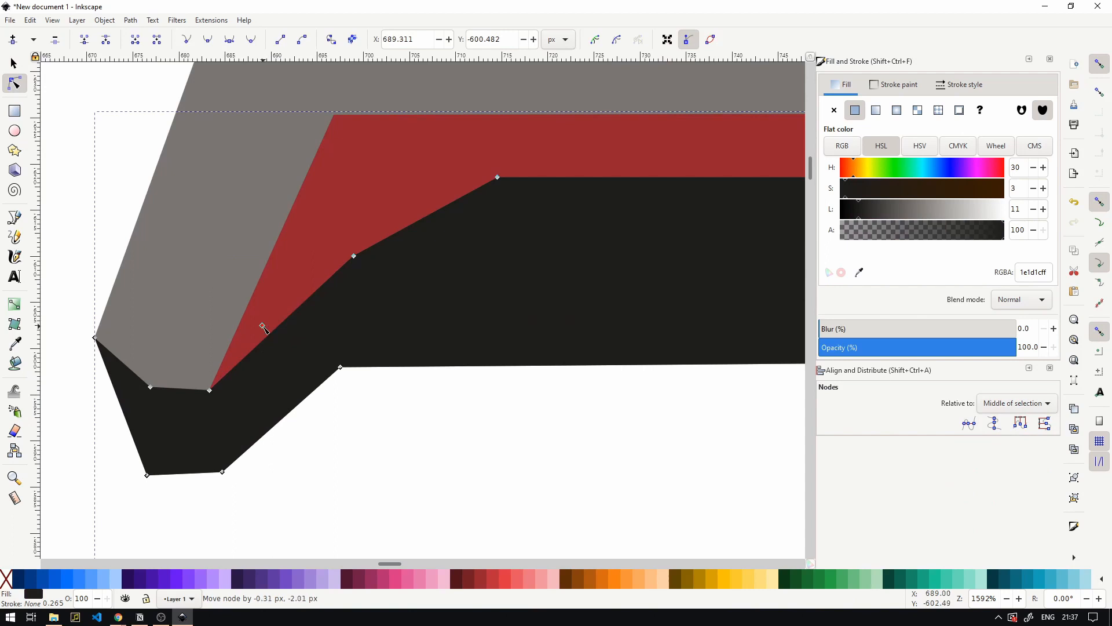
left_click_drag(353, 255, 351, 244)
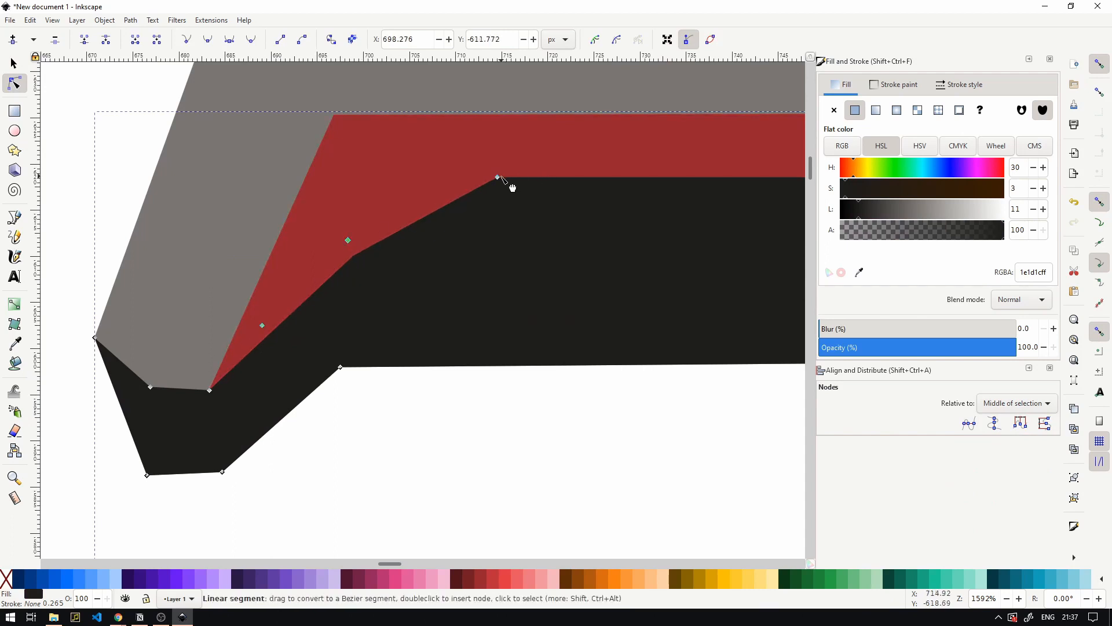
left_click_drag(498, 178, 505, 166)
key("s")
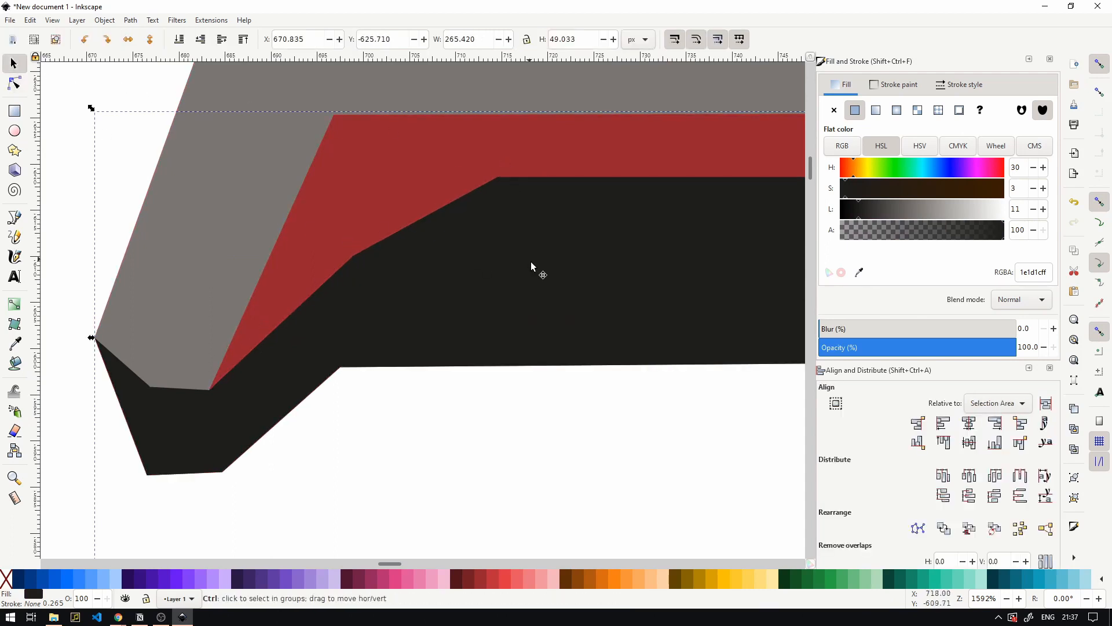
- Undo the accidental move of the red shape under the handguard and lower its opacity to 46.8%
left_click_drag(534, 266, 476, 197)
key("ctrl+z")
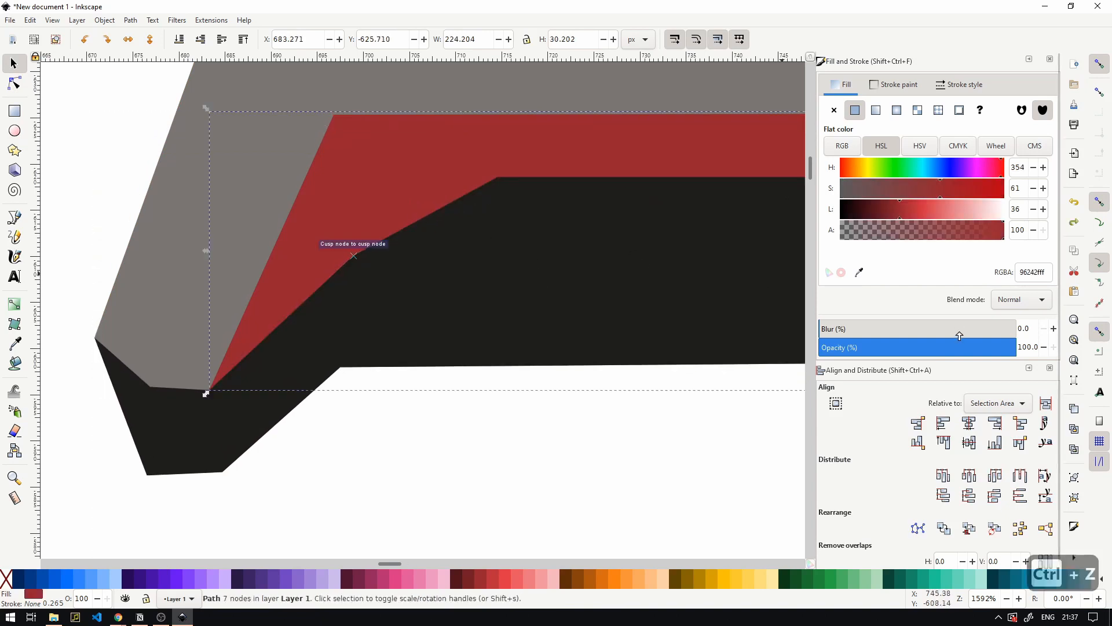
left_click_drag(959, 346, 911, 345)
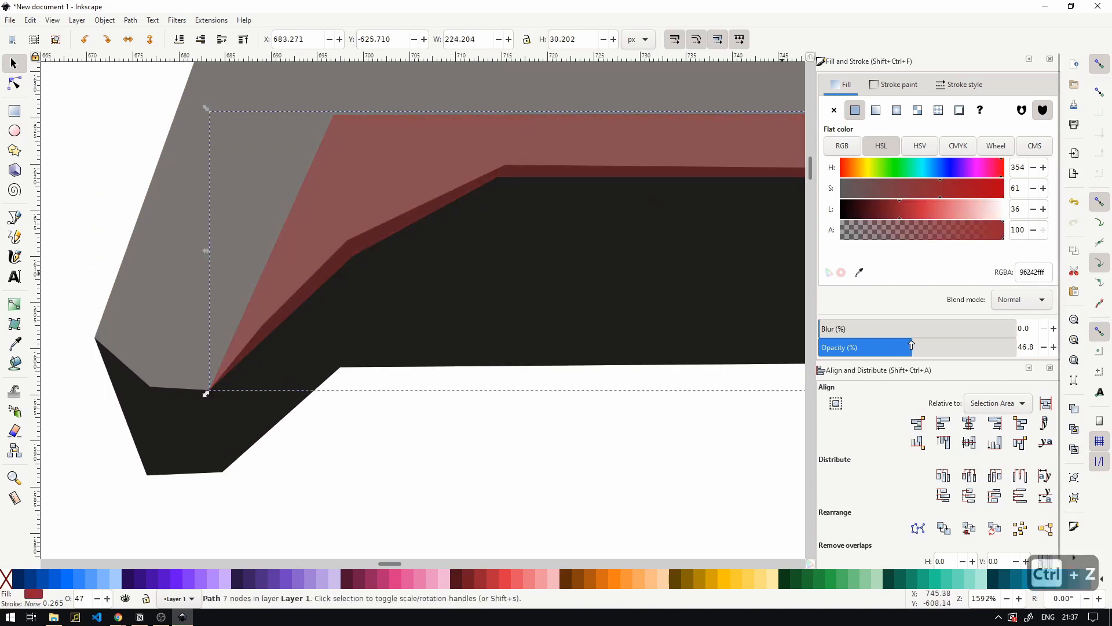
- Move two nodes on the rear upper edge of the near-black underside path up beneath the red shape
scroll(91, 252, "down", 1)
scroll(426, 257, "down", 1)
scroll(408, 265, "down", 1)
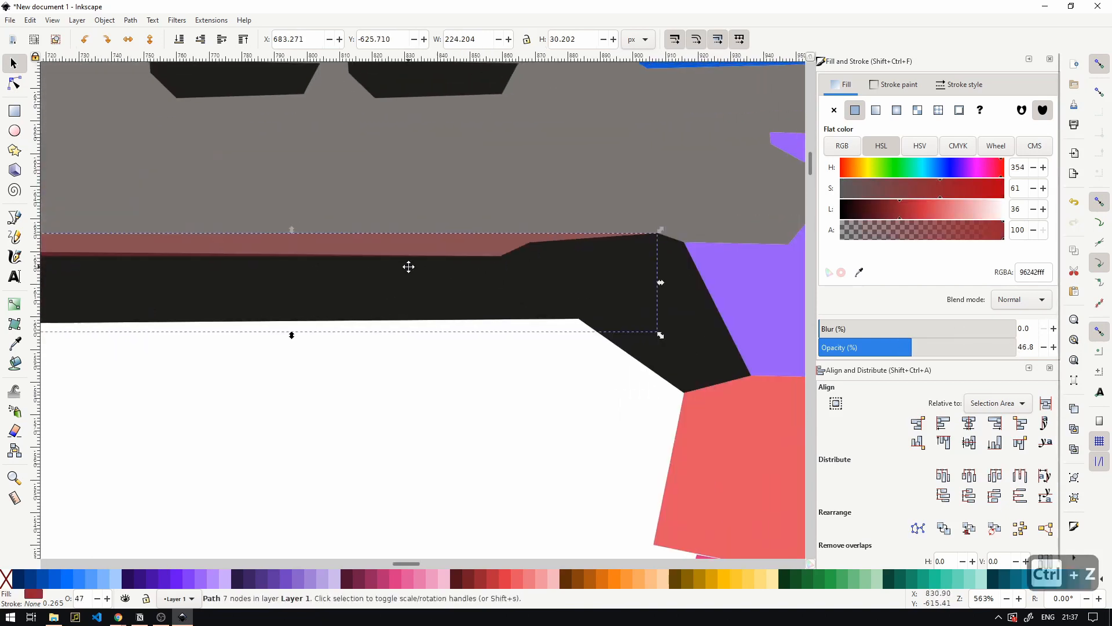
scroll(529, 252, "up", 3)
left_click(495, 262)
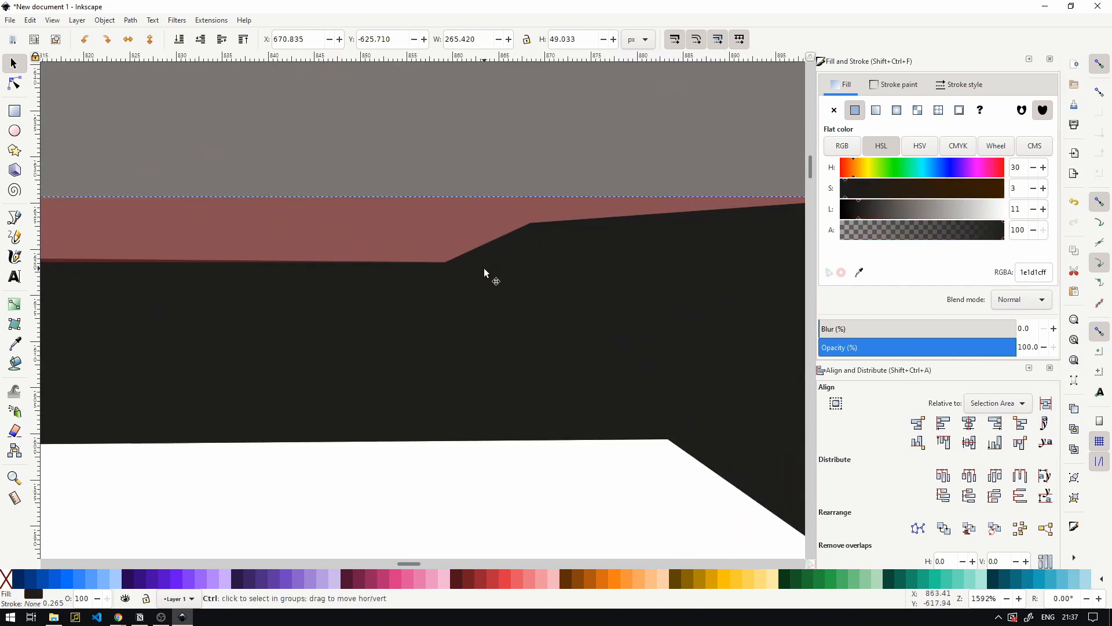
key("n")
left_click_drag(531, 226, 522, 216)
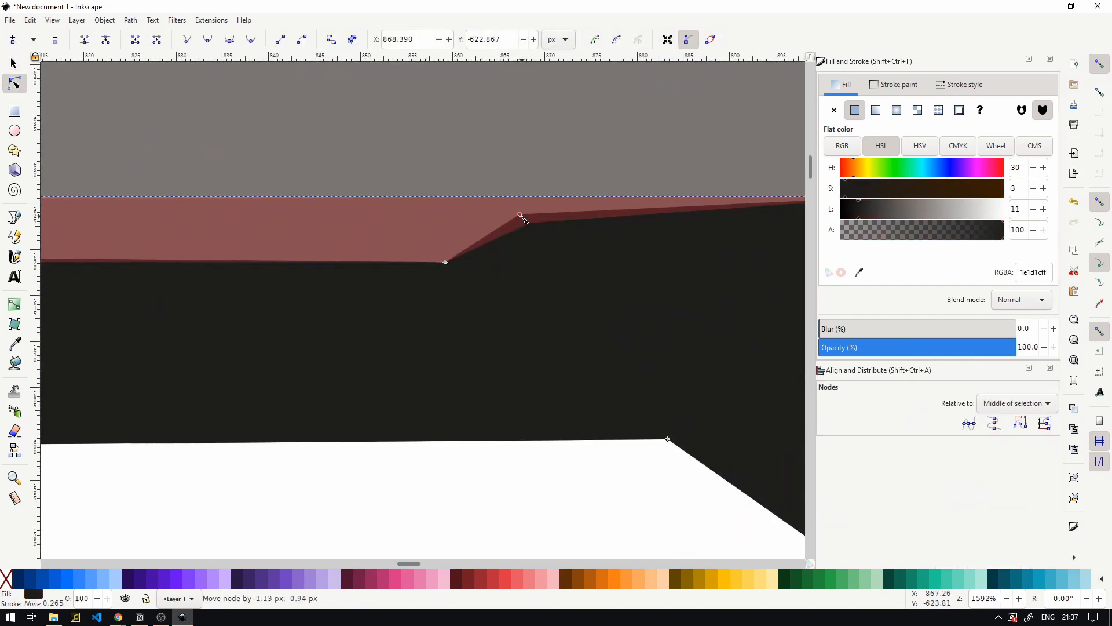
left_click_drag(446, 262, 441, 252)
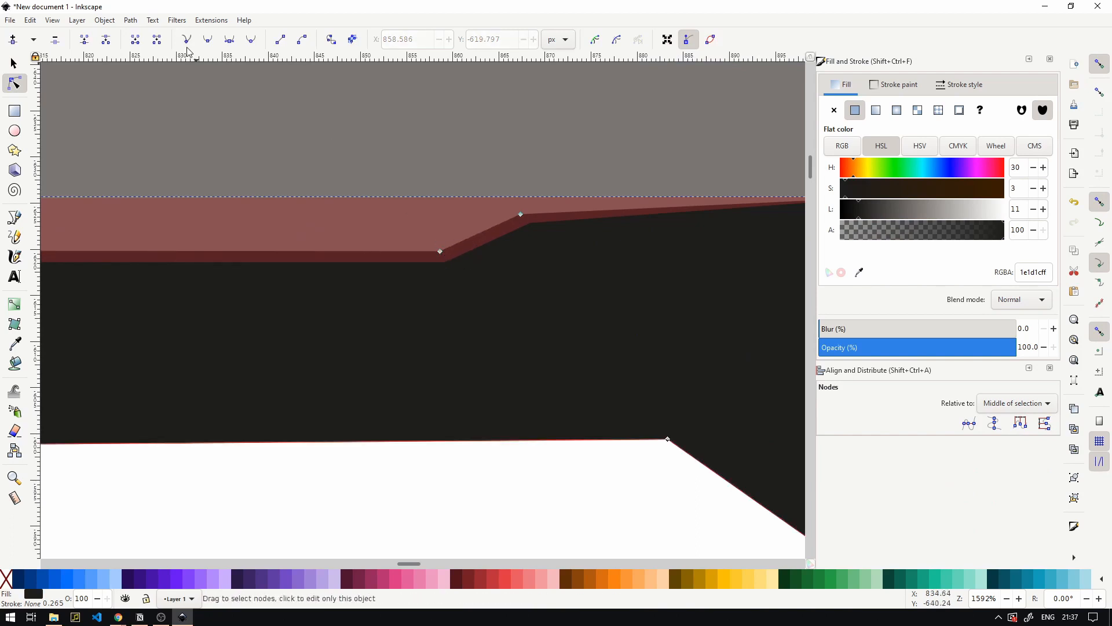
left_click(14, 62)
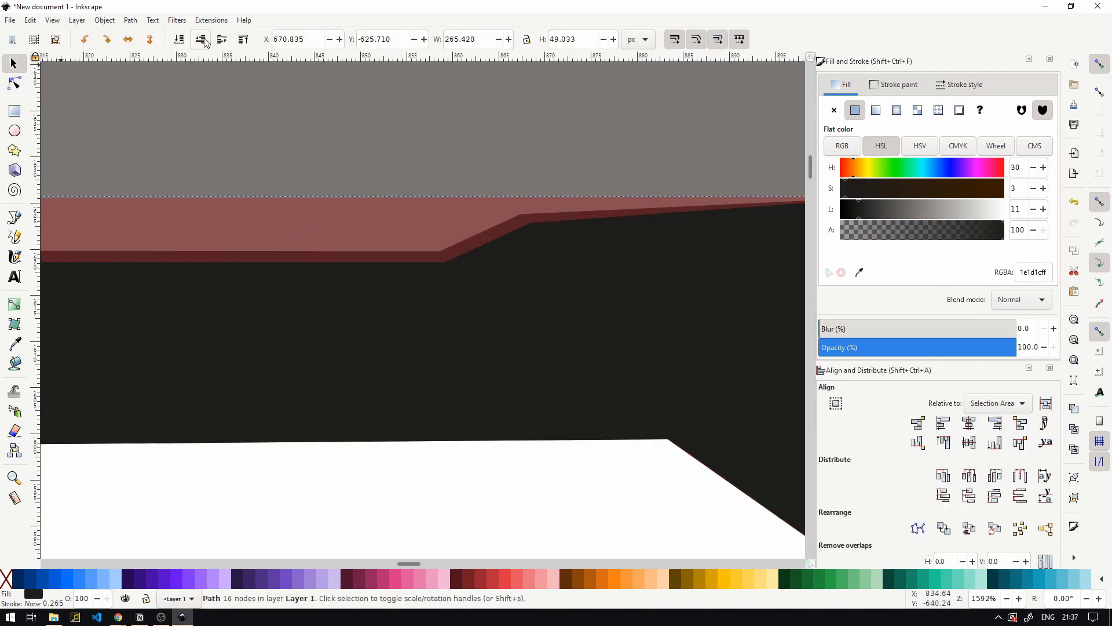
scroll(468, 217, "down", 4)
left_click(390, 362)
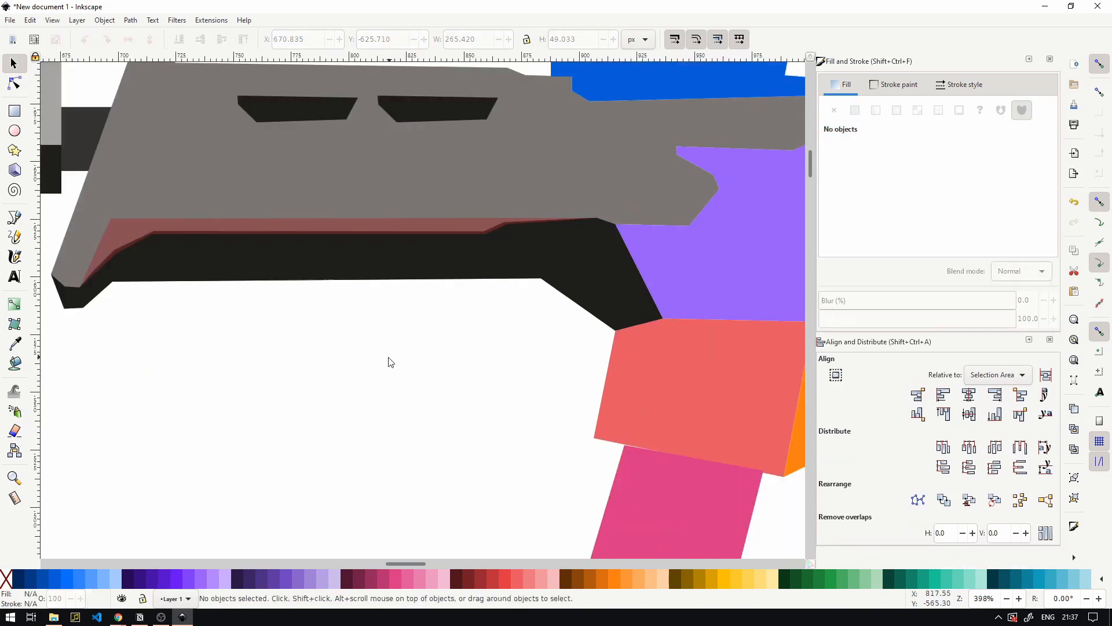
- Restore the red shape under the handguard to 100% opacity
left_click_drag(389, 357, 475, 373)
left_click(217, 242)
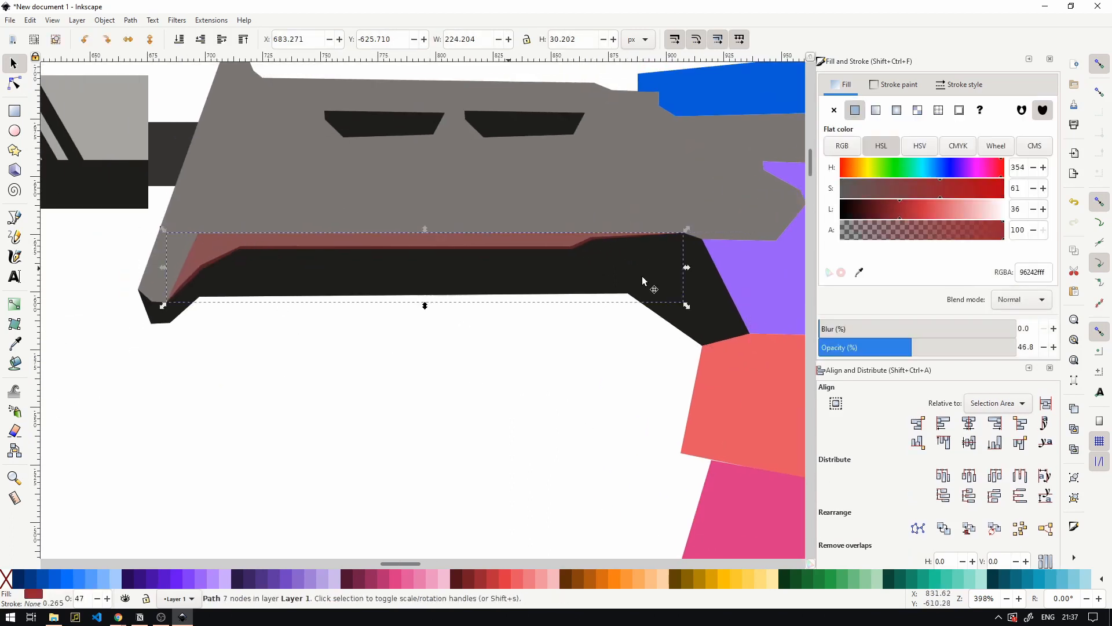
left_click_drag(897, 345, 1110, 299)
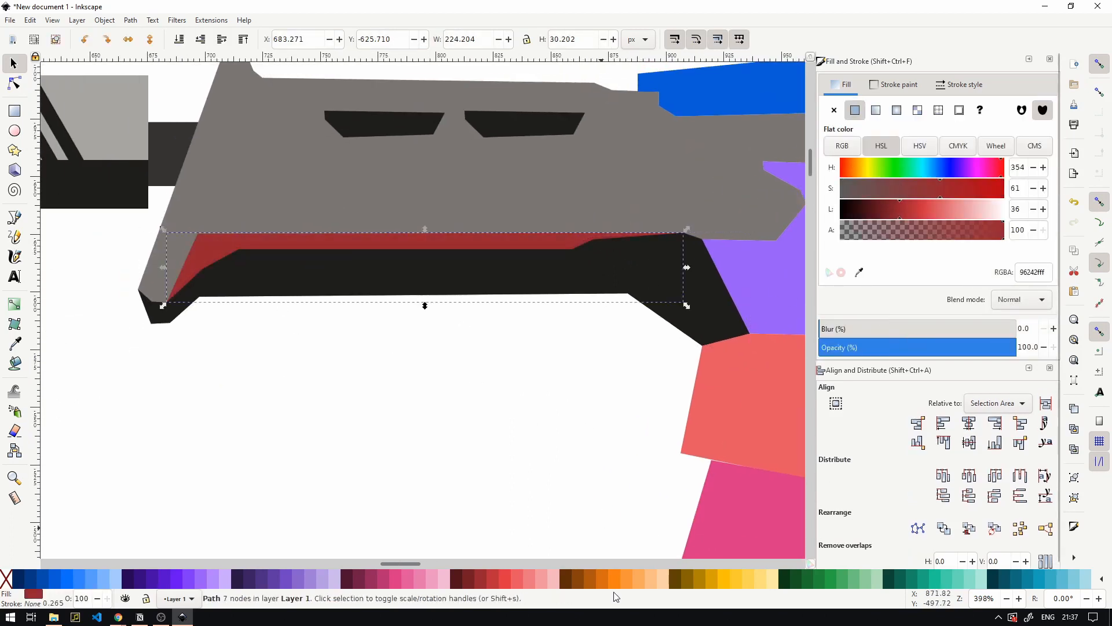
- Recolor the red shape under the handguard with the light grey sampled from the suppressor's striped section, checking the reference photo
scroll(508, 383, "down", 2)
left_click_drag(451, 270, 340, 551)
left_click_drag(345, 299, 336, 434)
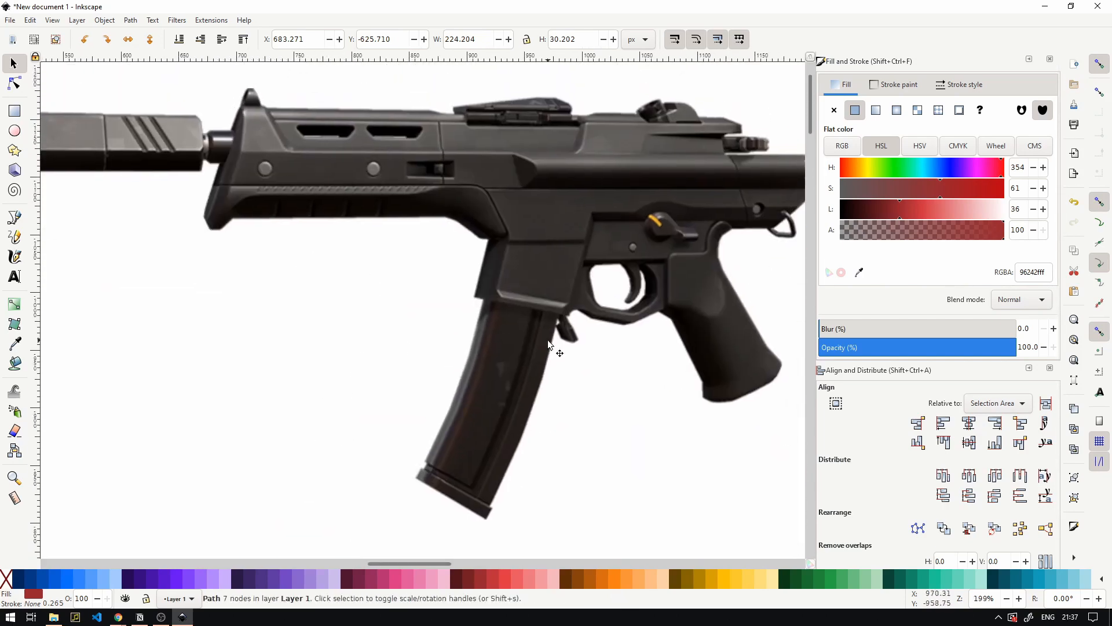
left_click_drag(447, 434, 481, 193)
left_click_drag(472, 344, 515, 267)
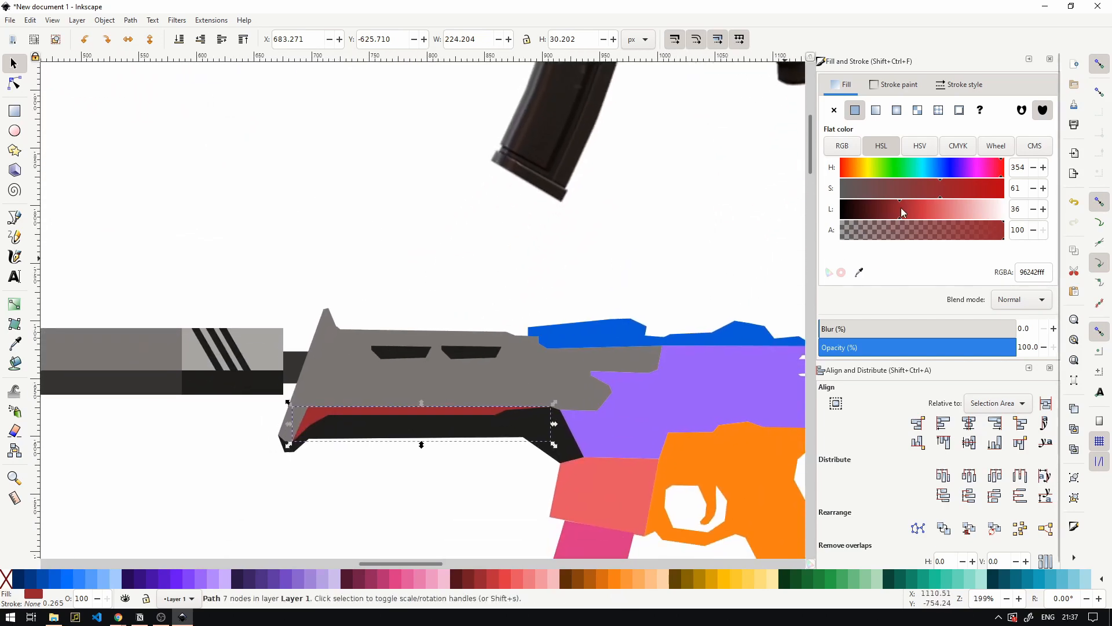
left_click(859, 273)
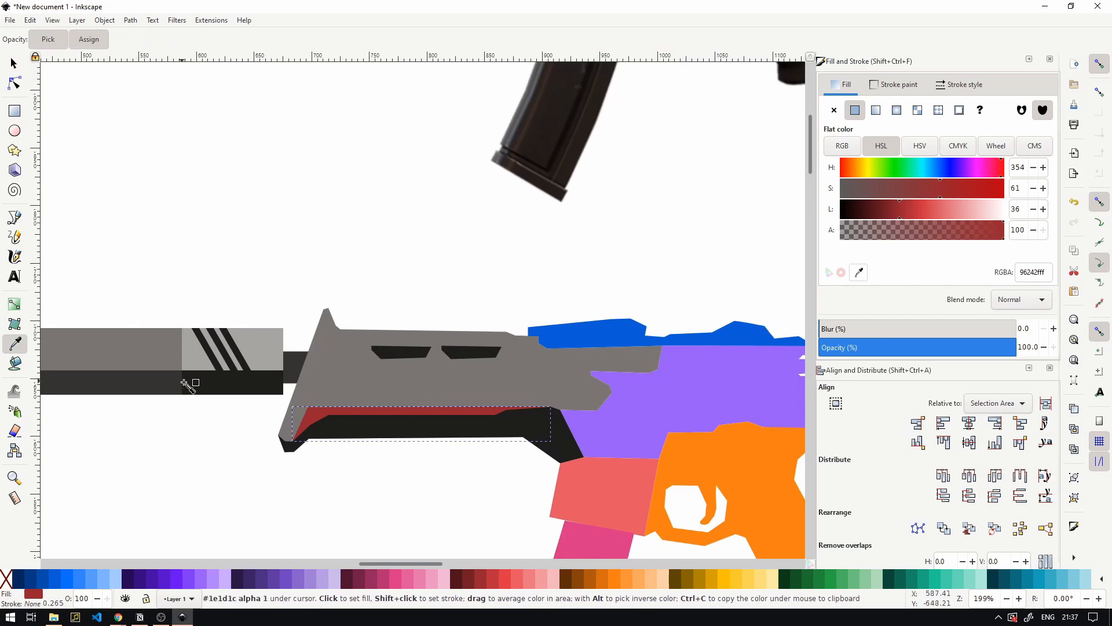
left_click(266, 349)
left_click(318, 249)
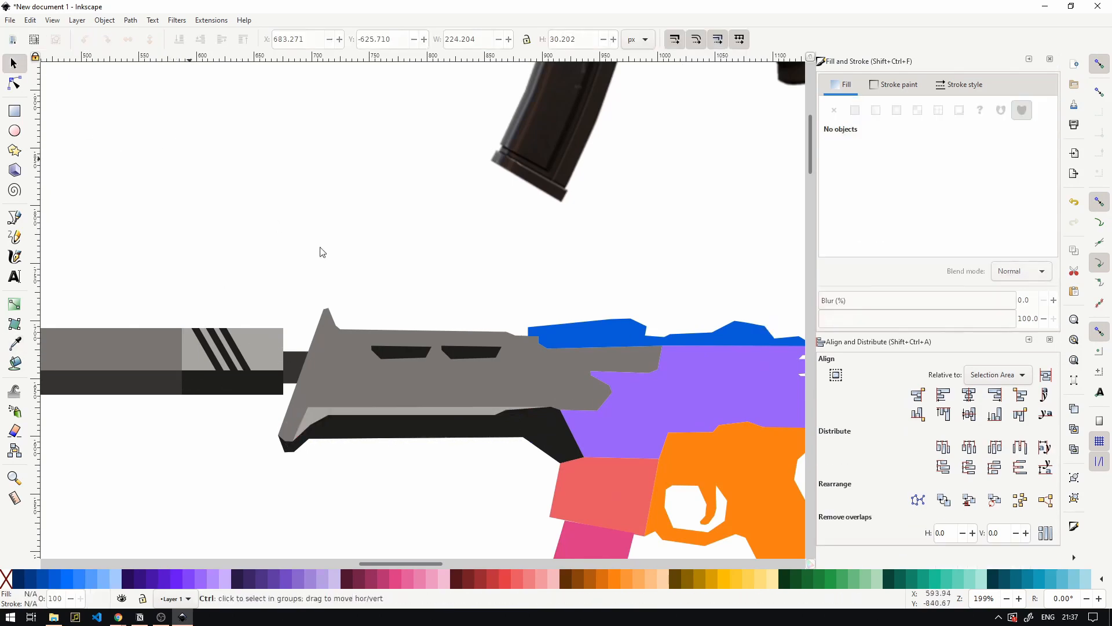
scroll(357, 290, "down", 3, "ctrl")
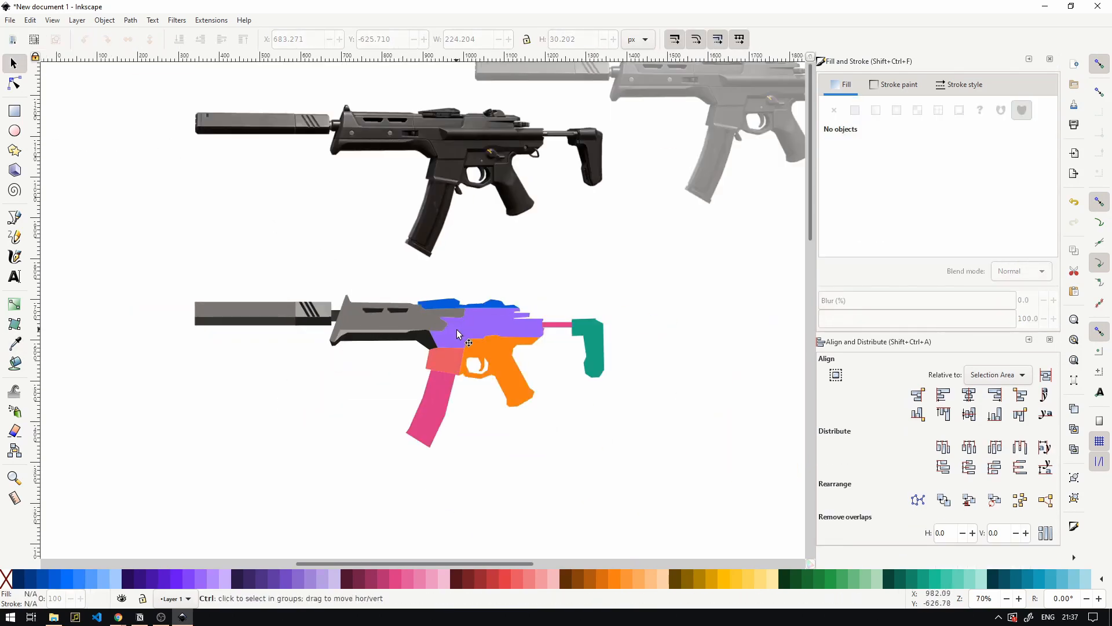
scroll(457, 334, "up", 4, "ctrl")
scroll(494, 307, "up", 4, "ctrl")
double_click(519, 282)
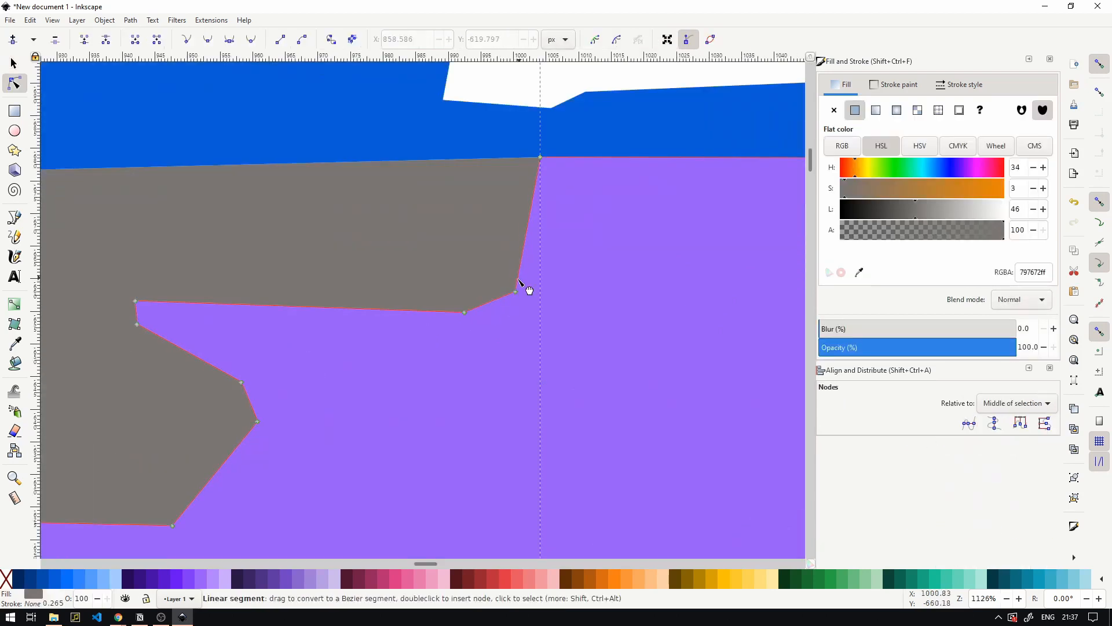
left_click_drag(585, 255, 543, 297)
key("ctrl+z")
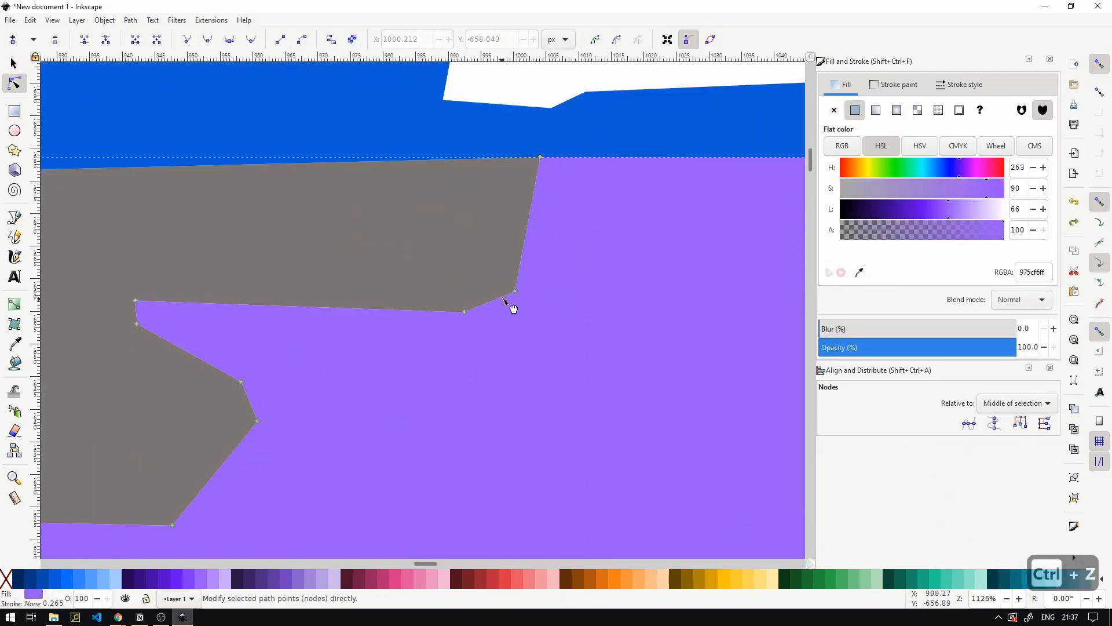
- Recolor the grey handguard with dark grey 383634 and undo the stray node move on the purple receiver
scroll(498, 292, "down", 3, "ctrl")
key("s")
scroll(506, 290, "up", 4, "ctrl")
double_click(482, 273)
scroll(568, 351, "down", 2, "ctrl")
left_click(569, 351)
left_click_drag(486, 347, 554, 222)
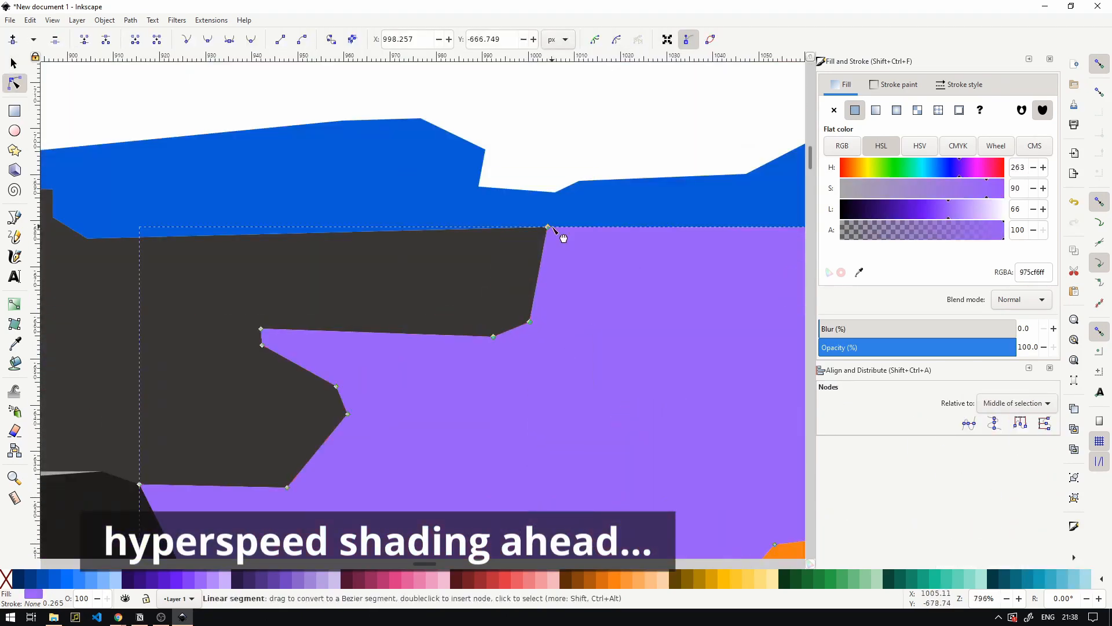
key("ctrl+z")
- Move the nodes along the handguard's notched rear edge beneath the purple receiver so the two shapes overlap
left_click(536, 318)
scroll(407, 237, "up", 2, "ctrl")
left_click(408, 249)
left_click_drag(652, 405, 666, 470)
left_click_drag(283, 257, 299, 269)
left_click_drag(287, 291, 300, 284)
left_click_drag(434, 372, 449, 363)
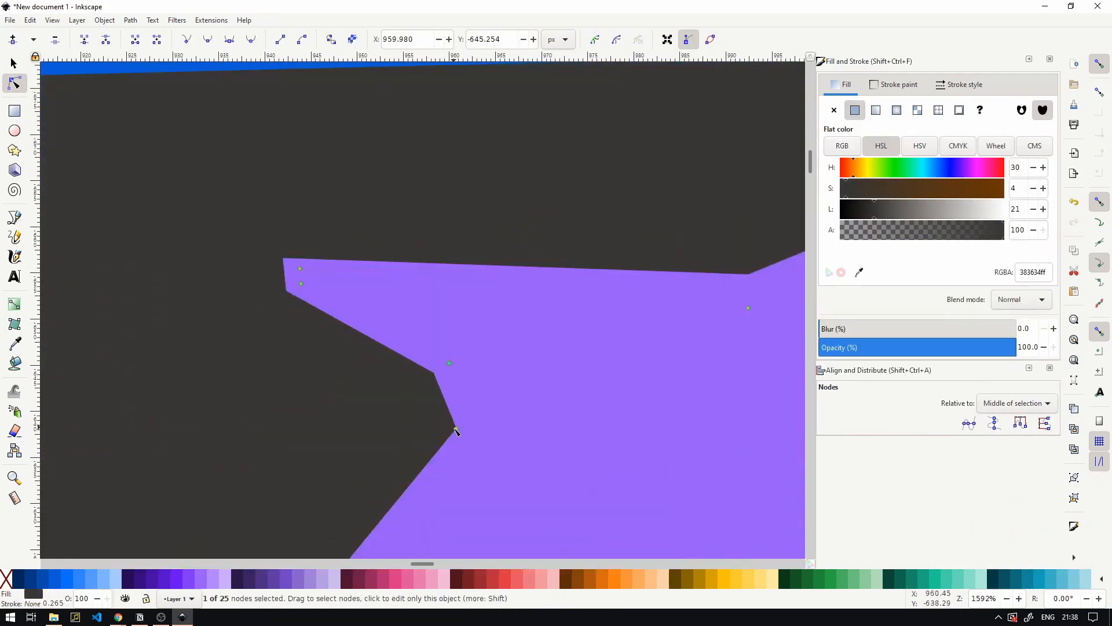
left_click_drag(456, 429, 473, 432)
scroll(473, 405, "down", 2, "ctrl")
key("s")
left_click(521, 295)
left_click(951, 348)
key("ctrl+z")
- Move two upper rear nodes of the handguard beneath the front end of the blue sight shape
scroll(243, 145, "up", 2, "ctrl")
left_click_drag(412, 280, 419, 261)
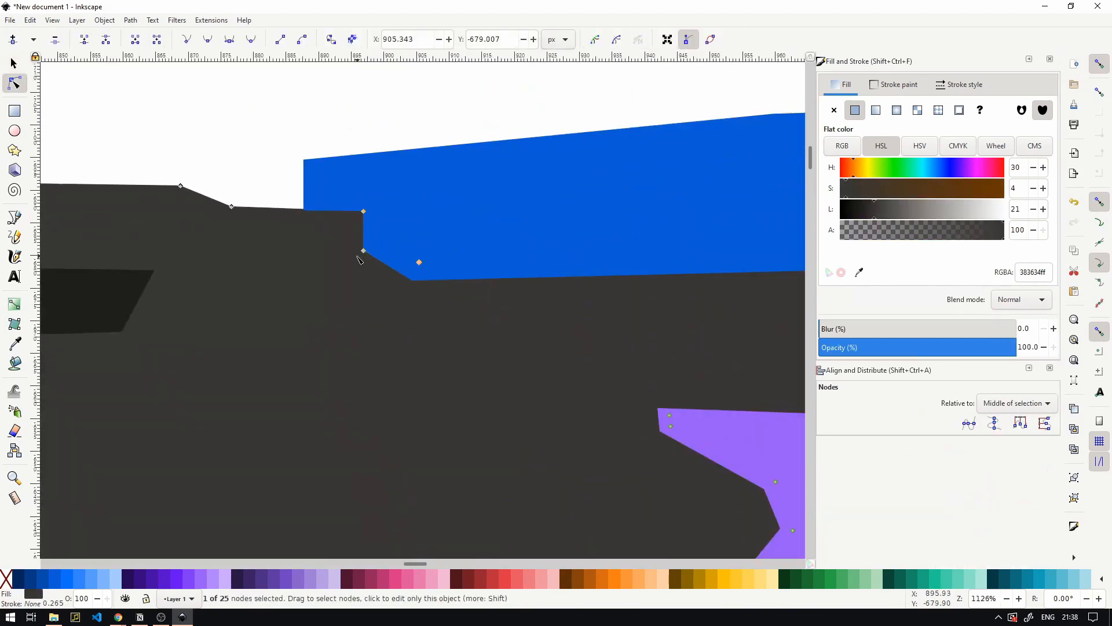
left_click_drag(363, 211, 384, 208)
- Move the purple receiver's lower-edge nodes so they overlap the coral magazine well and the orange grip section
scroll(230, 254, "down", 4)
key("s")
double_click(507, 286)
scroll(362, 450, "up", 4)
left_click_drag(214, 310, 227, 338)
left_click_drag(638, 318, 646, 346)
left_click_drag(632, 263, 301, 214)
left_click_drag(434, 222, 438, 234)
scroll(589, 228, "up", 2)
left_click_drag(642, 253, 634, 235)
left_click_drag(665, 227, 661, 213)
- Recolor the purple receiver with the mid grey used on the suppressor body
scroll(522, 274, "down", 6)
key("s")
left_click(484, 255)
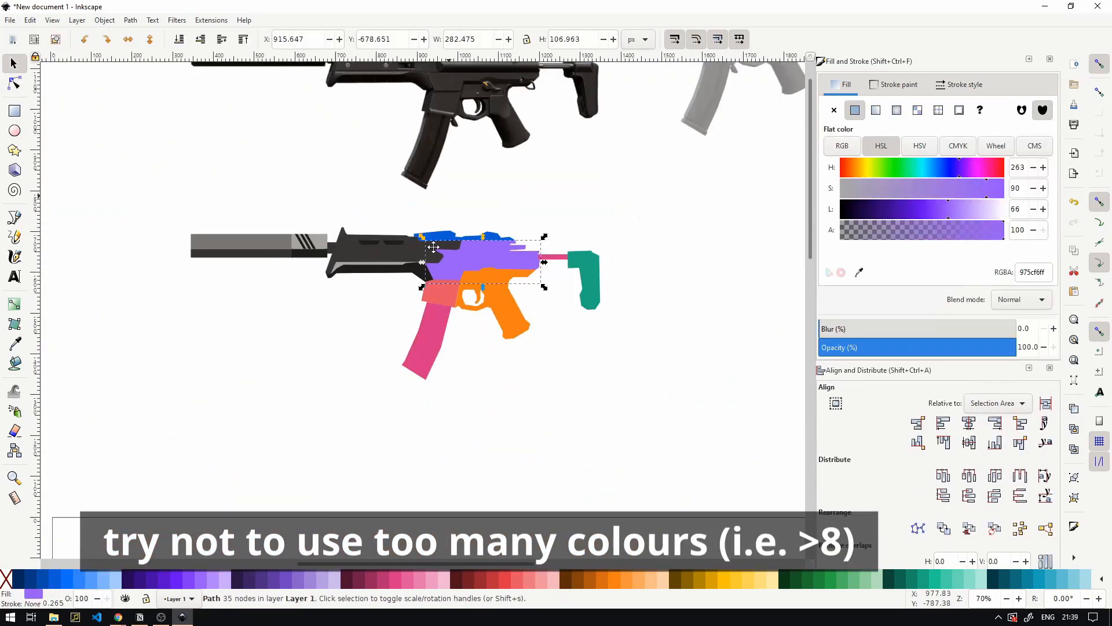
key("d")
left_click(203, 350)
- Recolor the blue sight shape on top of the receiver with sampled near-black
key("s")
left_click(411, 388)
key("d")
left_click(313, 470)
- Draw a small closed four-sided path in the receiver's rear notch and give it a near-black fill without a stroke
key("b")
left_click(418, 408)
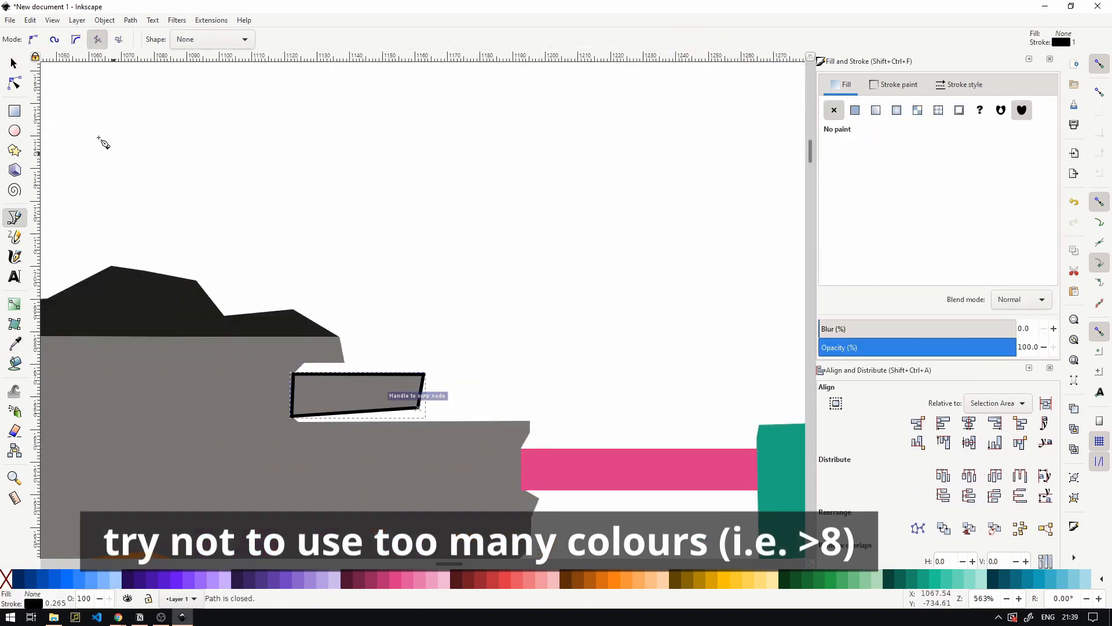
left_click(14, 63)
left_click(893, 84)
left_click(834, 110)
key("d")
left_click(219, 320)
- Recolor the coral magazine well with the near-black sampled from the illustration
scroll(371, 261, "down", 3)
left_click(305, 232)
left_click(389, 378)
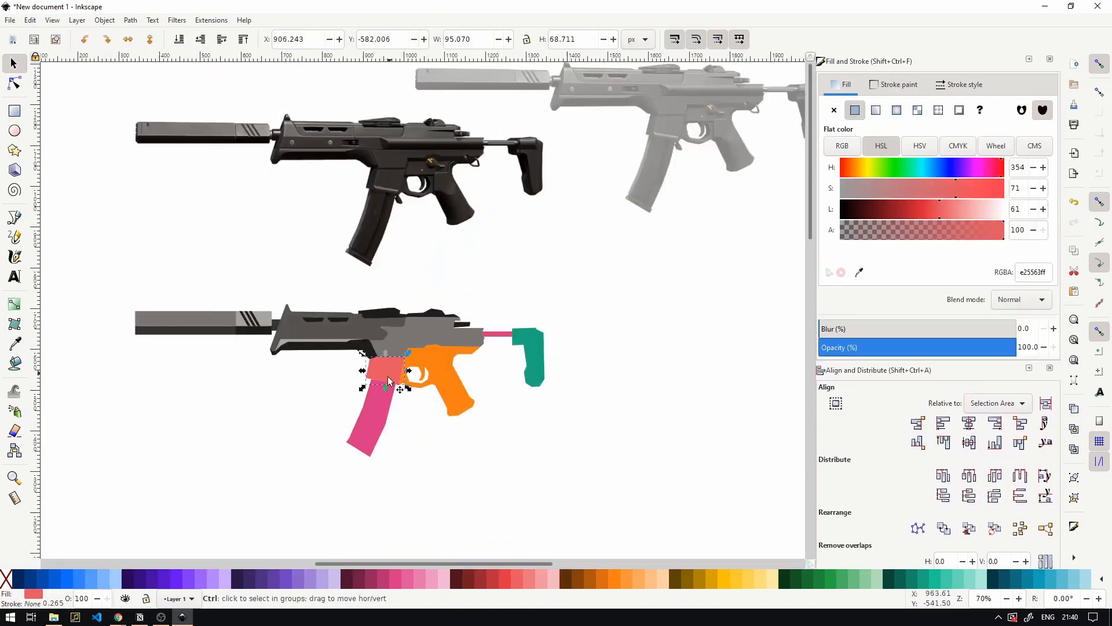
key("d")
left_click(367, 348)
- Recolor the pink magazine with near-black 090909 and move its two upper nodes up beneath the magazine well
scroll(370, 360, "up", 6)
key("n")
scroll(413, 293, "down", 4)
left_click(417, 399)
left_click(411, 296)
left_click_drag(376, 315, 377, 300)
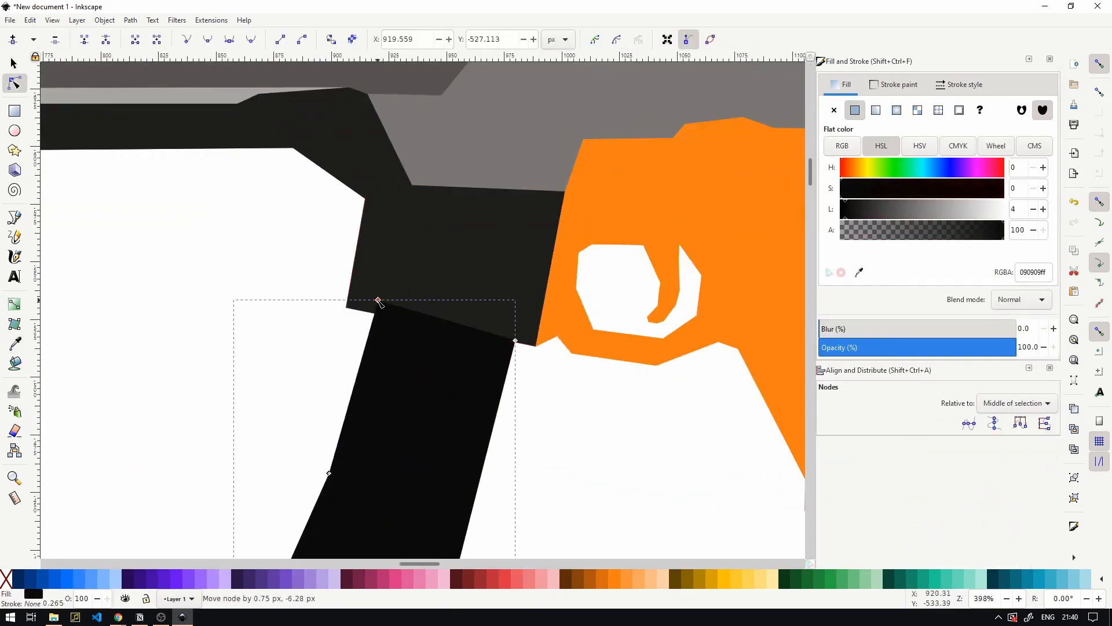
left_click_drag(515, 340, 517, 328)
scroll(365, 299, "up", 3)
key("s")
left_click_drag(538, 377, 433, 378)
key("ctrl+z")
- Shift the magazine's fill hue and saturation to a blue-tinted near-black
scroll(466, 249, "down", 7)
left_click(945, 189)
left_click(947, 167)
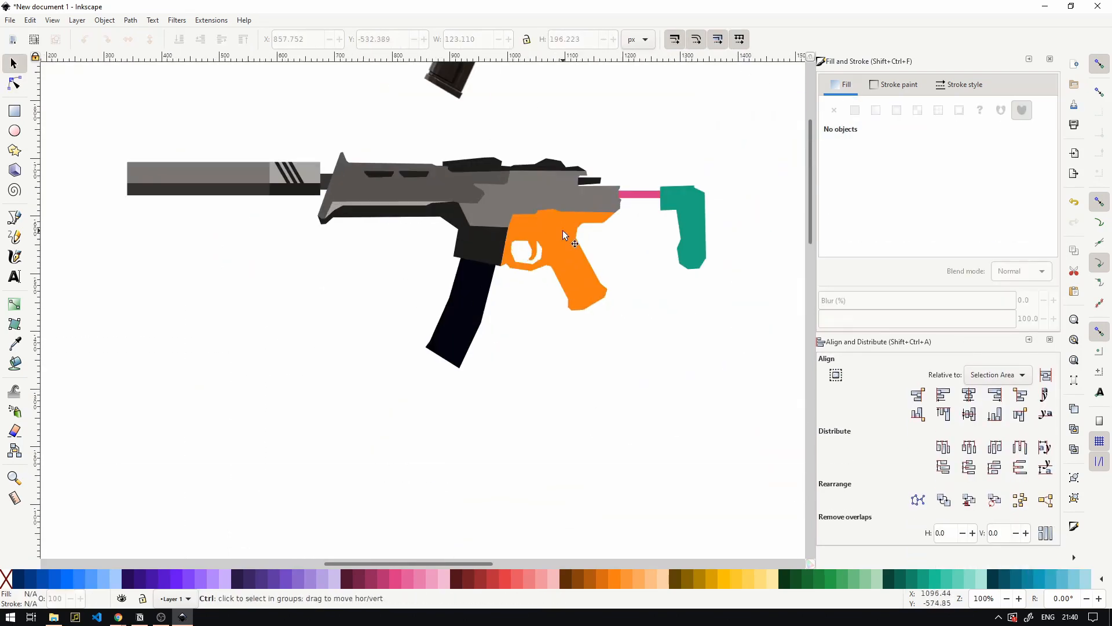
- Recolor the orange grip and trigger section with dark grey 575450
left_click(562, 231)
scroll(559, 143, "up", 2)
key("b")
left_click(359, 226)
scroll(476, 346, "up", 3)
key("Escape")
key("n")
key("ctrl+z")
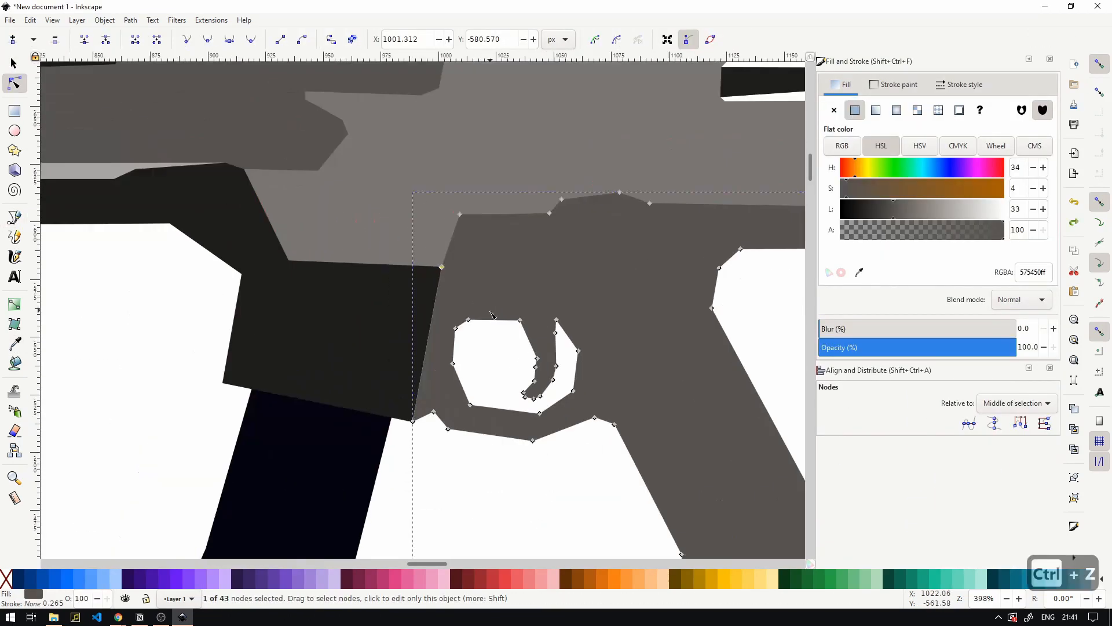
- Adjust the node at the corner where the receiver, magazine well and grip section meet
scroll(490, 313, "up", 2)
left_click(359, 313)
left_click_drag(394, 223, 410, 214)
scroll(486, 260, "down", 5)
key("s")
key("Escape")
- Lower the dark grey grip section's opacity to 40.6% to inspect the overlaps beneath it
scroll(537, 243, "up", 2)
left_click(539, 359)
left_click(897, 352)
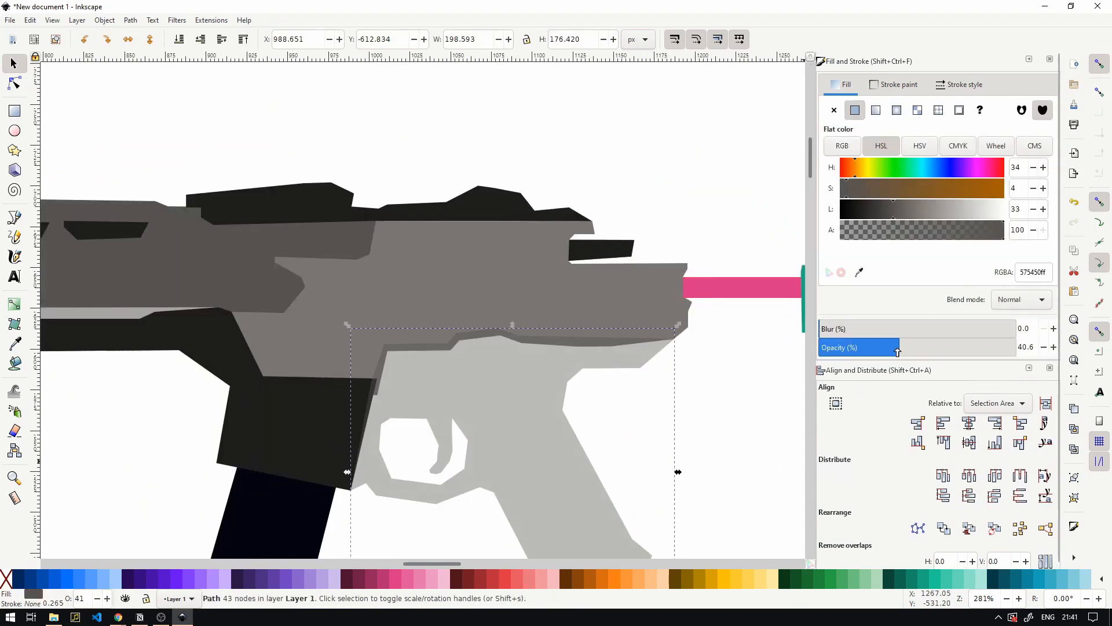
- Move the half-transparent reference image onto the recolored illustration and align it with the trigger guard and grip
scroll(449, 214, "down", 5)
key("Escape")
left_click(664, 76)
left_click_drag(665, 75, 462, 253)
scroll(462, 253, "up", 2)
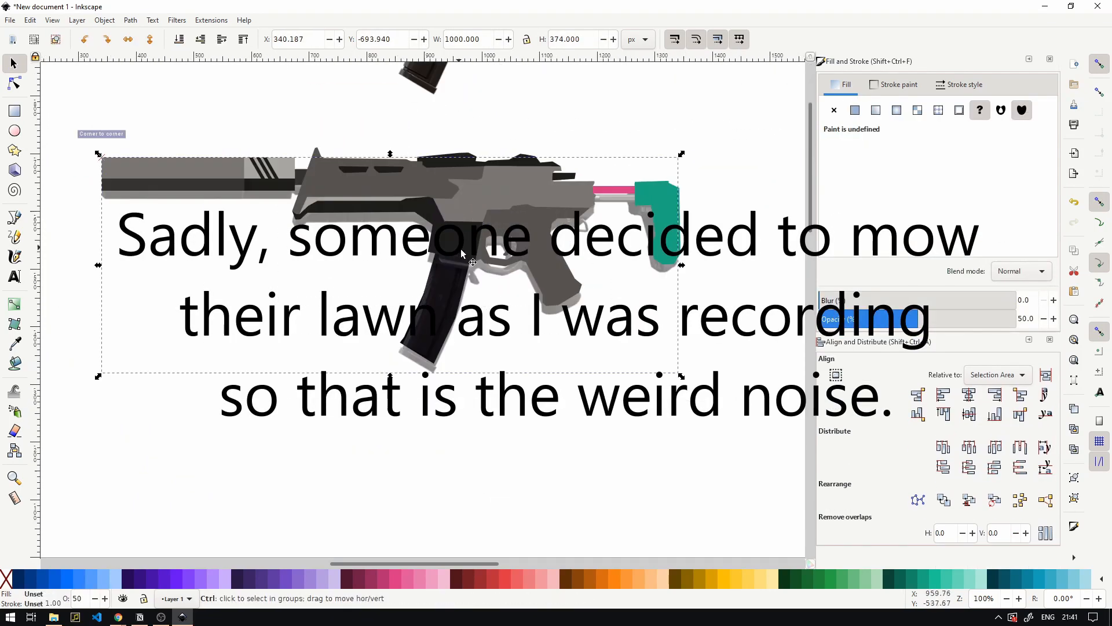
scroll(462, 252, "up", 1)
scroll(495, 272, "up", 3)
left_click_drag(520, 278, 523, 246)
left_click_drag(507, 281, 477, 392)
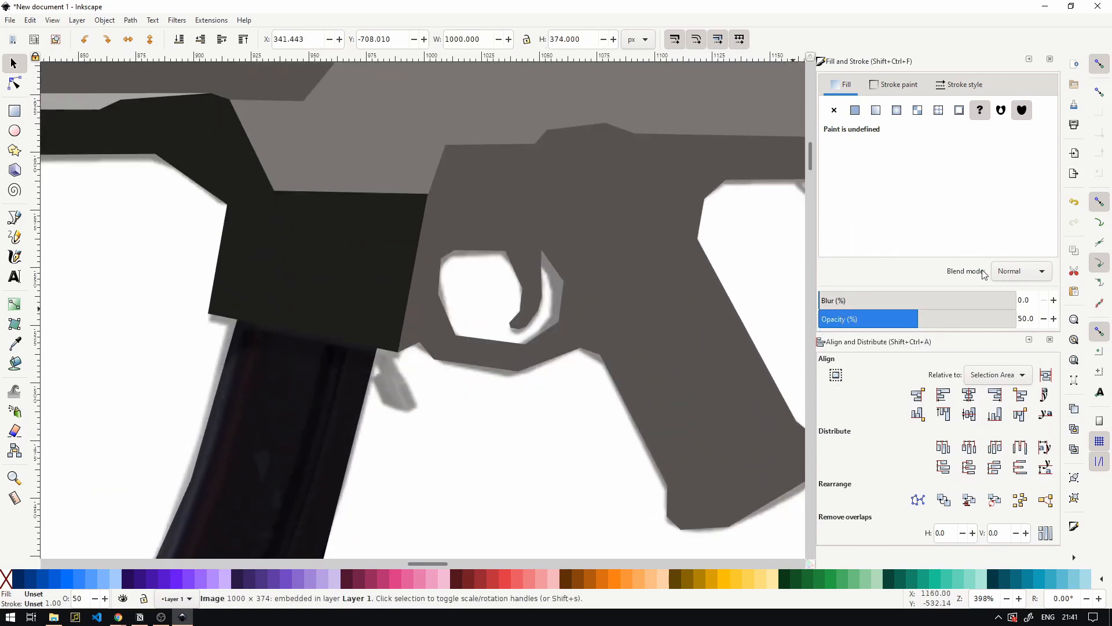
- Lower the grip section's opacity to 22.5% to reveal the fire selector in the reference image
left_click(540, 188)
left_click_drag(939, 346, 863, 348)
scroll(651, 168, "up", 4)
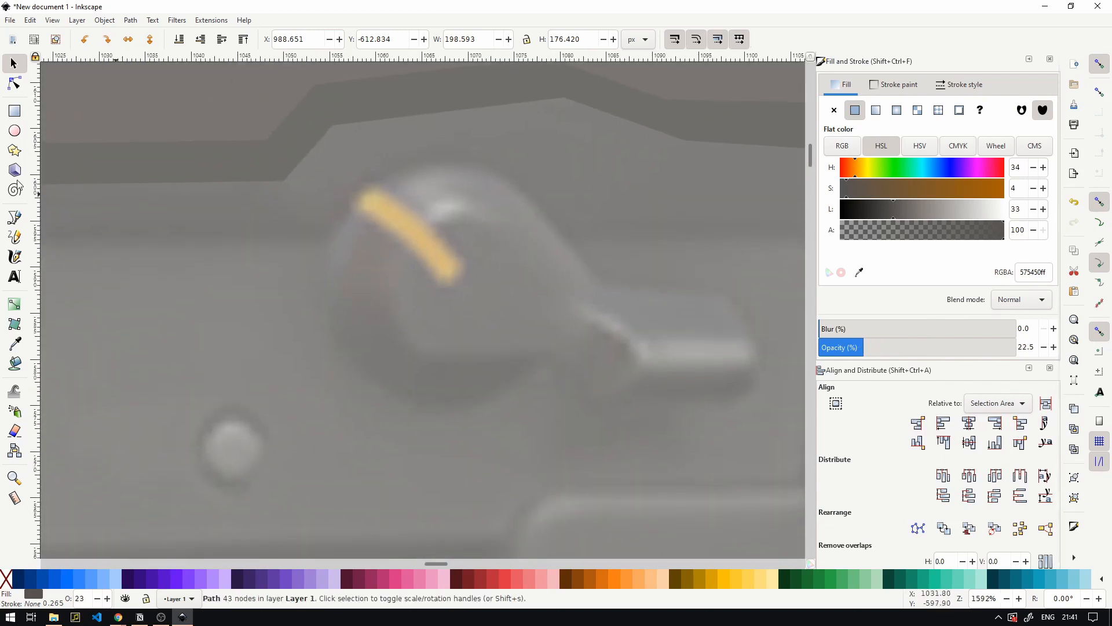
- Draw a circle about 25.6 px across, set its opacity to 100% and place it over the fire selector's round base
left_click(19, 135)
left_click_drag(331, 166, 451, 305)
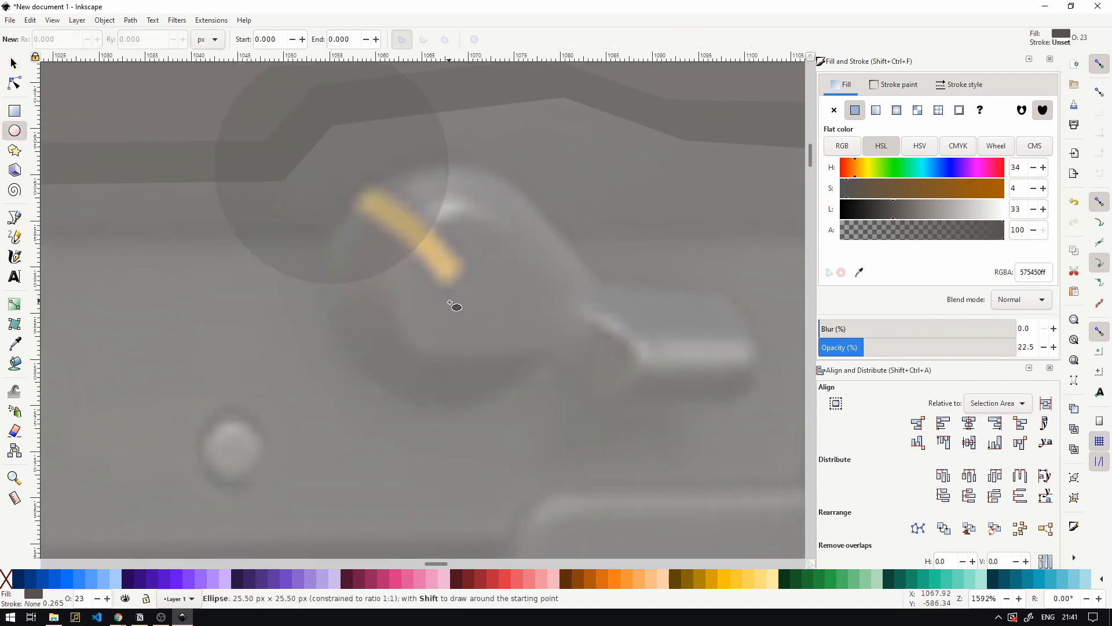
left_click_drag(896, 349, 1020, 348)
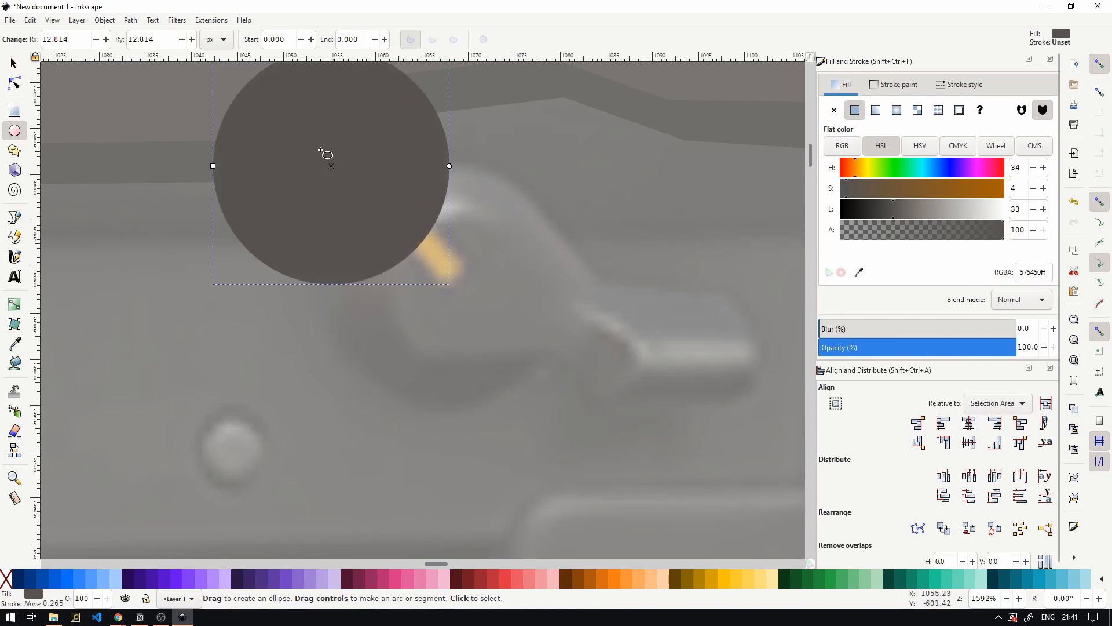
left_click(12, 64)
left_click_drag(353, 162, 478, 278)
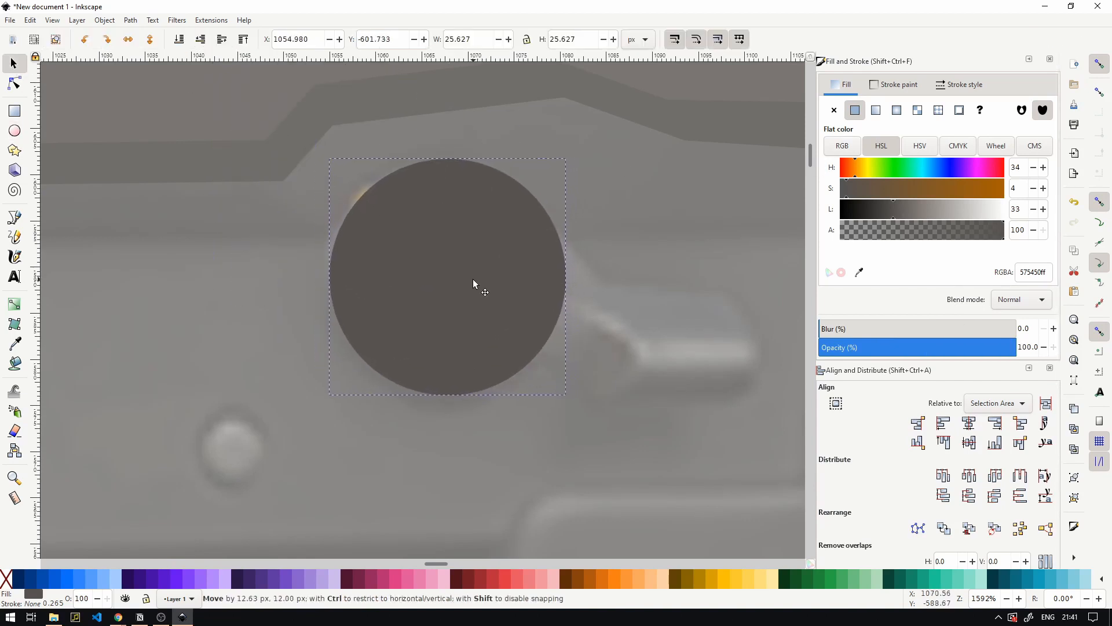
- Draw a narrow vertical bar about 2.2 by 18.1 px over the circle's upper half and fill it bright orange ff991f
left_click(14, 114)
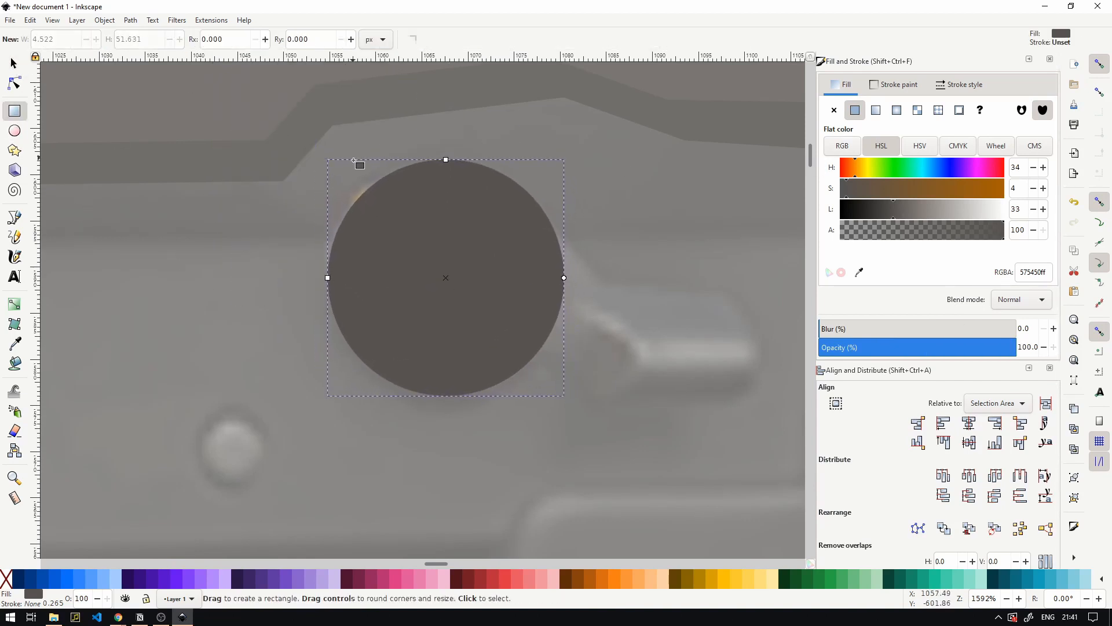
left_click_drag(430, 129, 450, 284)
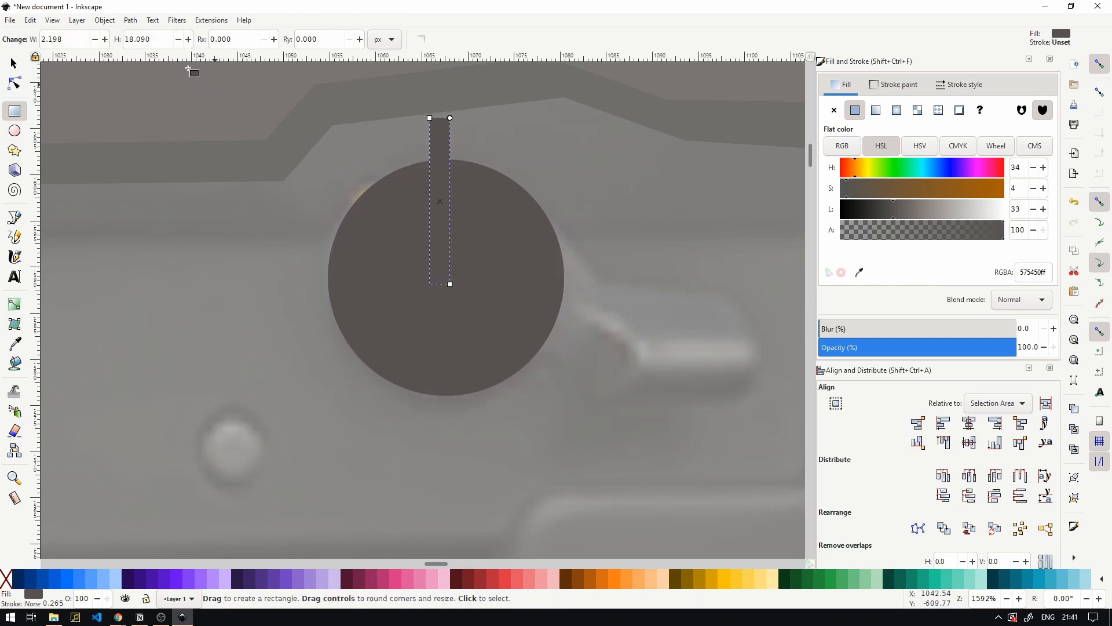
left_click(15, 64)
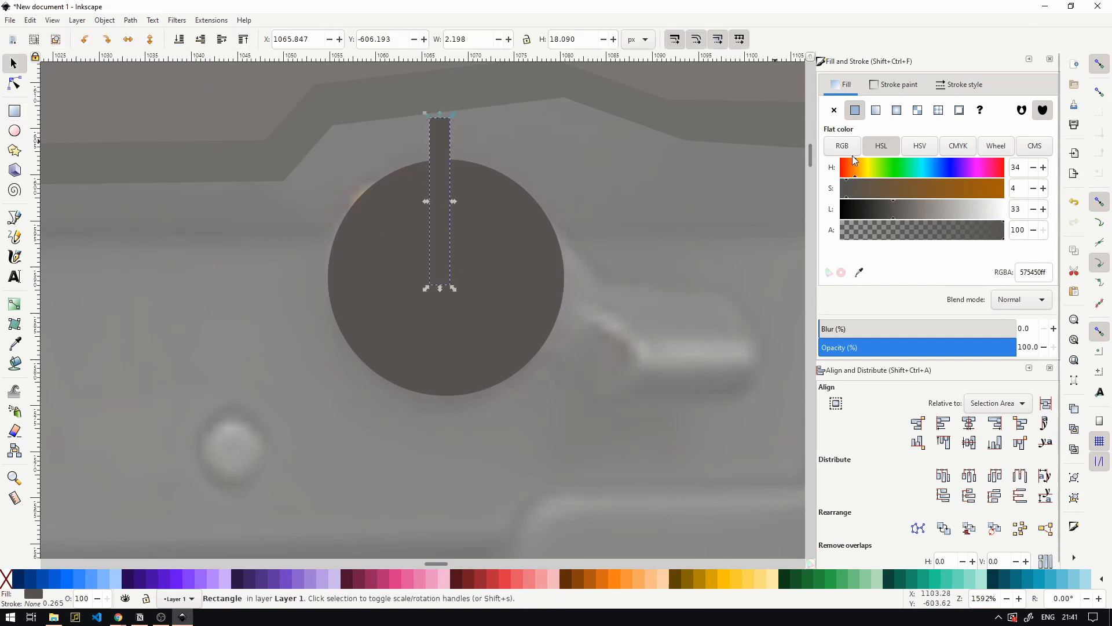
left_click_drag(884, 194, 1025, 195)
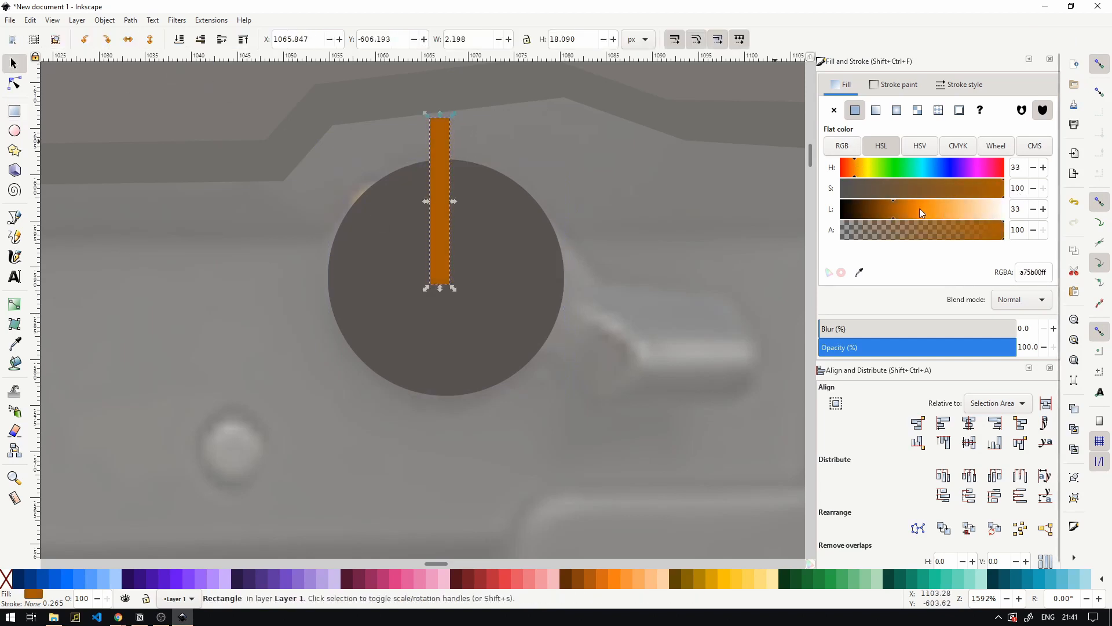
left_click_drag(920, 208, 929, 209)
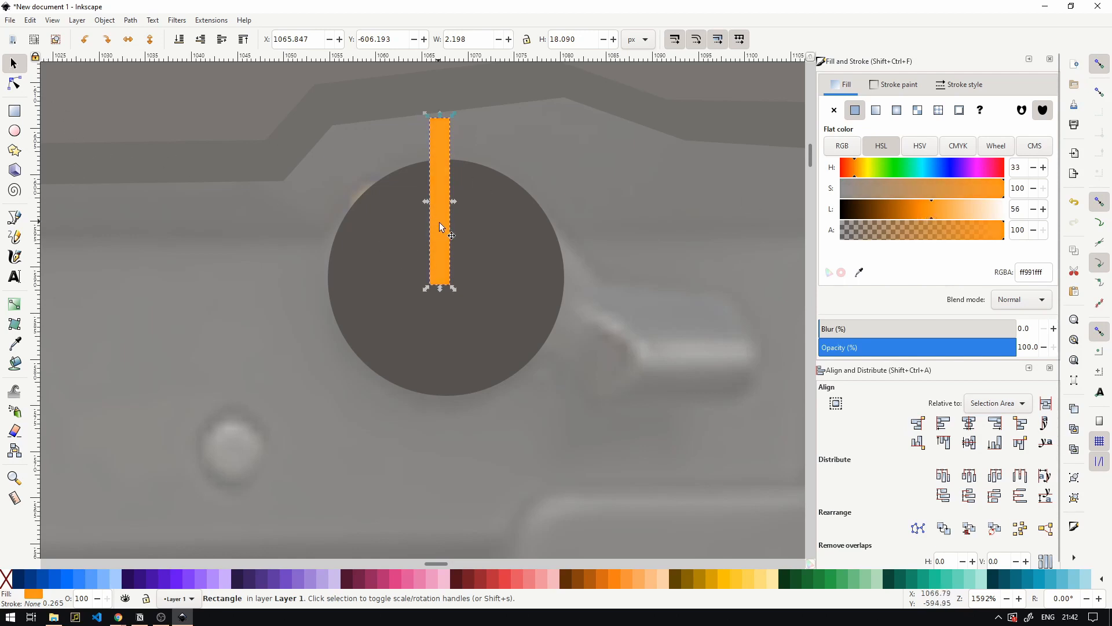
- Shift the orange bar slightly down and centre it horizontally on the dark circle
left_click_drag(439, 221, 444, 232)
left_click(499, 264, "shift")
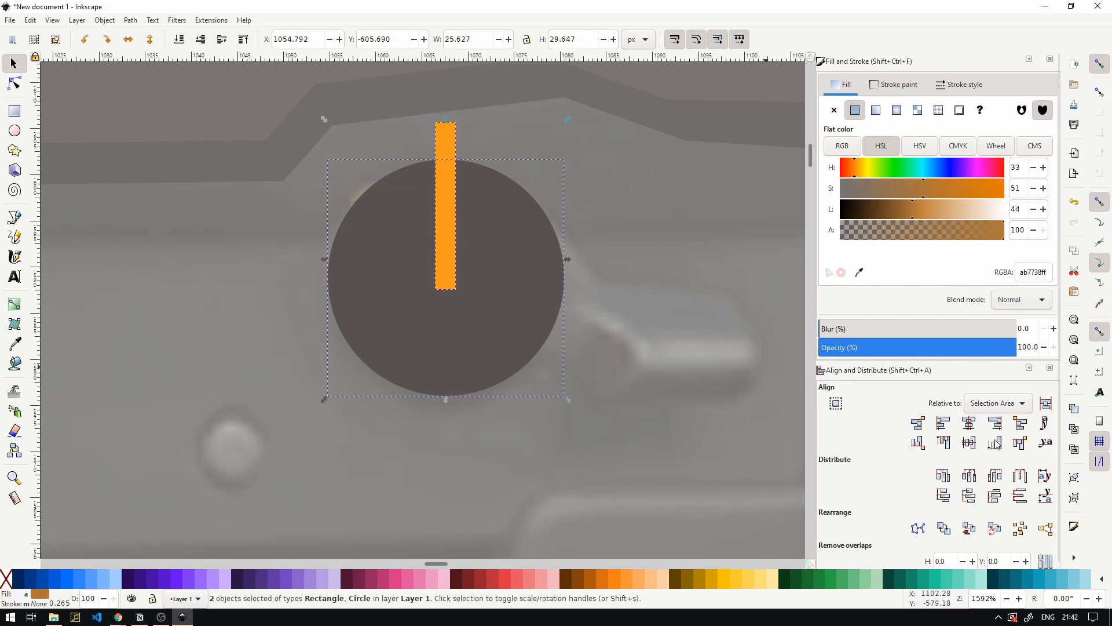
left_click(970, 423)
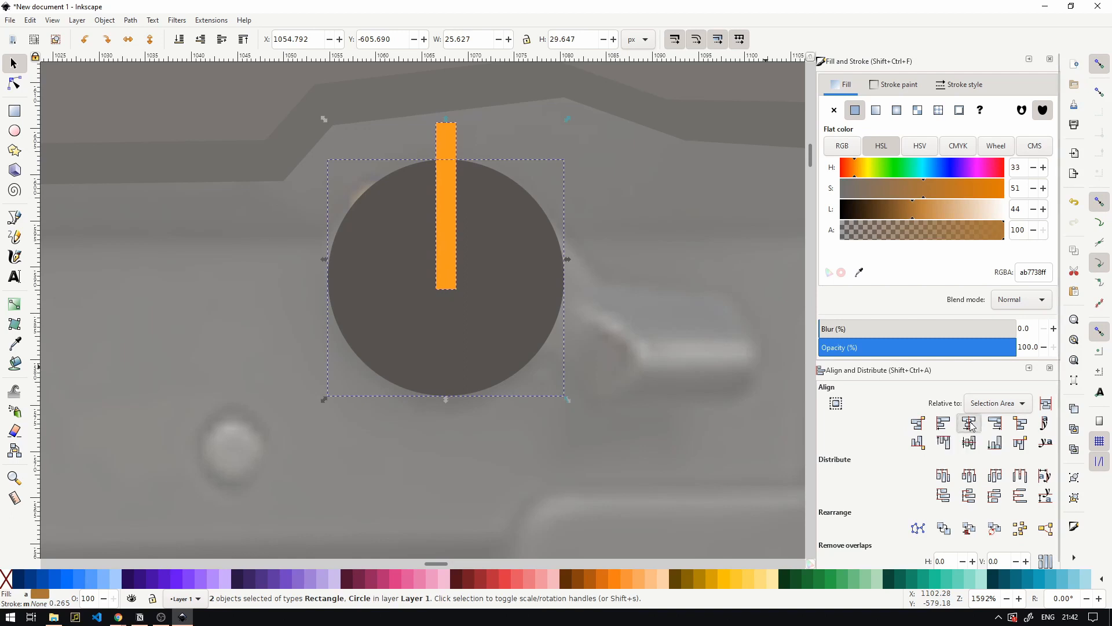
left_click(436, 207)
key("ctrl+z")
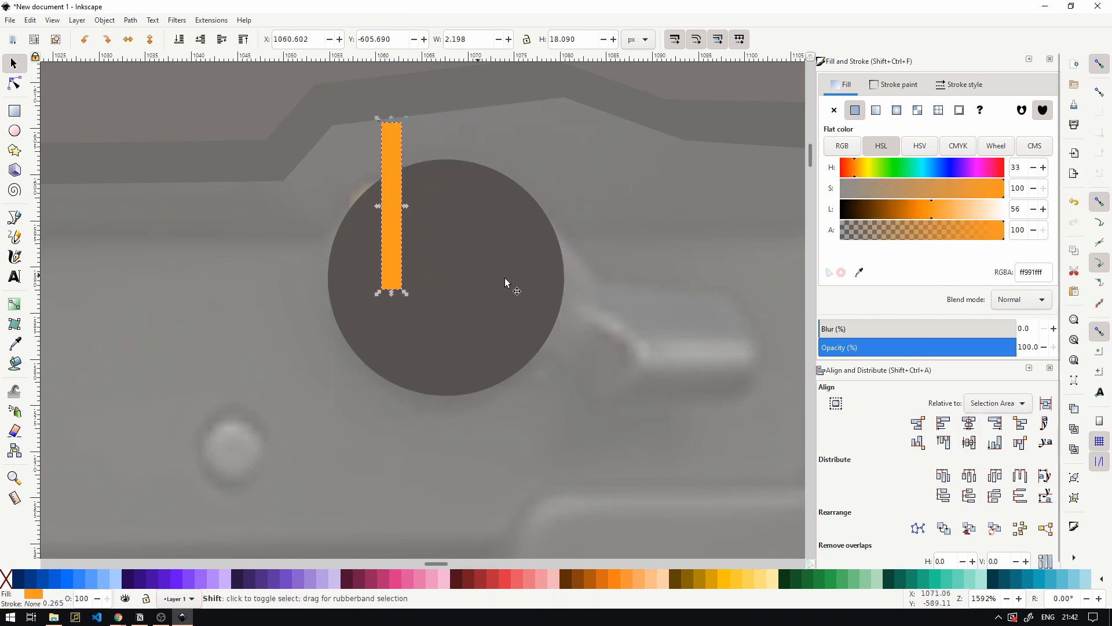
left_click(969, 424)
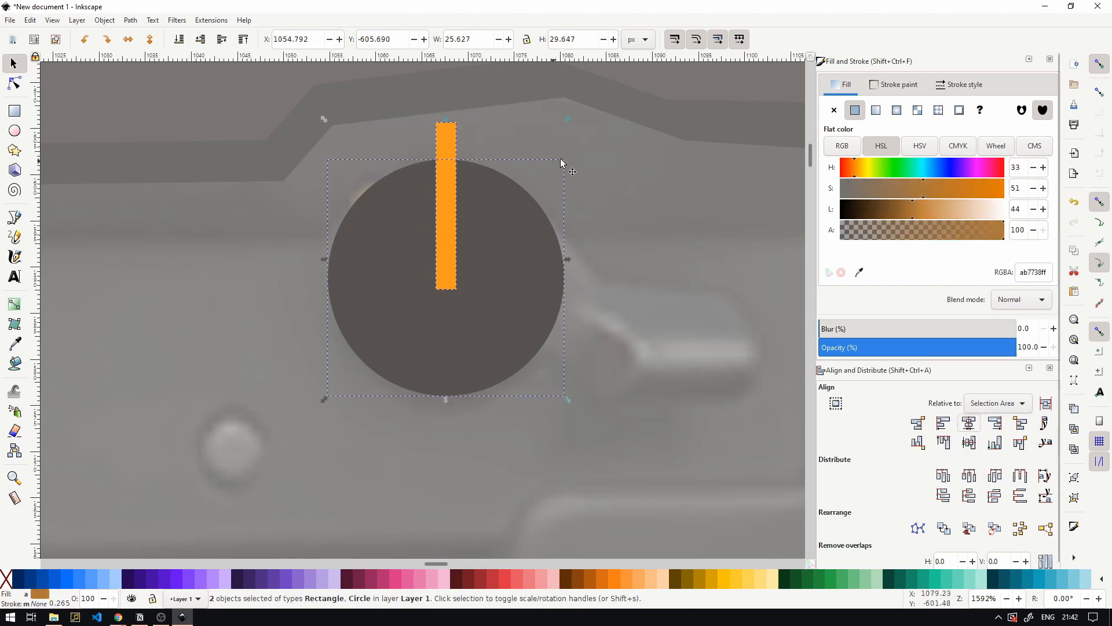
left_click(577, 152)
left_click(488, 242)
left_click(443, 134)
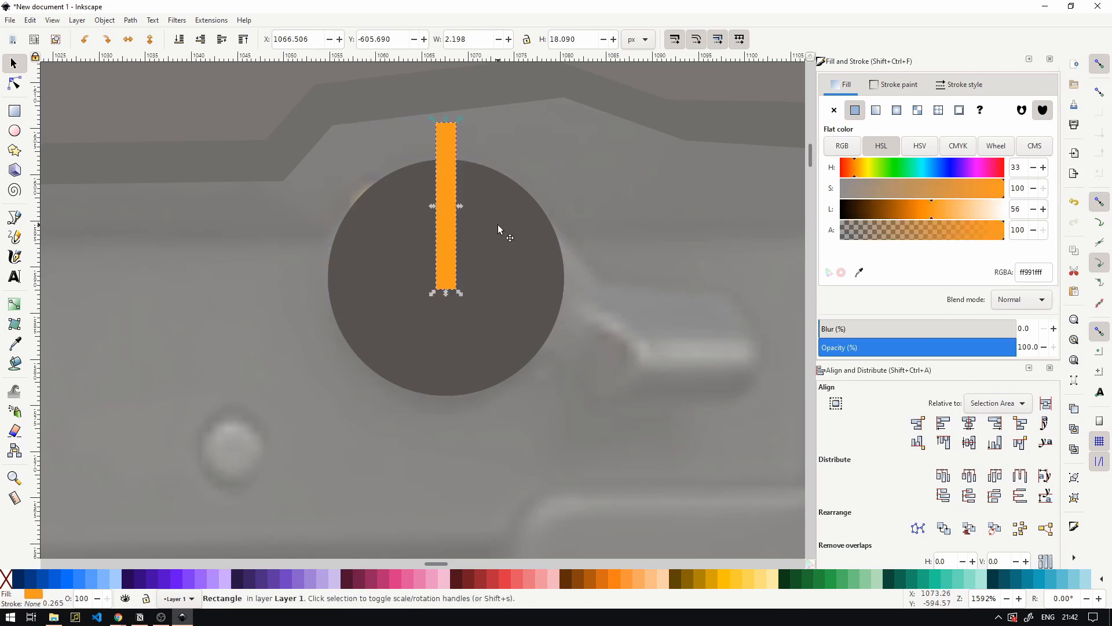
- Duplicate the circle in red and use the copy to clip the orange bar at the circle's edge
left_click(498, 226)
key("ctrl+d")
left_click(506, 578)
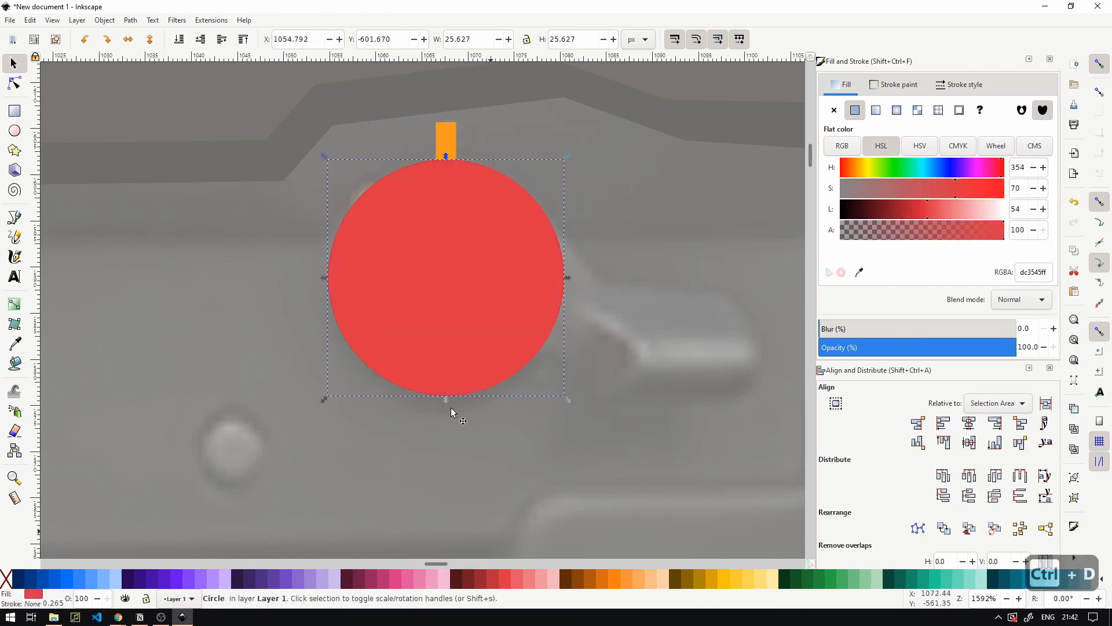
left_click_drag(424, 242, 373, 197)
key("ctrl+z")
left_click(443, 134, "shift")
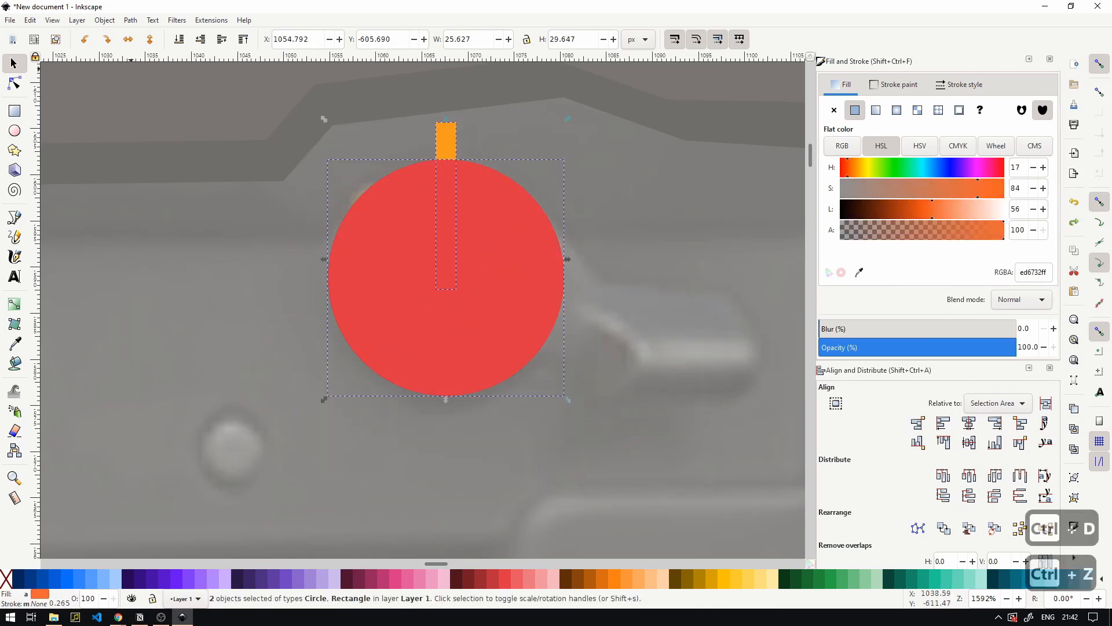
left_click(104, 20)
mouse_move(174, 158)
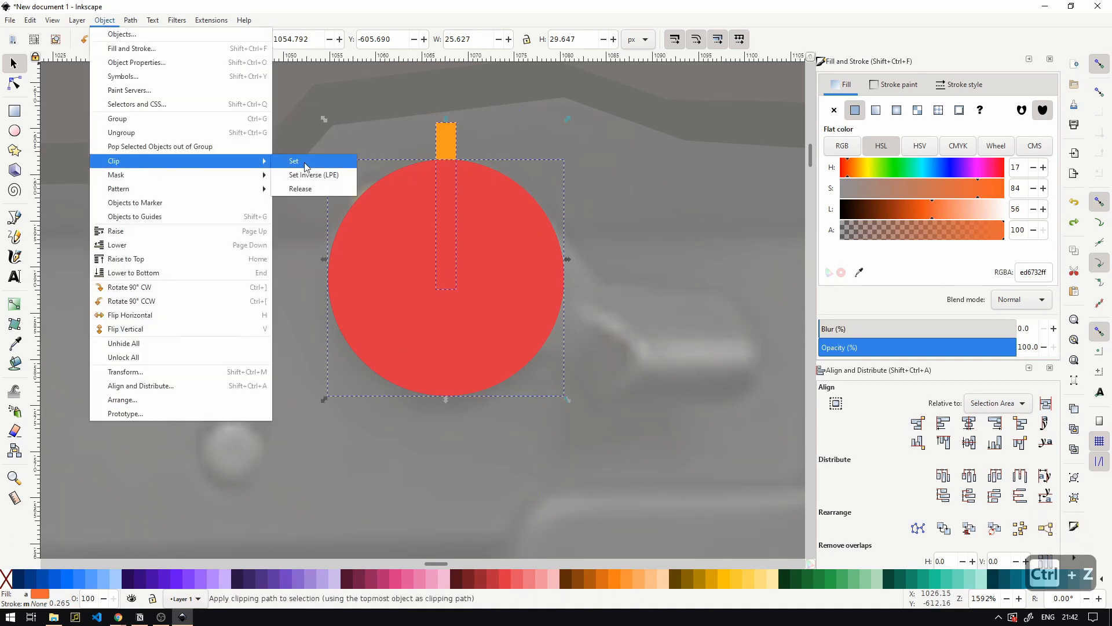
left_click(304, 162)
left_click(742, 354)
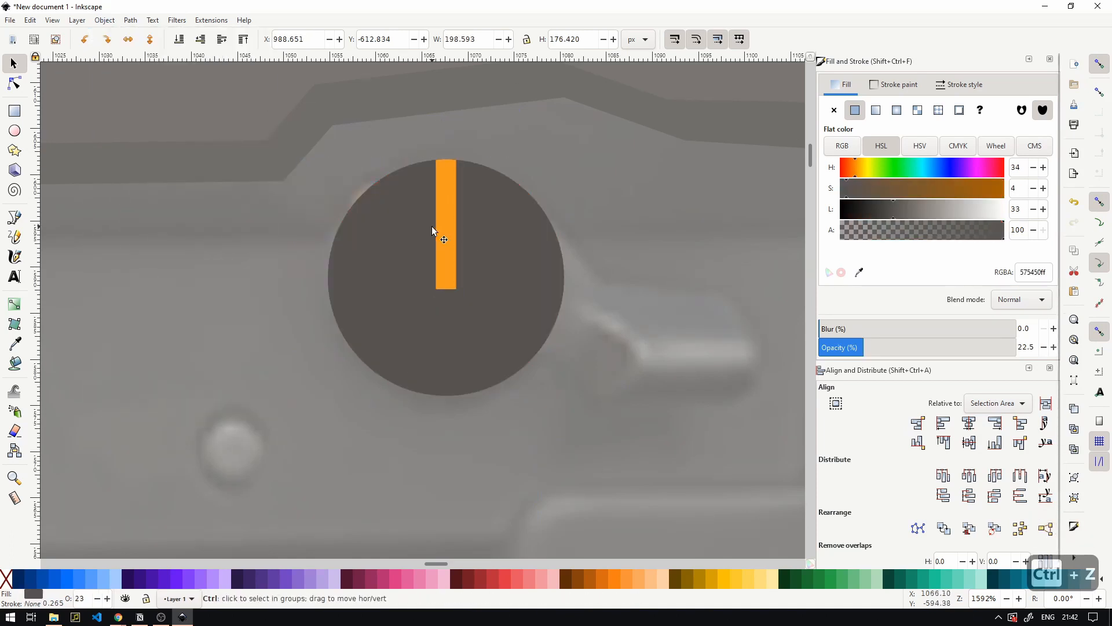
- Add an outline to the dark circle in the orange sampled from the bar
left_click(435, 227)
left_click(534, 277)
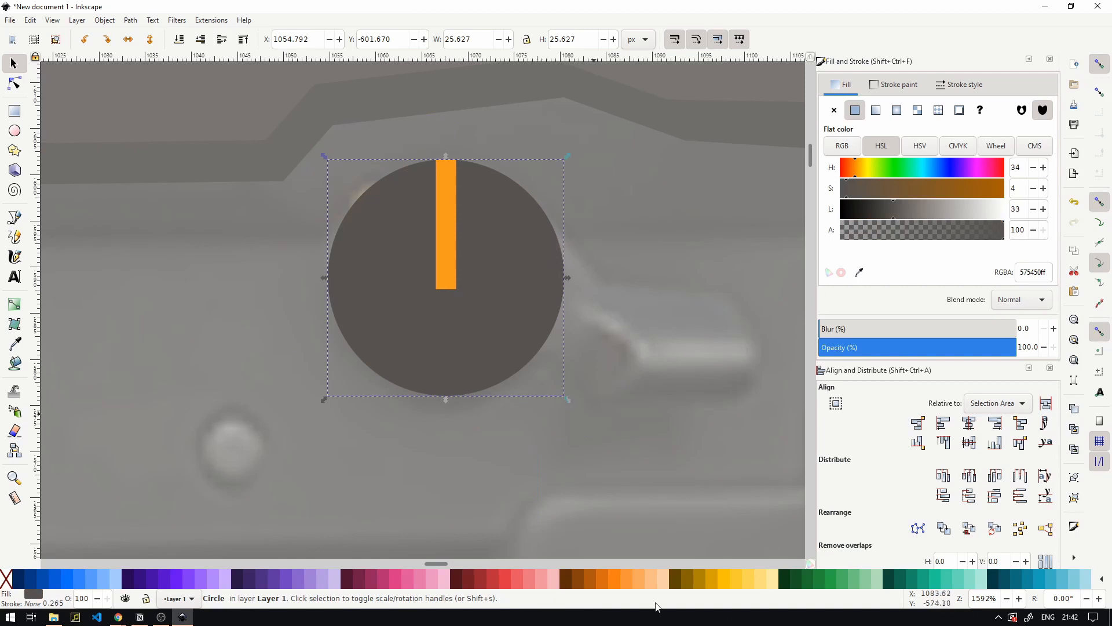
left_click(603, 581, "shift")
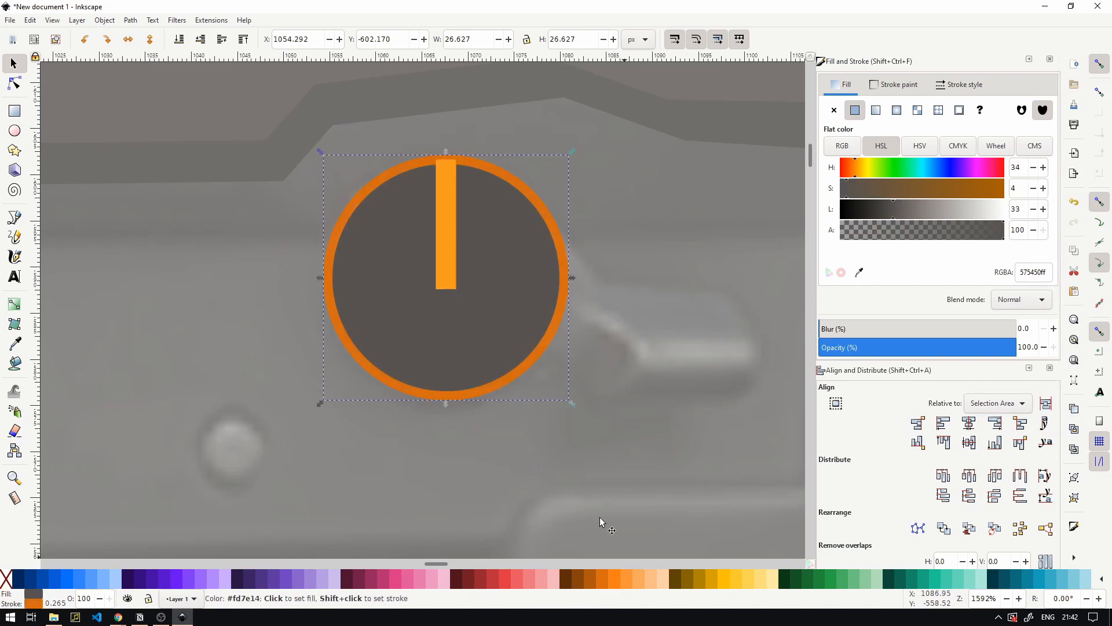
left_click(889, 88)
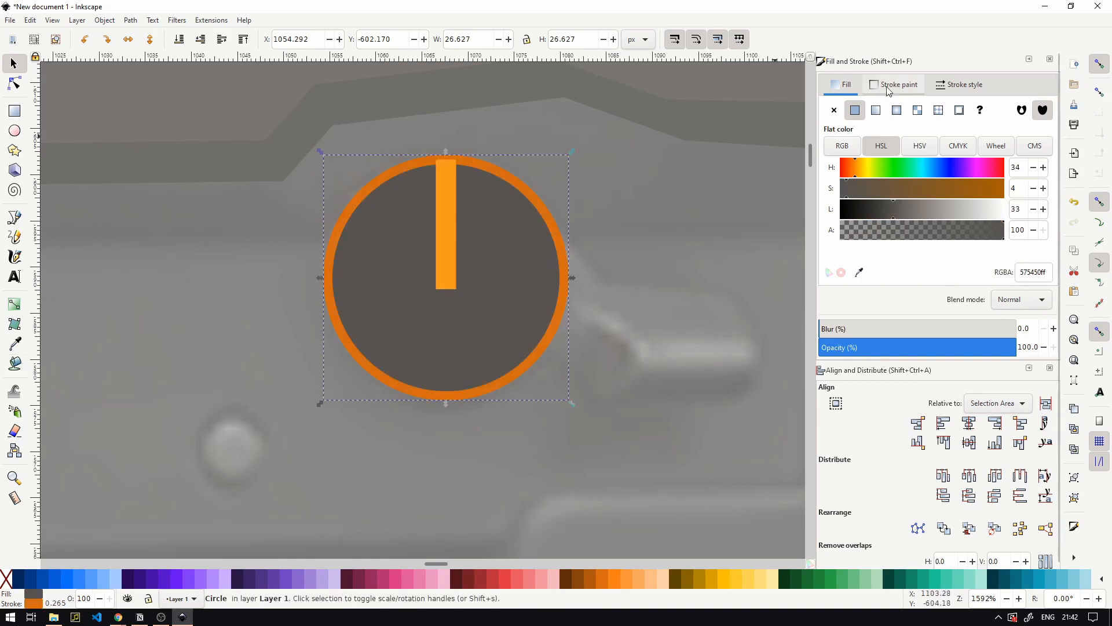
left_click(859, 270)
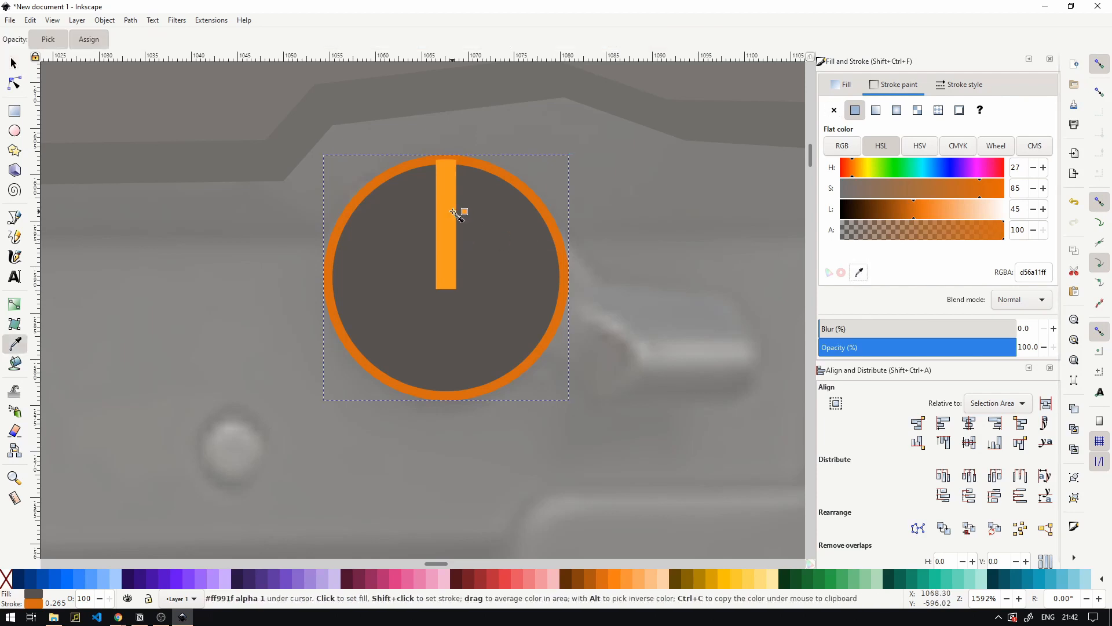
left_click(454, 220)
- Set the circle's outline width to 1.5 px
left_click(949, 92)
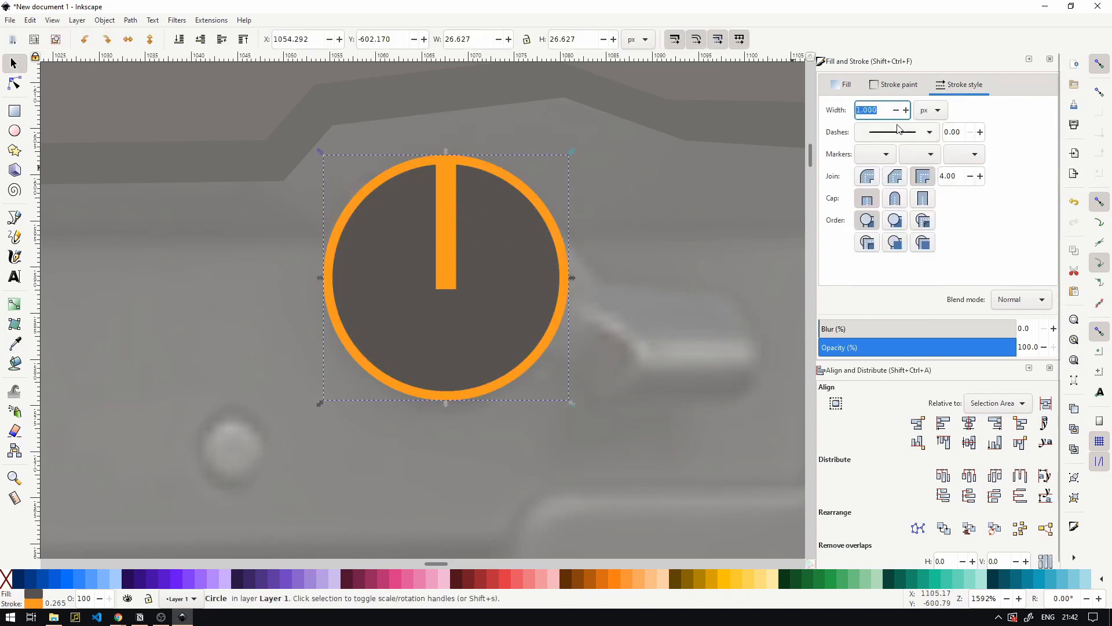
left_click(907, 110)
left_click(907, 110)
left_click(906, 111)
left_click(907, 110)
left_click(907, 110)
- Try arrowhead mid markers on the circle's outline and remove them
left_click(925, 158)
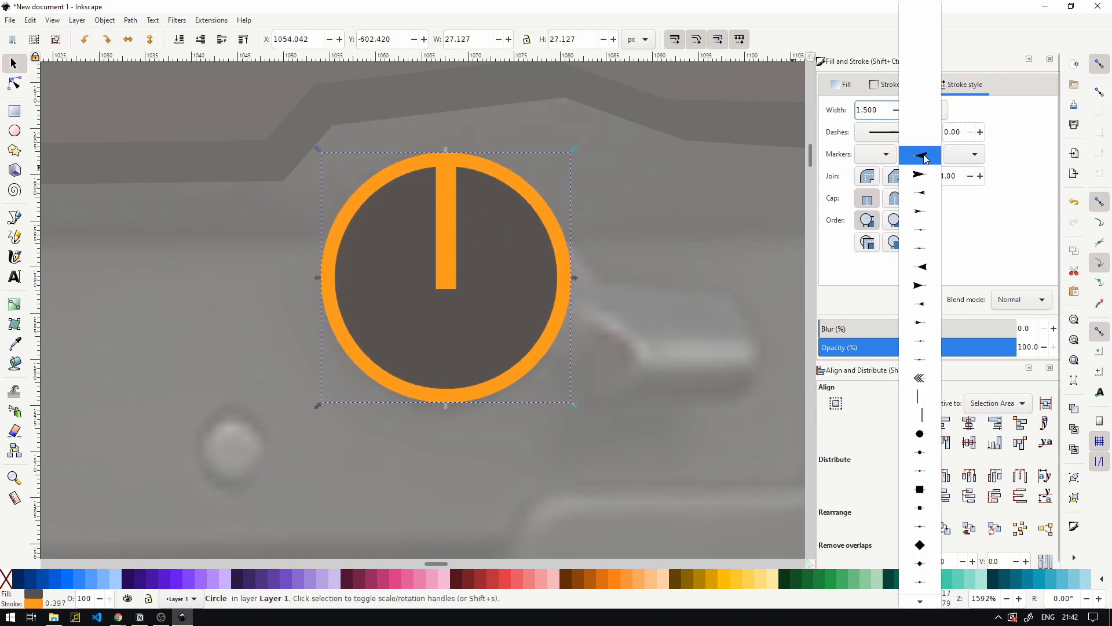
left_click(921, 195)
left_click(926, 156)
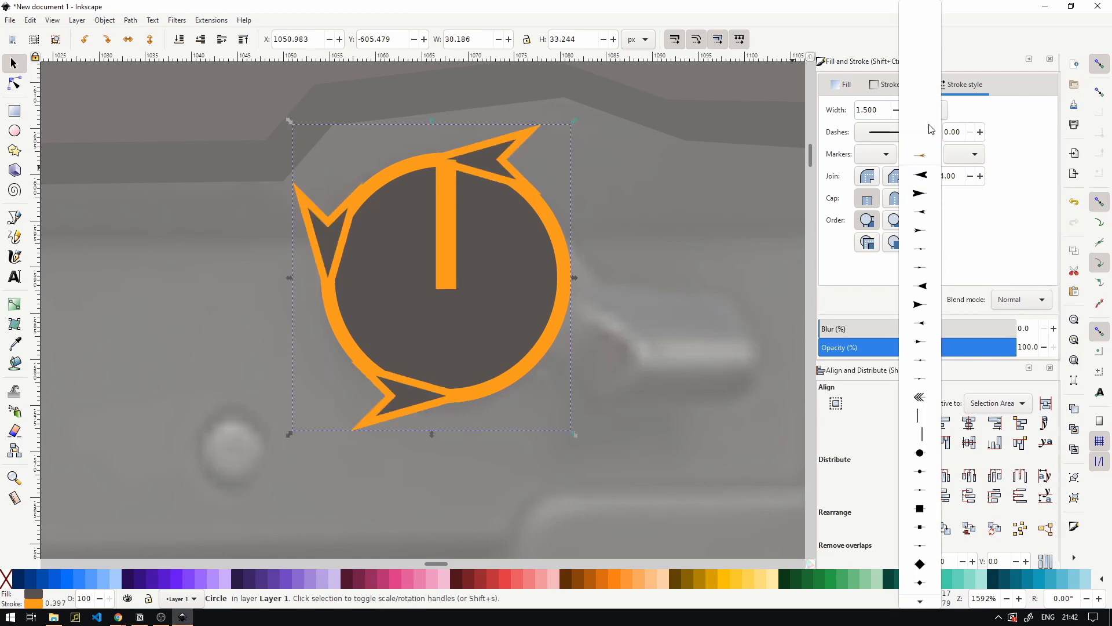
left_click(925, 142)
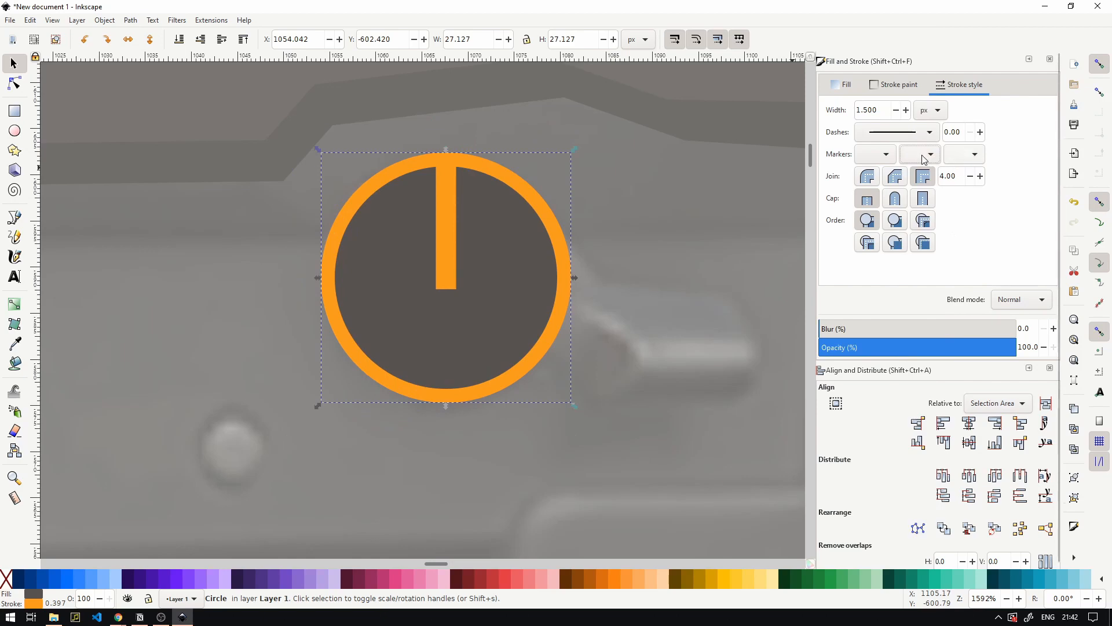
- Try a short-dashed pattern on the circle's orange outline and return it to a solid line
left_click(925, 134)
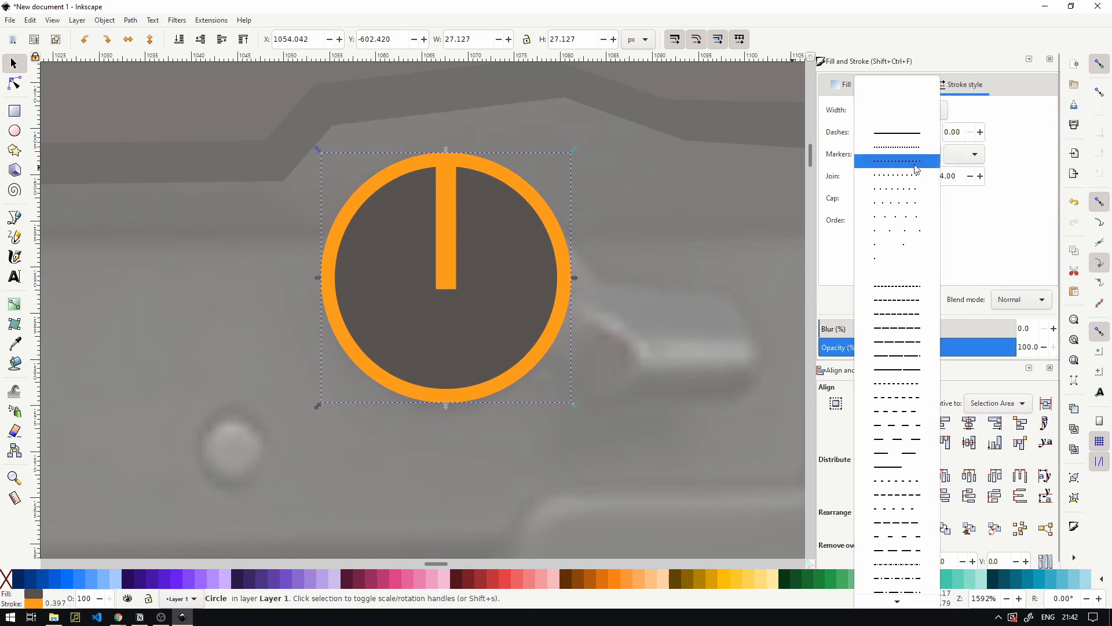
left_click(898, 278)
scroll(649, 261, "down", 7)
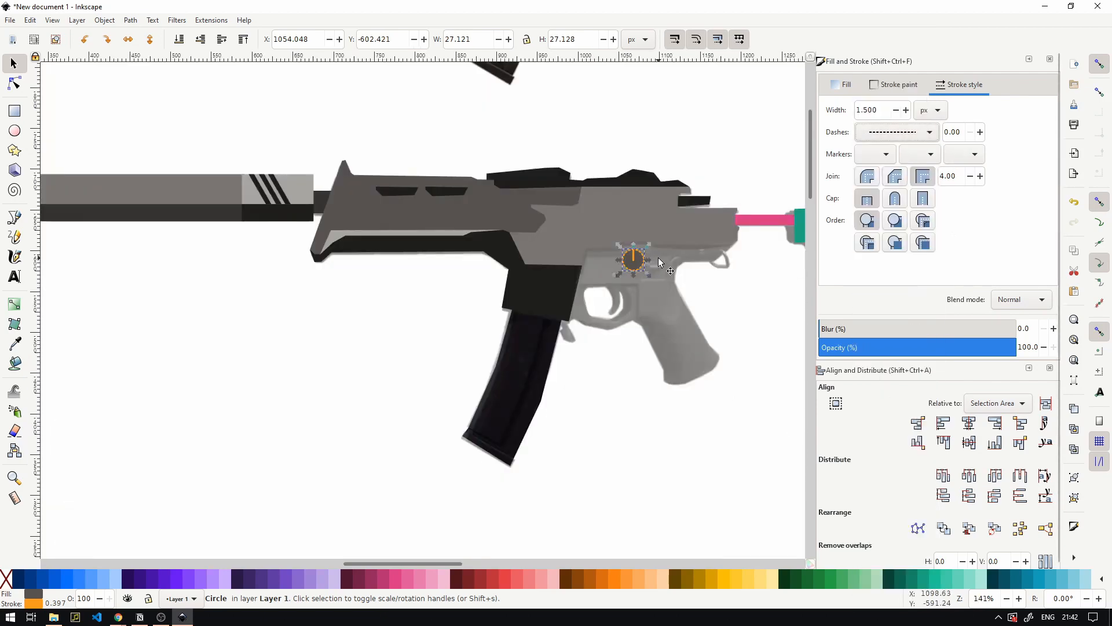
scroll(658, 257, "up", 5)
left_click(907, 136)
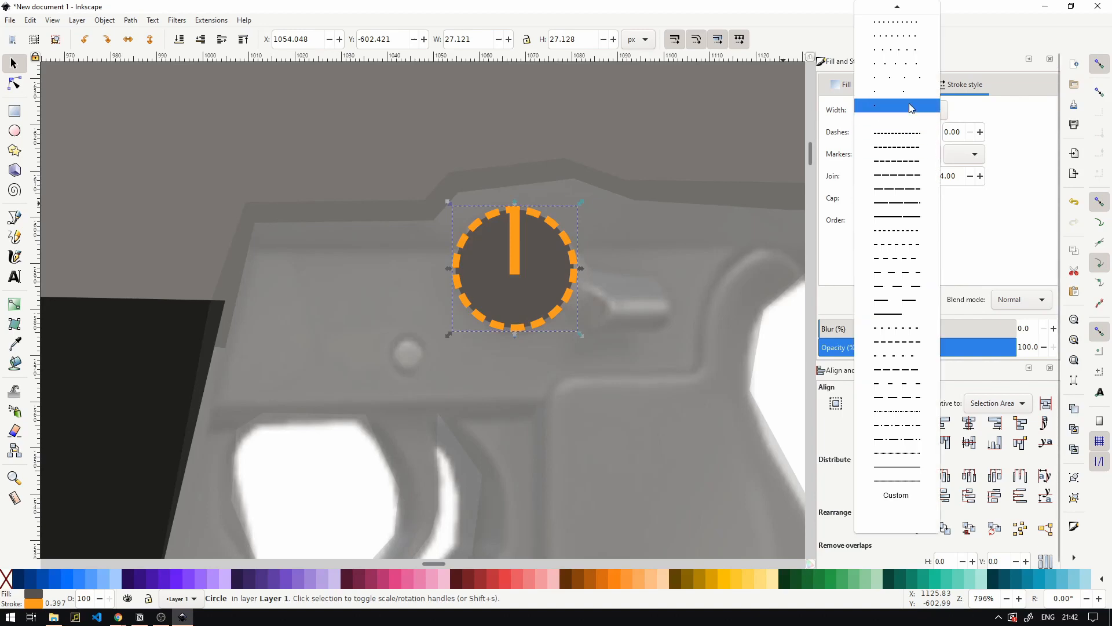
left_click(897, 9)
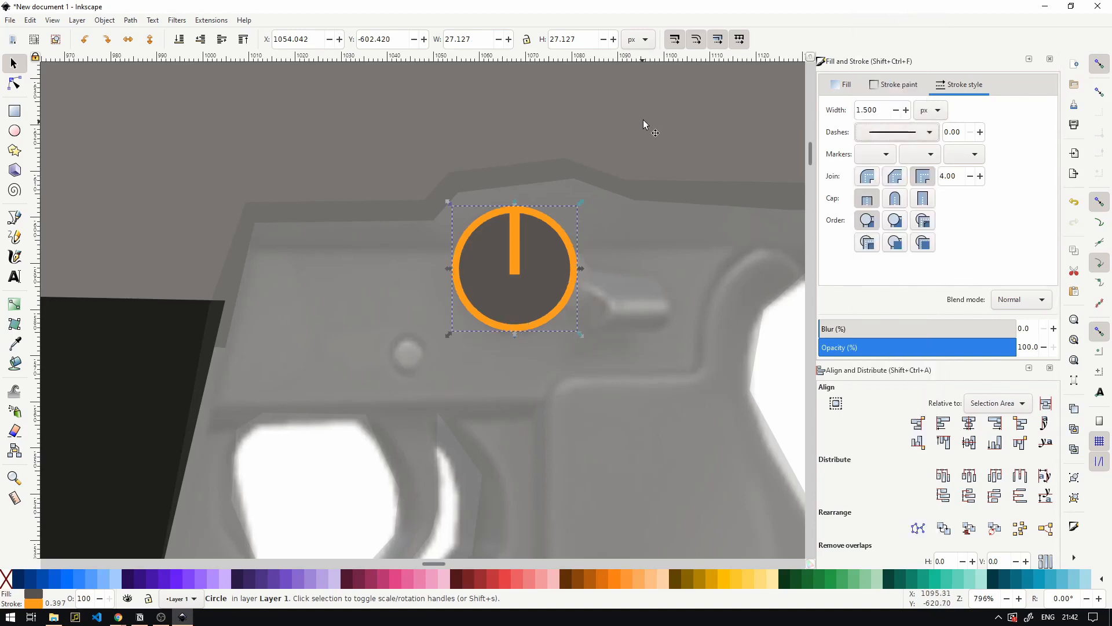
- Thicken the circle's orange outline to 2.4 px
left_click(643, 121)
scroll(543, 248, "down", 3)
left_click(542, 247, "ctrl")
scroll(541, 247, "up", 5)
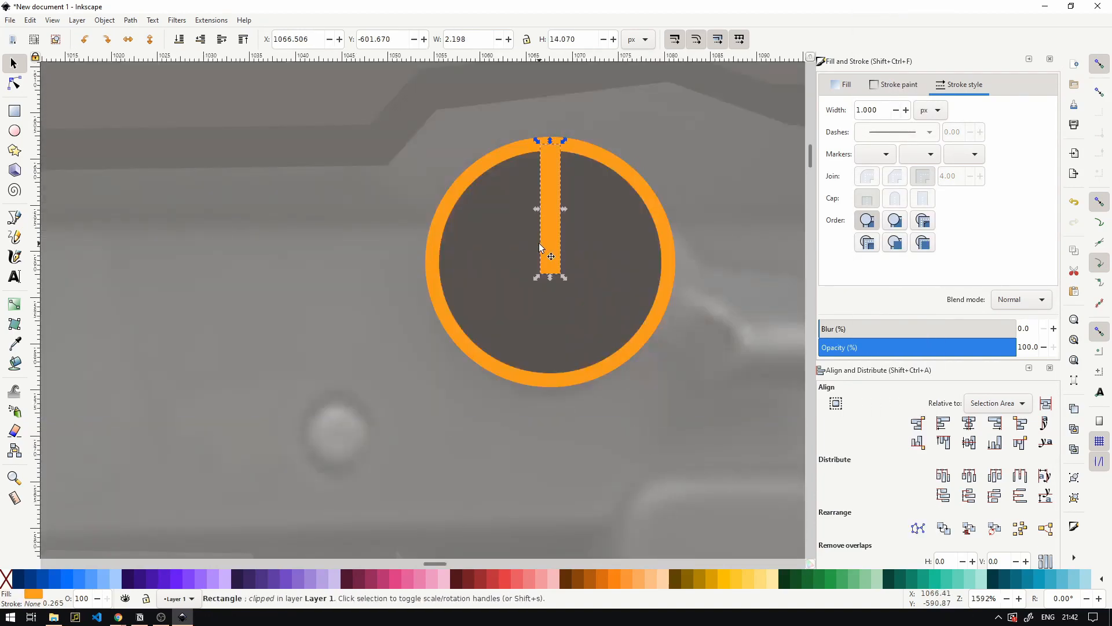
left_click(647, 192)
left_click(906, 110)
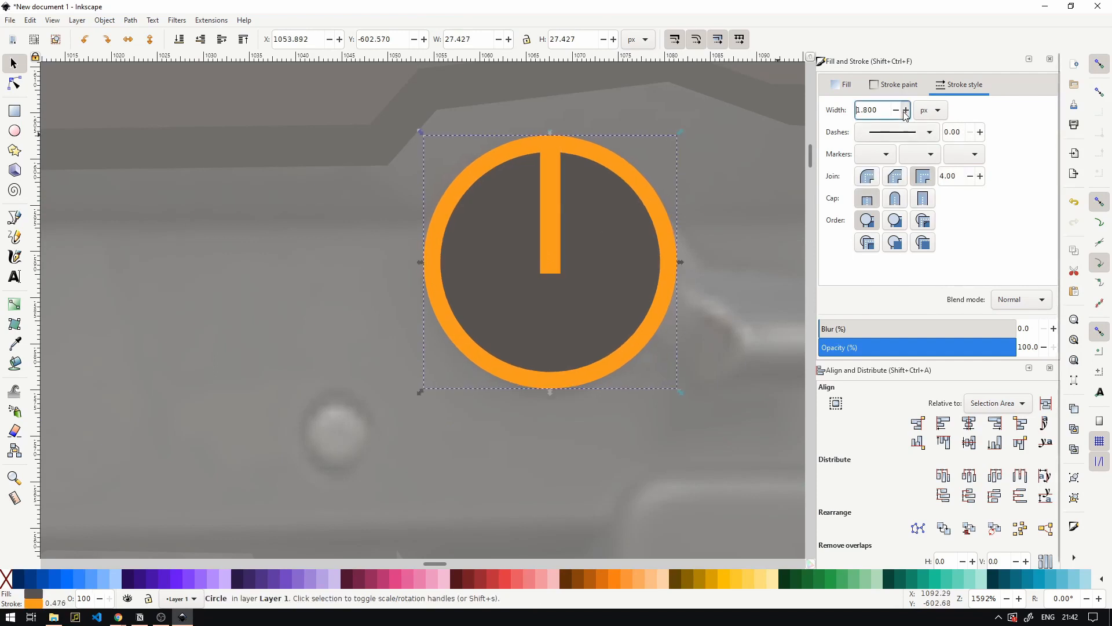
- Restore the grip section's opacity to 100%
left_click(727, 223)
scroll(717, 240, "down", 5)
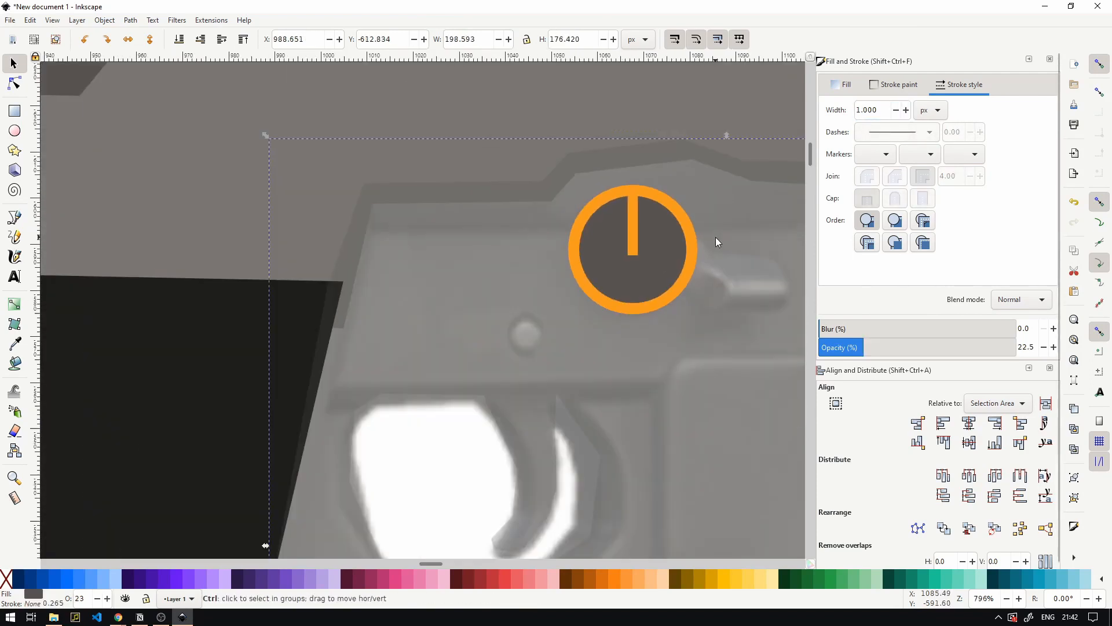
left_click_drag(858, 348, 1019, 348)
- Darken the fire selector circle's fill to nearly black by lowering its lightness
left_click(676, 252)
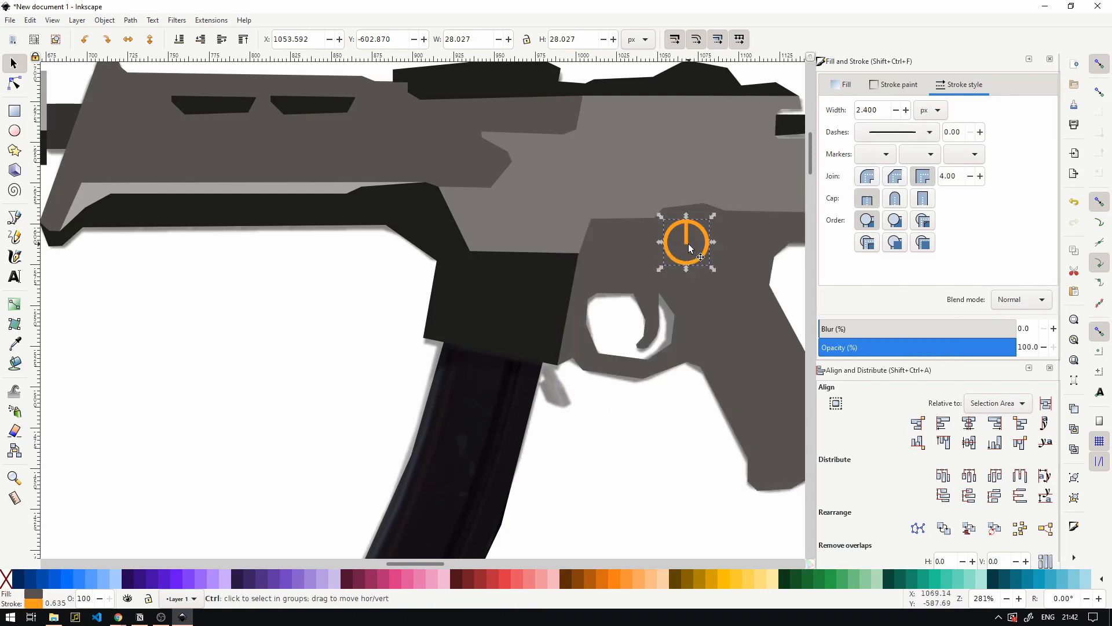
scroll(686, 243, "up", 3)
left_click(843, 84)
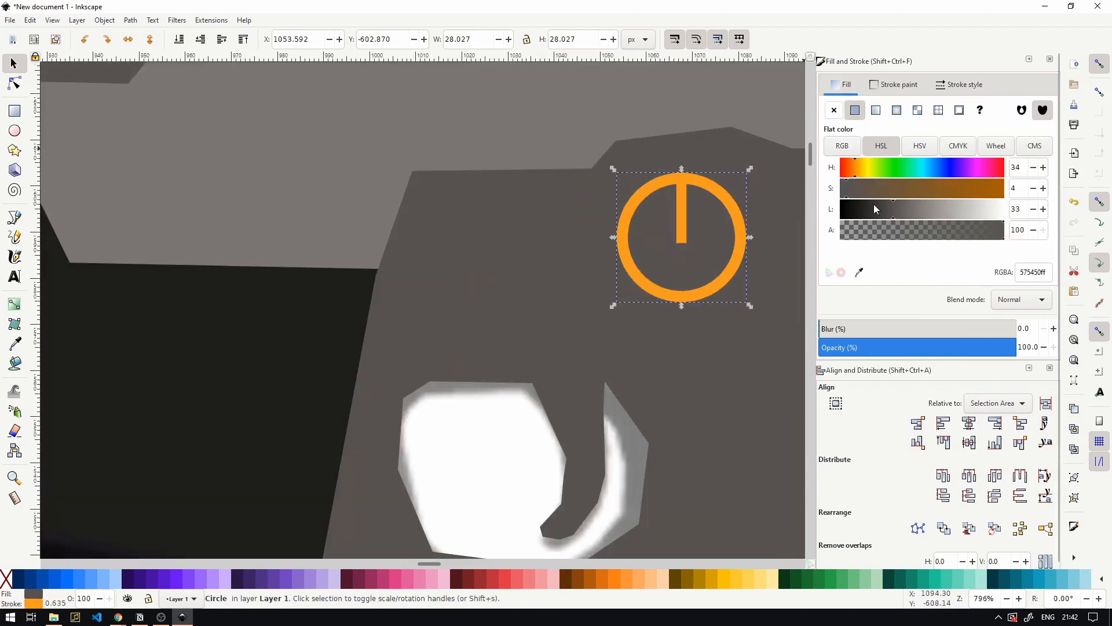
left_click_drag(875, 207, 860, 208)
left_click(481, 152)
scroll(463, 249, "down", 7)
left_click(556, 144)
scroll(556, 139, "up", 3)
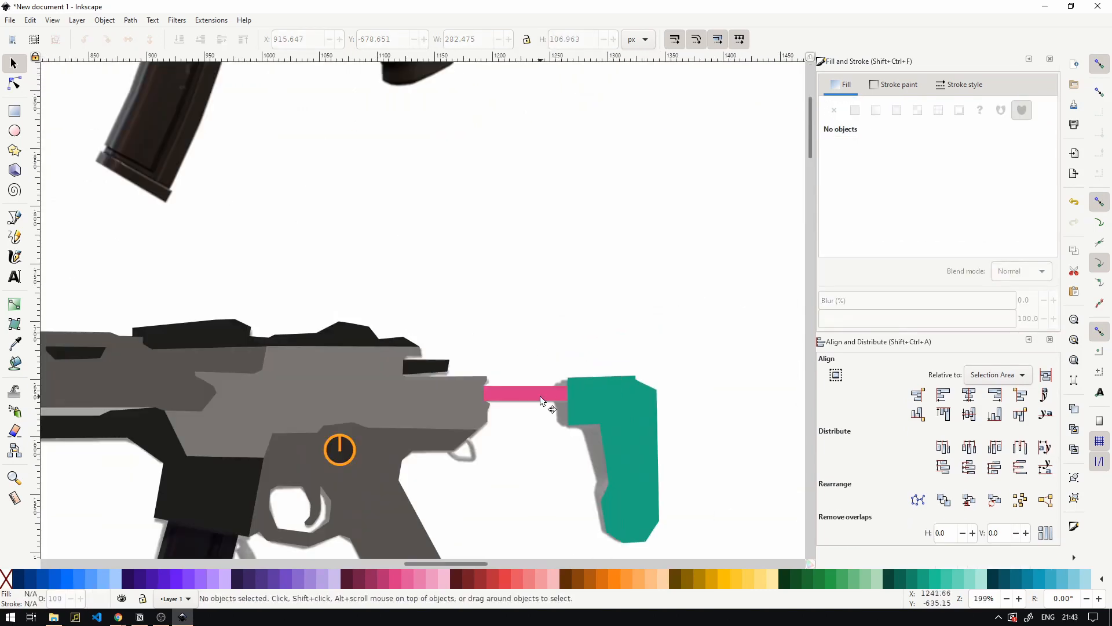
- Recolor the pink rod in front of the stock to light grey a7a5a1, sampled from the illustration
left_click(540, 395)
scroll(540, 395, "down", 2)
left_click_drag(937, 209, 1004, 209)
left_click(946, 209)
left_click(860, 188)
scroll(129, 392, "up", 1)
key("d")
left_click(316, 372)
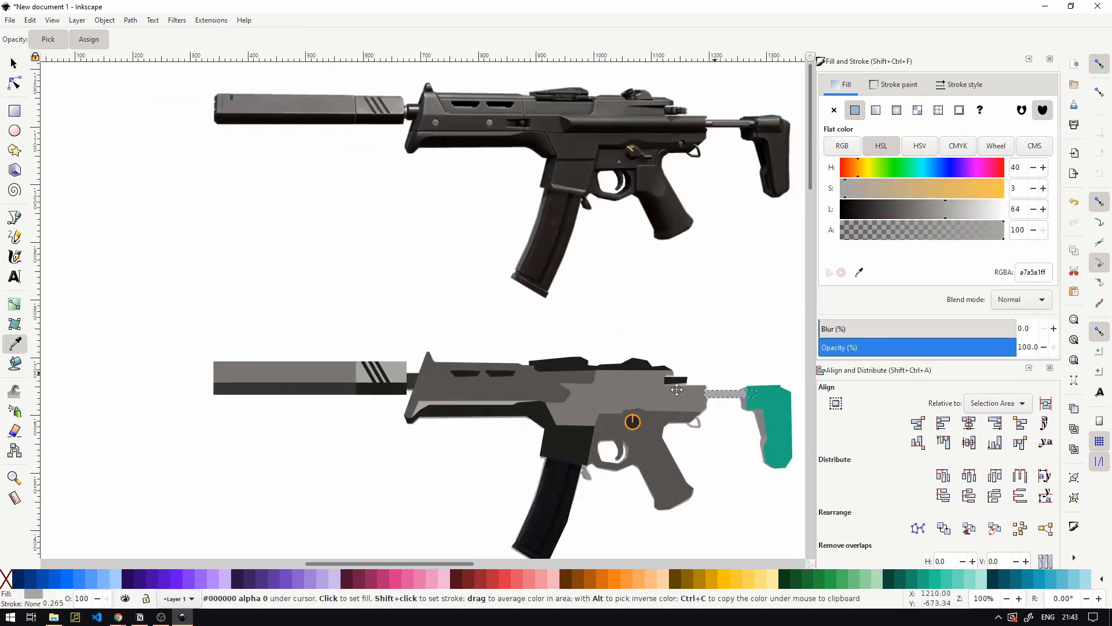
- Recolor the teal stock with a dark grey sampled from the illustration
key("s")
left_click(569, 460)
scroll(568, 459, "up", 1)
key("d")
left_click(179, 383)
key("s")
left_click(104, 139)
- Move the half-transparent reference image off the illustration into the empty area beside it
scroll(498, 185, "down", 3)
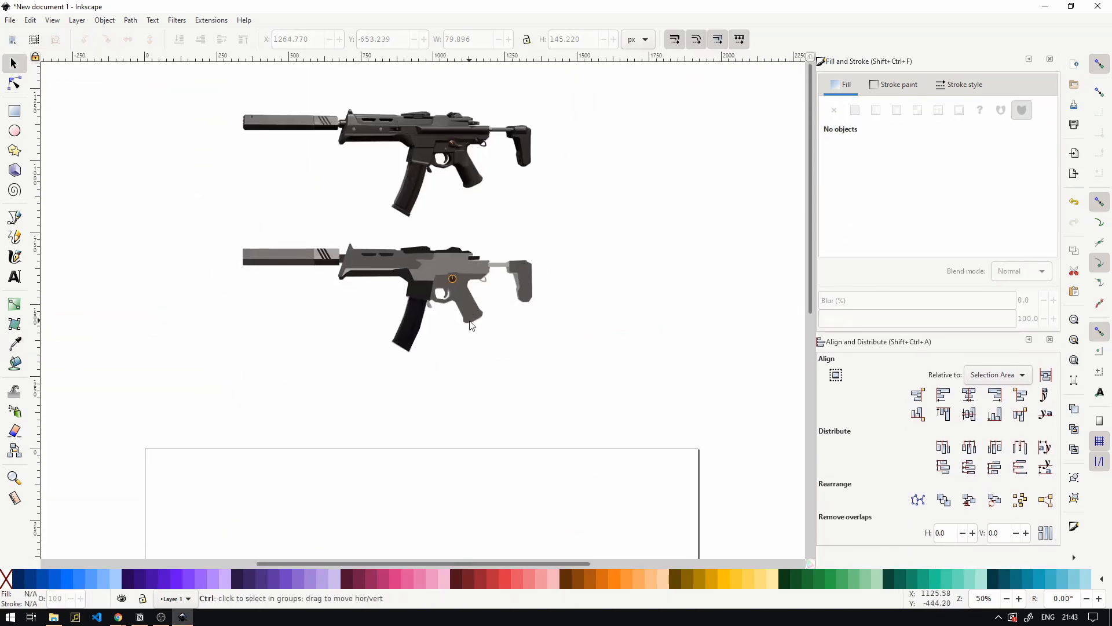
scroll(440, 286, "up", 1)
left_click(427, 304)
scroll(429, 314, "up", 5)
left_click(413, 316)
scroll(413, 316, "down", 5)
left_click_drag(413, 316, 795, 163)
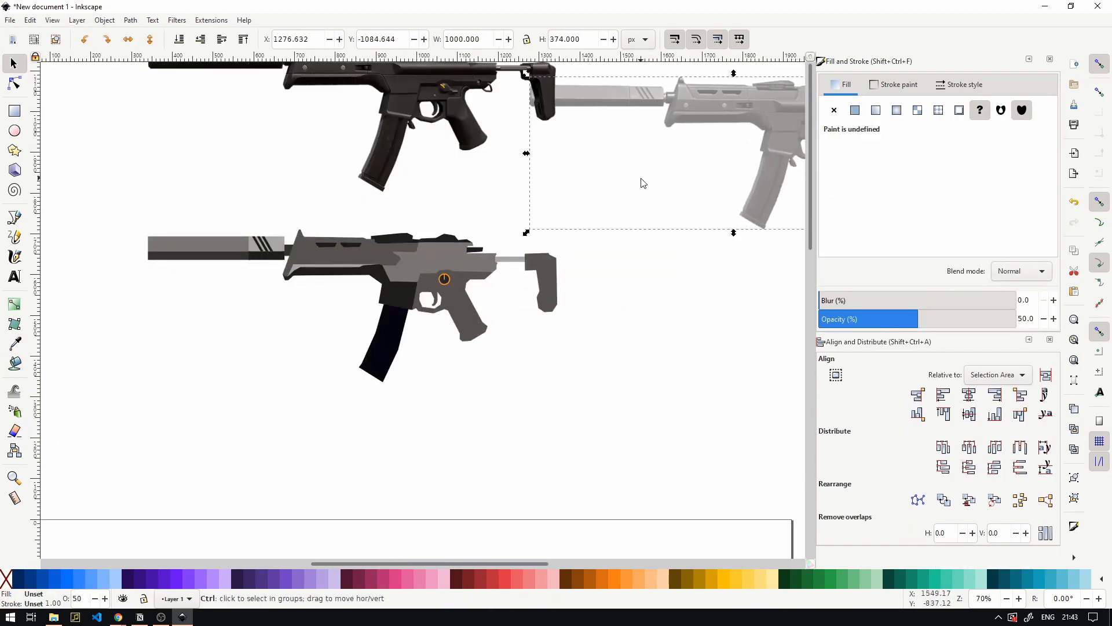
- Delete the half-transparent reference image beside the illustration
key("Delete")
scroll(641, 181, "down", 2)
scroll(541, 195, "up", 2)
- Darken the magazine's fill to near-black 060606 by lowering its lightness to 2
left_click(489, 322)
left_click_drag(863, 214, 844, 214)
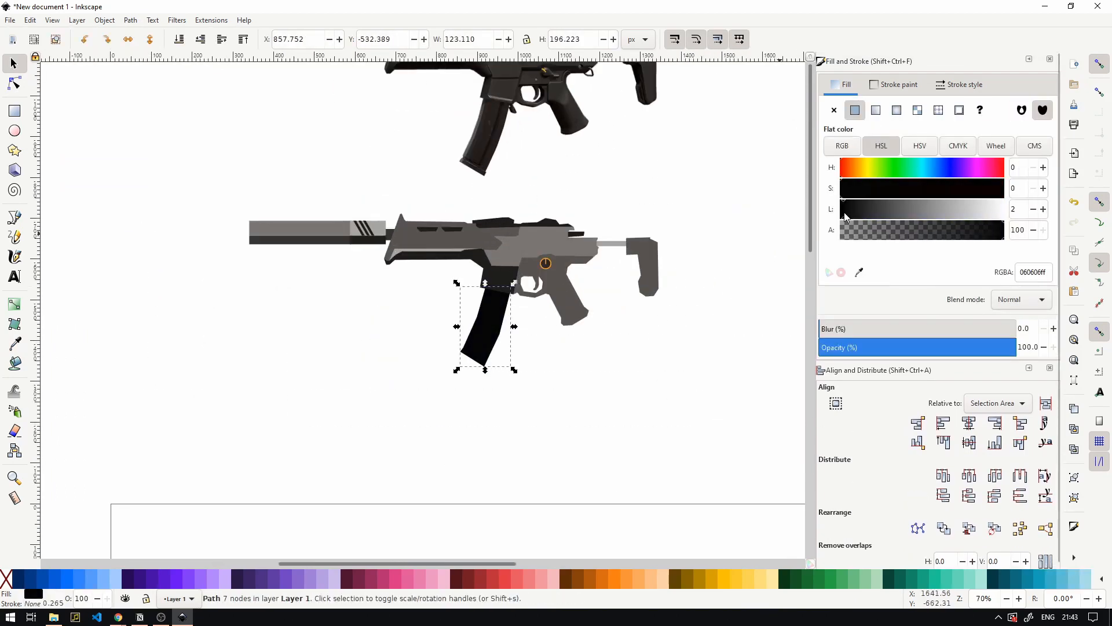
left_click(706, 243)
- Trace the trigger inside the trigger guard with the Bezier pen as a closed straight-segment path
scroll(498, 275, "down", 1)
scroll(518, 231, "up", 1)
scroll(520, 326, "up", 6)
key("b")
scroll(510, 294, "up", 2)
left_click(458, 286)
left_click(561, 283)
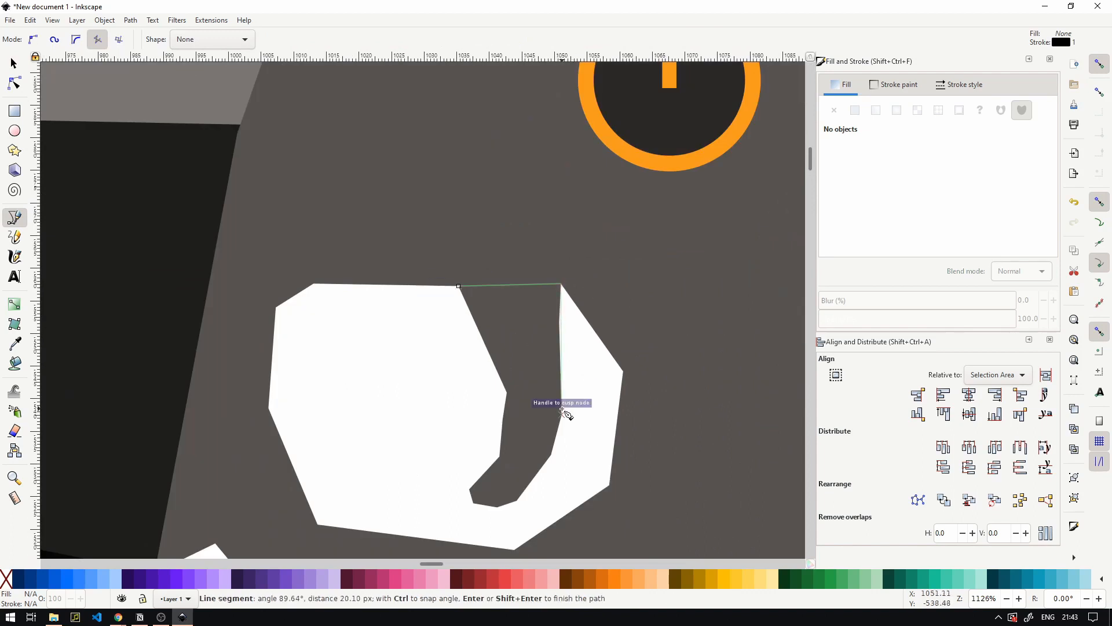
left_click(561, 414)
left_click(552, 455)
left_click(516, 500)
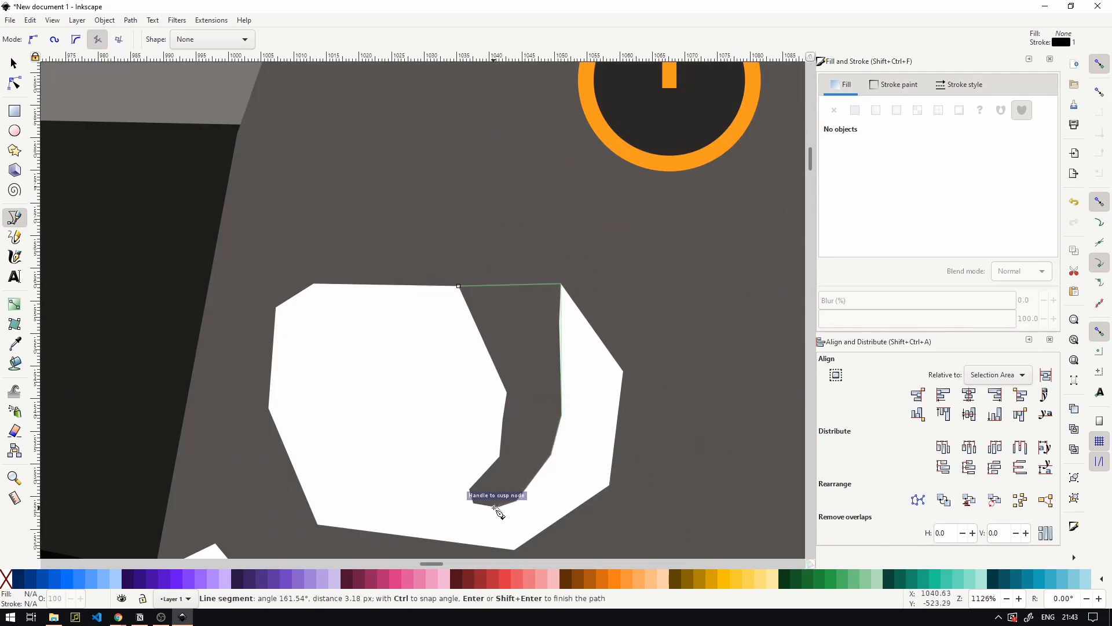
left_click(497, 506)
left_click(471, 489)
left_click(500, 457)
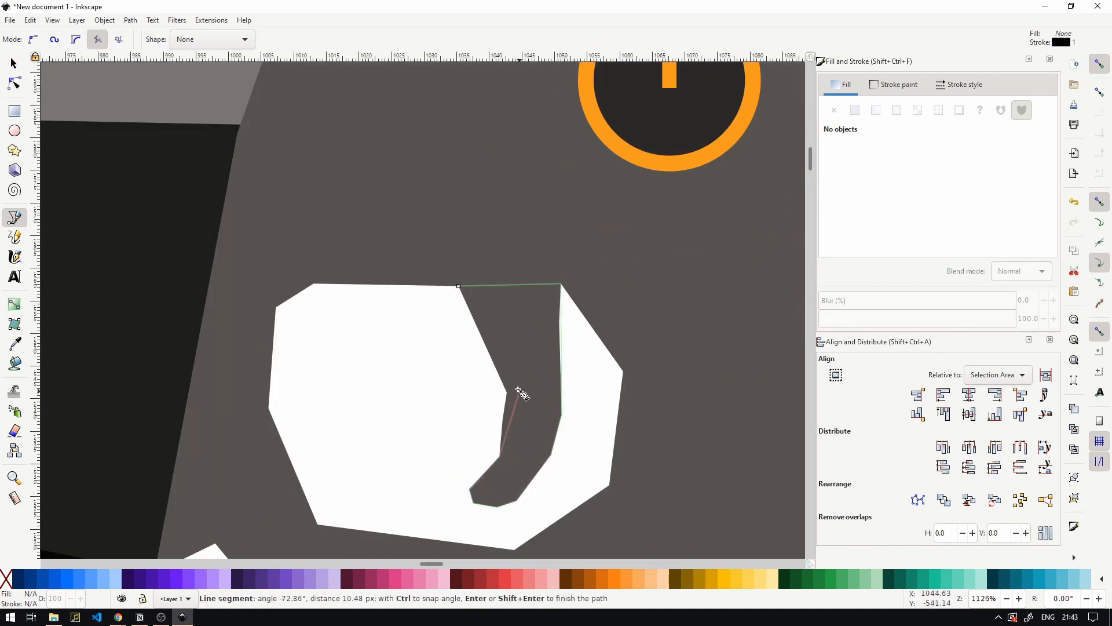
left_click(508, 393)
left_click(459, 286)
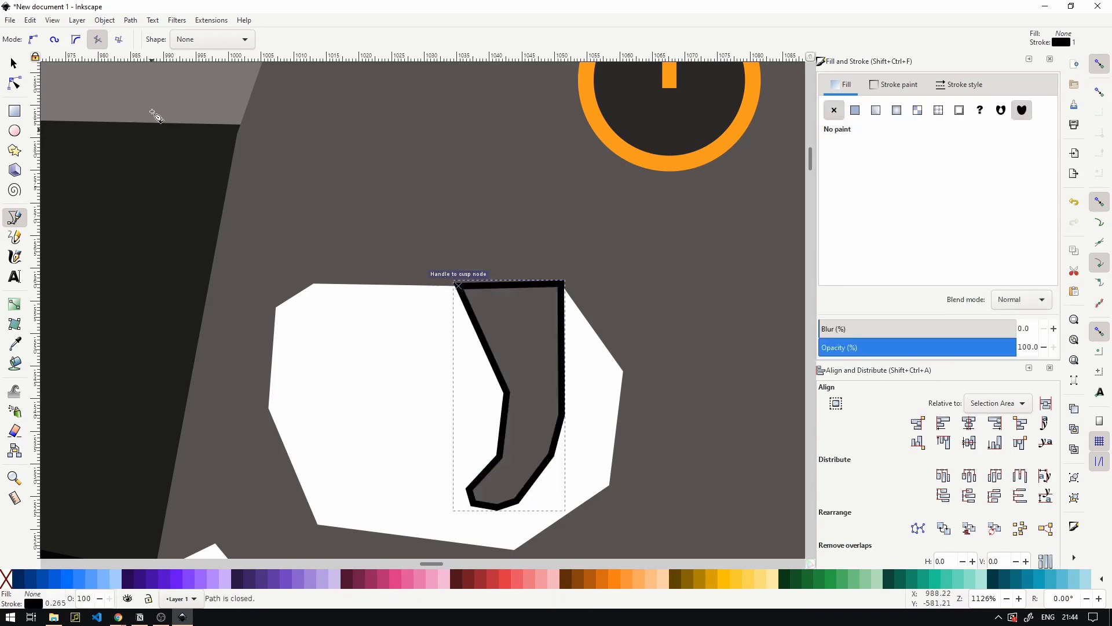
- Remove the trigger outline's stroke and fill the shape with near-black 151515
left_click(14, 63)
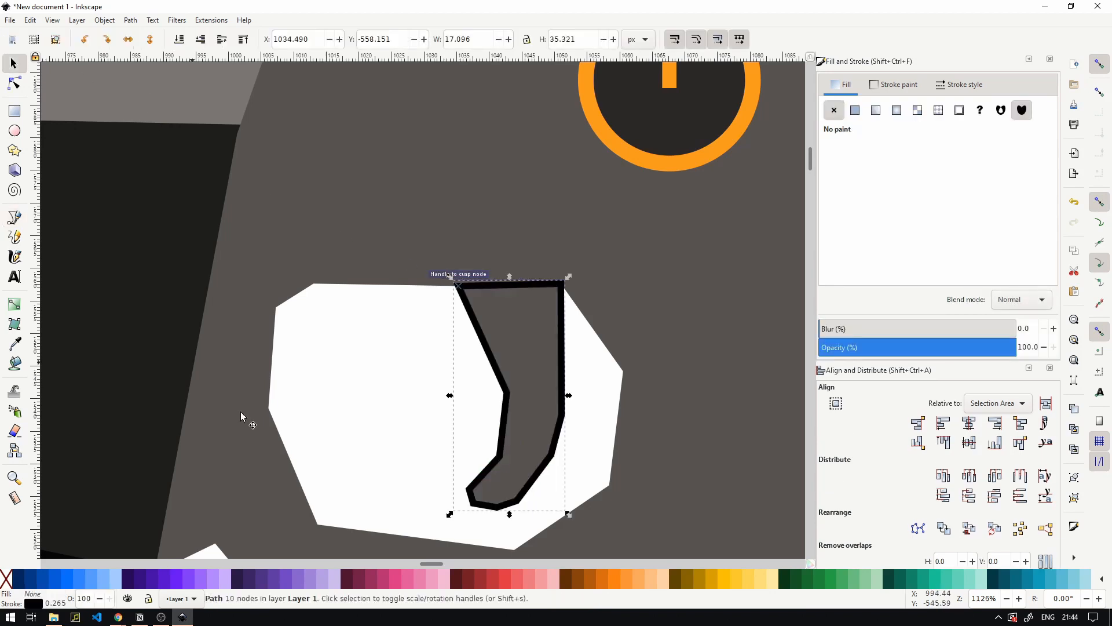
left_click(5, 577, "shift")
left_click(607, 579)
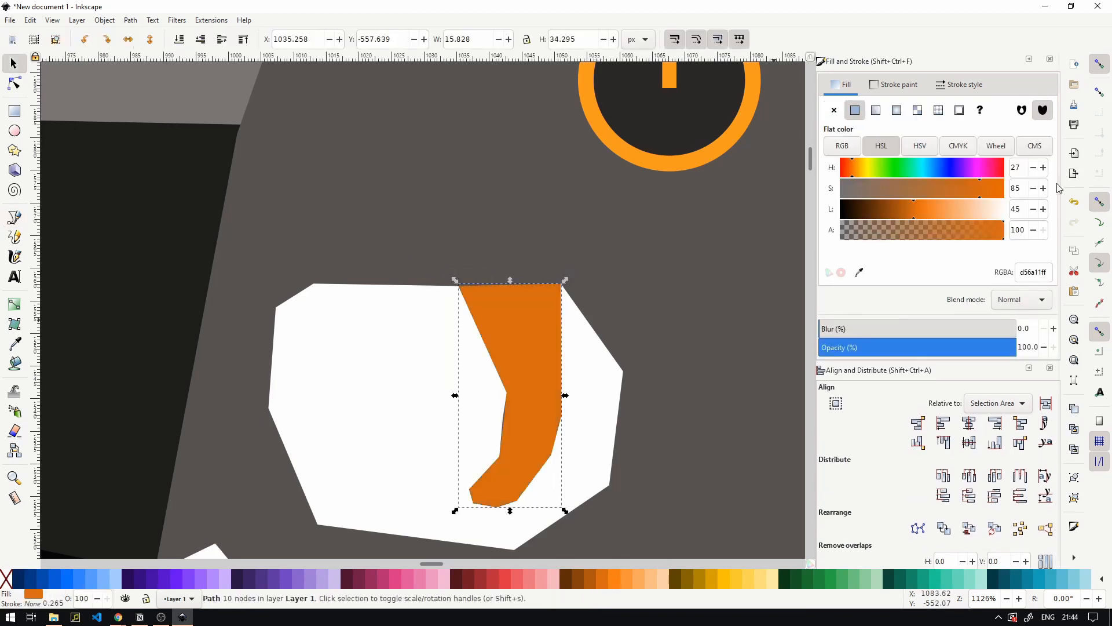
mouse_move(875, 210)
left_mouse_down()
mouse_move(840, 212)
mouse_move(853, 212)
left_mouse_up()
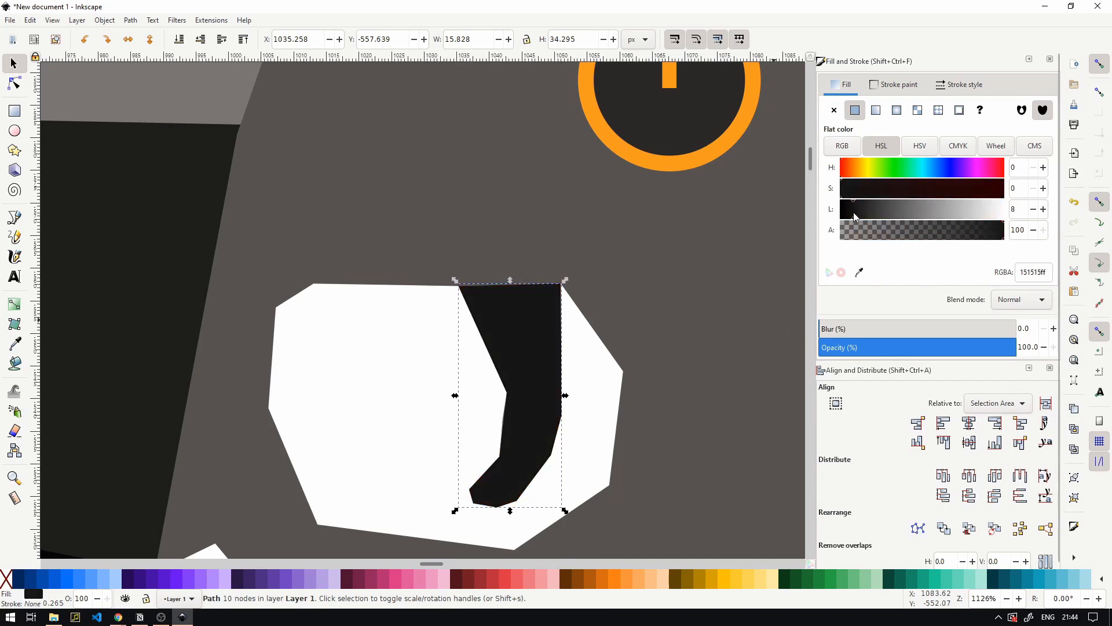
left_click(638, 280)
scroll(638, 284, "down", 7)
left_click(620, 419)
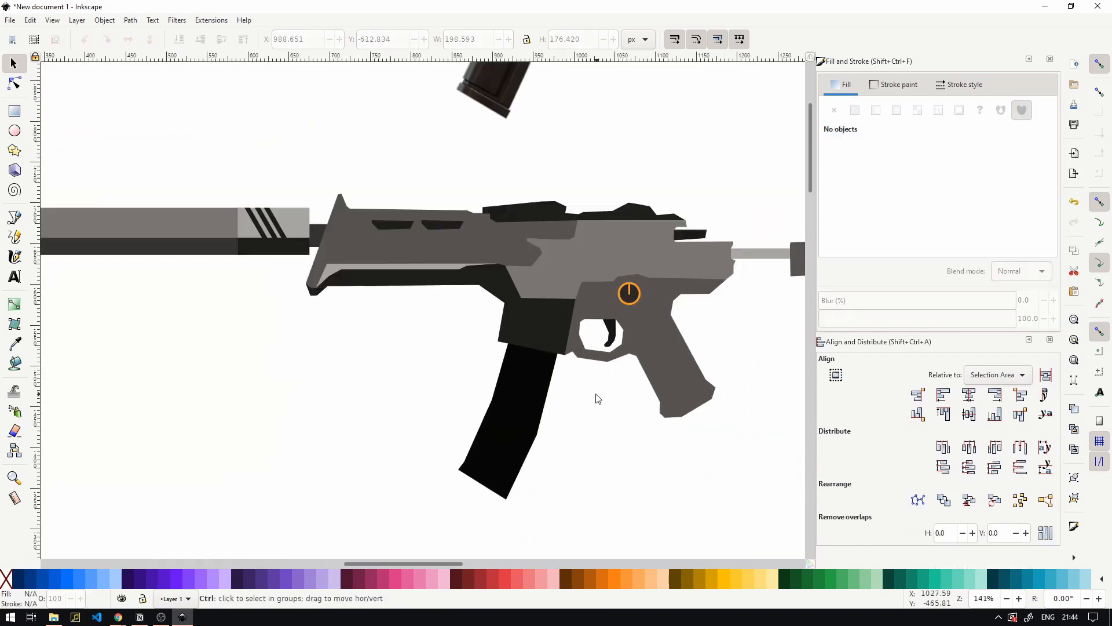
- Save the document under the file name tutorial_spectre_card
scroll(597, 359, "down", 1)
key("ctrl+s")
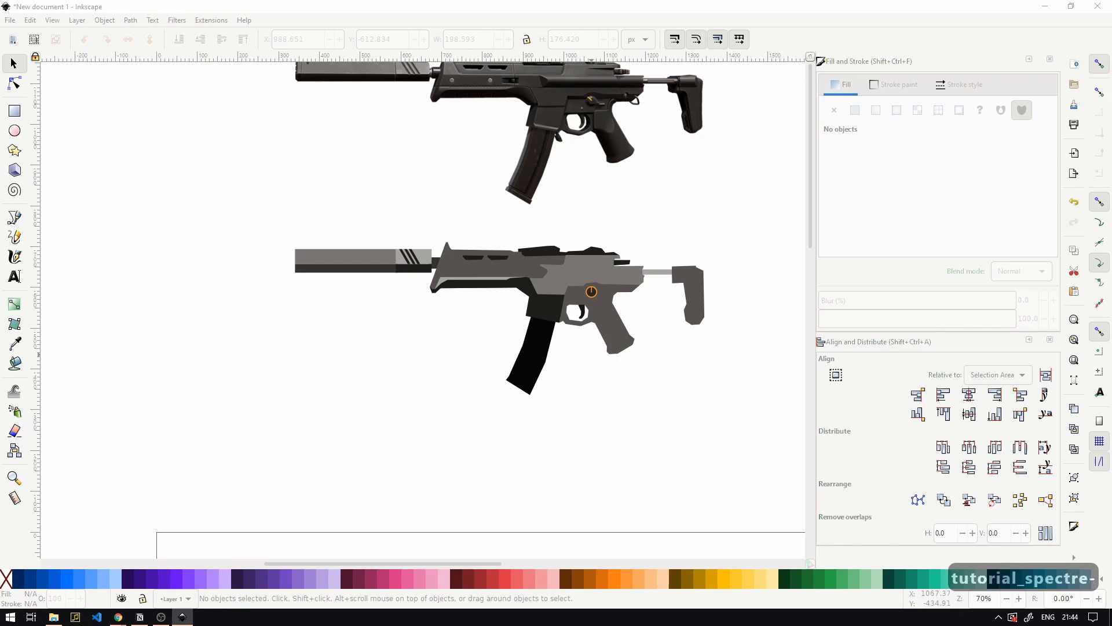
key("BackSpace")
key("BackSpace")
type("_card")
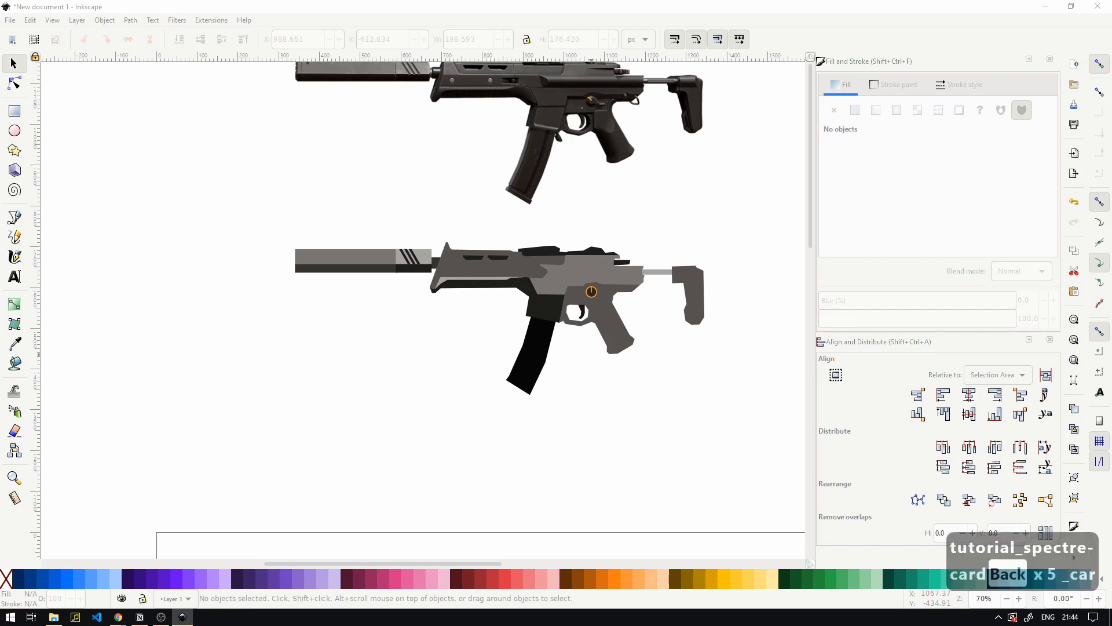
key("Return")
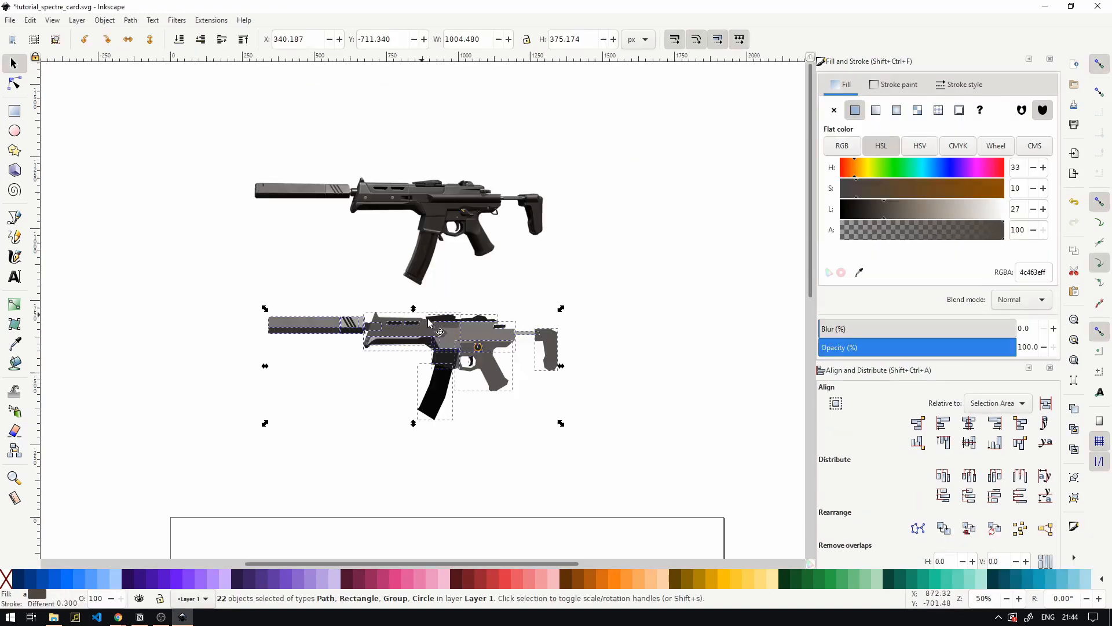
- Group all the parts of the gun illustration and move the group down onto the page
left_click_drag(429, 322, 391, 349)
key("ctrl+g")
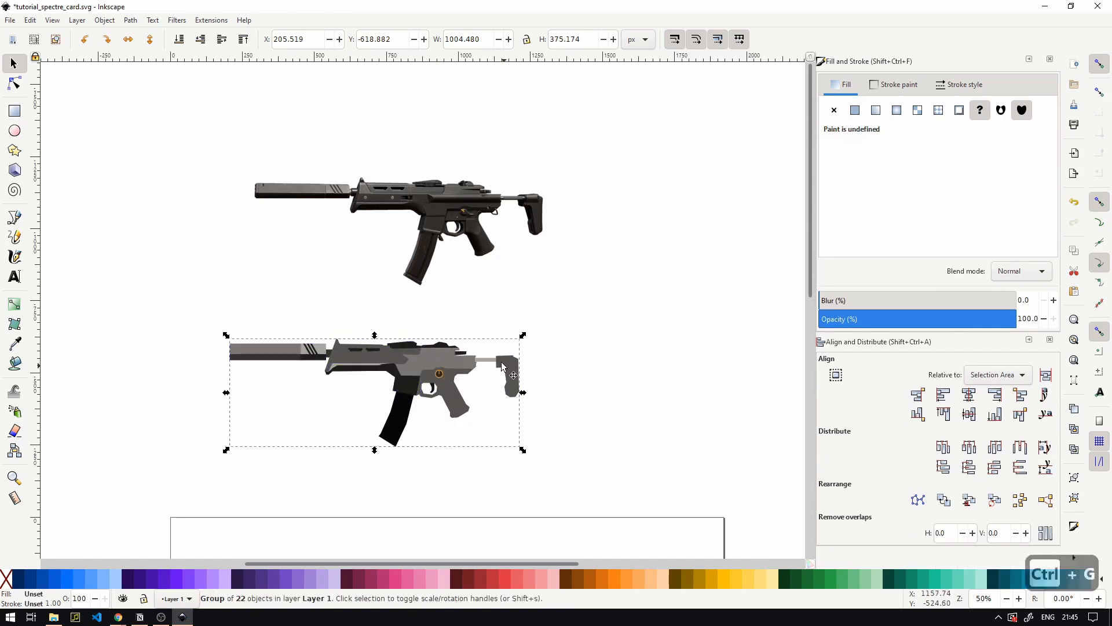
scroll(465, 439, "down", 10)
left_click_drag(415, 142, 452, 403)
scroll(453, 348, "down", 11)
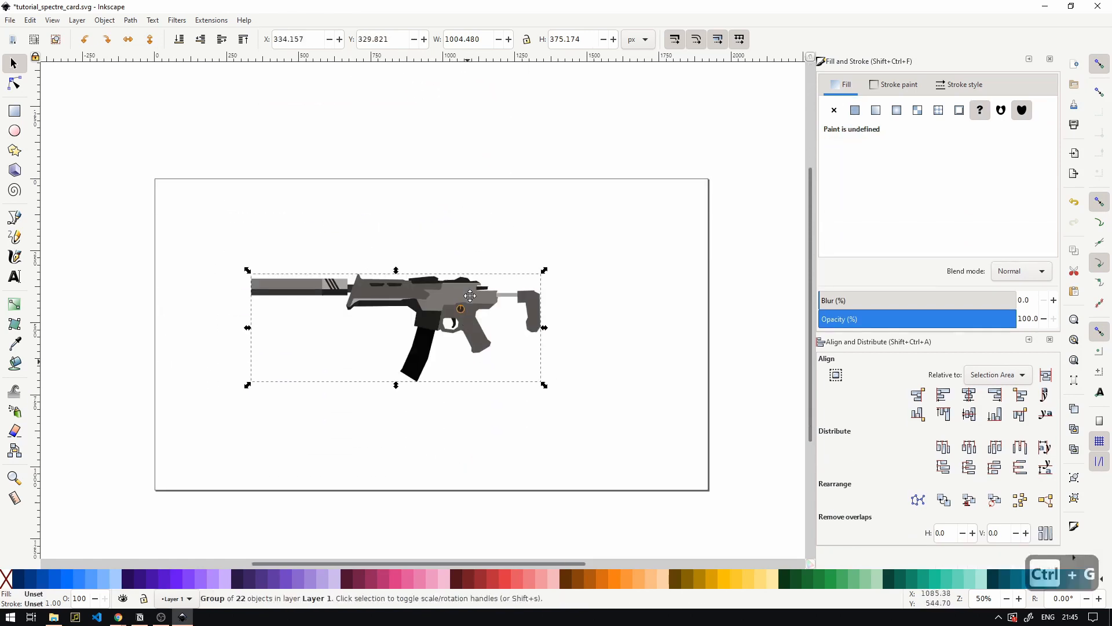
left_click_drag(444, 186, 439, 288)
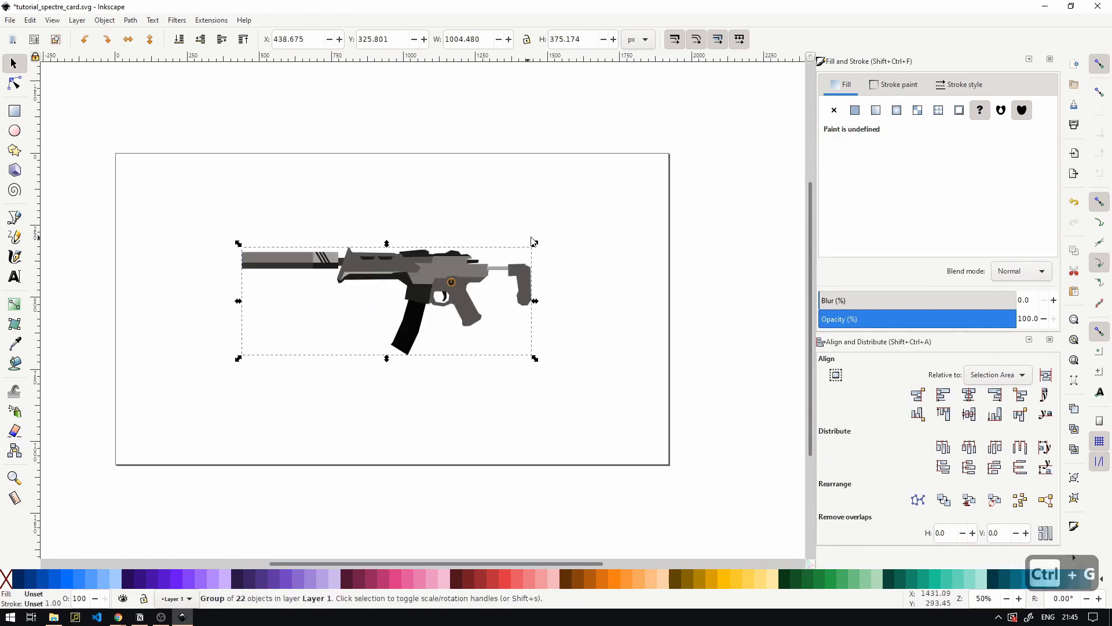
- Scale the gun group down proportionally to about 967 × 361 px
mouse_move(533, 240)
left_mouse_down()
mouse_move(490, 294)
mouse_move(616, 174)
mouse_move(543, 283)
mouse_move(415, 272)
mouse_move(586, 174)
mouse_move(457, 261)
mouse_move(589, 186)
mouse_move(313, 303)
mouse_move(684, 166)
mouse_move(548, 218)
mouse_move(675, 176)
mouse_move(434, 300)
mouse_move(618, 220)
mouse_move(543, 252)
left_mouse_up()
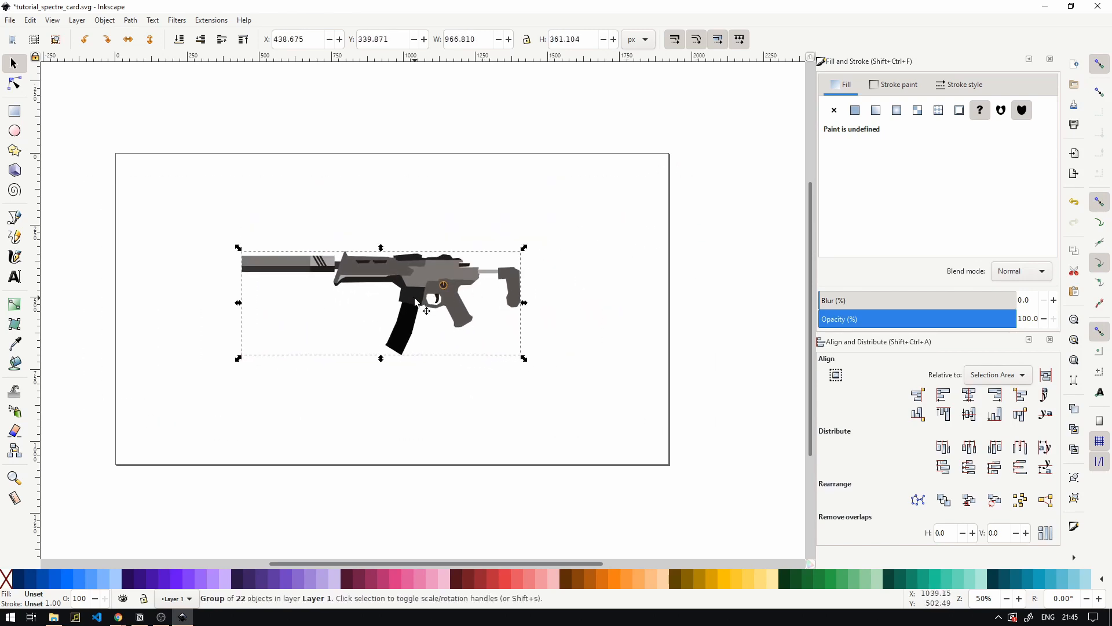
scroll(390, 311, "up", 2)
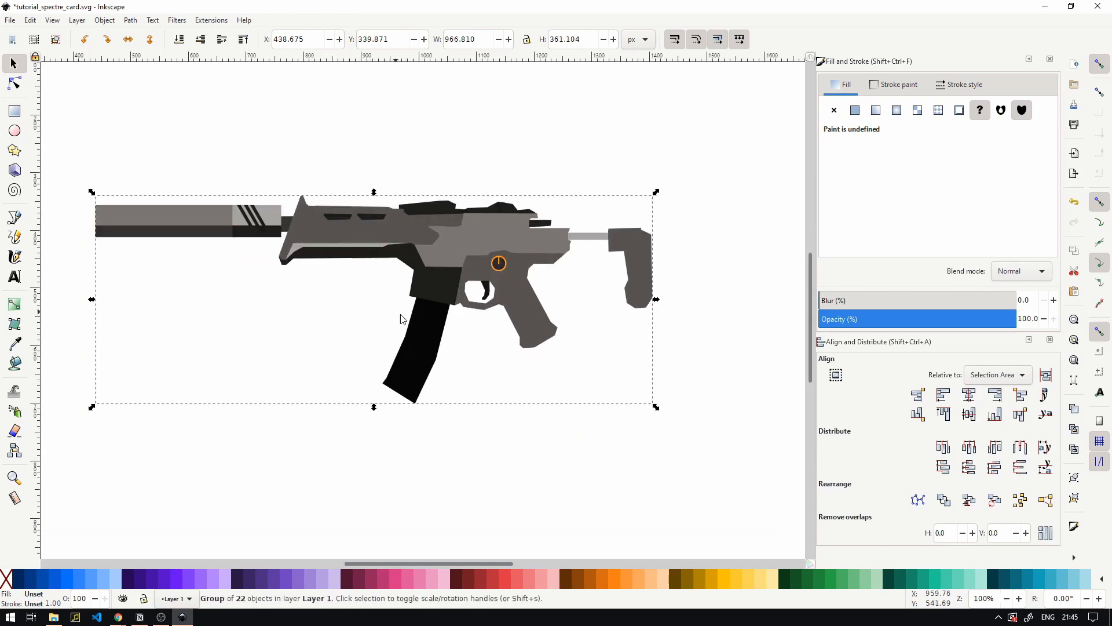
scroll(453, 342, "down", 2)
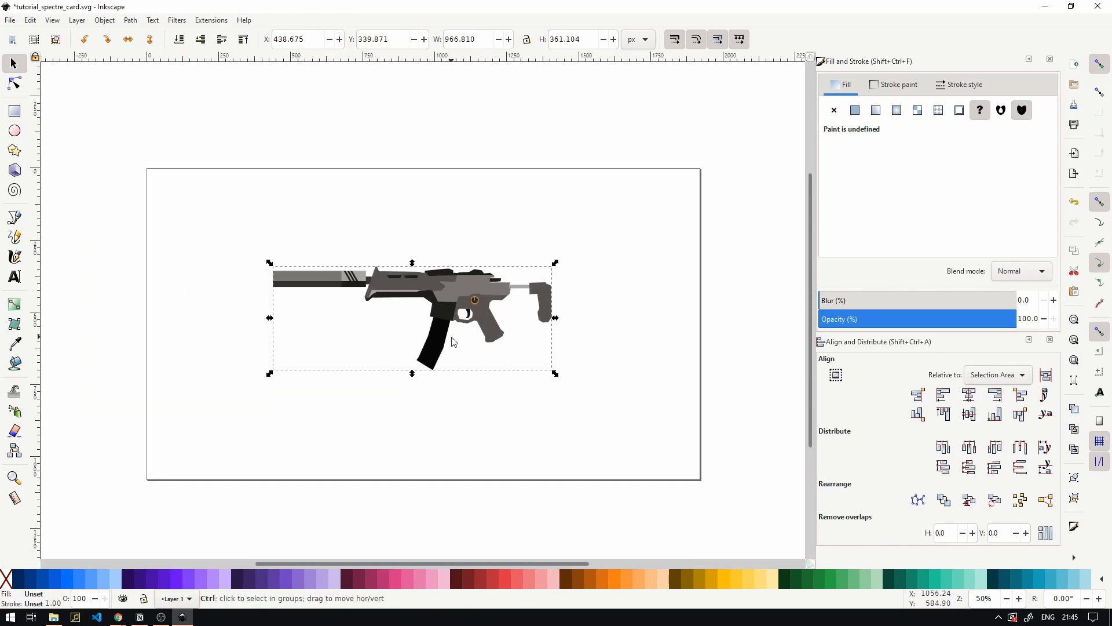
scroll(452, 342, "up", 5)
scroll(453, 342, "down", 6)
scroll(453, 341, "up", 4)
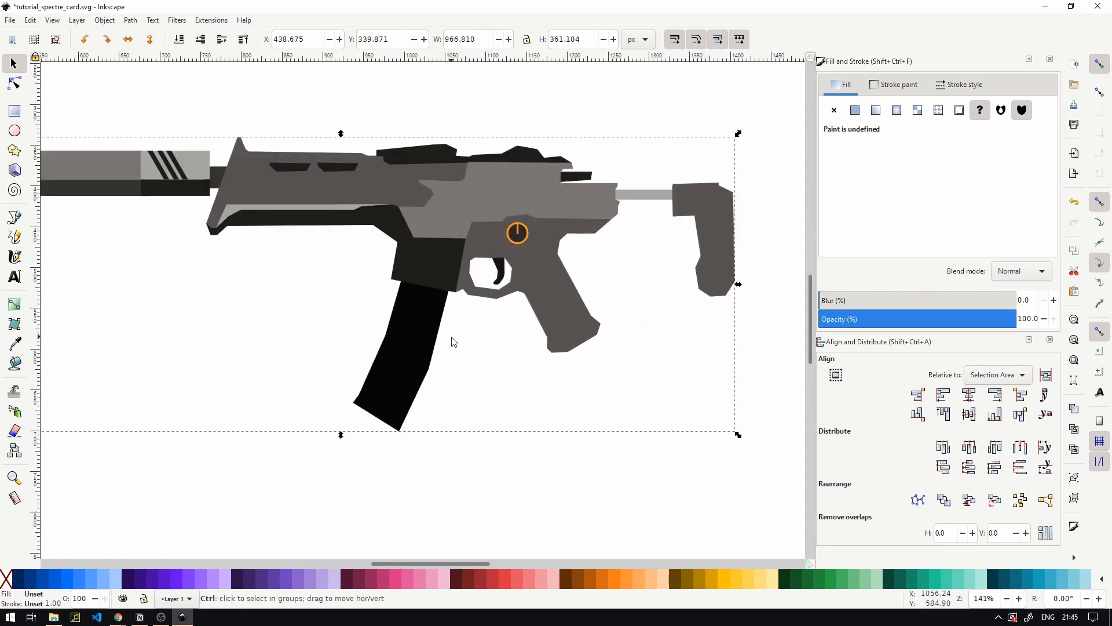
scroll(452, 342, "down", 2)
- Rotate the canvas view and reset its rotation to 0°
left_click_drag(531, 424, 481, 258)
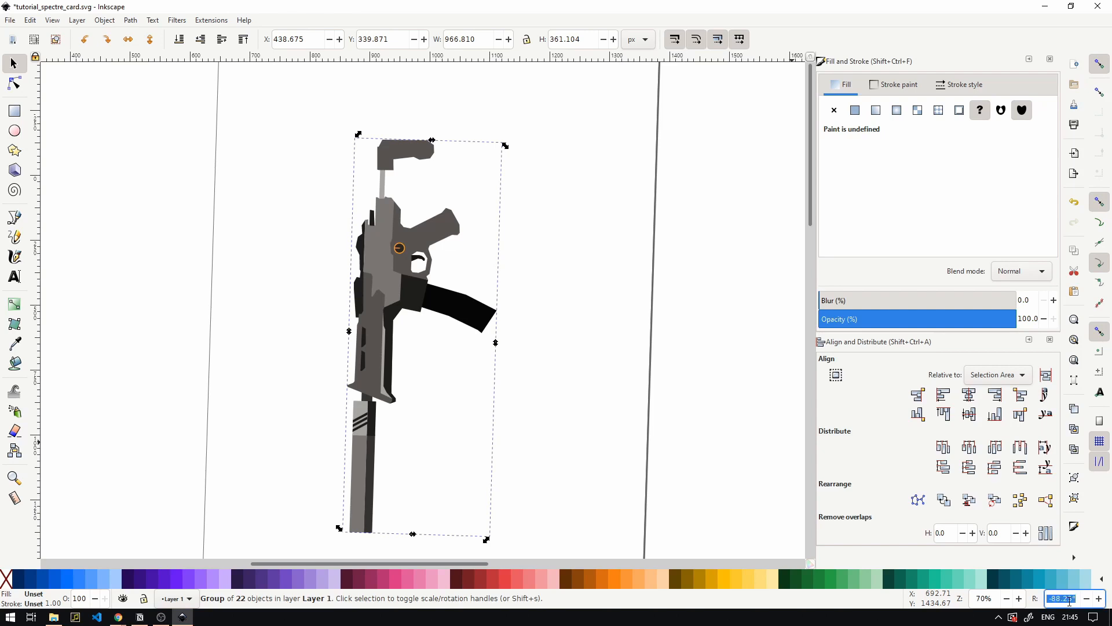
type("00000")
key("Return")
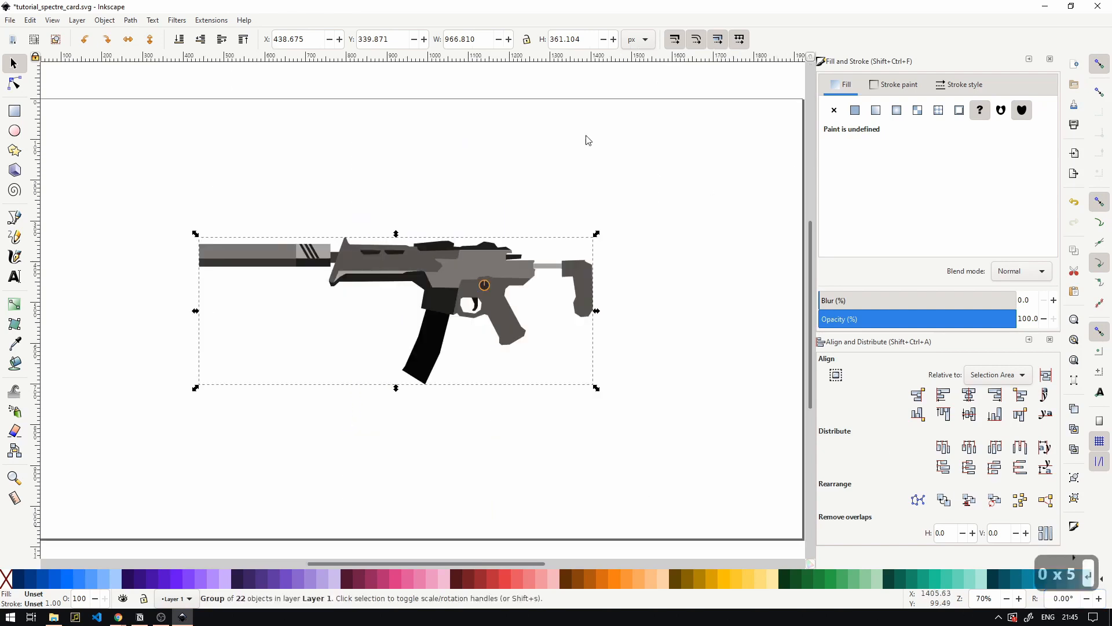
- Shrink the gun group proportionally about its centre to about 762 × 285 px and deselect it
left_click(588, 139)
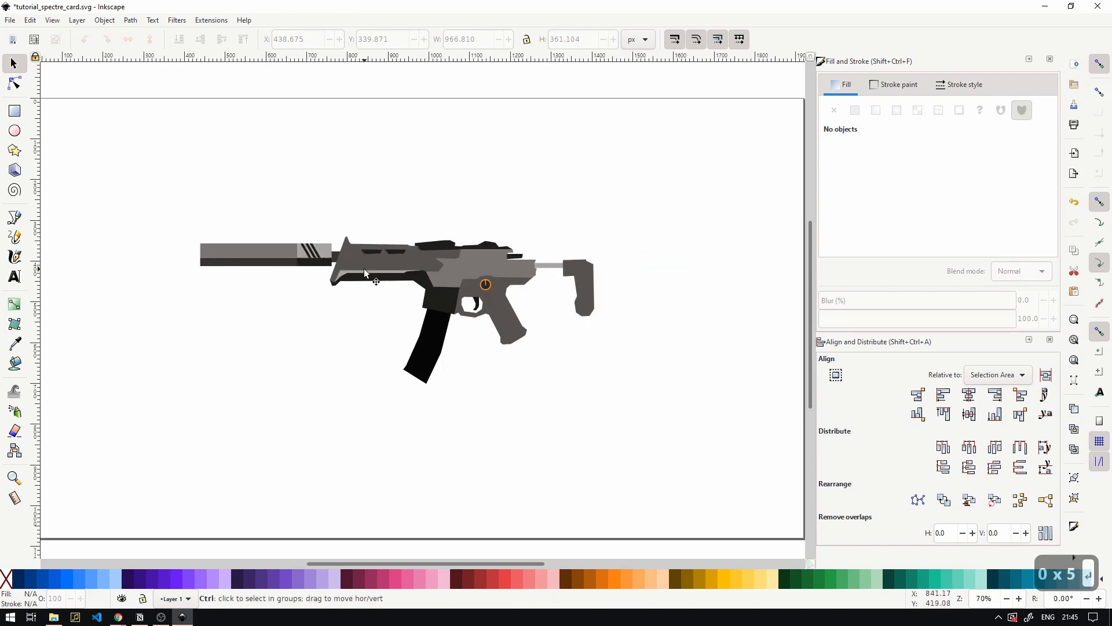
scroll(370, 264, "down", 1)
scroll(369, 269, "up", 3)
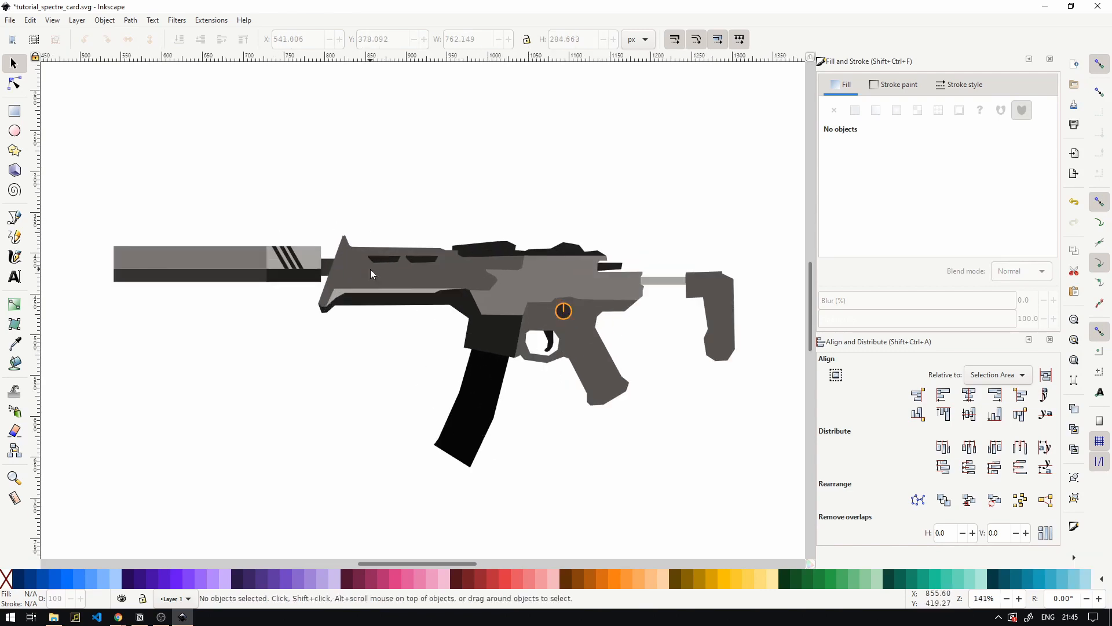
- Draw a dark rectangle about 873 × 927 px on the page over the gun illustration
key("r")
scroll(224, 154, "down", 4)
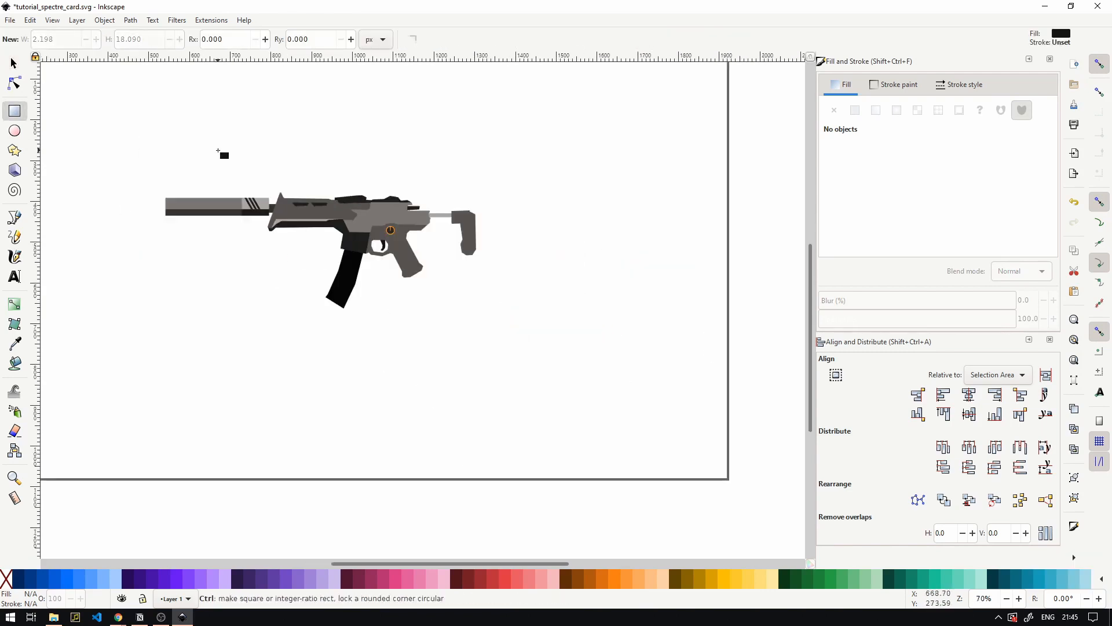
left_click_drag(185, 111, 363, 299)
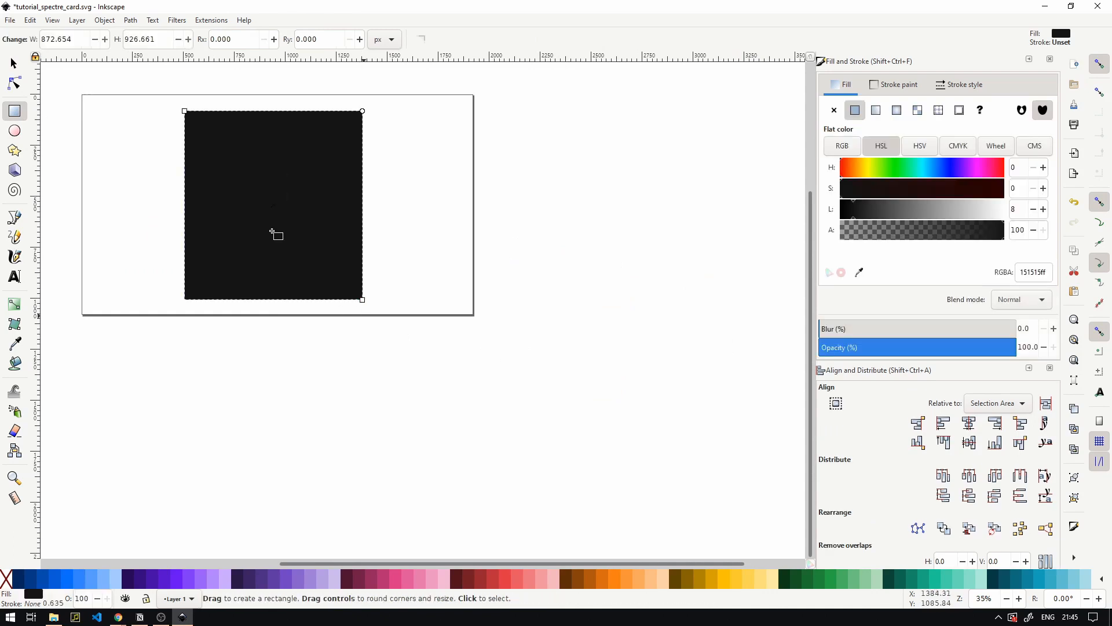
left_click(14, 65)
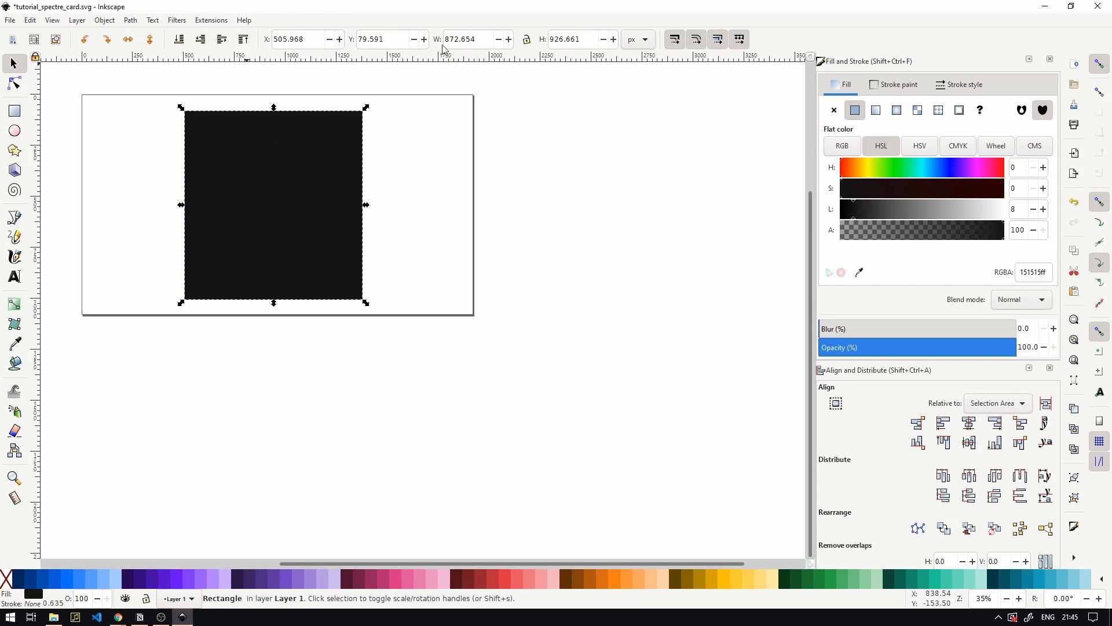
- Switch the rectangle's units to inches and set its size to 2.5 in wide by 3.5 in high
key("r")
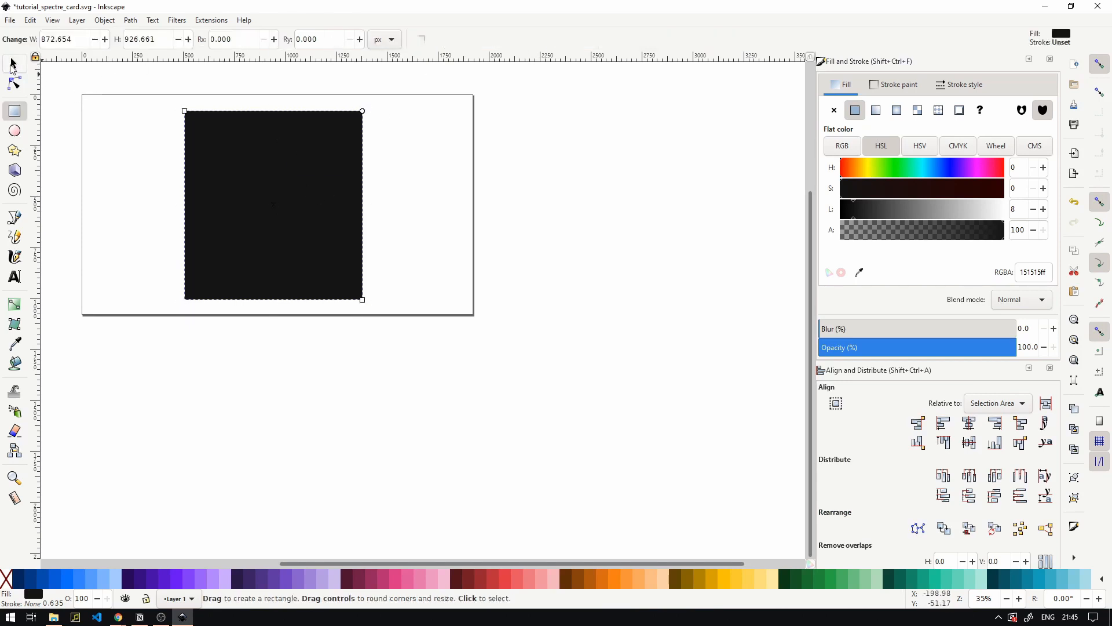
left_click(387, 43)
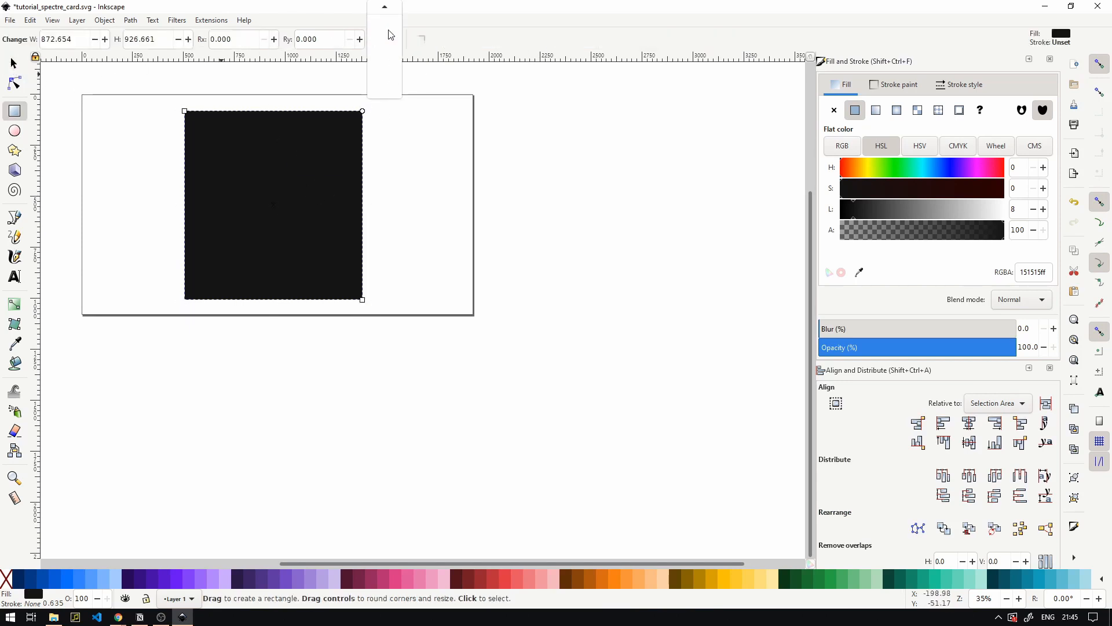
left_click(389, 27)
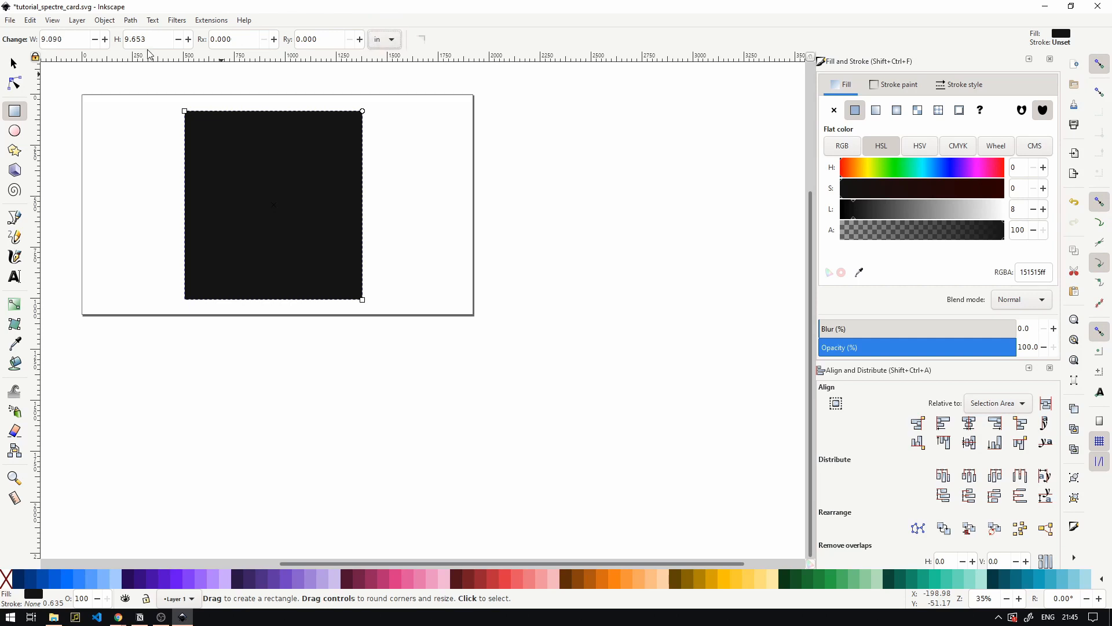
left_click(74, 43)
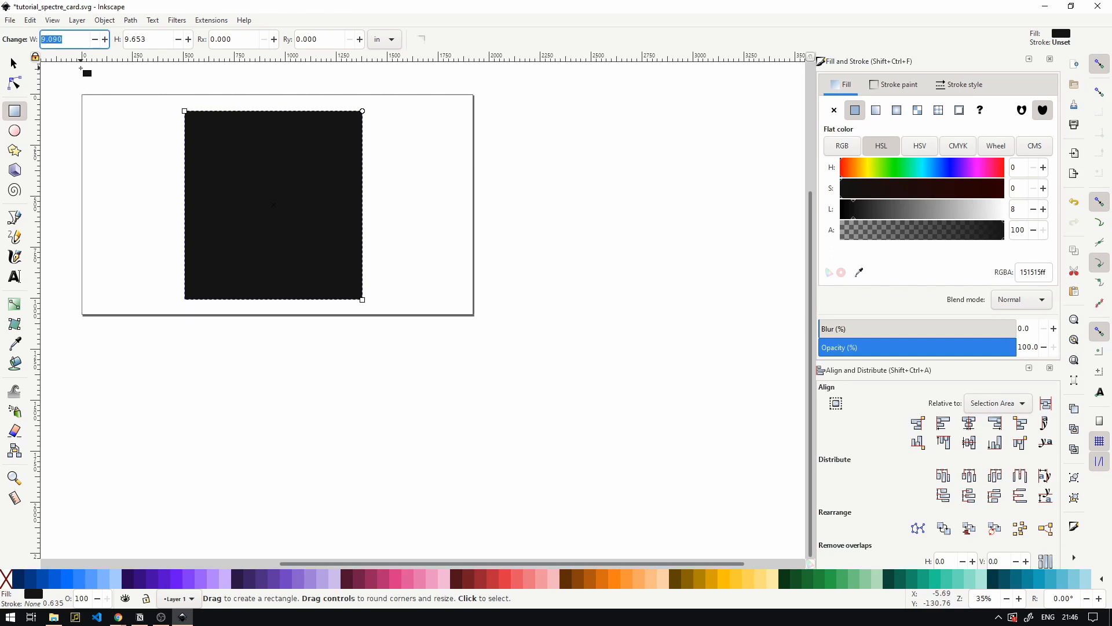
type("2.5")
key("Tab")
type("3.5")
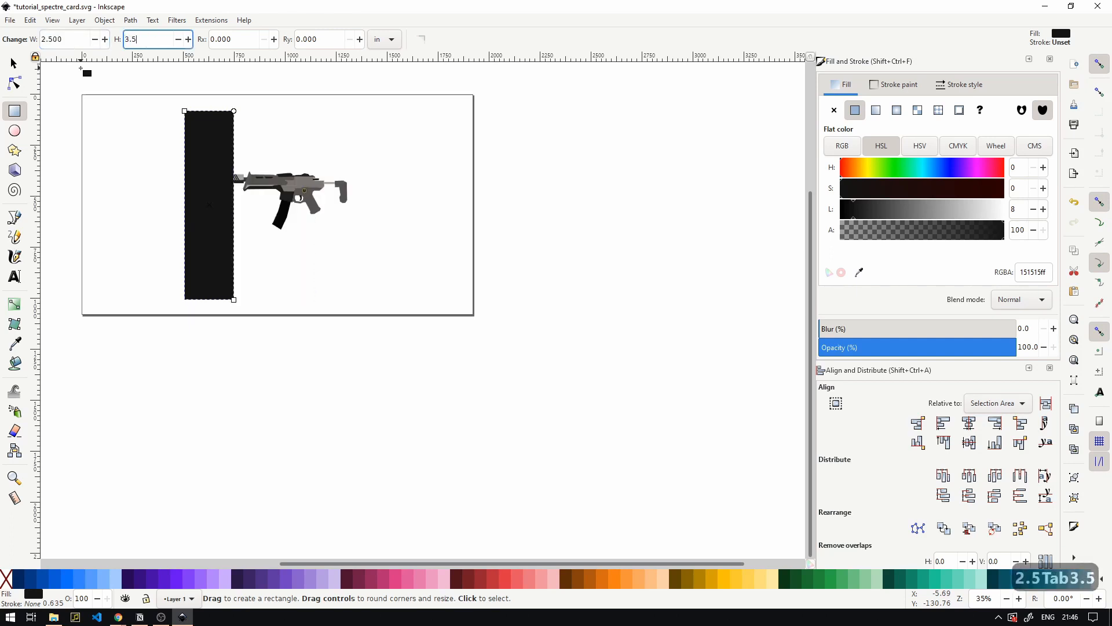
key("Return")
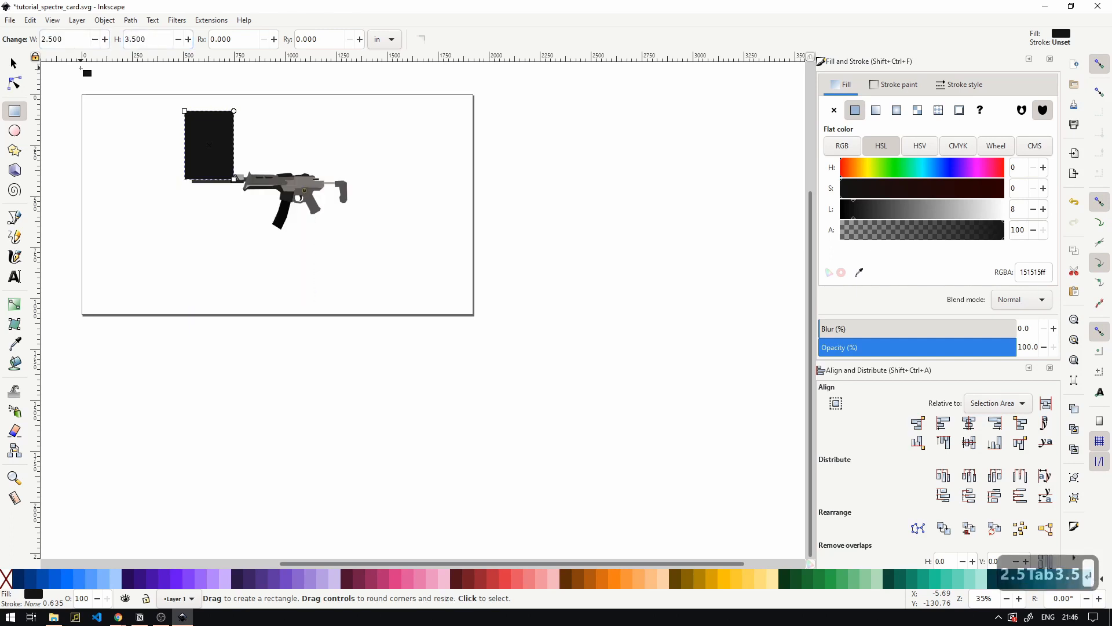
- Enlarge the card rectangle proportionally to about 673 × 942 px and place it mid-page over the gun
left_click(14, 64)
left_click_drag(237, 181, 366, 209)
left_click_drag(338, 215, 324, 210)
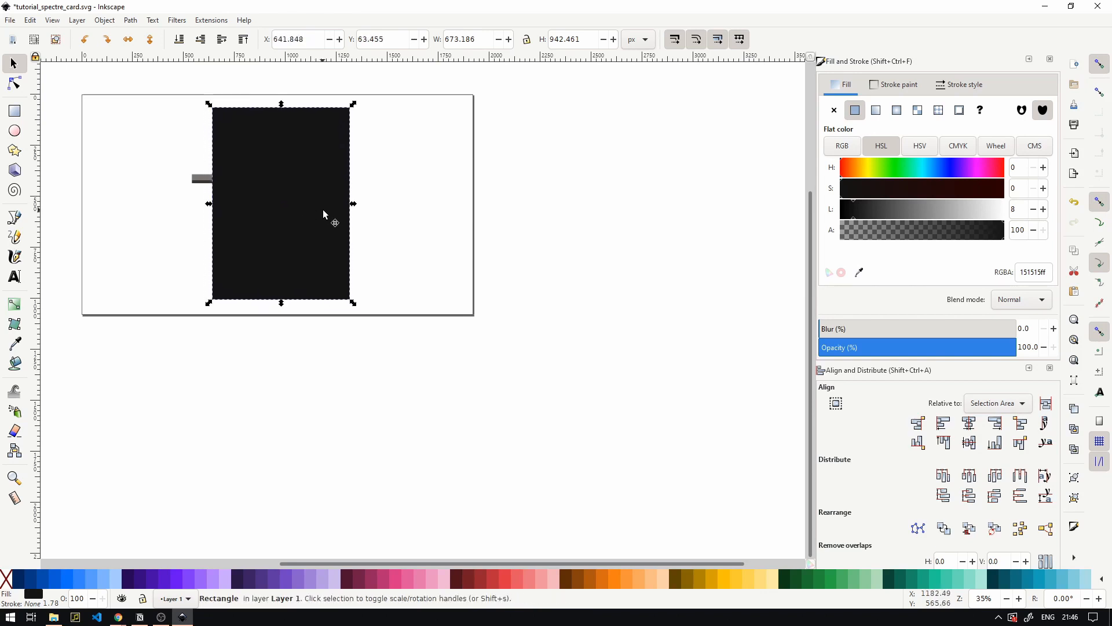
- Try rounding the card rectangle's corners with a radius of about 0.7 in and reset them to sharp
scroll(305, 165, "up", 1)
left_click_drag(382, 186, 485, 216)
scroll(397, 200, "up", 1)
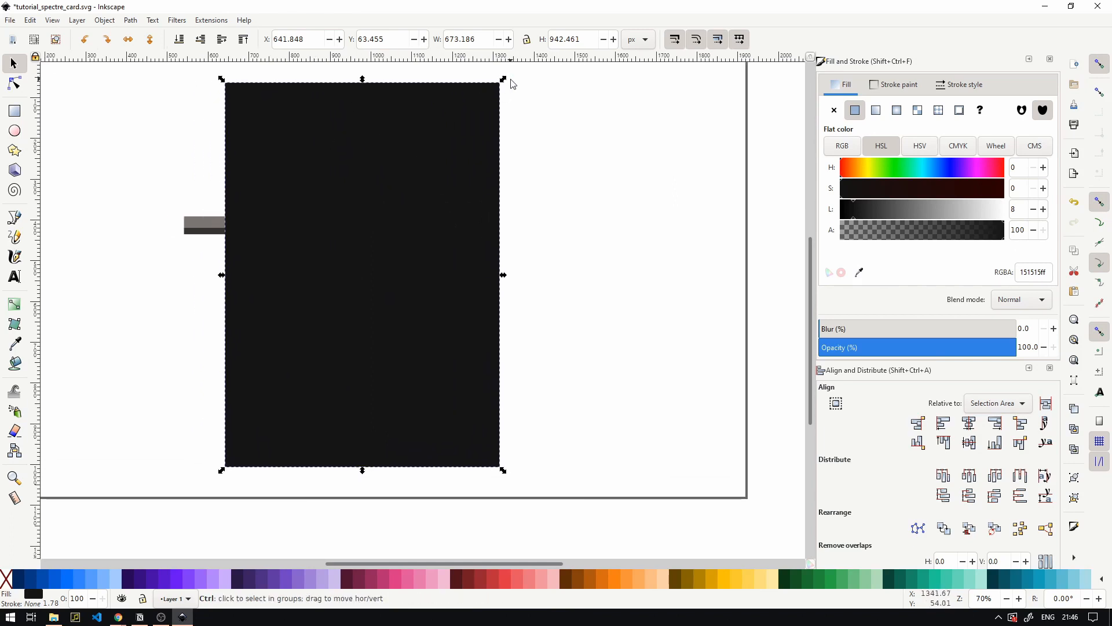
key("r")
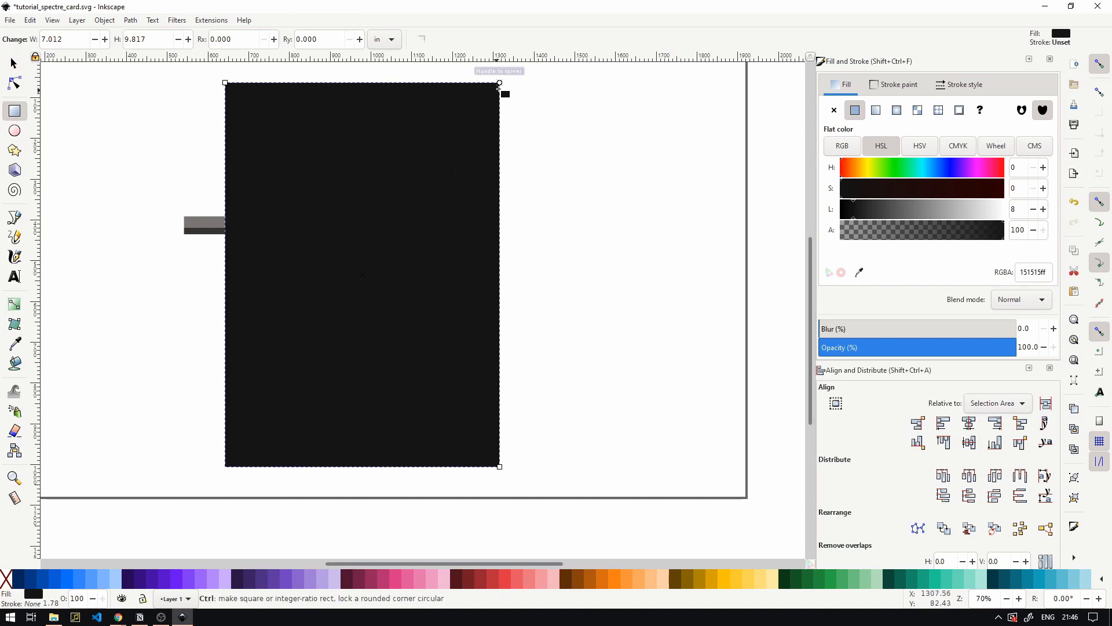
scroll(492, 85, "up", 5)
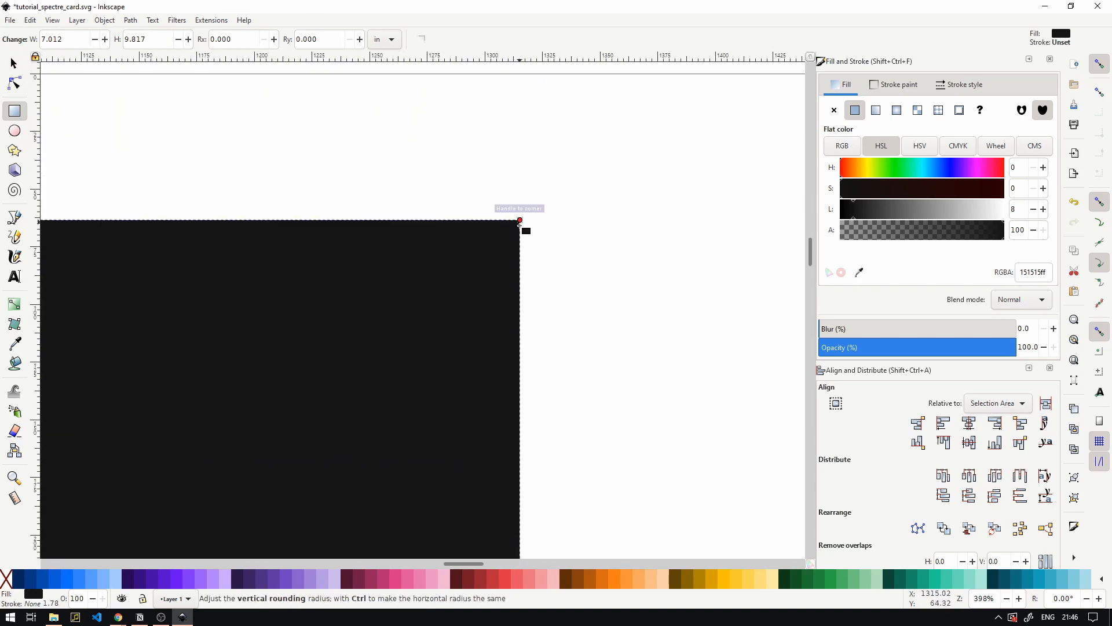
left_click_drag(519, 221, 519, 374)
left_click_drag(519, 221, 837, 223)
left_click_drag(535, 221, 256, 200)
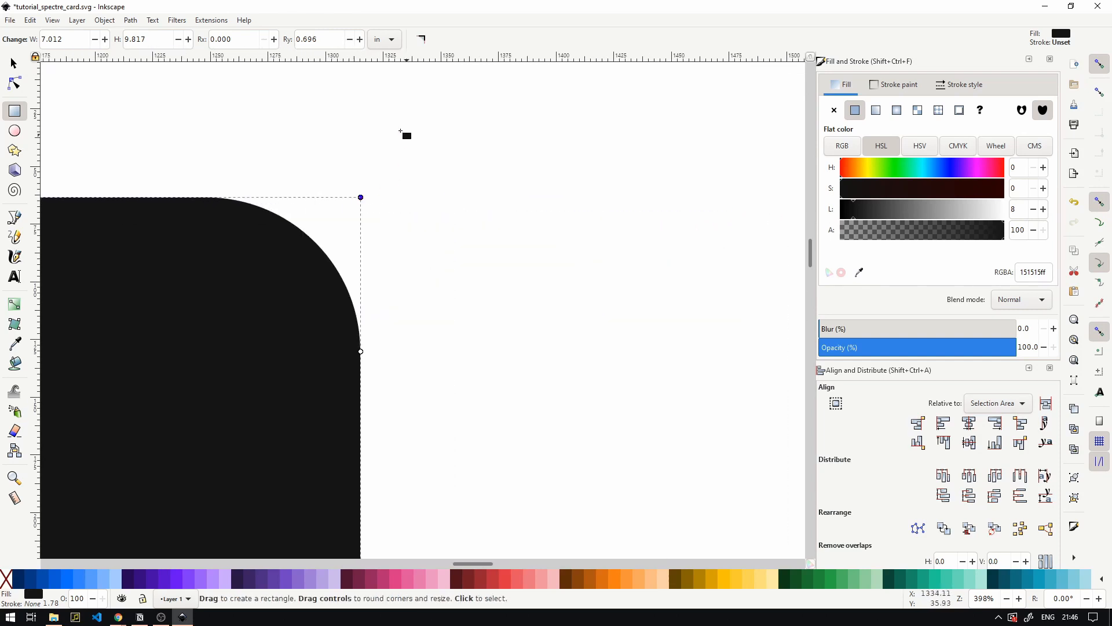
left_click(422, 39)
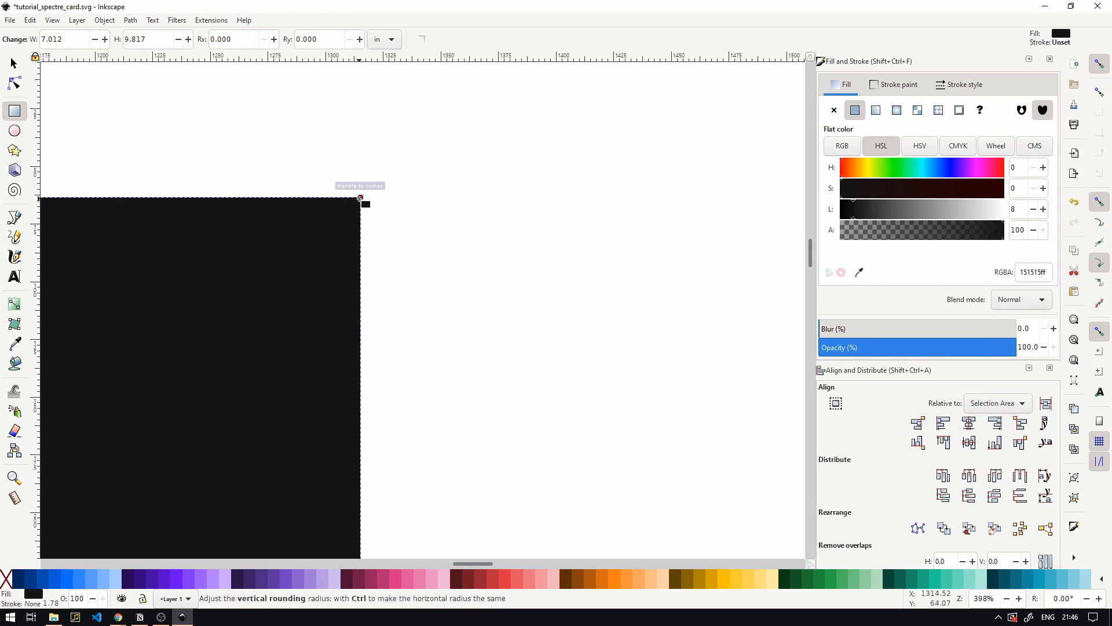
- Round the card rectangle's corners with a radius of about 0.288 in and deselect it
left_click_drag(360, 198, 360, 261)
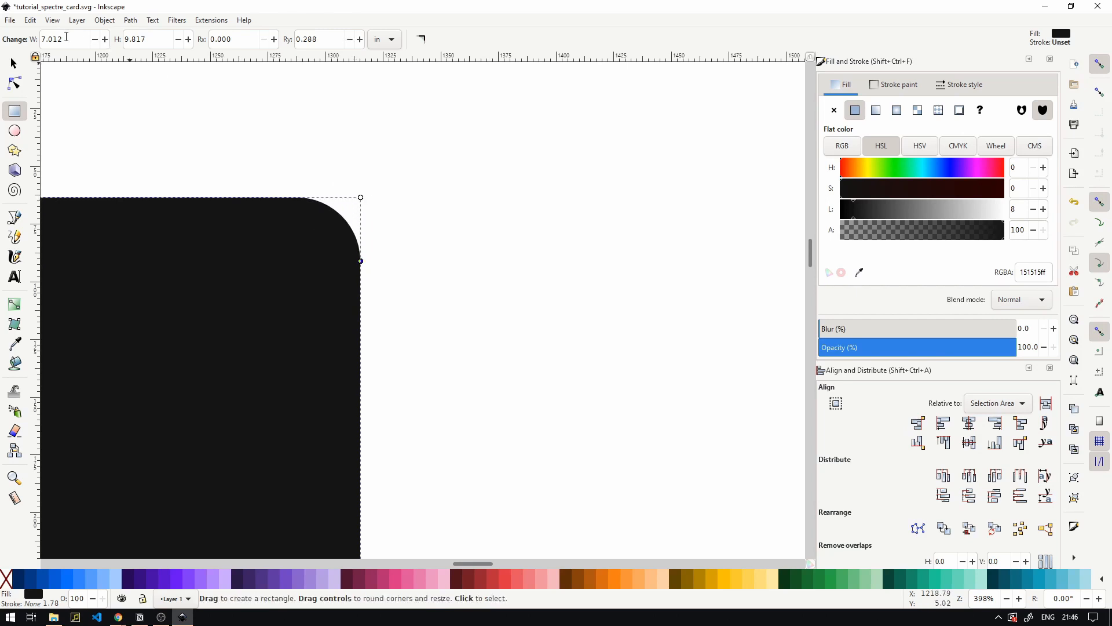
left_click(15, 61)
left_click(266, 126)
scroll(267, 128, "down", 2)
left_click_drag(281, 175, 699, 140)
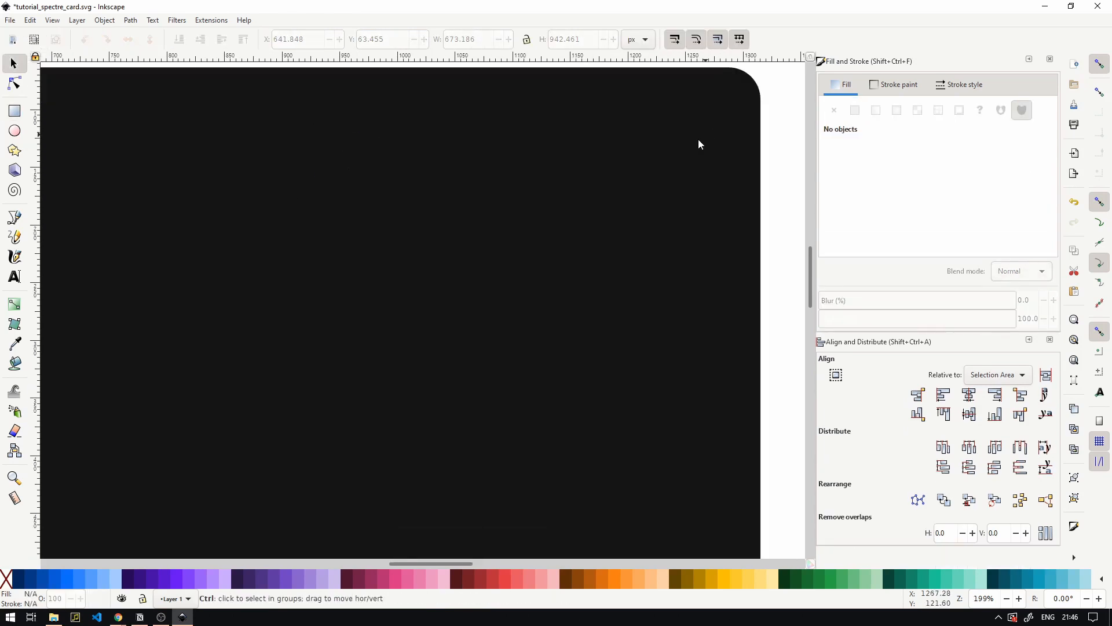
scroll(700, 141, "down", 4)
left_click_drag(650, 261, 495, 231)
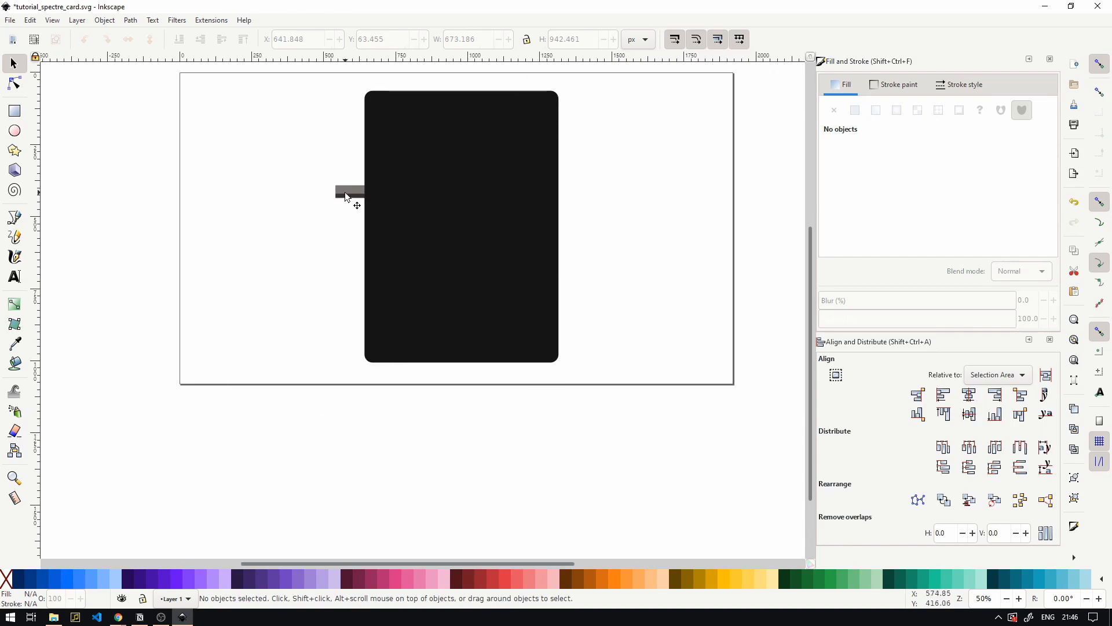
- Bring the gun group to the front, above the card rectangle
left_click(345, 197)
left_click(244, 39)
scroll(526, 218, "up", 1)
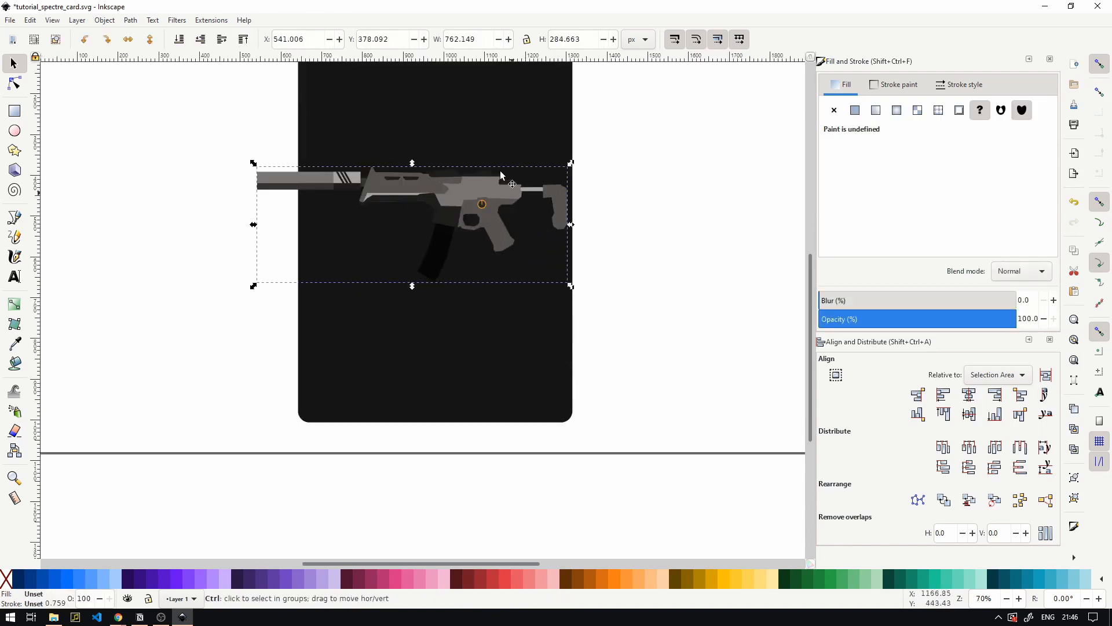
- Recolour the card rectangle's fill dark navy with hue 238 and saturation 59
left_click(527, 421)
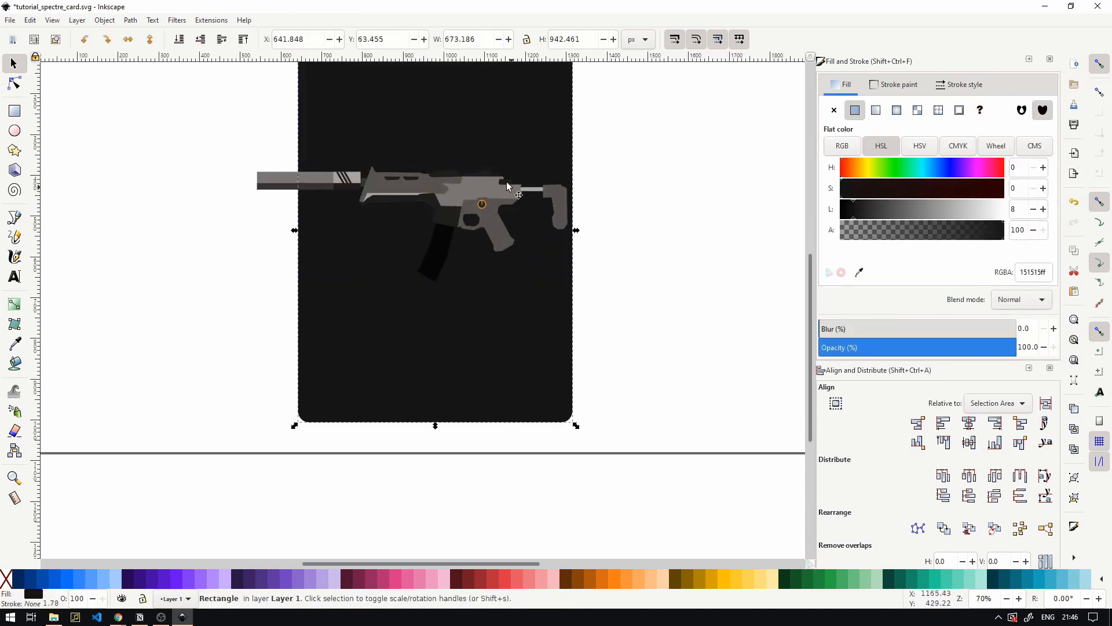
scroll(510, 180, "up", 1)
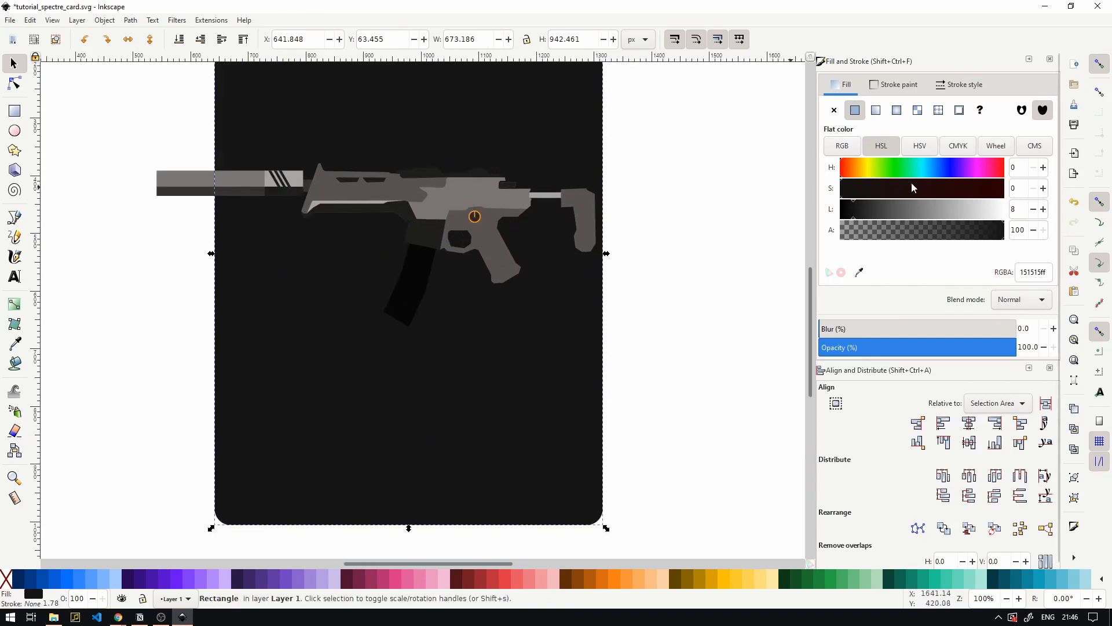
left_click(949, 168)
left_click_drag(920, 197, 939, 194)
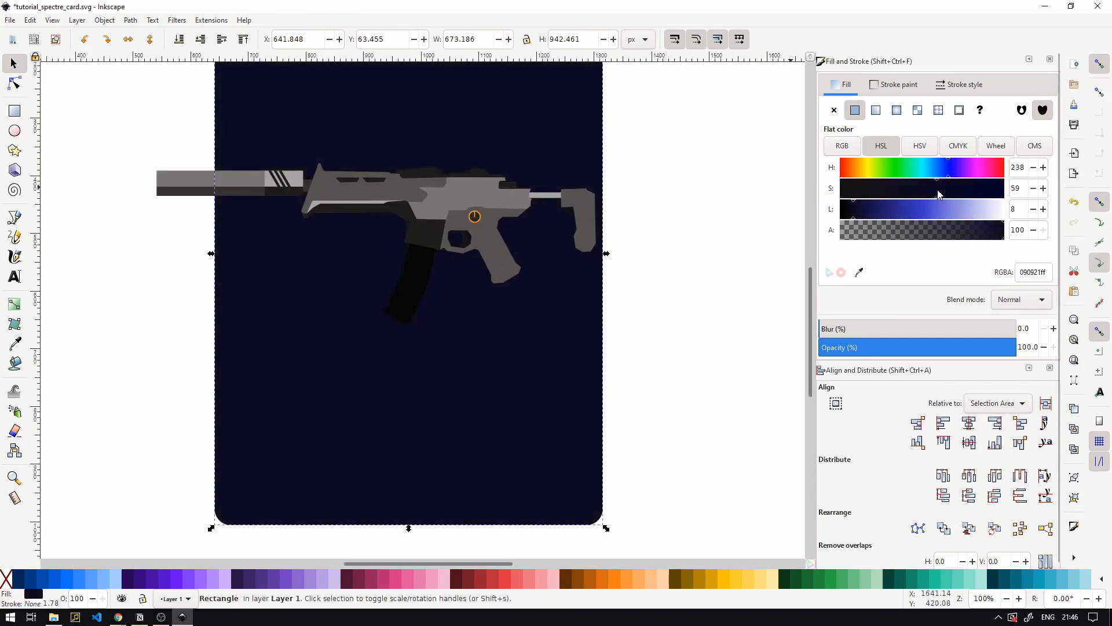
- Try shifting a node on the trigger piece's inner edge and undo the change
scroll(468, 237, "up", 10)
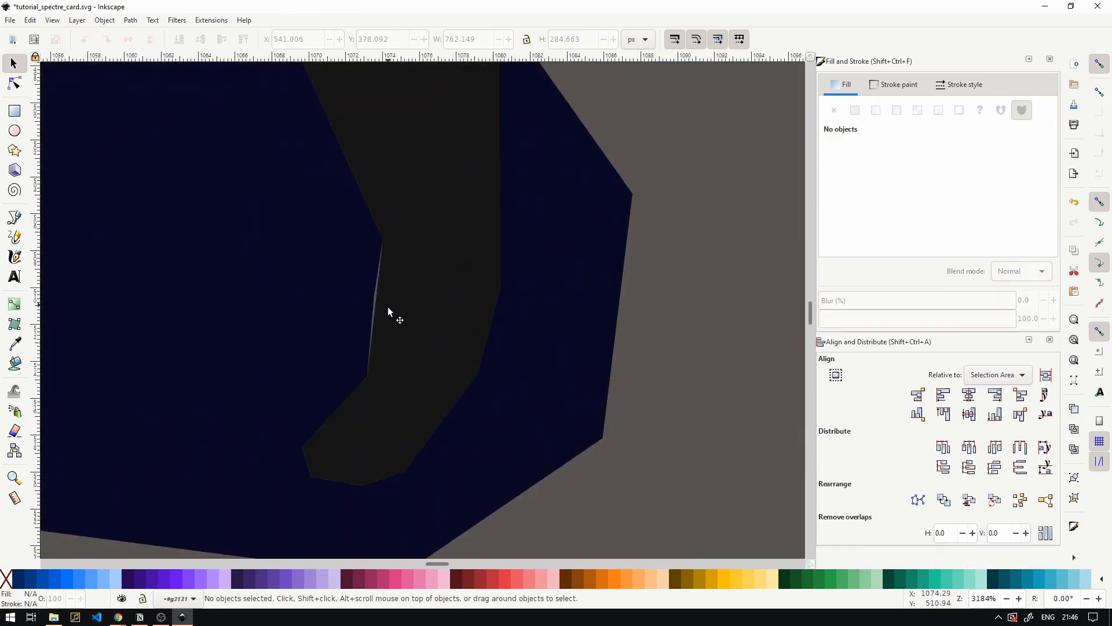
double_click(390, 312)
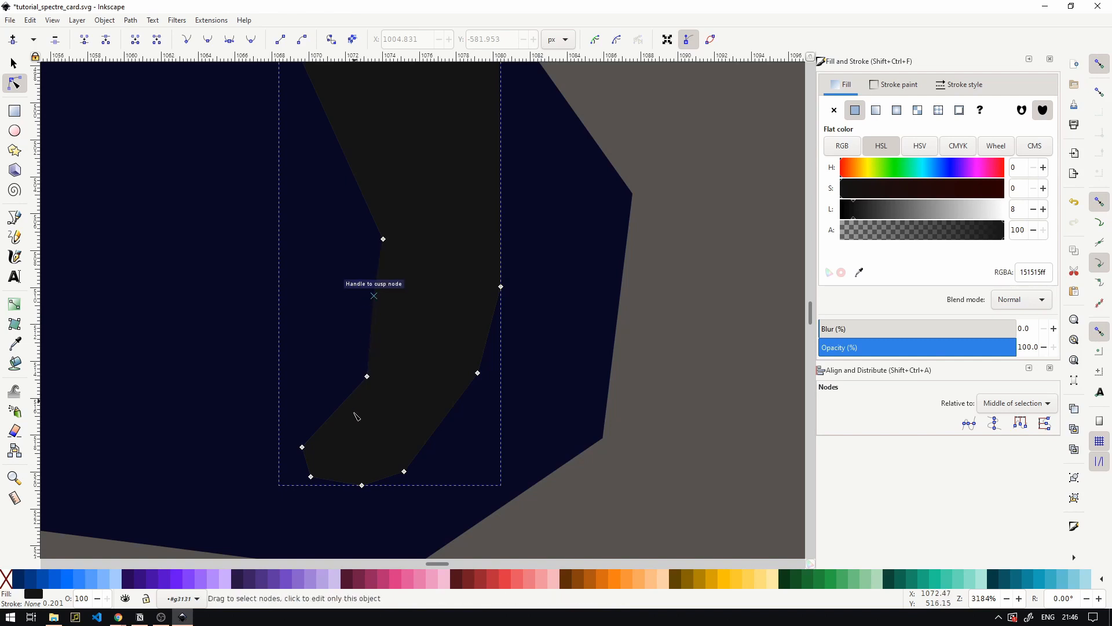
mouse_move(367, 377)
left_mouse_down()
mouse_move(347, 368)
mouse_move(361, 376)
left_mouse_up()
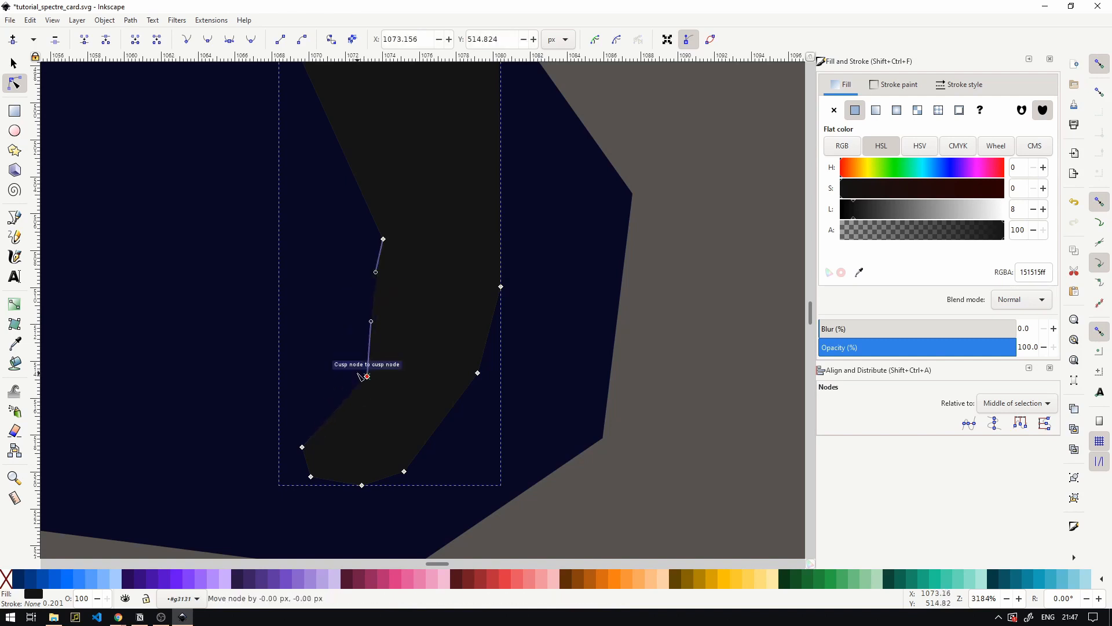
key("ctrl+z")
scroll(365, 298, "down", 1)
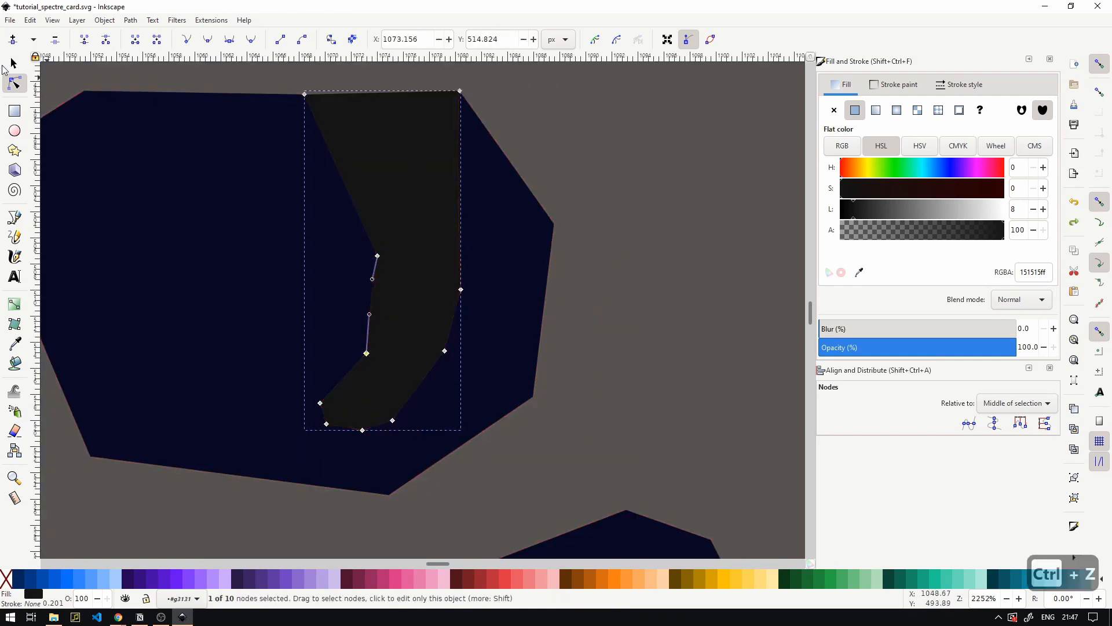
key("Escape")
- Try deleting the trigger-shaped nodes from the grip body's path and undo the deletion
left_click(670, 140)
scroll(670, 140, "down", 3)
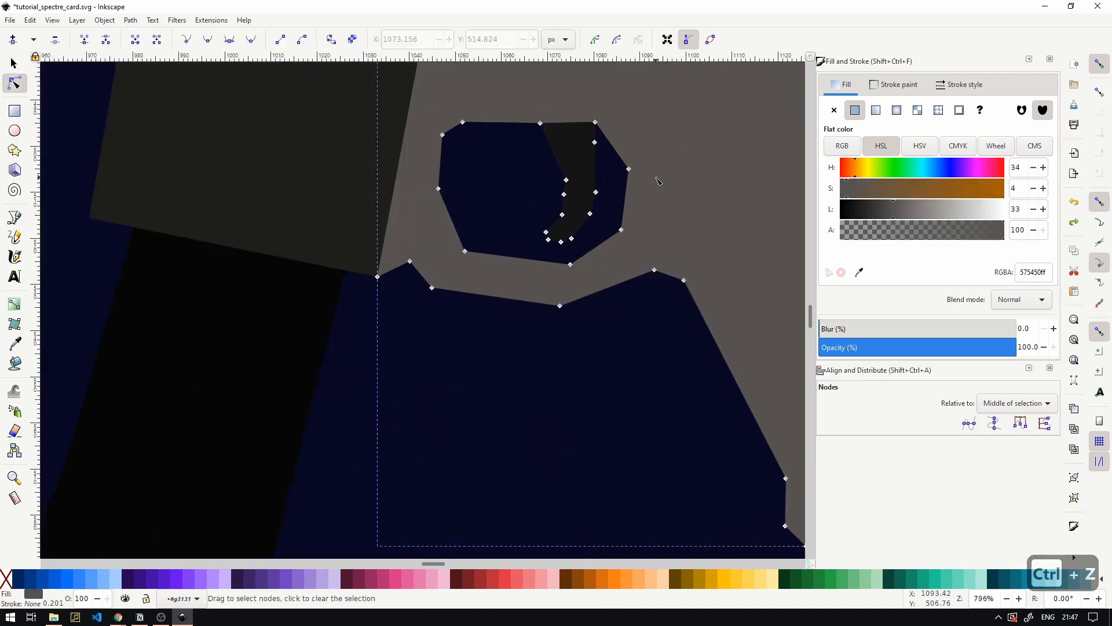
left_click_drag(511, 120, 603, 252)
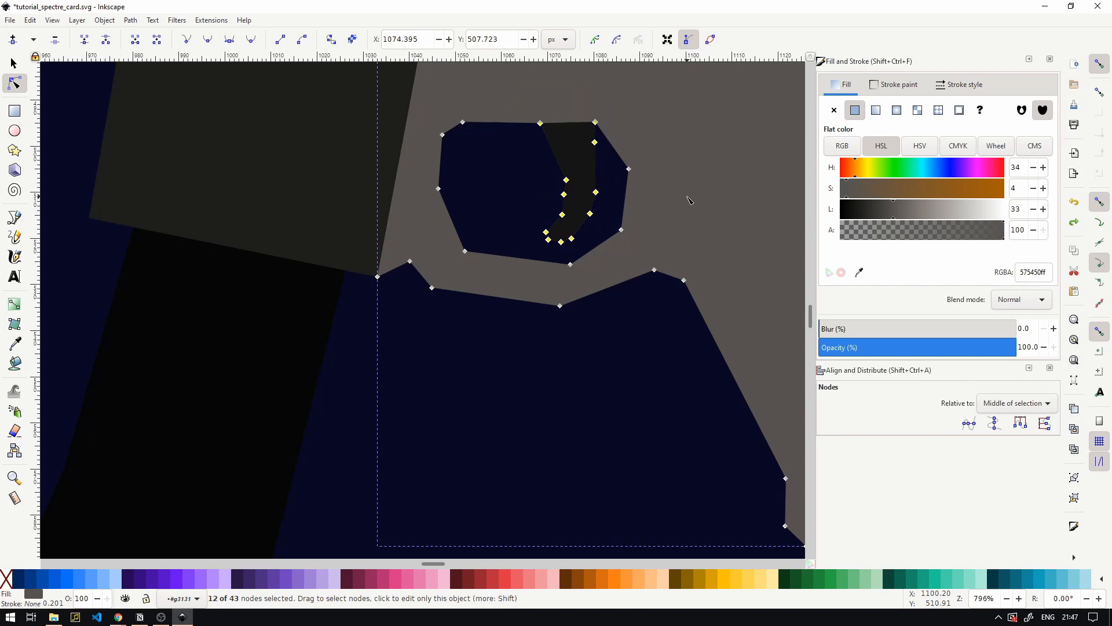
key("Delete")
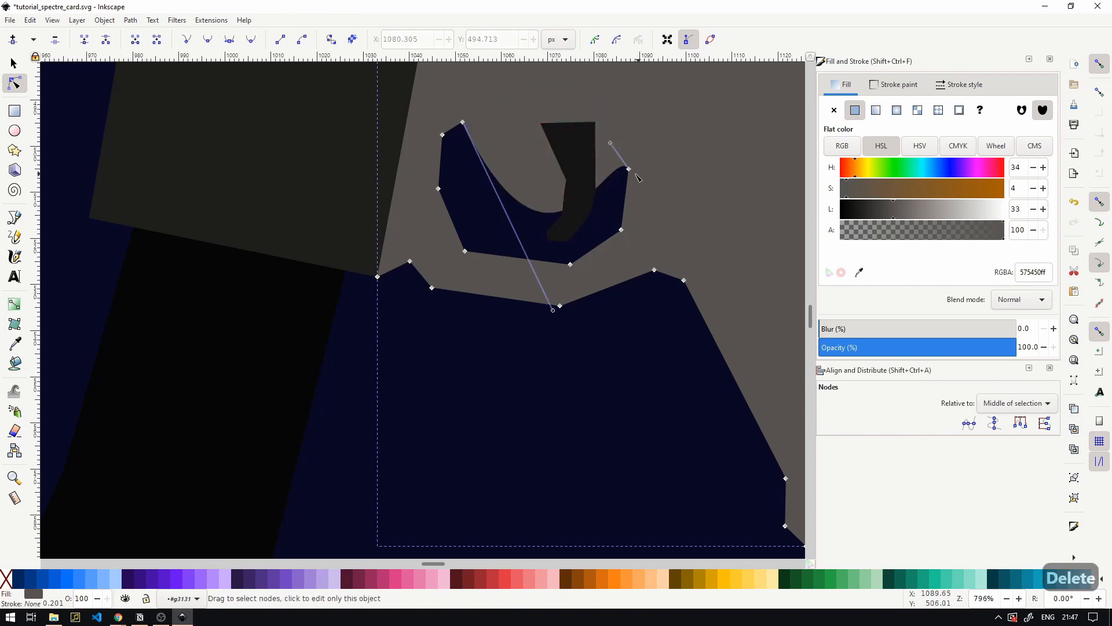
key("ctrl+z")
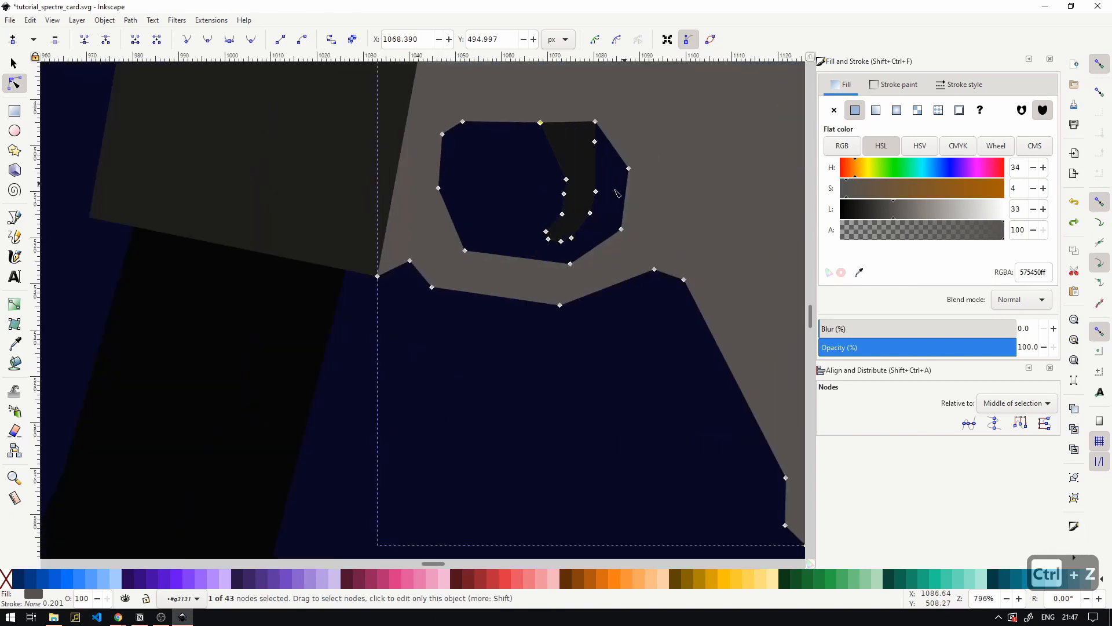
- Try deleting the lower nodes of the dark trigger piece and undo the edits
left_click(577, 202)
left_click_drag(604, 245, 517, 167)
key("Delete")
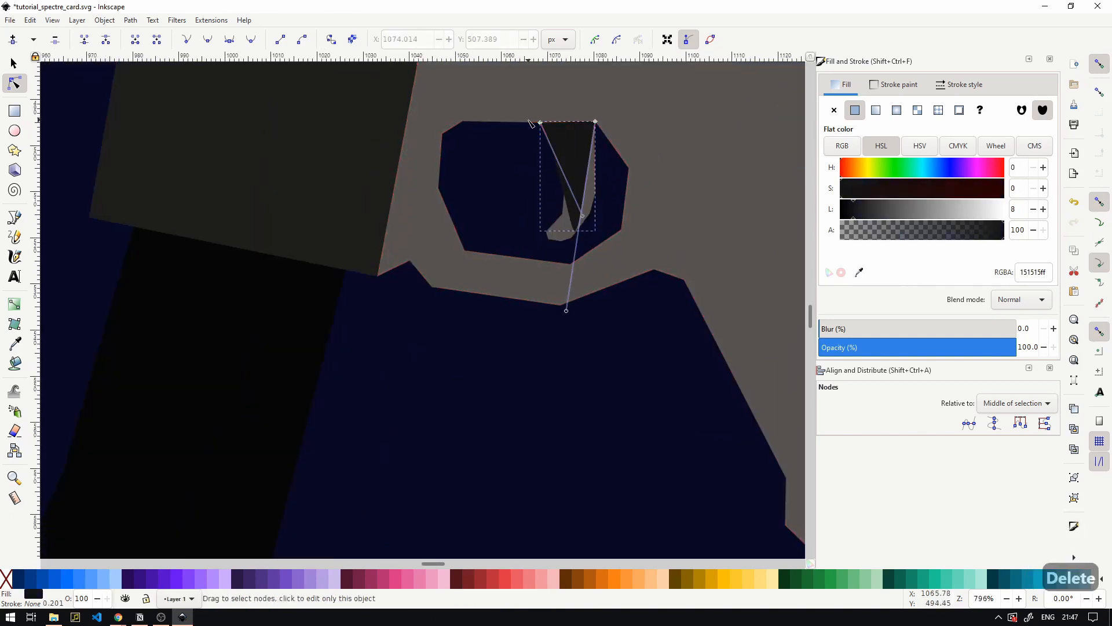
mouse_move(578, 229)
left_mouse_down()
mouse_move(551, 204)
mouse_move(591, 229)
left_mouse_up()
key("ctrl+z")
key("ctrl+z")
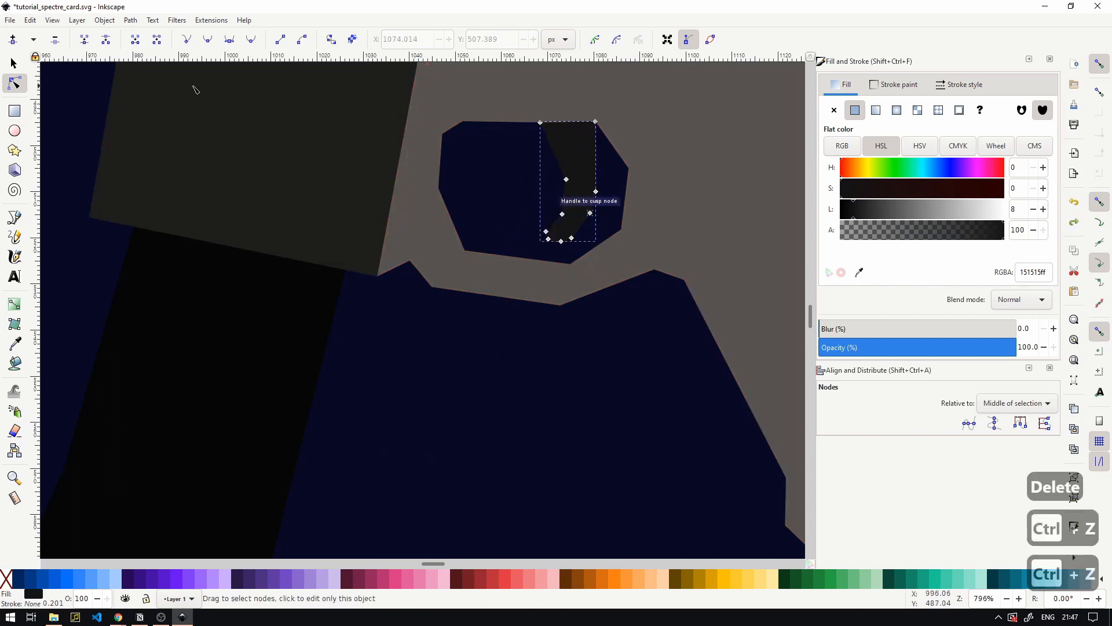
- Move the dark trigger piece down out of the trigger guard and open the grip body's path for node editing
left_click(14, 65)
left_click_drag(581, 220, 596, 439)
left_click(576, 179)
scroll(583, 144, "up", 4)
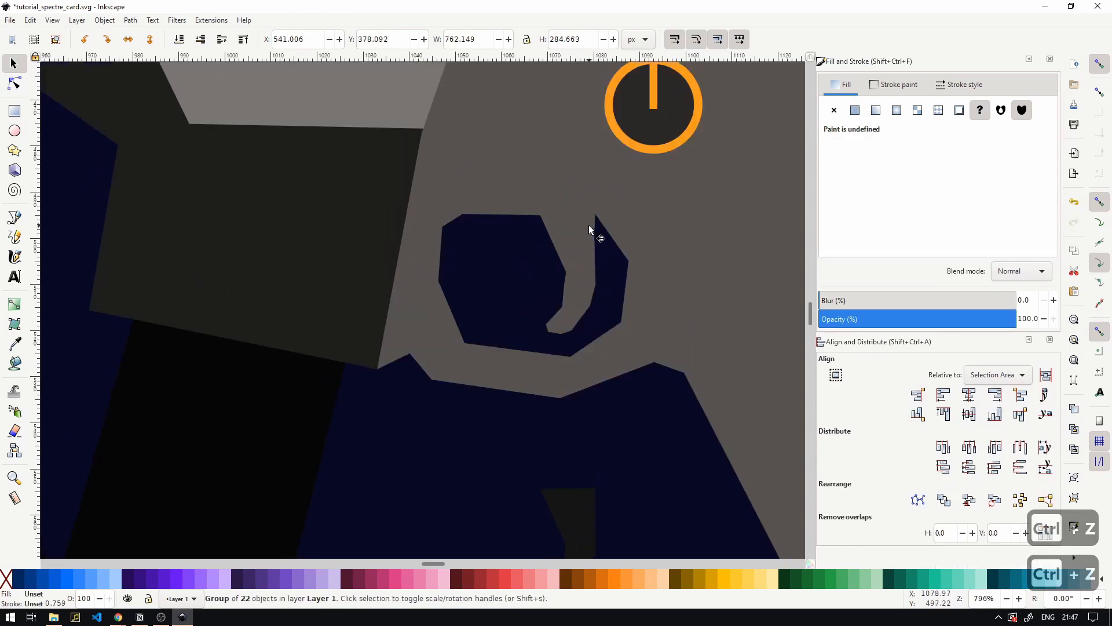
double_click(585, 228)
double_click(574, 228)
scroll(581, 272, "up", 2)
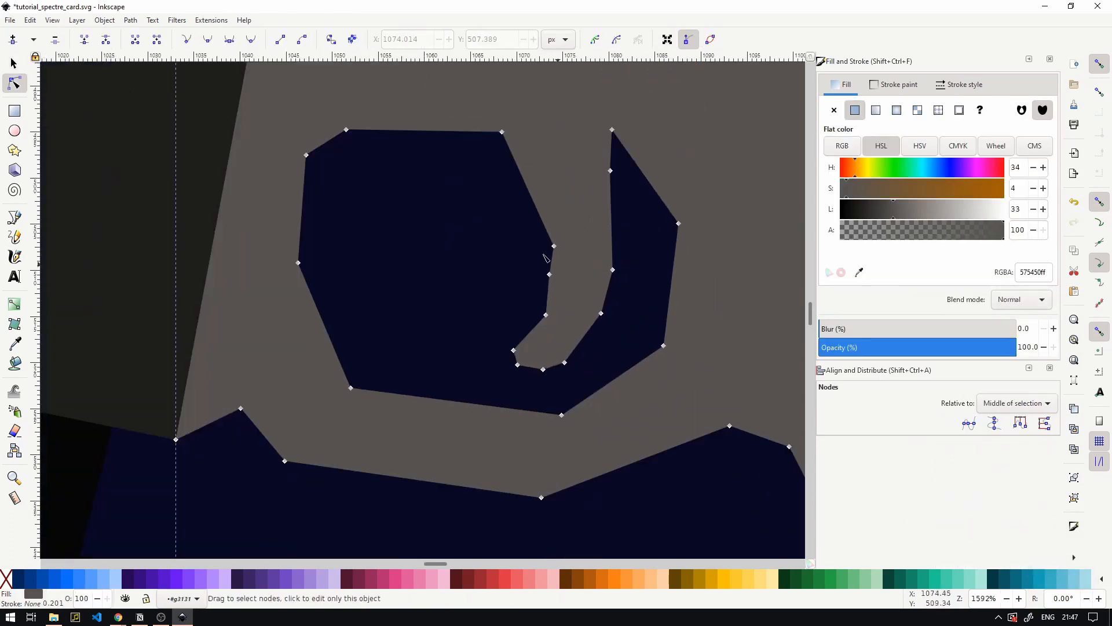
- Delete the nodes of the trigger-shaped notch in the grip body and straighten the remaining top segment of the guard opening
left_click_drag(645, 396, 644, 396)
key("Delete")
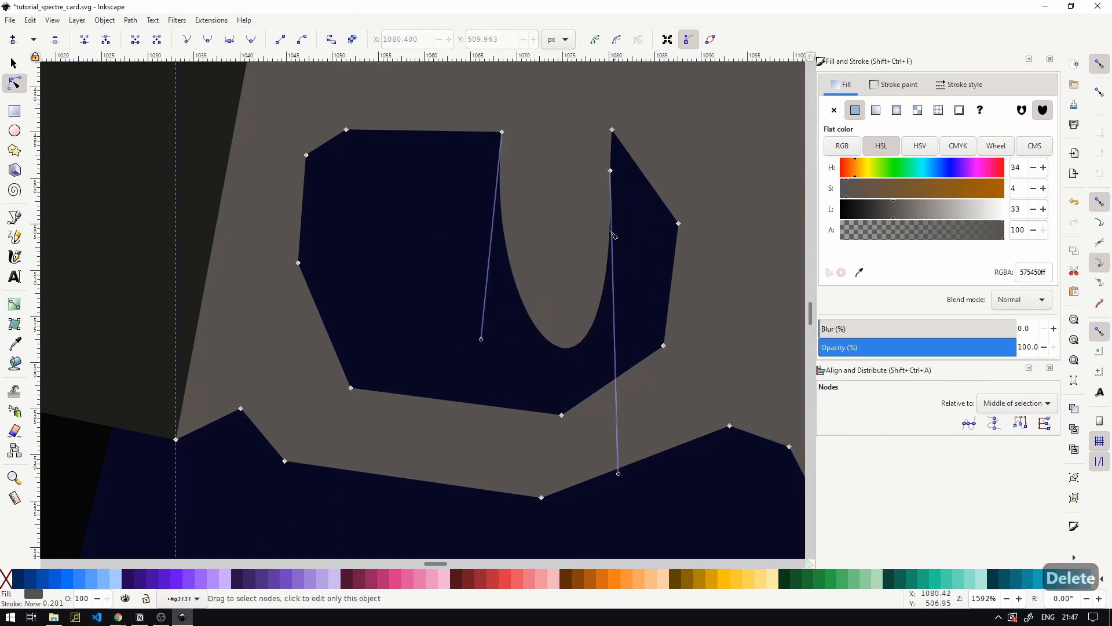
left_click(612, 172)
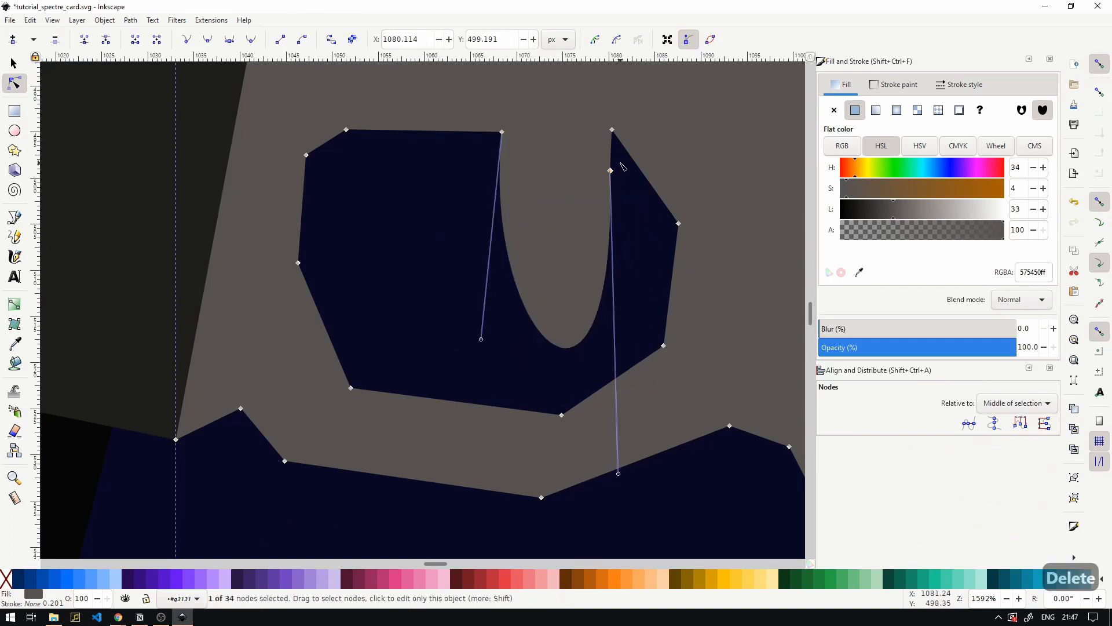
key("Delete")
left_click_drag(474, 111, 640, 172)
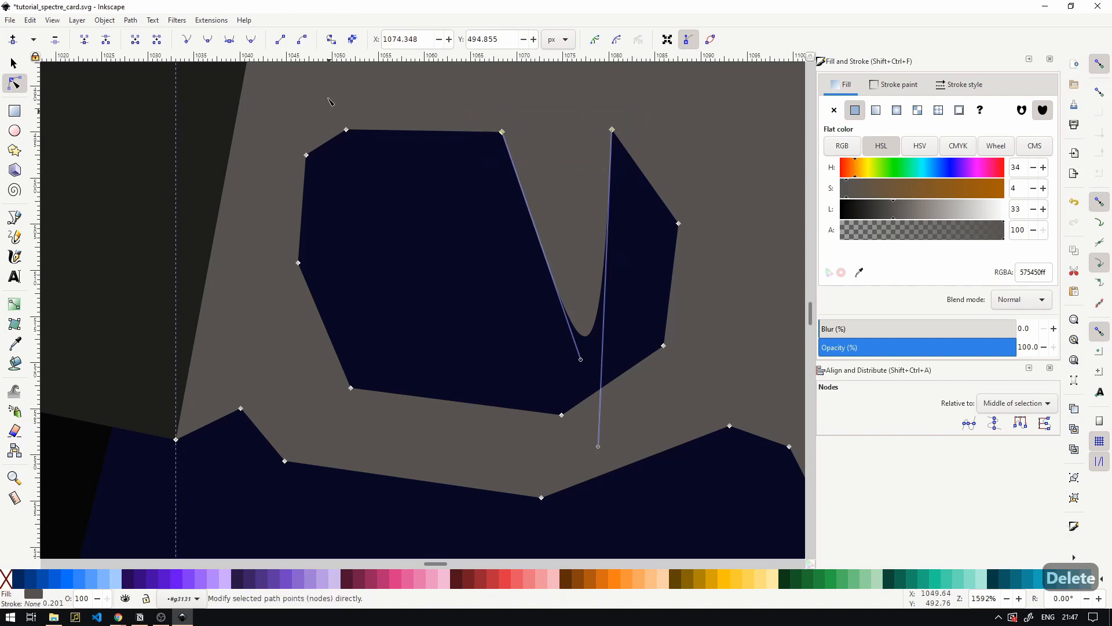
left_click(286, 45)
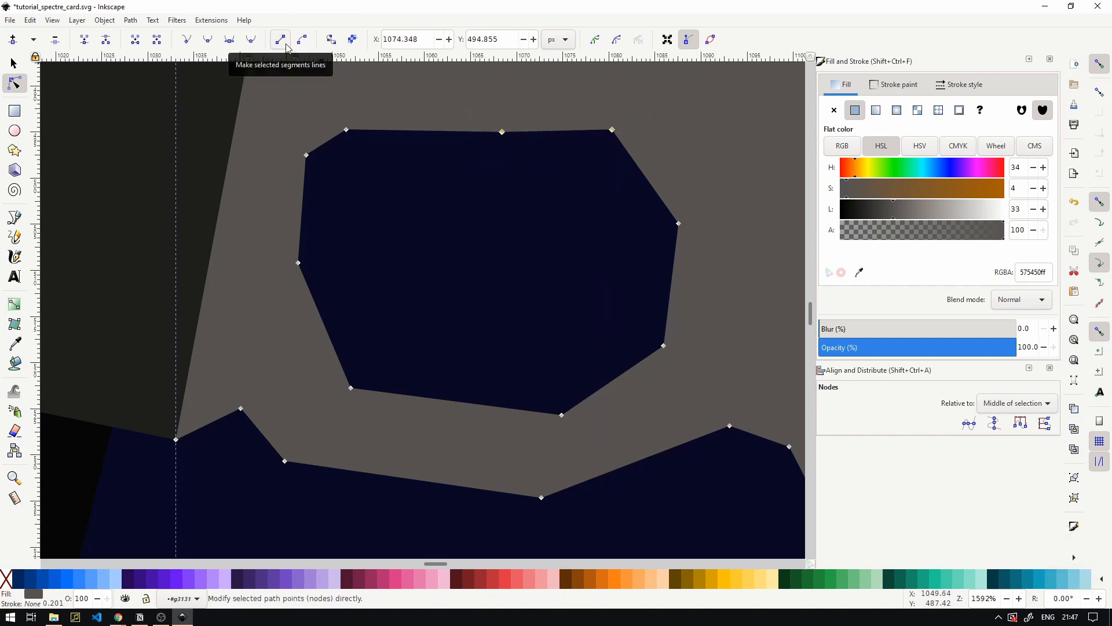
- Move the dark trigger piece back up into the trigger guard opening
key("s")
scroll(635, 210, "down", 2)
left_click_drag(603, 439, 609, 183)
scroll(610, 182, "up", 3)
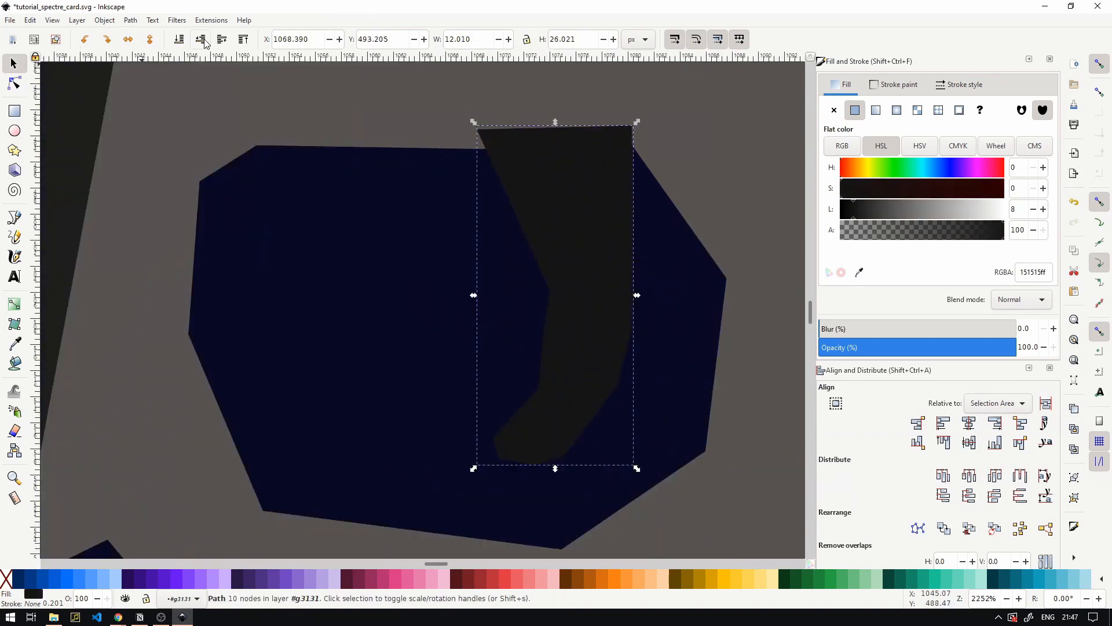
- Select all the gun's pieces, leaving out the card rectangle, and group them
scroll(551, 294, "down", 7)
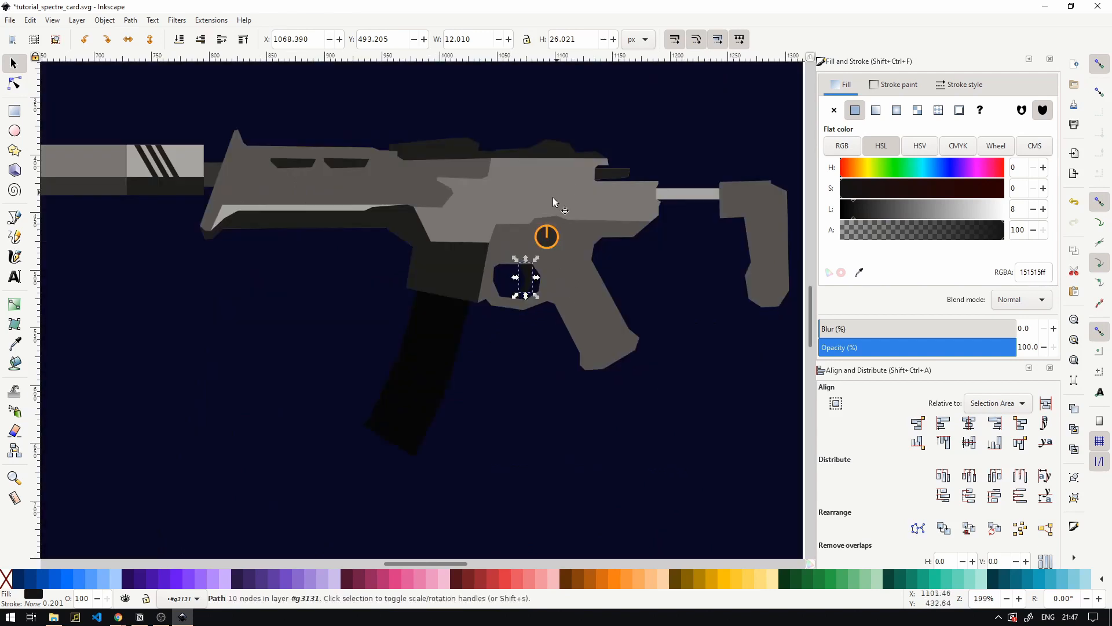
right_click(491, 184)
left_click(409, 209)
scroll(409, 208, "down", 3)
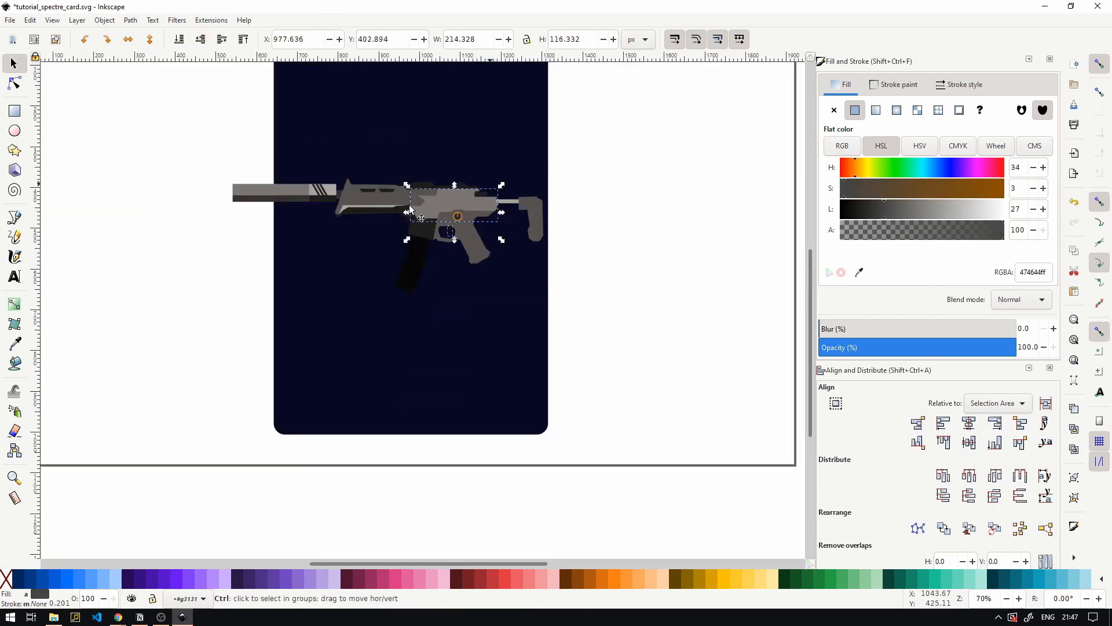
left_click(715, 325)
left_click_drag(725, 341, 129, 157)
key("ctrl")
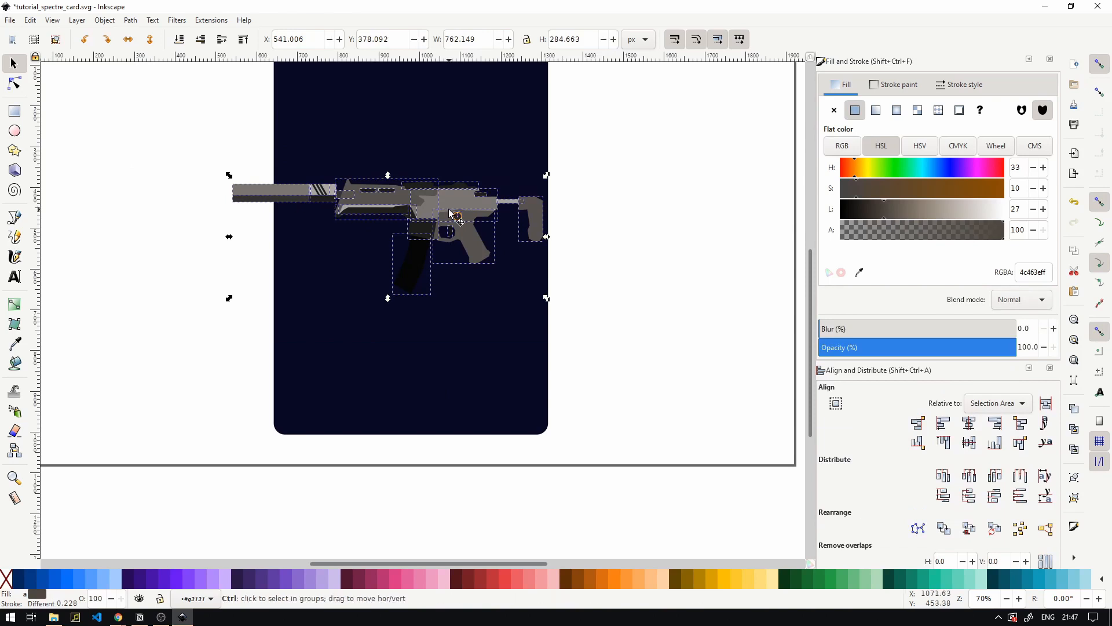
key("ctrl+g")
- Try moving the gun group slightly and rotating it by 30°, and undo both changes
left_click_drag(391, 240, 377, 238)
key("ctrl+z")
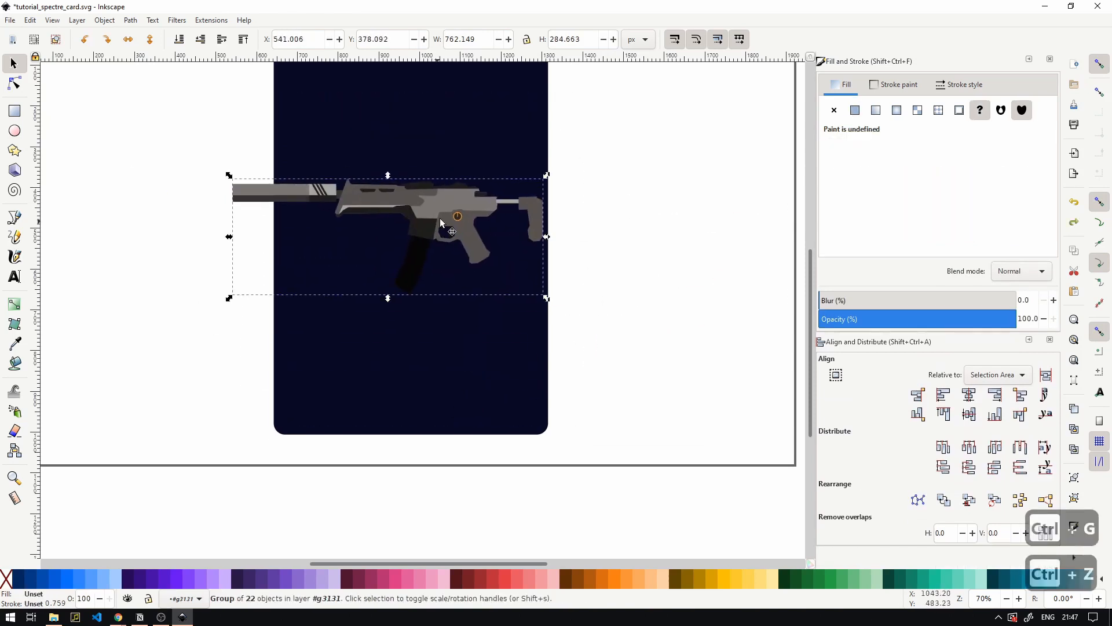
left_click(439, 218)
left_click_drag(547, 174, 572, 276)
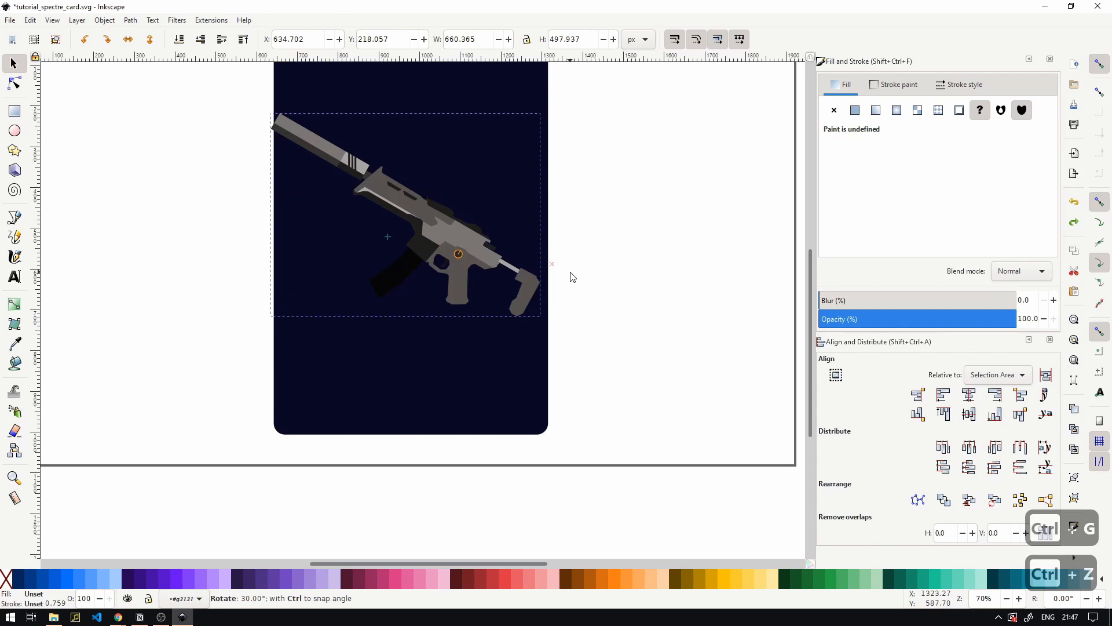
key("ctrl+z")
- Select the whole gun group and move it slightly left and up, to about X 501, Y 351 px
left_click(570, 260)
left_click(422, 216, "ctrl")
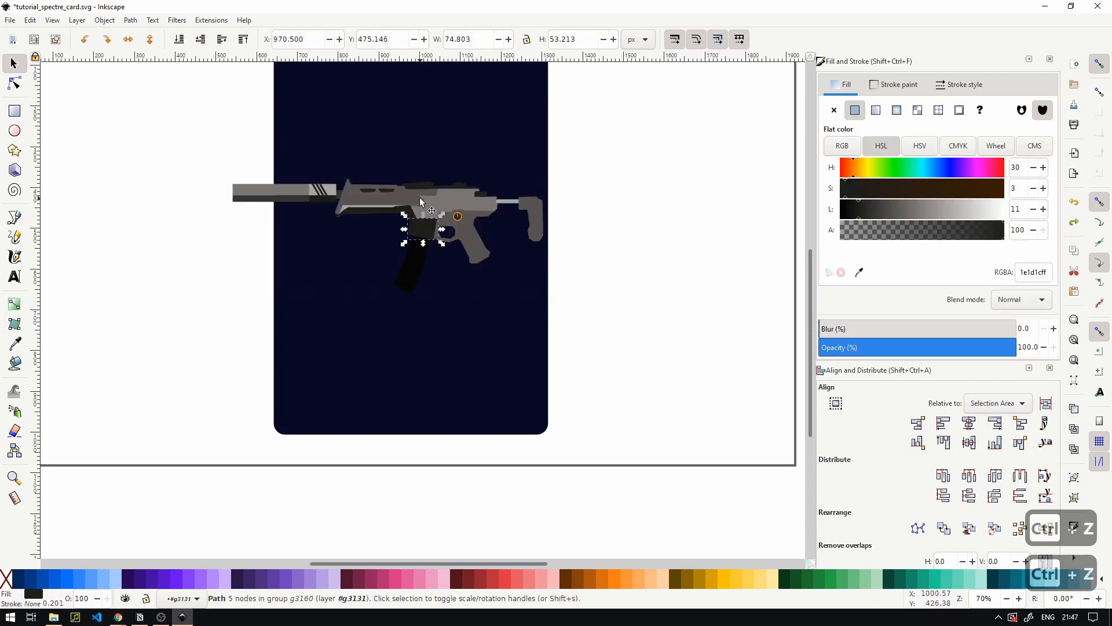
left_click(610, 303)
left_click_drag(603, 308, 132, 124)
left_click_drag(423, 202, 399, 199)
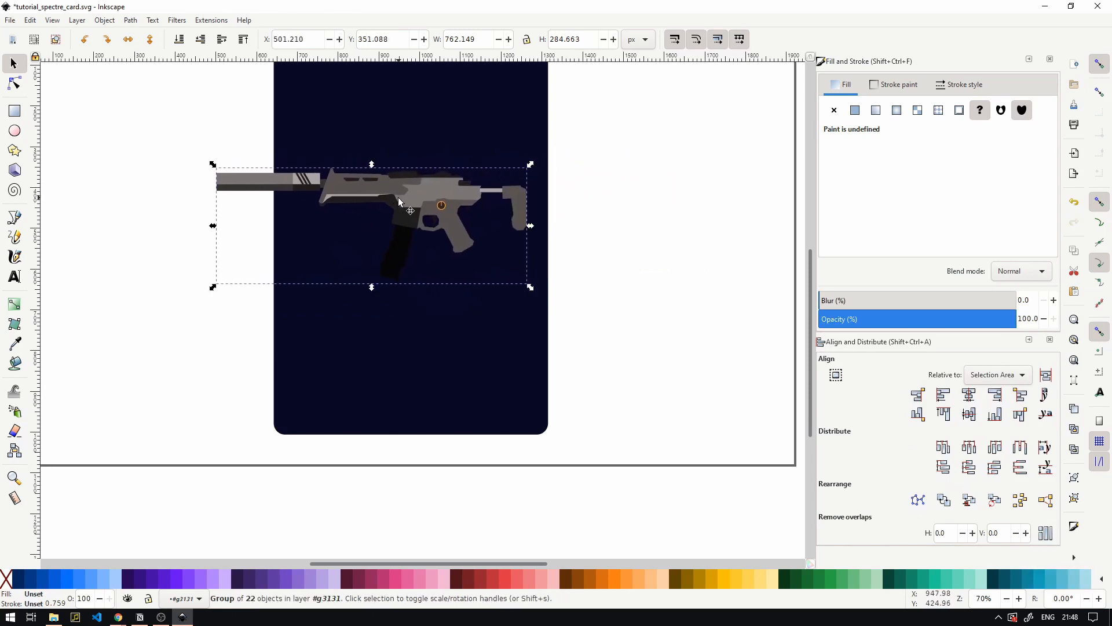
- Recolour the light strip under the gun's handguard amber by setting its fill saturation to 100
scroll(398, 197, "up", 3, "ctrl")
left_click(279, 305)
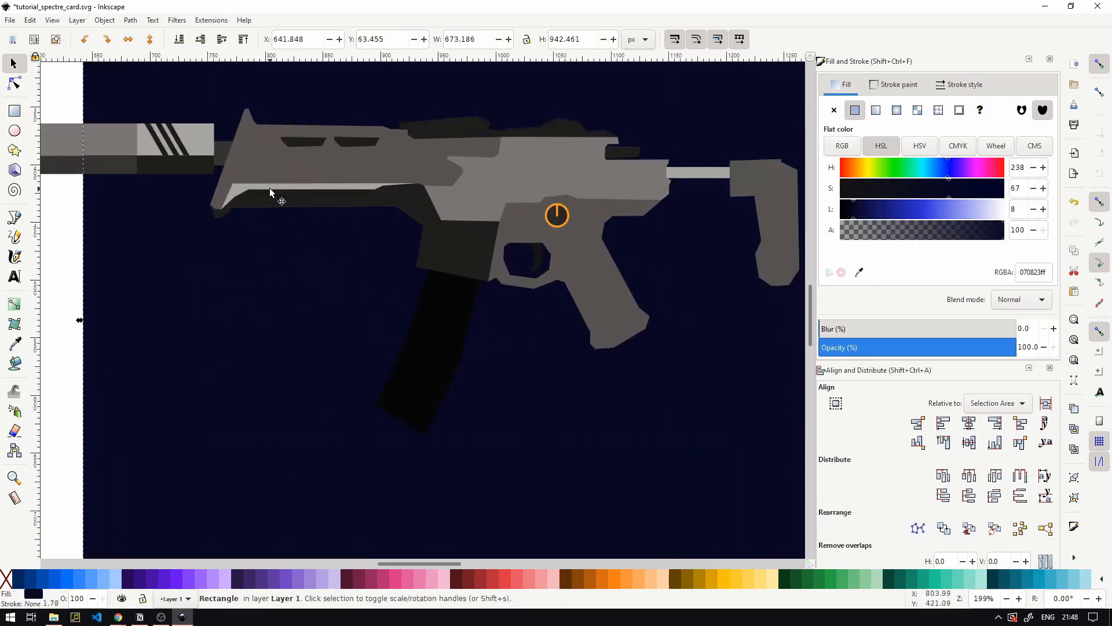
key("Escape")
left_click(268, 188)
double_click(267, 188)
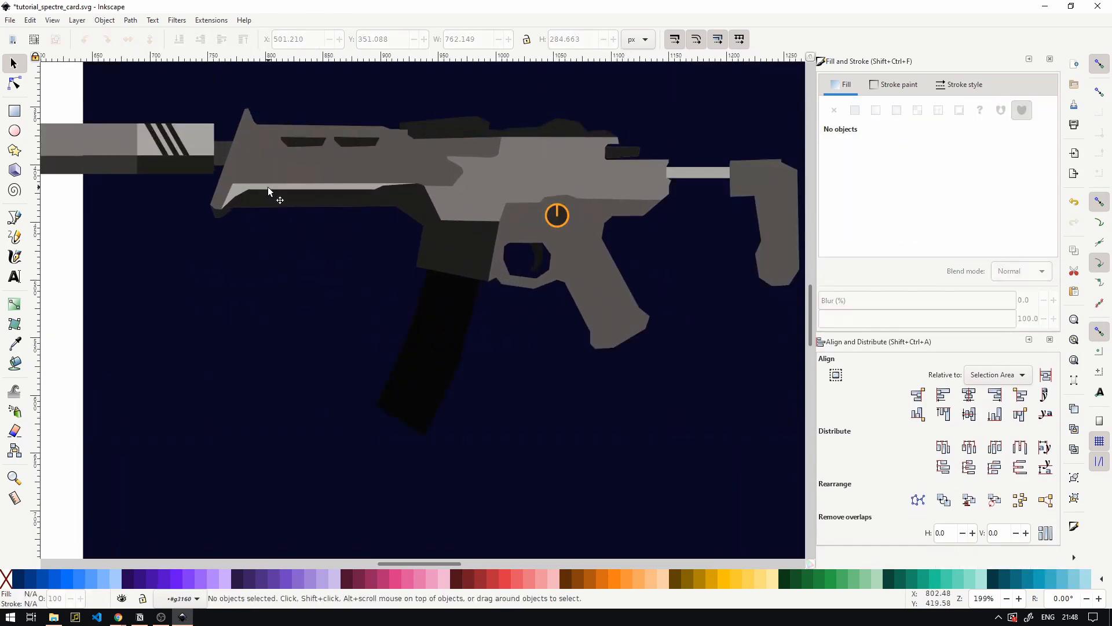
left_click(268, 187)
scroll(268, 187, "up", 4, "ctrl")
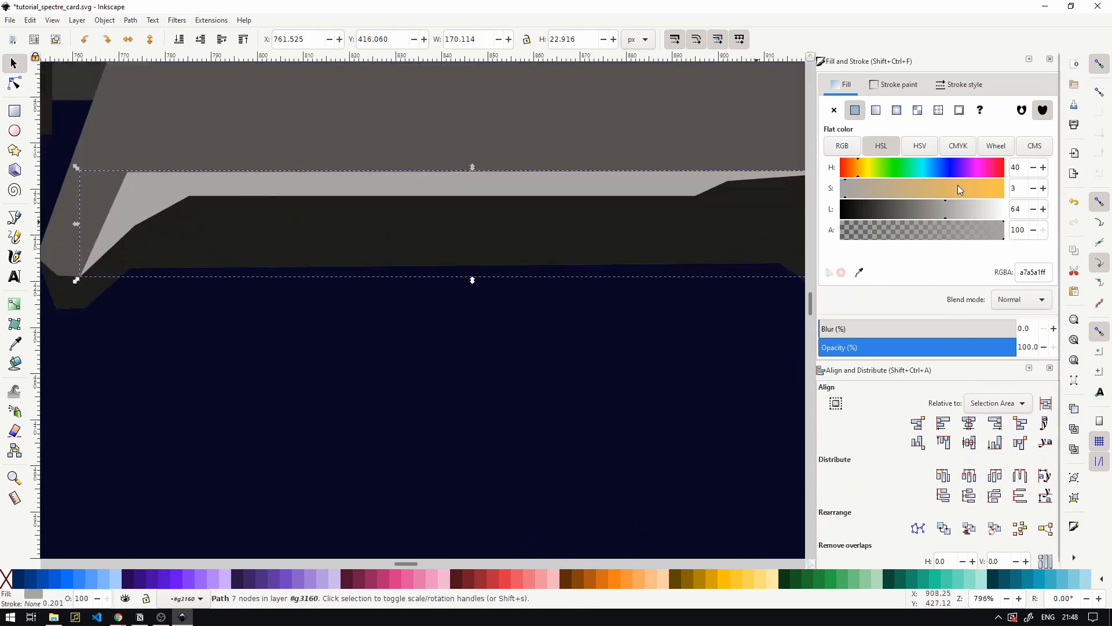
left_click_drag(959, 189, 1110, 198)
scroll(616, 237, "down", 6, "ctrl")
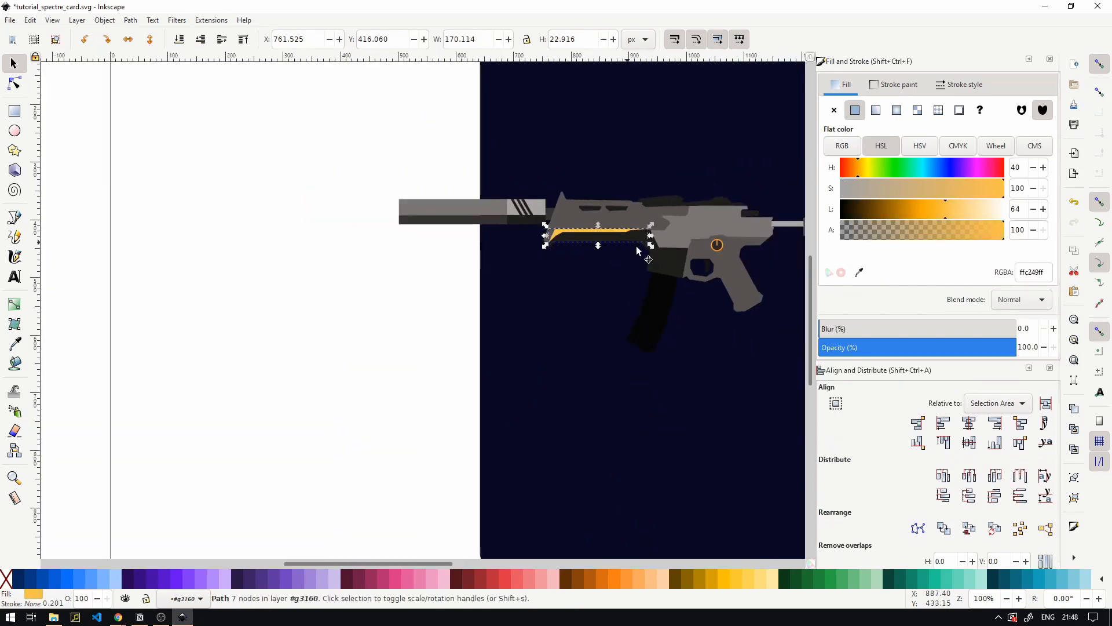
left_click(363, 151)
- Undo a stray move of the silencer piece, then select all the gun's pieces and group them
scroll(373, 159, "down", 1, "ctrl")
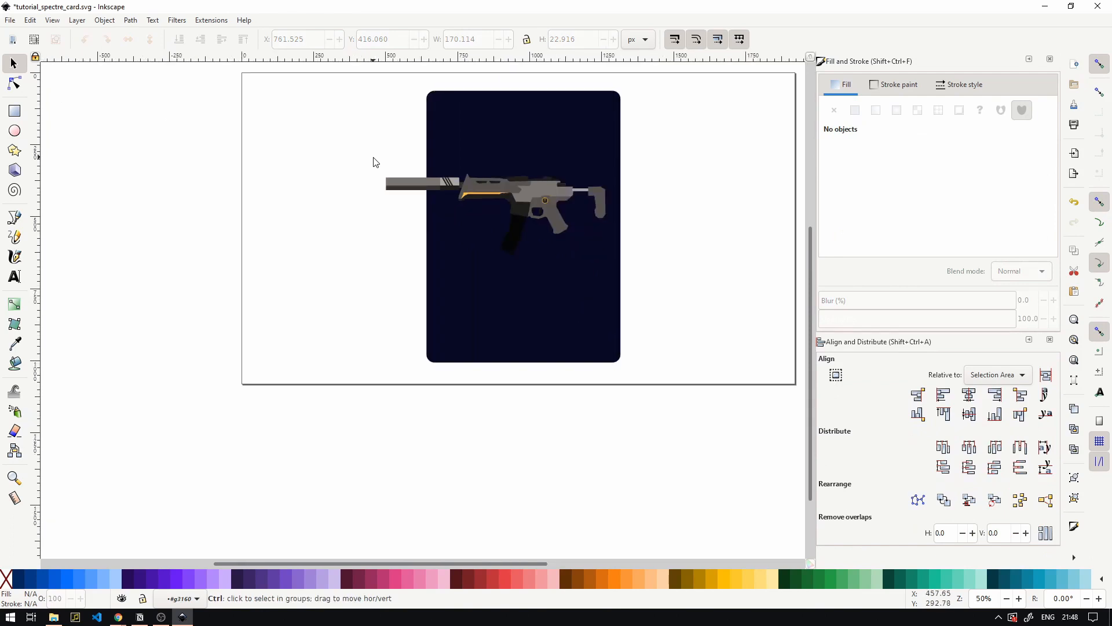
scroll(398, 164, "up", 2, "ctrl")
scroll(436, 197, "down", 1, "ctrl")
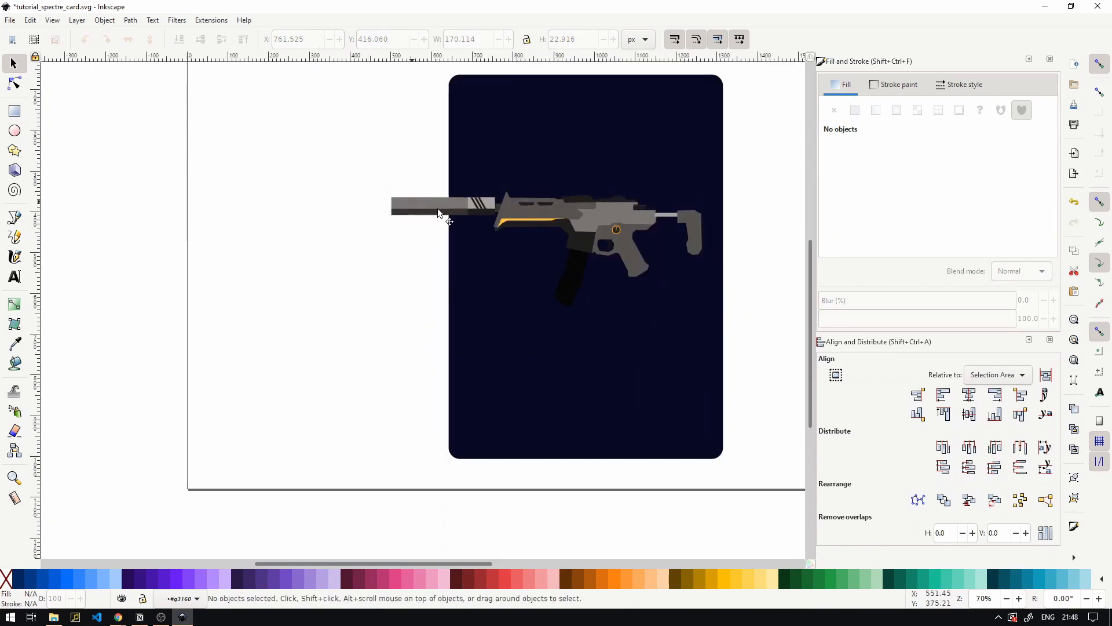
left_click_drag(437, 206, 518, 204)
key("ctrl+z")
left_click_drag(297, 146, 802, 314)
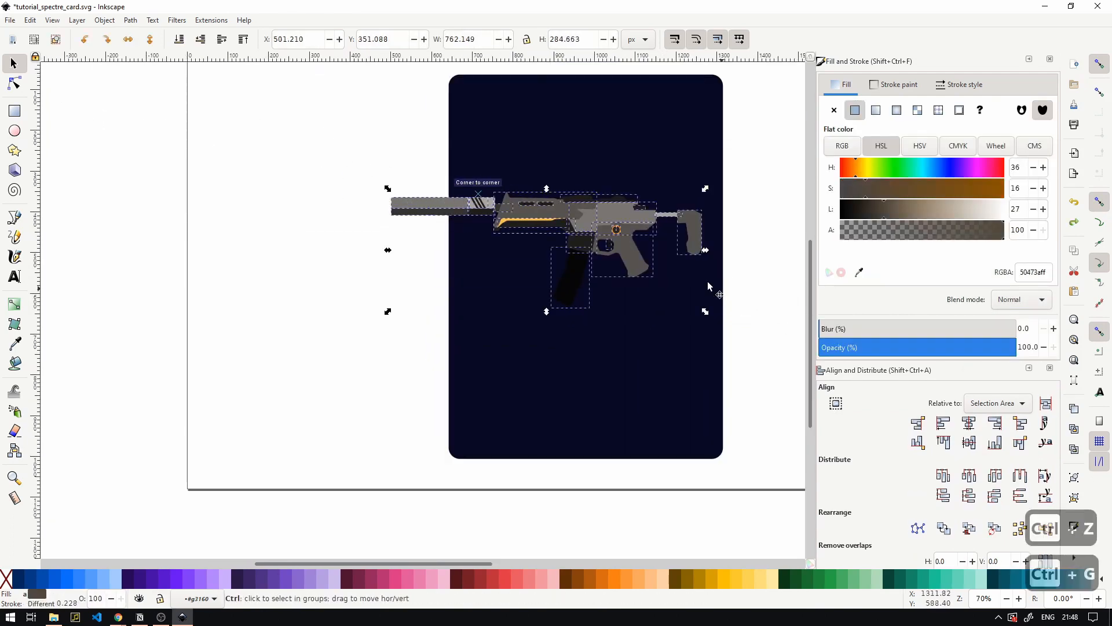
key("ctrl+g")
scroll(398, 227, "right", 3)
right_click(394, 207)
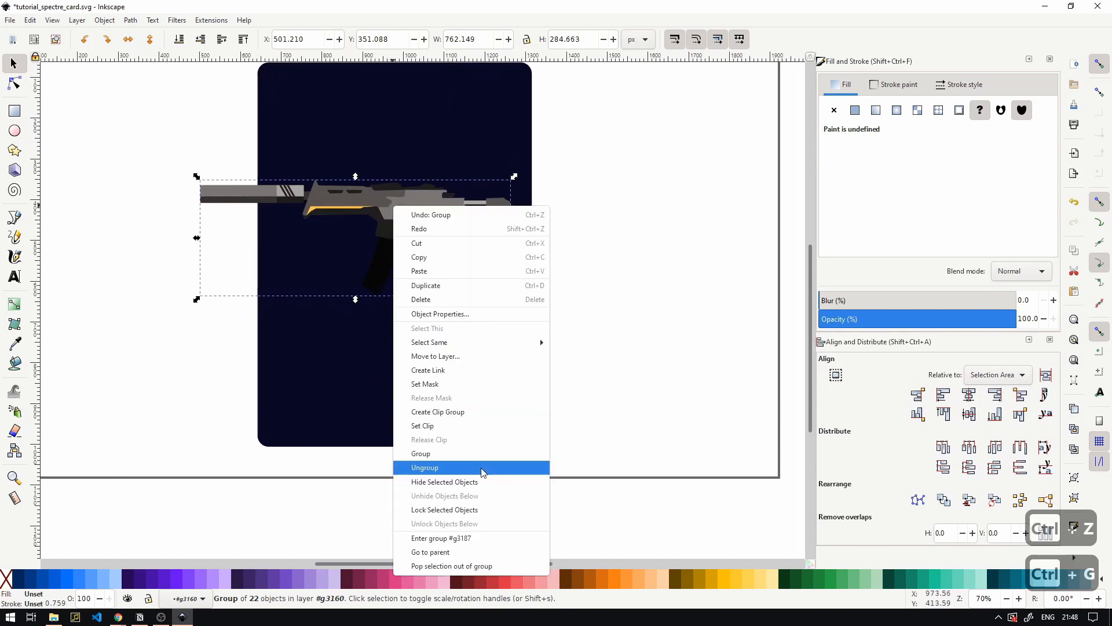
key("Escape")
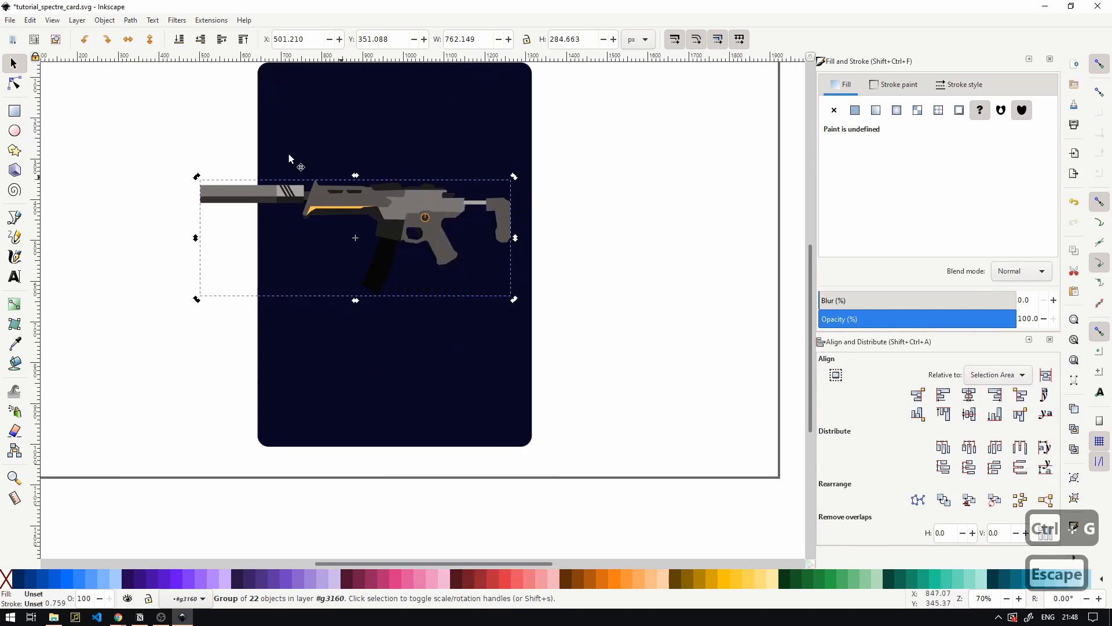
- Move the gun group onto the card and scale it proportionally to about 649 × 242 px, nearly filling the card's width
left_click_drag(366, 217, 428, 231)
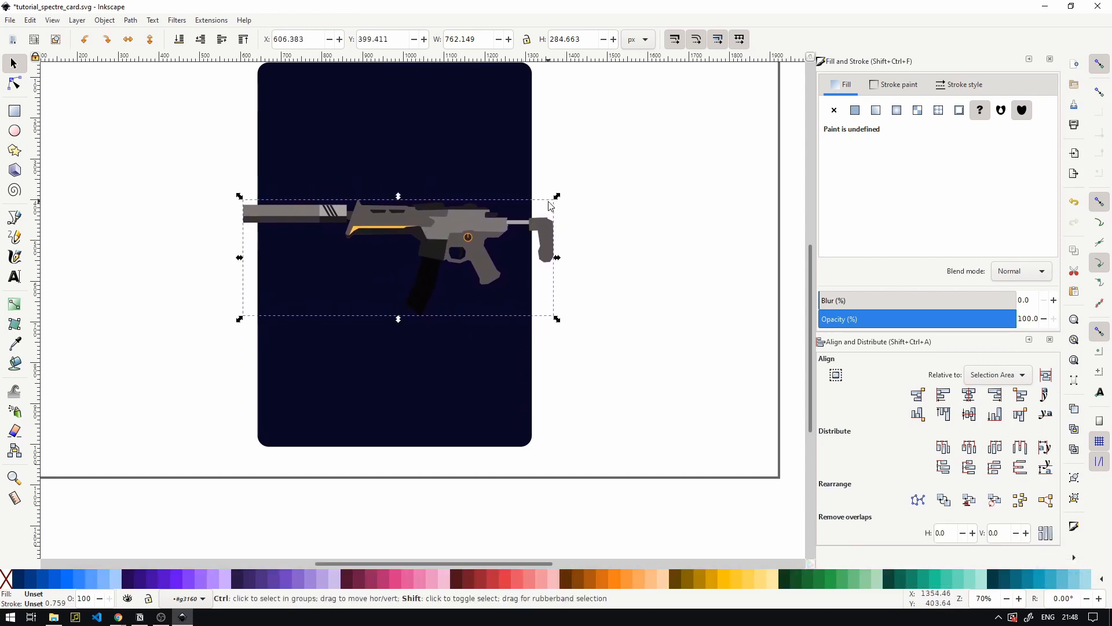
left_click_drag(556, 196, 527, 214)
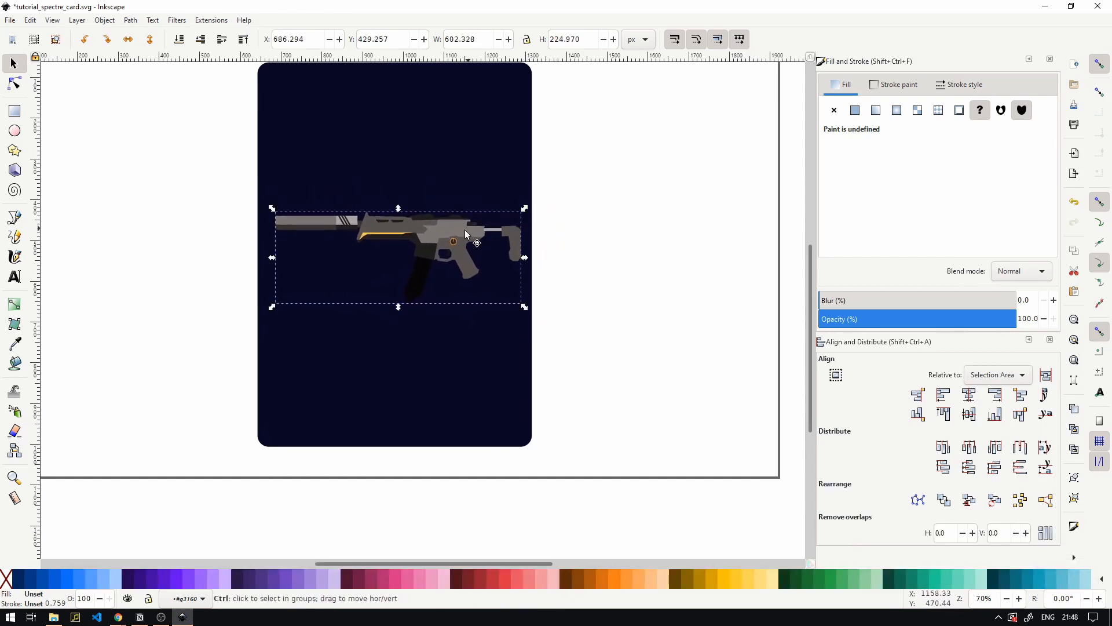
left_click_drag(525, 257, 535, 254)
left_click(574, 220)
mouse_move(472, 234)
left_mouse_down()
mouse_move(454, 235)
mouse_move(473, 234)
left_mouse_up()
scroll(471, 233, "up", 1, "ctrl")
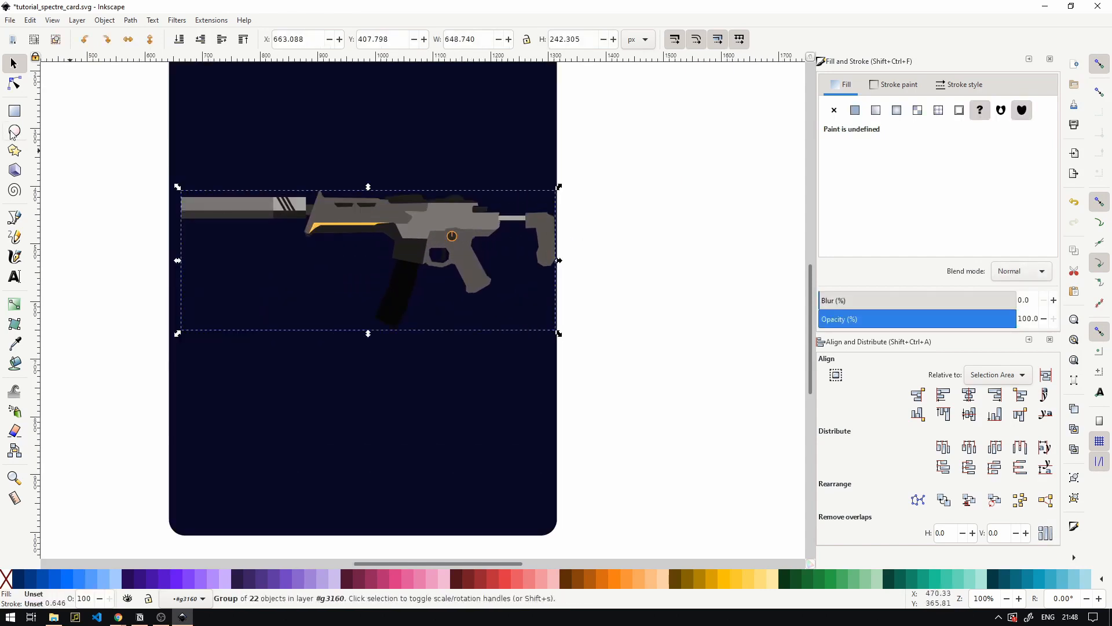
- Draw a large amber circle over the gun and centre it on the card's horizontal axis
left_click(12, 133)
left_click_drag(236, 107, 433, 275)
key("s")
left_click_drag(248, 189, 369, 298)
scroll(398, 328, "down", 2, "ctrl")
left_click(455, 382, "shift")
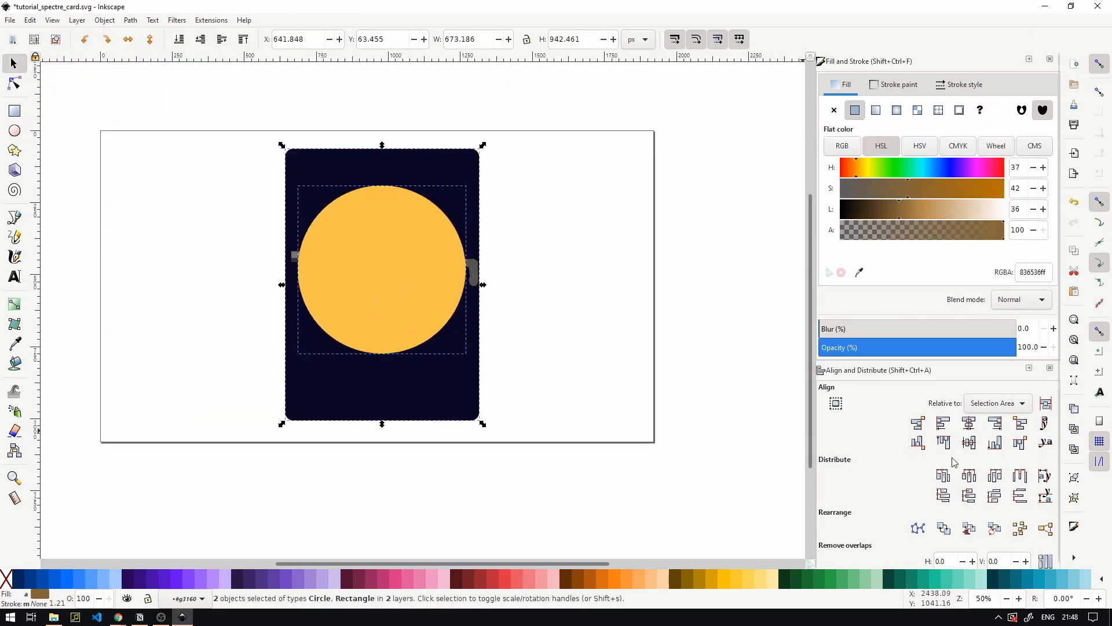
left_click(972, 442)
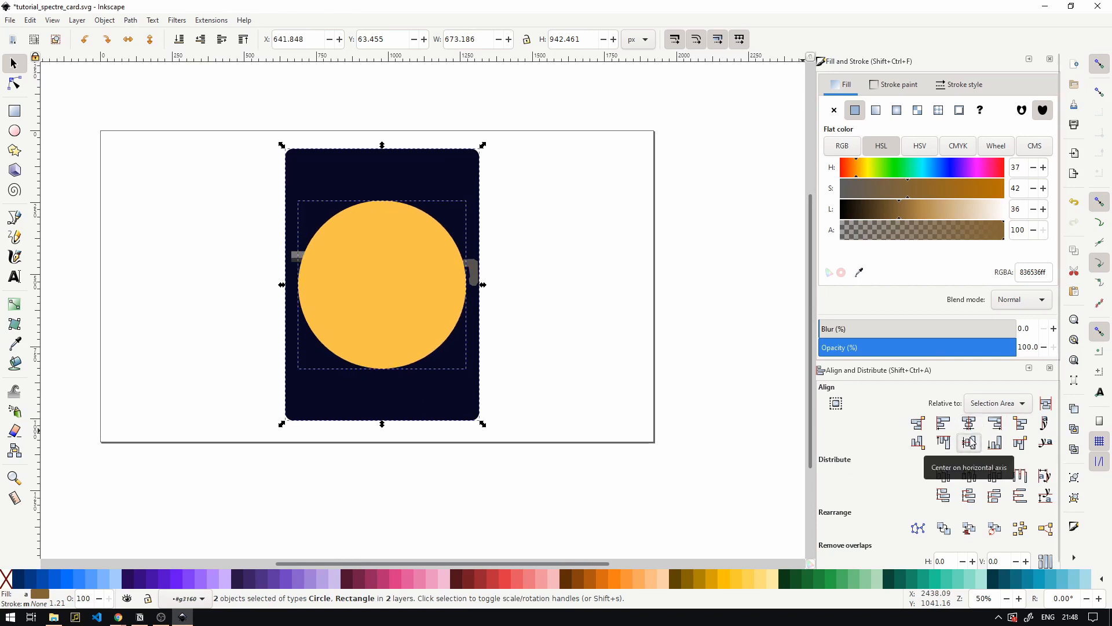
left_click(618, 265)
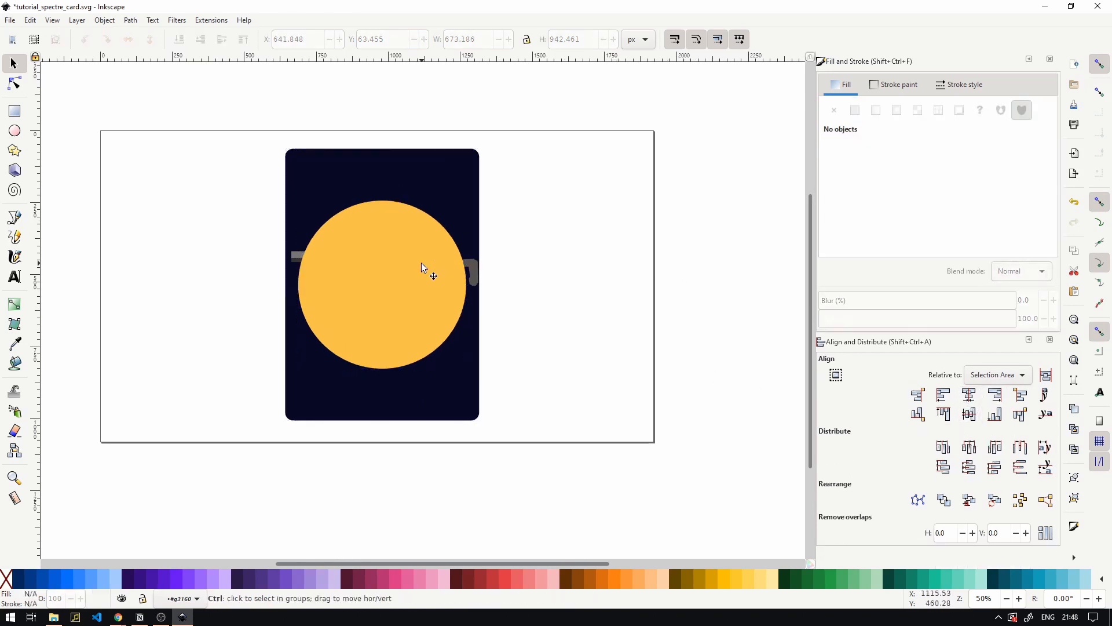
- Resize the circle about its centre to a diameter of about 589 px
left_click(422, 262)
mouse_move(467, 196)
left_mouse_down()
mouse_move(566, 114)
mouse_move(377, 275)
mouse_move(558, 94)
mouse_move(388, 245)
mouse_move(564, 119)
mouse_move(422, 207)
mouse_move(509, 160)
mouse_move(472, 190)
left_mouse_up()
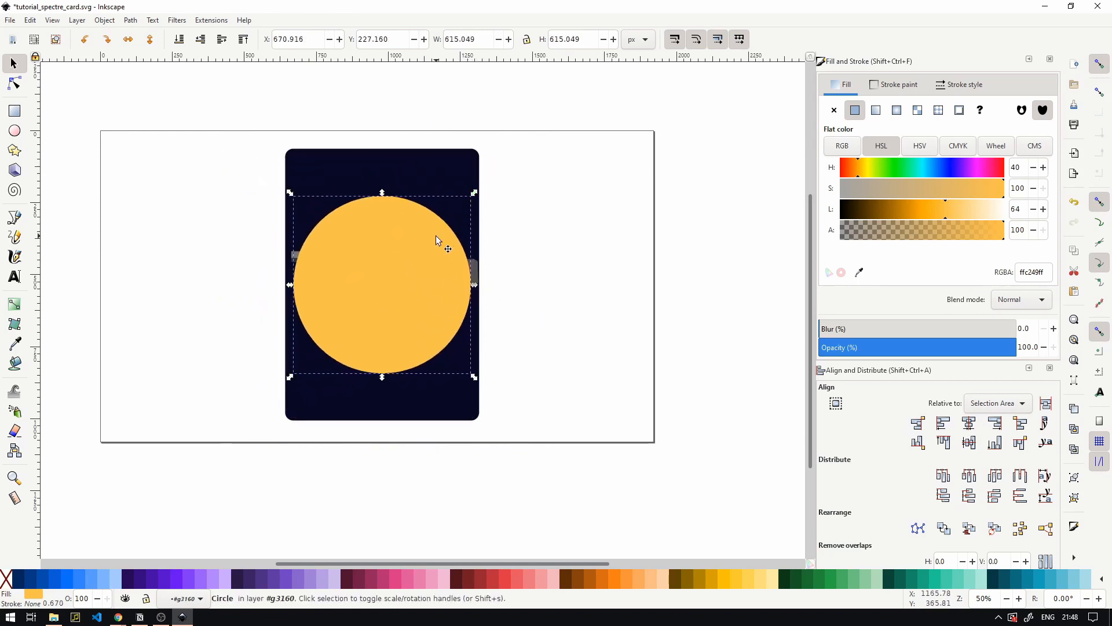
scroll(444, 229, "up", 2)
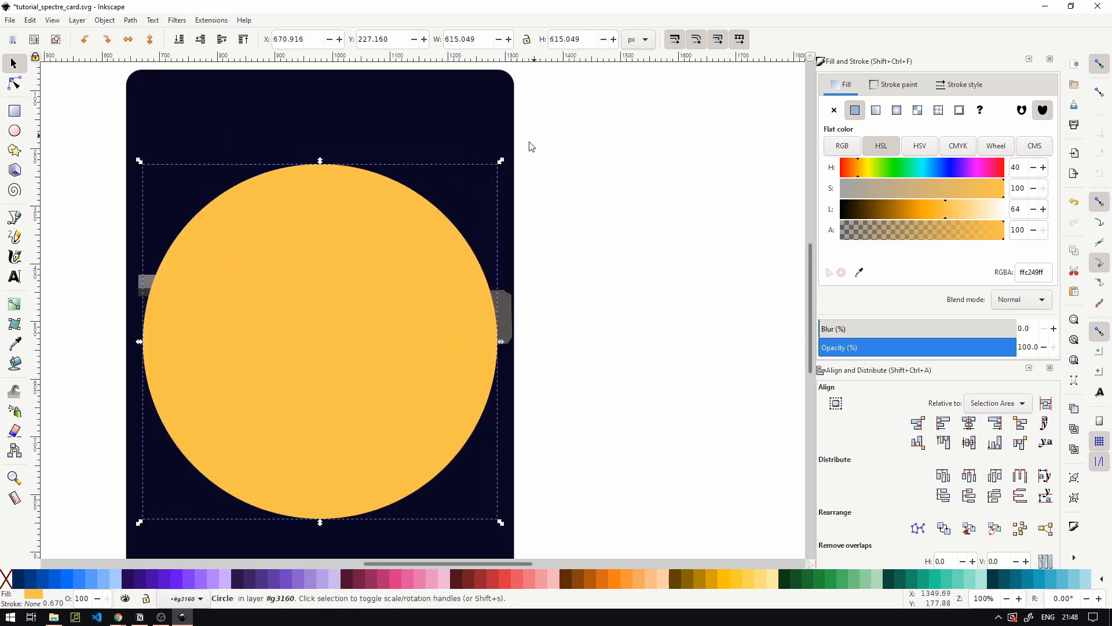
left_click_drag(507, 154, 496, 171)
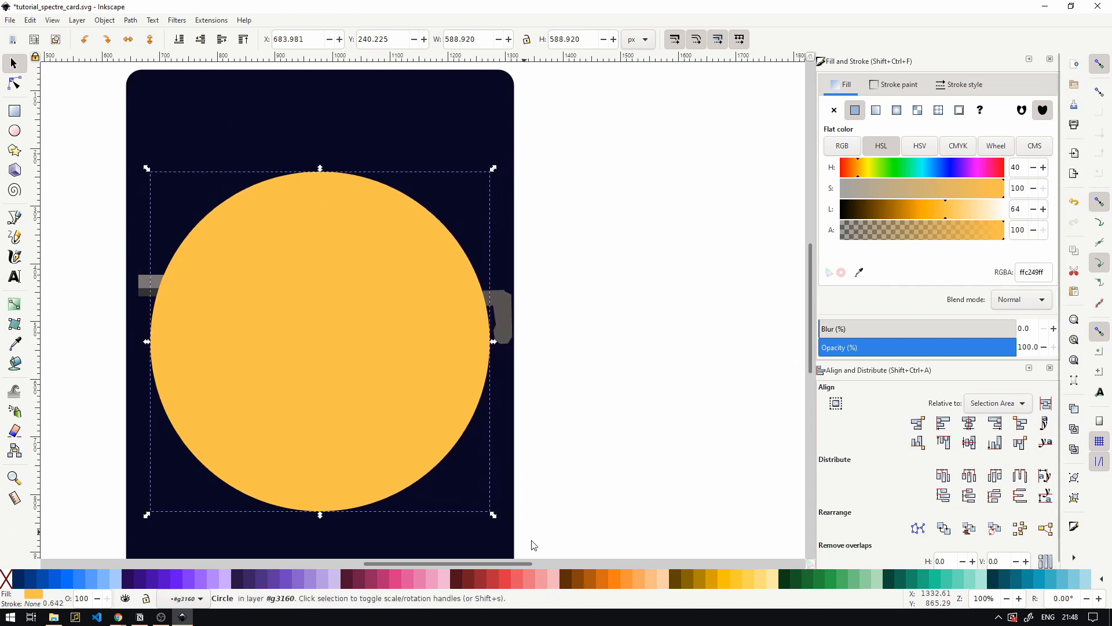
- Recolour the circle pinkish red with hue 342, saturation 90 and lightness 56
left_click(398, 577)
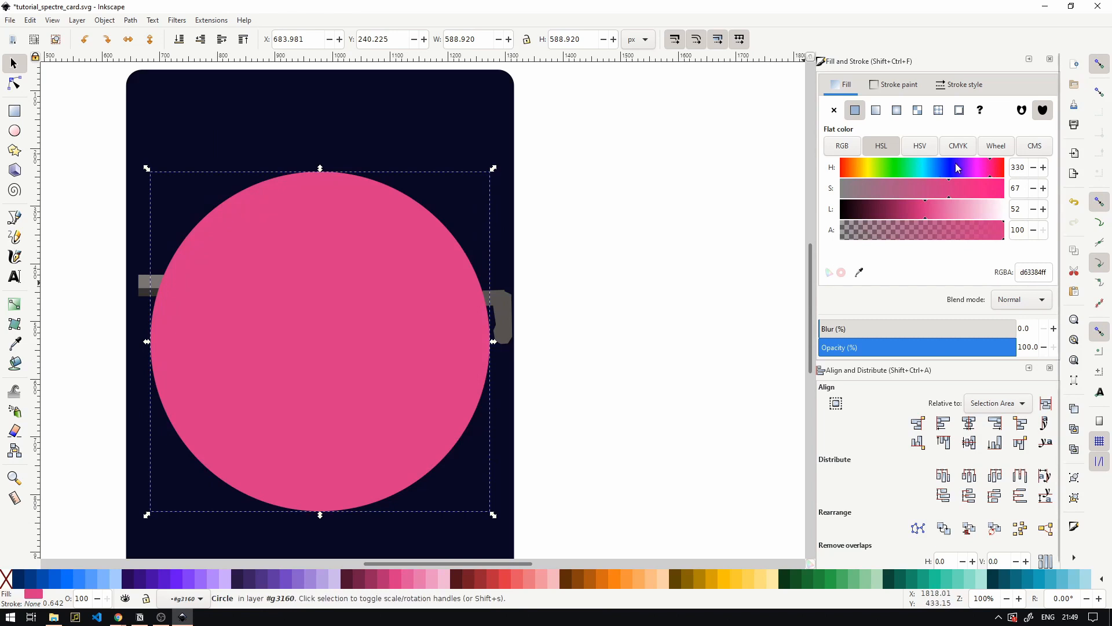
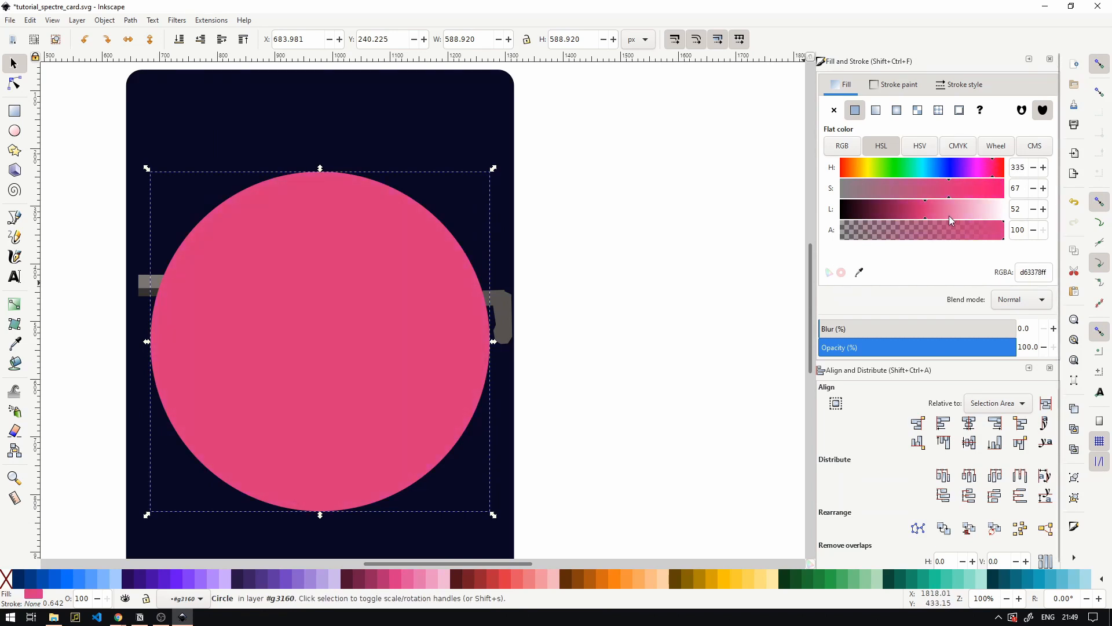
left_click_drag(949, 216, 934, 213)
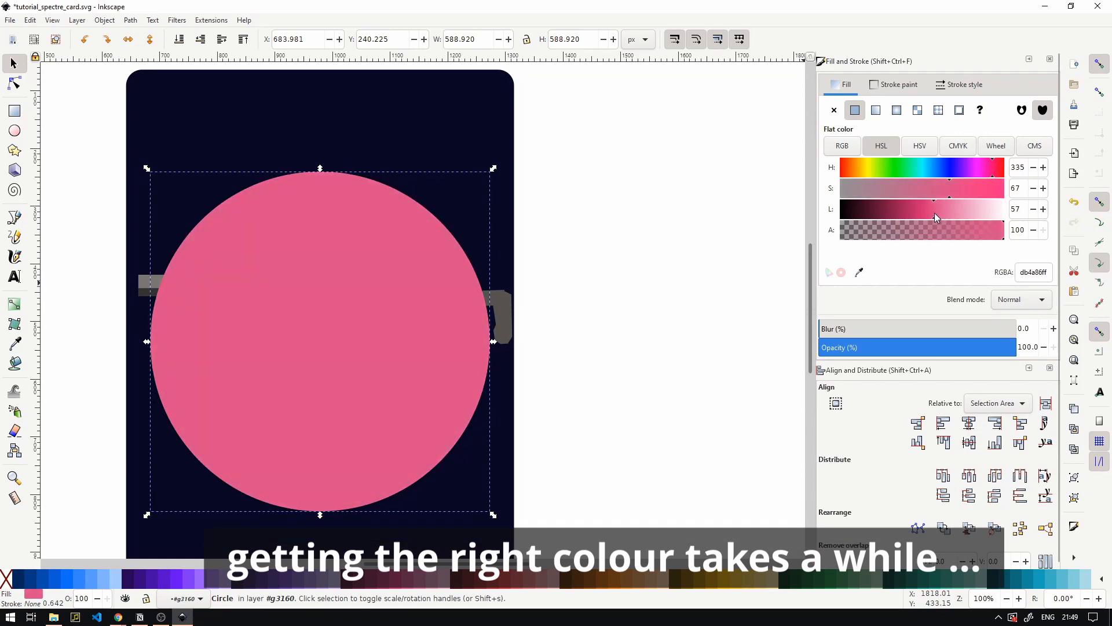
left_click(980, 188)
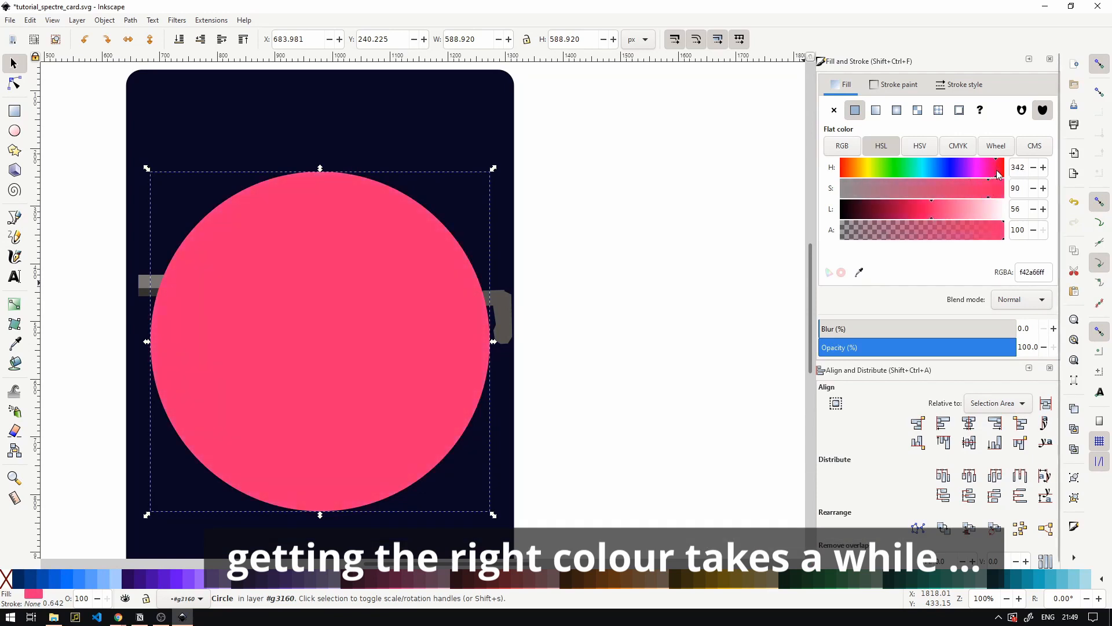
left_click_drag(998, 175, 994, 174)
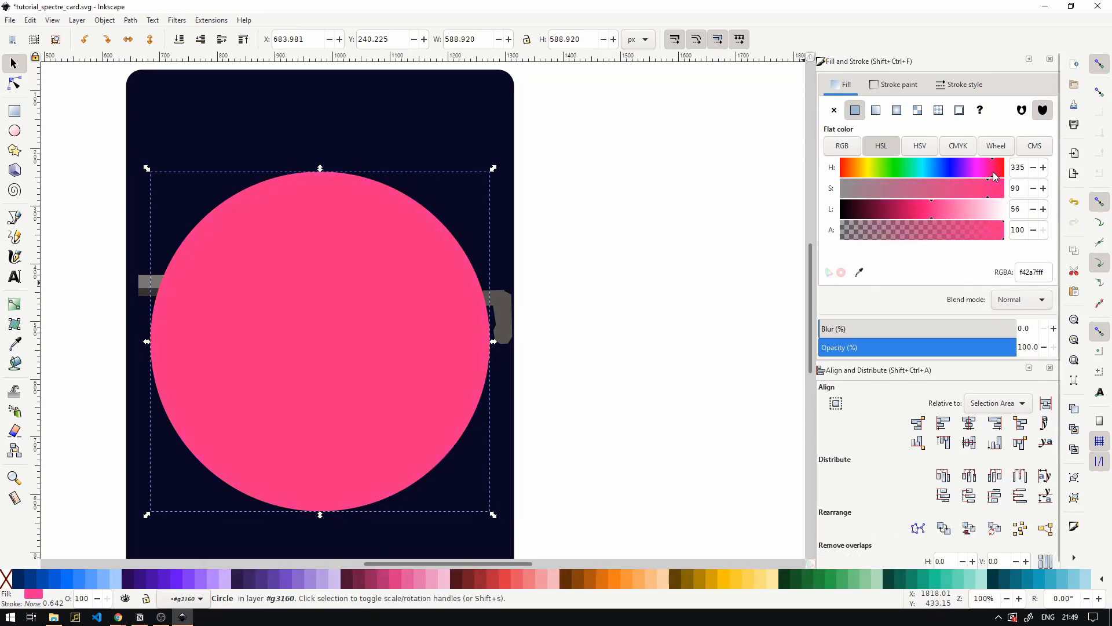
scroll(512, 249, "down", 1, "ctrl")
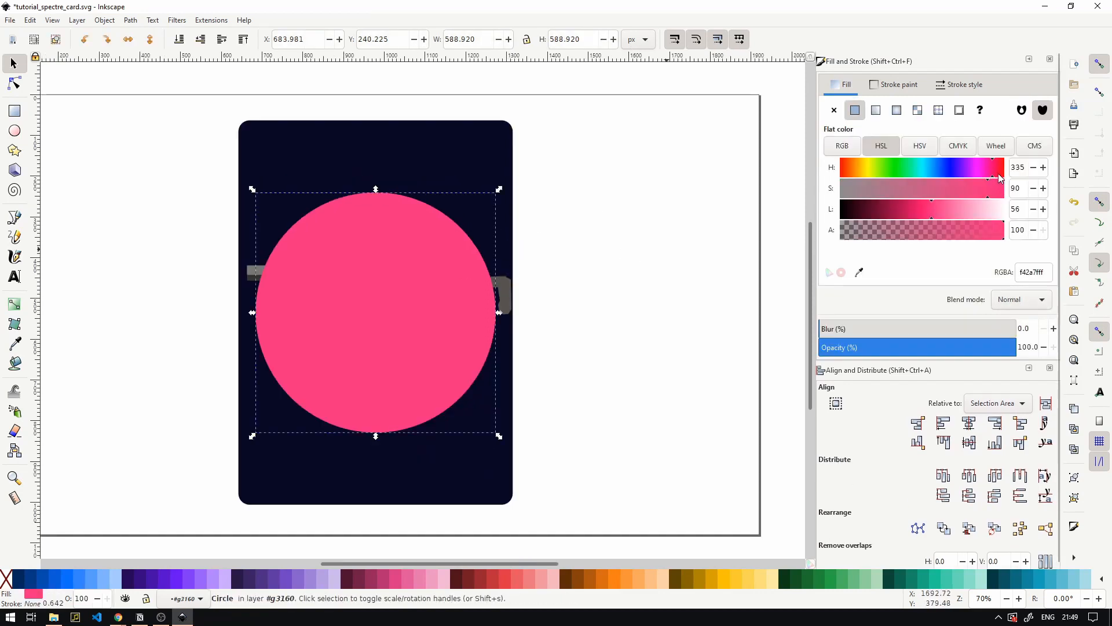
- Raise the gun group to the top of the stacking order and move it slightly straight down over the circle
left_click(500, 295)
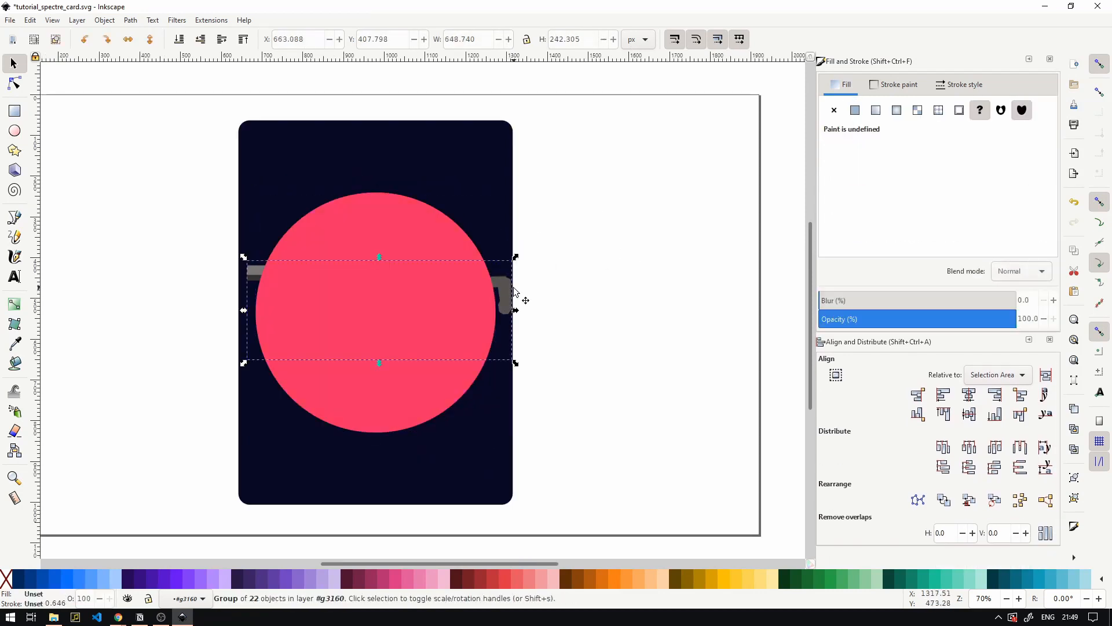
left_click(243, 41)
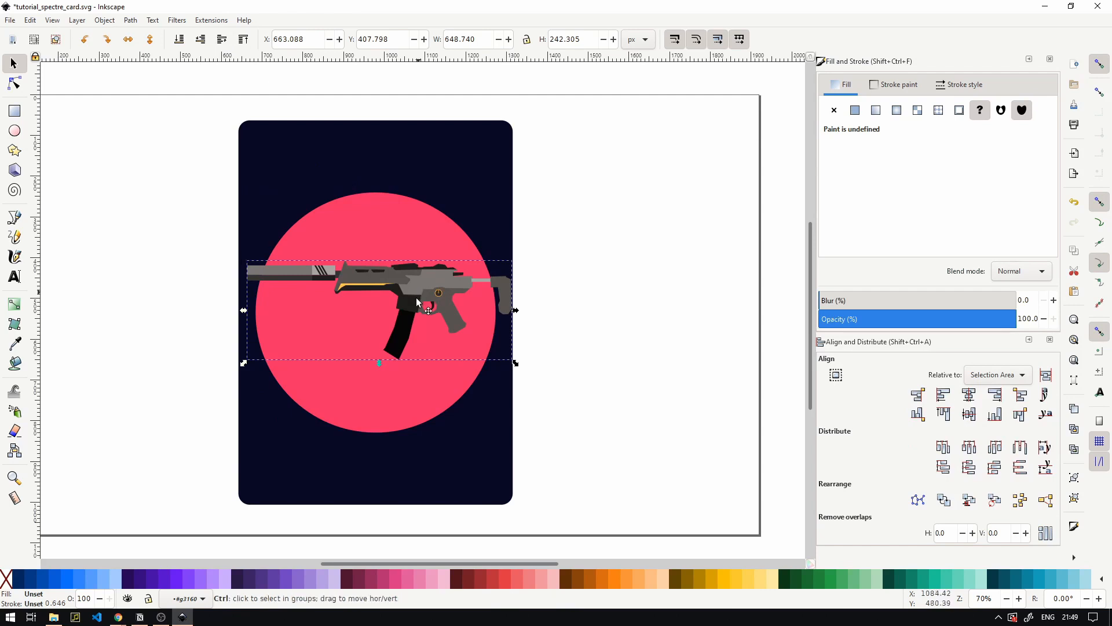
left_click_drag(424, 303, 425, 317, "ctrl")
- Shrink the pink circle about its centre, duplicate it and enlarge the duplicate to about 558 px
left_click(474, 267)
left_click_drag(500, 188, 499, 196, "ctrl+shift")
key("ctrl+d")
left_click(500, 196, "shift")
left_click(547, 279)
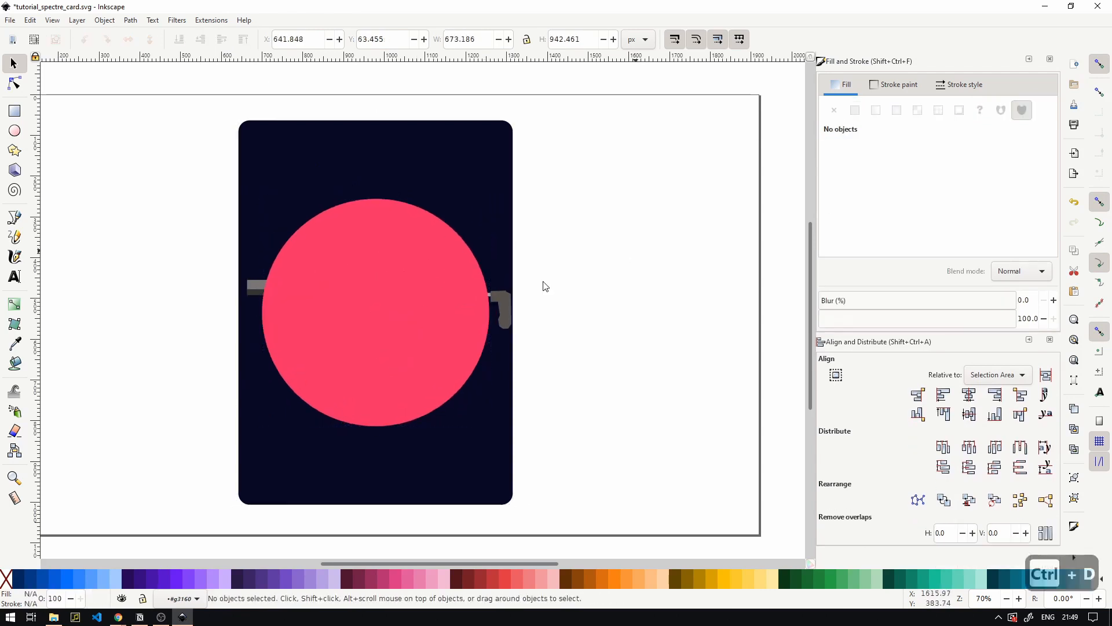
- Turn the larger duplicate circle into an outline ring with no fill and a flat stroke in the inner circle's pink
left_click(486, 300)
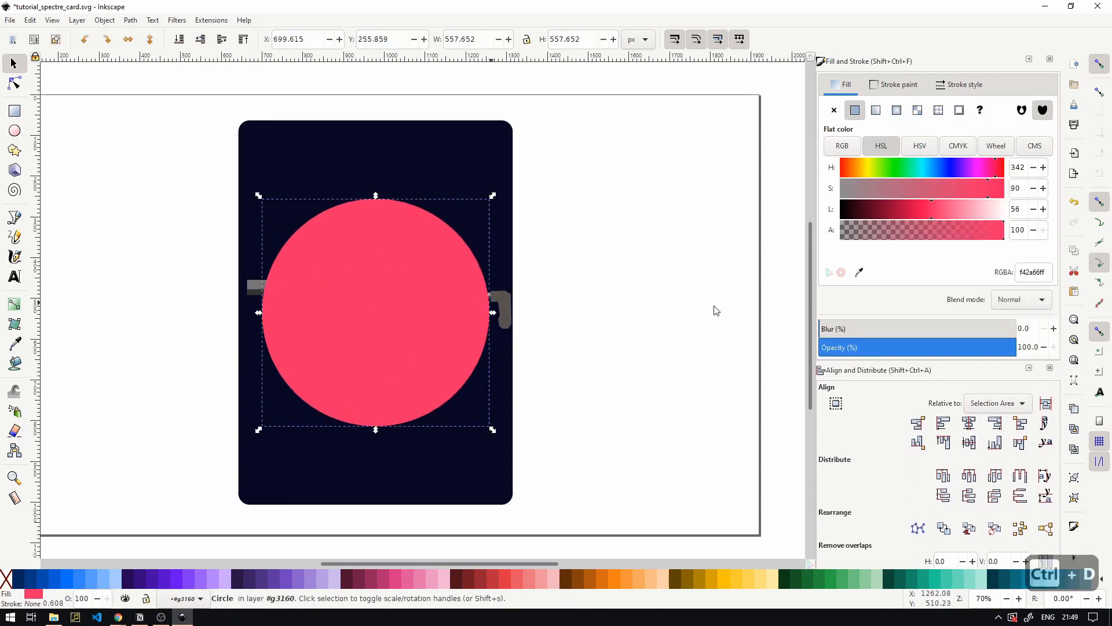
left_click(834, 110)
left_click(894, 84)
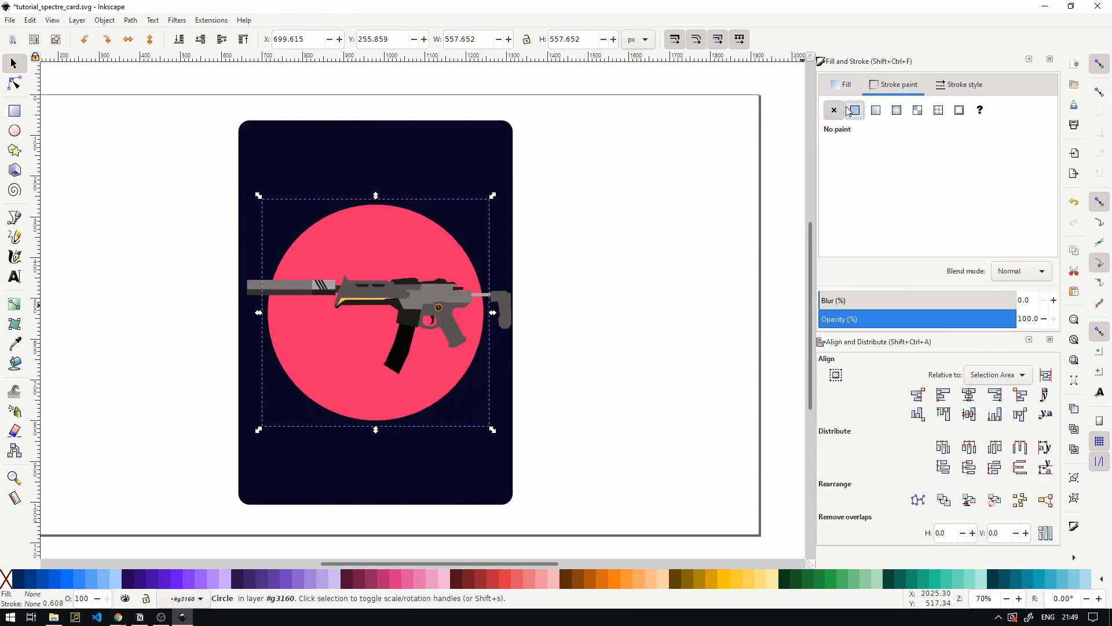
left_click(854, 110)
left_click(861, 272)
left_click(397, 241)
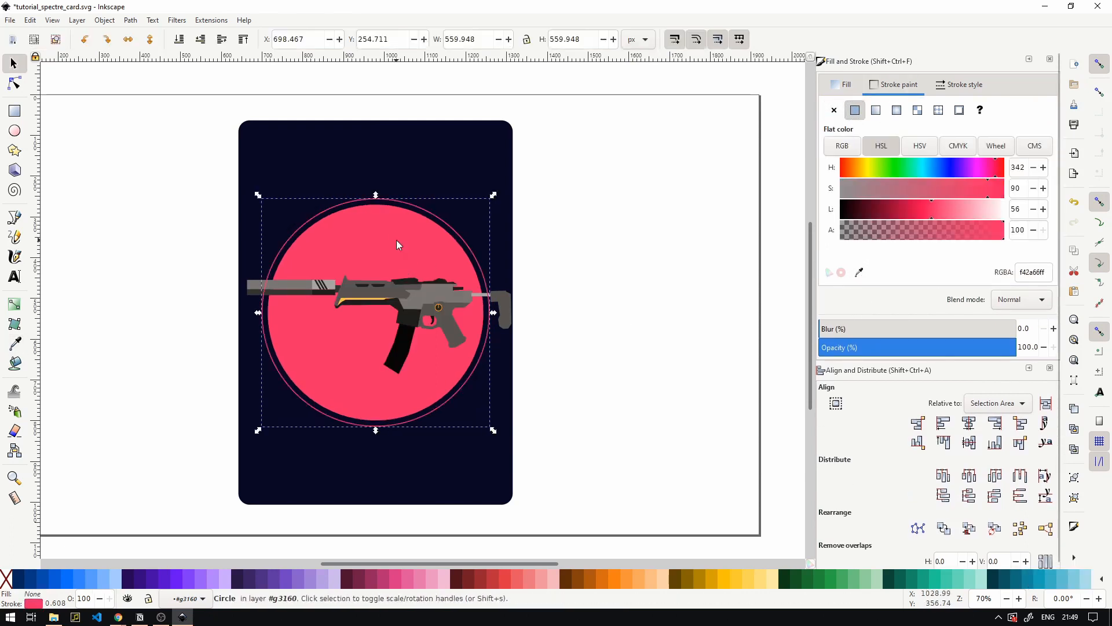
left_click(127, 140)
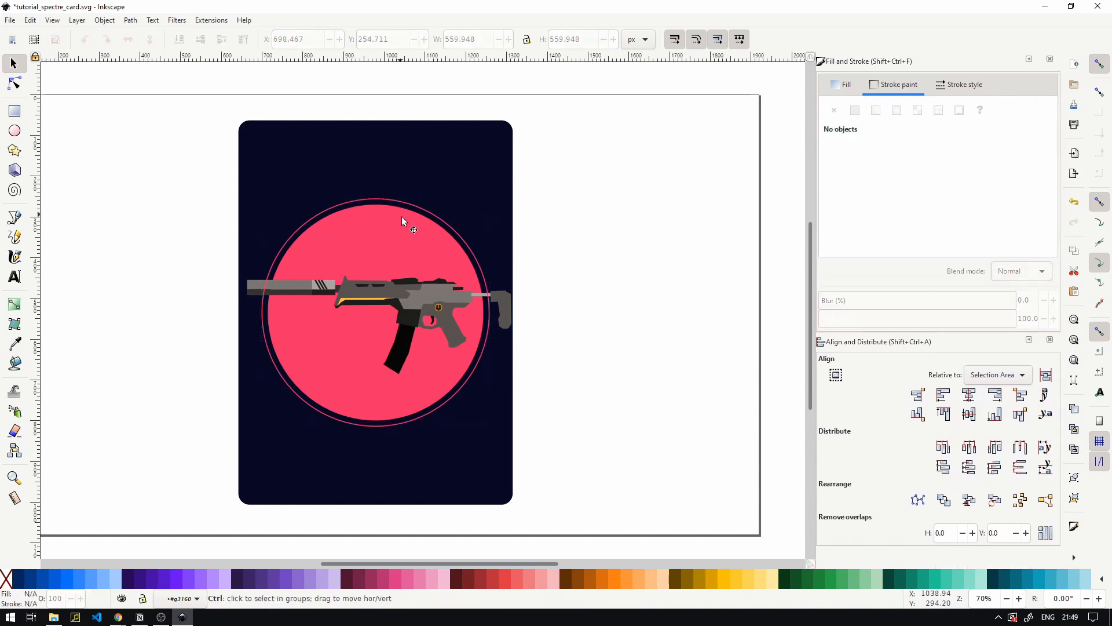
- Shrink the filled pink circle about its centre to about 504 px, widening the gap to the ring
left_click(428, 228)
left_click_drag(488, 203, 484, 214)
left_click(607, 229)
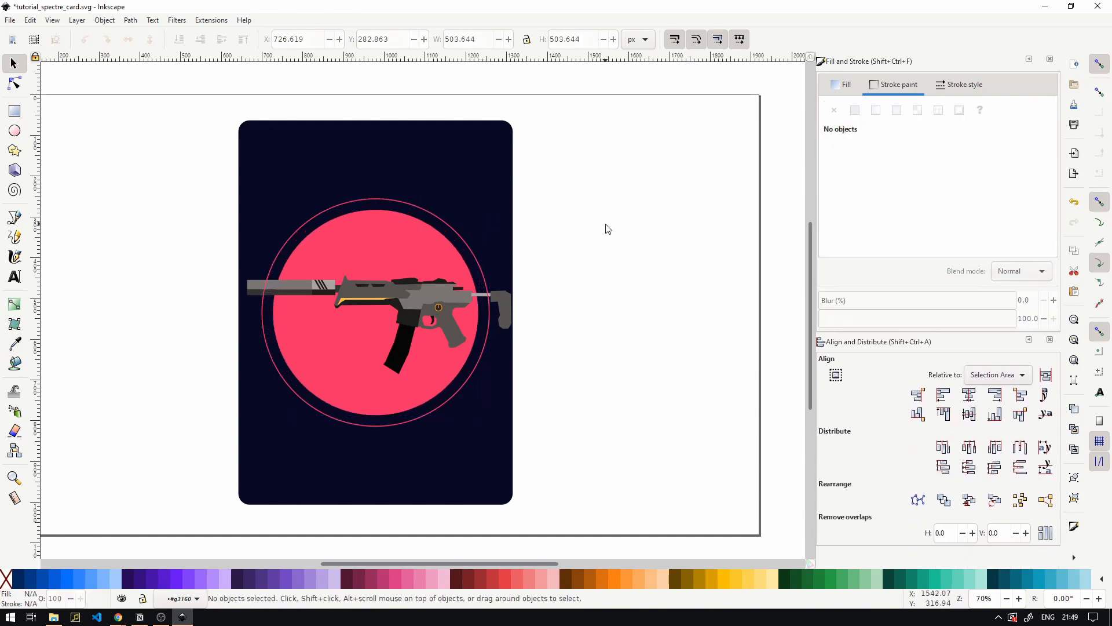
scroll(487, 235, "up", 2)
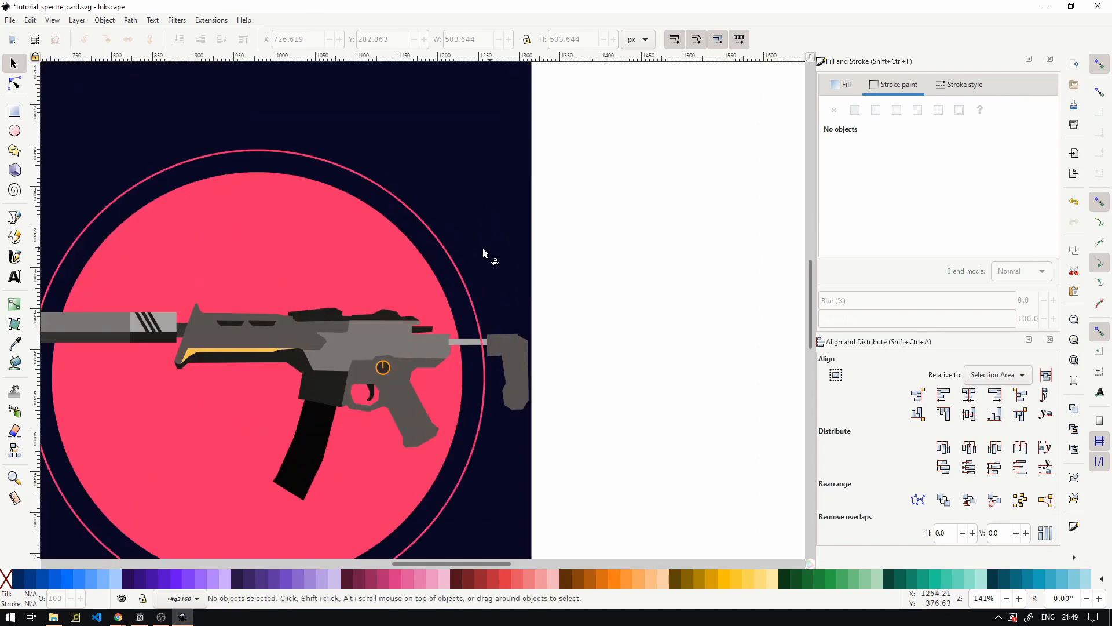
- Group the filled pink circle and its outline ring together
scroll(376, 293, "down", 1)
left_click(408, 282)
left_click(429, 255, "shift")
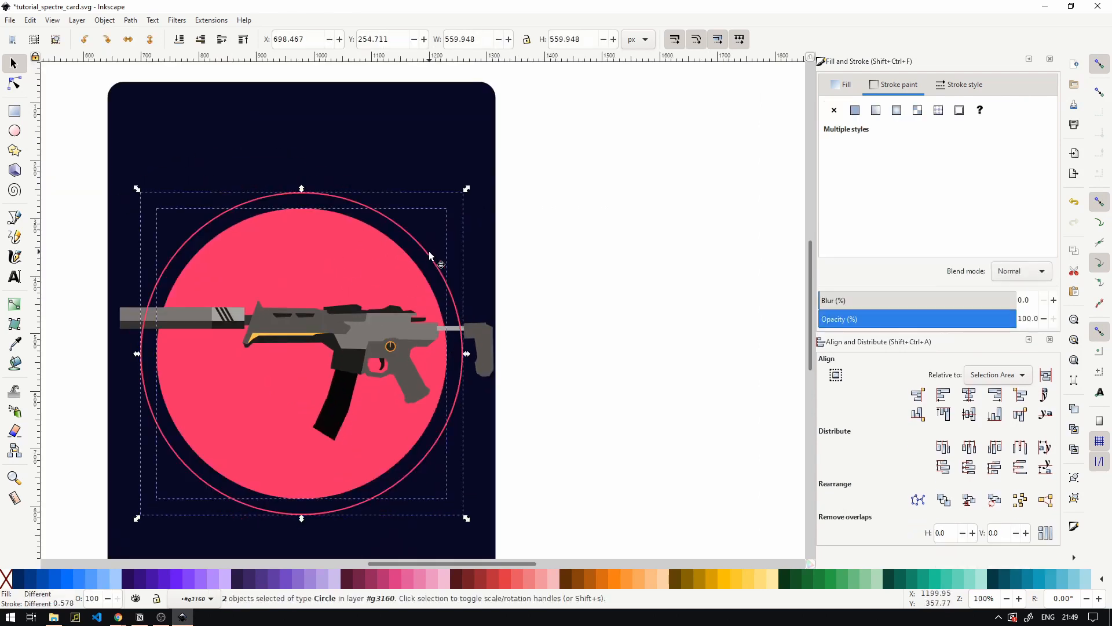
key("ctrl+g")
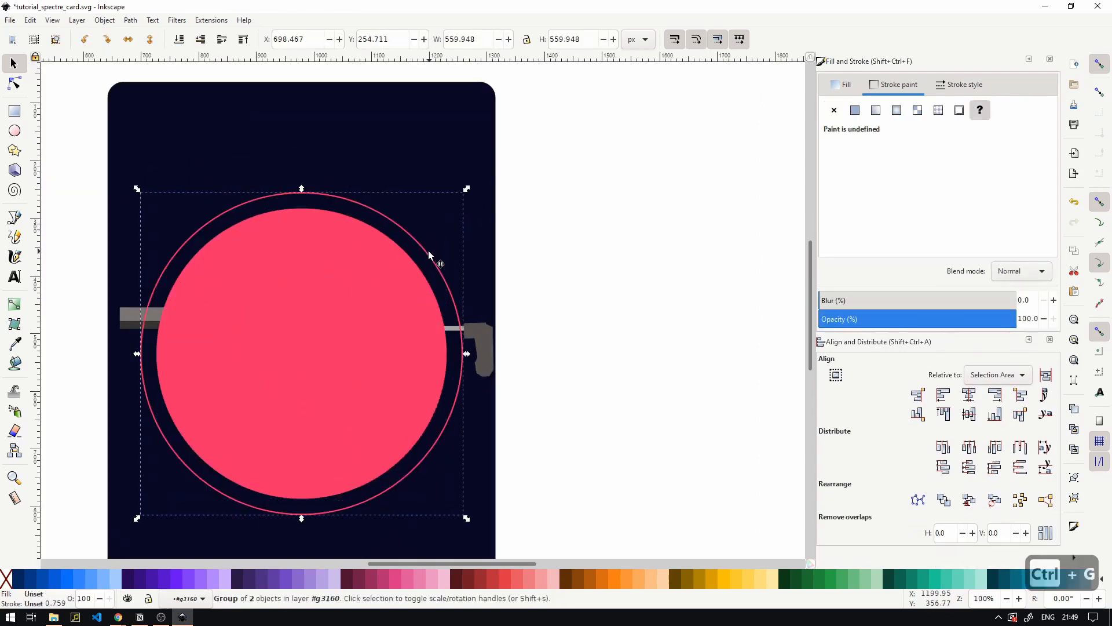
- Draw a tall, narrow rectangle about 174 × 765 px vertically across the circle, extending past the ring at both ends
left_click(531, 259)
scroll(311, 266, "up", 1)
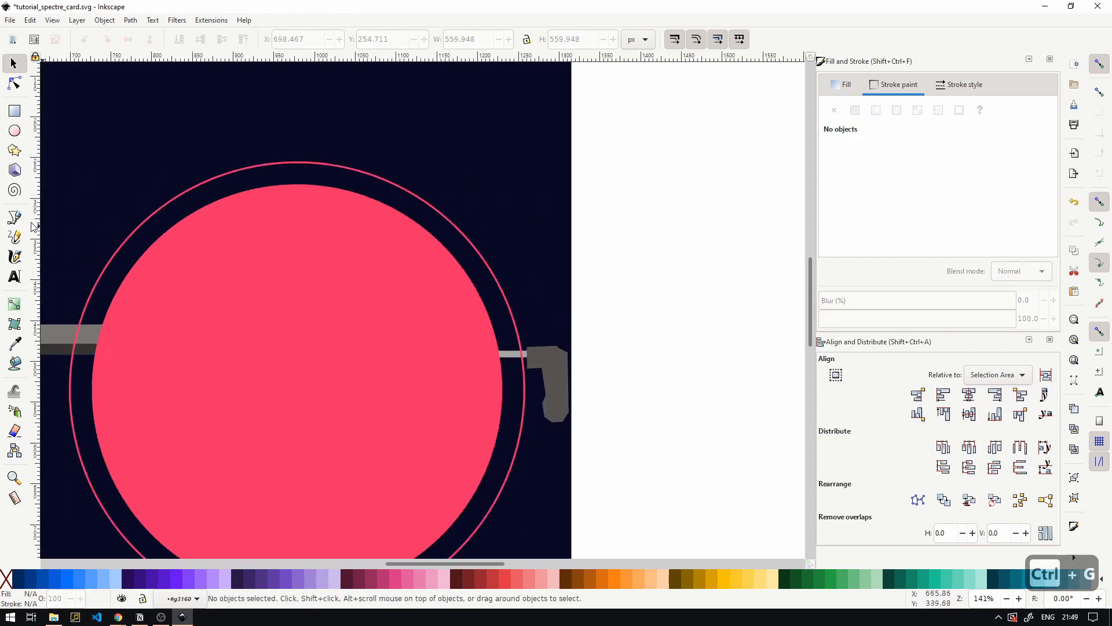
left_click(14, 111)
scroll(281, 174, "down", 1)
mouse_move(239, 103)
left_mouse_down()
mouse_move(277, 325)
mouse_move(359, 506)
mouse_move(338, 542)
left_mouse_up()
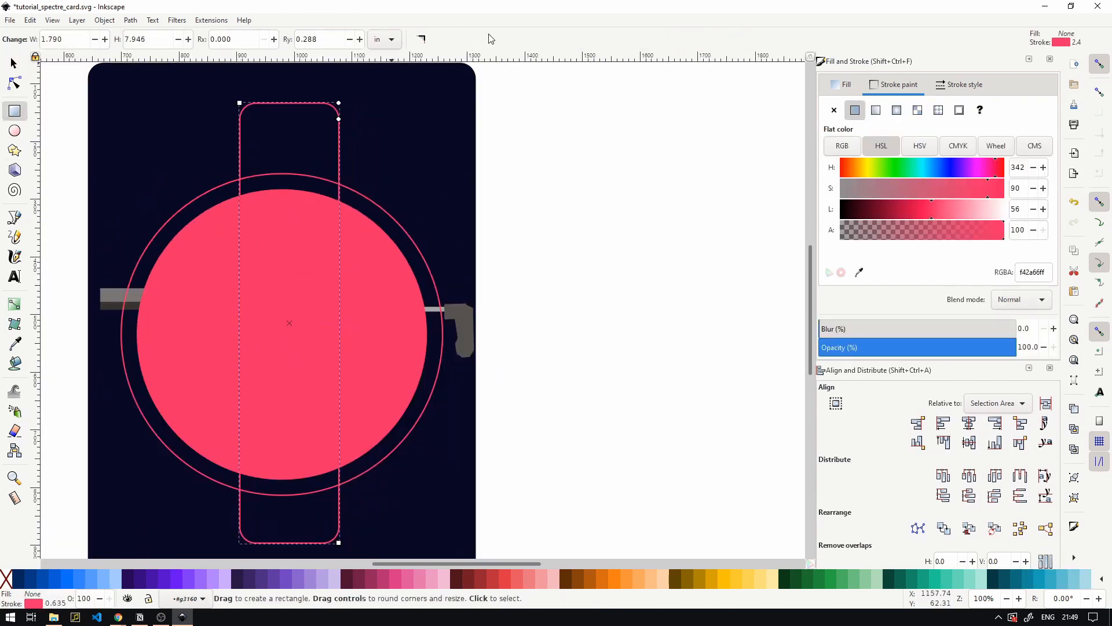
- Give the tall rectangle a light yellow fill (ffdf7e) and no stroke
key("s")
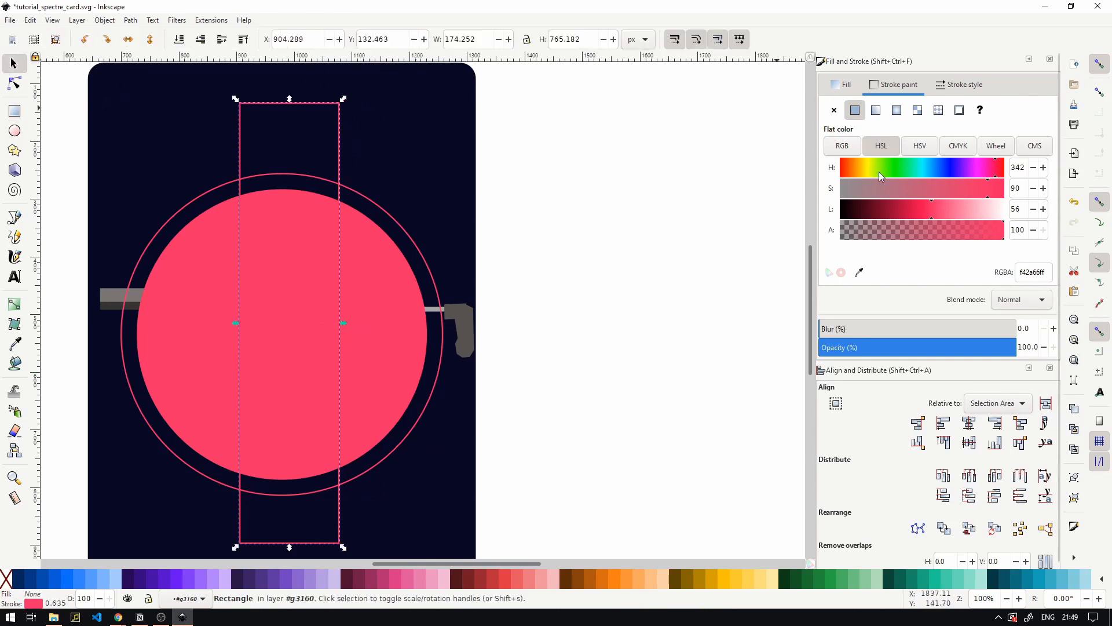
left_click(865, 169)
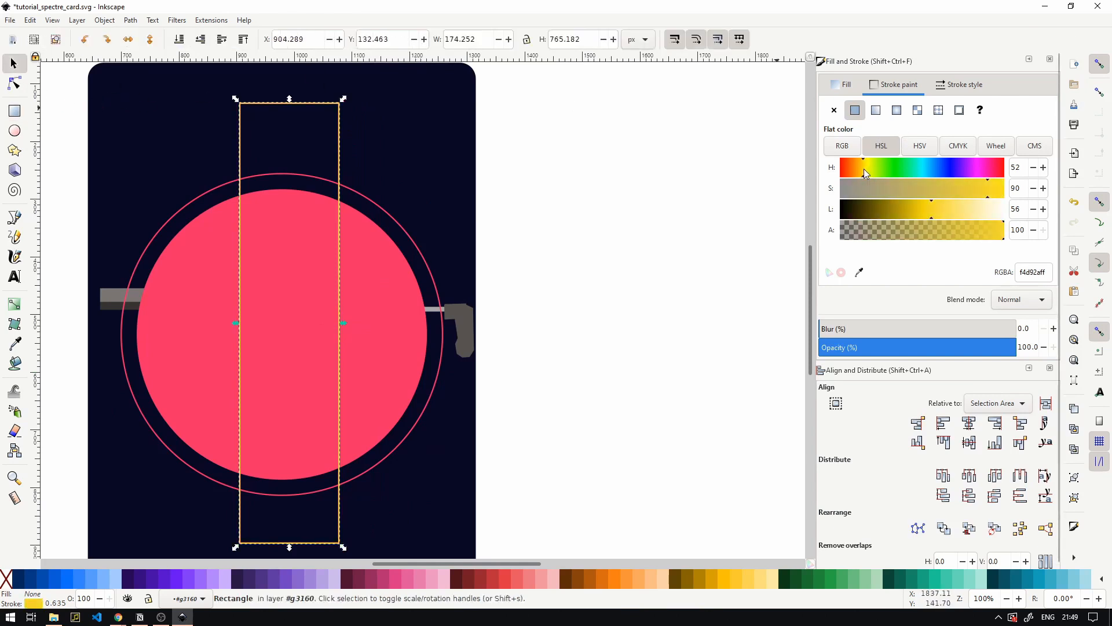
left_click(758, 577)
left_click(6, 578, "shift")
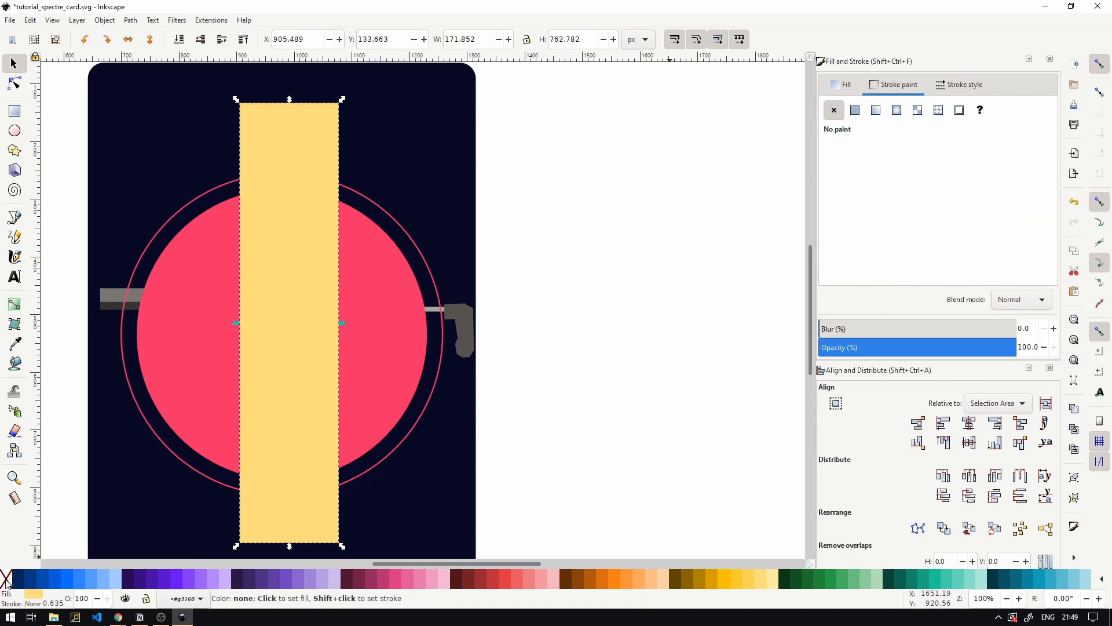
left_click(852, 87)
left_click(883, 86)
left_click(840, 87)
- Move the yellow stripe down and slightly left of the pink circle's centre
left_click_drag(461, 304, 644, 220)
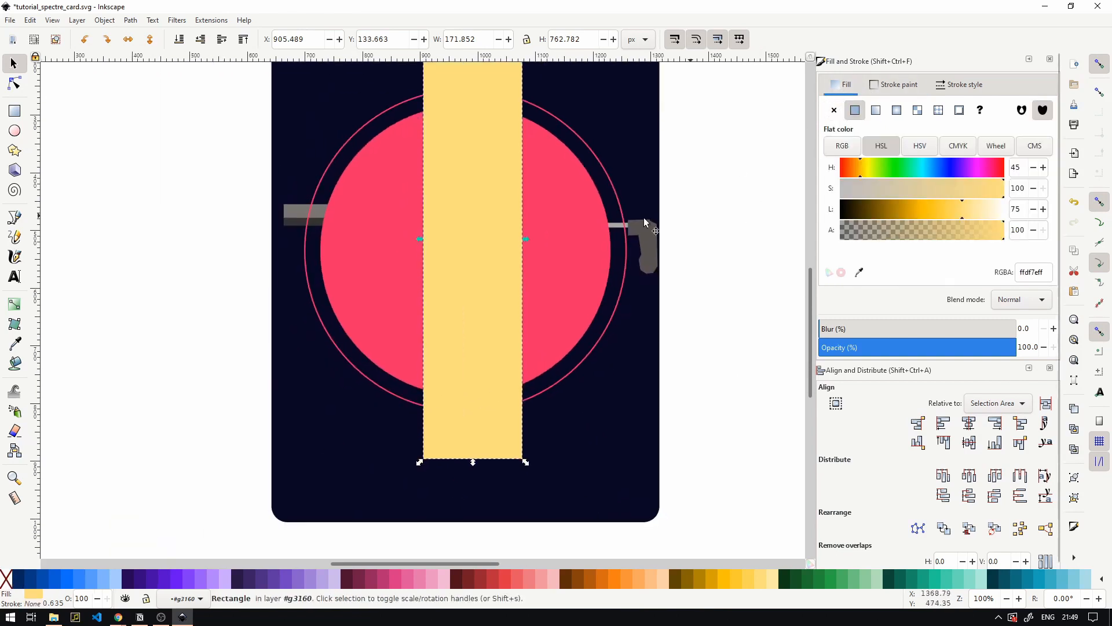
left_click_drag(478, 260, 461, 280)
left_click(533, 278, "shift")
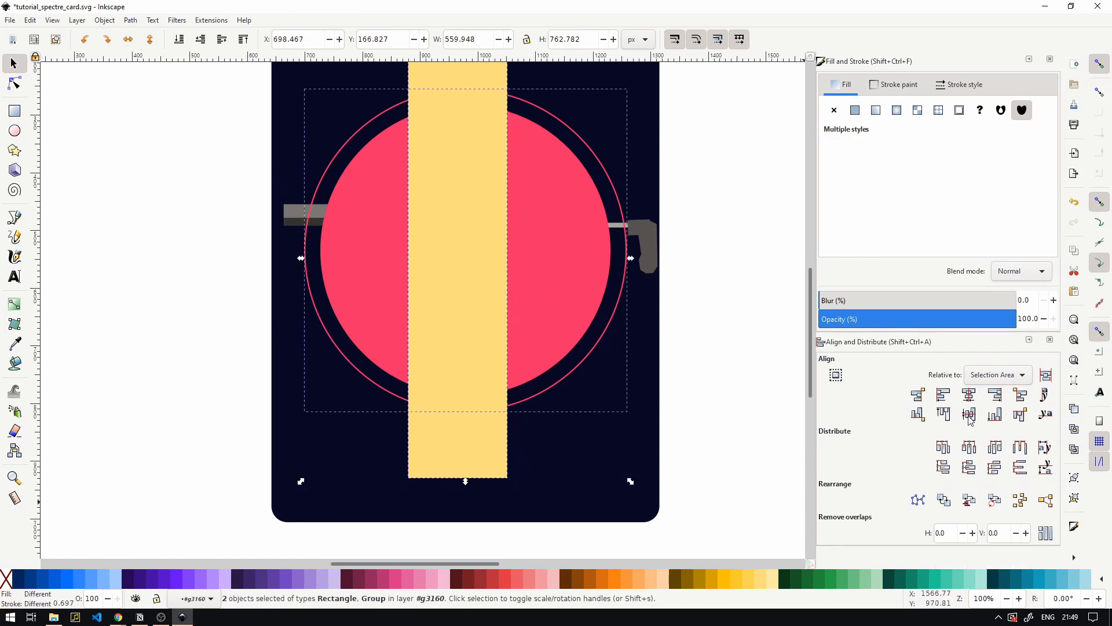
left_click(702, 337)
key("ctrl+z")
- Duplicate the filled pink circle in place and fill the duplicate orange
left_click_drag(553, 263, 481, 345)
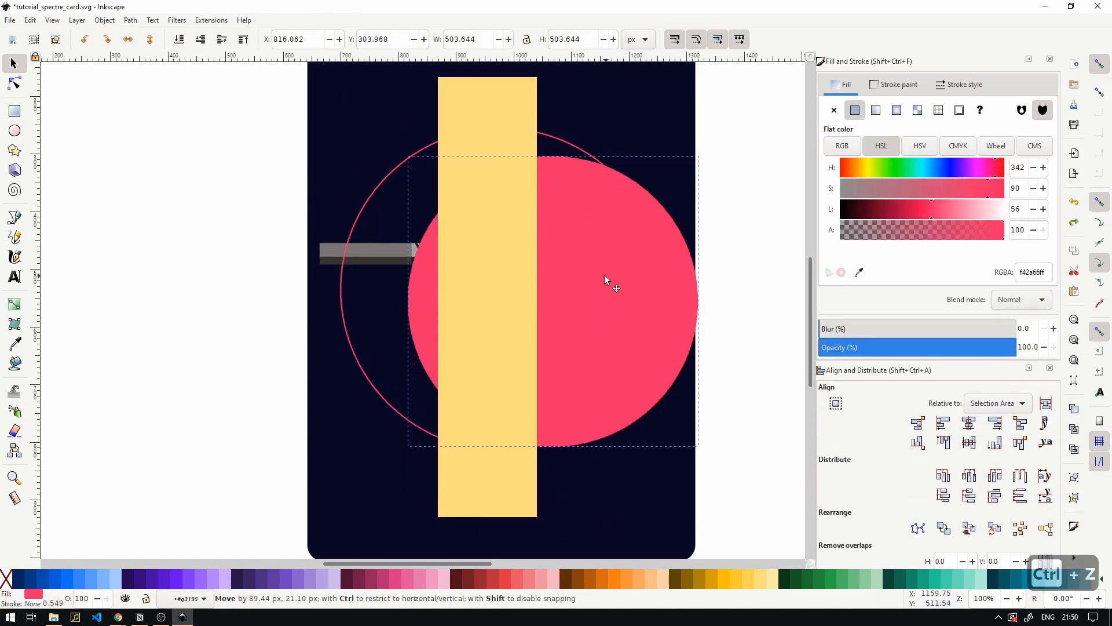
key("ctrl+z")
key("ctrl+d")
key("ctrl+z")
key("ctrl+z")
left_click(615, 582)
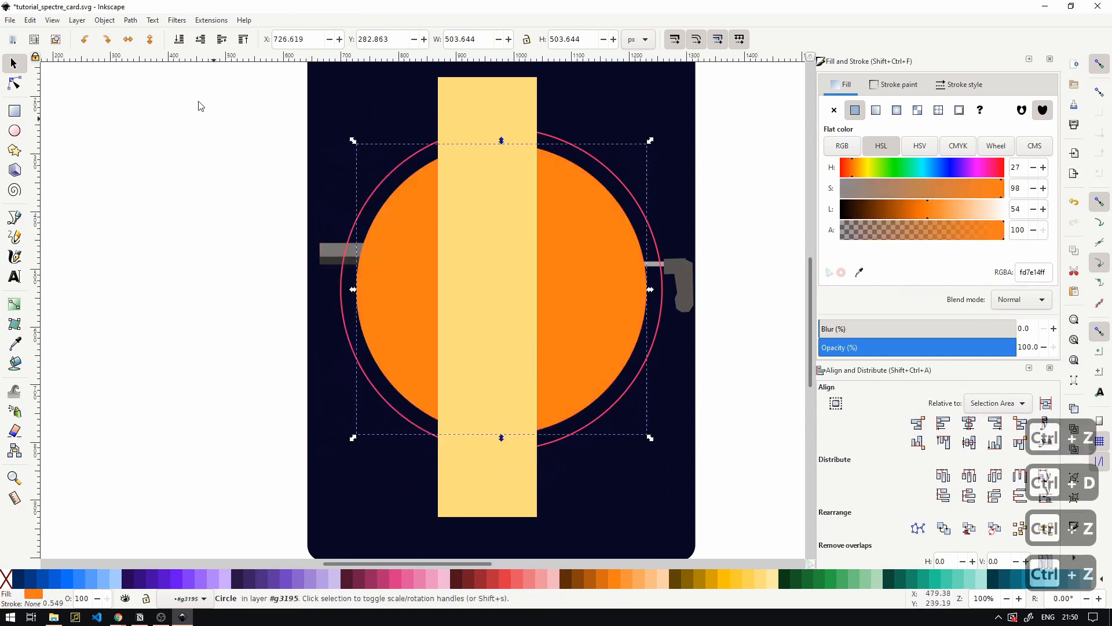
- Clip the orange circle to the yellow rectangle and fill the resulting stripe with light yellow (ffdf7e)
left_click(470, 115, "shift")
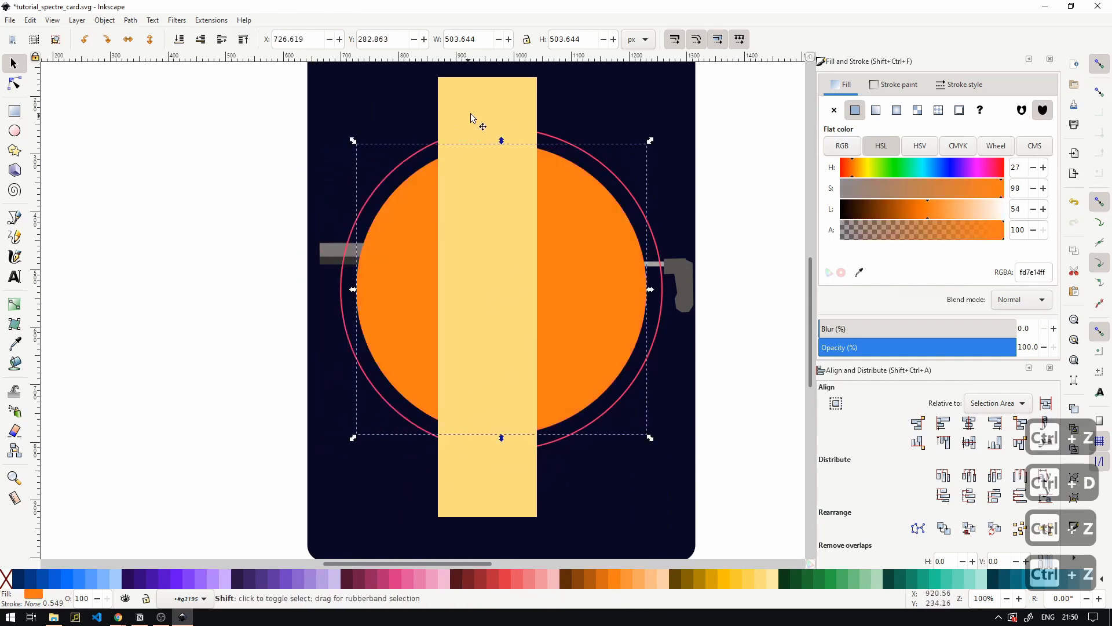
left_click(105, 20)
mouse_move(174, 165)
left_click(306, 165)
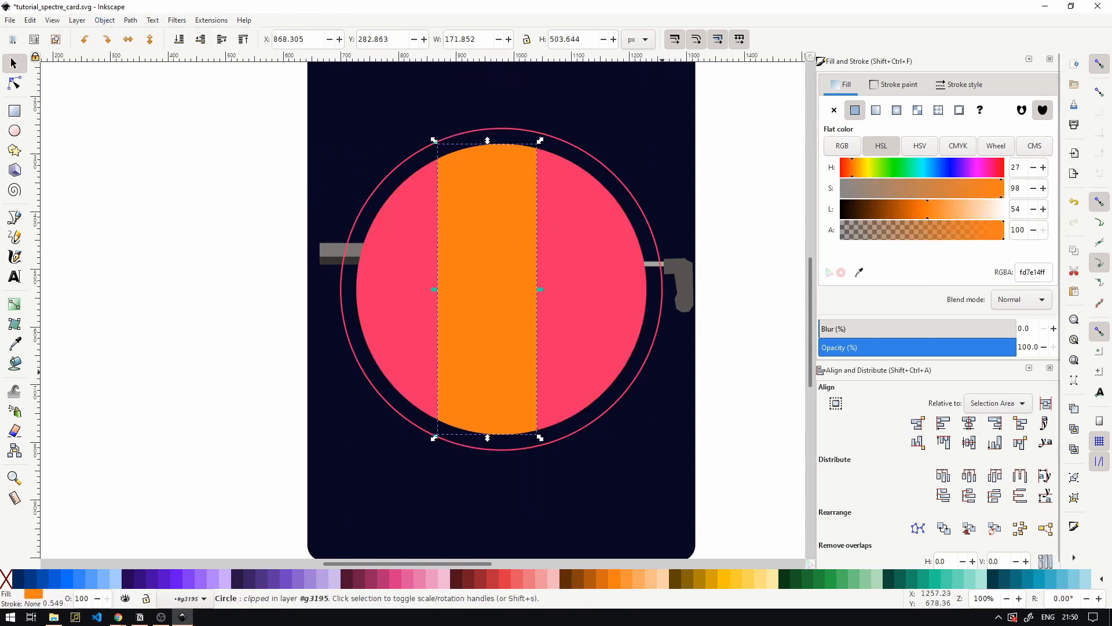
left_click(758, 578)
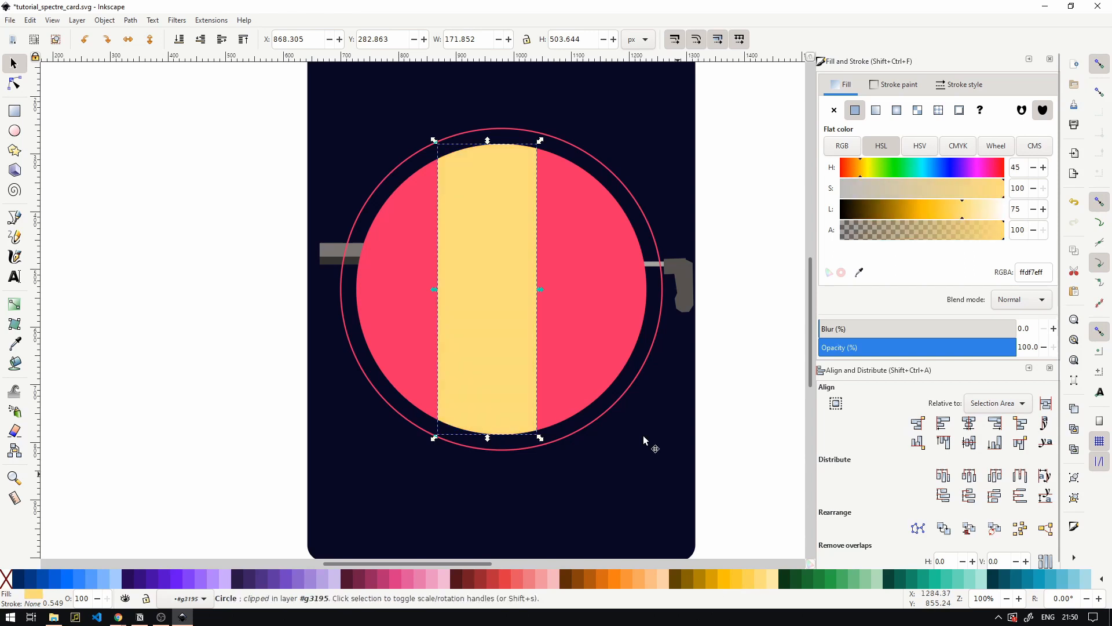
- Rotate the group containing the gun, circle, stripe and ring about 25° clockwise
left_click(675, 418)
scroll(707, 401, "down", 2, "ctrl")
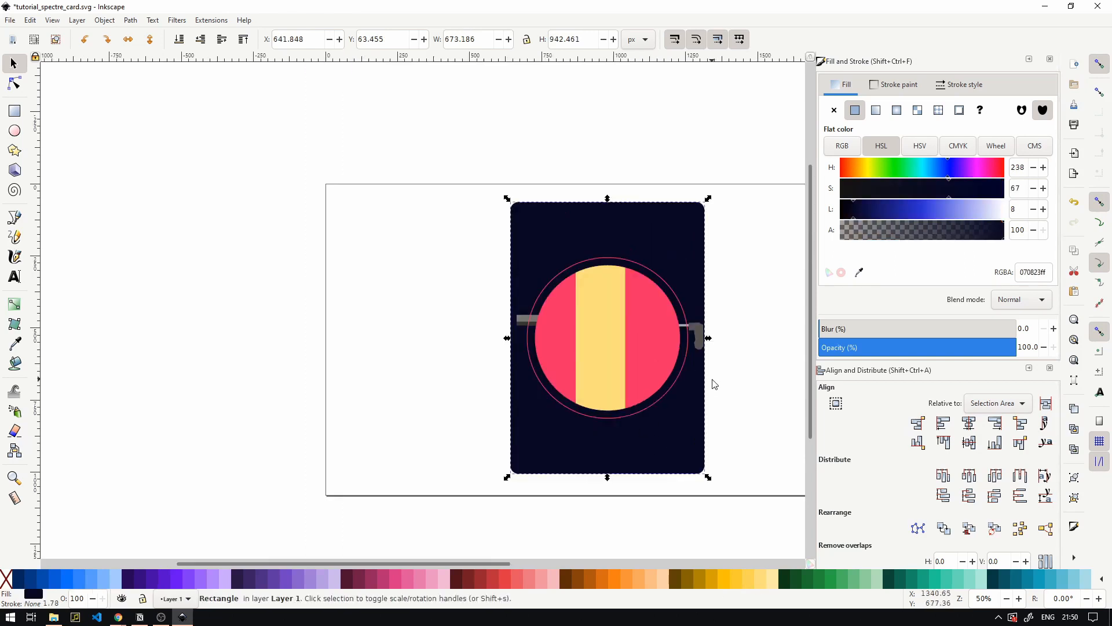
left_click(645, 345)
key("Escape")
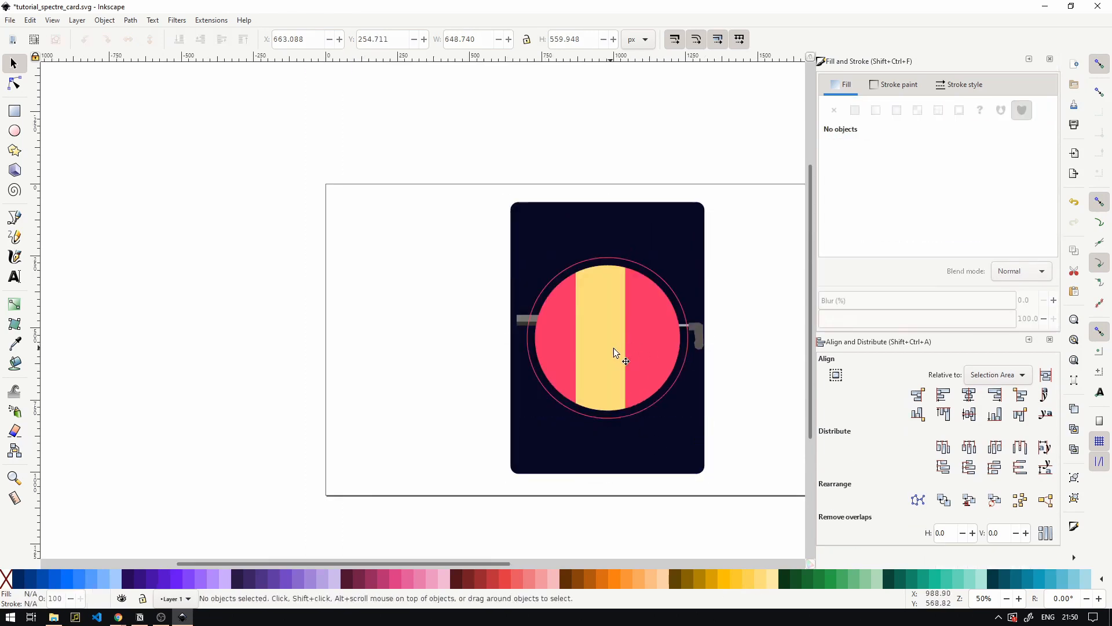
left_click(614, 335)
left_click(614, 322)
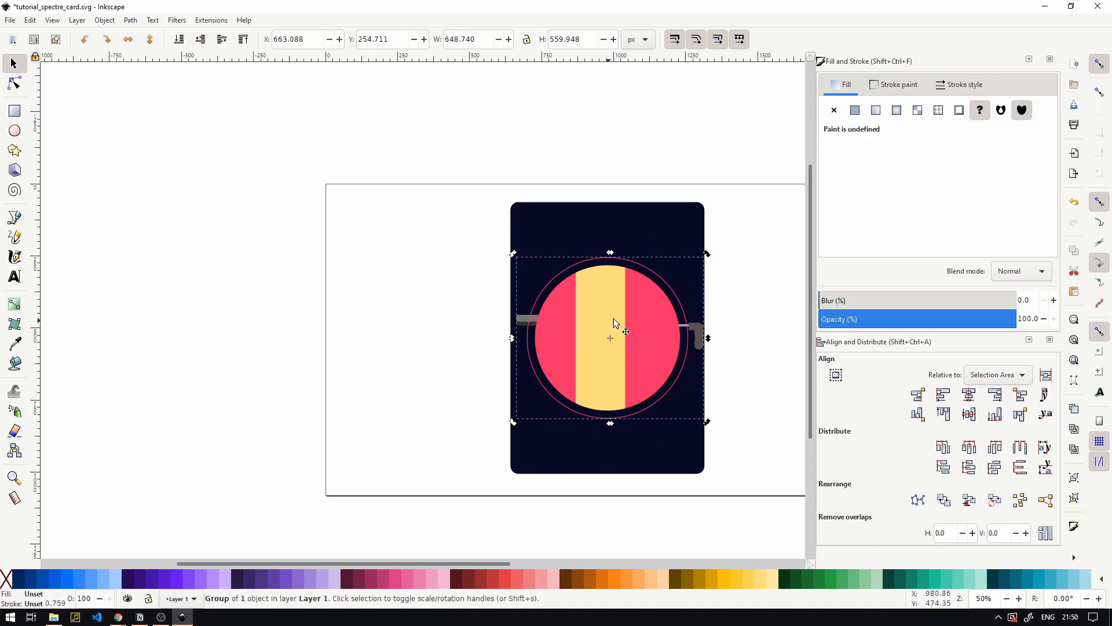
left_click_drag(708, 257, 739, 306)
left_click(736, 372)
left_click_drag(696, 377, 708, 376)
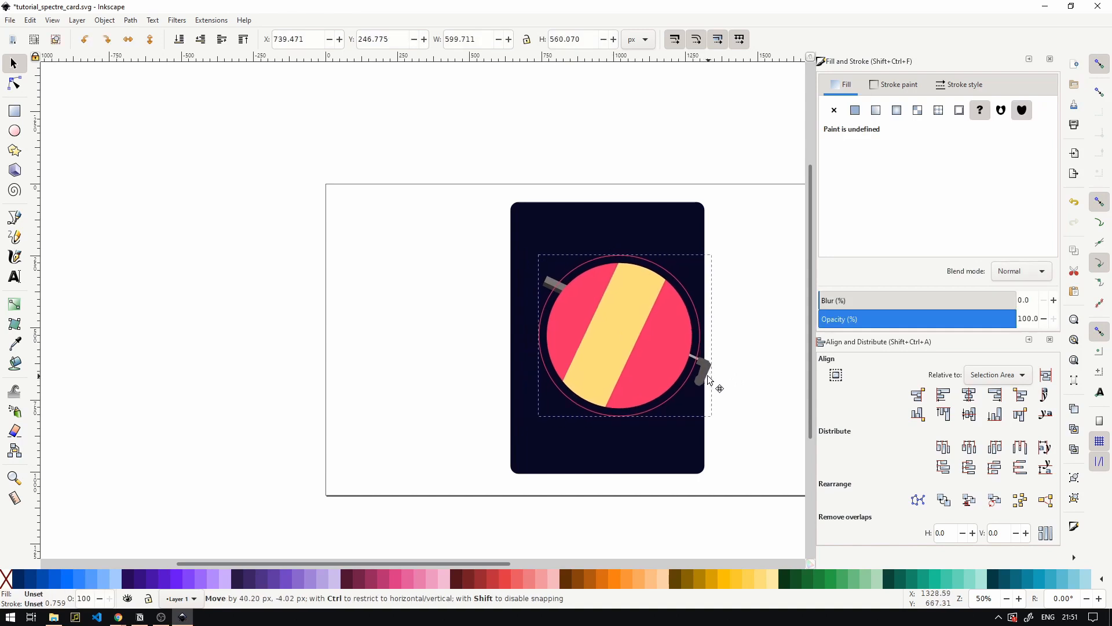
key("ctrl+z")
- Ungroup the rotated artwork twice to separate the gun from the circle and ring
right_click(624, 355)
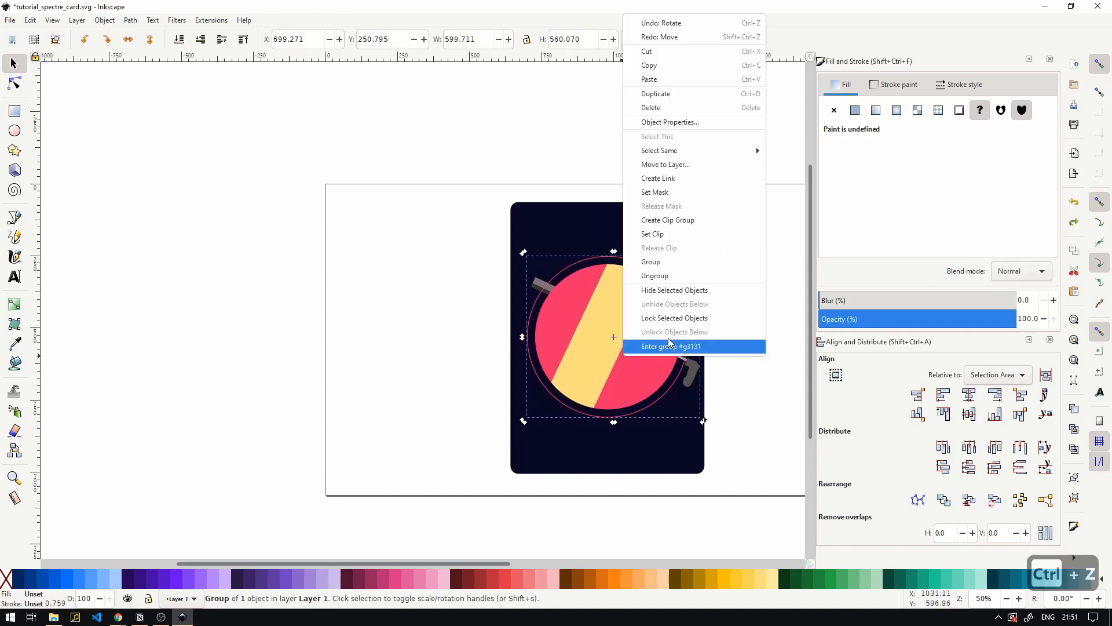
left_click(672, 280)
left_click(744, 388)
mouse_move(692, 374)
left_mouse_down()
mouse_move(719, 397)
mouse_move(712, 378)
left_mouse_up()
key("ctrl+z")
right_click(622, 346)
left_click(654, 266)
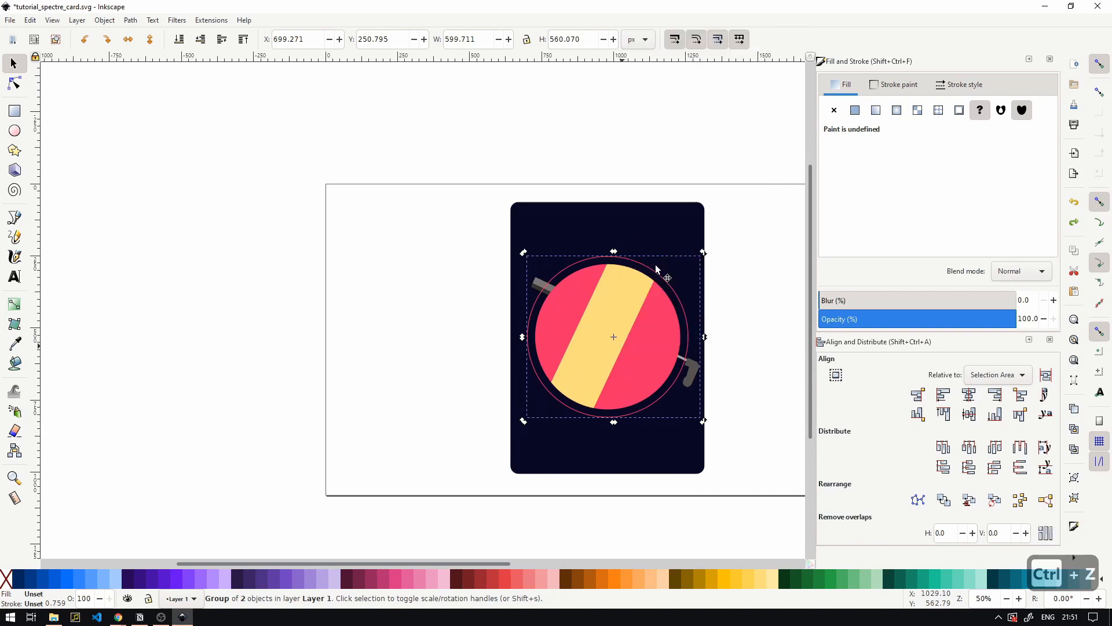
- Raise the gun group to the top of the stacking order, above the striped circle
left_click(731, 330)
mouse_move(694, 371)
left_mouse_down()
mouse_move(737, 384)
mouse_move(759, 308)
mouse_move(708, 362)
left_mouse_up()
key("ctrl+z")
left_click(244, 41)
- Scale the rotated gun down proportionally to about 577 × 376 px, keeping it over the circle
scroll(621, 348, "up", 2)
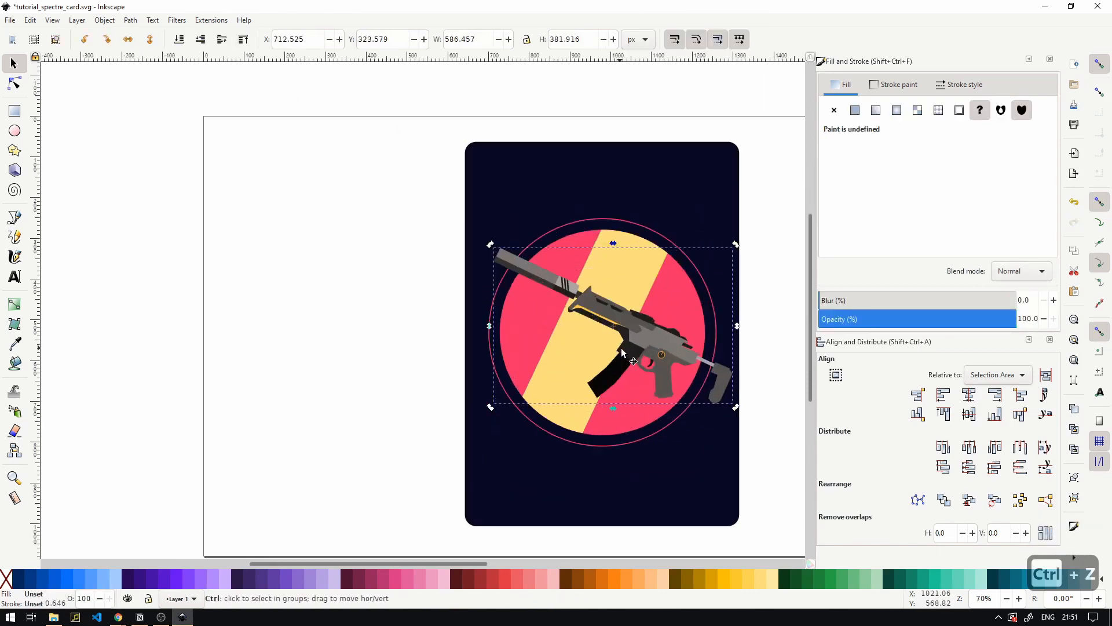
scroll(647, 339, "right", 6)
scroll(647, 339, "down", 1)
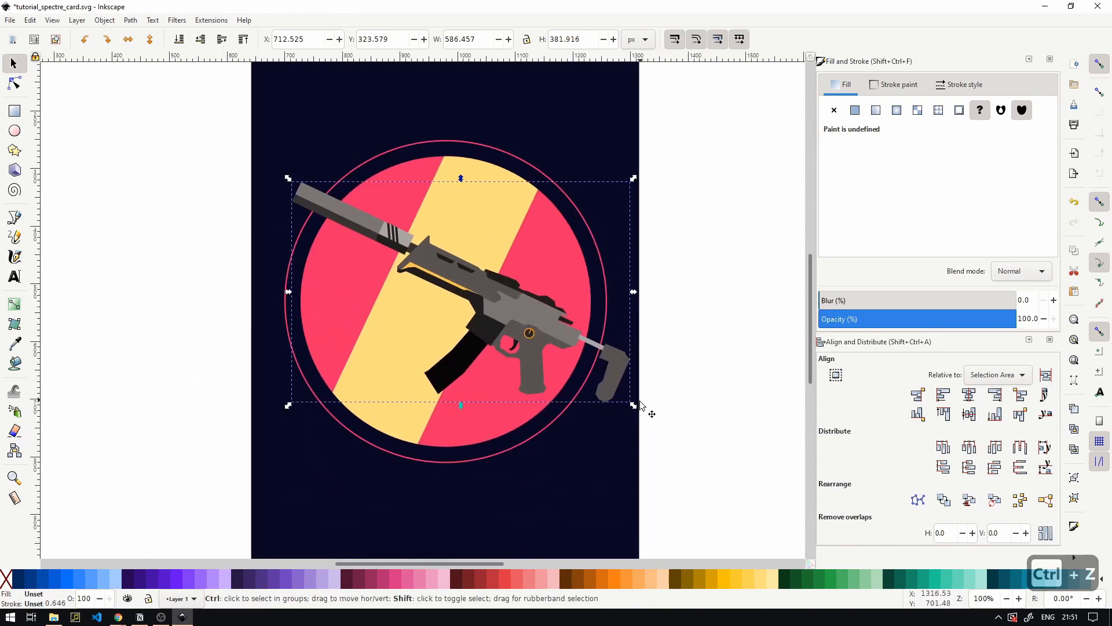
mouse_move(634, 404)
left_mouse_down()
mouse_move(586, 362)
mouse_move(626, 394)
left_mouse_up()
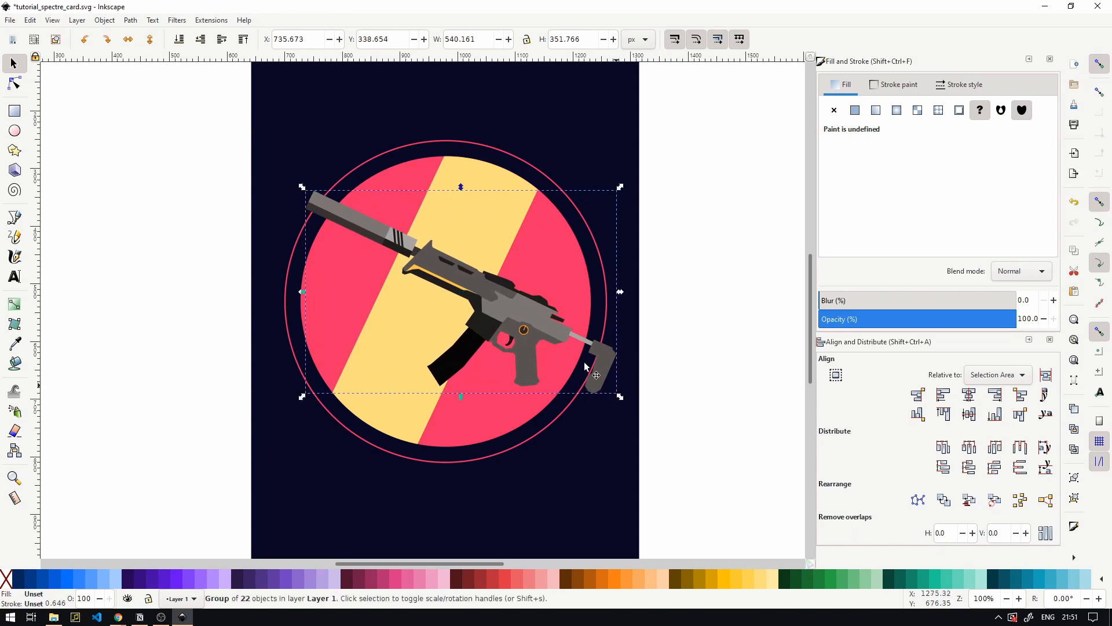
left_click_drag(308, 190, 282, 184)
- Centre the gun horizontally on the navy card rectangle
left_click(528, 129, "shift")
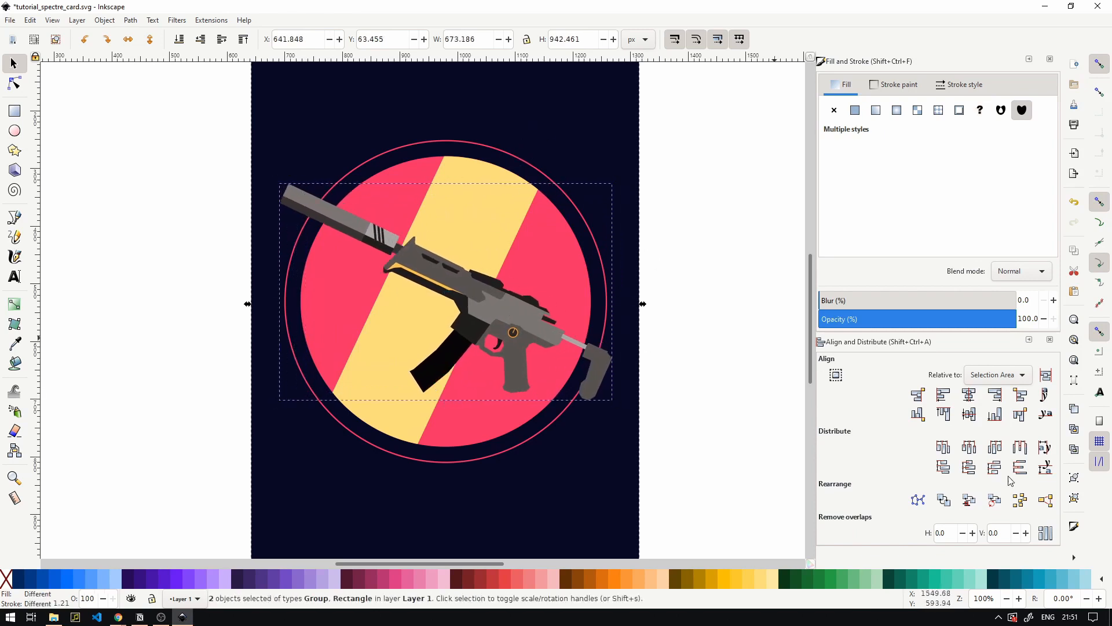
left_click(968, 394)
left_click(652, 330)
left_click(511, 331)
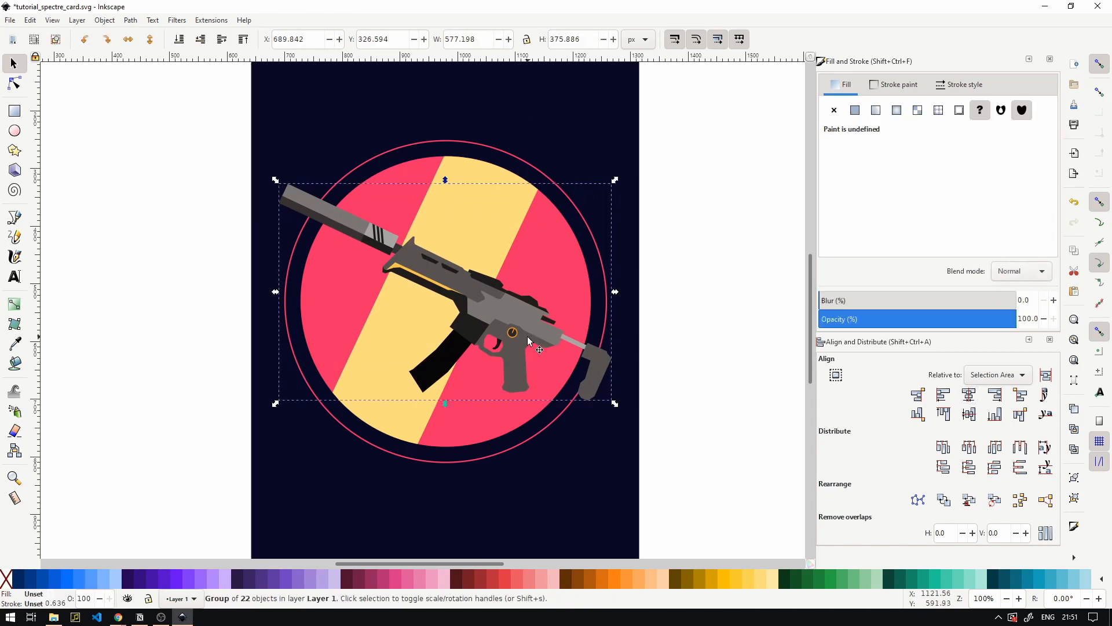
- Draw a light yellow rectangle about 2.07 × 1.81 in in the empty area beside the page
scroll(511, 331, "down", 2)
left_click_drag(507, 334, 170, 288)
left_click(14, 110)
scroll(299, 180, "up", 3)
scroll(408, 220, "right", 10)
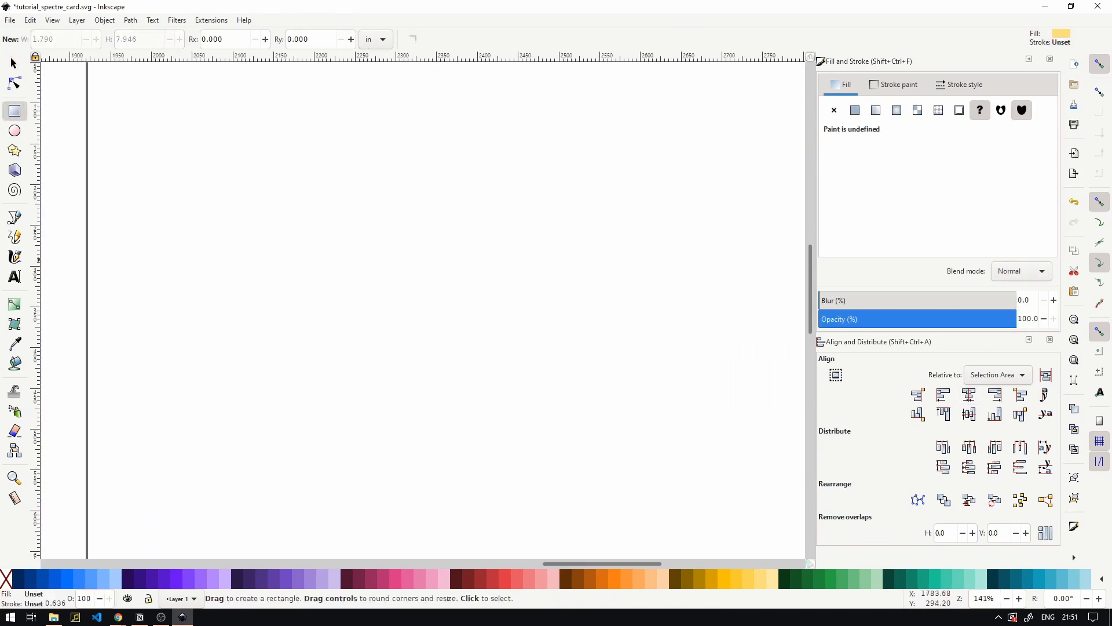
mouse_move(387, 102)
left_mouse_down()
mouse_move(454, 211)
mouse_move(576, 259)
mouse_move(549, 244)
left_mouse_up()
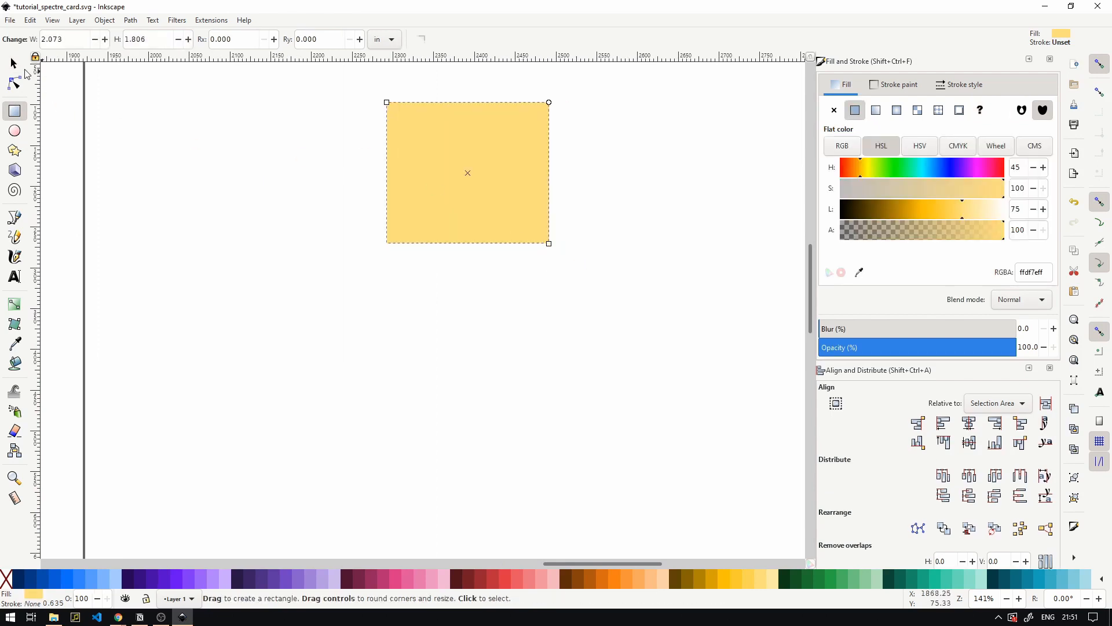
- Duplicate the yellow rectangle twice and stack the copies below it in an evenly spaced column
left_click(24, 69)
key("ctrl+d")
left_click_drag(484, 186, 490, 397)
scroll(491, 348, "down", 2)
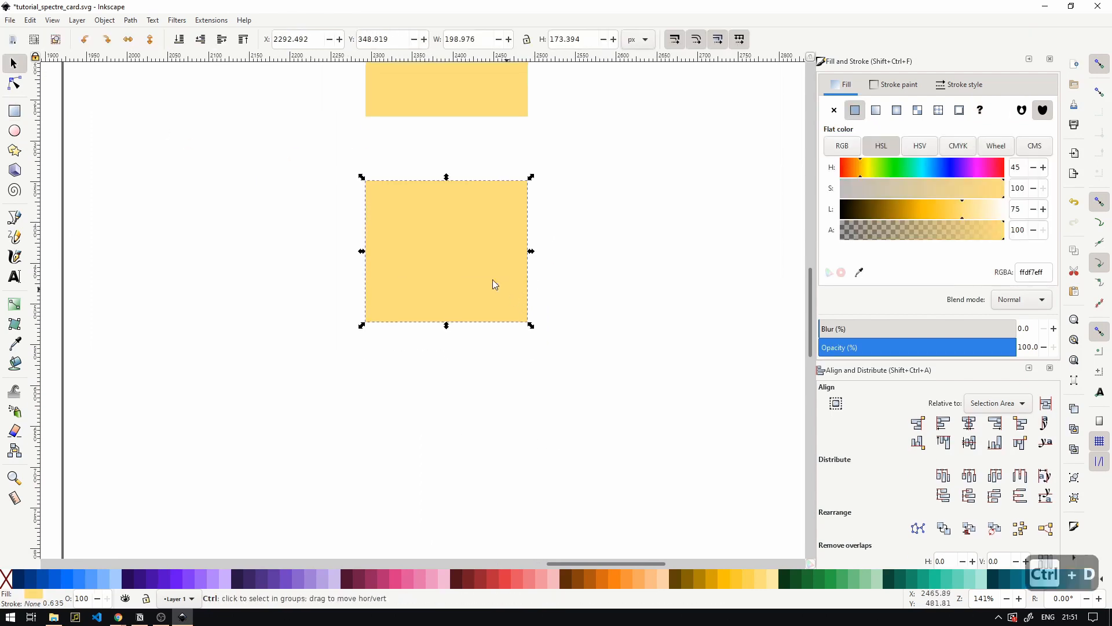
scroll(457, 347, "up", 5)
scroll(458, 347, "right", 3)
left_click_drag(422, 418, 411, 508)
key("ctrl+d")
scroll(411, 508, "down", 2)
scroll(492, 417, "down", 2)
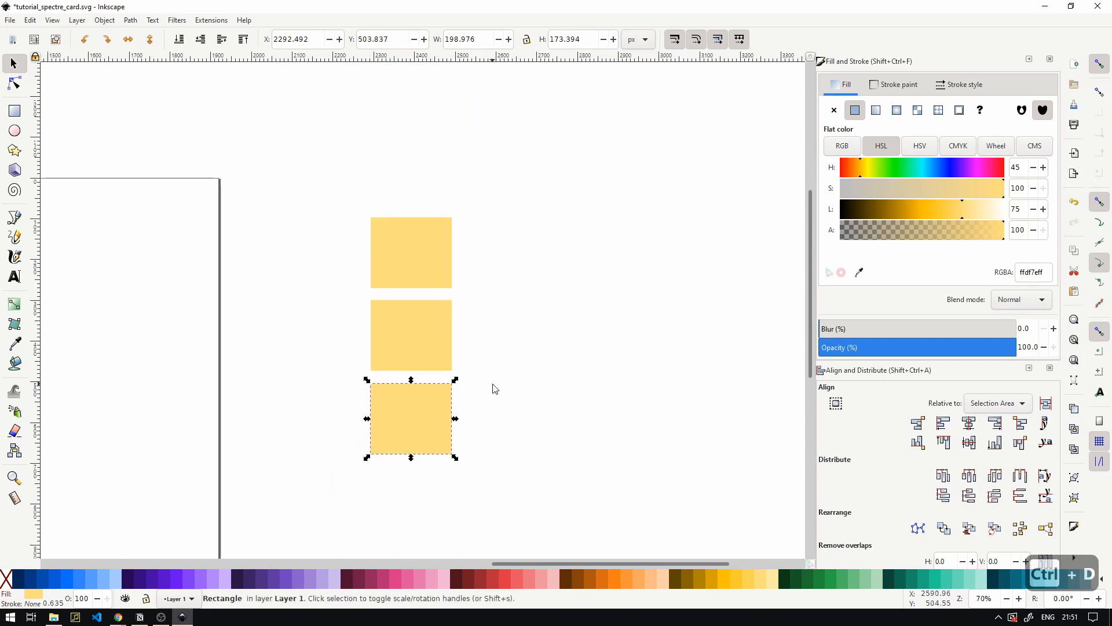
- Duplicate the lowest yellow rectangle, offset the copy up and left, and give it no fill and a flat black stroke
scroll(412, 421, "up", 2)
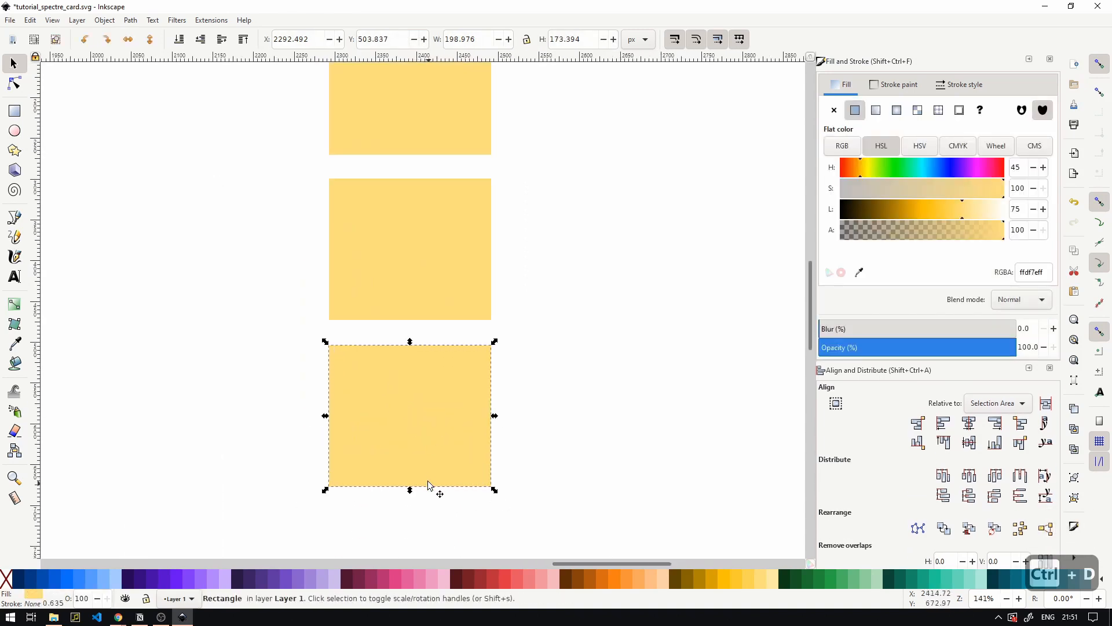
key("ctrl+d")
mouse_move(449, 456)
left_mouse_down()
mouse_move(427, 445)
mouse_move(438, 439)
left_mouse_up()
left_click(834, 110)
left_click(900, 85)
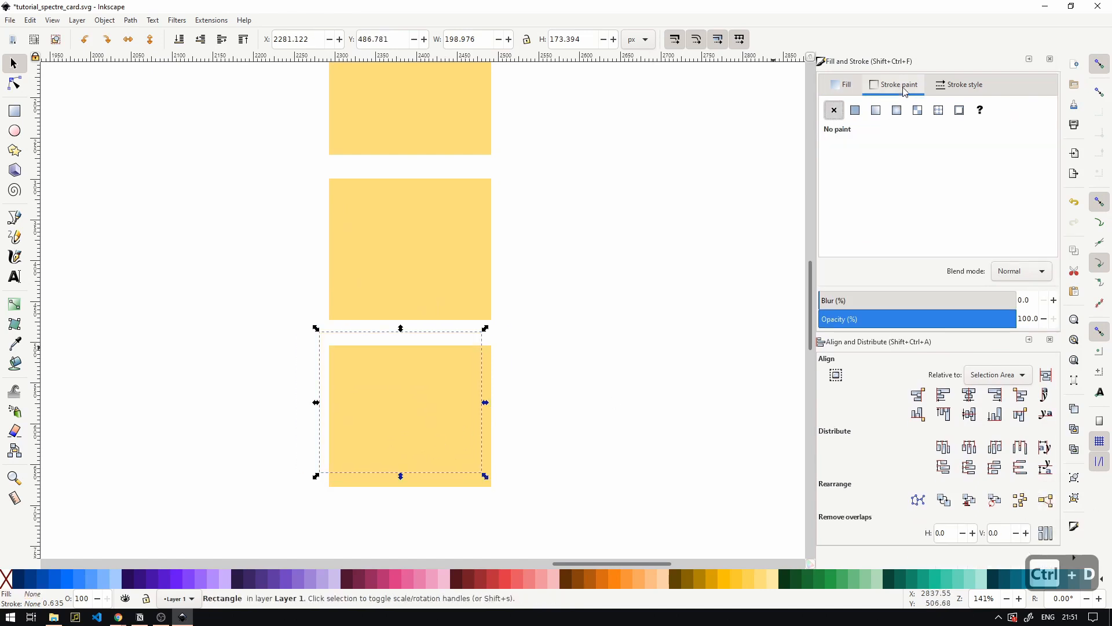
left_click(855, 110)
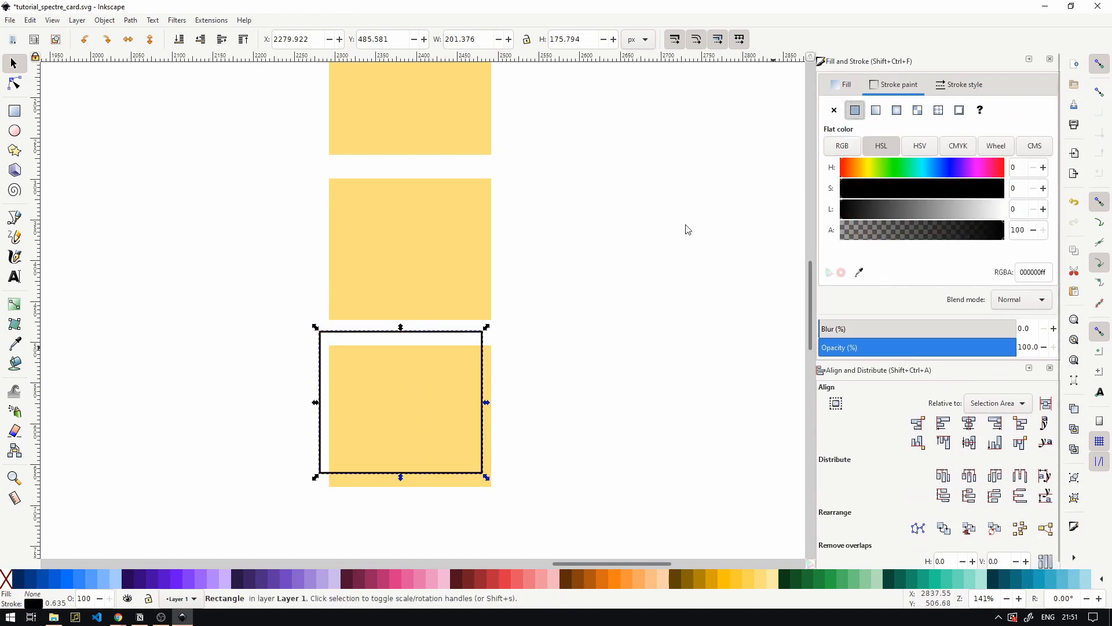
left_click(565, 399)
scroll(491, 436, "down", 2, "ctrl")
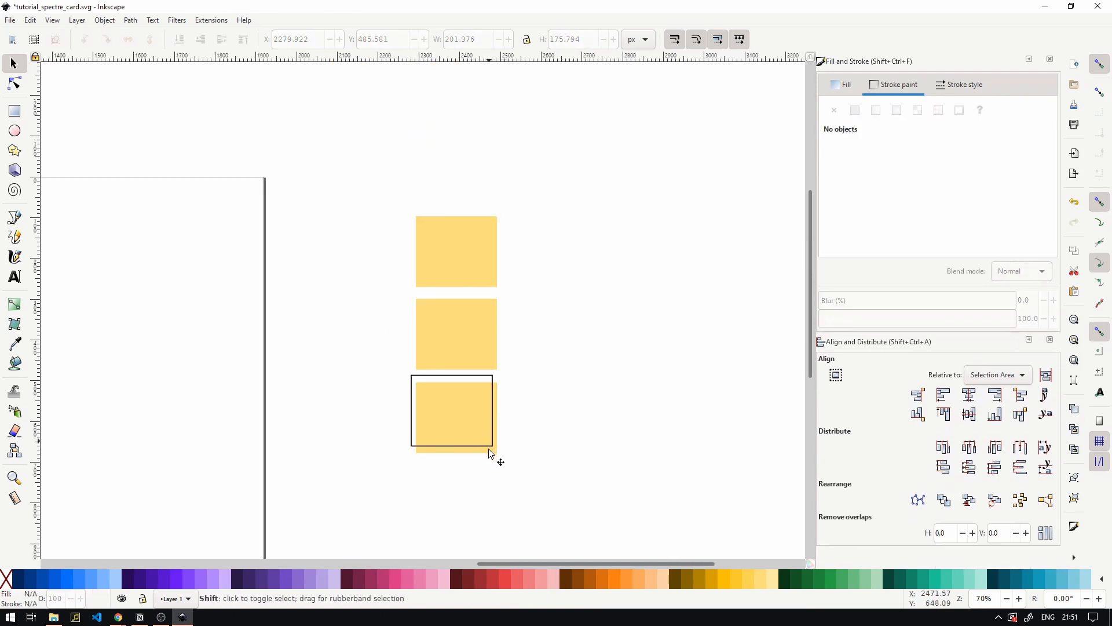
- Move the lowest yellow rectangle and its black outline together straight down by about 57 px
left_click_drag(527, 475, 359, 362)
left_click_drag(455, 418, 457, 440)
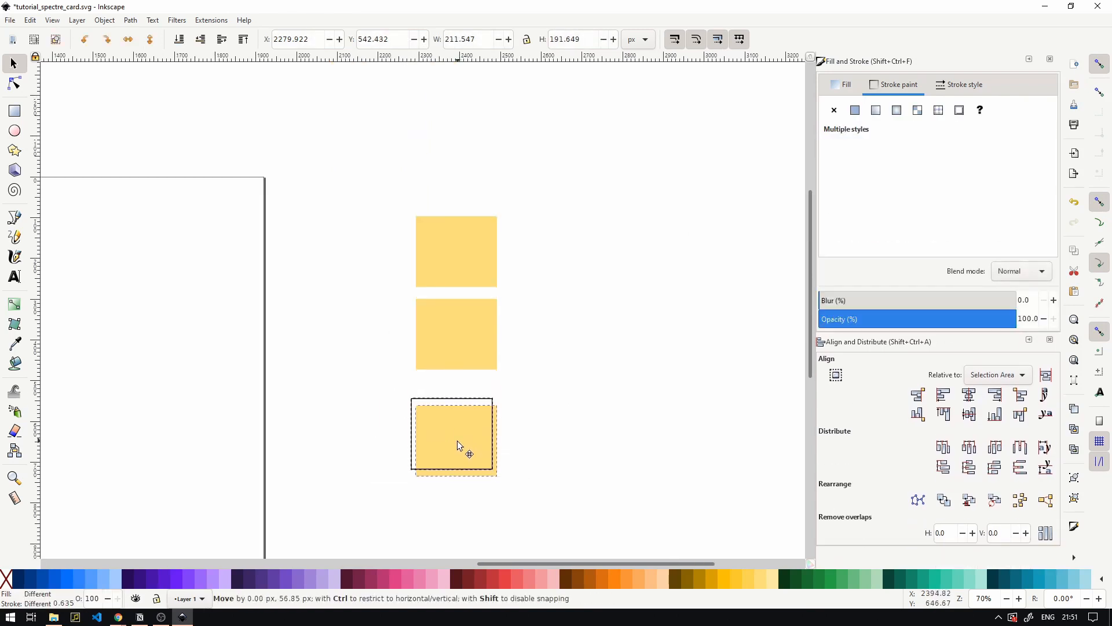
key("Escape")
- Move the middle yellow rectangle about 18 px to the left and slightly up
scroll(457, 345, "up", 1, "ctrl")
left_click(458, 345)
scroll(463, 353, "up", 1, "ctrl")
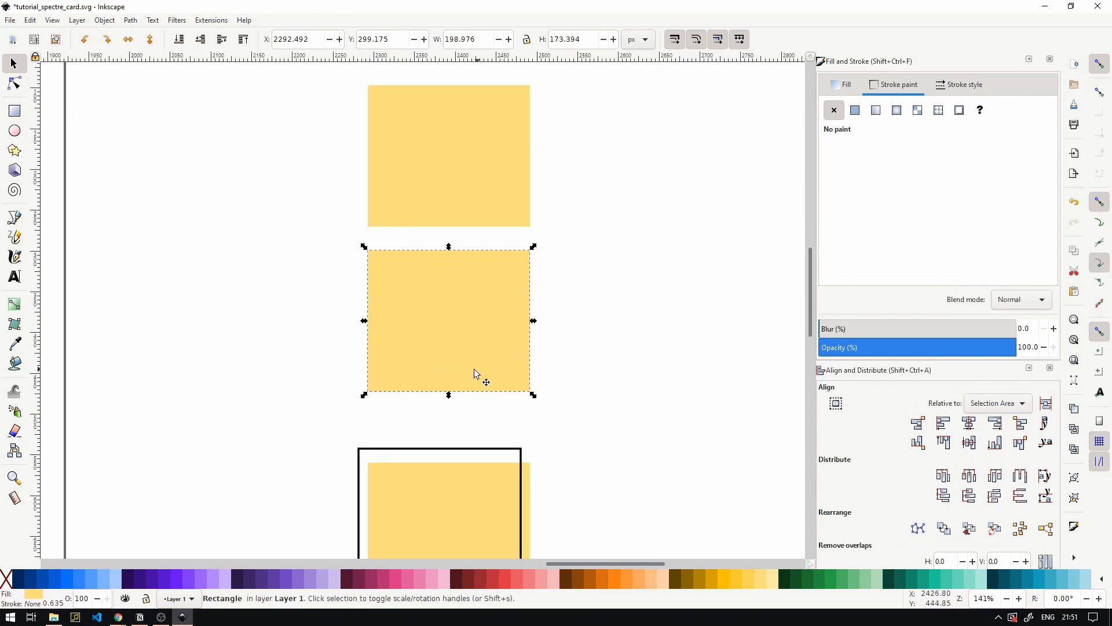
left_click_drag(474, 368, 461, 365)
- Duplicate the middle yellow rectangle, fill the copy with flat black and send it to the back
key("ctrl+d")
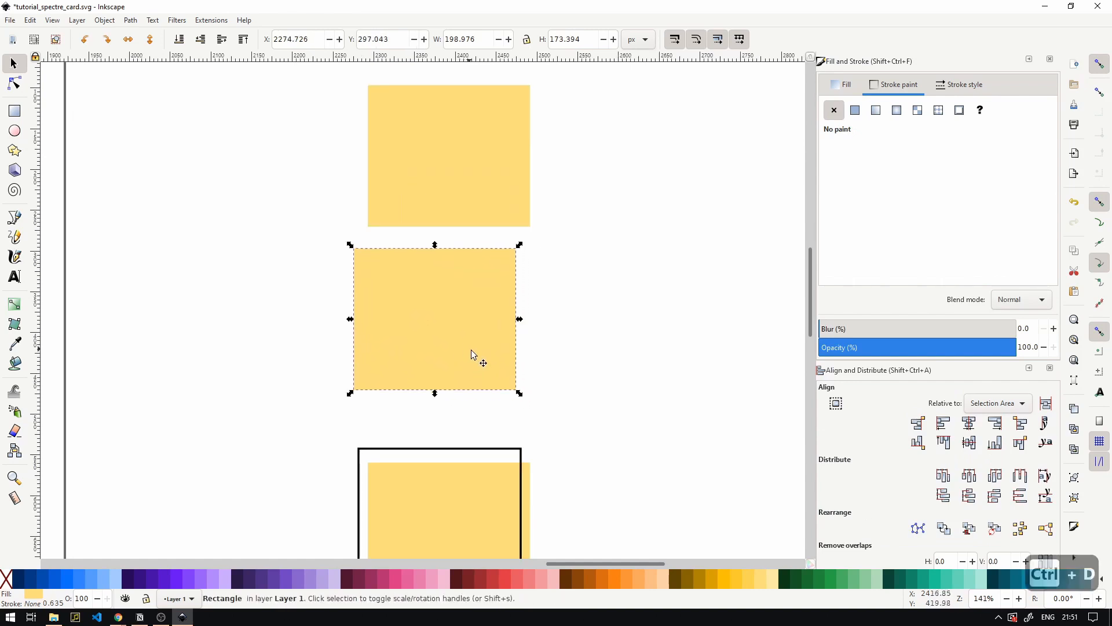
left_click(849, 88)
left_click_drag(885, 208, 696, 207)
left_click(180, 42)
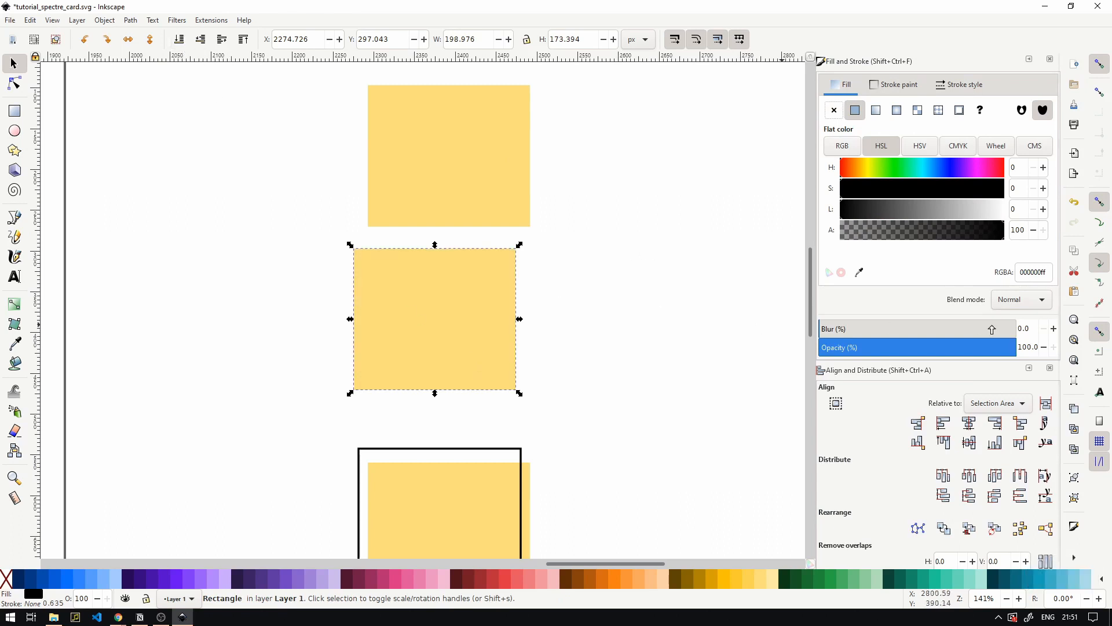
- Give the black copy 17.5% blur and 46.2% opacity, and offset it slightly down and right as a soft shadow
left_click_drag(829, 337, 854, 330)
scroll(598, 307, "up", 2, "ctrl")
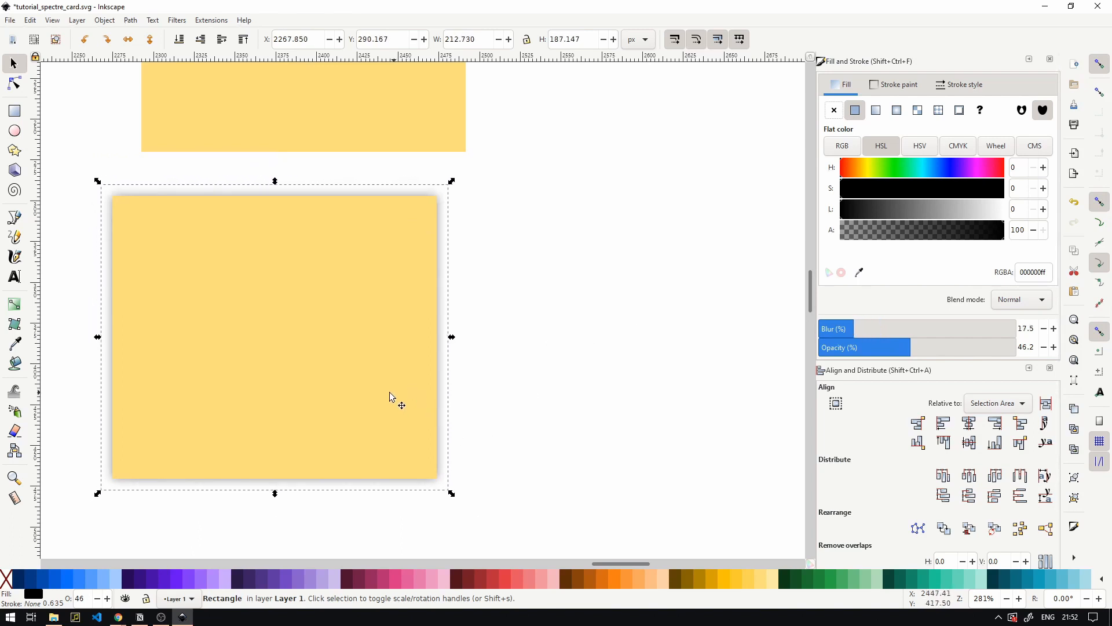
left_click_drag(279, 423, 332, 418)
left_click_drag(444, 430, 415, 440)
left_click(592, 391)
- Move the top yellow rectangle slightly up and left, away from the middle one
scroll(592, 392, "down", 2)
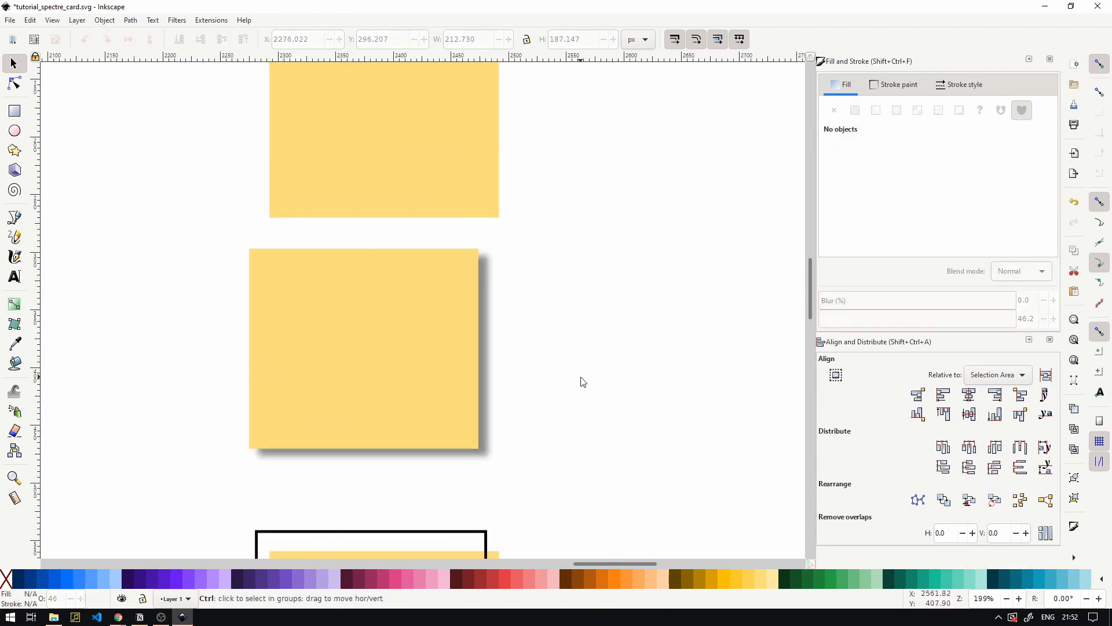
scroll(521, 359, "up", 1)
mouse_move(478, 328)
left_mouse_down()
mouse_move(450, 316)
mouse_move(464, 328)
left_mouse_up()
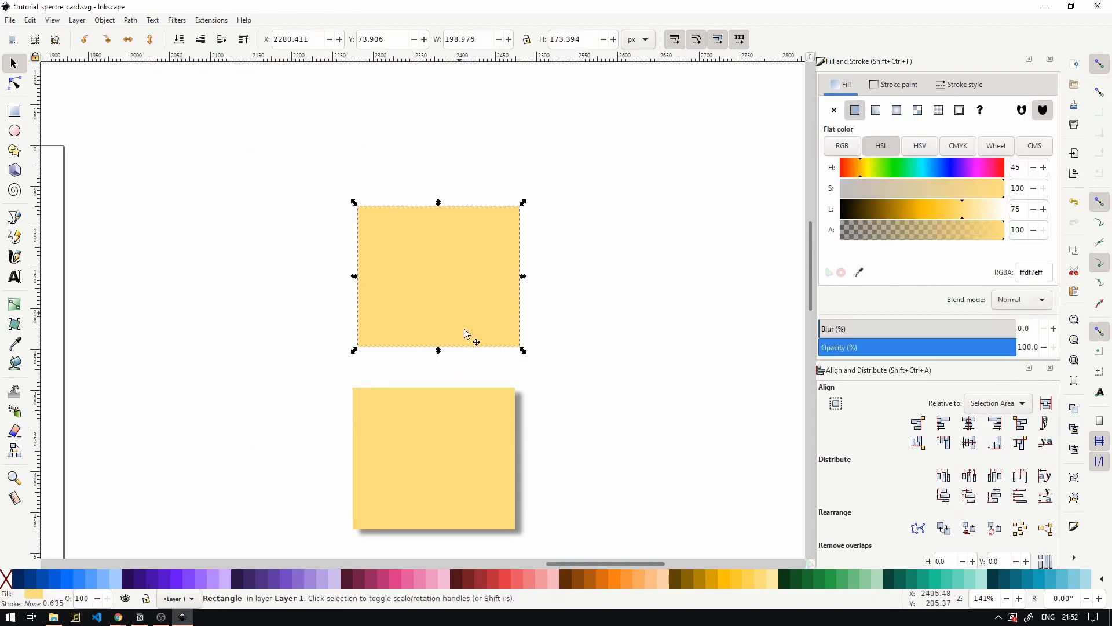
left_click(531, 459)
left_click(522, 454)
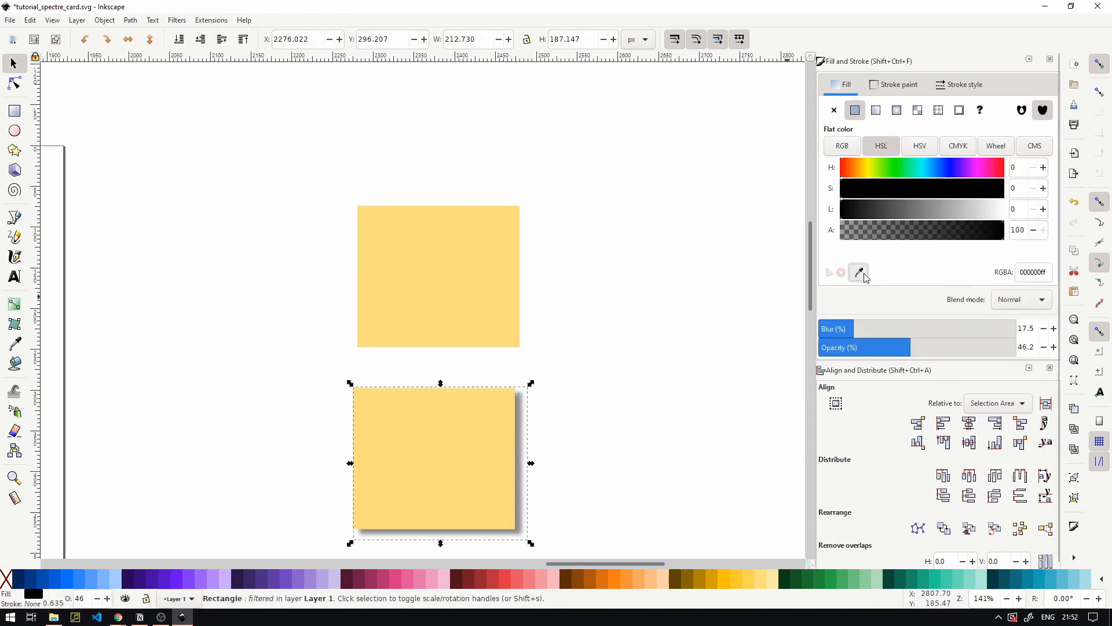
key("d")
left_click(398, 507)
key("s")
scroll(514, 529, "up", 3)
left_click_drag(560, 510, 537, 325)
key("ctrl+z")
left_click_drag(440, 279, 479, 482)
scroll(464, 388, "down", 2)
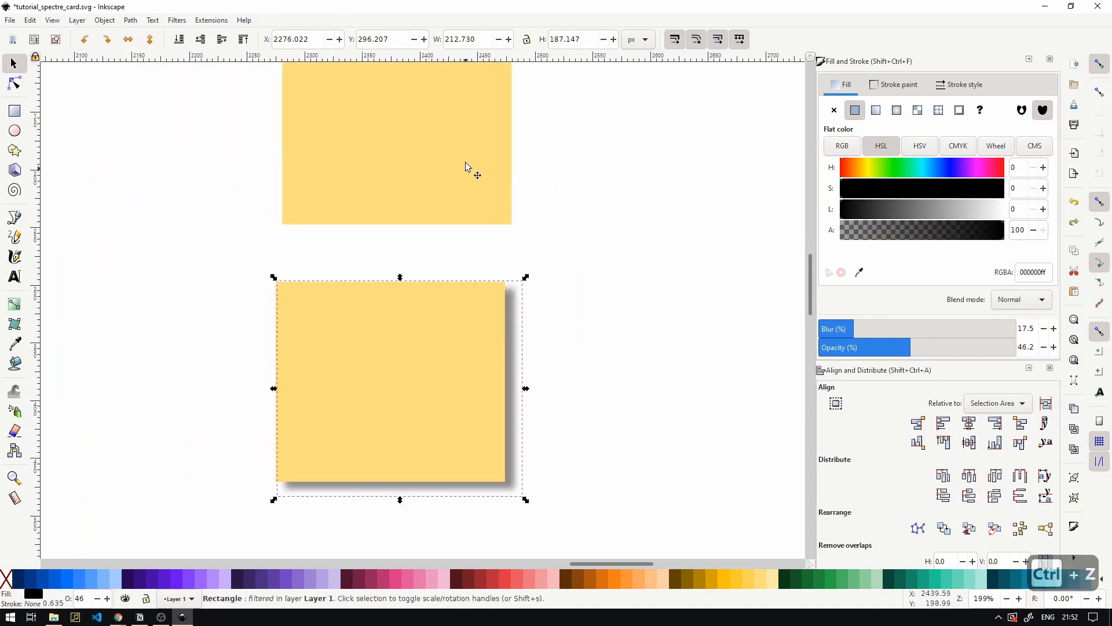
- Nudge the top yellow rectangle about 13 px further up and slightly right
scroll(467, 169, "up", 5)
left_click(400, 261)
left_click_drag(404, 241, 398, 209)
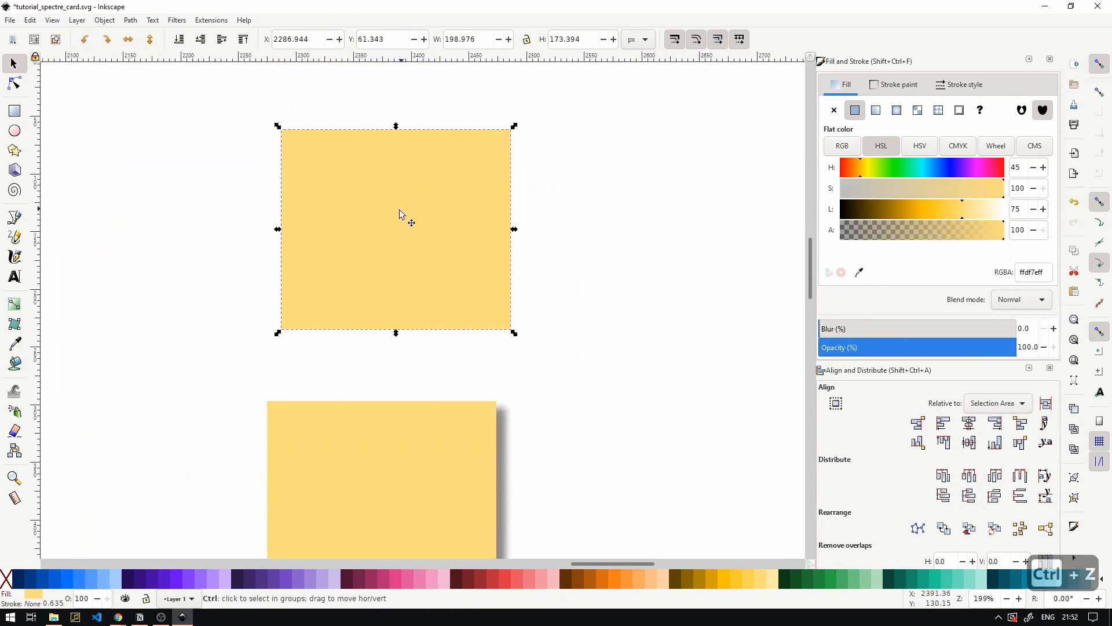
scroll(398, 210, "up", 1)
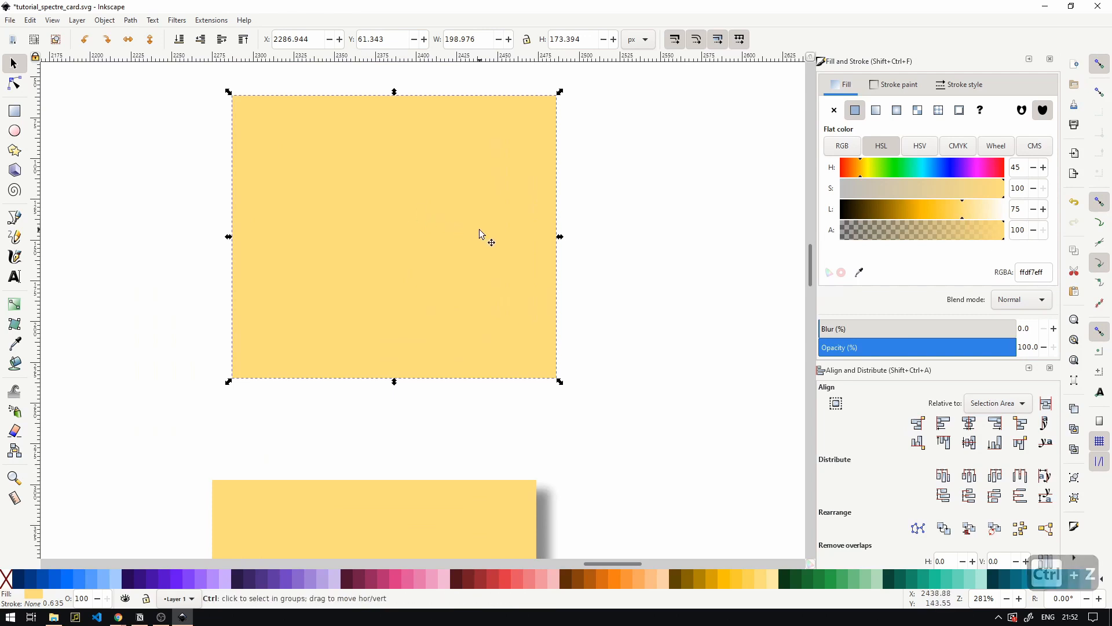
- Duplicate the top yellow rectangle, fill the copy black at 24.3% opacity and send it to the back
key("ctrl+d")
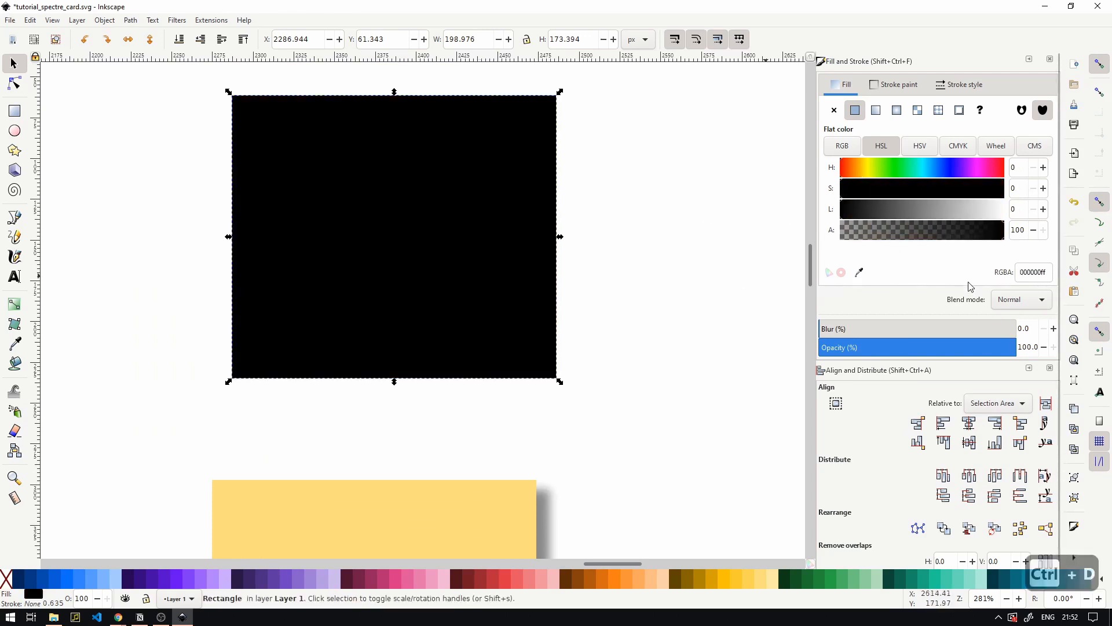
left_click_drag(961, 348, 861, 346)
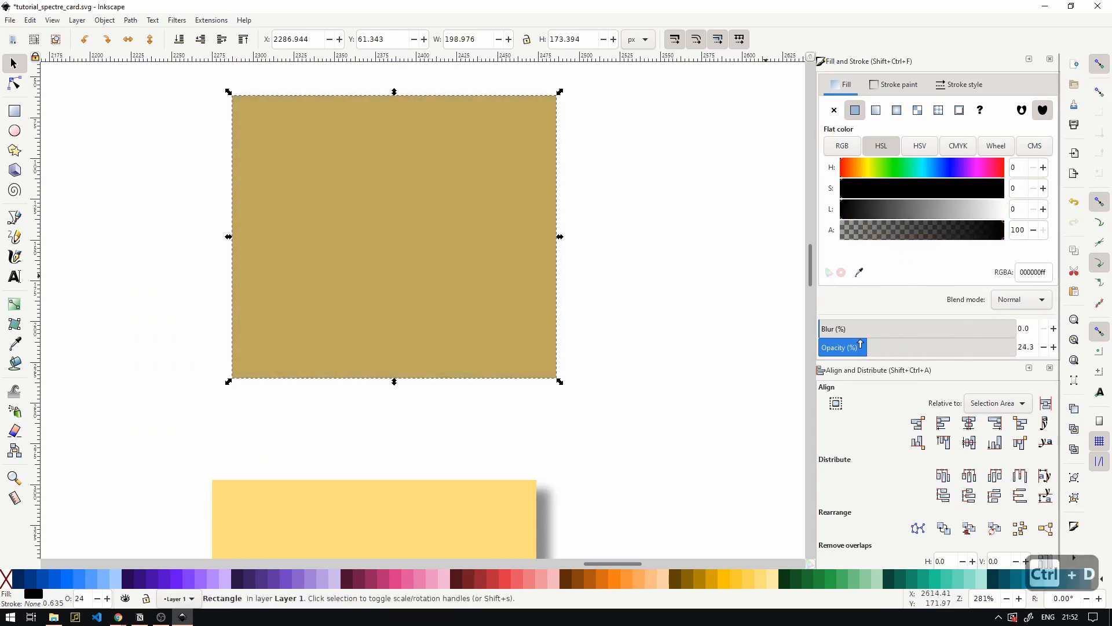
left_click(179, 39)
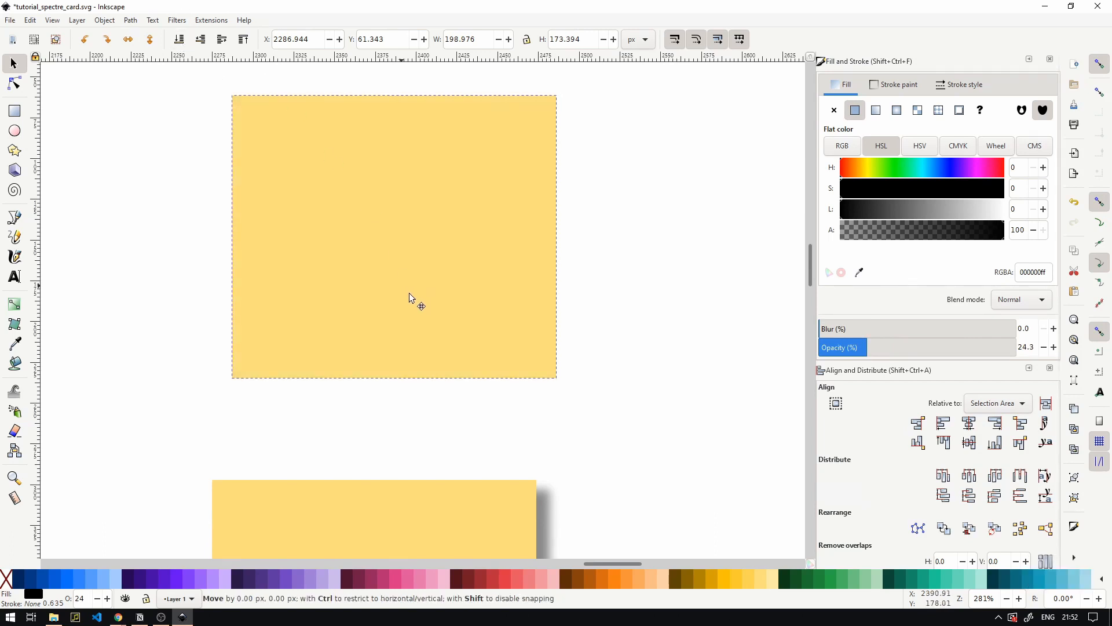
- Offset the top rectangle's transparent black copy about 4 px down and right as a hard shadow
left_click_drag(409, 293, 408, 290)
left_click(634, 278)
scroll(634, 279, "down", 2, "ctrl")
scroll(632, 280, "down", 1, "ctrl")
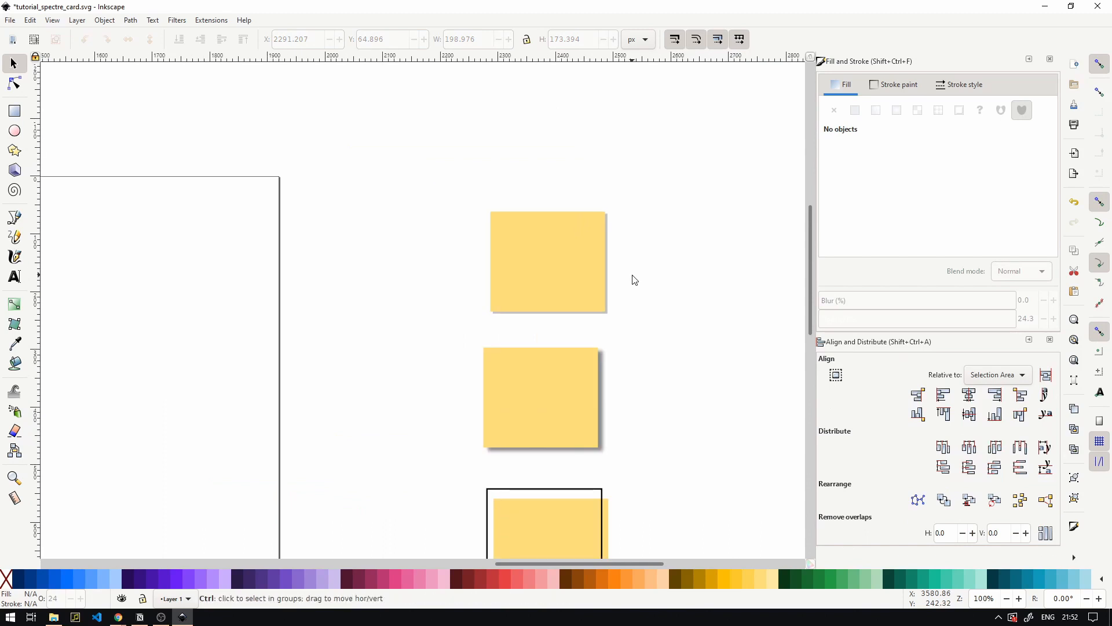
- Move the top rectangle with its shadow and the lowest rectangle with its outline closer to the middle rectangle
scroll(608, 290, "down", 2)
left_click_drag(412, 141, 628, 279)
left_click_drag(531, 215, 512, 234)
left_click_drag(590, 542, 380, 405)
left_click_drag(528, 477, 527, 458)
left_click(624, 434)
- Try placing the black outline behind the lowest yellow rectangle, offset down and right, and shift both shapes up
left_click(558, 455)
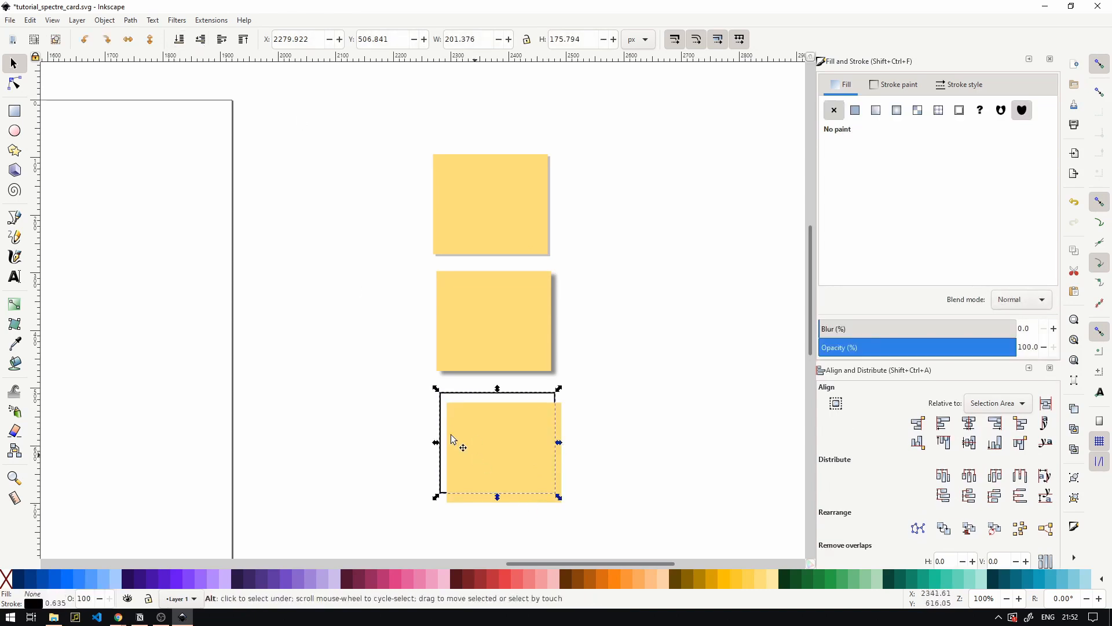
mouse_move(447, 444)
left_mouse_down()
mouse_move(463, 460)
mouse_move(453, 448)
left_mouse_up()
left_click(509, 479, "shift")
left_click_drag(509, 480, 502, 467)
left_click(618, 453)
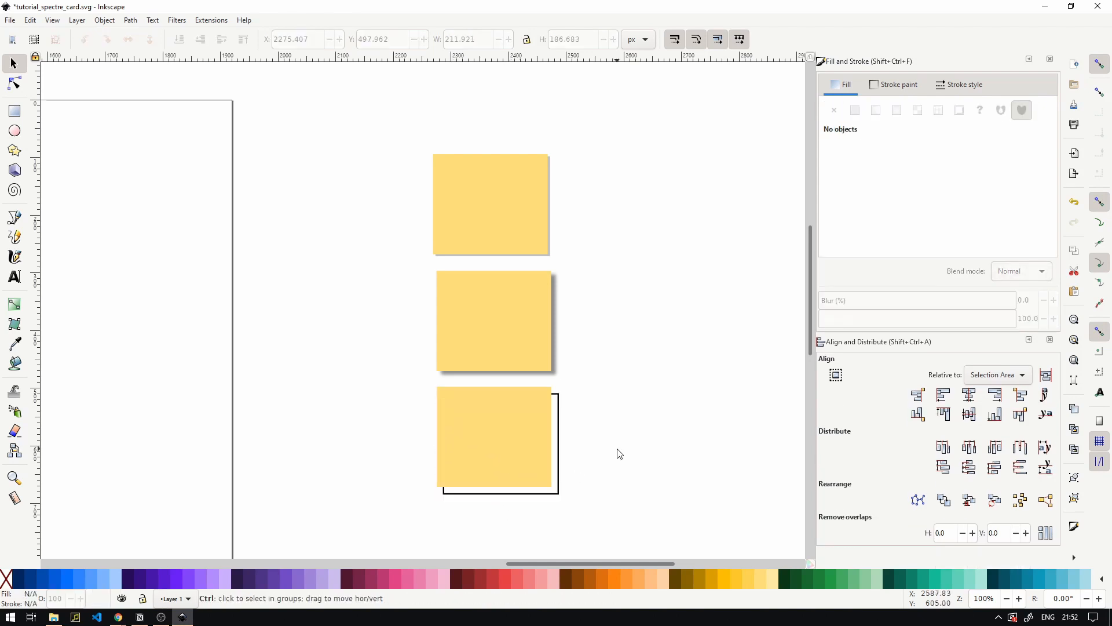
- Undo the latest changes to the lowest yellow rectangle and its outline
scroll(613, 443, "down", 1)
key("ctrl+z")
key("ctrl+z")
key("ctrl+z")
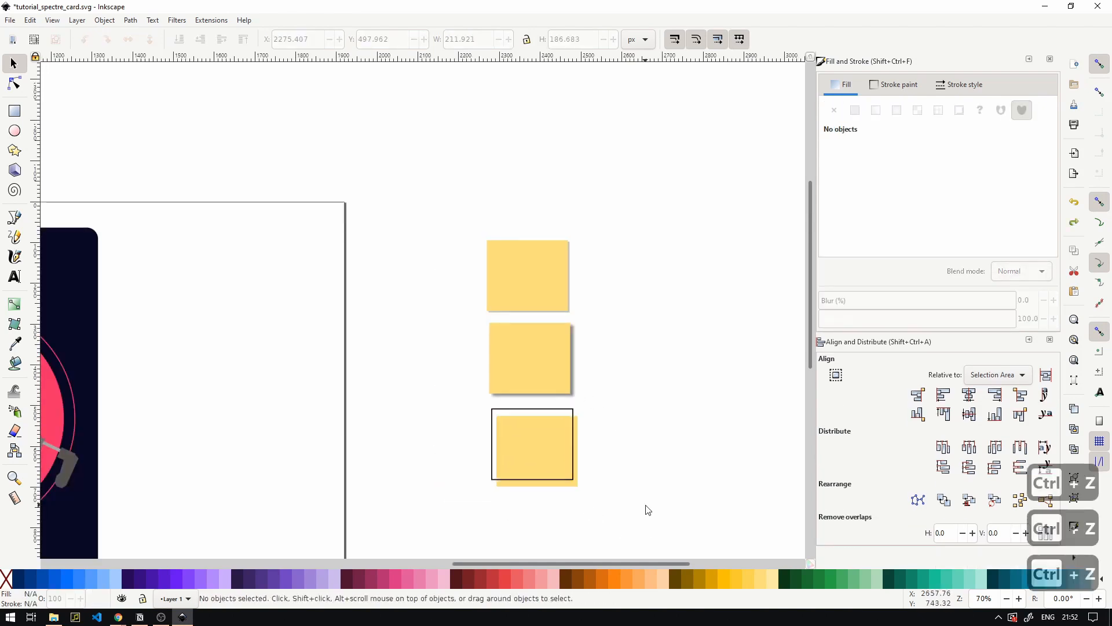
- Duplicate the gun group on the card, move the copy straight down by about 118 px and save the file
scroll(607, 396, "down", 1)
left_click_drag(179, 411, 528, 299)
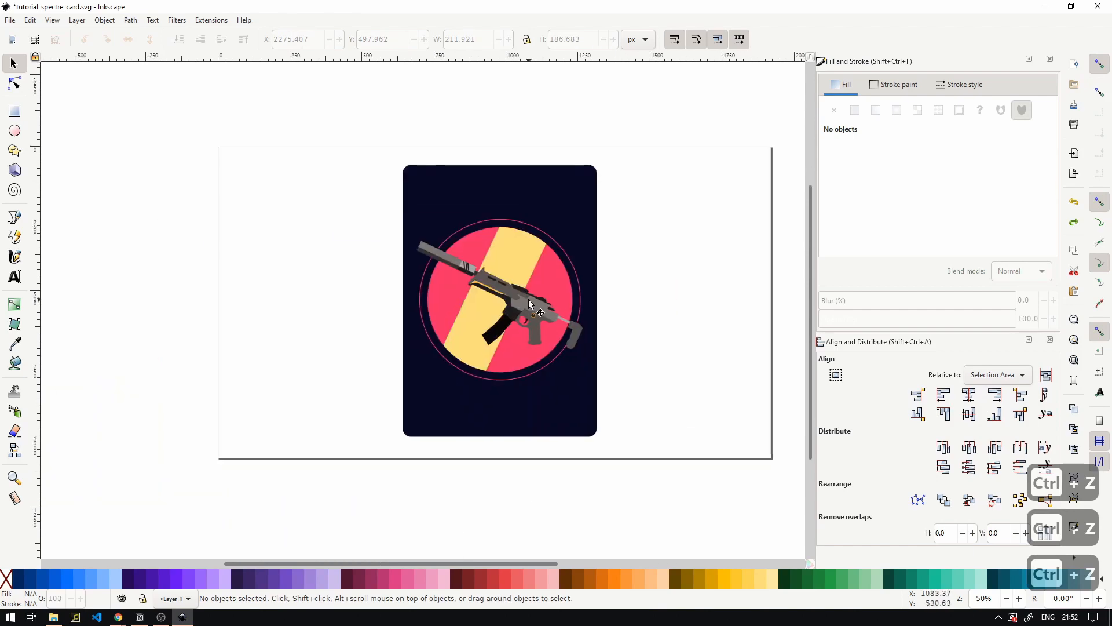
scroll(514, 313, "up", 3)
left_click(516, 275)
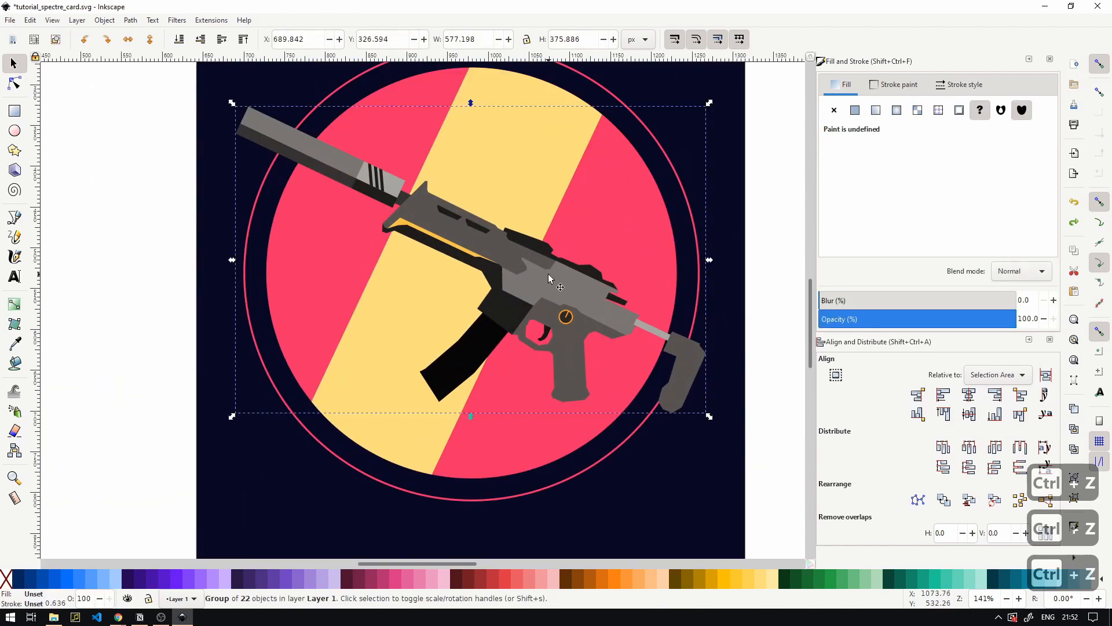
key("ctrl+d")
left_click_drag(548, 274, 482, 398)
scroll(724, 359, "down", 3)
key("ctrl+s")
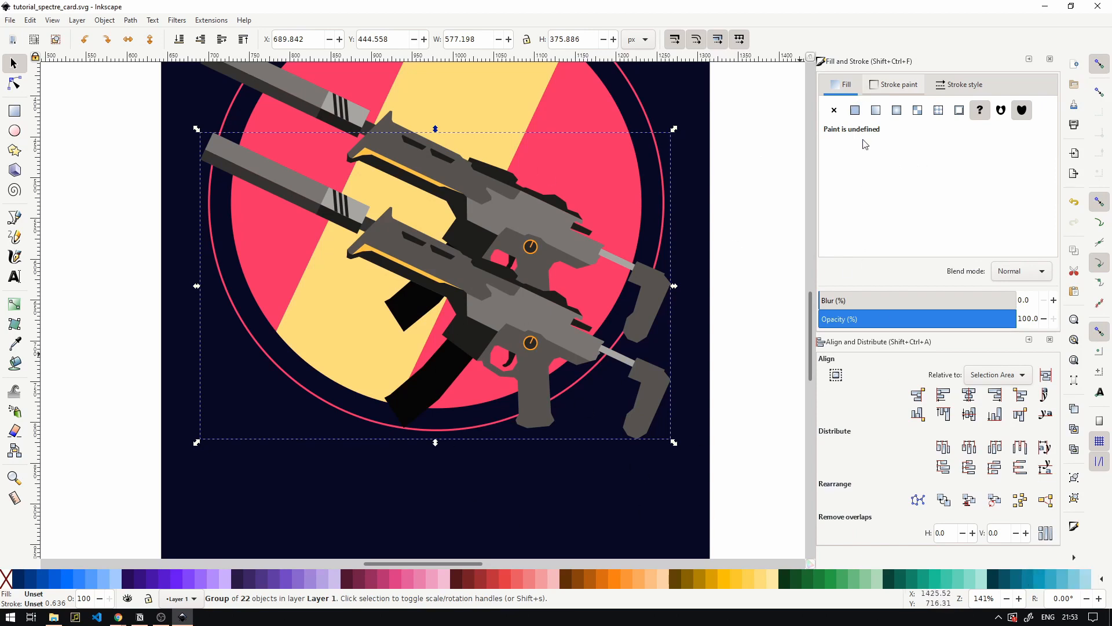
- Fill the duplicated gun with near-black flat color 121009ff and lower its opacity to 29.5%
left_click(854, 115)
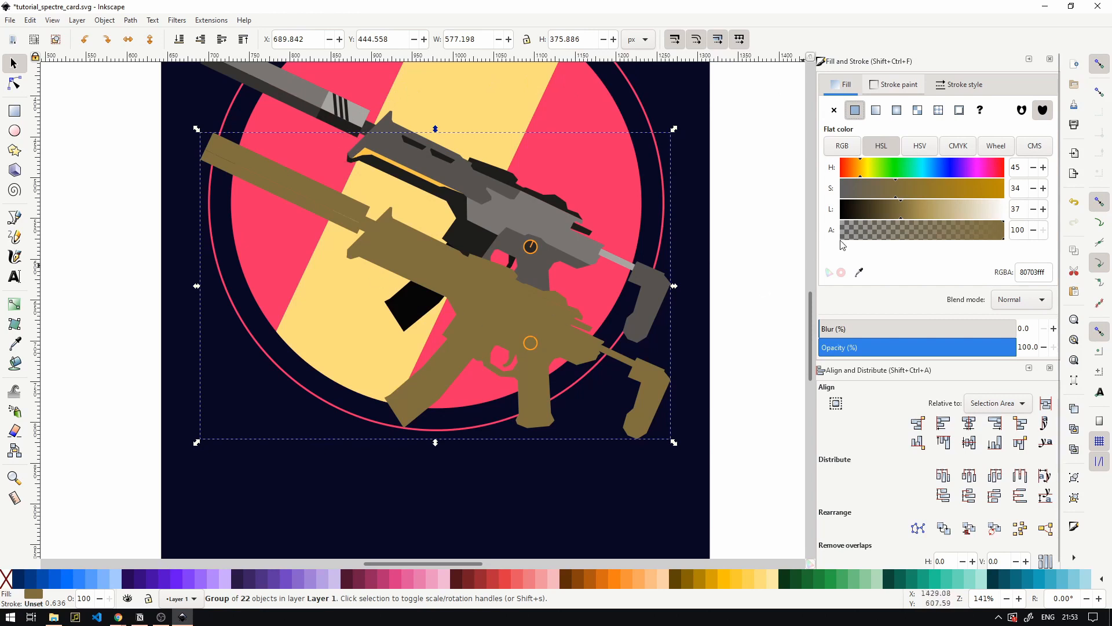
left_click_drag(931, 212, 840, 210)
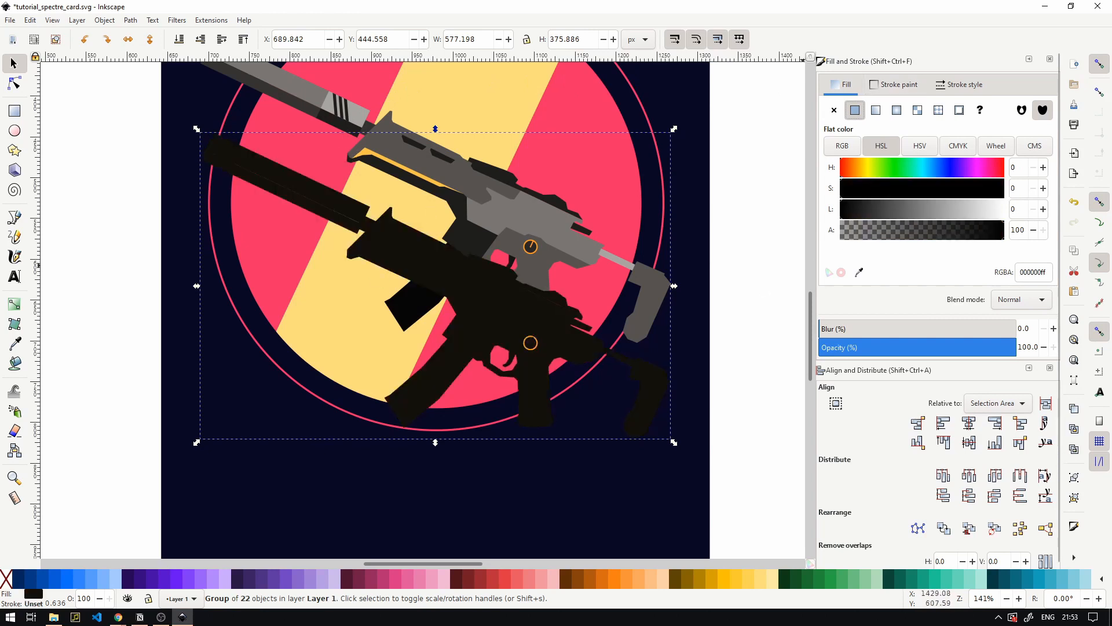
mouse_move(867, 355)
left_mouse_down()
mouse_move(844, 348)
mouse_move(885, 347)
left_mouse_up()
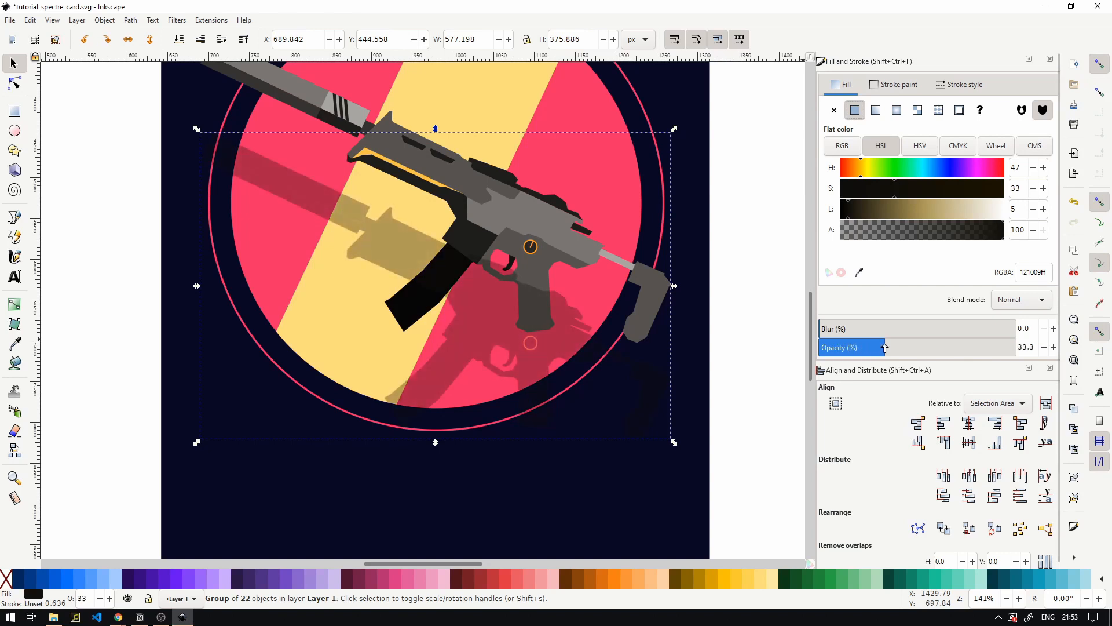
- Restack the gun's shadow above the striped circle but behind the gun, and shift it to the right
left_click(182, 41)
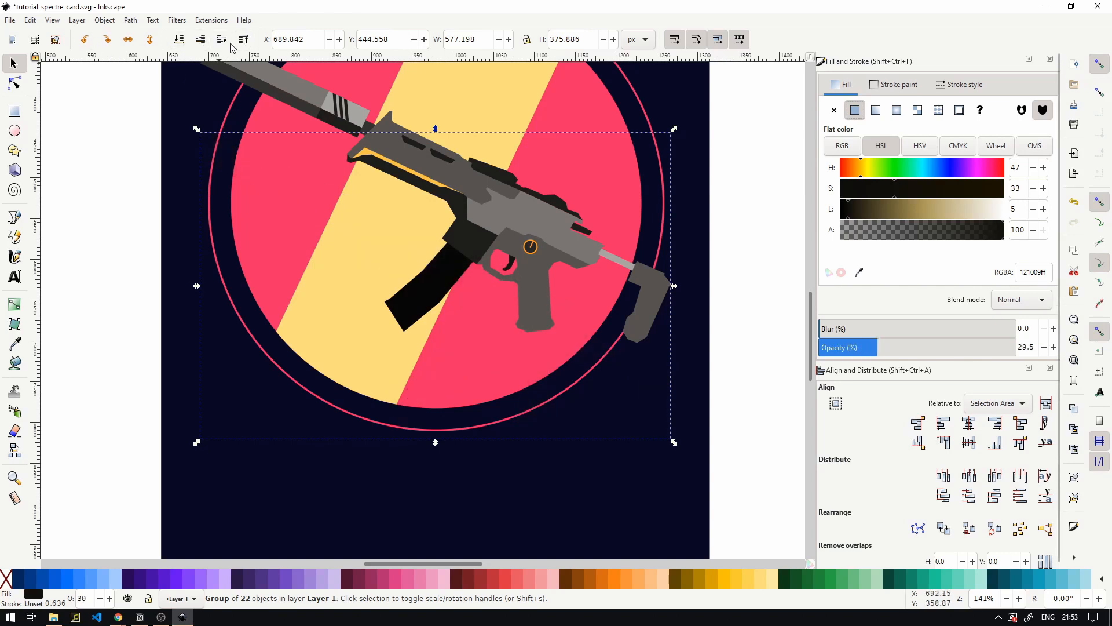
left_click(226, 42)
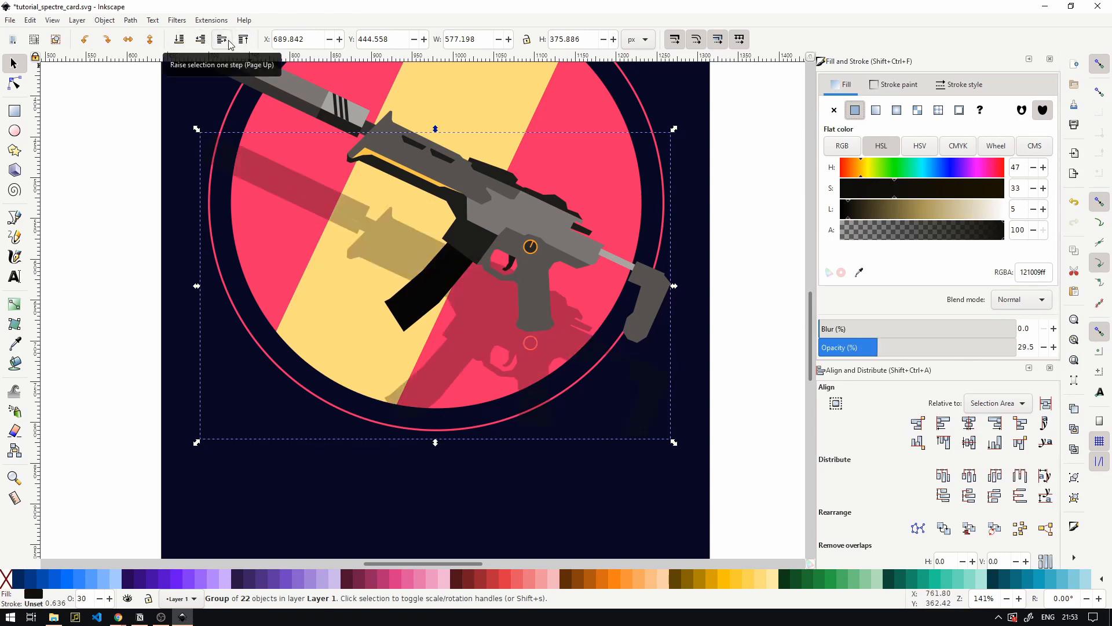
left_click_drag(504, 326, 561, 330)
- Delete the small orange-stroked circle inside the gun's shadow group
scroll(586, 336, "up", 3)
left_click(595, 324)
left_click(595, 324)
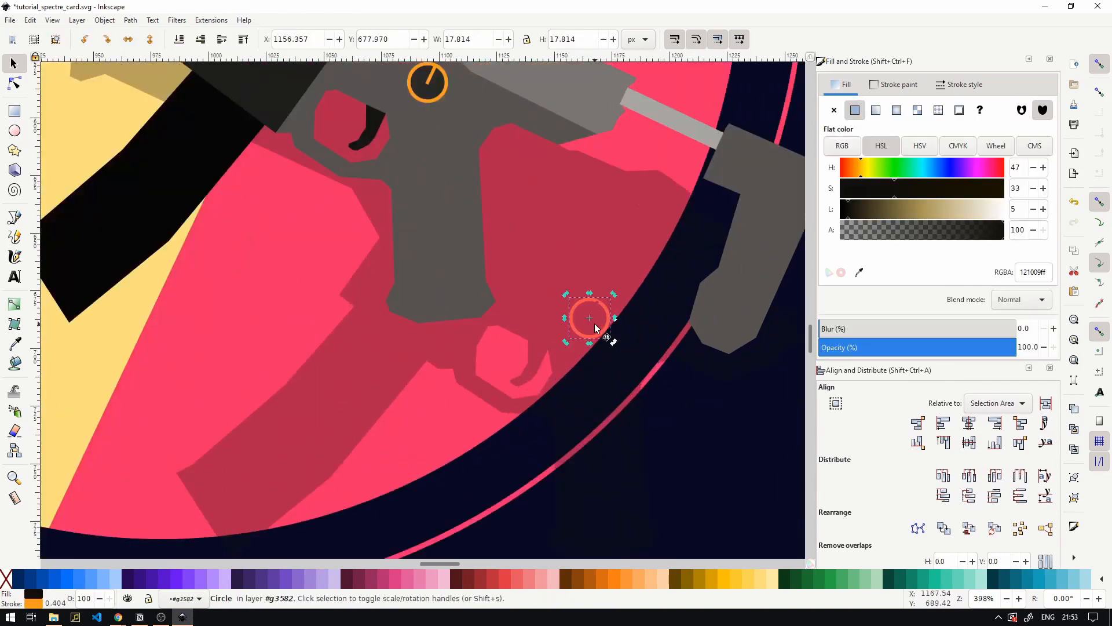
key("Delete")
left_click(543, 289)
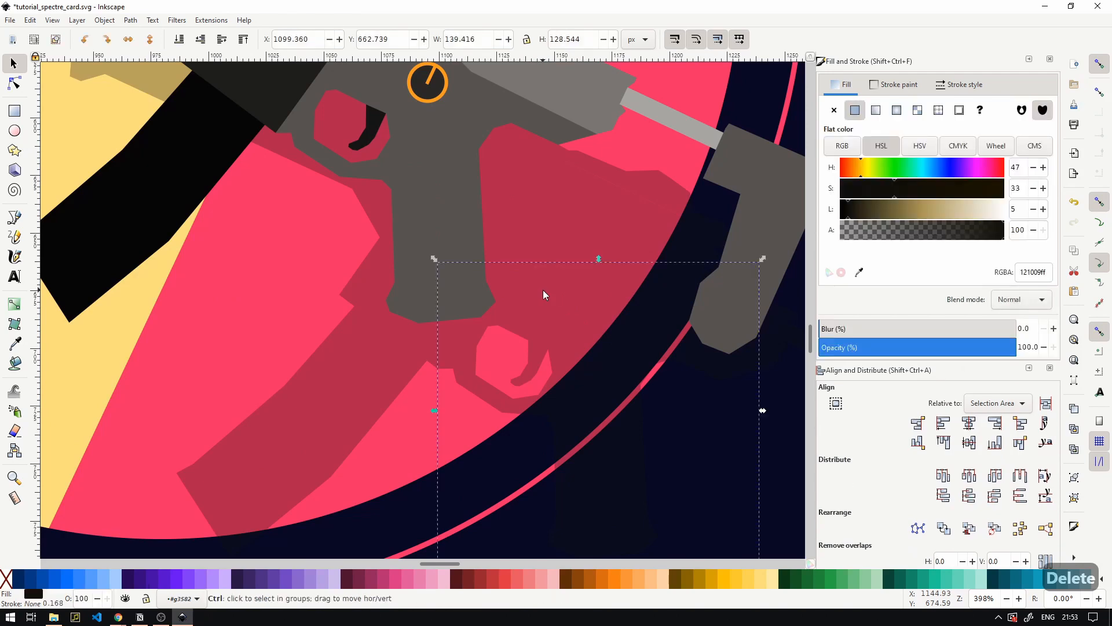
key("5")
left_click(720, 348)
left_click_drag(439, 219, 443, 221)
key("ctrl+z")
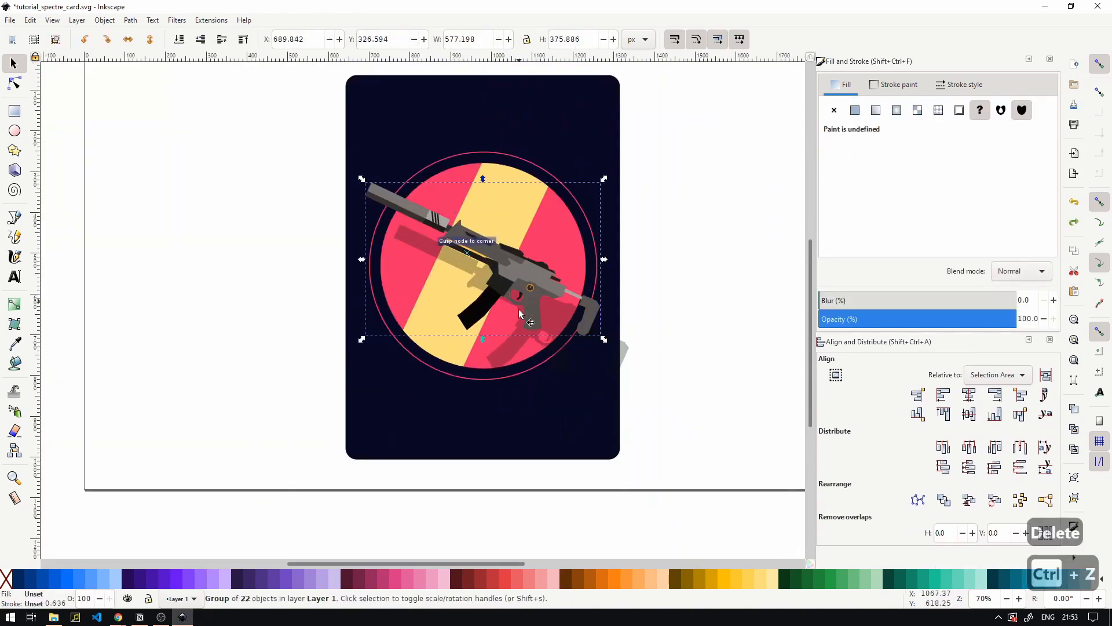
- Turn off snapping for other points and place the shadow about 15 px right and 23 px below the gun
left_click_drag(513, 347, 543, 337)
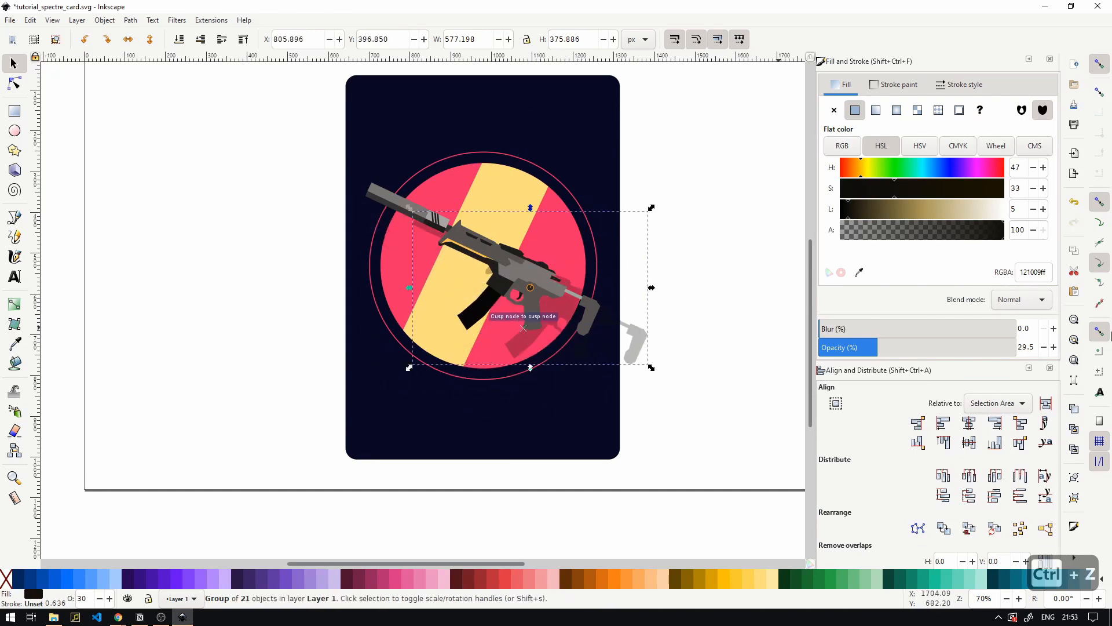
left_click(1099, 331)
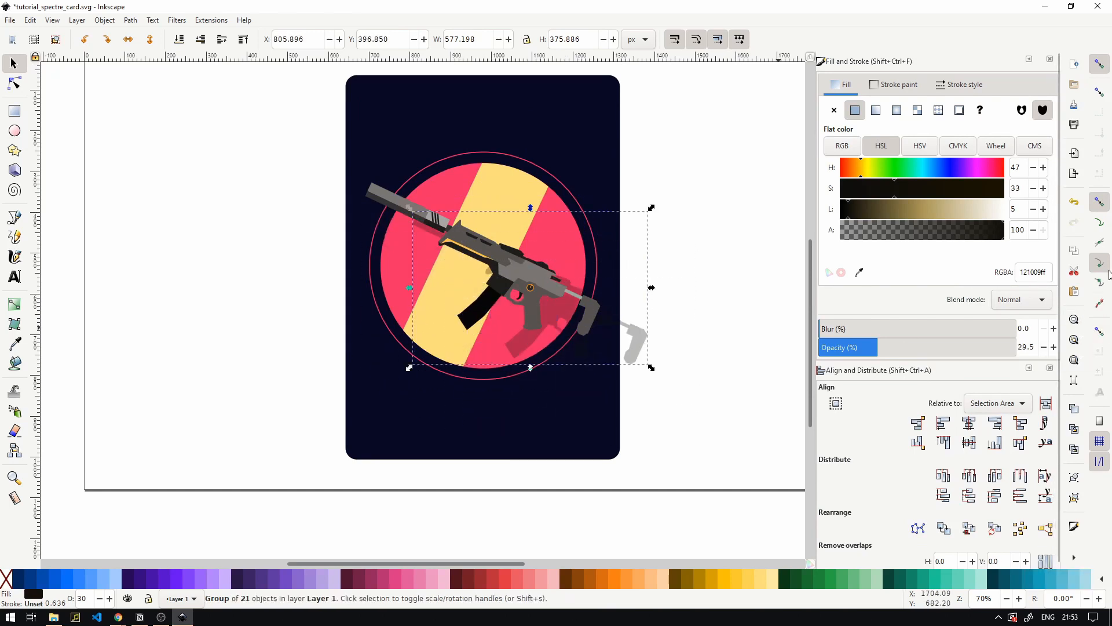
scroll(557, 311, "up", 2)
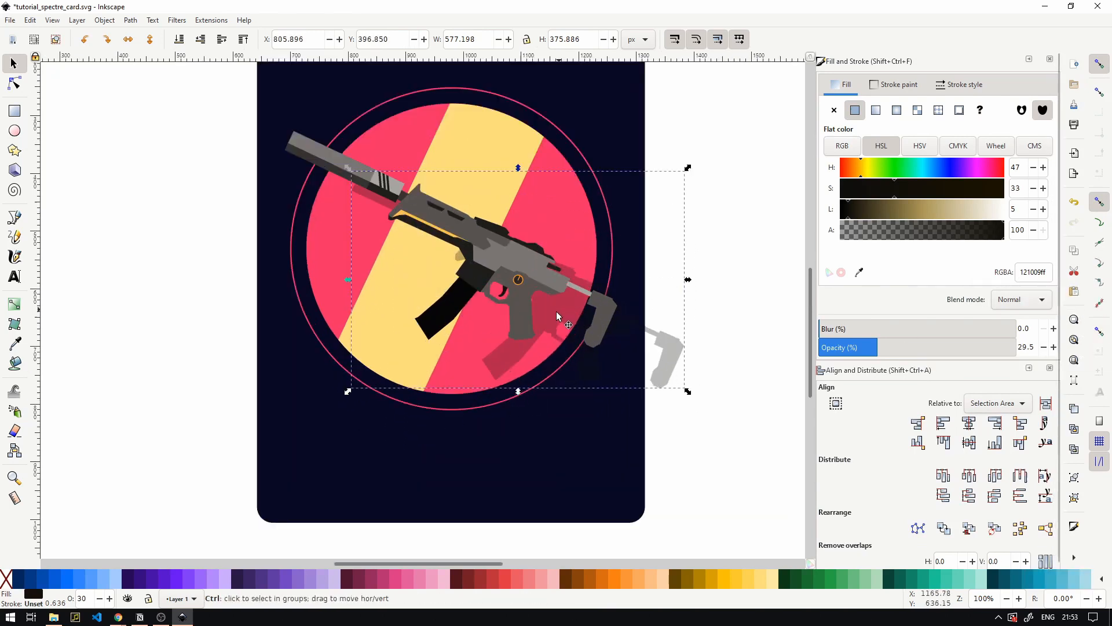
left_click_drag(541, 326, 468, 286)
key("5")
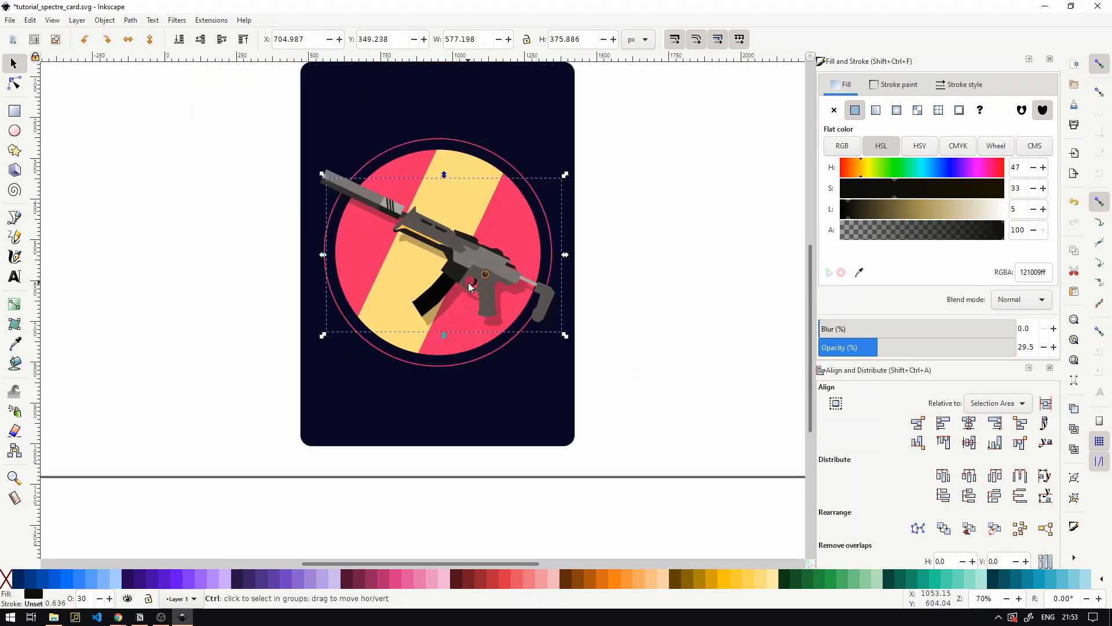
left_click(597, 253)
scroll(499, 262, "down", 1)
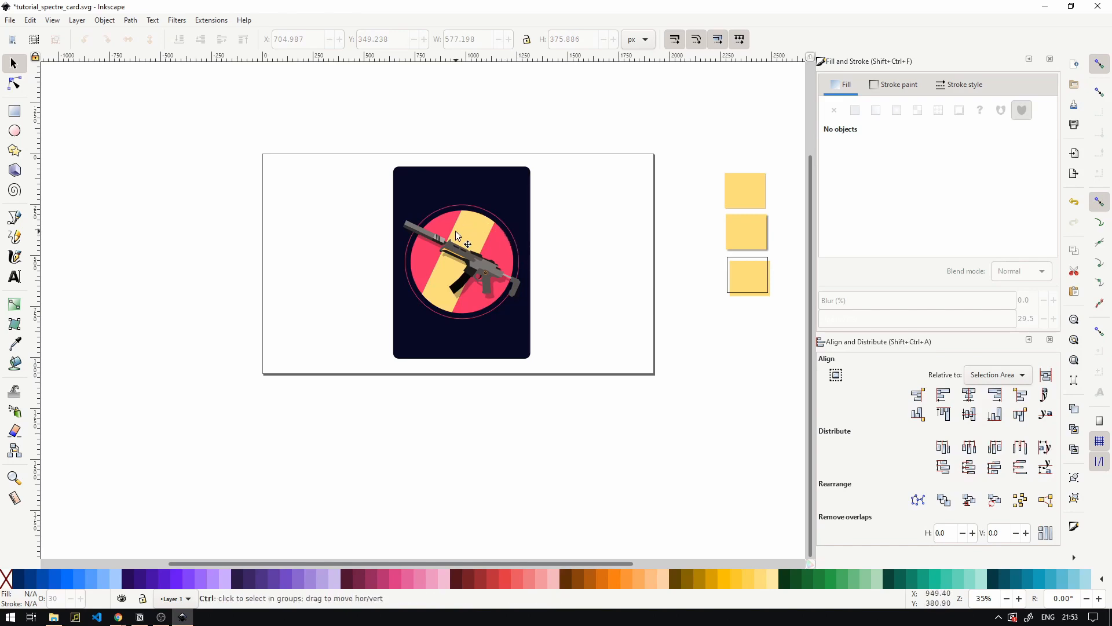
scroll(441, 238, "up", 7)
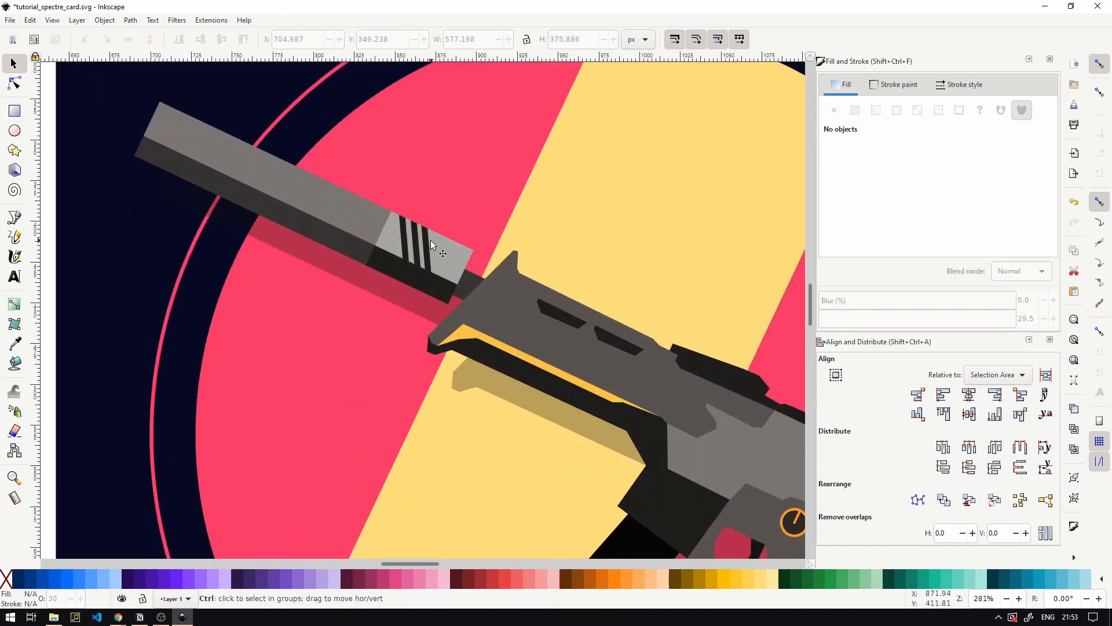
scroll(430, 240, "down", 4)
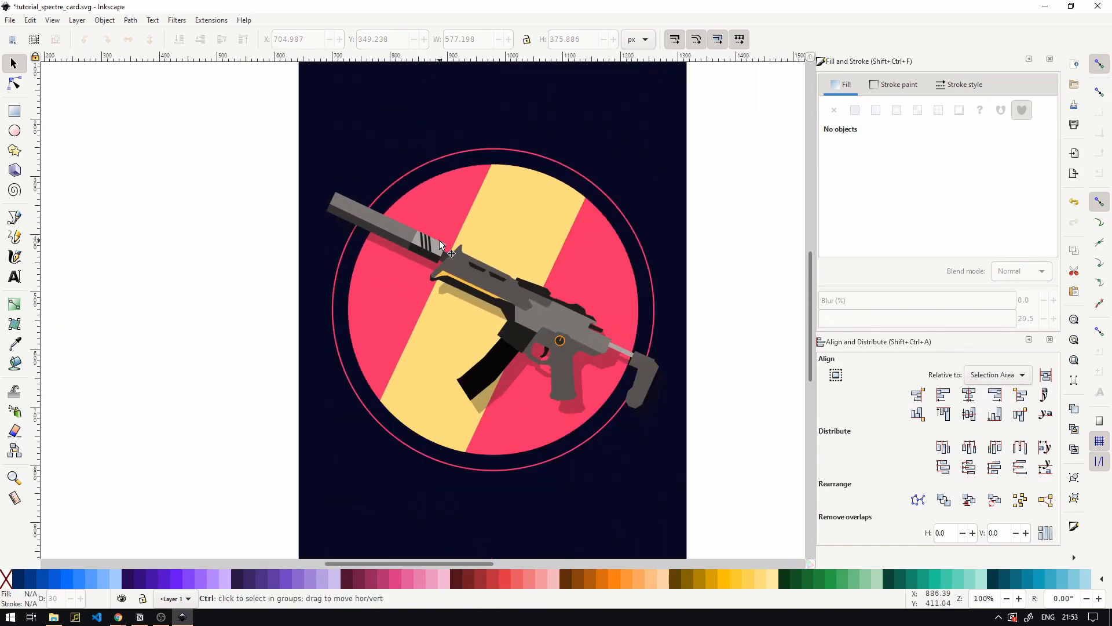
- Lighten the gray fill of the striped section at the rear of the gun's silencer
scroll(439, 244, "up", 4)
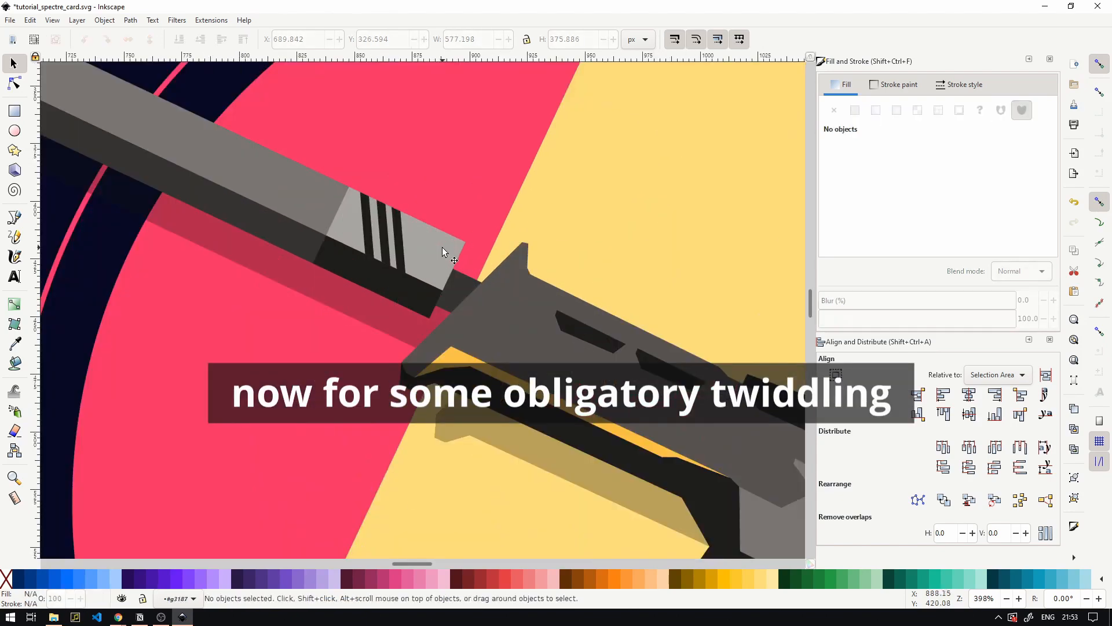
left_click(442, 247)
left_click_drag(962, 214, 985, 214)
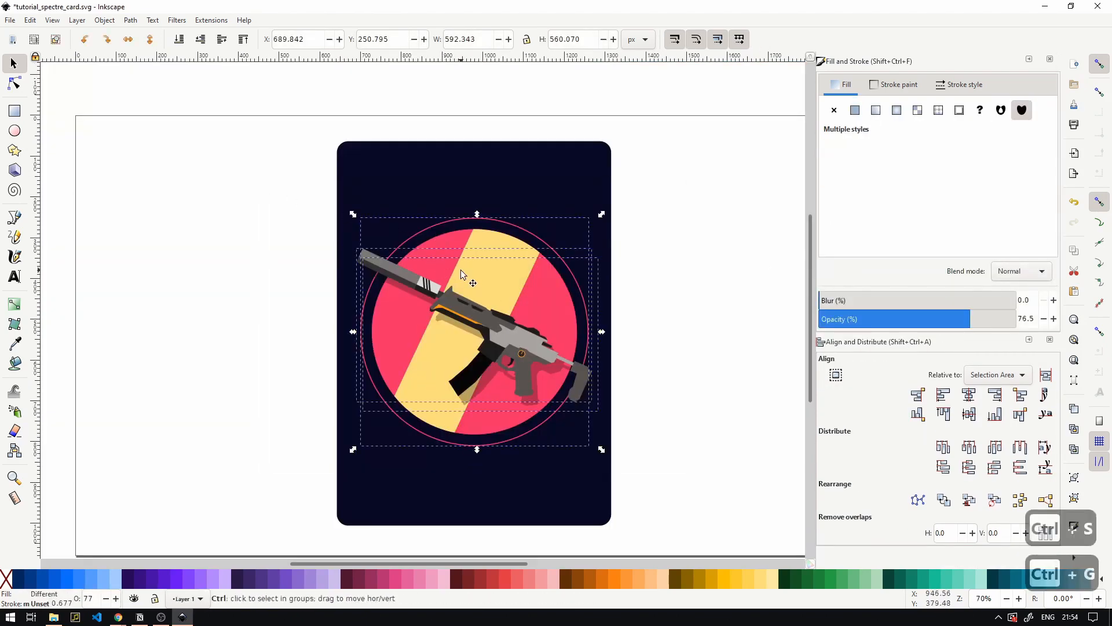
- Try to group the gun, its shadow and the circle artwork and center the group horizontally on the card
key("ctrl+g")
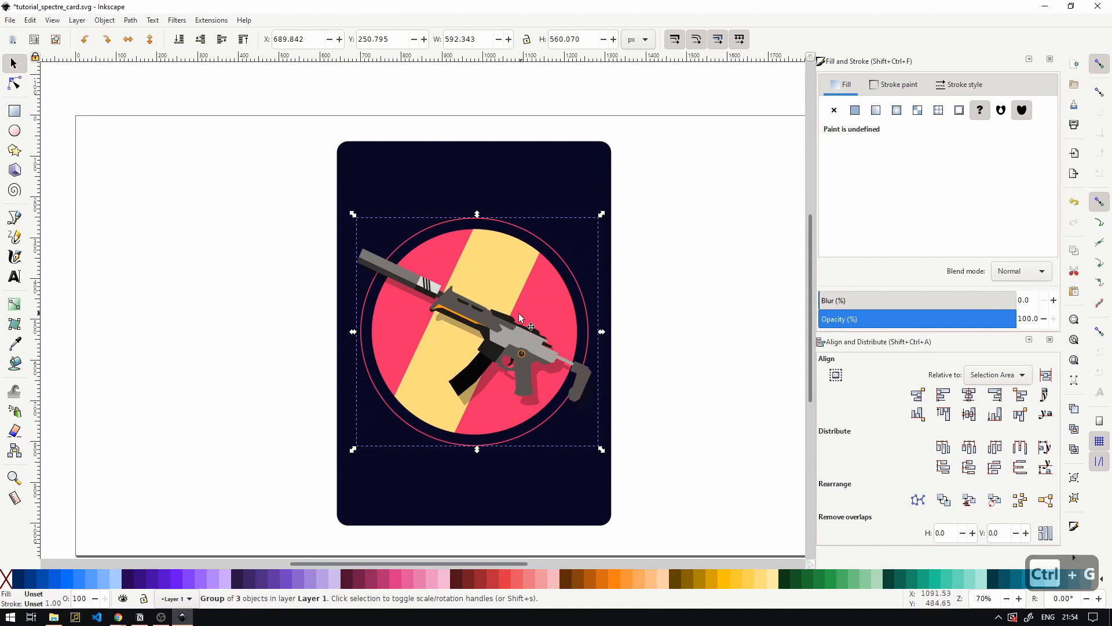
left_click(526, 189, "shift")
left_click(973, 394)
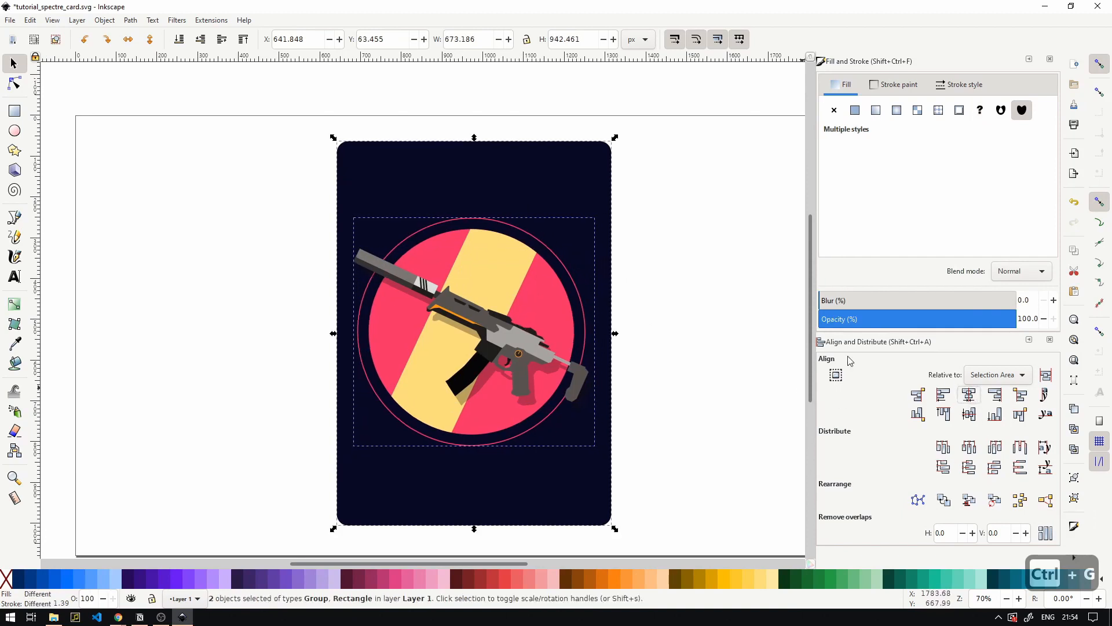
key("ctrl+z")
key("ctrl+z")
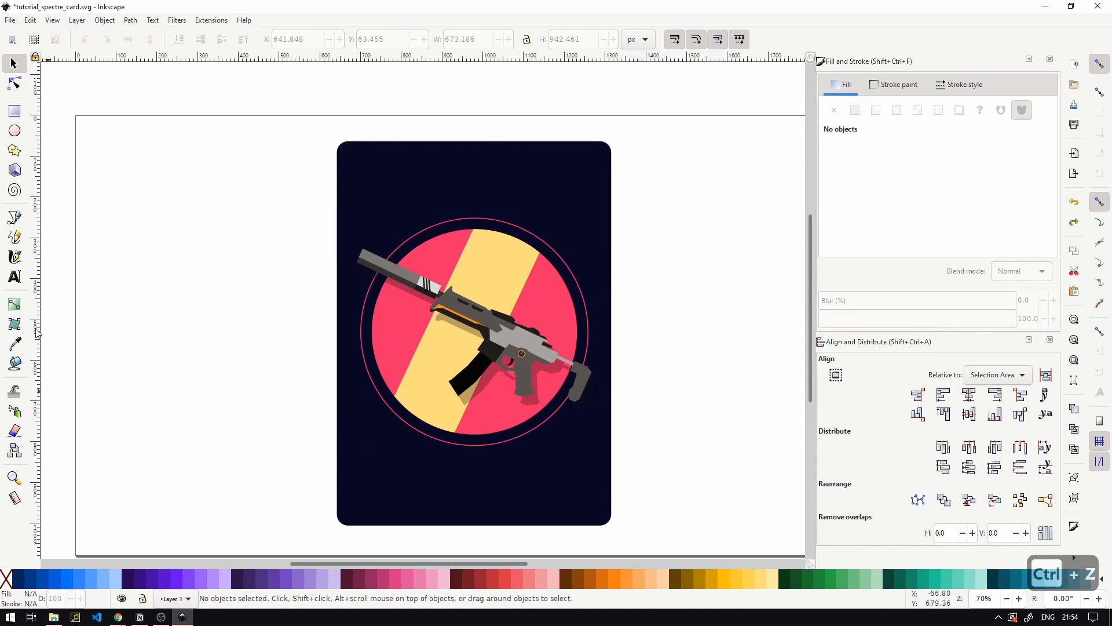
- Add the text SPECTRE near the card's lower edge and fill it with white ffffffff
left_click(14, 276)
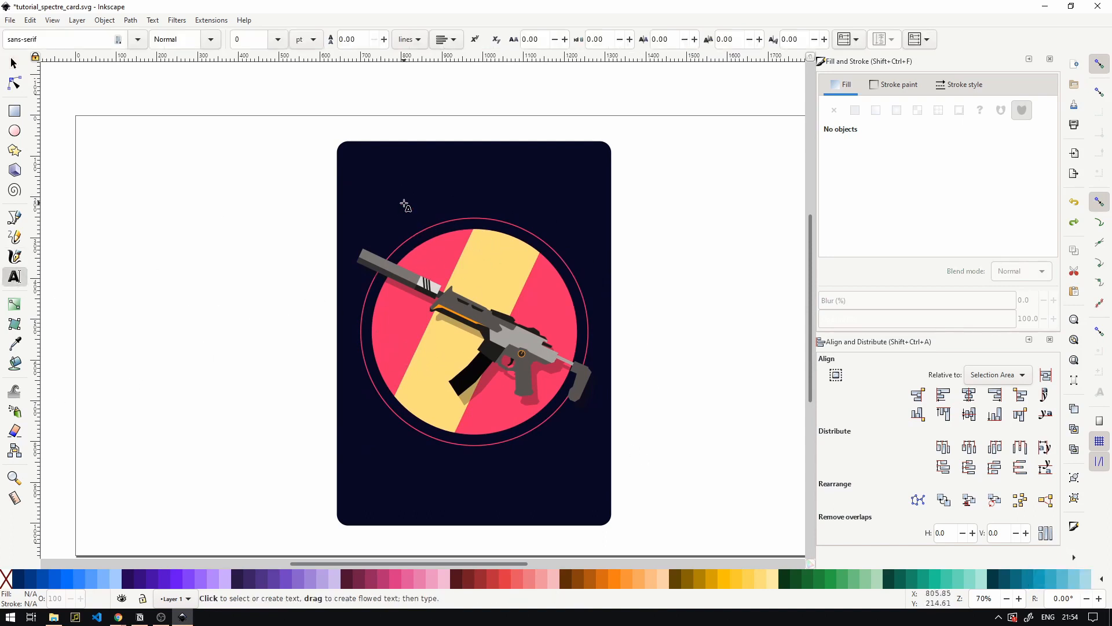
left_click(365, 495)
type("SPECT")
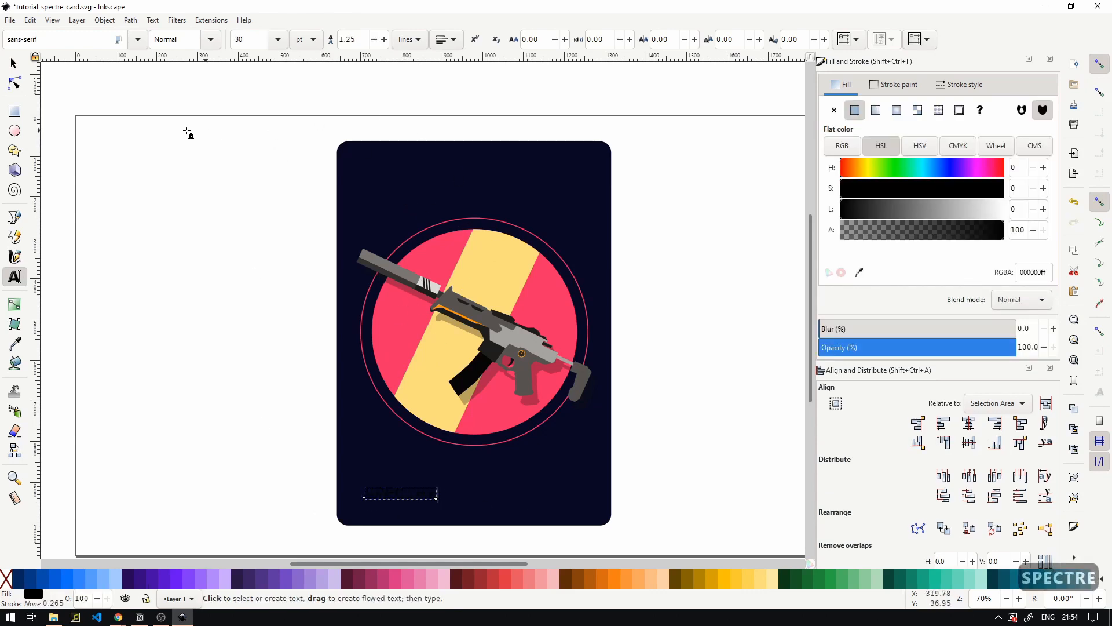
left_click(13, 63)
left_click_drag(923, 212, 1005, 211)
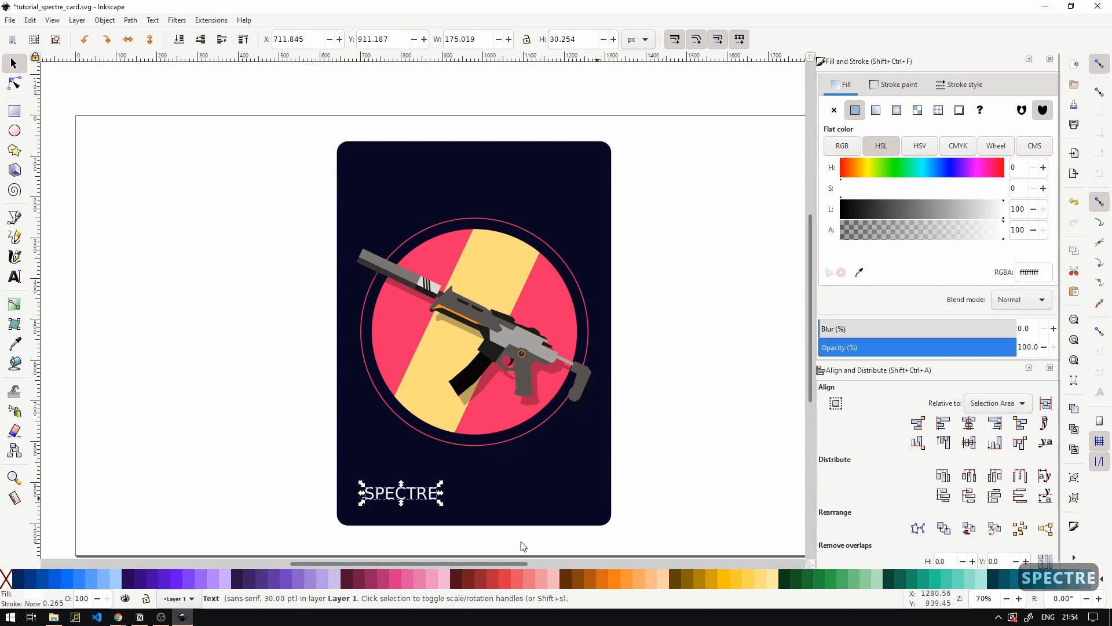
- Enlarge the SPECTRE text to about 102 pt, nearly the card's width, and choose Raleway as its font
left_click_drag(440, 483, 541, 499)
double_click(541, 499)
key("ctrl+a")
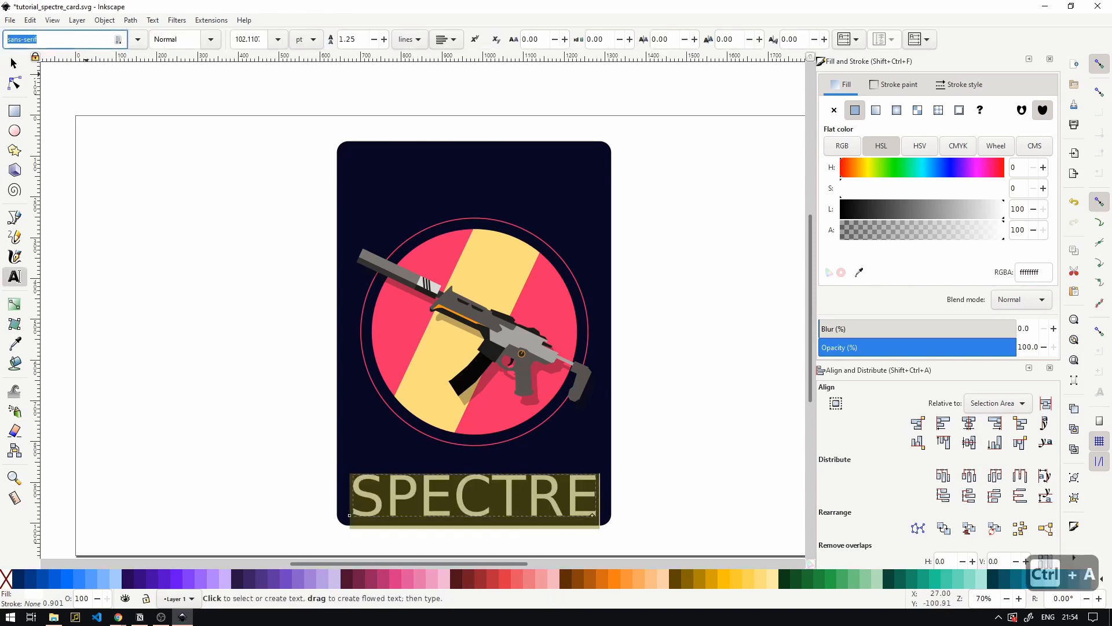
type("R")
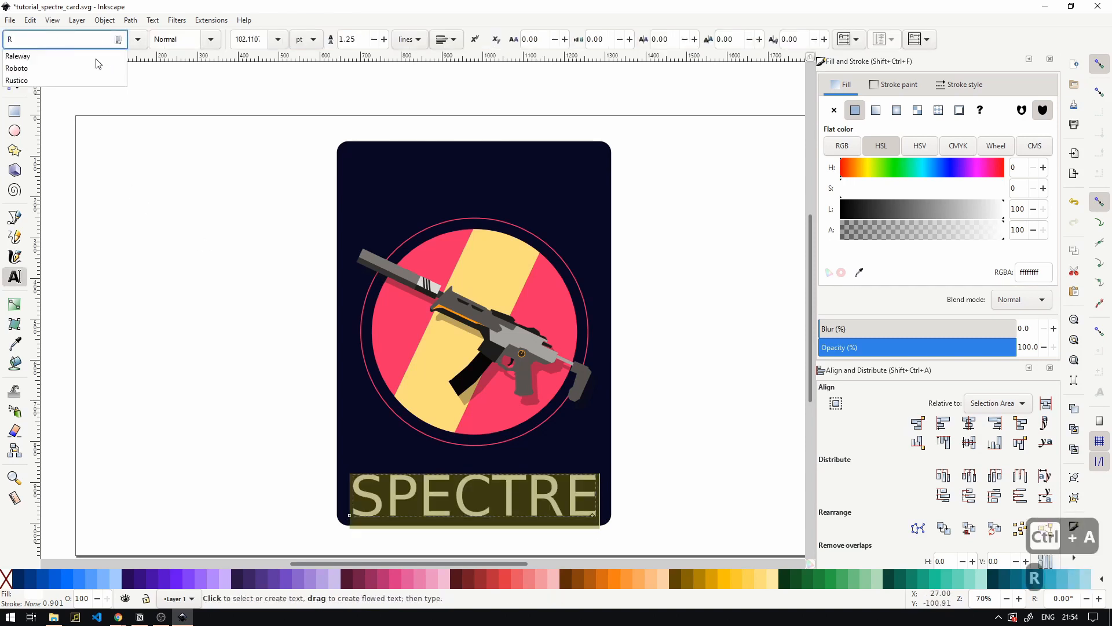
key("Down")
key("shift+Return")
key("Return")
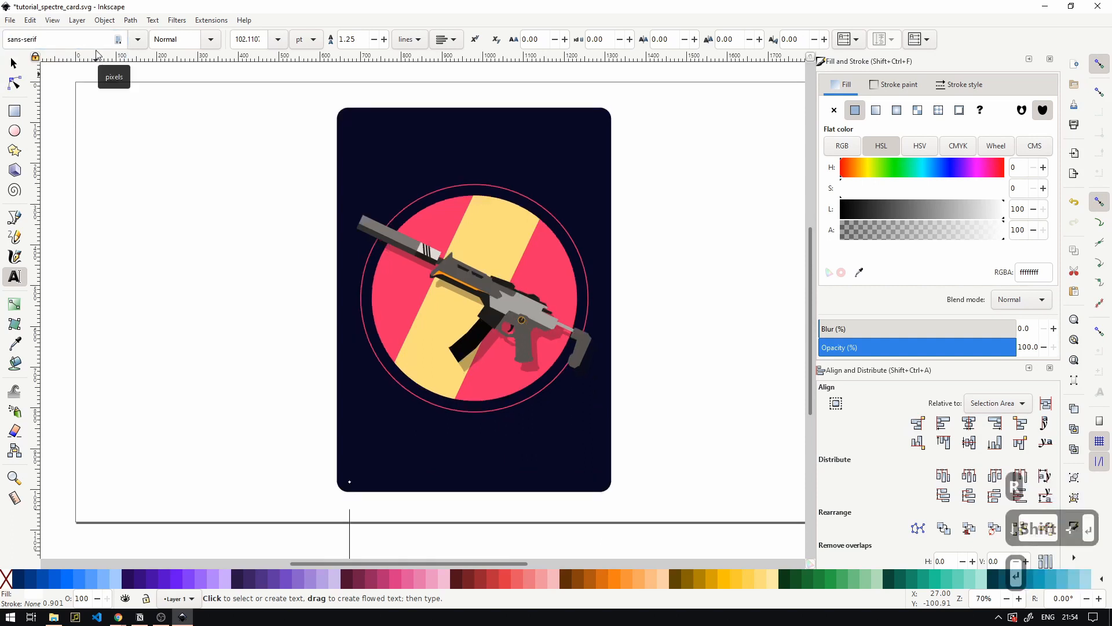
type("Ra")
key("Down")
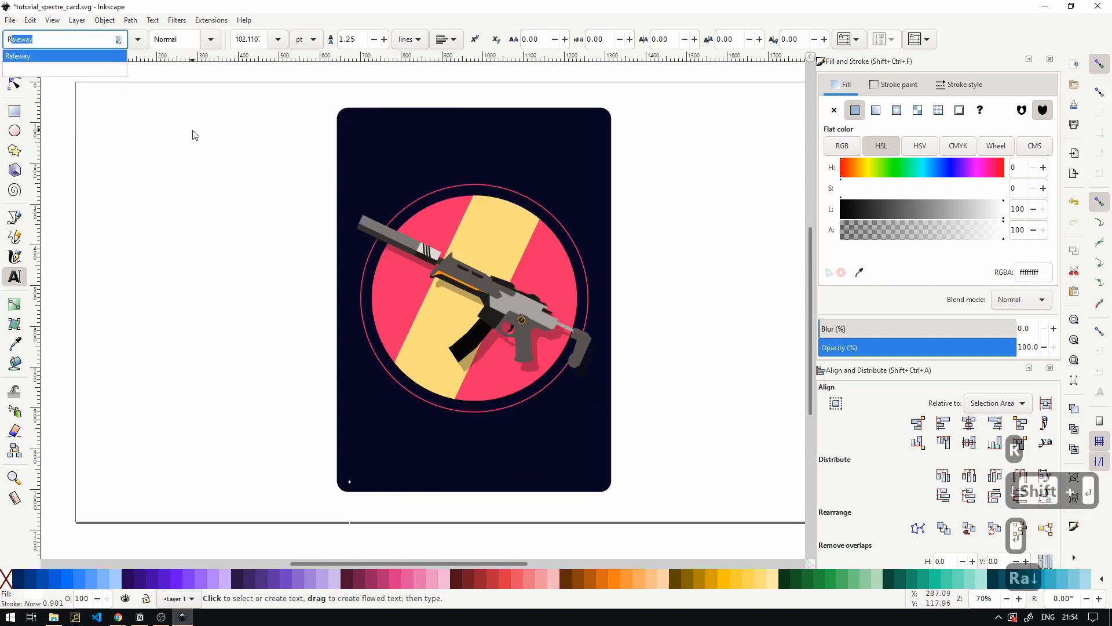
key("Return")
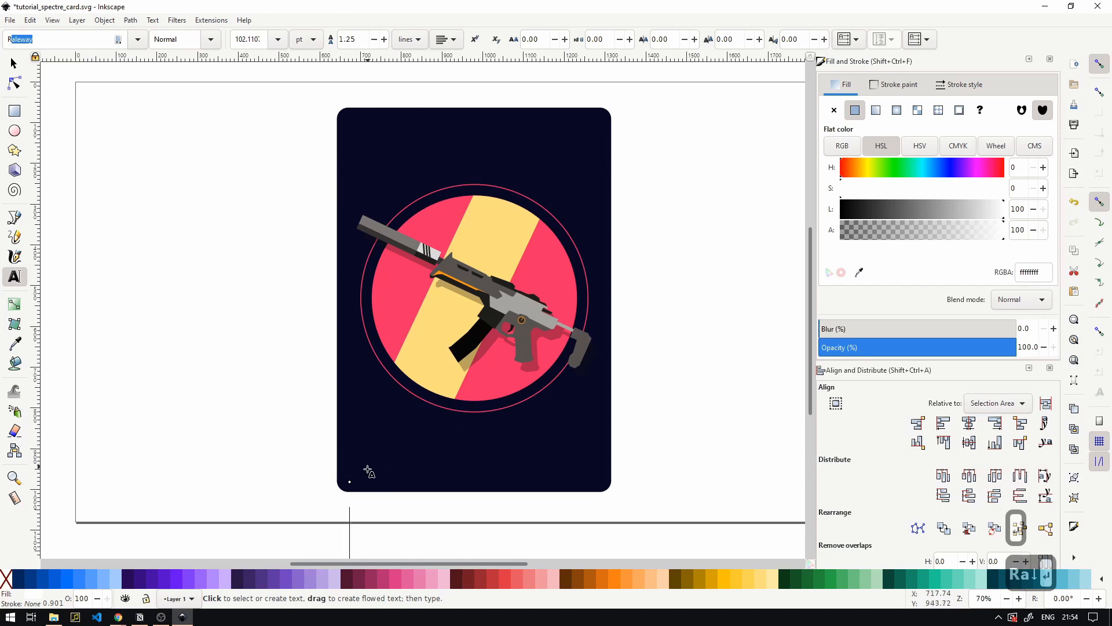
- Enter ABCDEFG as sample text and move it onto the card below the circle
type("ABCDEFG")
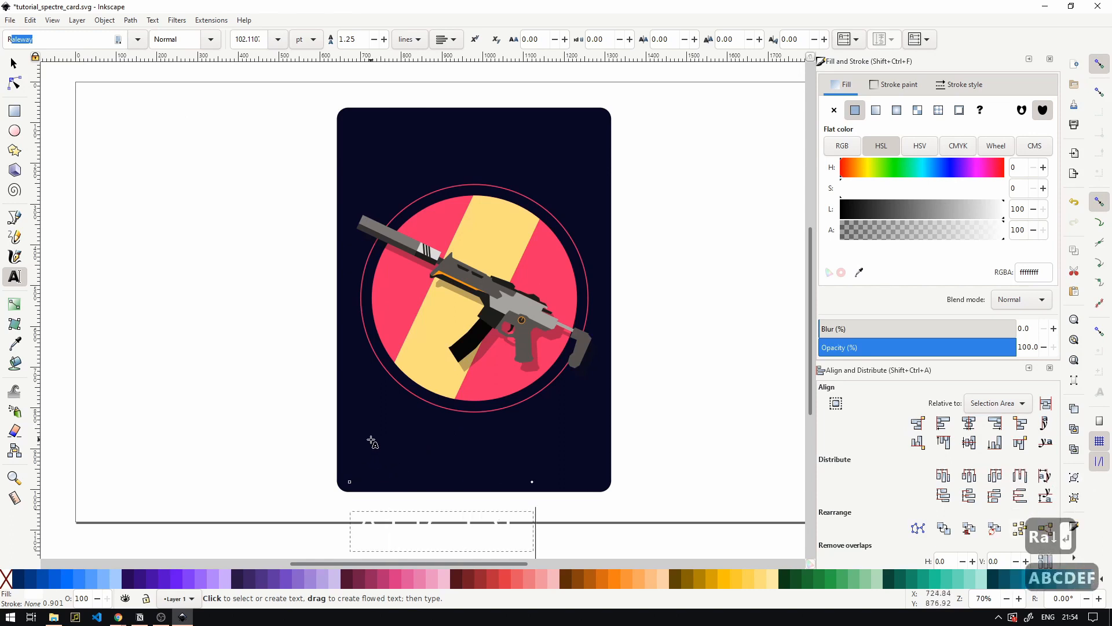
left_click(14, 64)
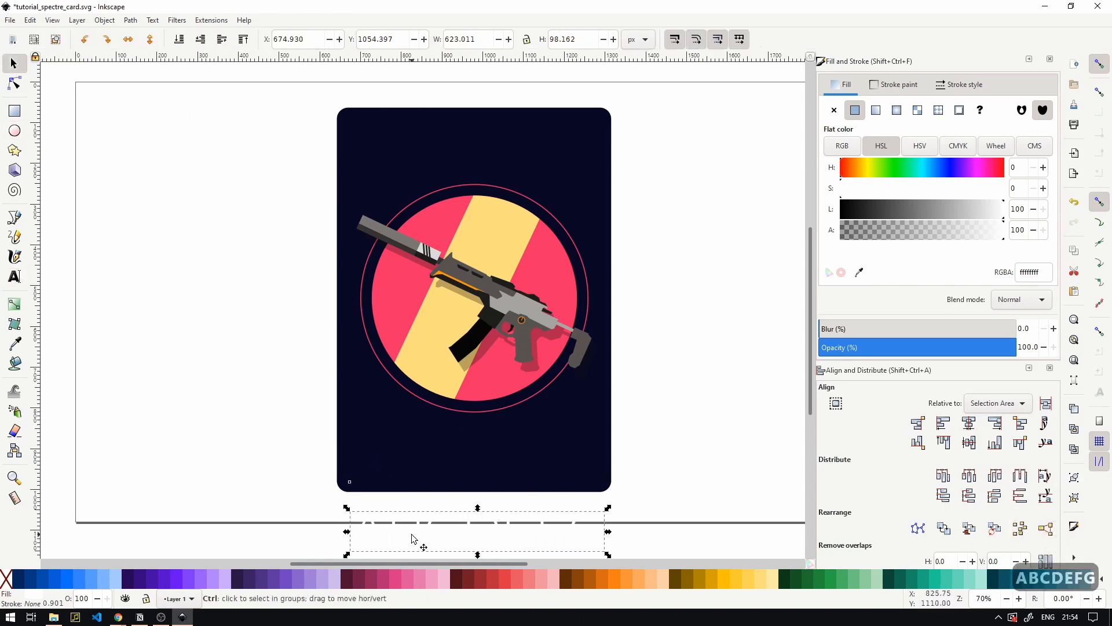
left_click_drag(414, 536, 413, 458)
- Set the style of the ABCDEFG text to Heavy
double_click(415, 457)
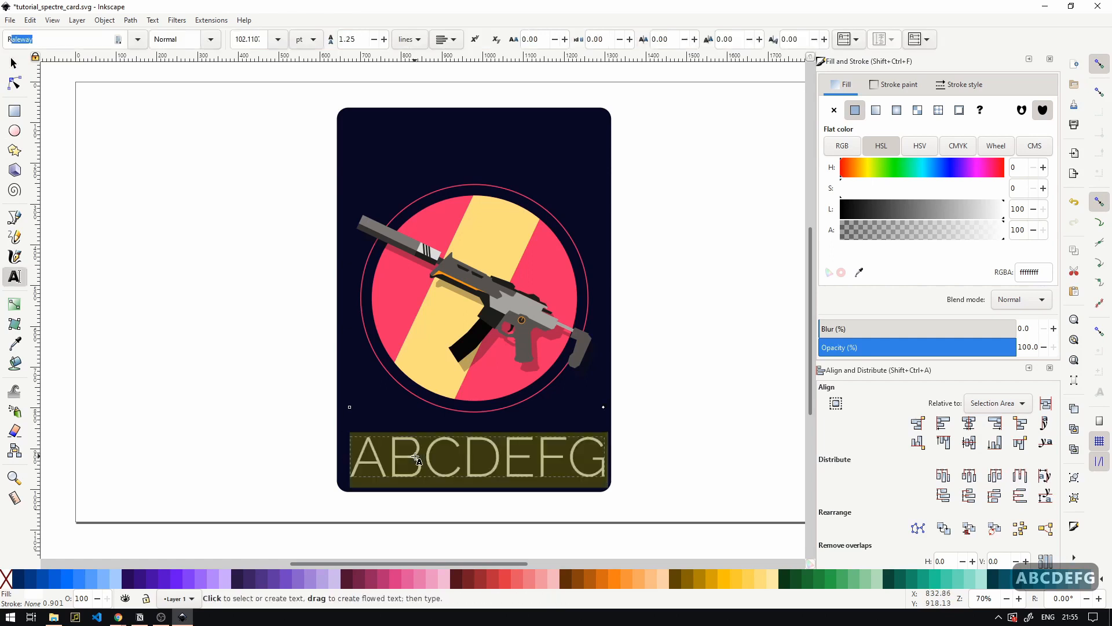
left_click(204, 41)
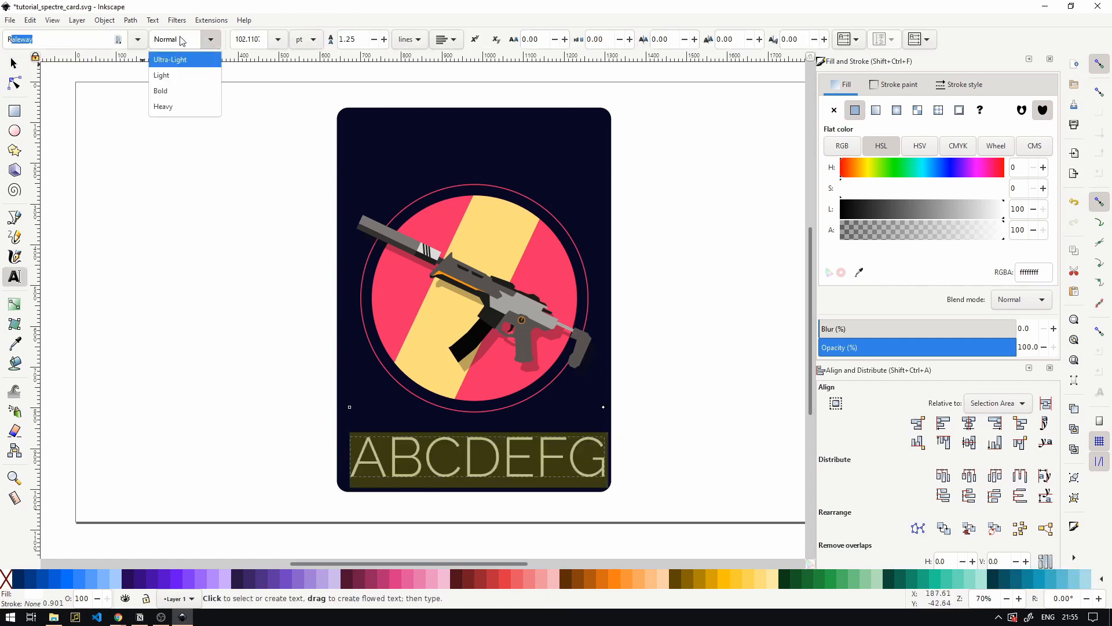
left_click(177, 108)
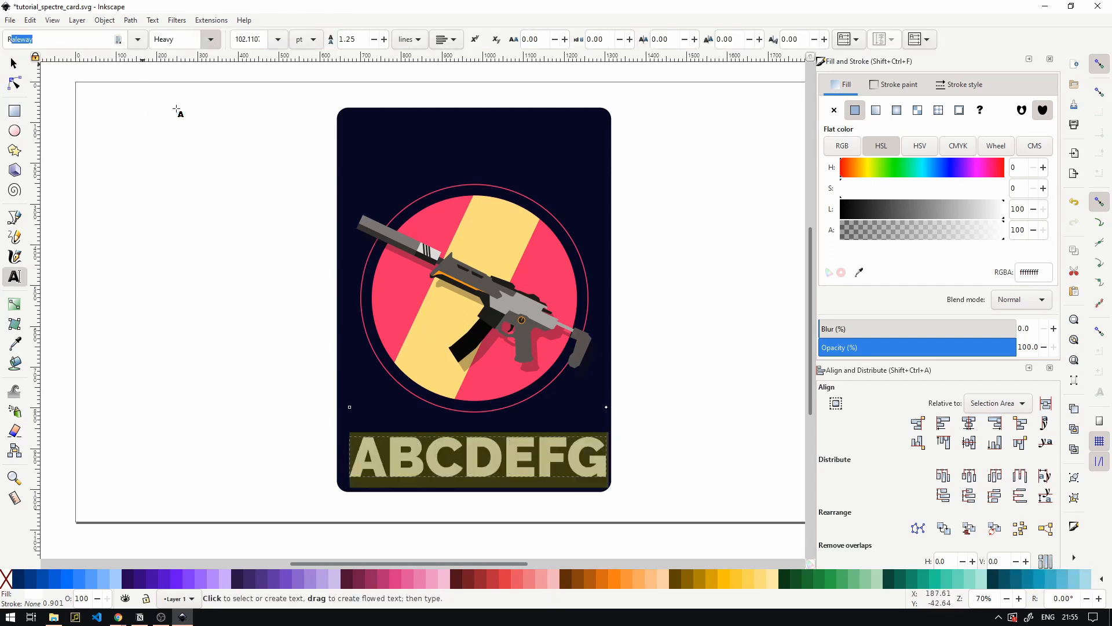
left_click(13, 64)
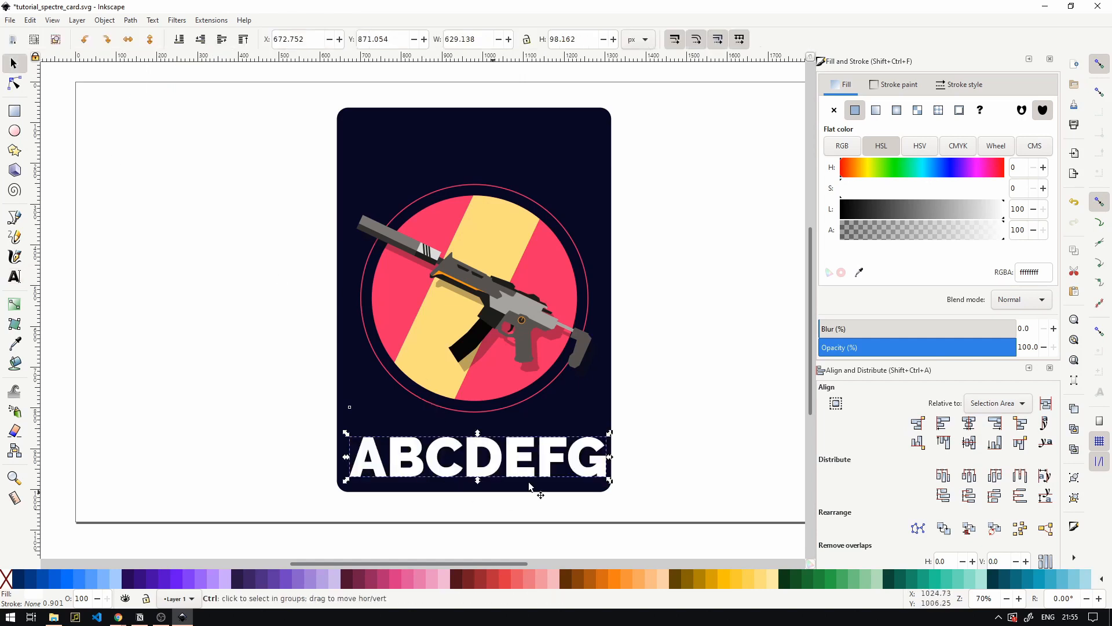
- Scale the text down to about 96.6 pt and replace ABCDEFG with SPECTRE
double_click(579, 462)
key("ctrl+a")
type("S")
type("RE")
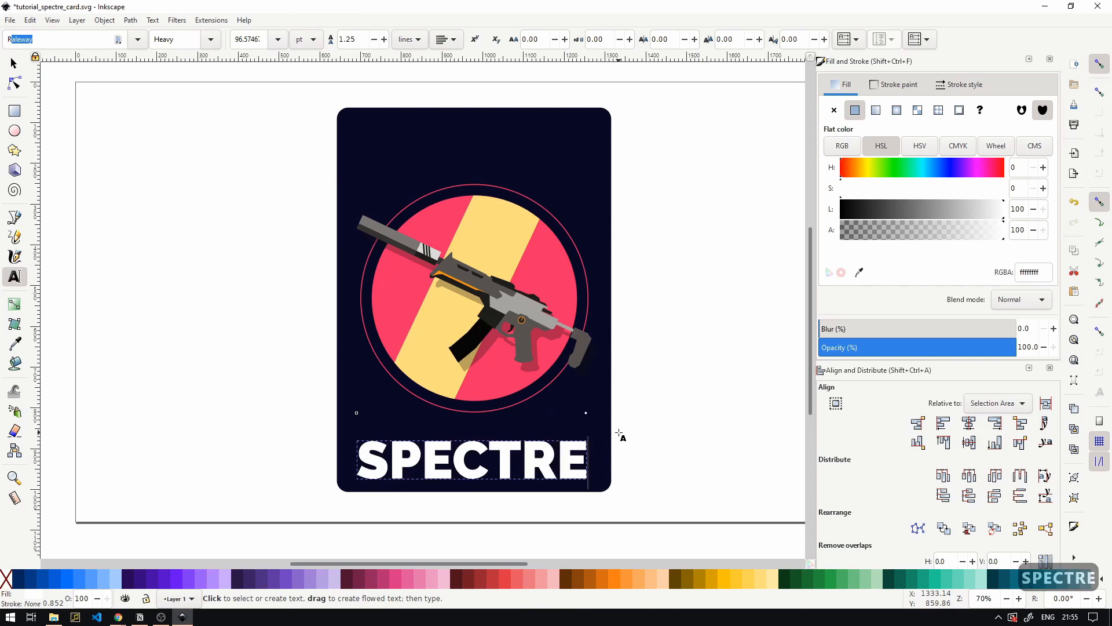
- Center the SPECTRE text horizontally on the navy card
left_click(13, 64)
left_click(608, 452, "shift")
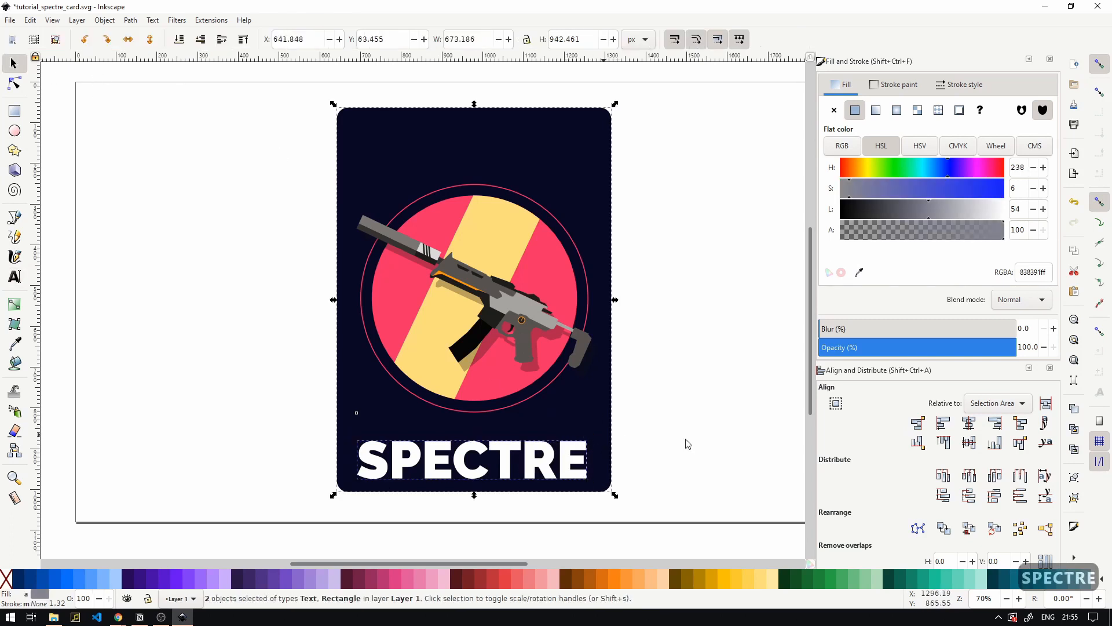
left_click(969, 423)
key("Escape")
- Try shifting the SPECTRE text slightly lower on the card, and undo the move
left_click_drag(544, 463, 545, 469)
left_click(545, 462)
key("ctrl+z")
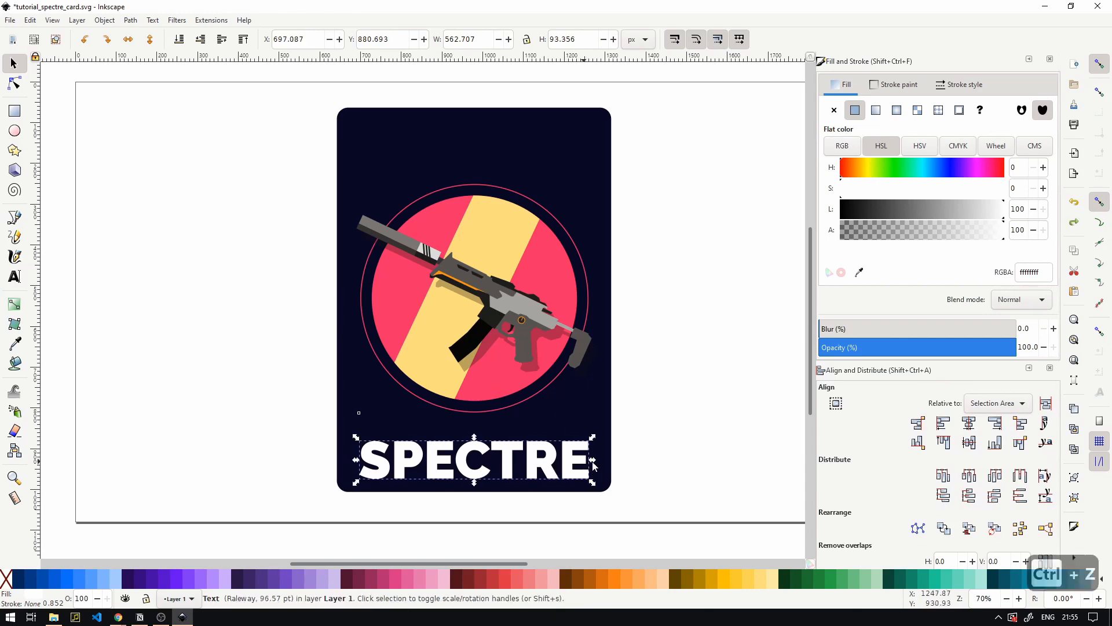
- Move the SPECTRE title down slightly to a Y position of about 885.7 px
scroll(539, 464, "up", 1)
left_click_drag(479, 457, 479, 459)
- Draw a rectangle of about 201 by 171 px across the card's upper right edge and remove its stroke
scroll(475, 357, "up", 5)
scroll(579, 312, "right", 3)
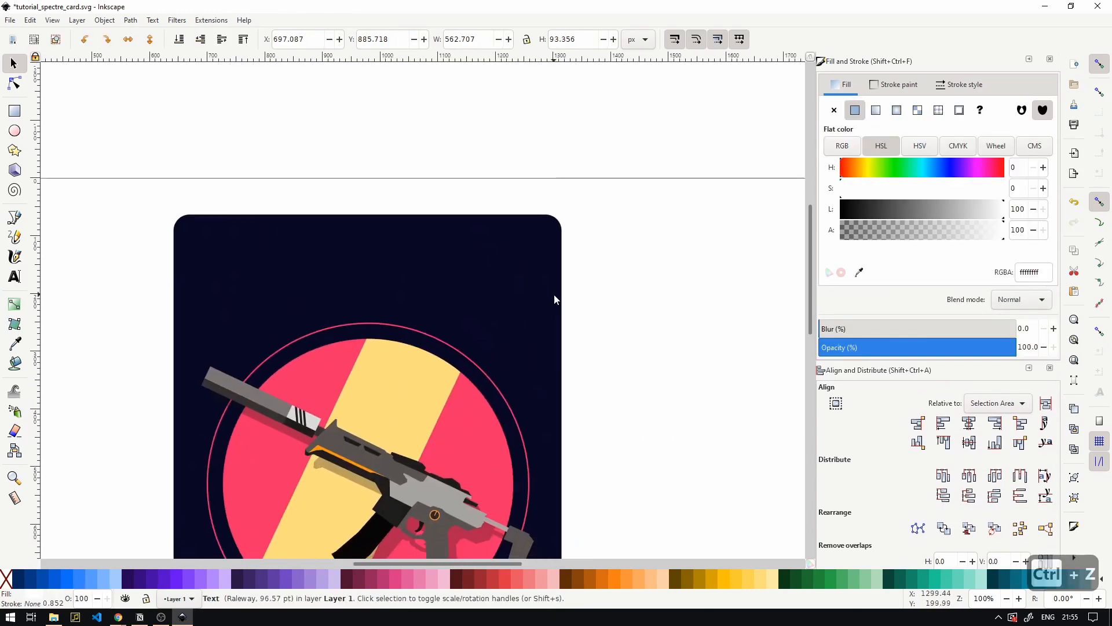
left_click(14, 112)
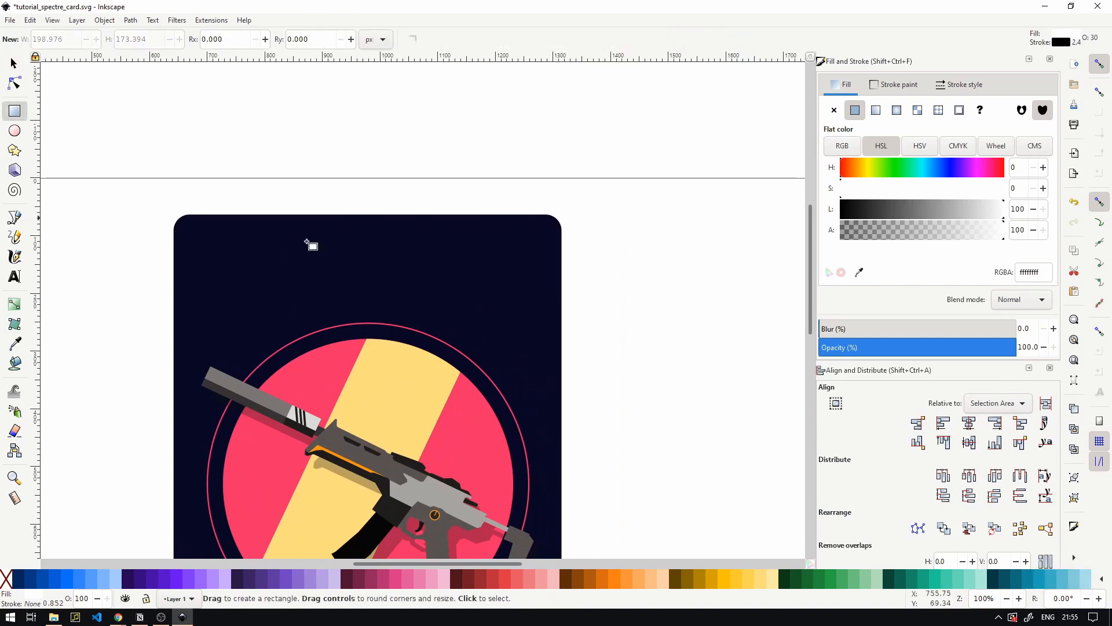
mouse_move(573, 327)
left_mouse_down()
mouse_move(377, 238)
mouse_move(457, 229)
left_mouse_up()
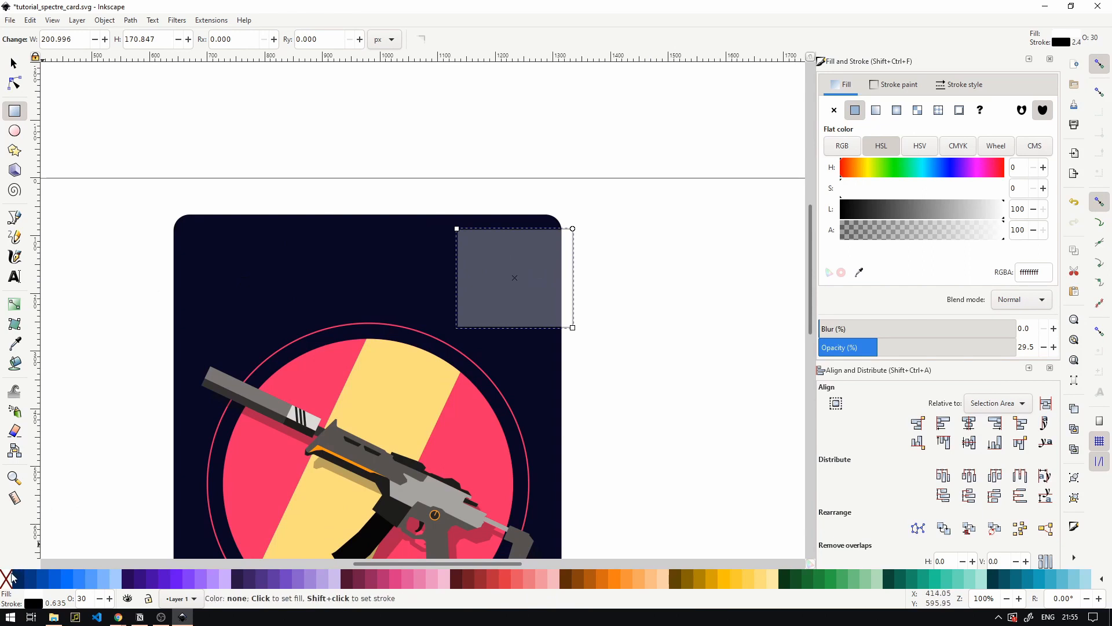
- Fill the new rectangle with the pink sampled from the circle and set its opacity to 100%
scroll(480, 257, "up", 1)
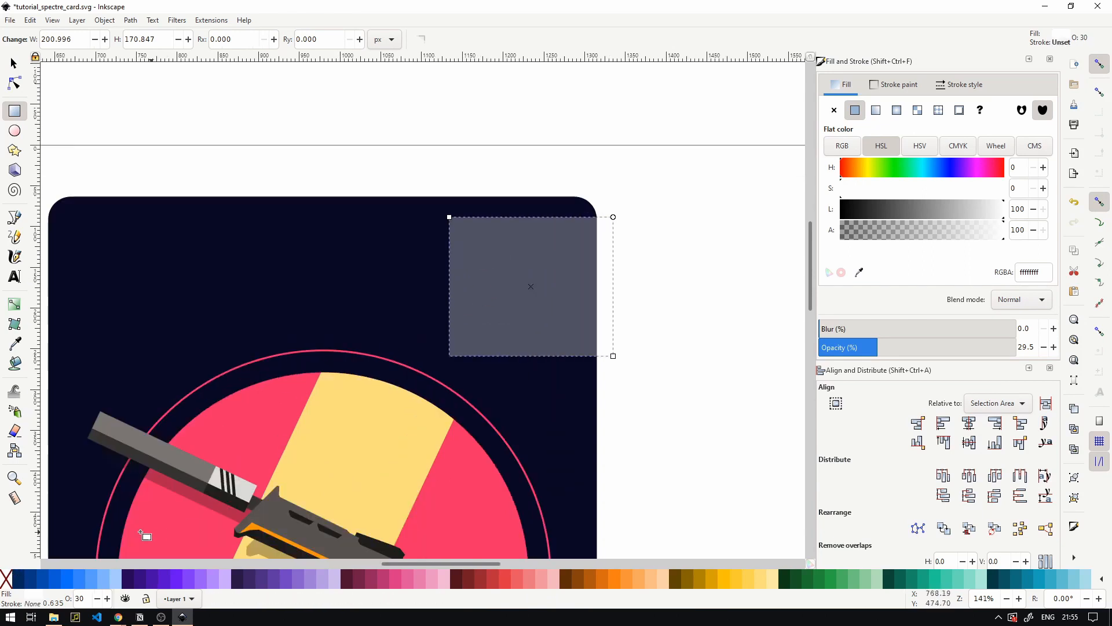
left_click(15, 344)
left_click(486, 457)
left_click_drag(980, 350, 1018, 348)
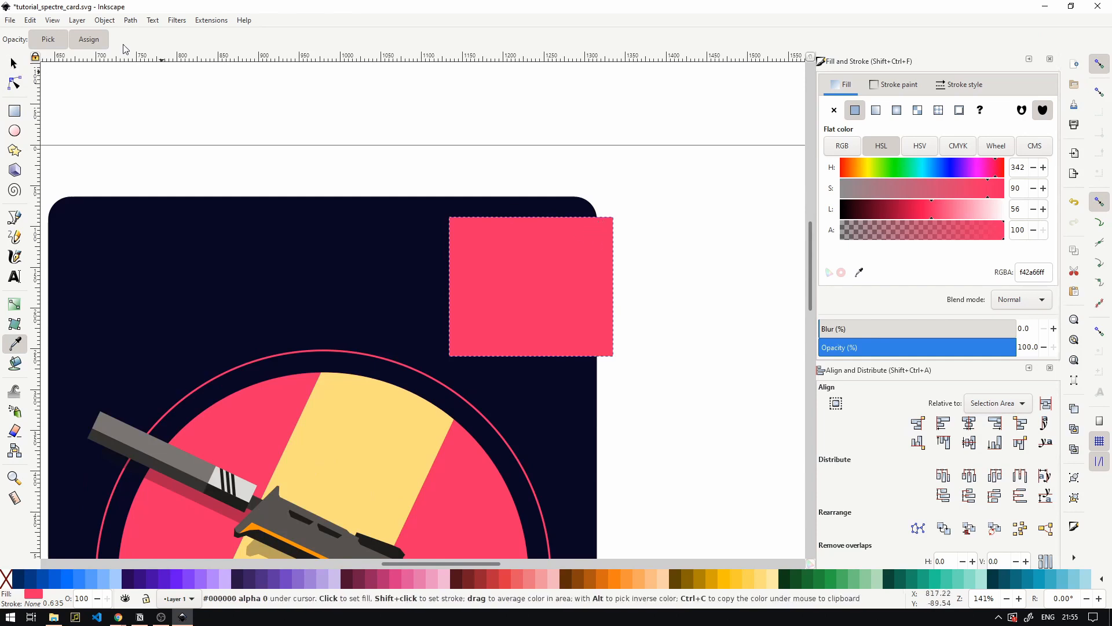
- Slightly round the corners of the pink rectangle
left_click(15, 110)
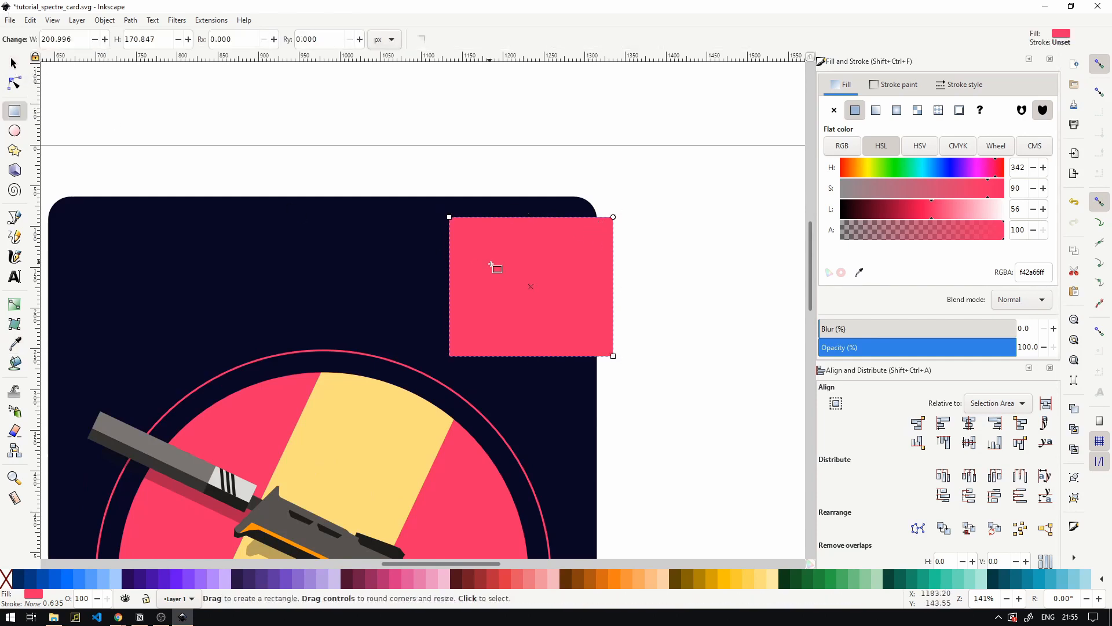
left_click_drag(613, 217, 618, 246)
scroll(654, 254, "up", 4, "ctrl")
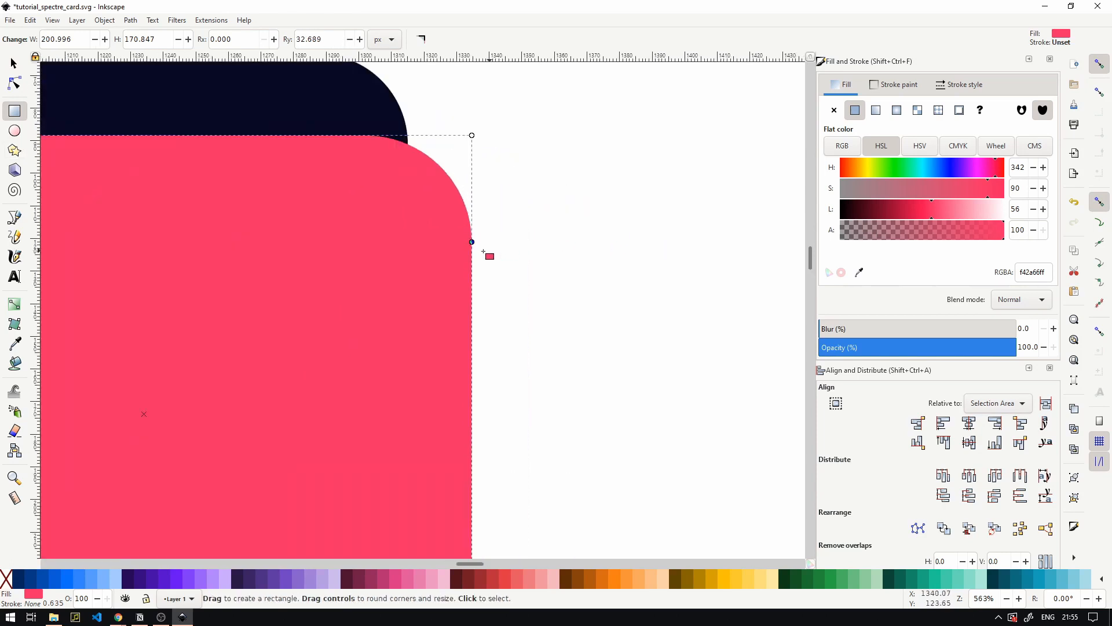
left_click(14, 64)
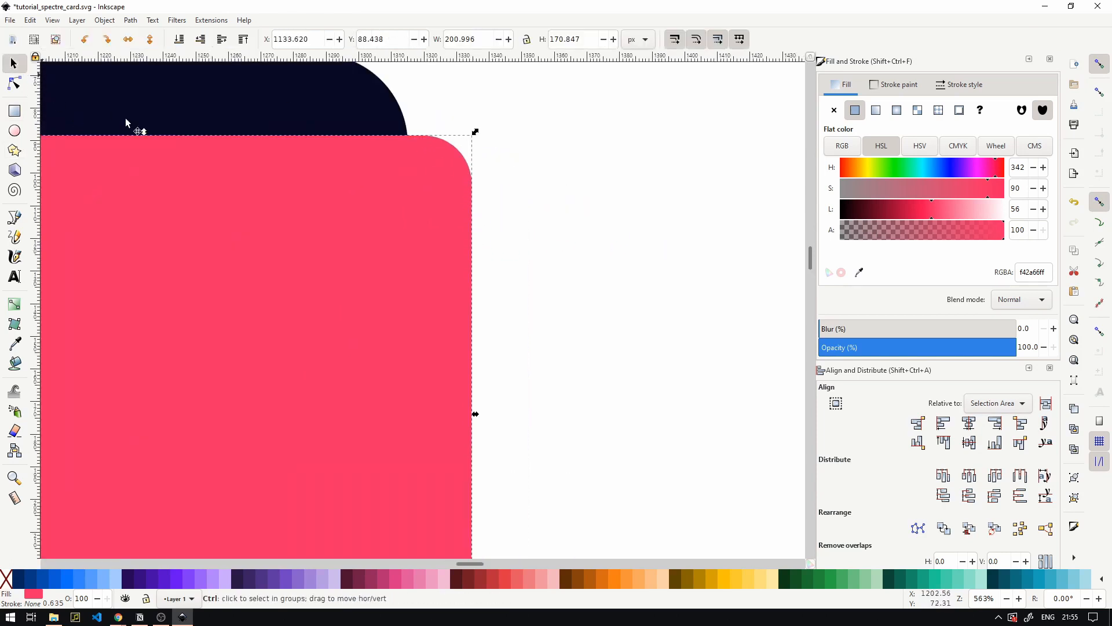
- Duplicate the pink rectangle and place the copy across the card's top edge near its upper left corner
scroll(230, 173, "down", 4)
left_click_drag(171, 264, 586, 335)
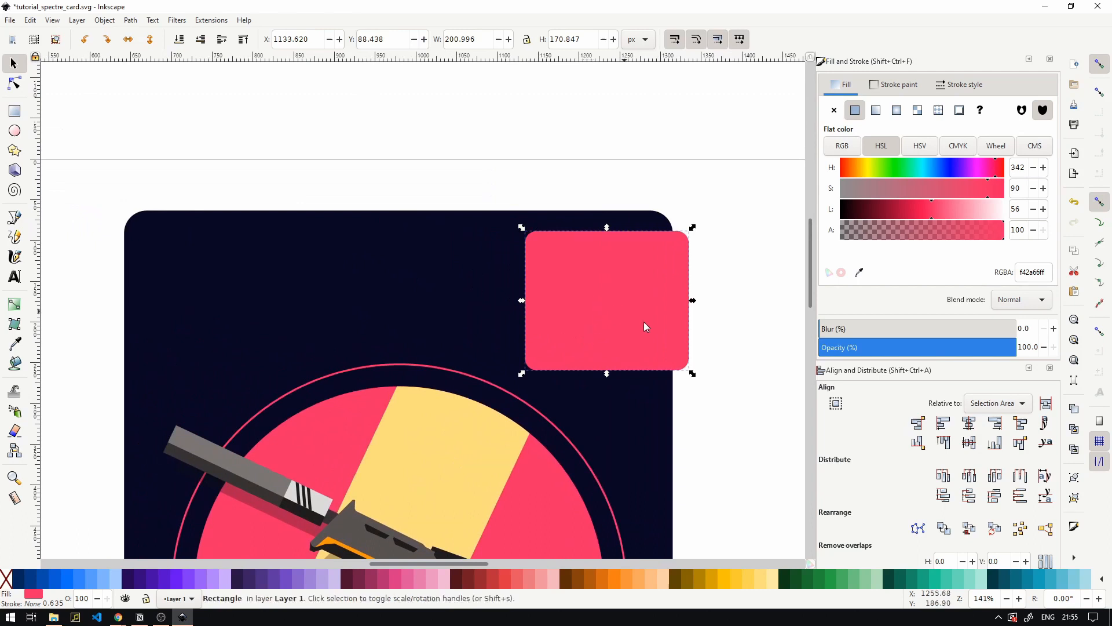
key("ctrl+d")
left_click_drag(672, 329, 265, 247)
- Duplicate the dark card background and use the copy to clip the upper left pink rectangle to the card's outline
left_click(602, 307)
left_click(444, 299)
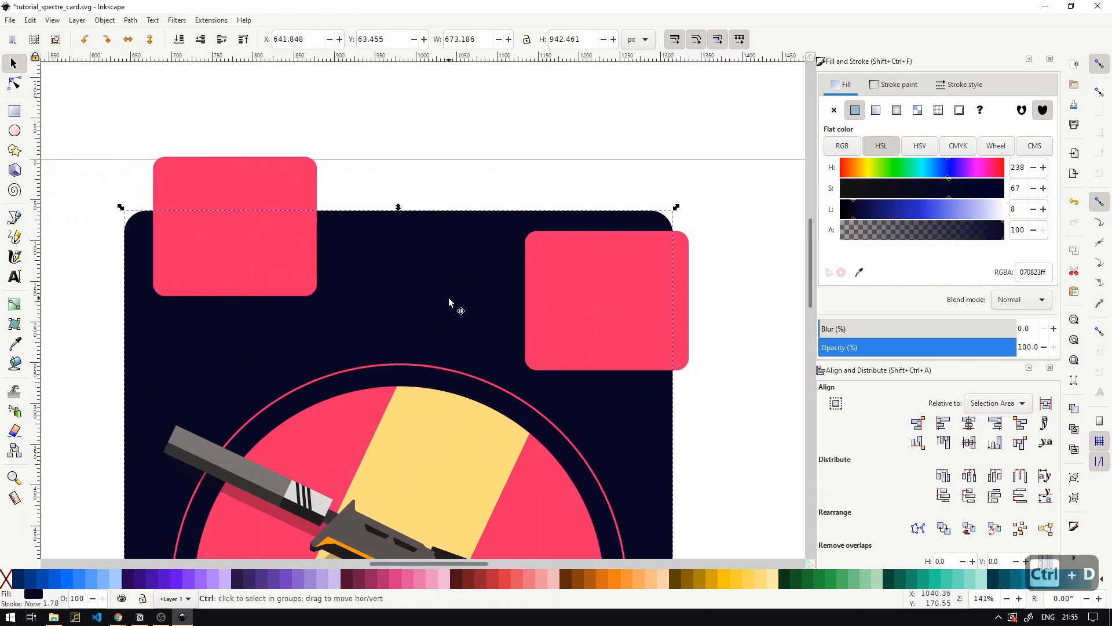
key("ctrl+d")
left_click(246, 194)
left_click(270, 274, "shift")
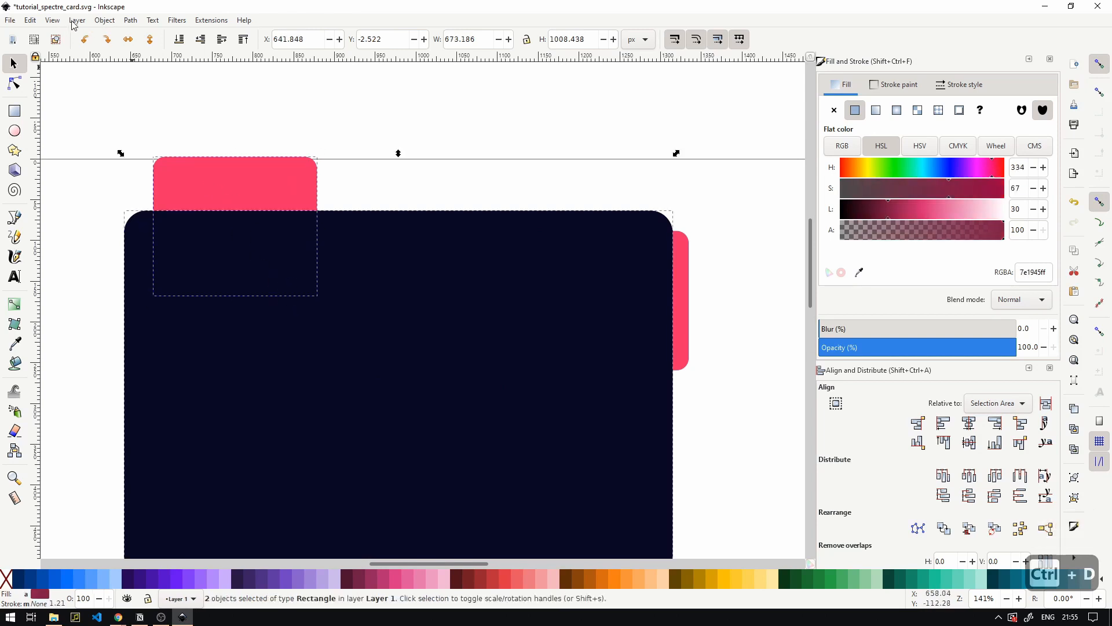
left_click(105, 20)
mouse_move(128, 157)
left_click(295, 158)
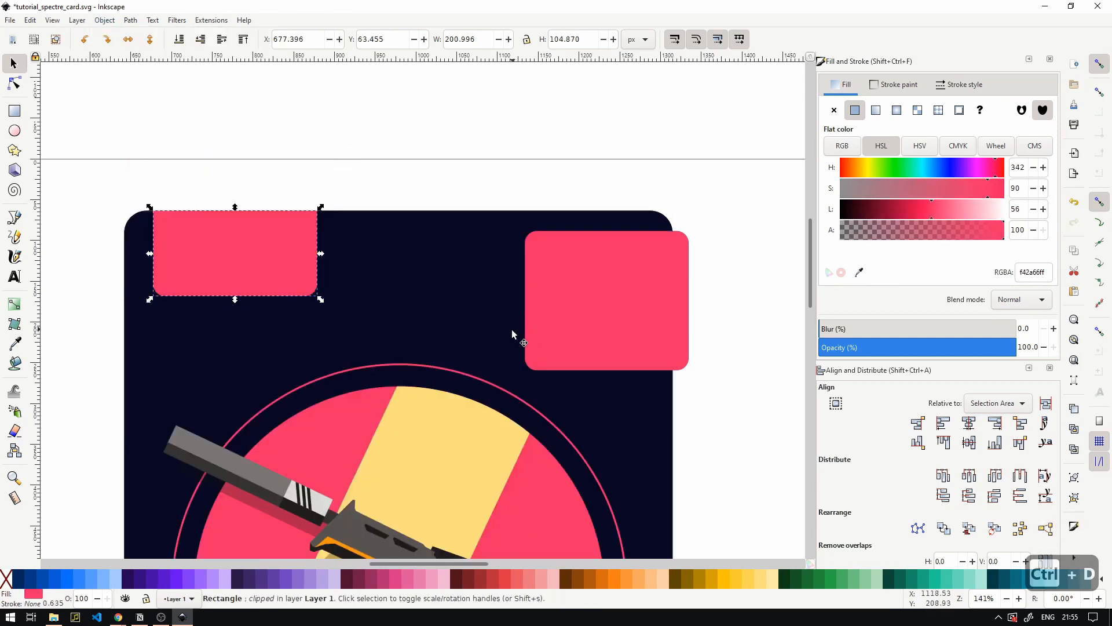
- Raise another copy of the card background to the top and clip the upper right pink rectangle with it
left_click(512, 330)
key("Home")
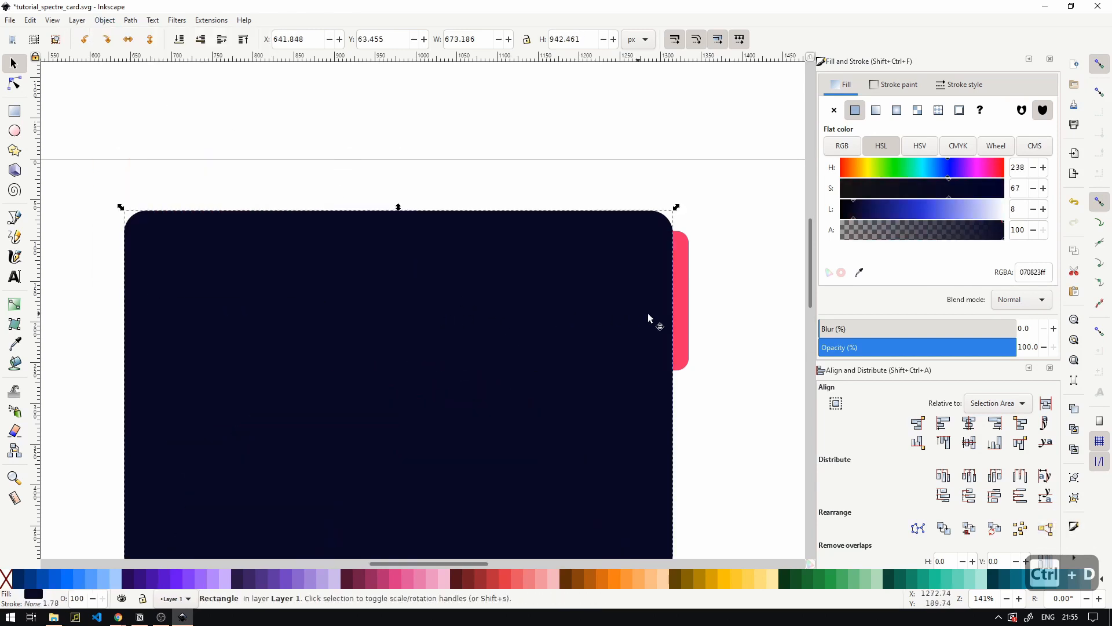
left_click(680, 305, "shift")
left_click(104, 20)
mouse_move(128, 161)
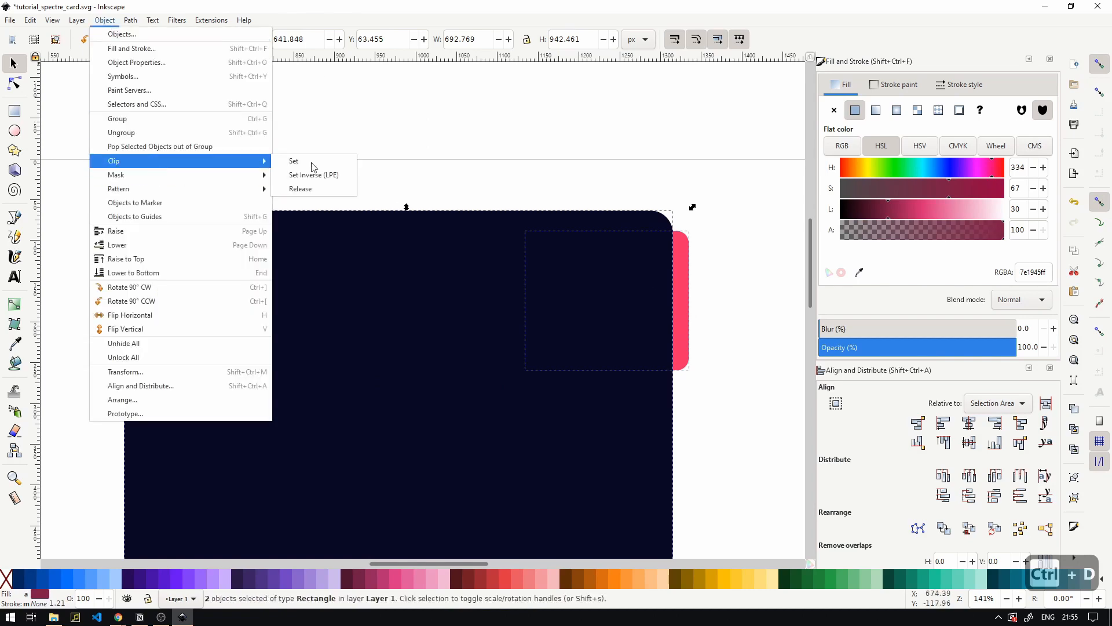
left_click(305, 161)
scroll(613, 253, "down", 3, "ctrl")
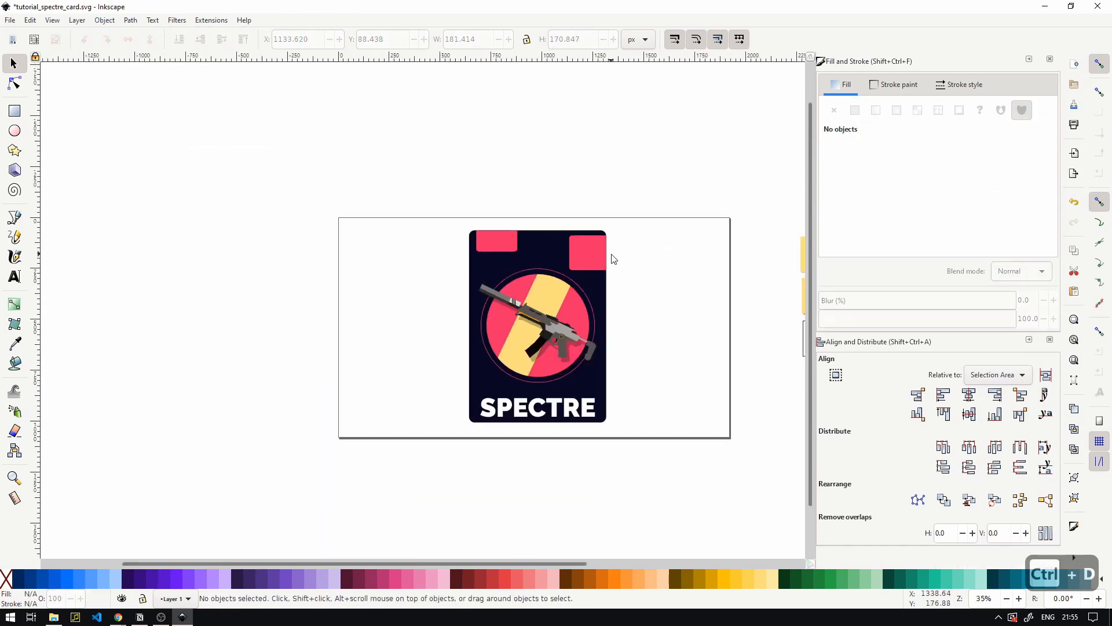
scroll(605, 273, "up", 1, "ctrl")
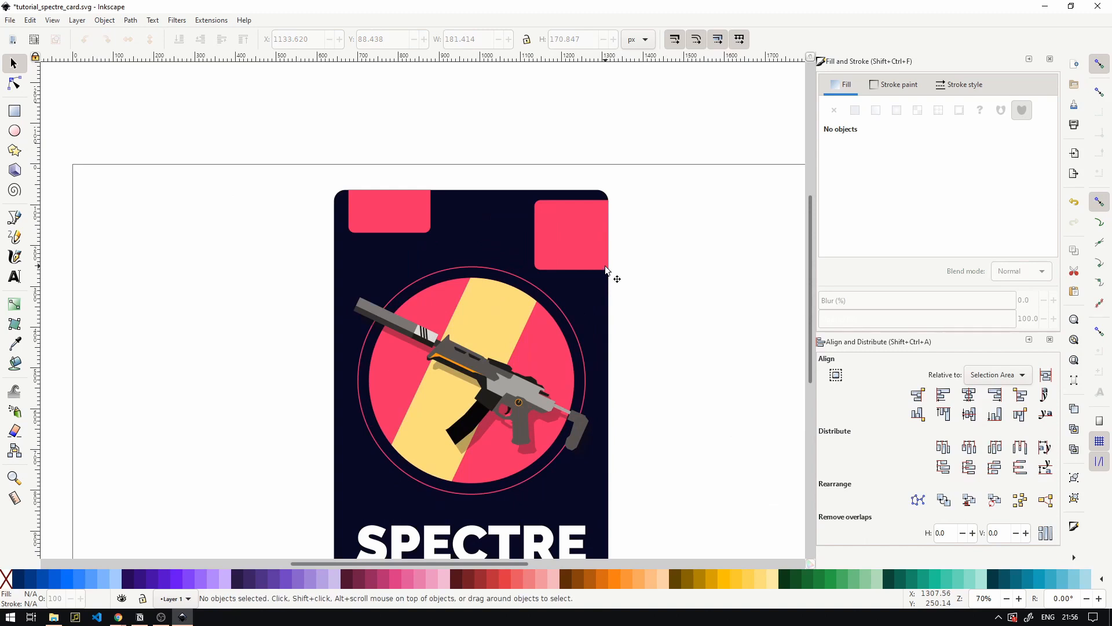
scroll(597, 231, "up", 2, "ctrl")
scroll(576, 186, "down", 2, "ctrl")
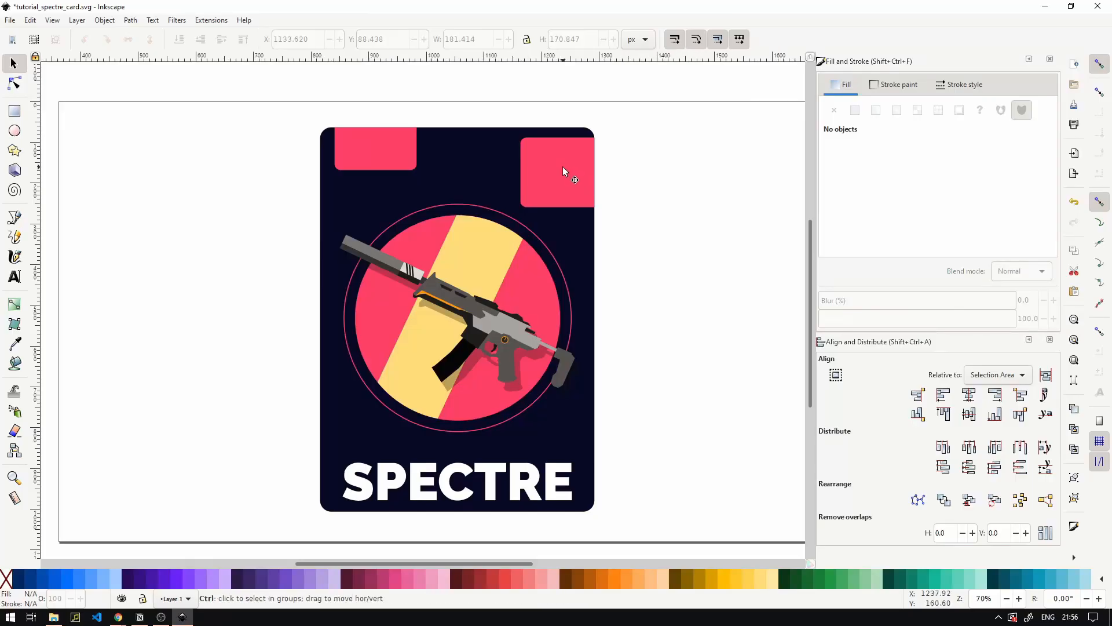
scroll(564, 172, "up", 2, "ctrl")
scroll(243, 211, "down", 2, "ctrl")
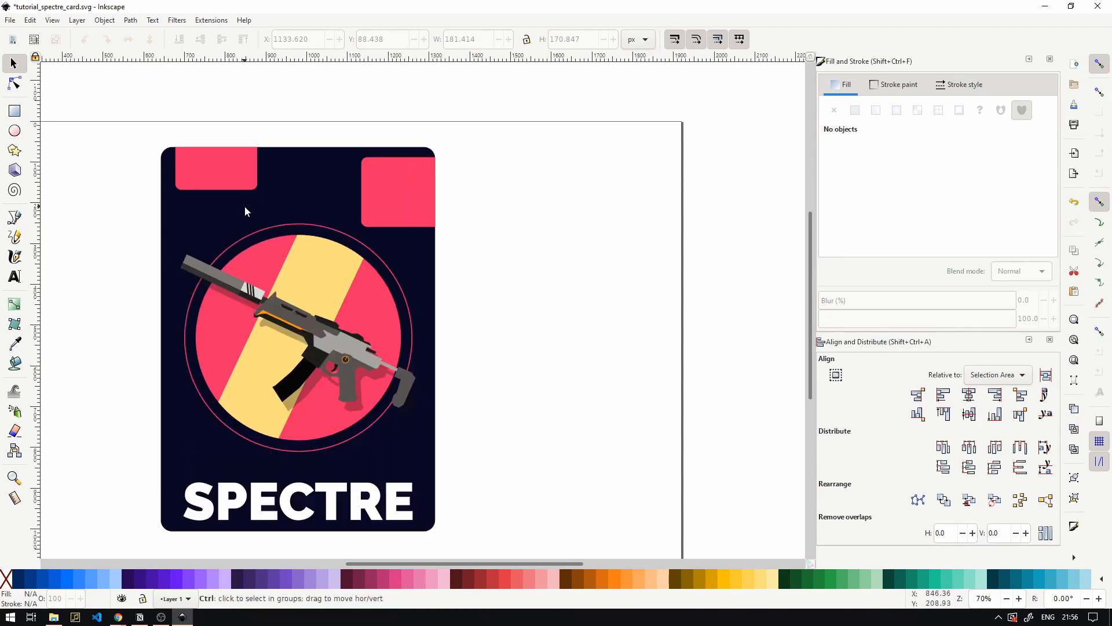
- Duplicate the SPECTRE title, move the copy to the top of the card and change its text to SMG
left_click(300, 516)
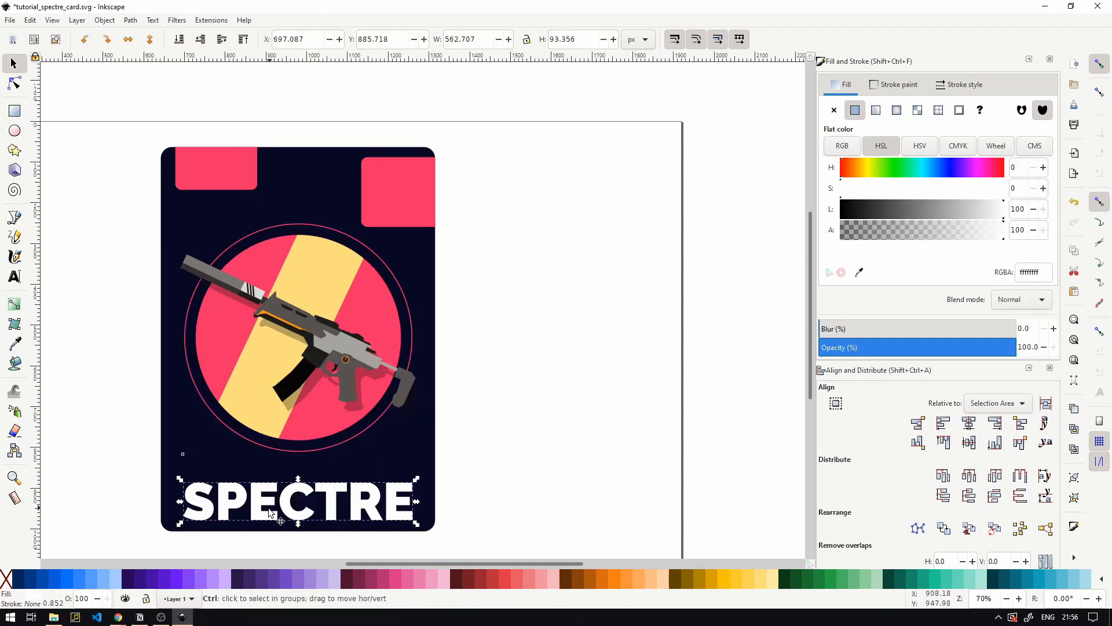
key("ctrl+d")
left_click_drag(269, 512, 271, 183)
double_click(274, 179)
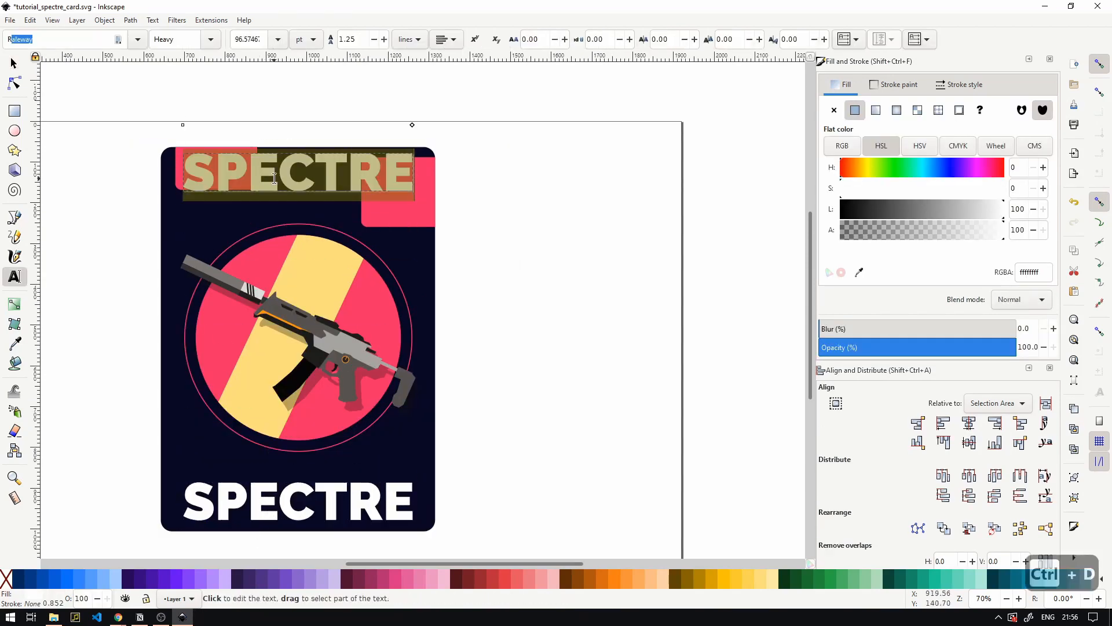
type("SMG")
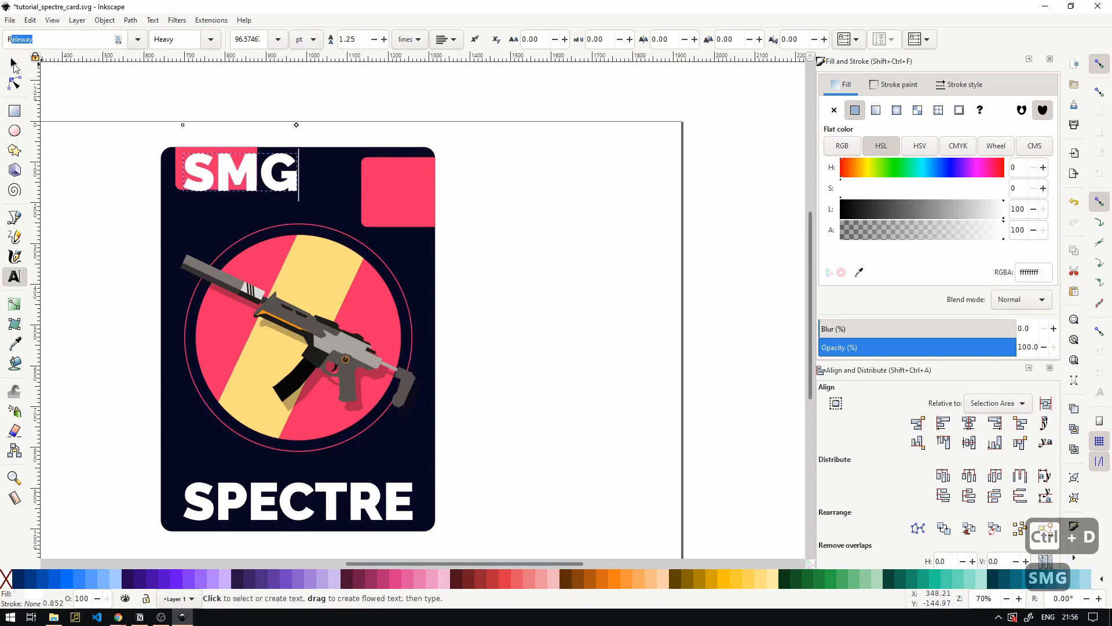
left_click(15, 63)
- Scale the SMG text down to about 64.8 pt and place it over the lower part of the upper left pink tag
scroll(211, 175, "up", 4)
left_click_drag(574, 178, 579, 229)
scroll(446, 237, "down", 4)
left_click(443, 228)
left_click(391, 234)
- Duplicate the SMG text and place the copy over the upper right pink tag
key("ctrl+d")
key("t")
right_click(578, 229)
key("Escape")
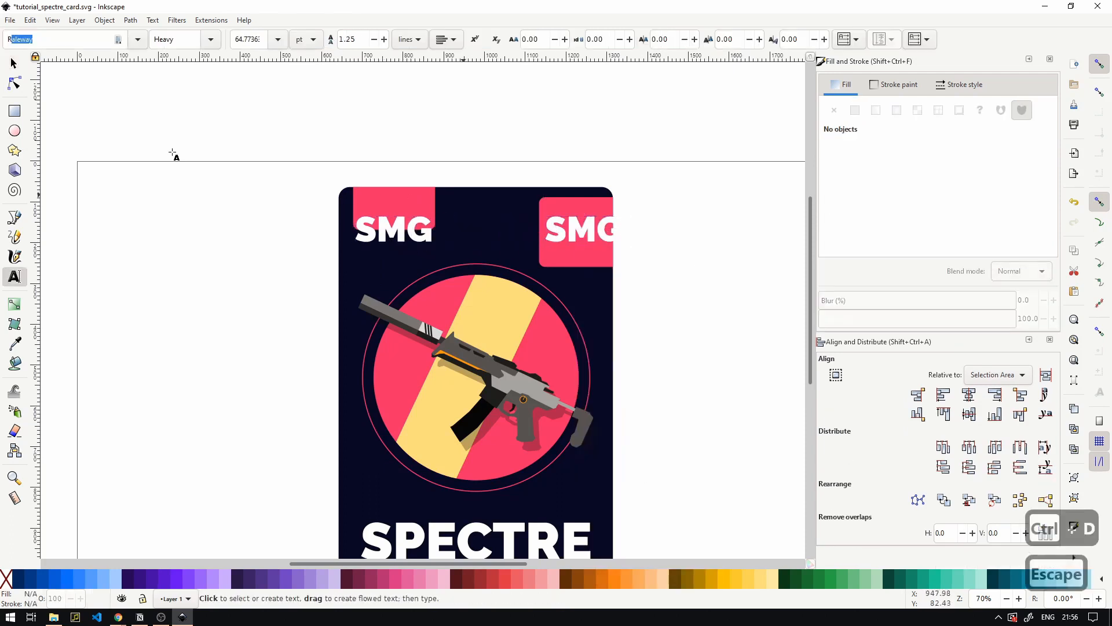
left_click(11, 66)
- Replace the text on the upper right tag with 2 and 6 on two separate lines
double_click(575, 236)
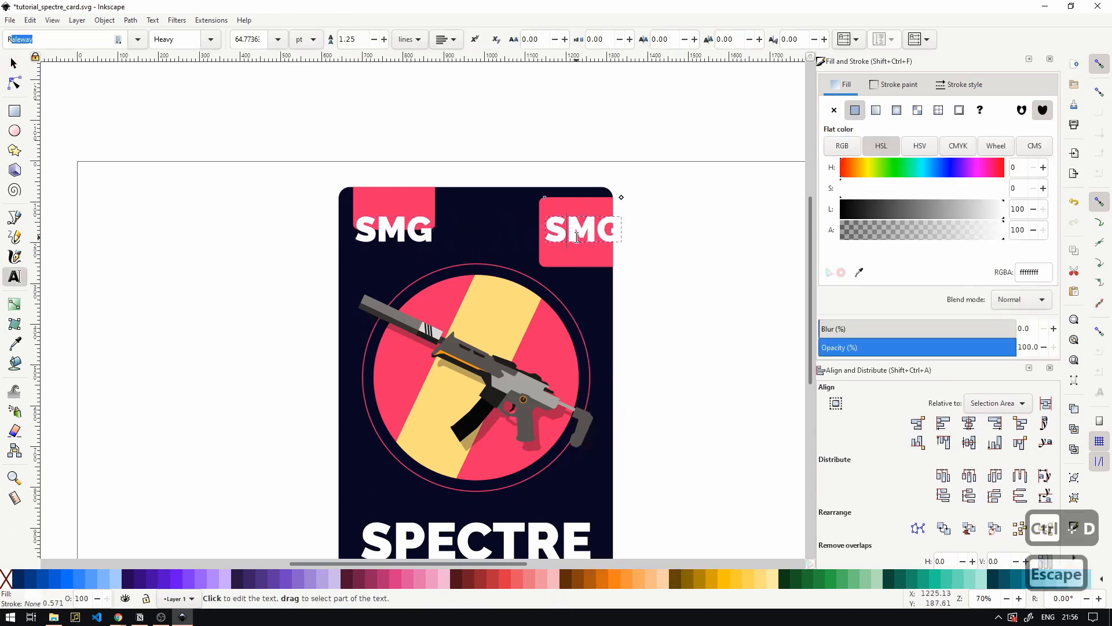
double_click(578, 236)
type("2 ")
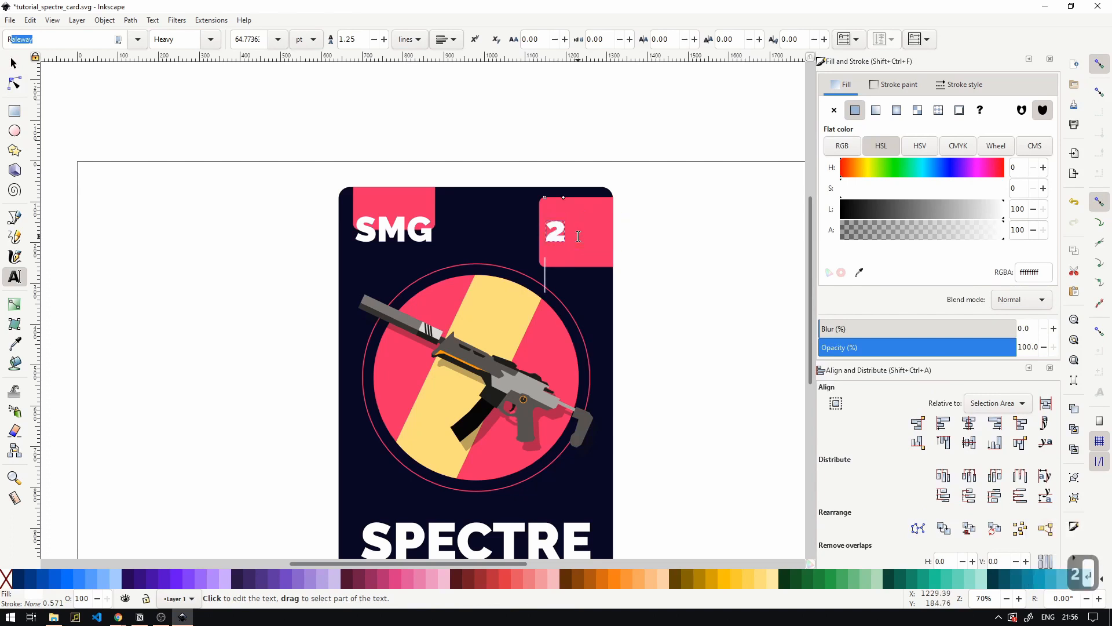
type("6")
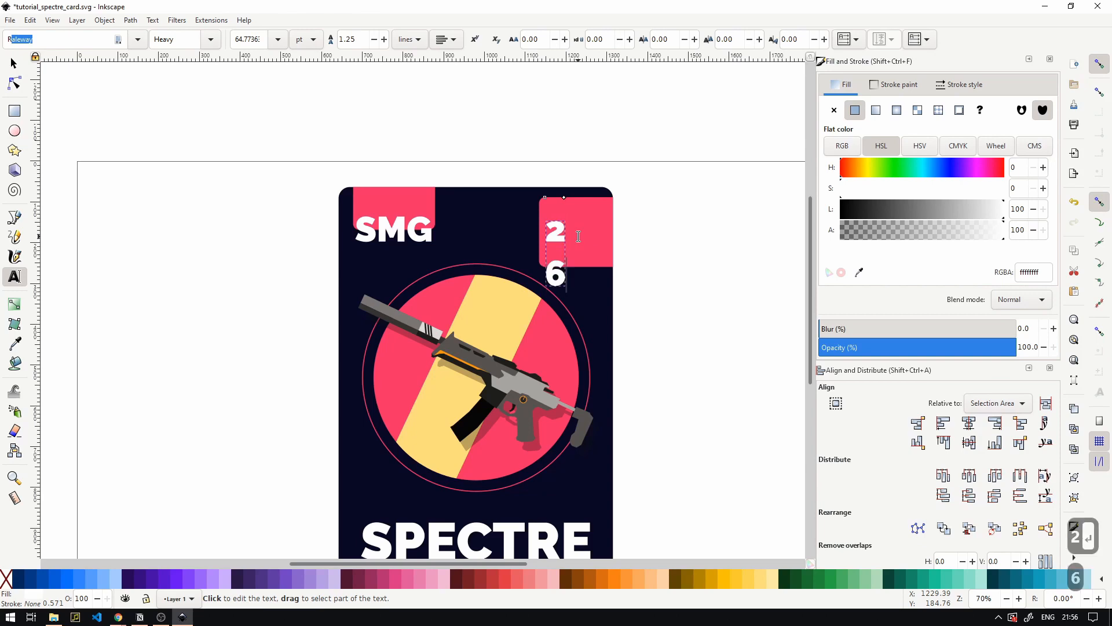
left_click(14, 64)
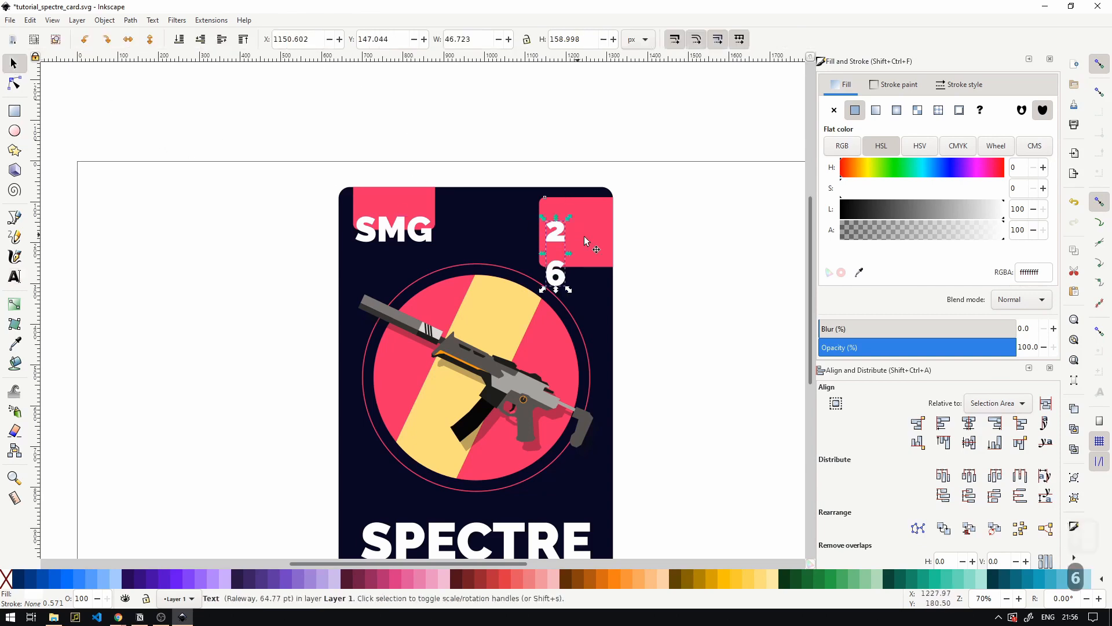
- Move the two-line 2 and 6 text inside the pink tag's left side and shrink it to about 45 by 152 px
scroll(569, 264, "up", 3)
left_click_drag(542, 301, 543, 241)
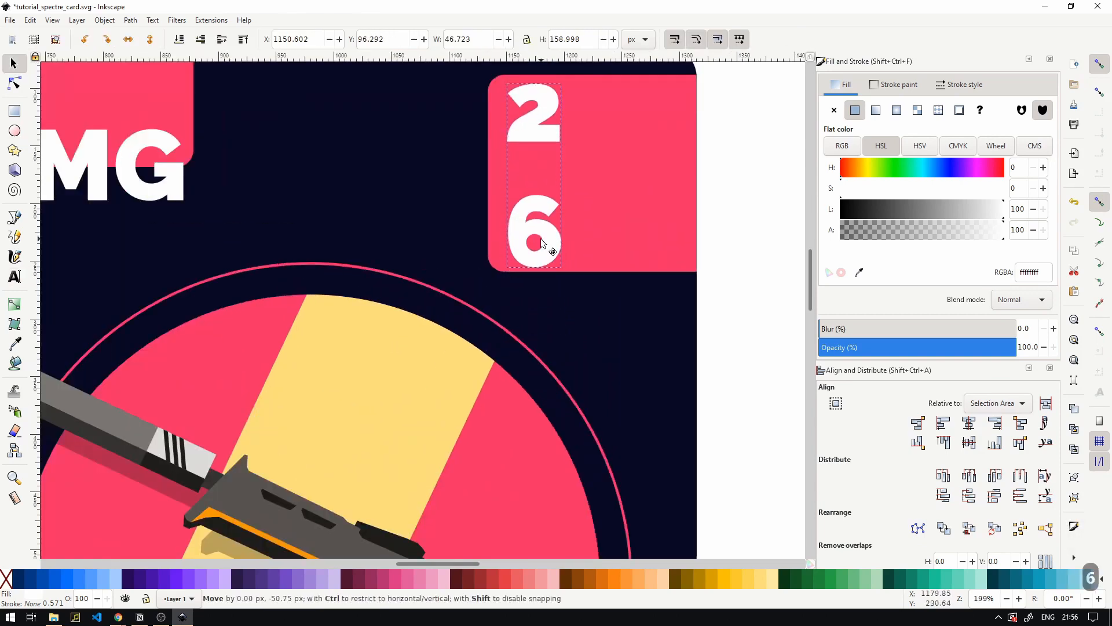
left_click_drag(570, 181, 566, 176)
left_click_drag(550, 224, 547, 223)
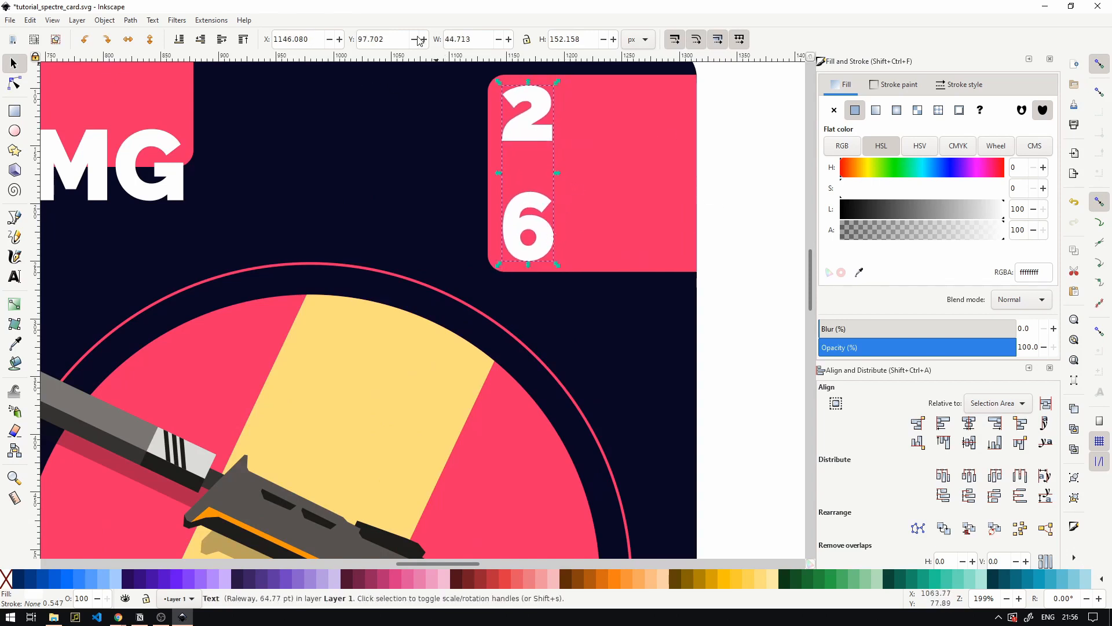
- Set the line spacing of the 2 and 6 text to 1 and move it slightly lower within its pink tag
double_click(526, 152)
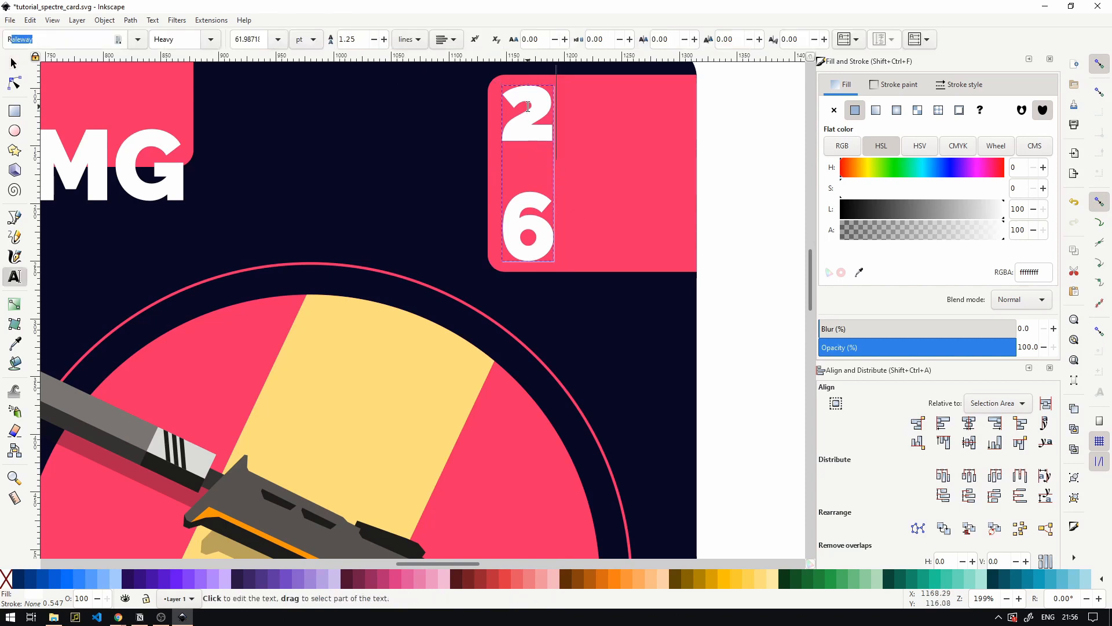
key("ctrl+a")
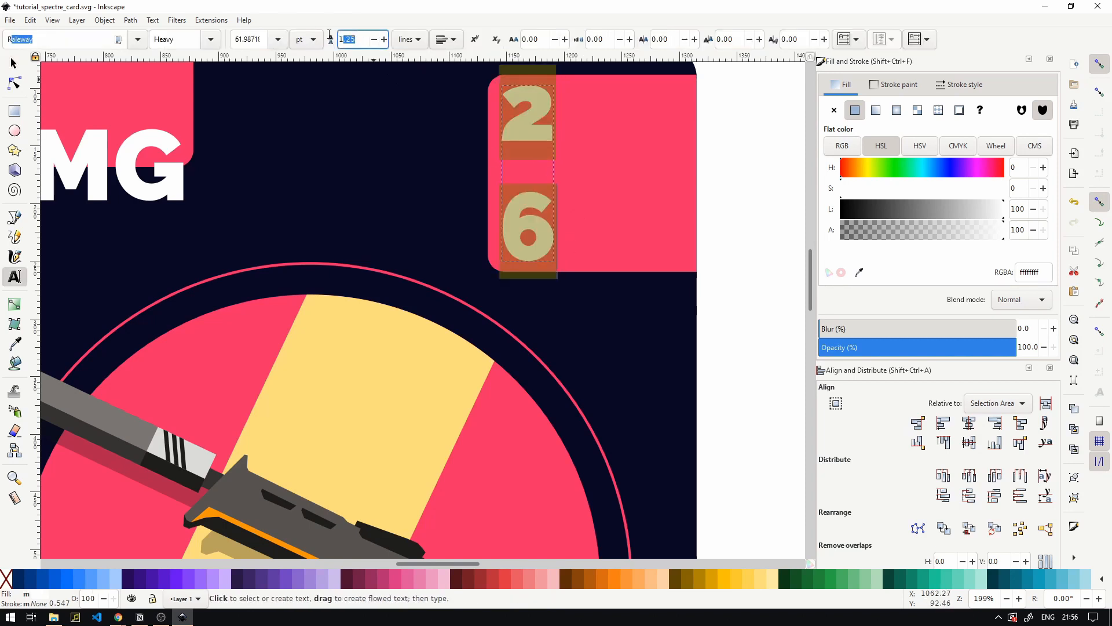
type("1")
key("Return")
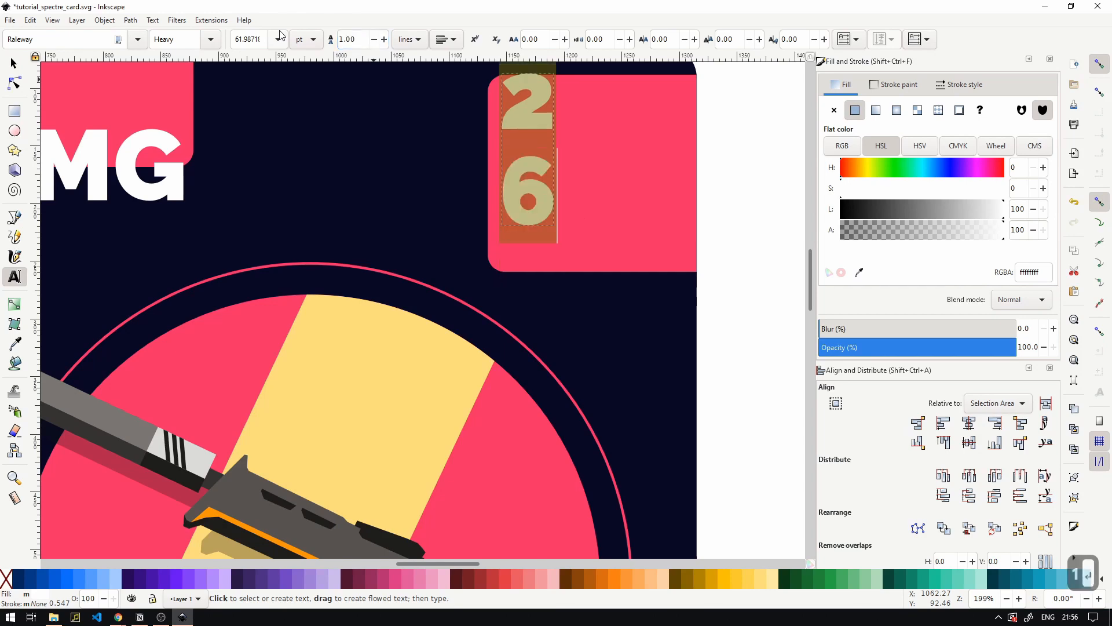
left_click(14, 63)
left_click_drag(526, 105, 527, 131)
left_click(781, 170)
- Move the SPECTRE title up slightly to a Y position of about 872.9 px and save the document
scroll(777, 173, "down", 2, "ctrl")
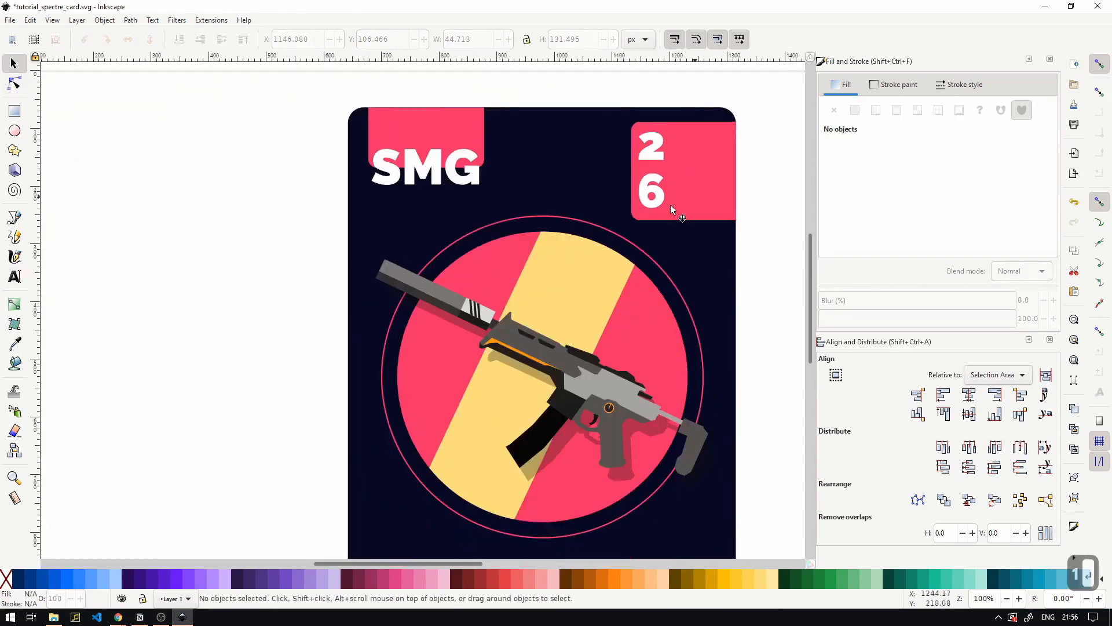
scroll(668, 212, "down", 1, "ctrl")
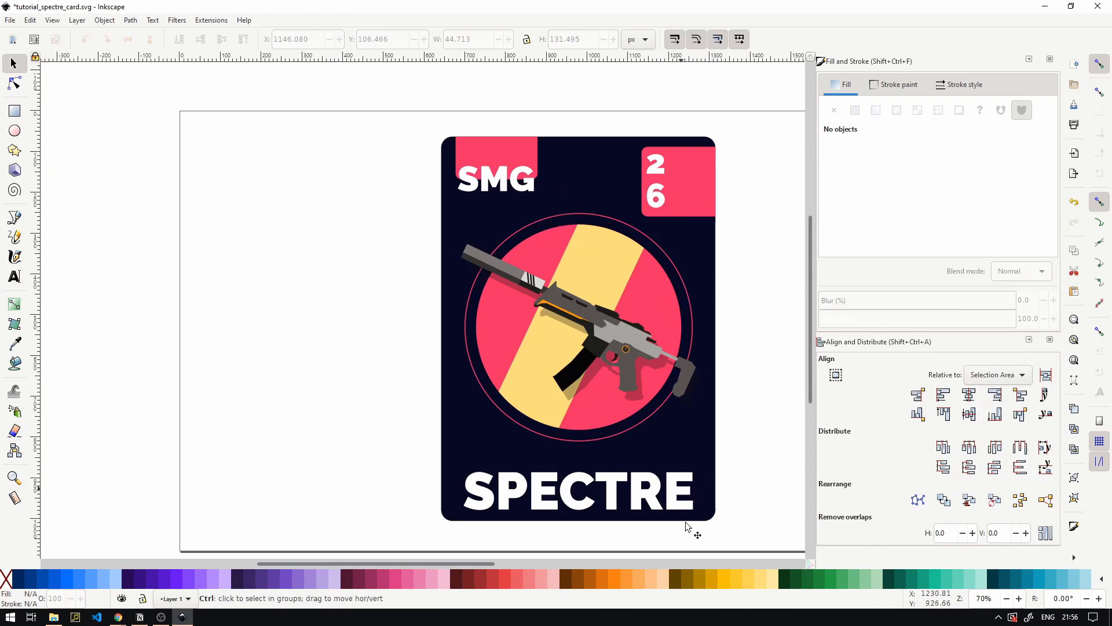
left_click_drag(630, 506, 630, 500)
key("Escape")
key("ctrl+s")
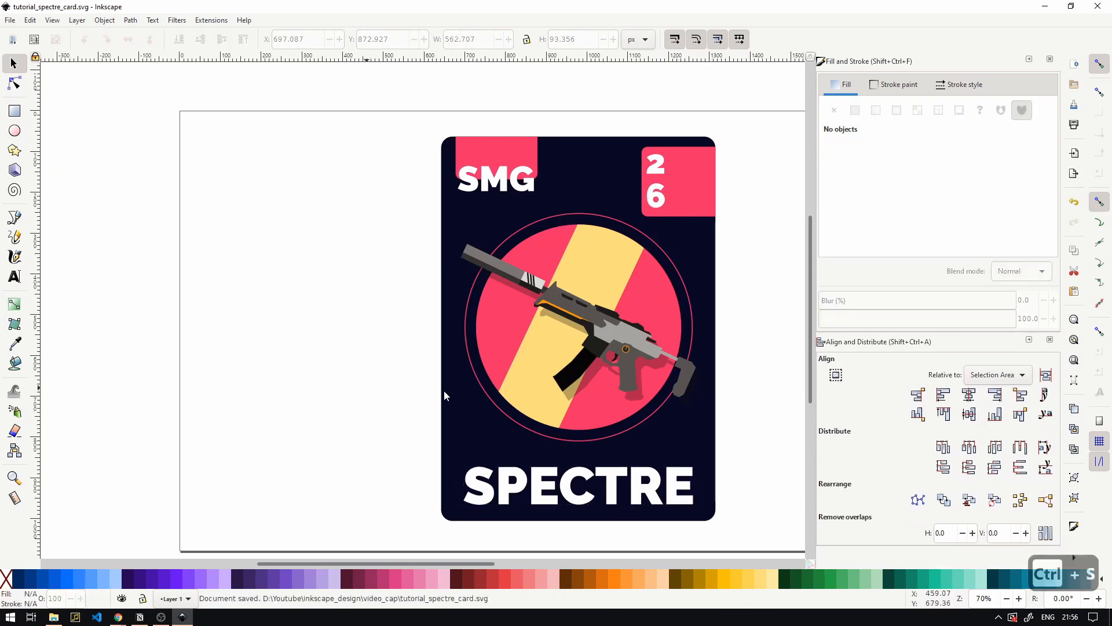
- Move the SPECTRE title down a little and select the dark card background
left_click_drag(627, 480, 625, 483)
left_click(444, 366)
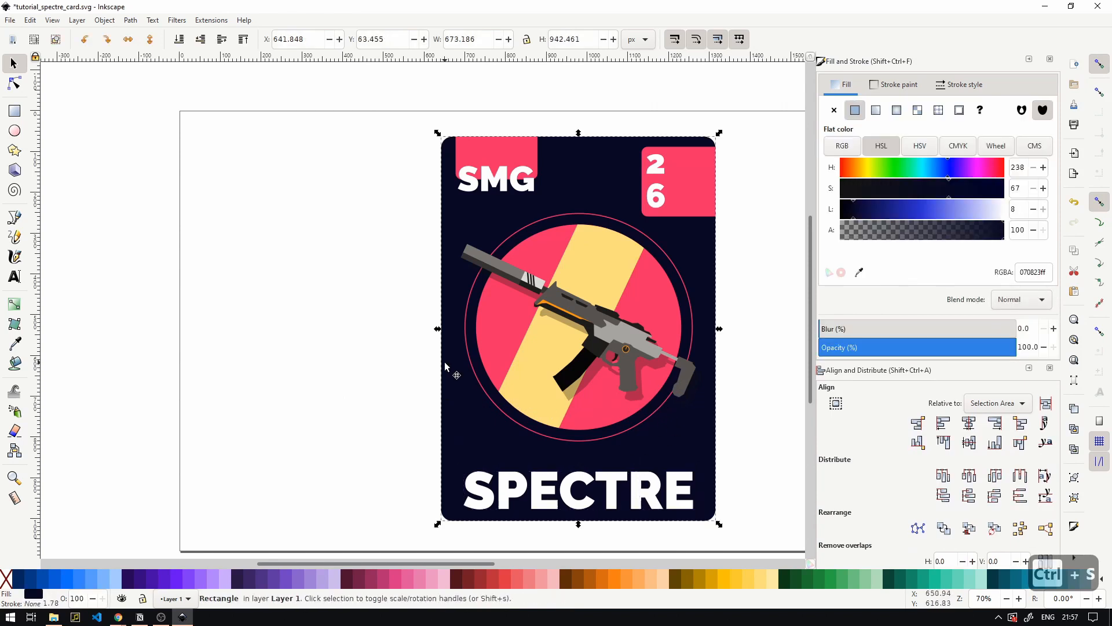
- Draw a circle about 169 px in diameter over the pink number tag and fill it white
left_click(665, 195)
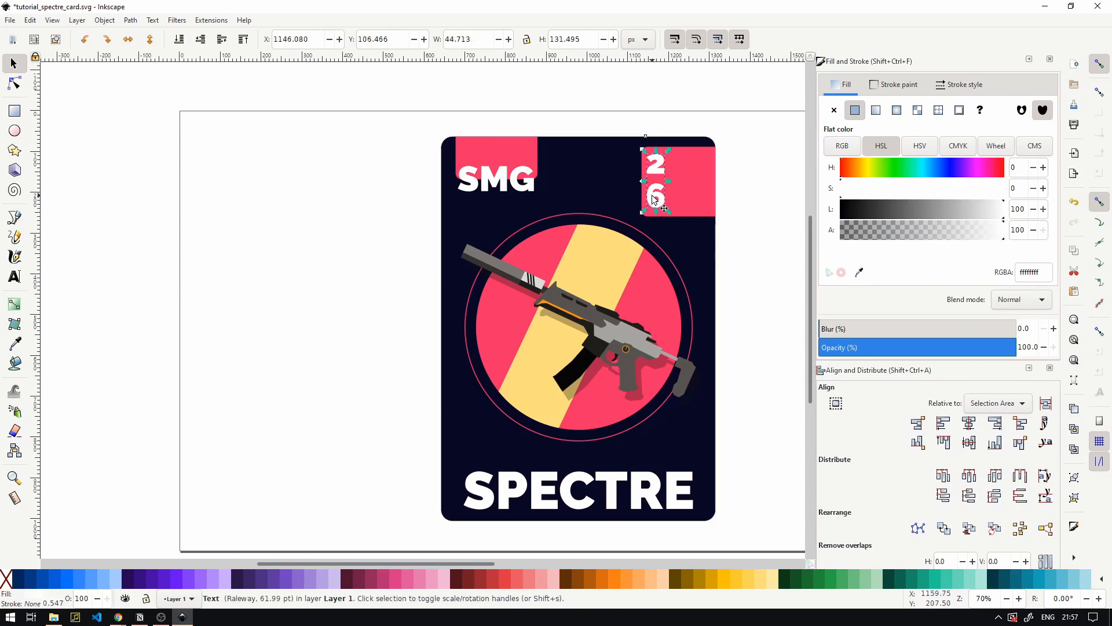
scroll(690, 189, "up", 3)
left_click_drag(695, 180, 555, 184)
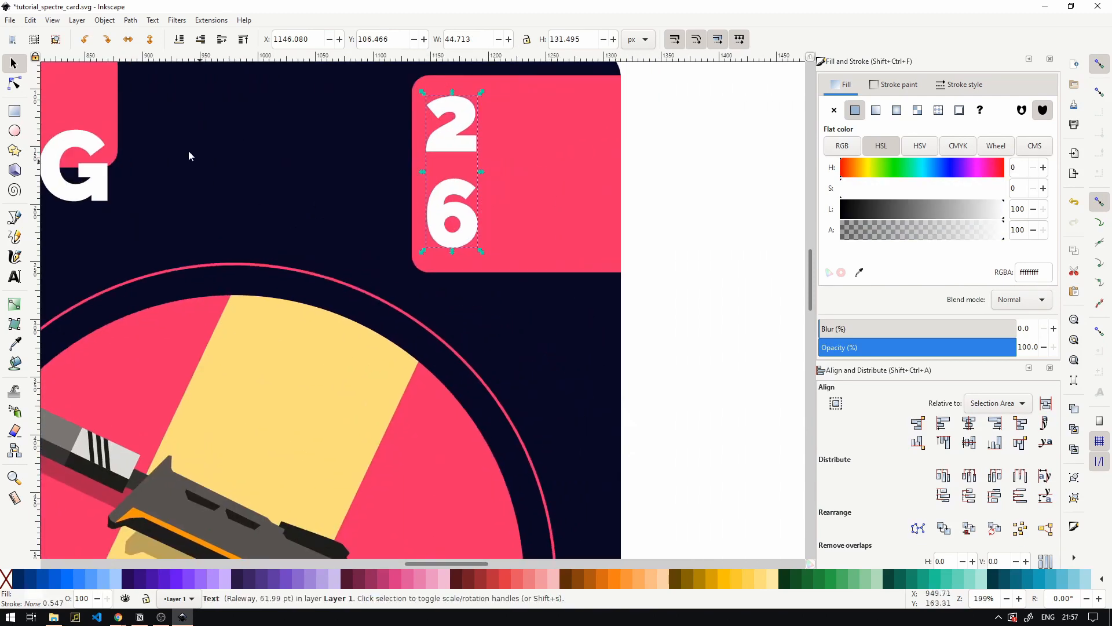
left_click(16, 131)
scroll(566, 117, "up", 2)
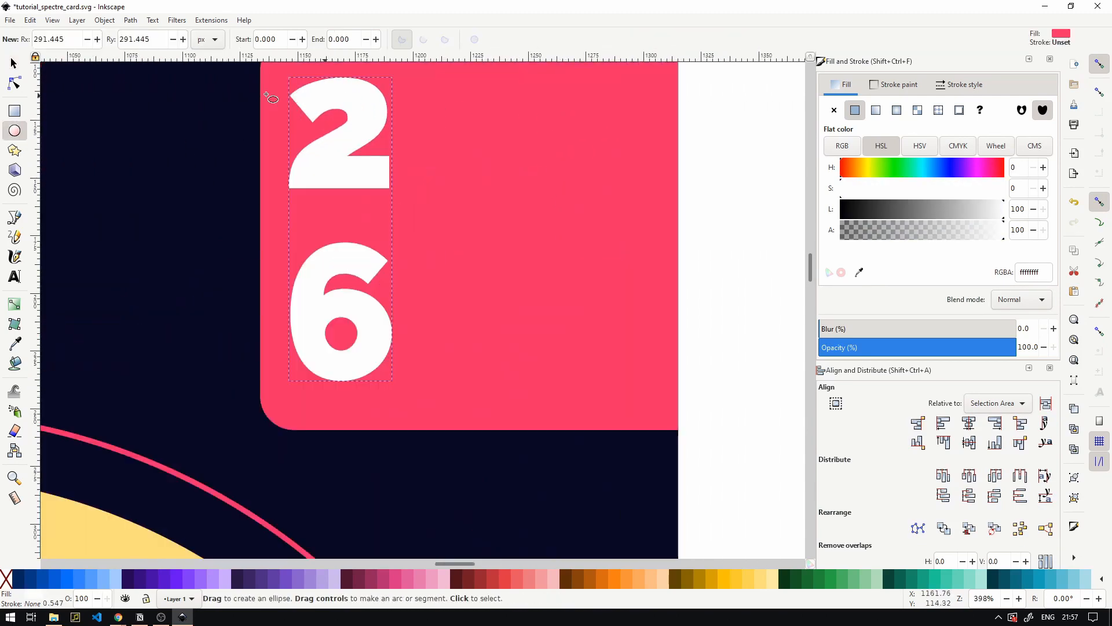
left_click_drag(531, 145, 698, 299)
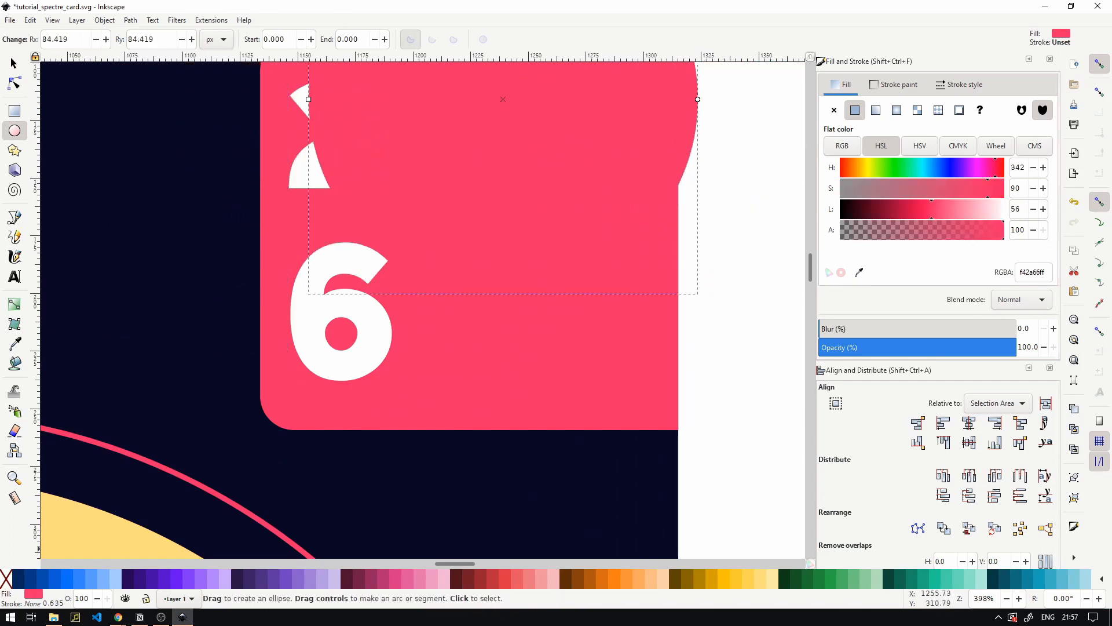
left_click(118, 583)
left_click_drag(947, 210, 1007, 210)
scroll(674, 192, "down", 2)
key("s")
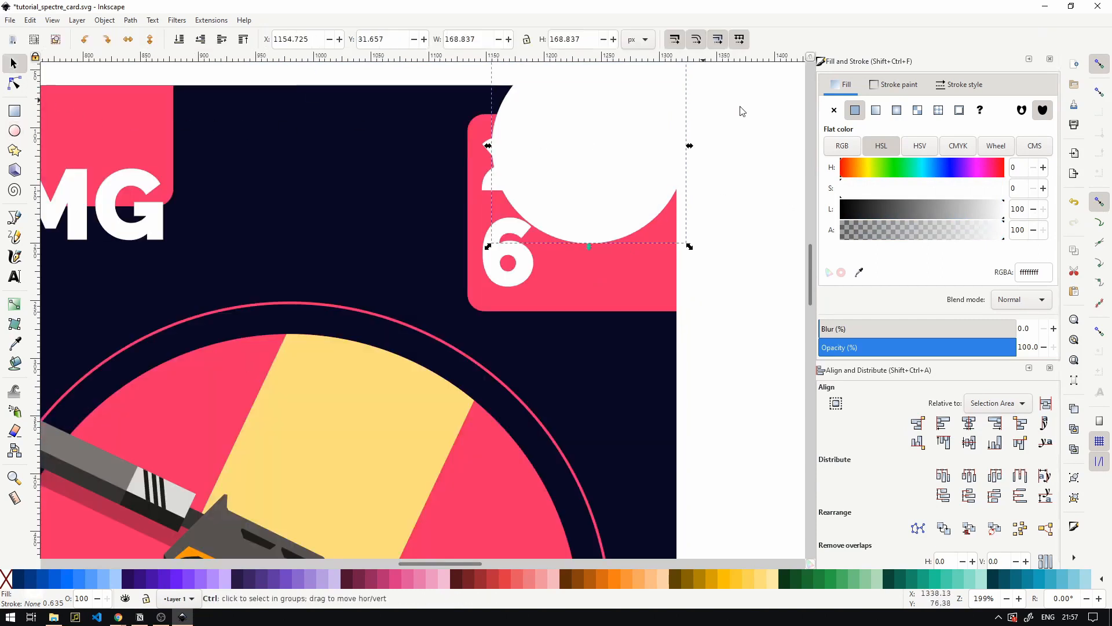
- Shrink the white circle to about 79 px and stack it with a duplicate beside the 2 and 6
left_click_drag(693, 246, 662, 191)
scroll(592, 166, "up", 1)
left_click_drag(592, 167, 644, 296)
key("ctrl+d")
left_click(648, 179, "shift")
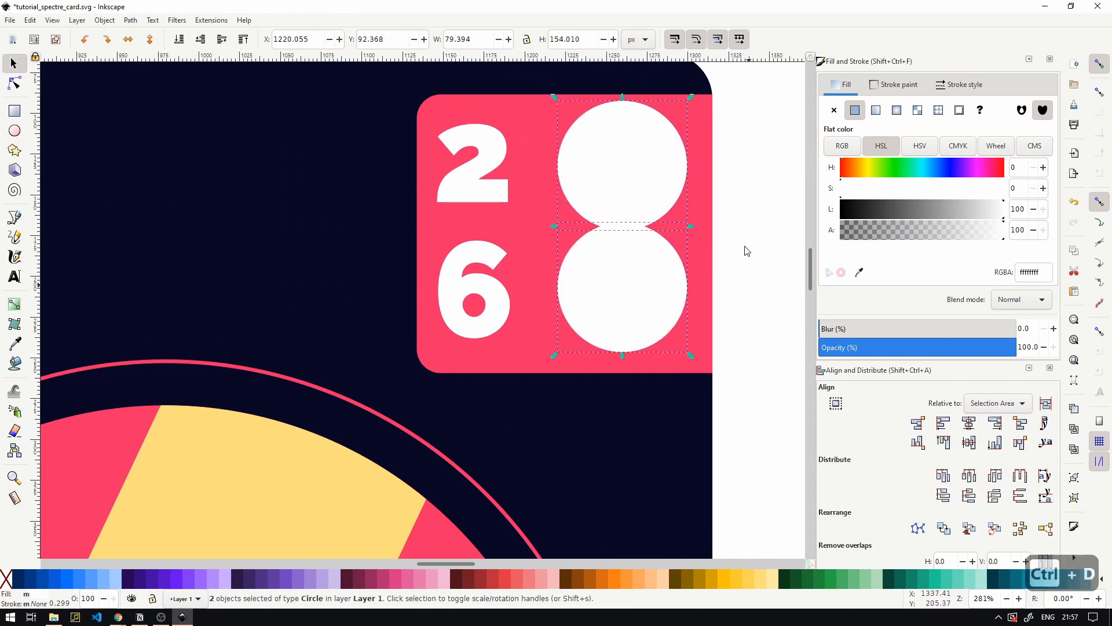
- Shrink both white circles to about 59.5 px and move them apart vertically, one beside each number
left_click_drag(692, 98, 674, 123)
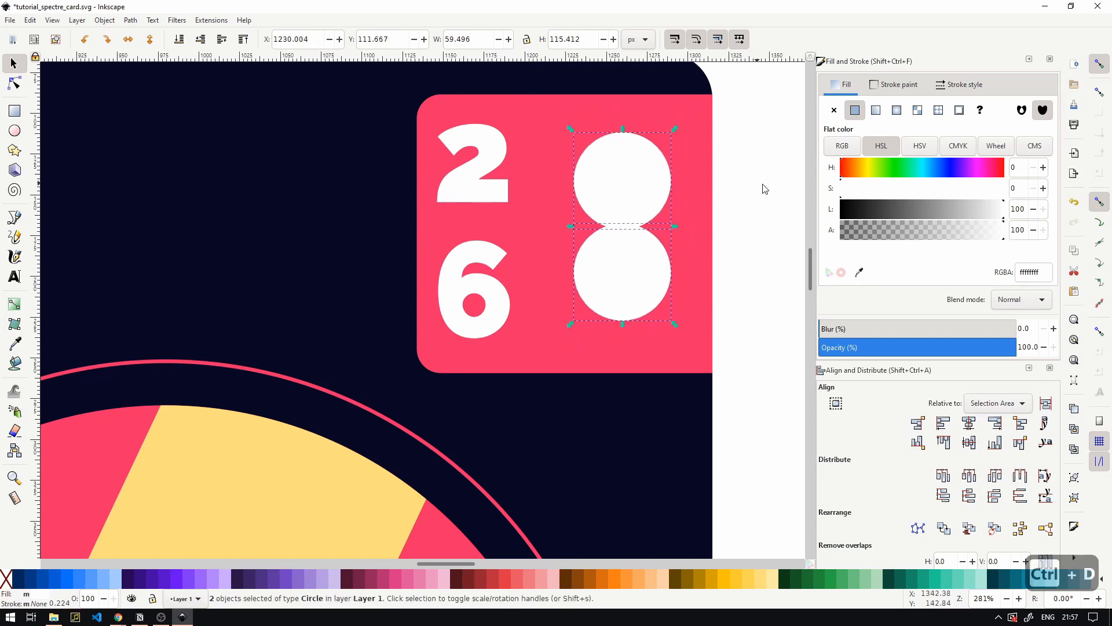
left_click(765, 189)
left_click_drag(631, 193, 630, 174)
mouse_move(631, 259)
left_mouse_down()
mouse_move(625, 296)
mouse_move(627, 280)
left_mouse_up()
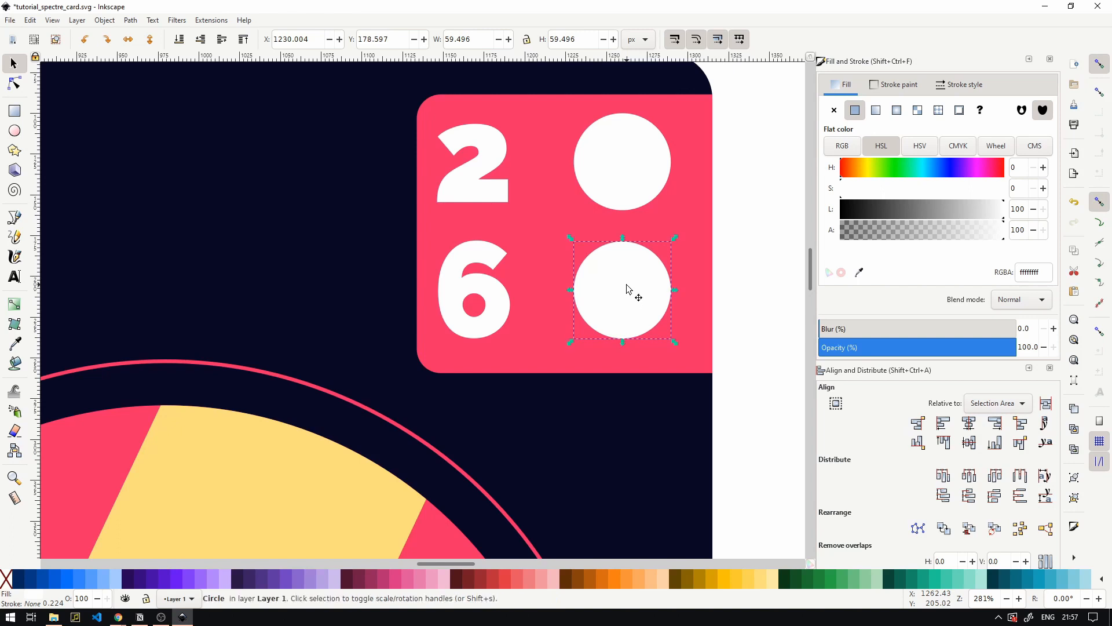
- Enlarge both white circles to about 73 px and adjust their vertical spacing beside the numbers
left_click(643, 313, "shift")
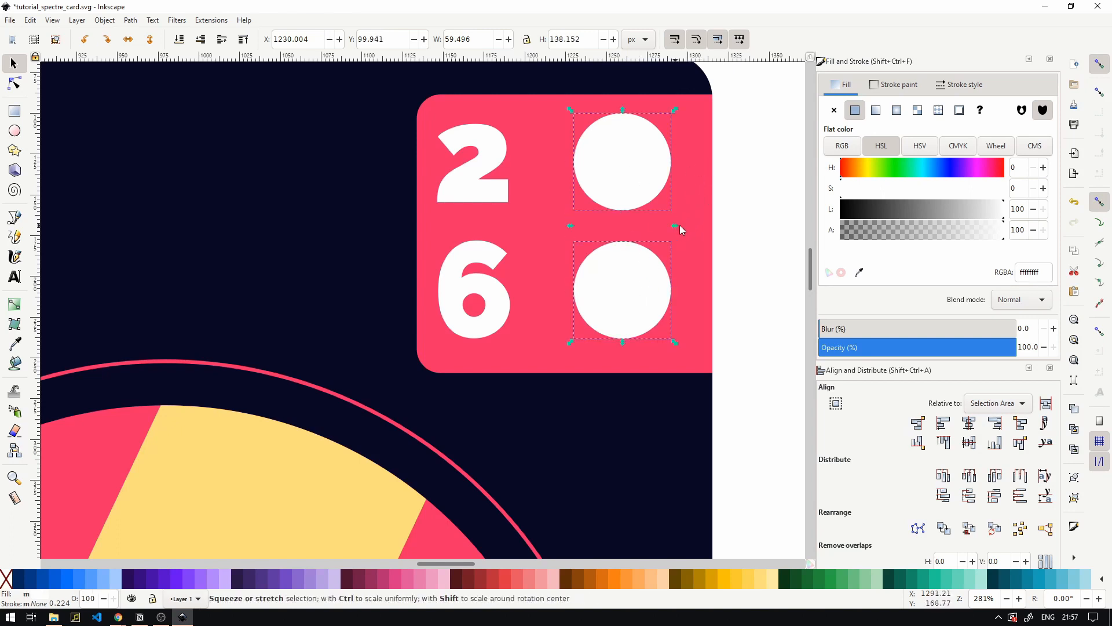
left_click_drag(676, 226, 686, 225)
left_click(702, 209)
left_click_drag(607, 166, 606, 184)
left_click_drag(620, 299, 620, 292)
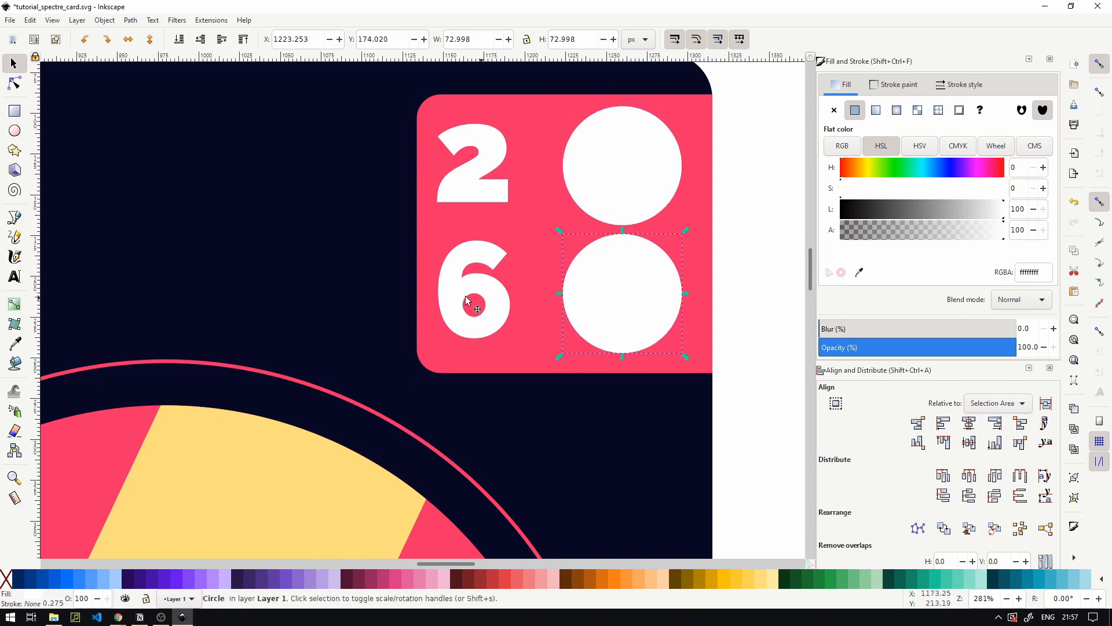
- Delete the 6 and its line break from the two-line number text, leaving only the 2
key("t")
left_click(502, 296)
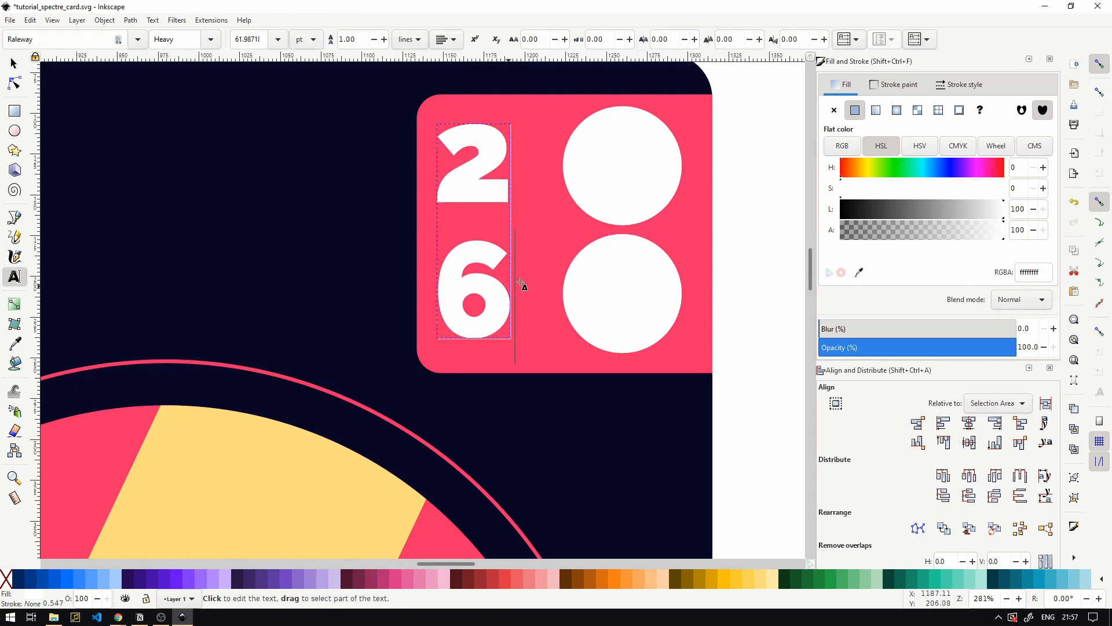
key("BackSpace")
key("BackSpace")
left_click(13, 66)
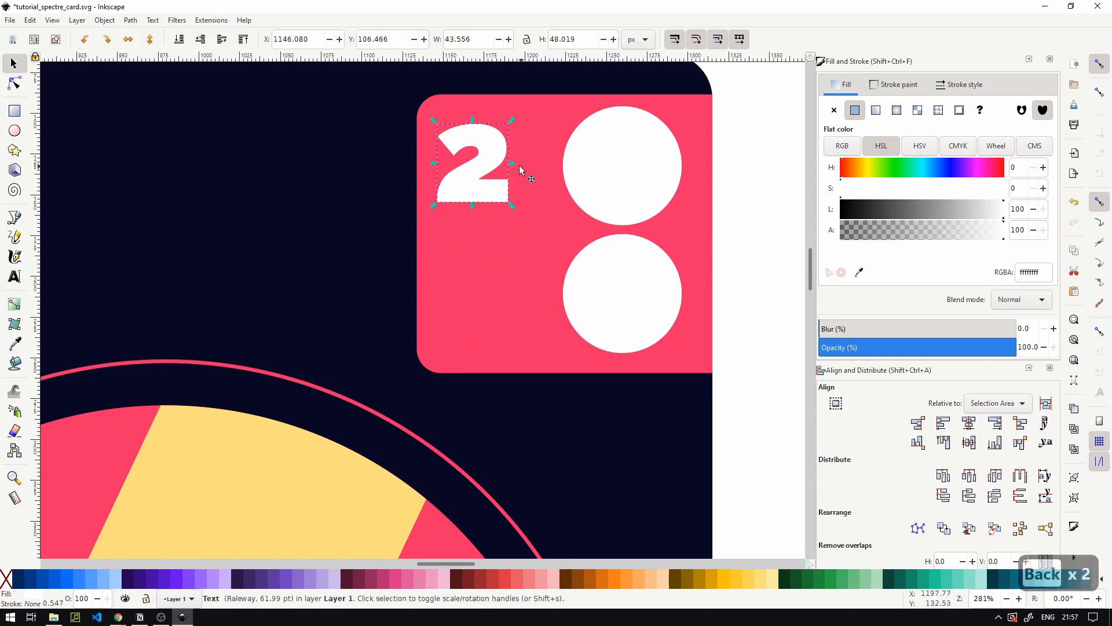
- Duplicate the 2, change the copy's text to 6 and place it below the 2 beside the lower circle
key("ctrl+d")
left_click_drag(474, 172, 473, 286)
double_click(473, 286)
key("ctrl+a")
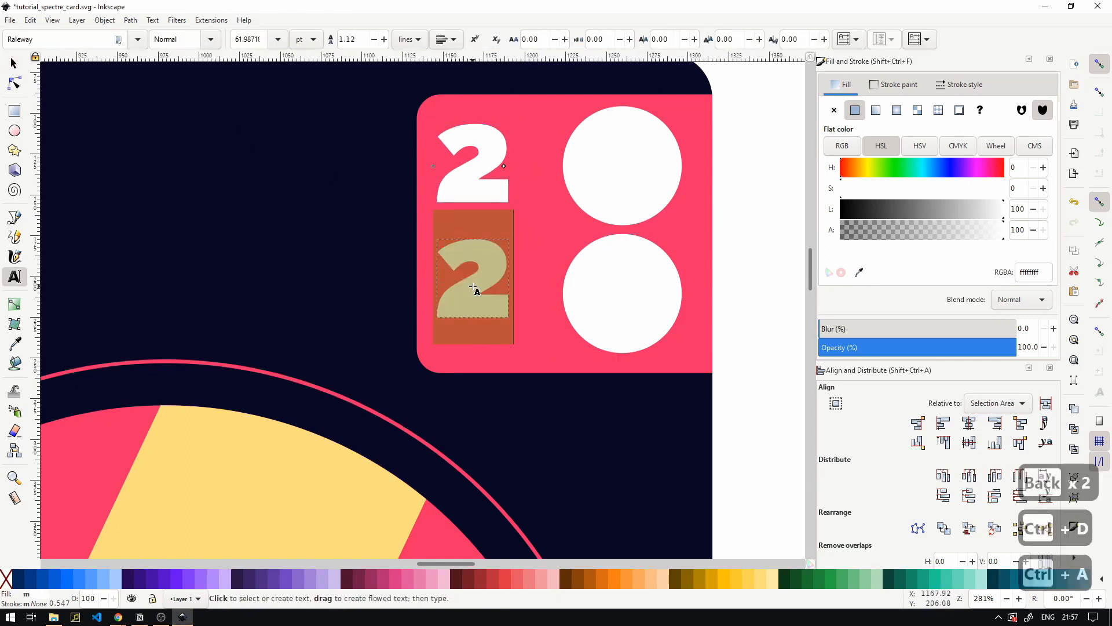
type("6")
left_click(13, 62)
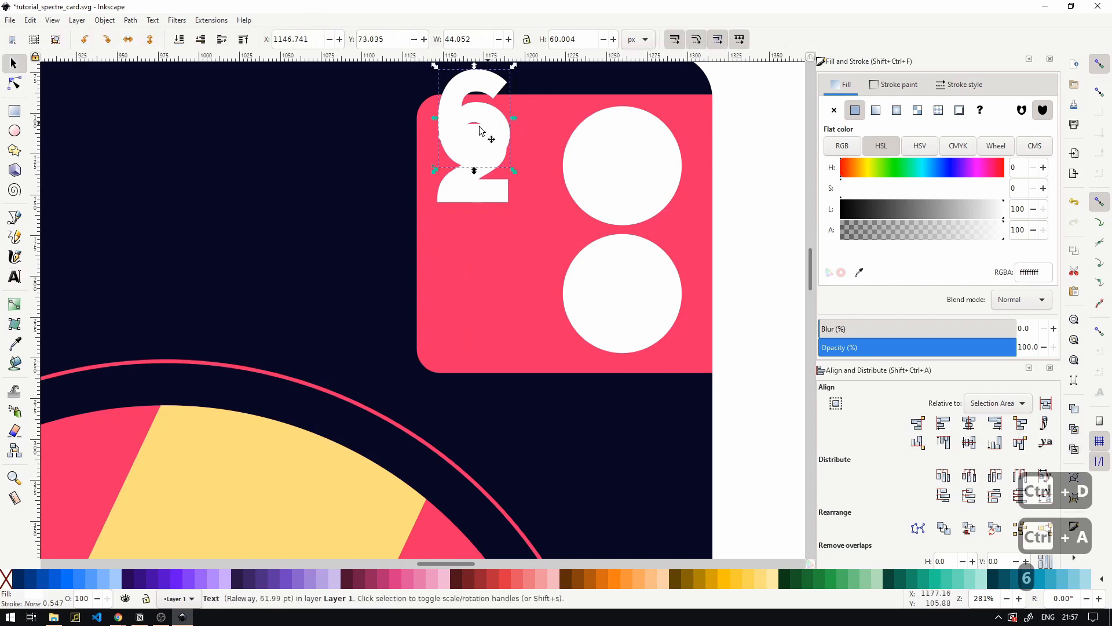
left_click_drag(484, 136, 476, 313)
- Align the 6 with the lower circle and the 2 with the upper circle along their horizontal centre lines
left_click(624, 314, "shift")
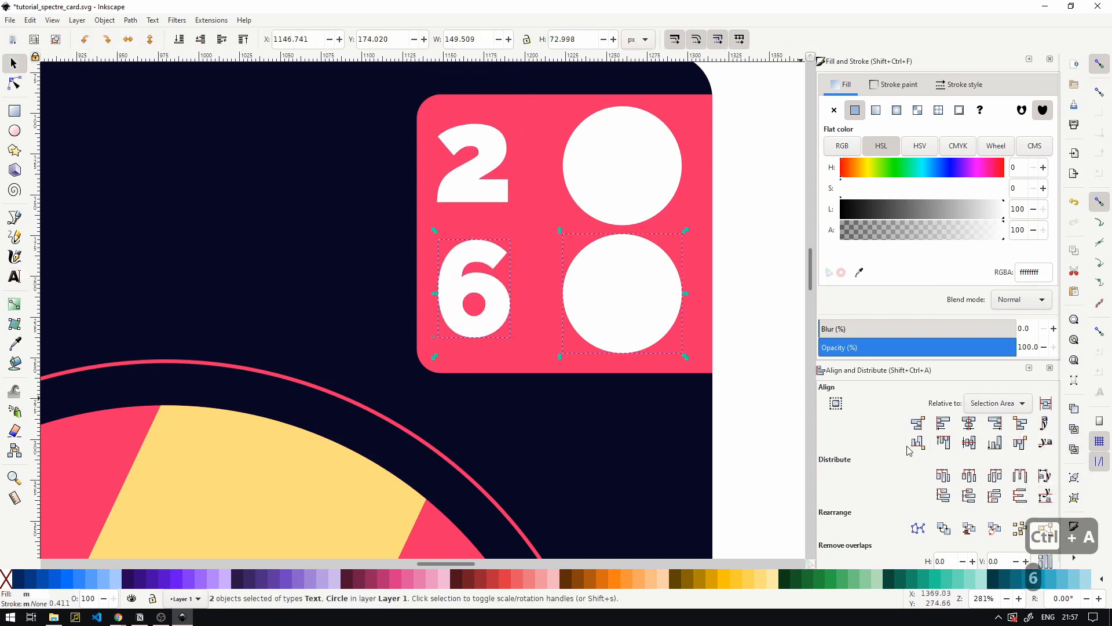
left_click(969, 442)
left_click(623, 174)
left_click(489, 186, "shift")
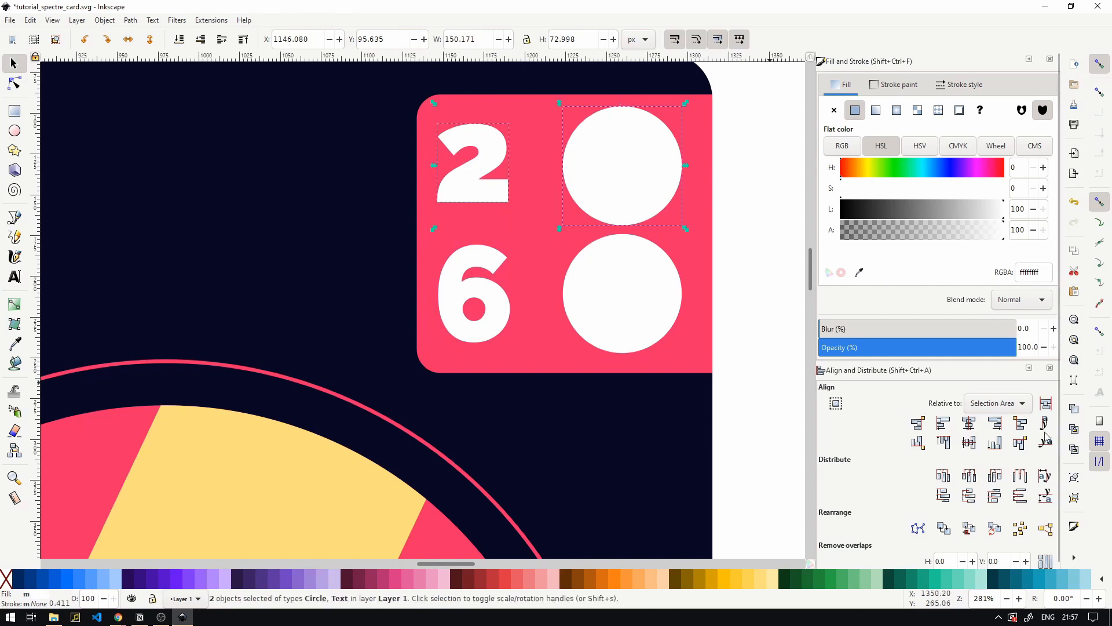
left_click(969, 442)
- Align the 2 and the 6 to each other on a common vertical axis
left_click(775, 262)
left_click(608, 177)
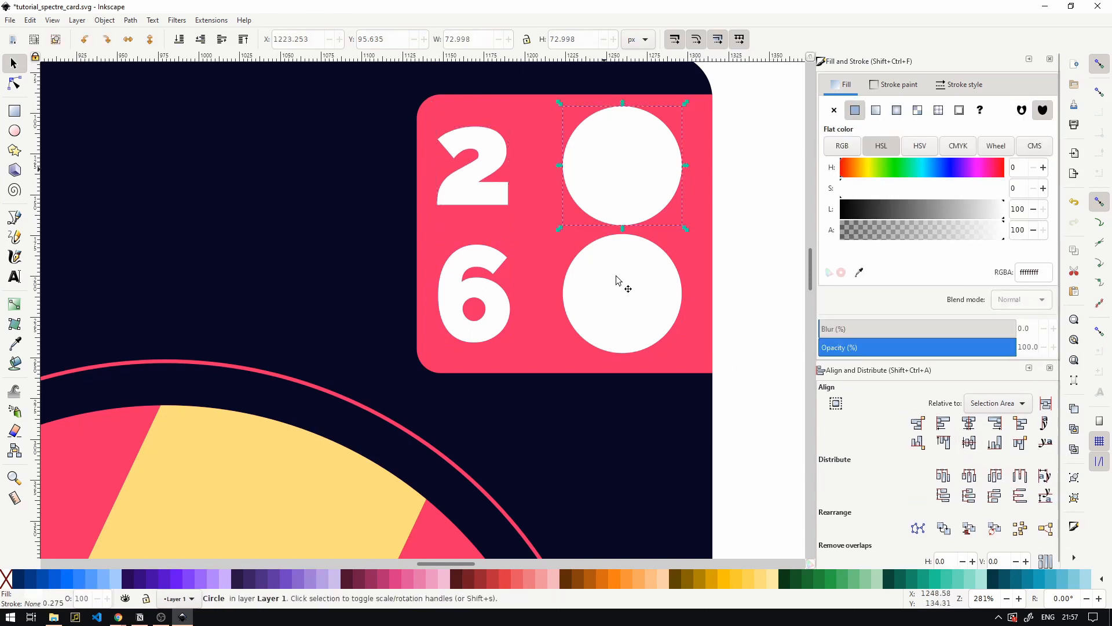
left_click(492, 284)
left_click(472, 174, "shift")
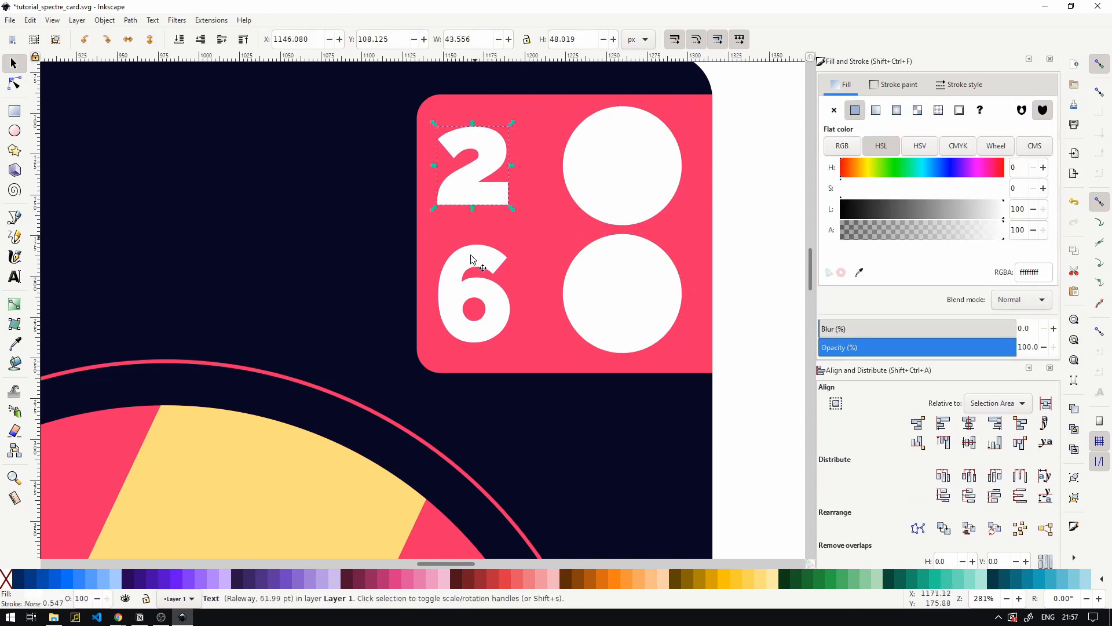
left_click(969, 423)
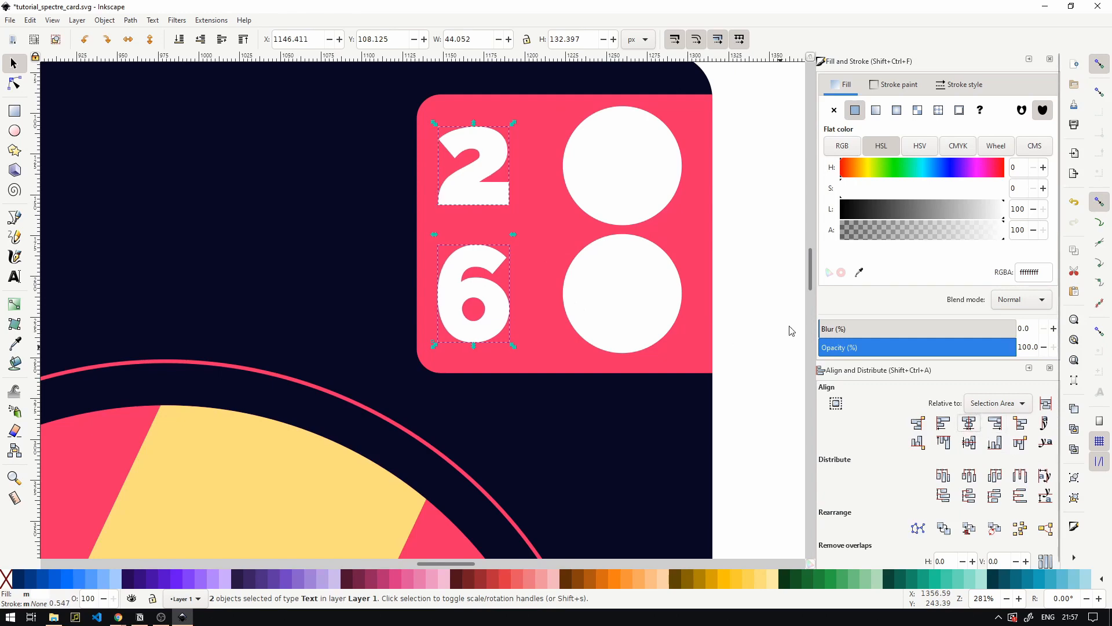
left_click(744, 253)
left_click(613, 286)
left_click(617, 191, "shift")
left_click(759, 275)
scroll(759, 274, "down", 2)
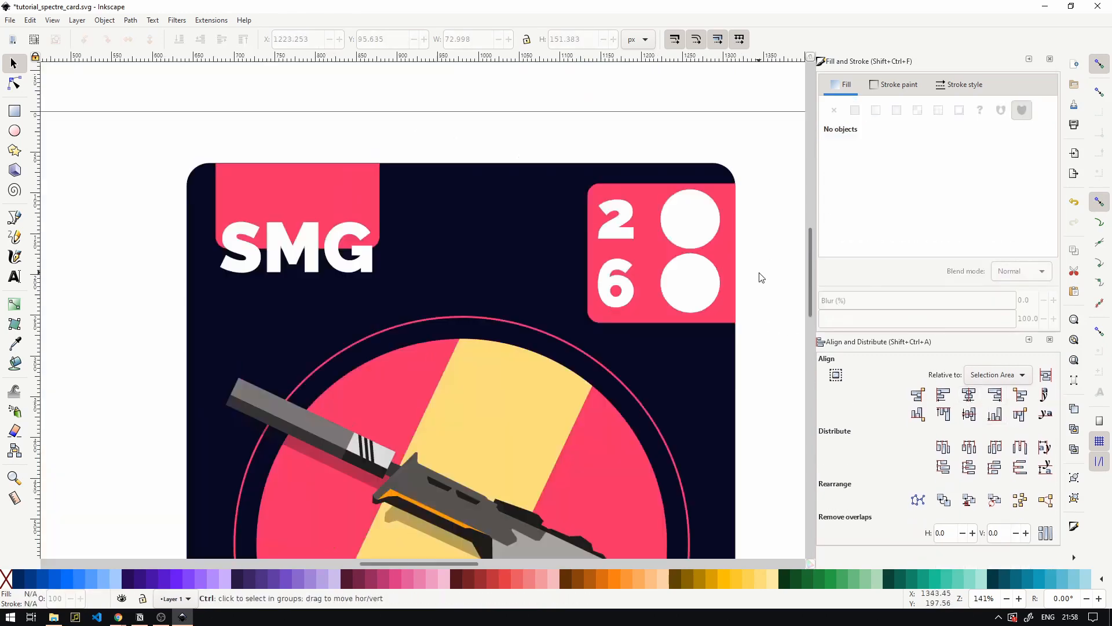
scroll(760, 273, "down", 1)
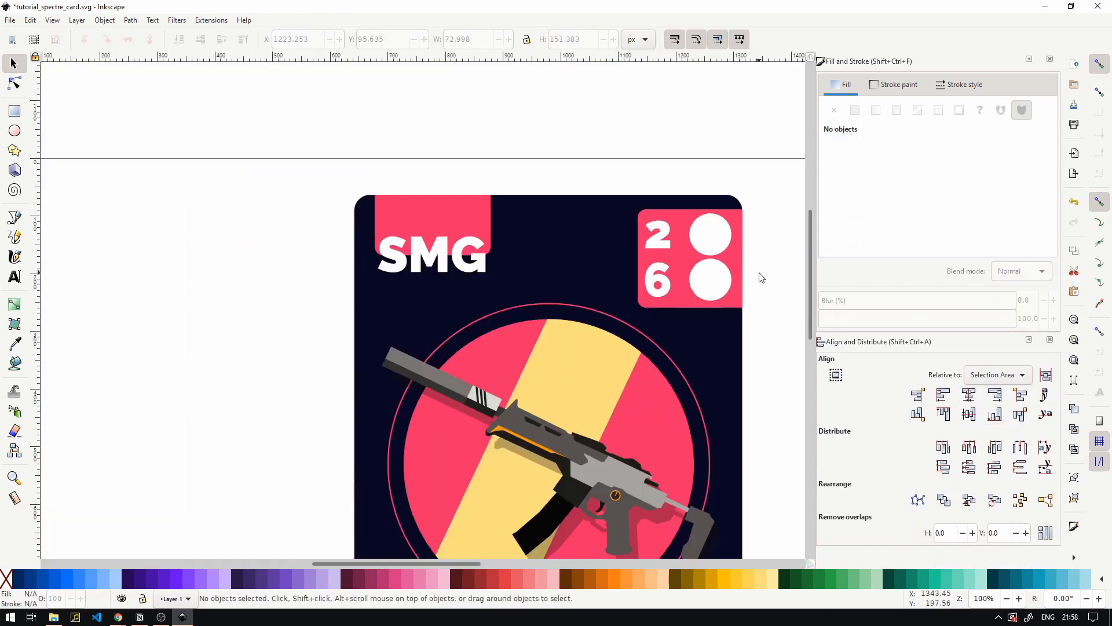
- Draw a purple rectangle about 20 by 48 px with sharp corners inside the upper white circle
scroll(744, 277, "up", 1)
scroll(658, 203, "up", 5)
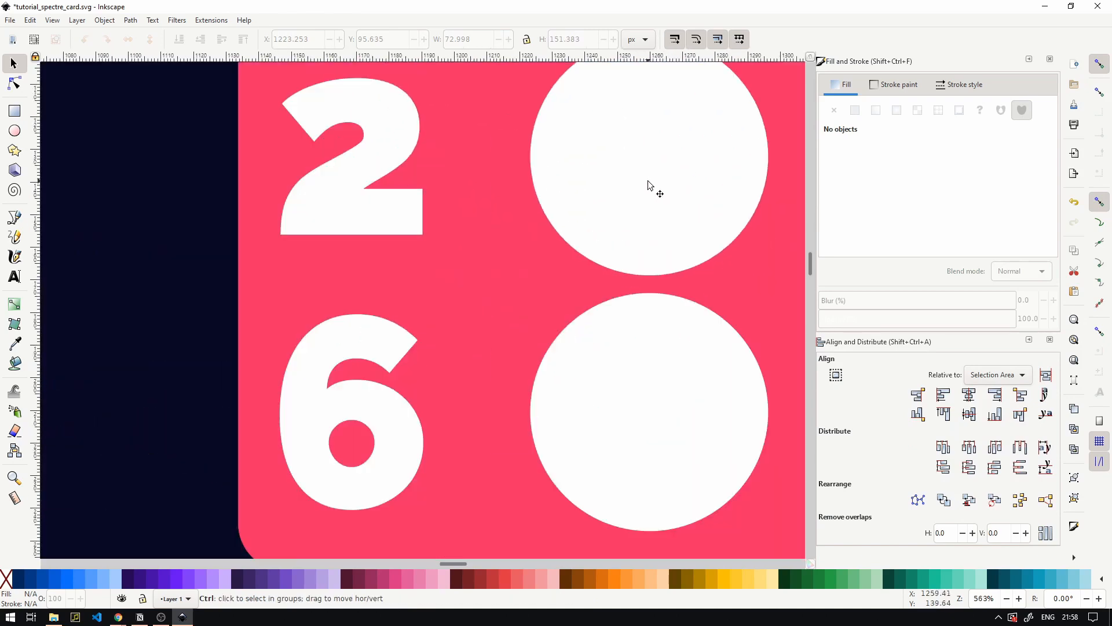
left_click(655, 183)
key("3")
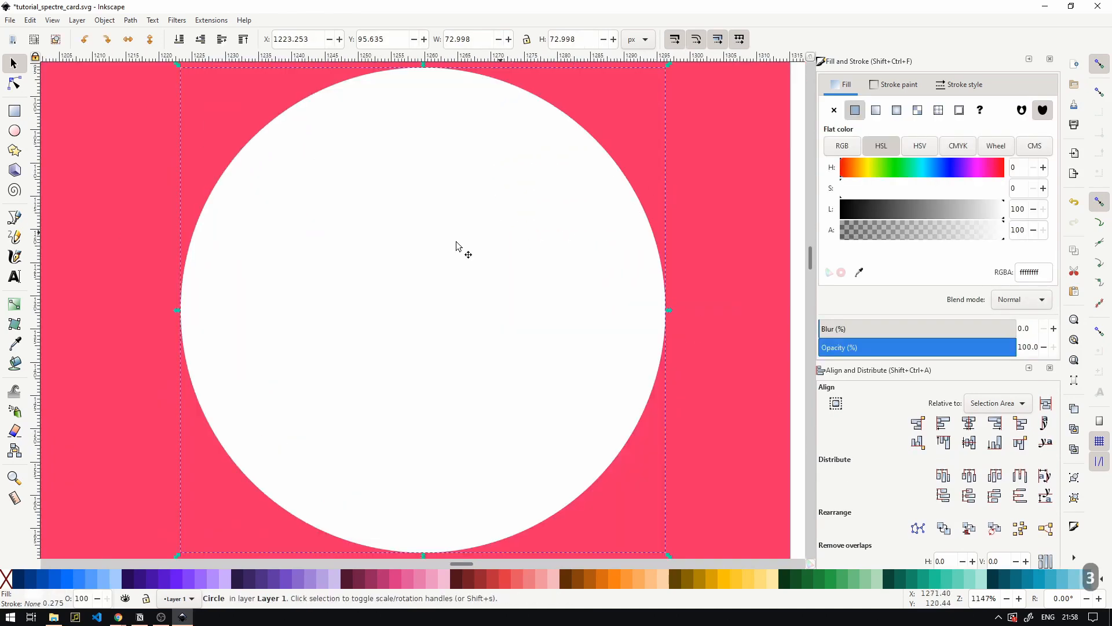
left_click(15, 111)
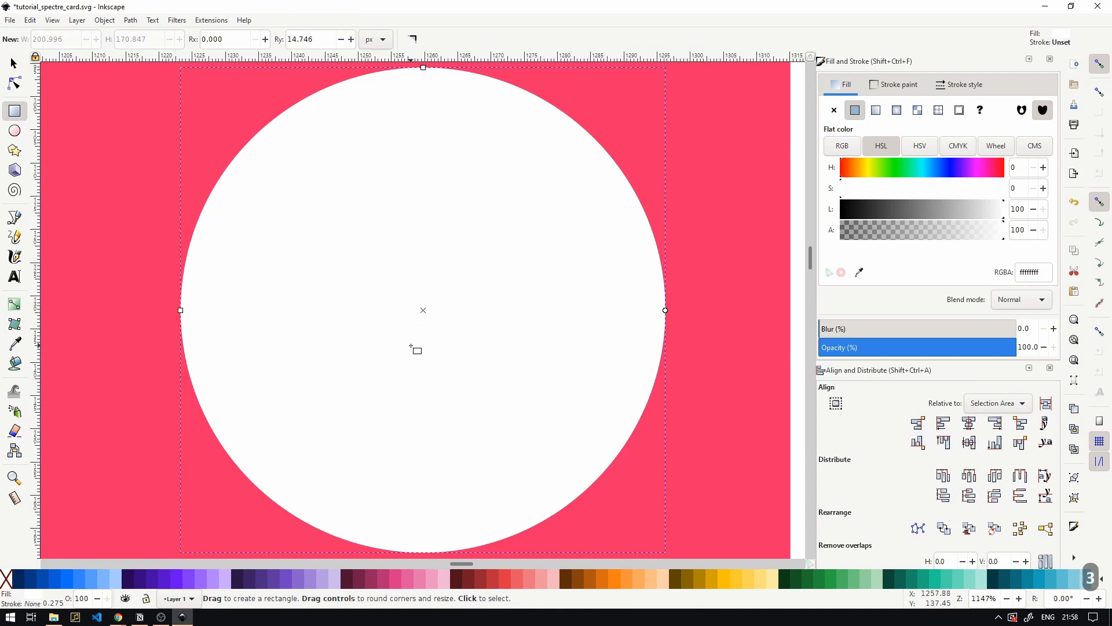
left_click(266, 578)
key("ctrl+z")
mouse_move(387, 173)
left_mouse_down()
mouse_move(516, 440)
mouse_move(524, 491)
left_mouse_up()
left_click(421, 39)
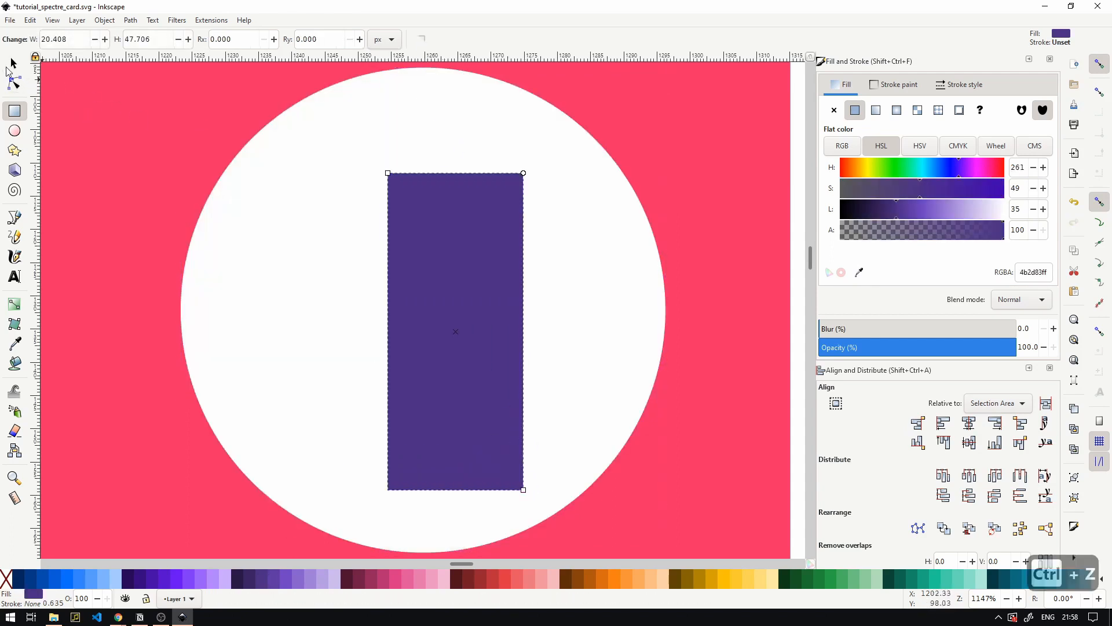
- Shorten the purple rectangle from its upper edge and move it near the middle of the upper white circle
left_click(9, 70)
left_click_drag(474, 297, 447, 277)
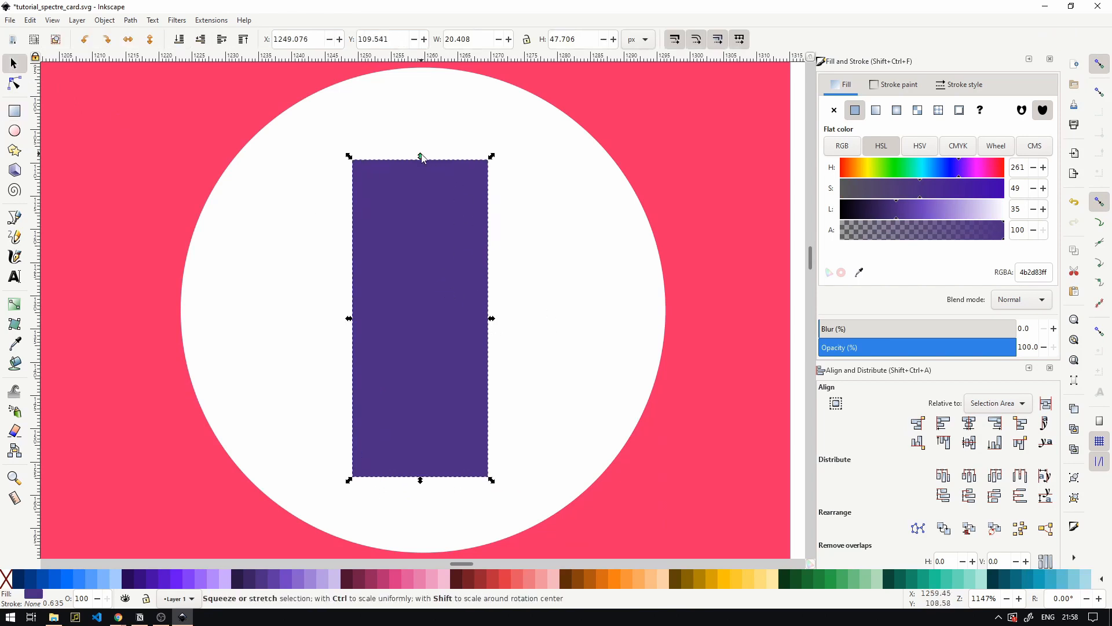
left_click_drag(421, 157, 435, 218)
mouse_move(452, 332)
left_mouse_down()
mouse_move(432, 312)
mouse_move(443, 287)
mouse_move(434, 361)
mouse_move(450, 316)
left_mouse_up()
- Draw a purple circle with a radius of about 9.8 px and place it just above the rectangle
key("e")
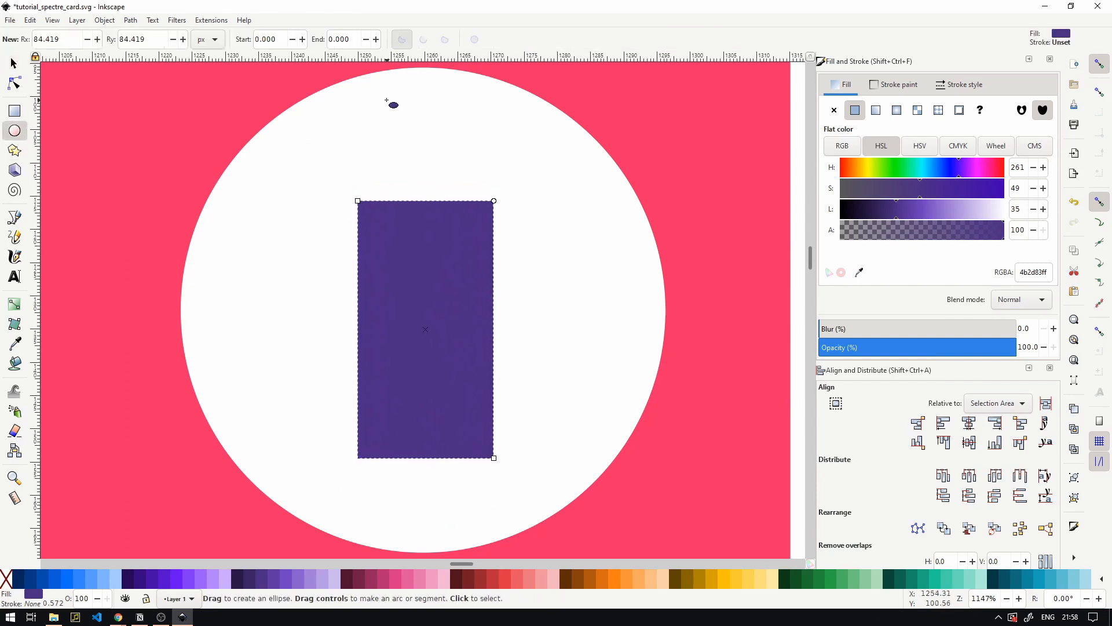
left_click_drag(386, 99, 452, 164)
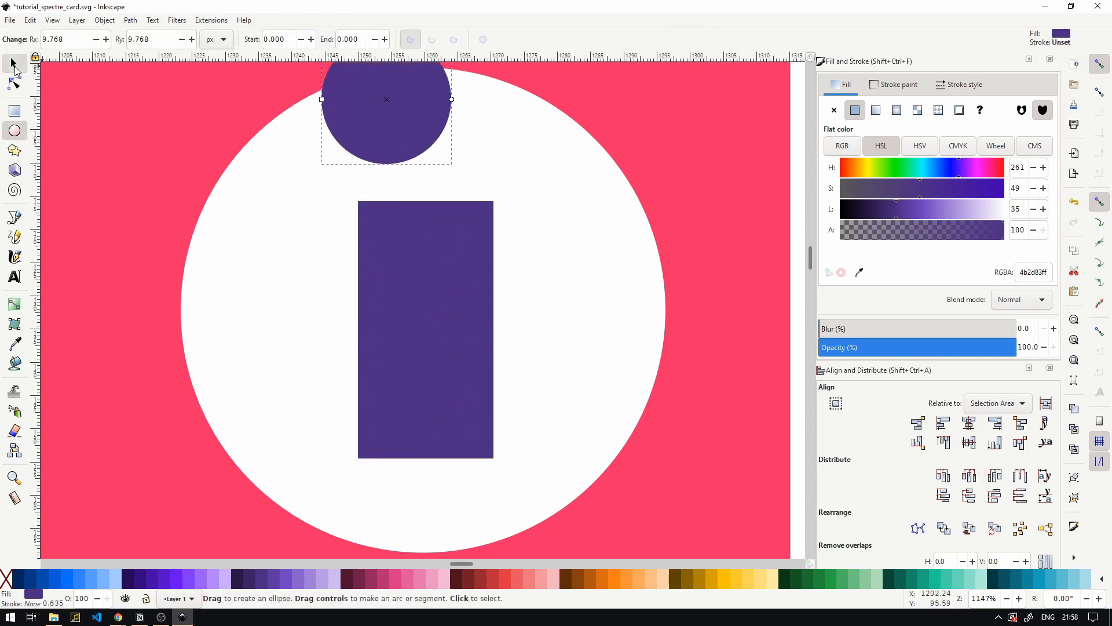
left_click_drag(410, 103, 453, 133)
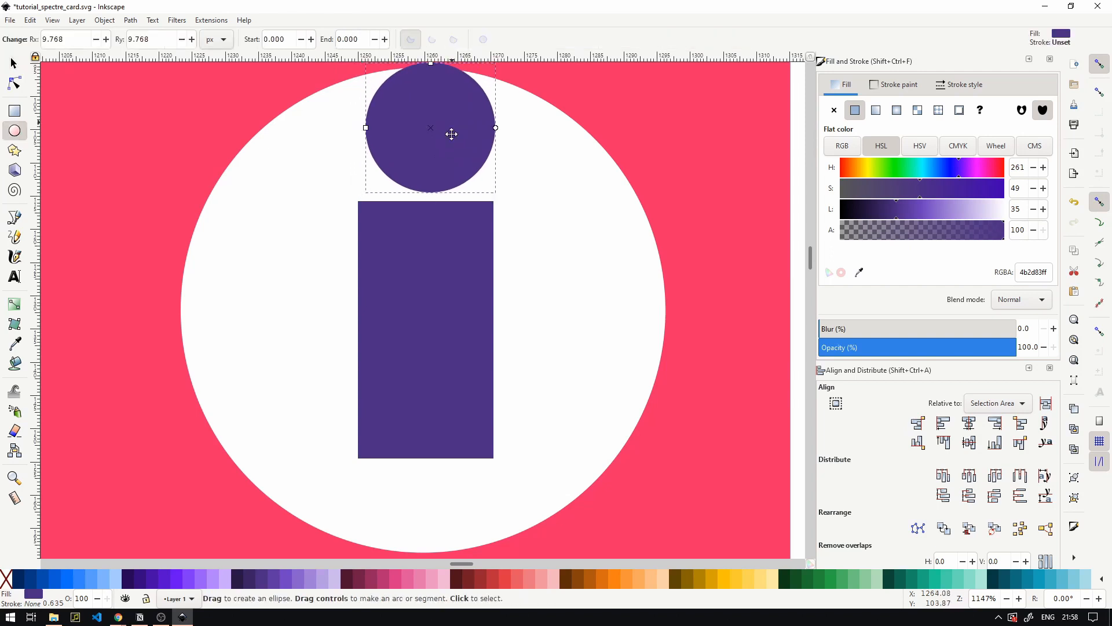
- Turn the purple circle into a half circle by setting its start angle to 180
scroll(379, 65, "up", 3)
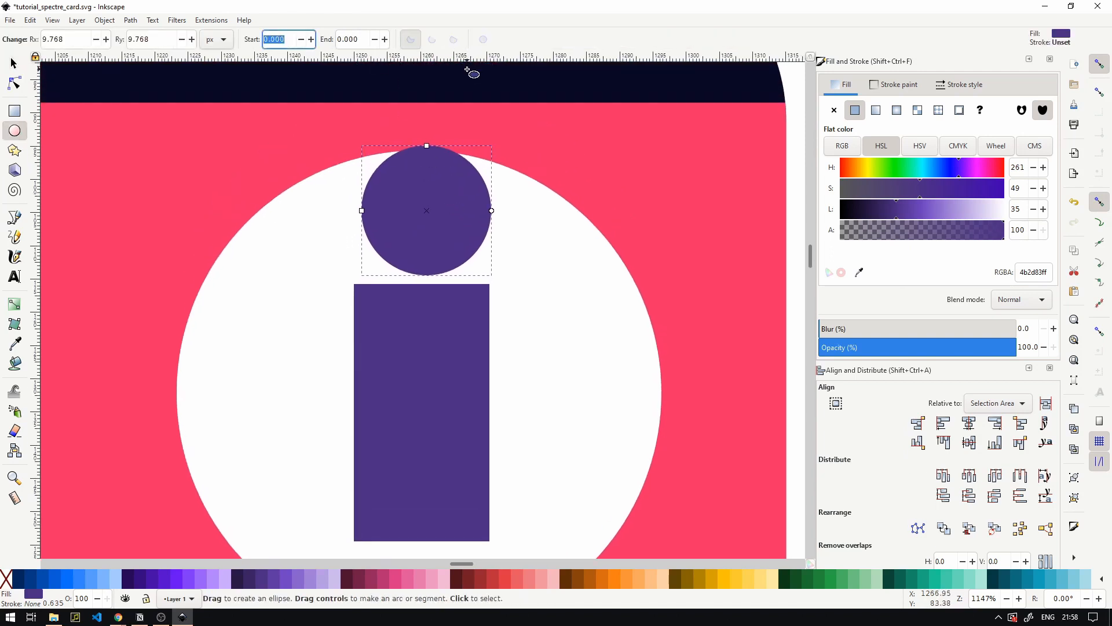
type("0")
key("Return")
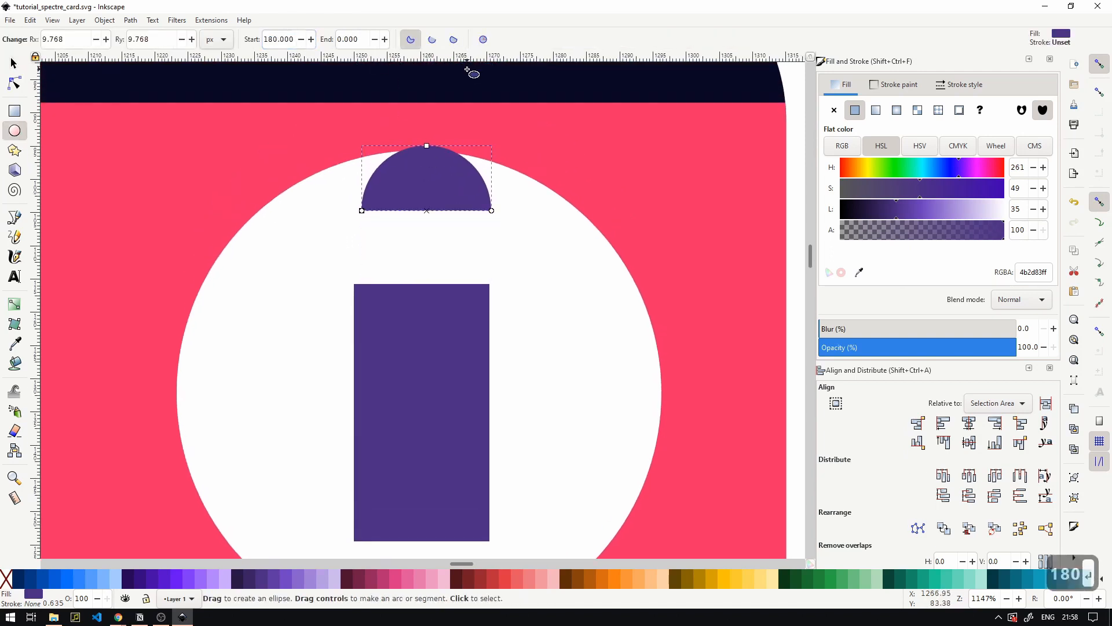
- Restore the purple half circle to a whole ellipse and undo the last change
left_click(18, 64)
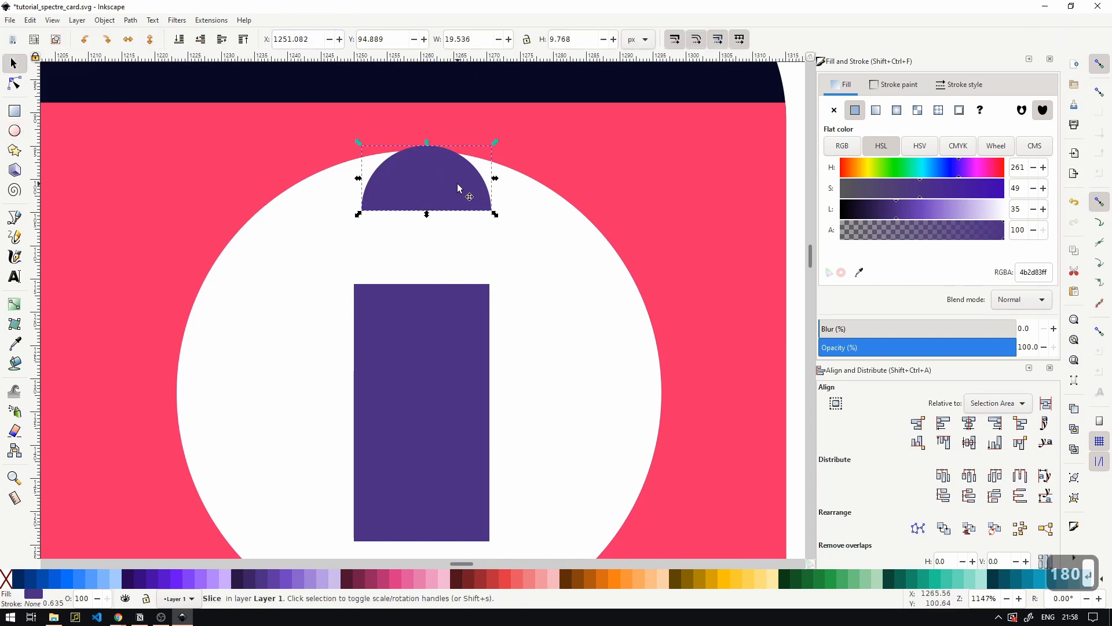
key("e")
left_click(483, 39)
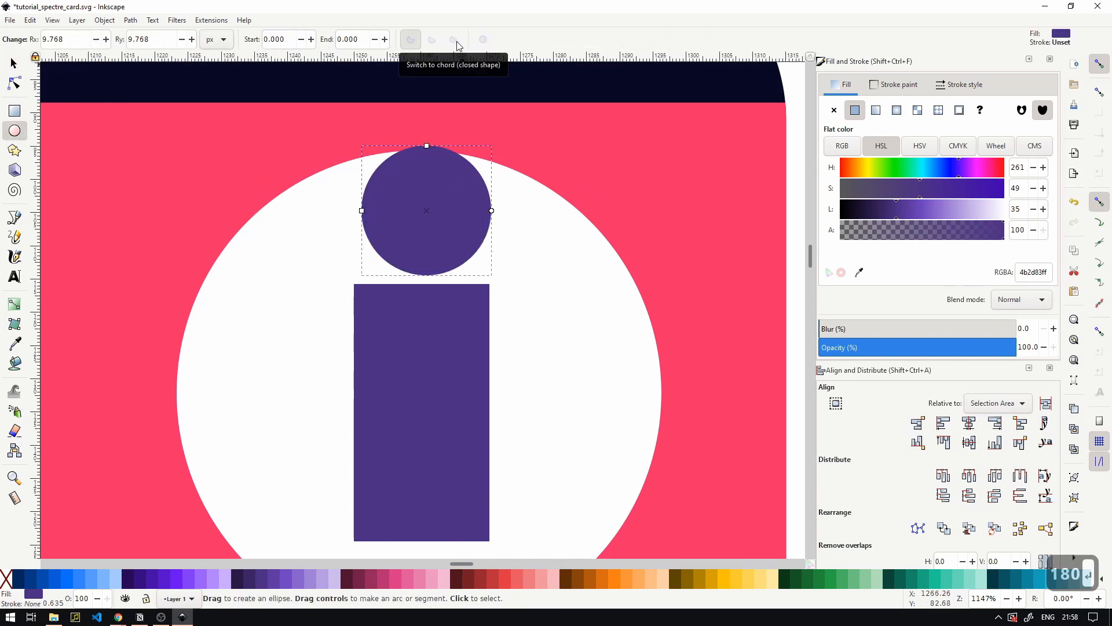
key("ctrl+z")
- Set the whole purple circle's start angle to 180 so only its upper half is kept
key("ctrl+a")
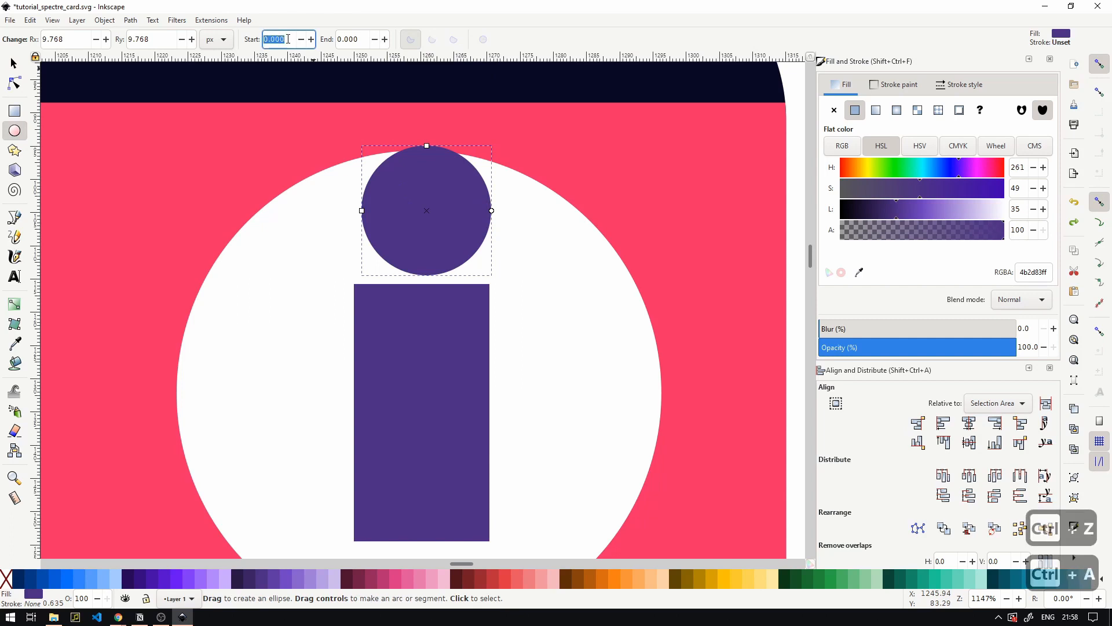
type("180")
key("Return")
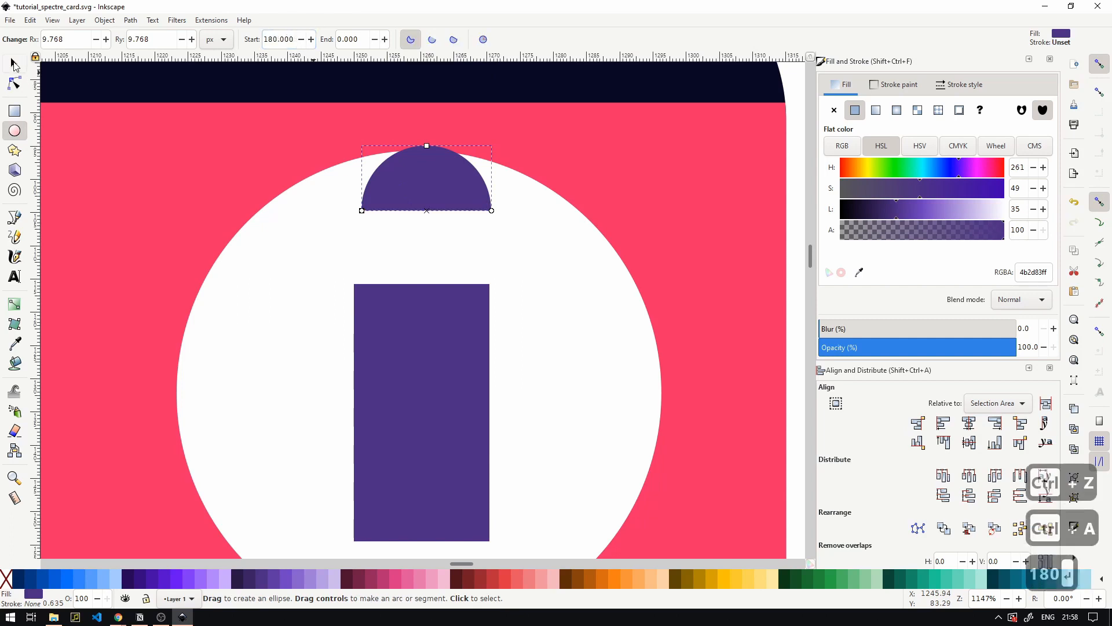
- Centre the purple half circle and rectangle on a shared vertical axis and move the half circle down to just above the rectangle
left_click(15, 64)
left_click(432, 319, "shift")
left_click(968, 423)
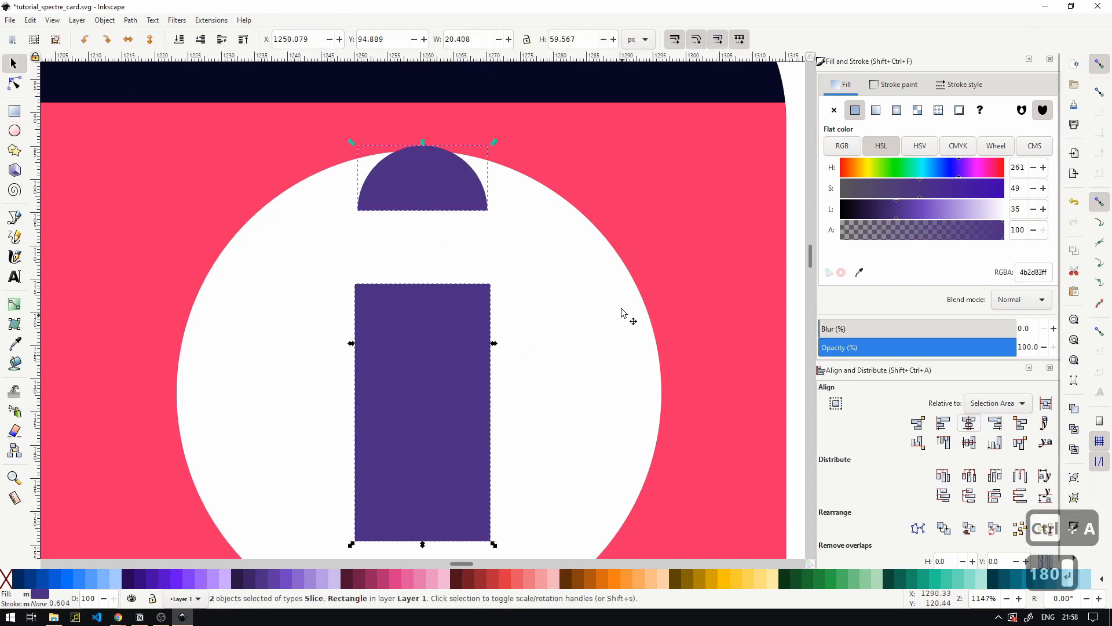
left_click(435, 187)
left_click_drag(435, 187, 435, 255)
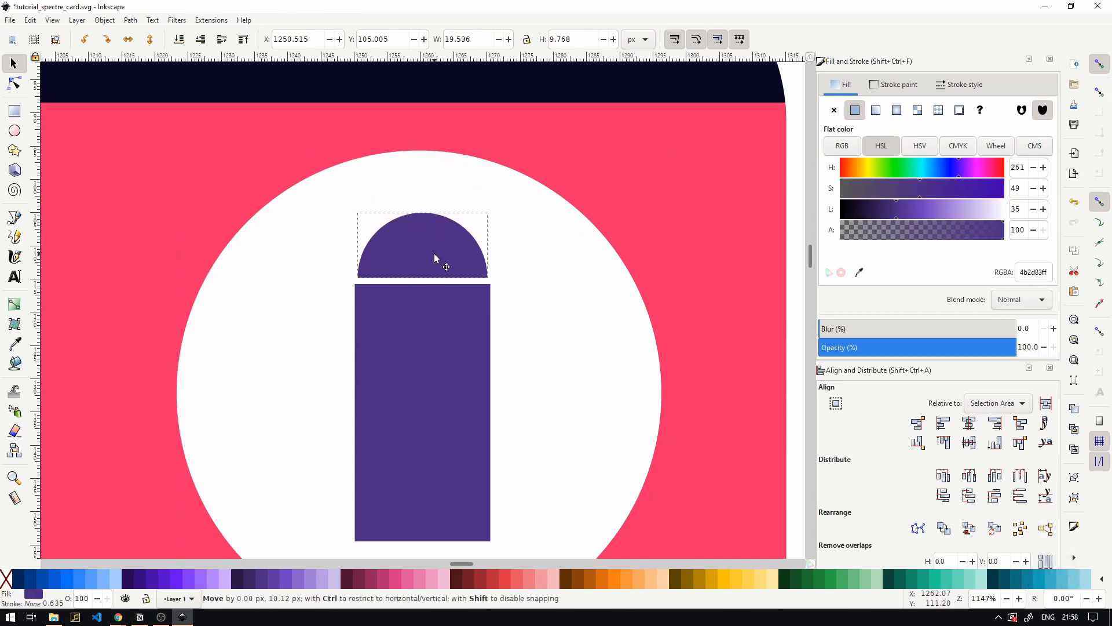
left_click(496, 210)
left_click(444, 238)
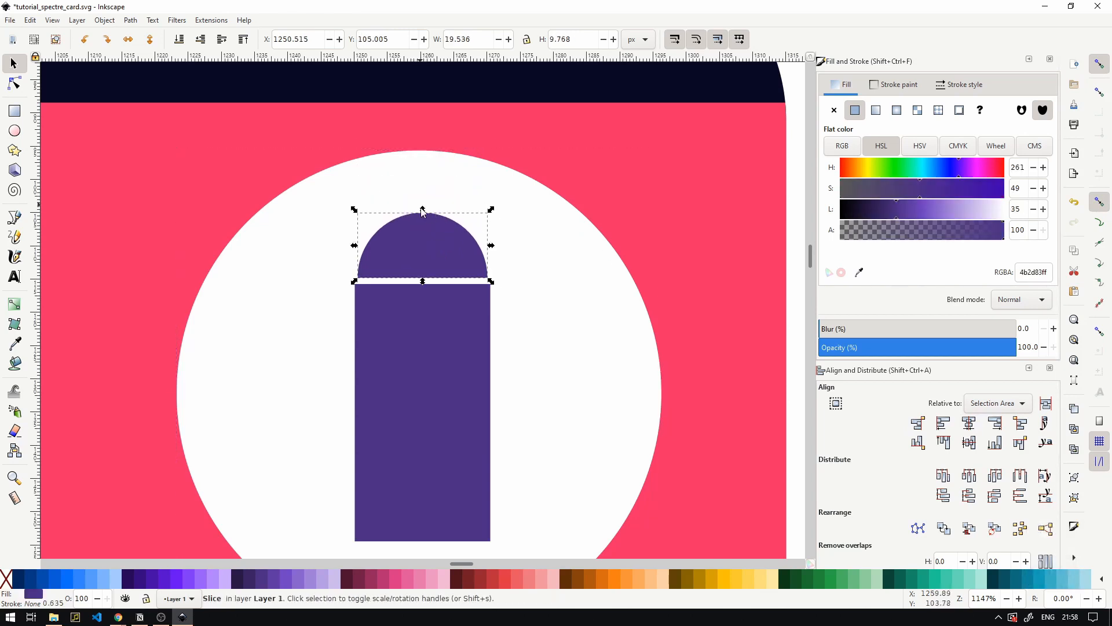
- Stretch the half circle upward into a taller bullet tip and shift the rectangle slightly down to widen the gap between them
left_click_drag(422, 213, 442, 184)
left_click(505, 320)
scroll(510, 376, "down", 1)
scroll(487, 324, "down", 3)
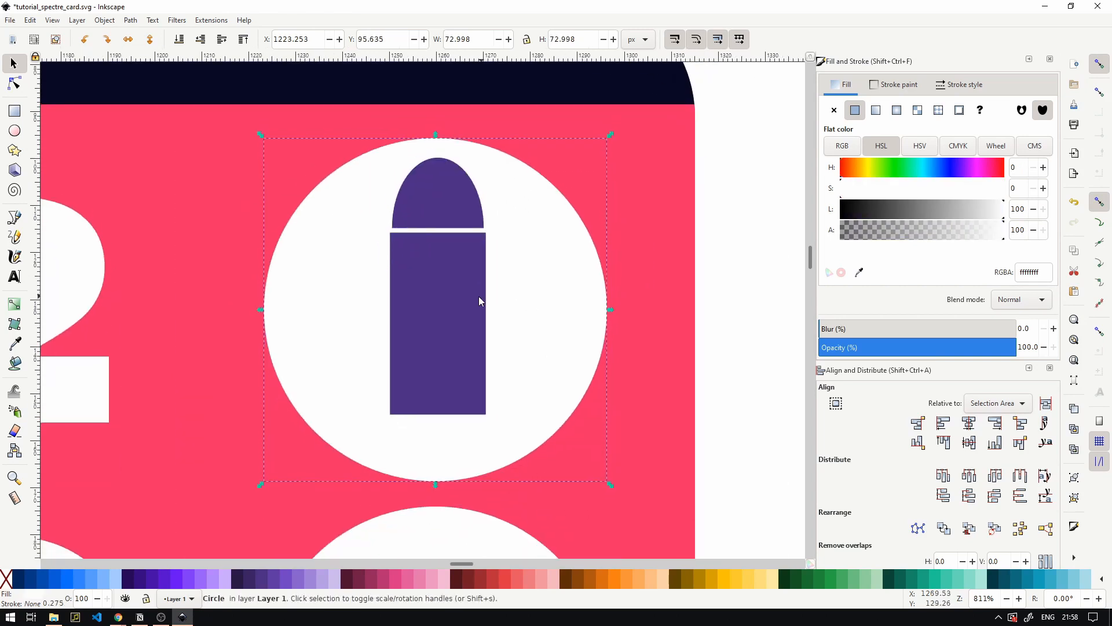
left_click_drag(478, 301, 469, 306)
left_click(585, 273)
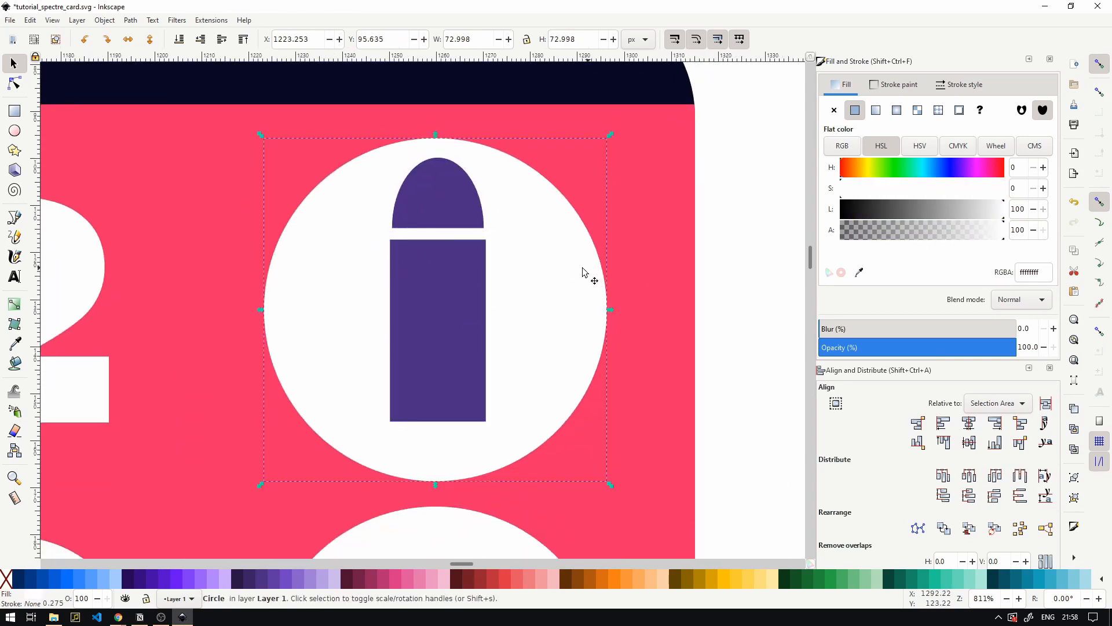
- Duplicate the purple rectangle and squash the copy into a thin strip of the same width just below it
left_click(463, 255)
key("ctrl+d")
left_click_drag(438, 238, 448, 440)
left_click_drag(446, 438, 443, 442)
- Scale the bullet's tip, body and base strip down together inside the upper white circle
left_click(449, 374, "shift")
left_click(455, 210, "shift")
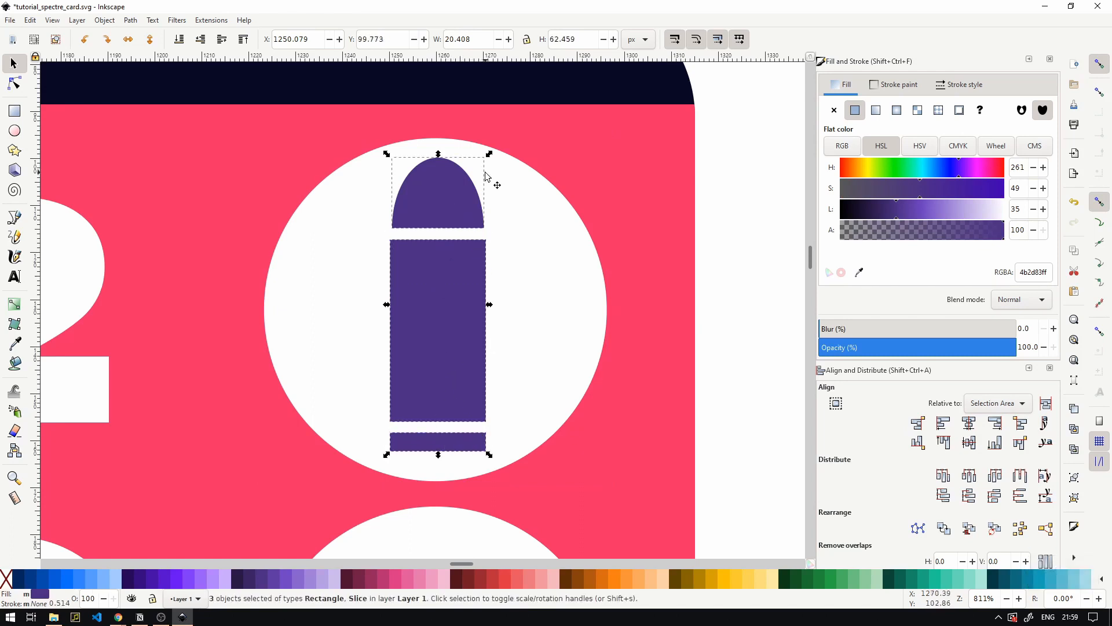
left_click_drag(492, 159, 441, 227)
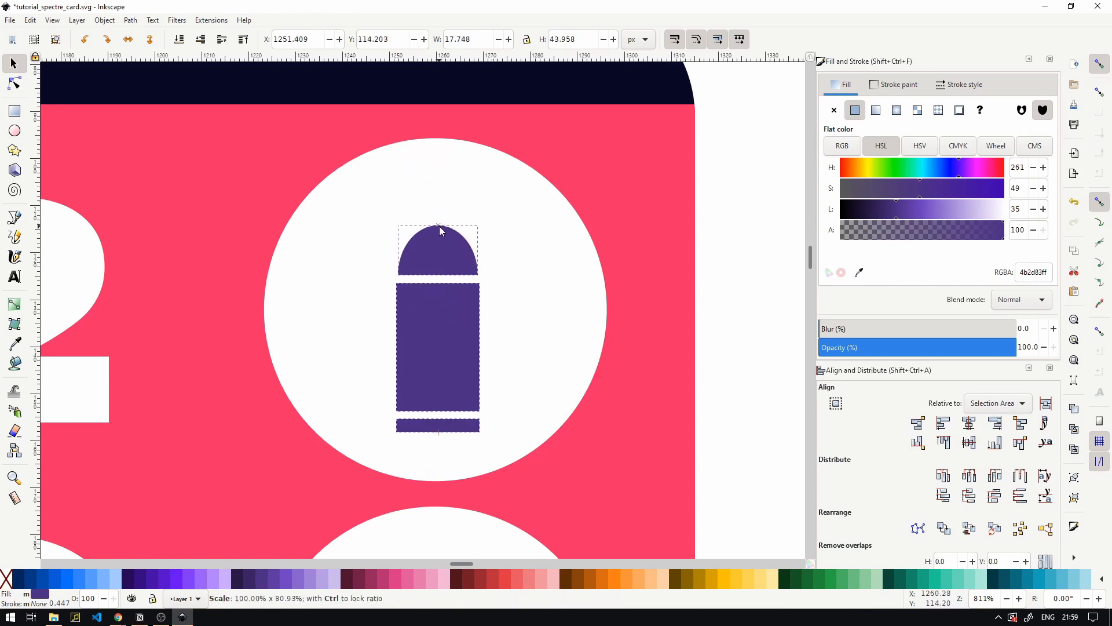
- Duplicate the bullet to leave a larger central one flanked by two copies about 13.8 × 34.2 px, and group the right copy's pieces
left_click_drag(447, 333, 366, 339)
key("ctrl+d")
left_click_drag(390, 178, 368, 227)
key("ctrl+d")
left_click_drag(330, 325, 549, 335)
key("ctrl+g")
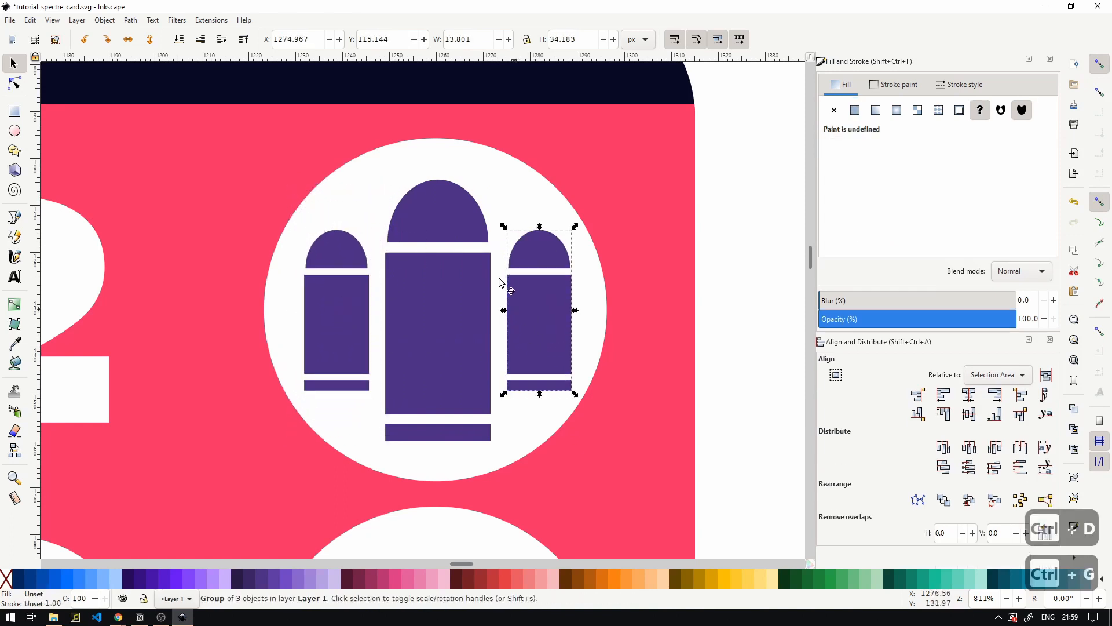
- Group the central bullet's three pieces, group the left bullet's pieces separately, and check the icon on the whole tag
left_click(414, 200)
left_click(420, 301, "shift")
key("ctrl+g")
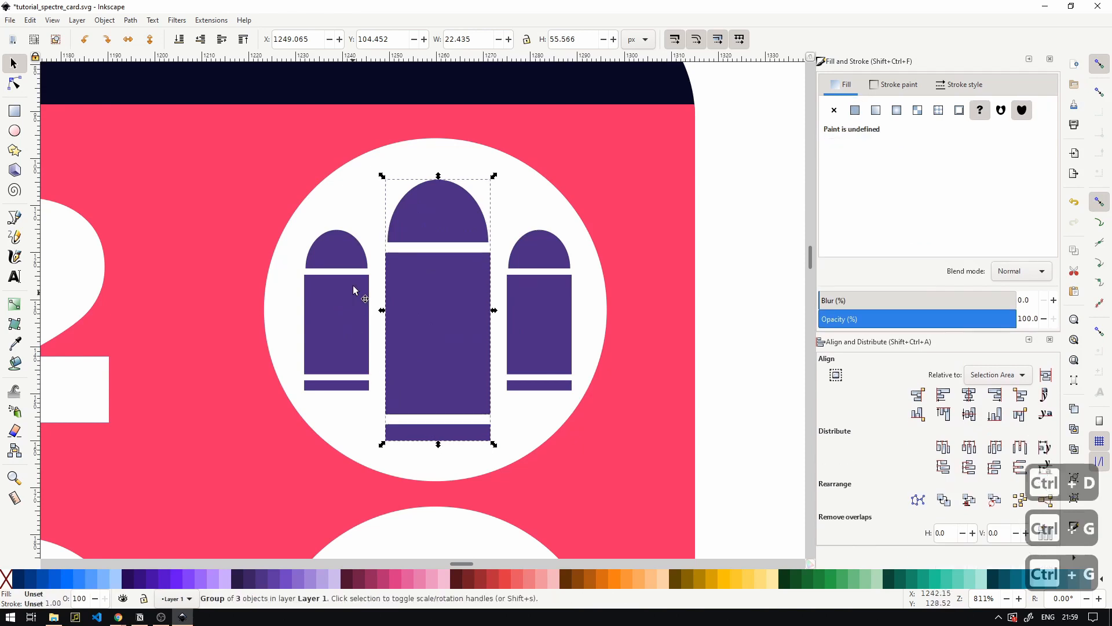
left_click(339, 249)
left_click(349, 385, "shift")
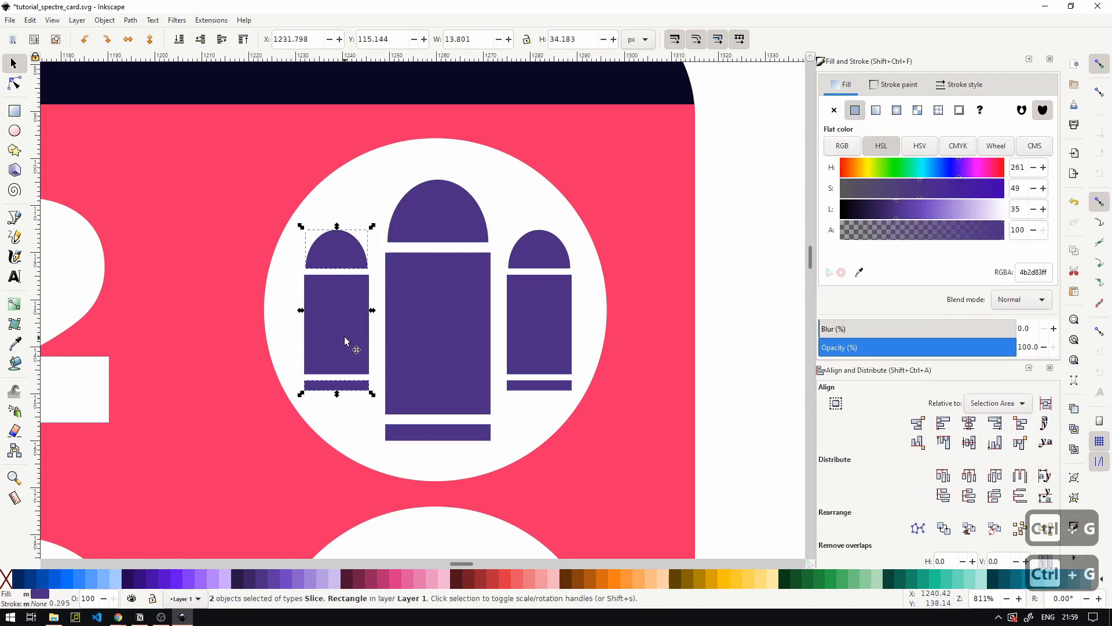
key("ctrl+g")
left_click(557, 336, "shift")
left_click(462, 343, "shift")
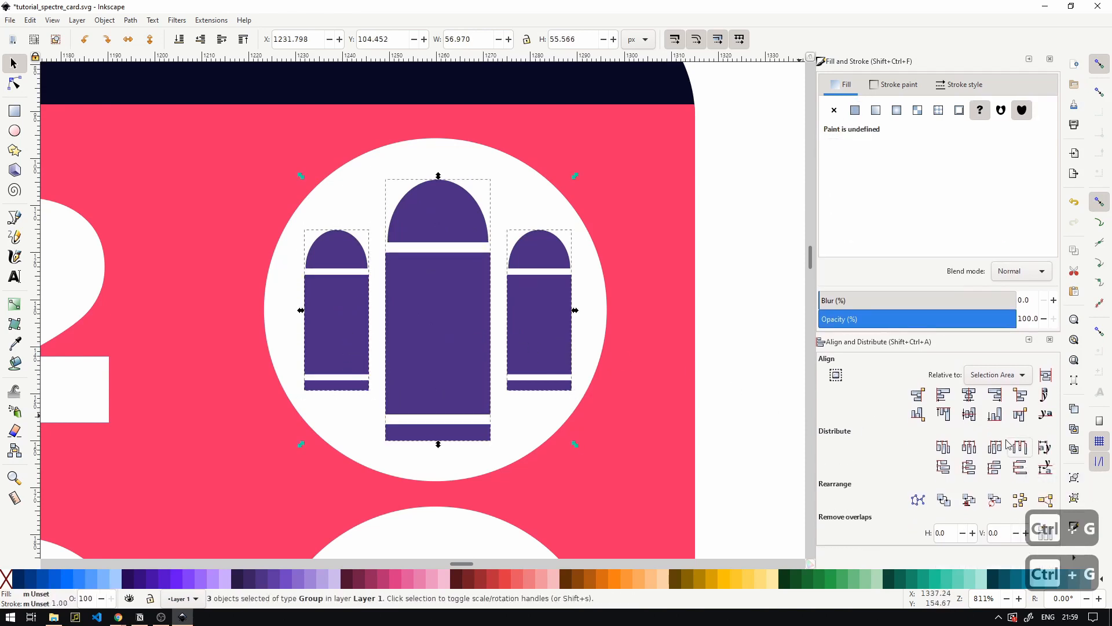
left_click(726, 284)
scroll(726, 283, "down", 8)
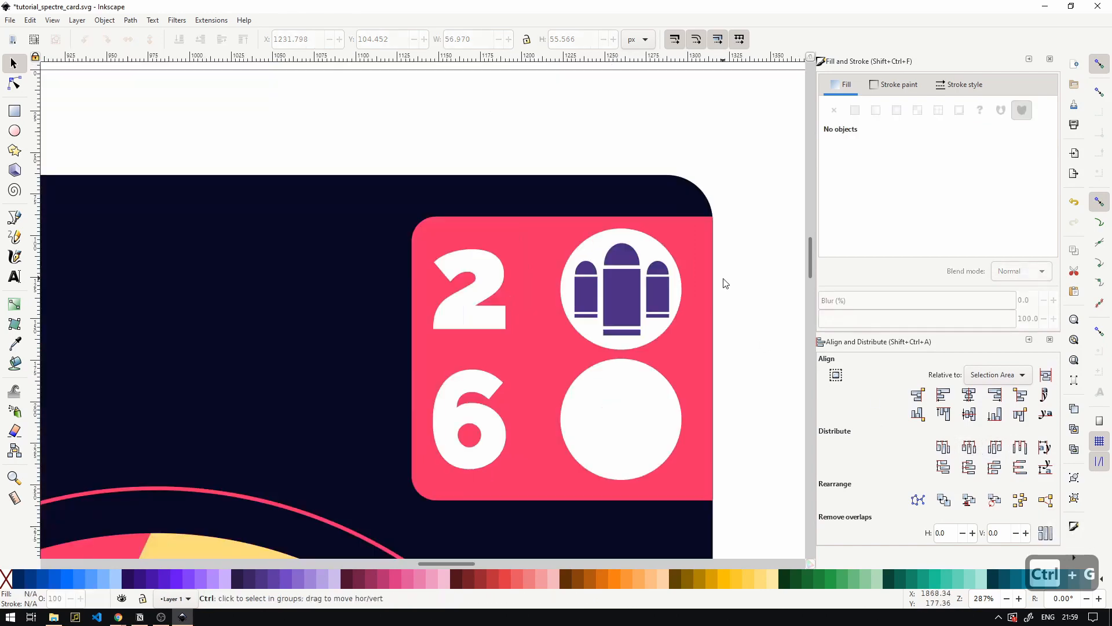
scroll(726, 284, "up", 7)
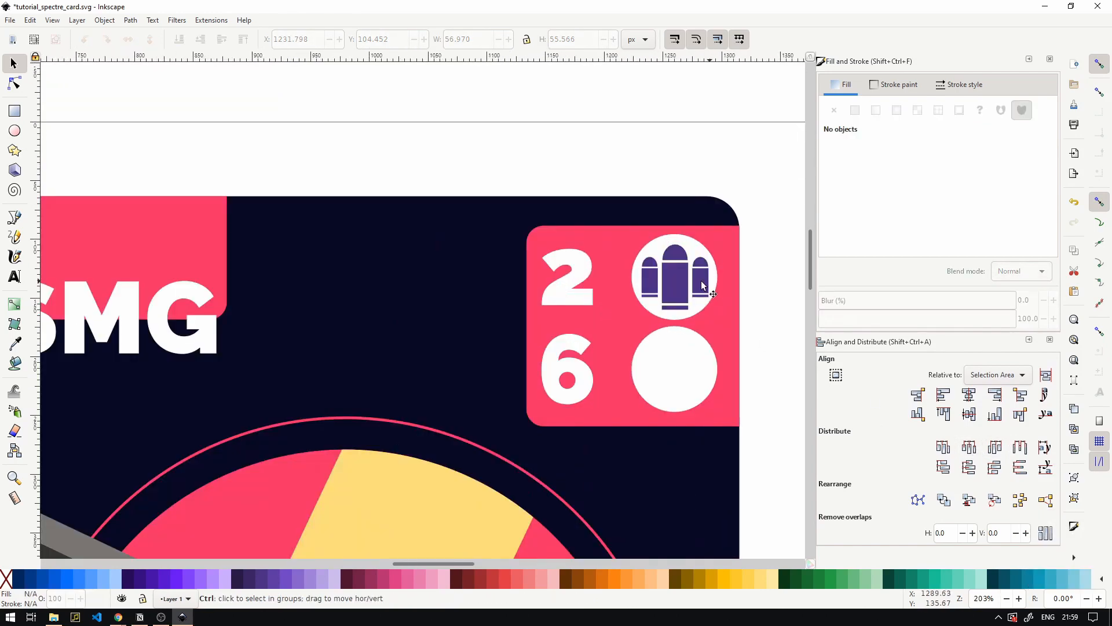
- Give all three bullets a flat near-black fill with hue 0, saturation 0 and lightness 6
left_click(626, 287)
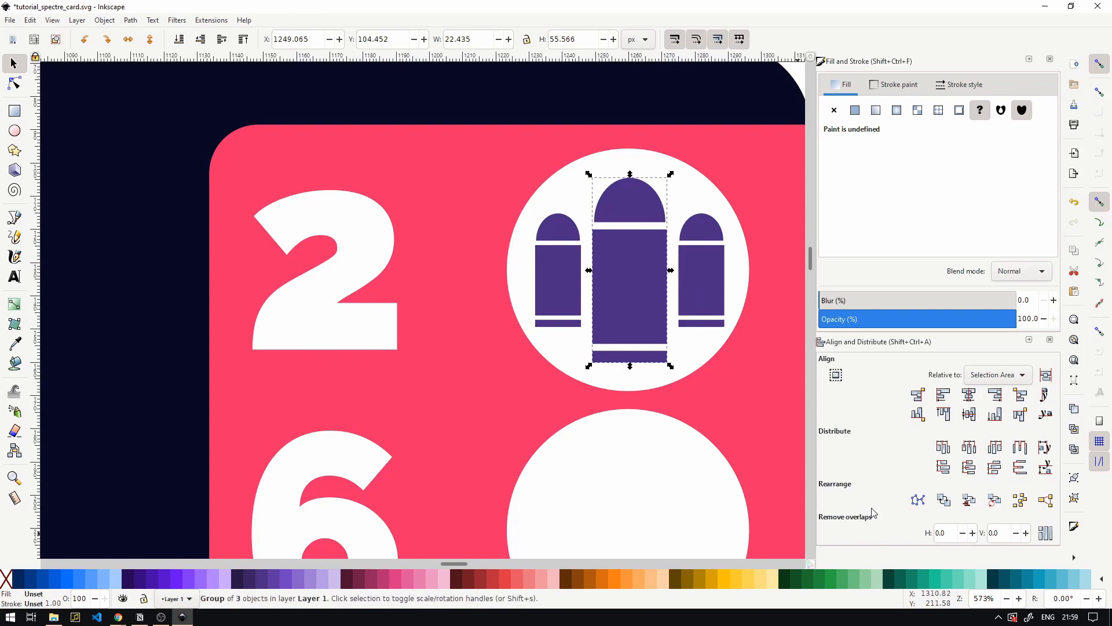
left_click(857, 110)
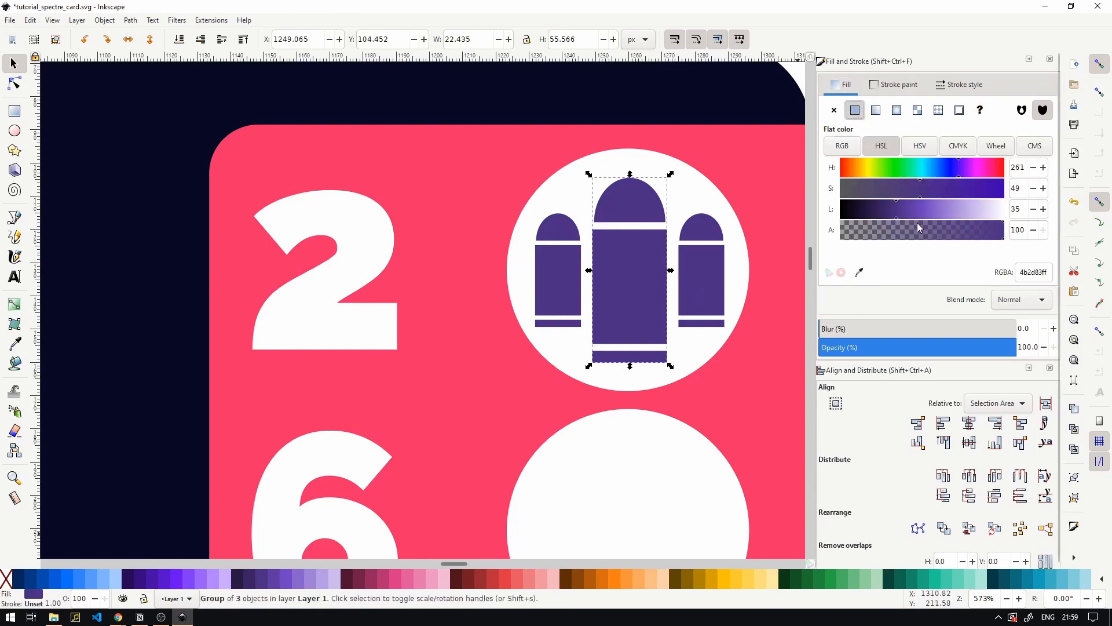
left_click_drag(903, 209, 849, 213)
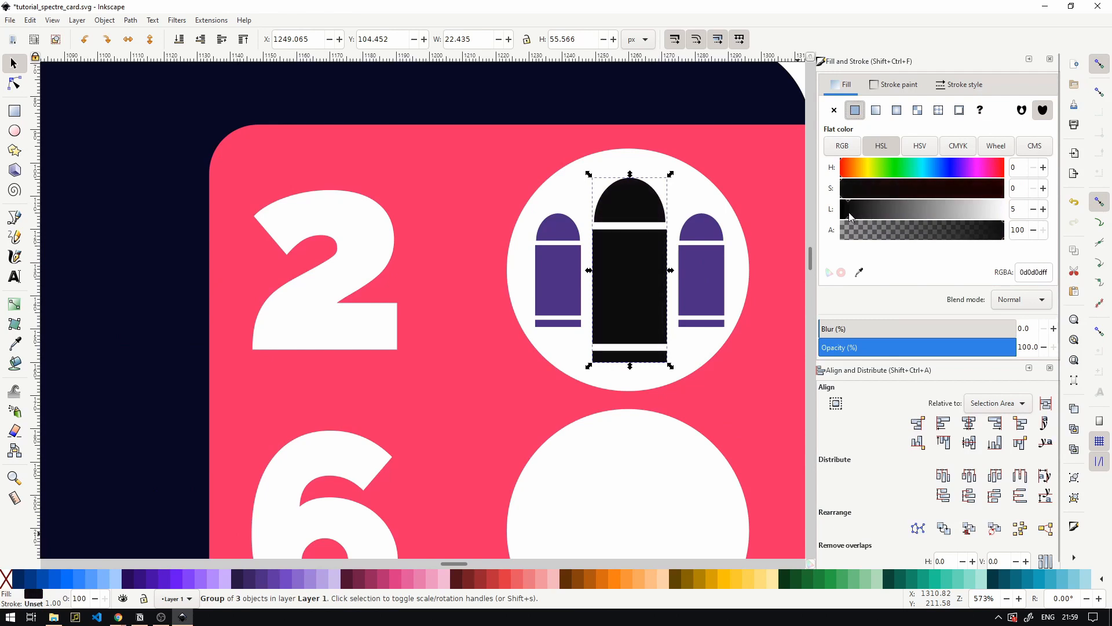
left_click(704, 269)
left_click(525, 277, "shift")
left_click(618, 275)
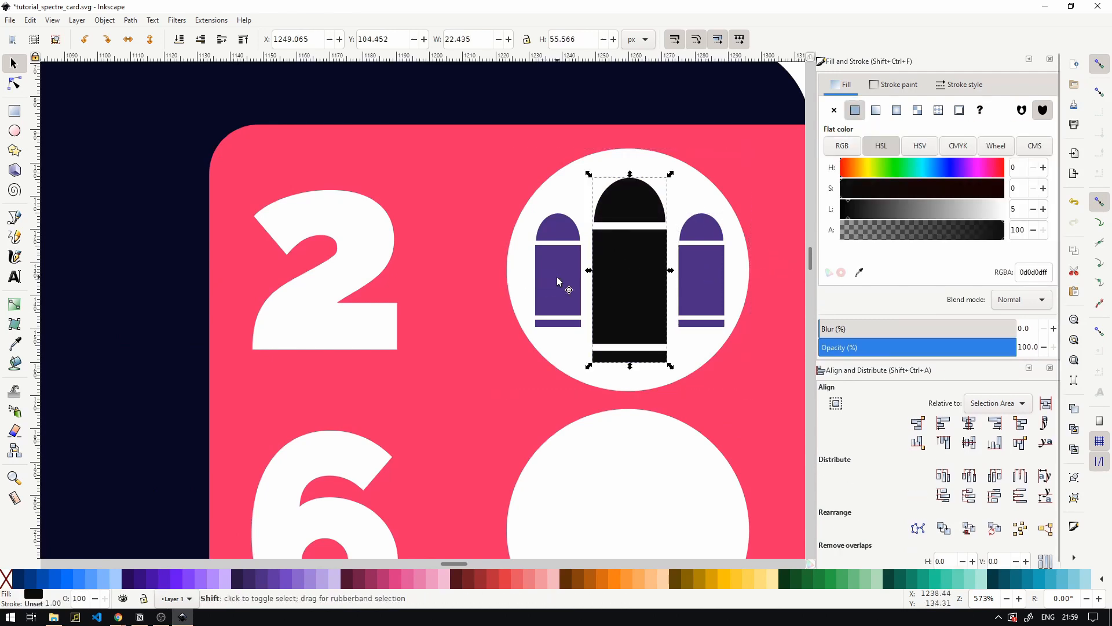
left_click(558, 276, "shift")
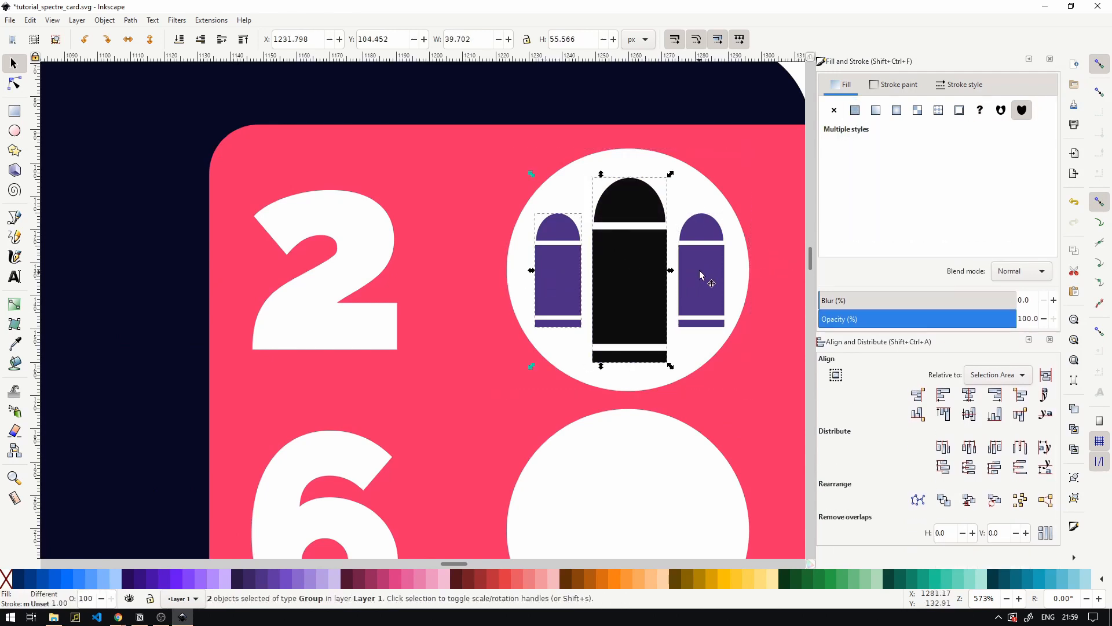
left_click(855, 110)
left_click_drag(852, 213, 853, 214)
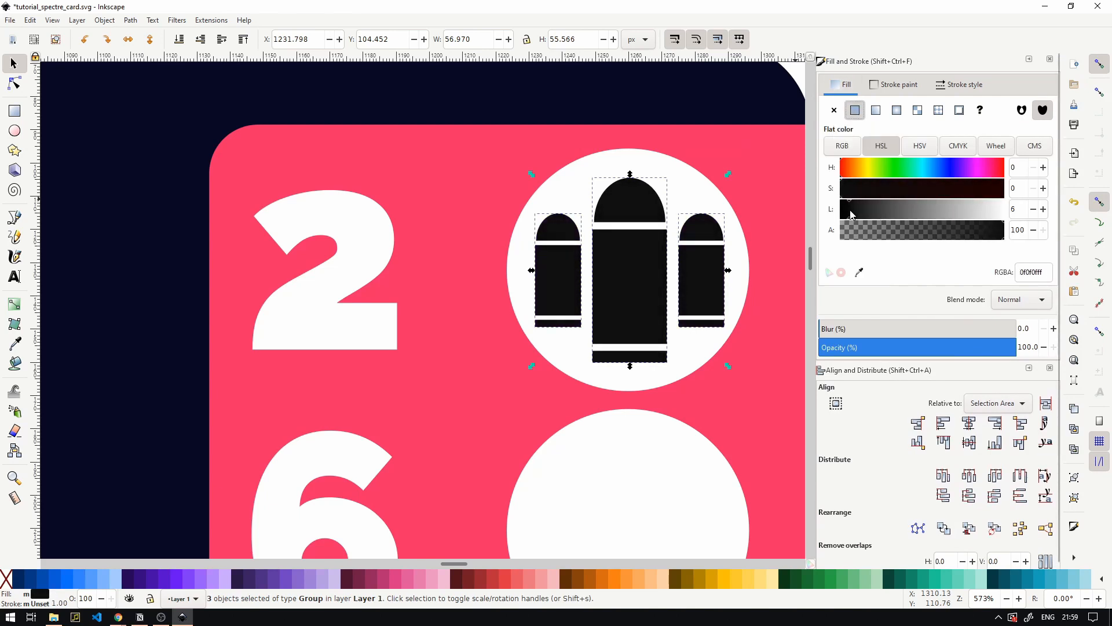
left_click(745, 194)
left_click(747, 272)
- Add a text object reading ">>" in the lower white circle beside the 6, discarding the trial characters "??" and ".."
scroll(731, 370, "down", 5)
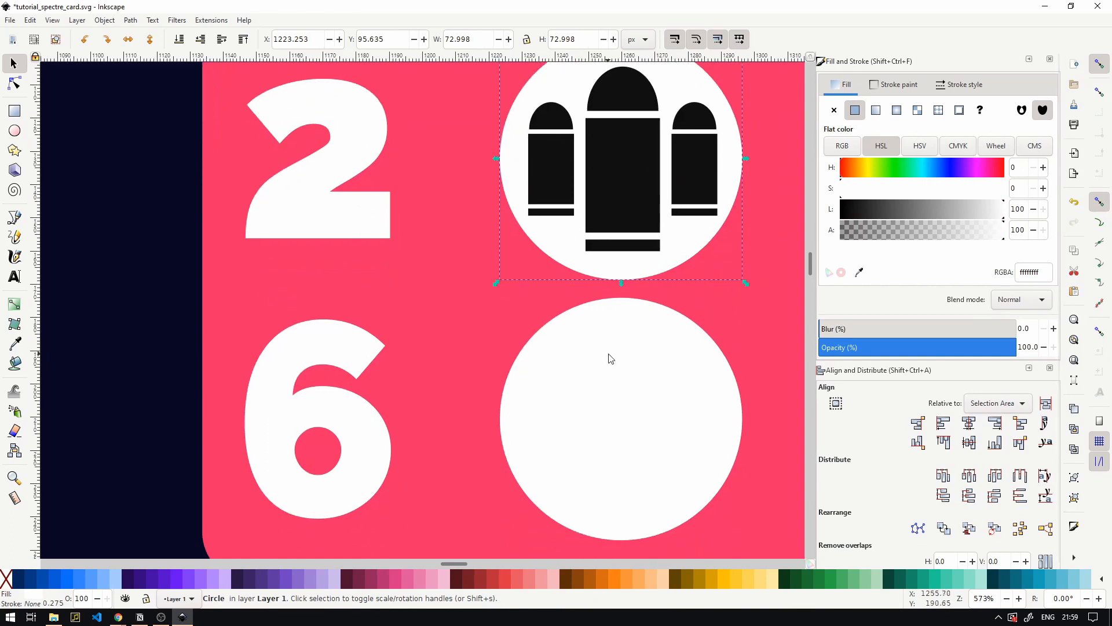
scroll(504, 330, "up", 2)
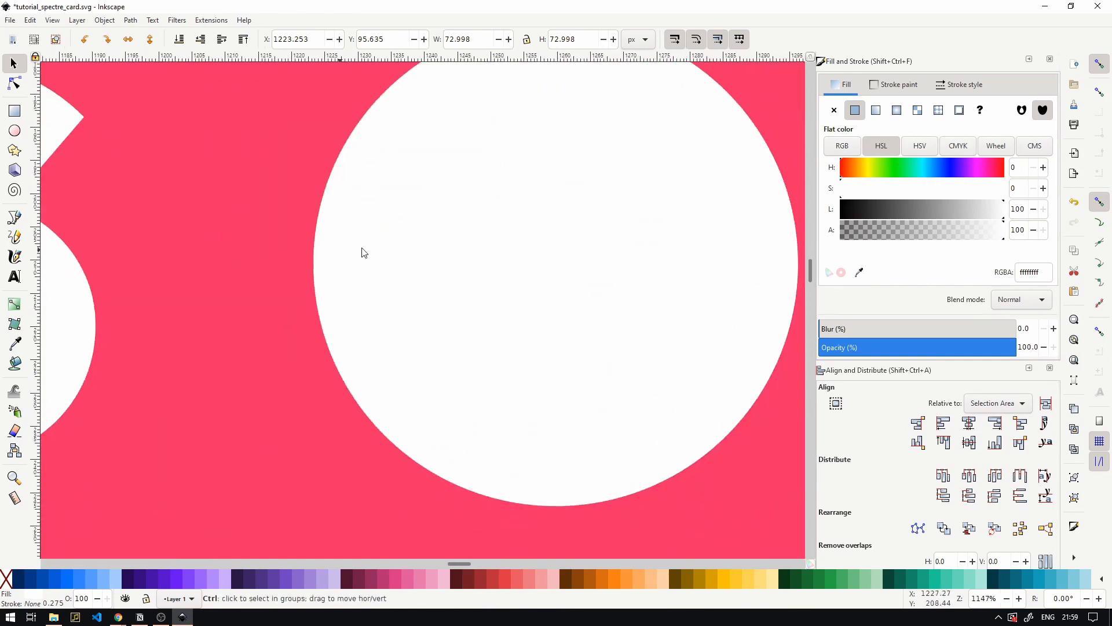
scroll(363, 251, "down", 1)
left_click_drag(361, 239, 384, 303)
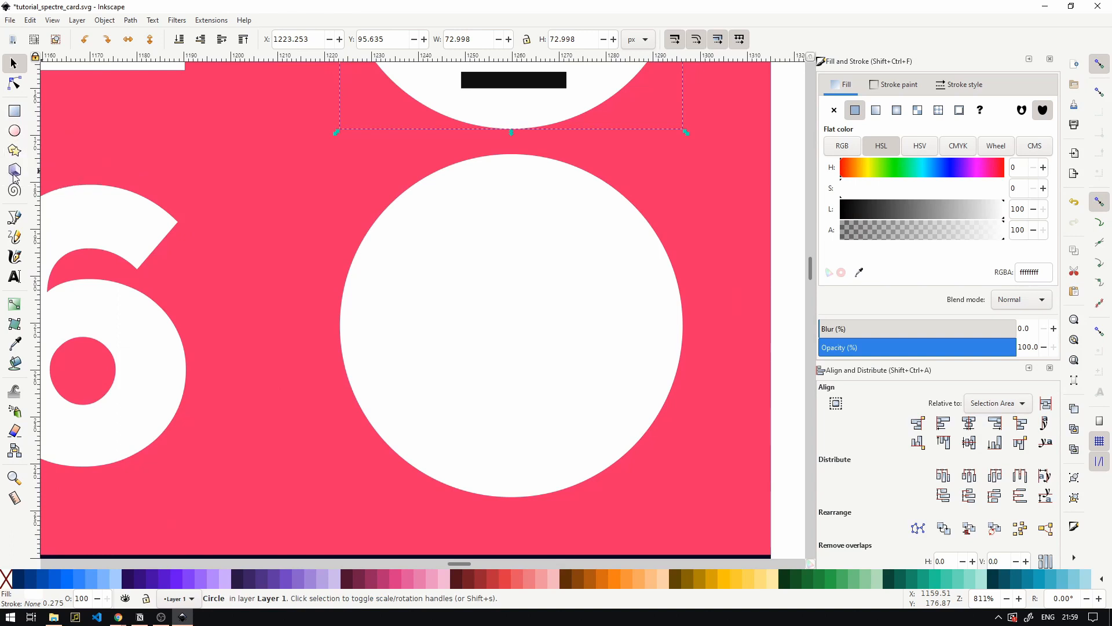
left_click(15, 276)
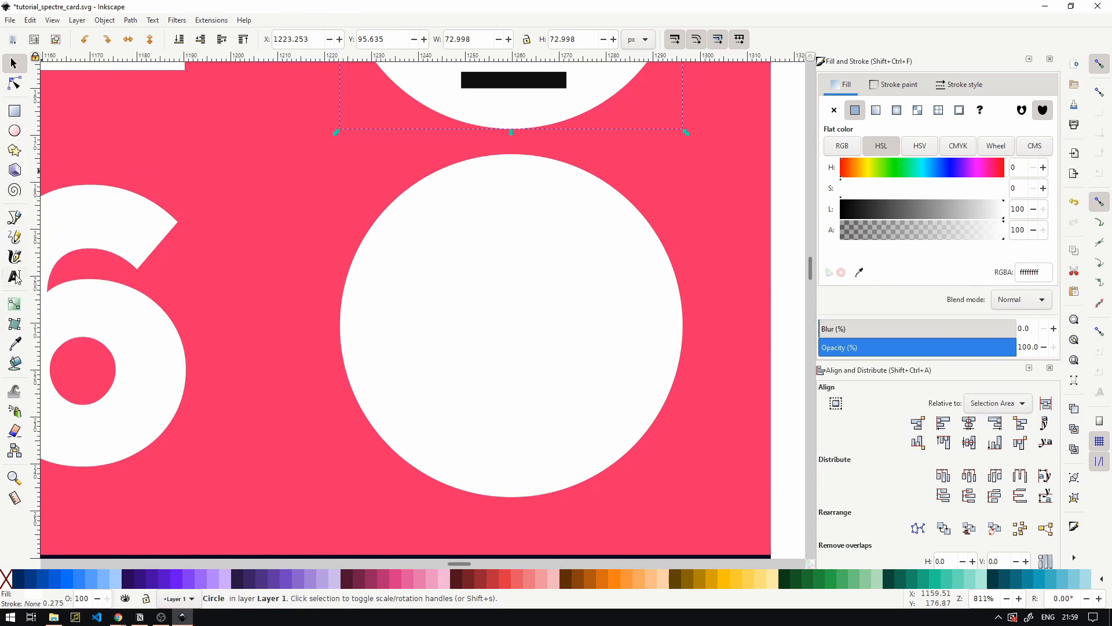
left_click(399, 287)
type("??")
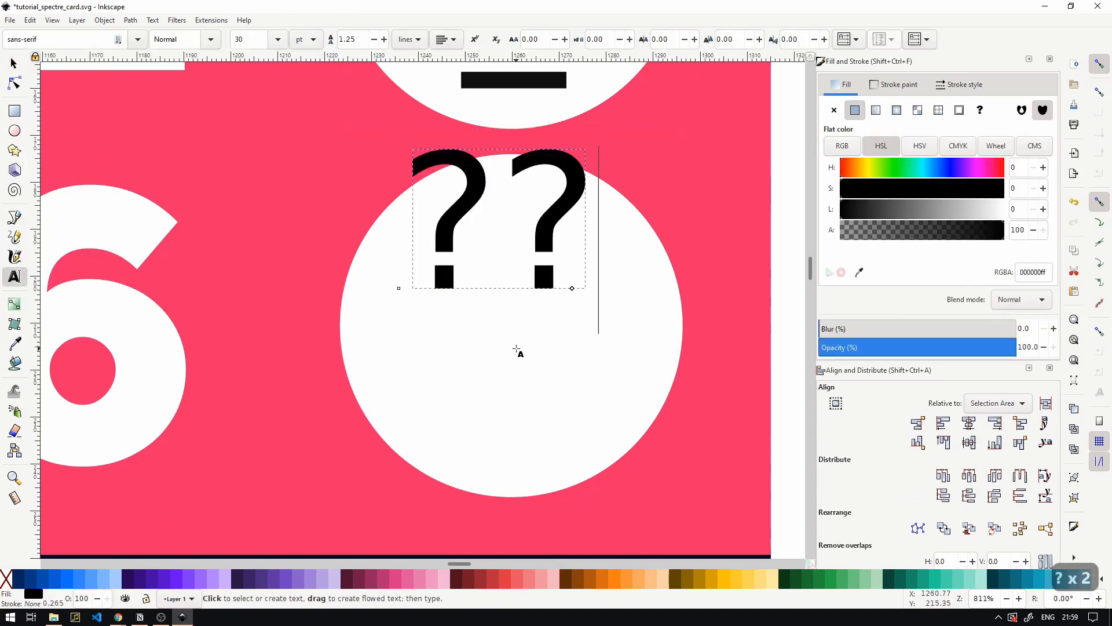
key("BackSpace")
key("BackSpace")
key("BackSpace")
type("..")
key("BackSpace")
key("BackSpace")
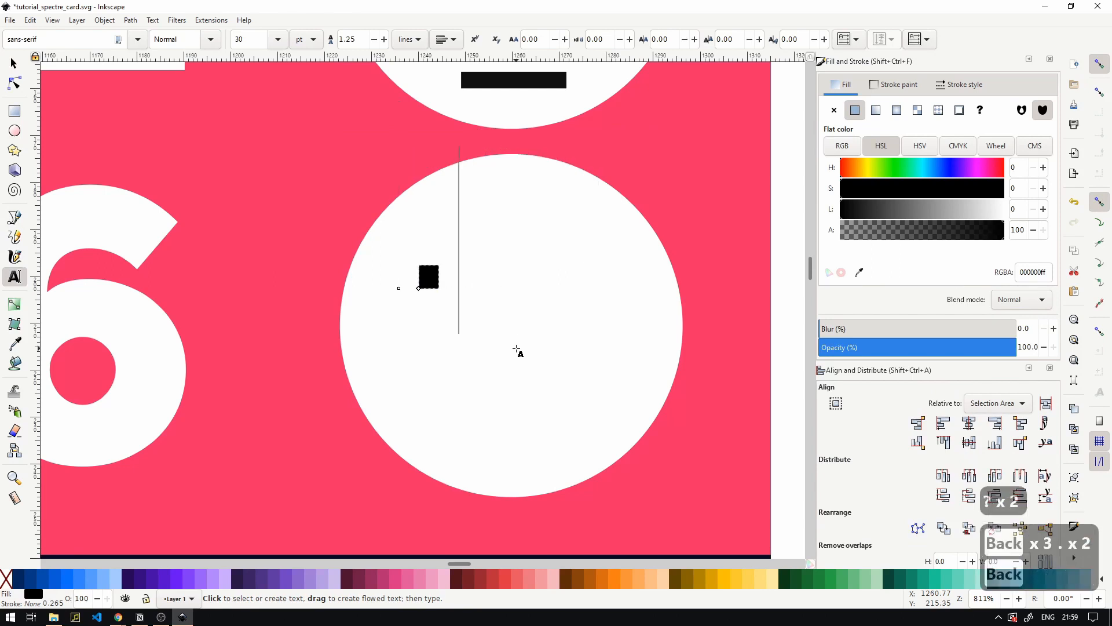
type(">>")
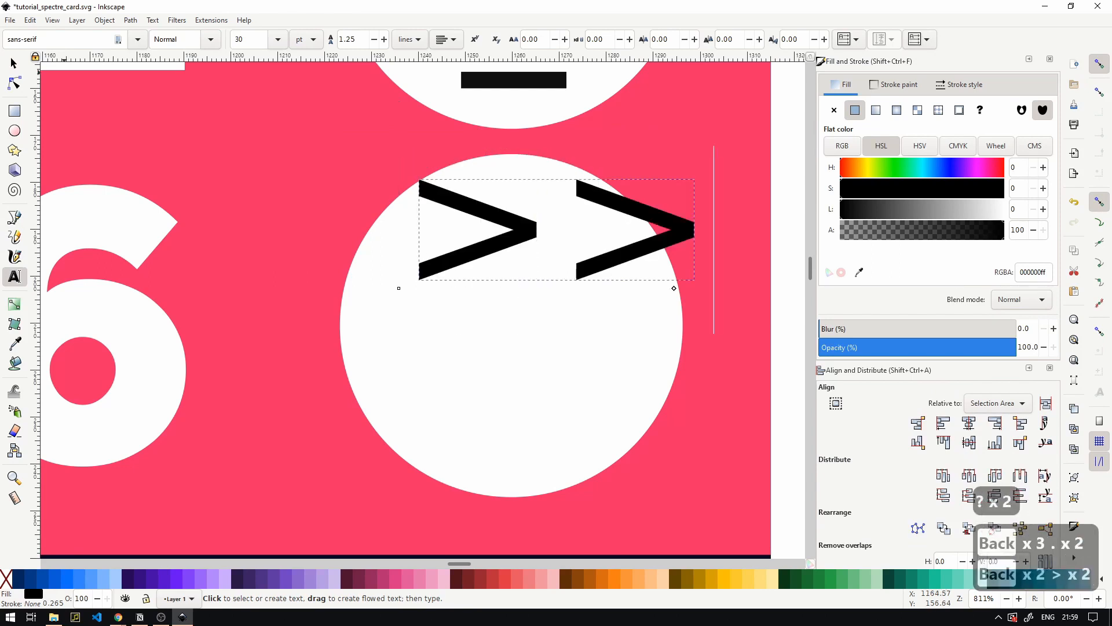
- Set the whole ">>" text to the Raleway font in the Heavy style
key("ctrl+a")
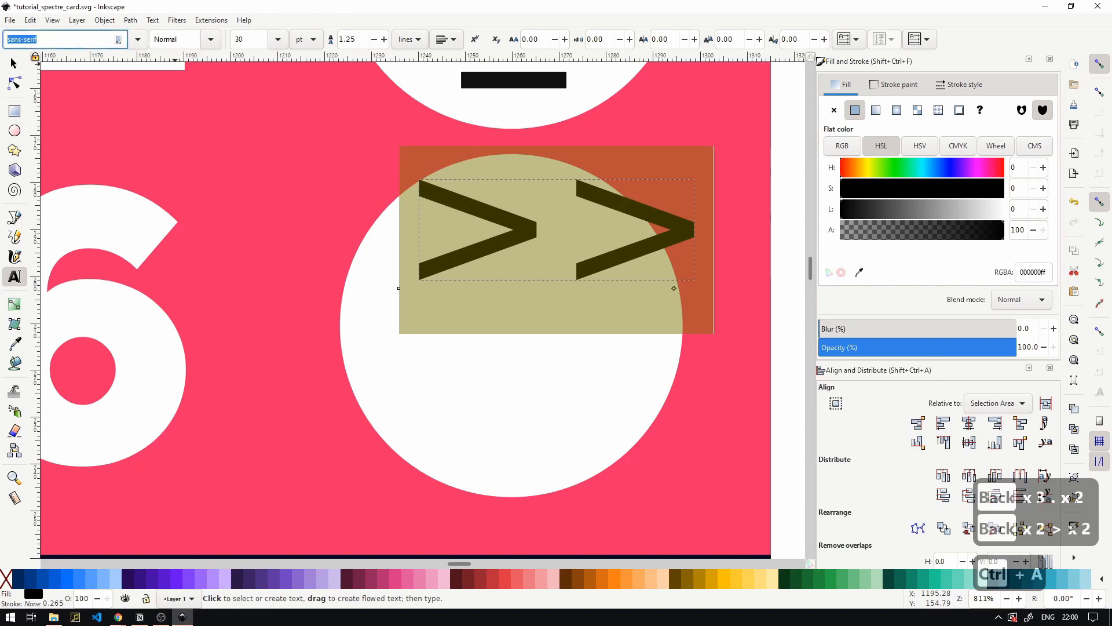
type("Rale")
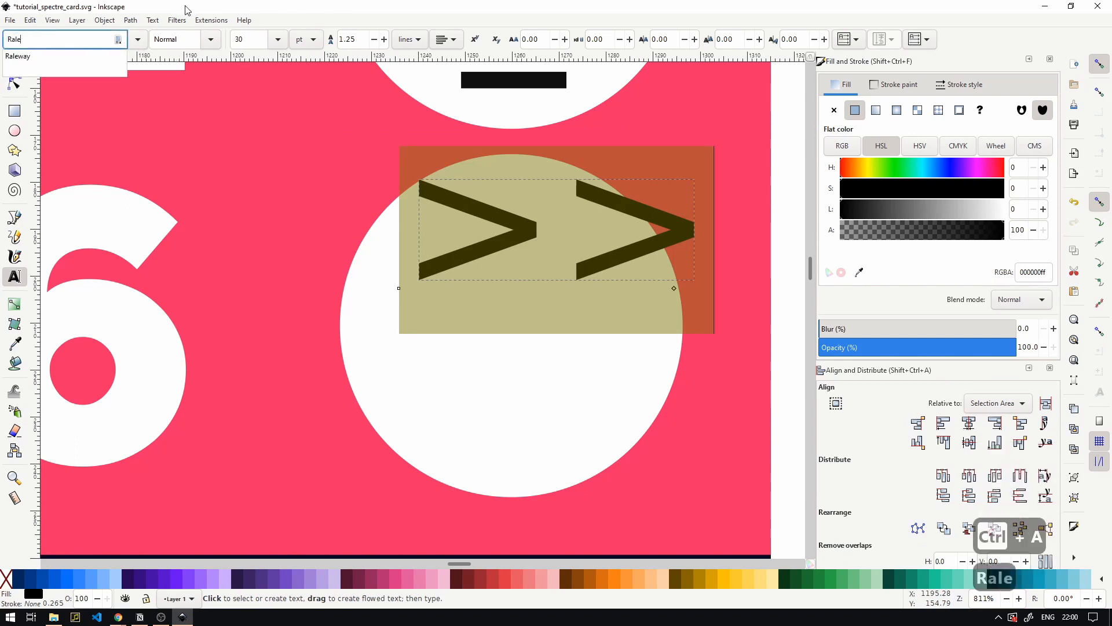
type("wa")
key("Return")
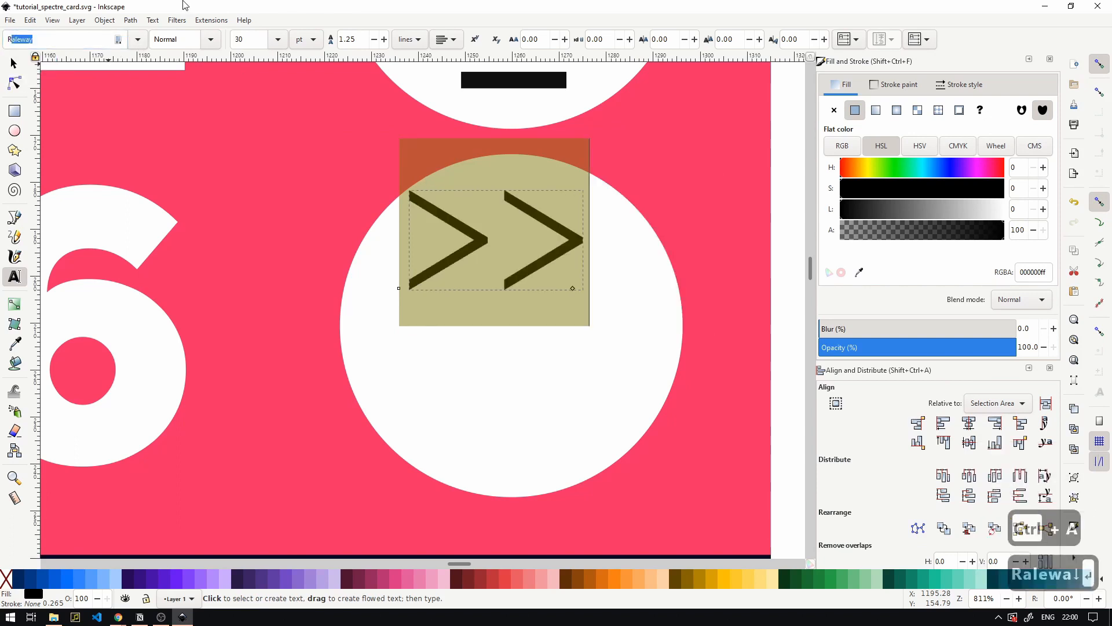
left_click(211, 39)
left_click(183, 108)
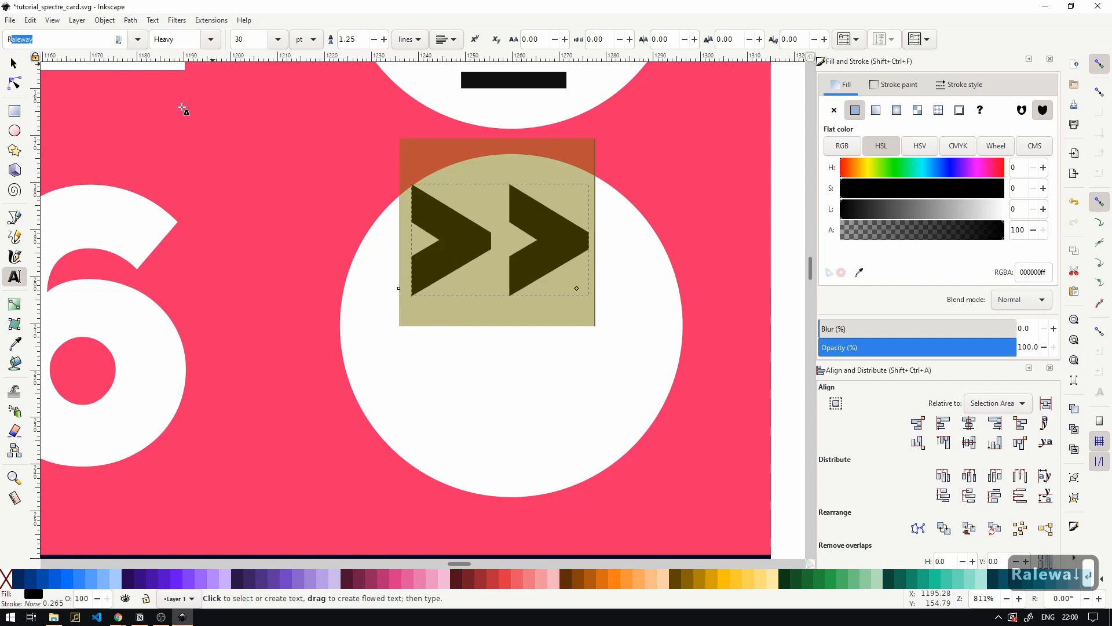
- Try the ">>" text enlarged to about 47.7 × 30.1 px inside the lower white circle, and delete it
left_click(14, 65)
left_click_drag(557, 262, 649, 325)
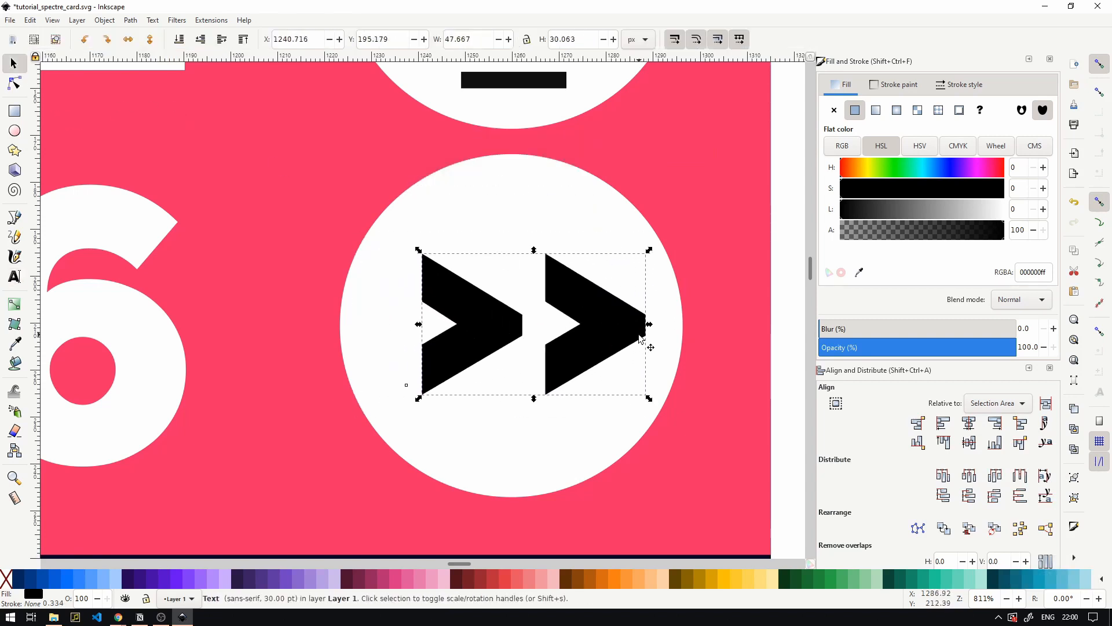
scroll(653, 277, "down", 1)
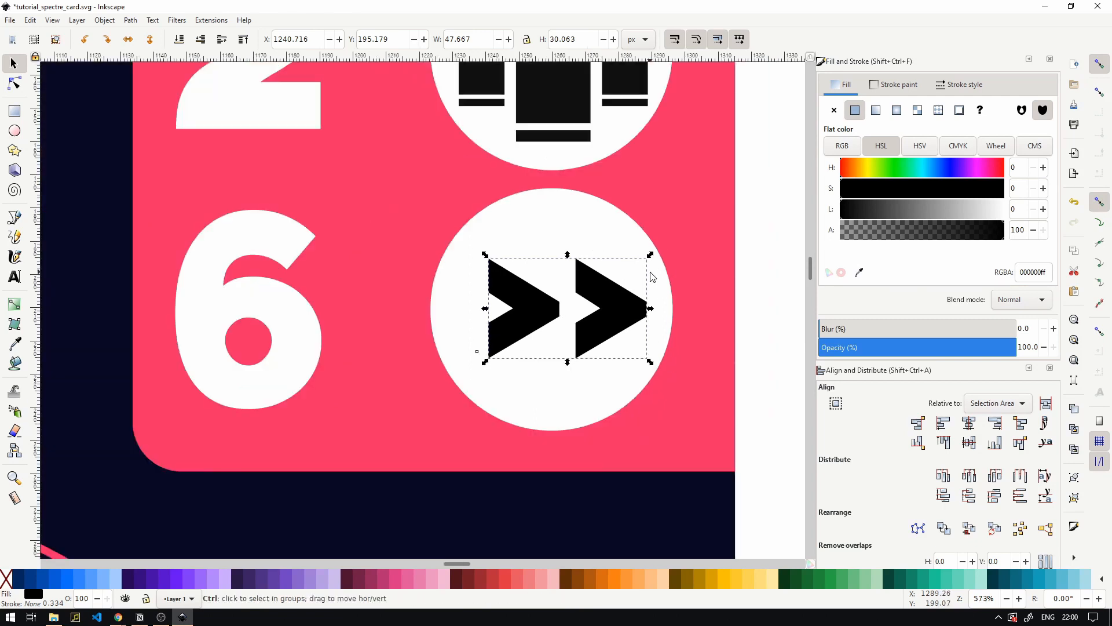
scroll(653, 277, "up", 1)
key("Delete")
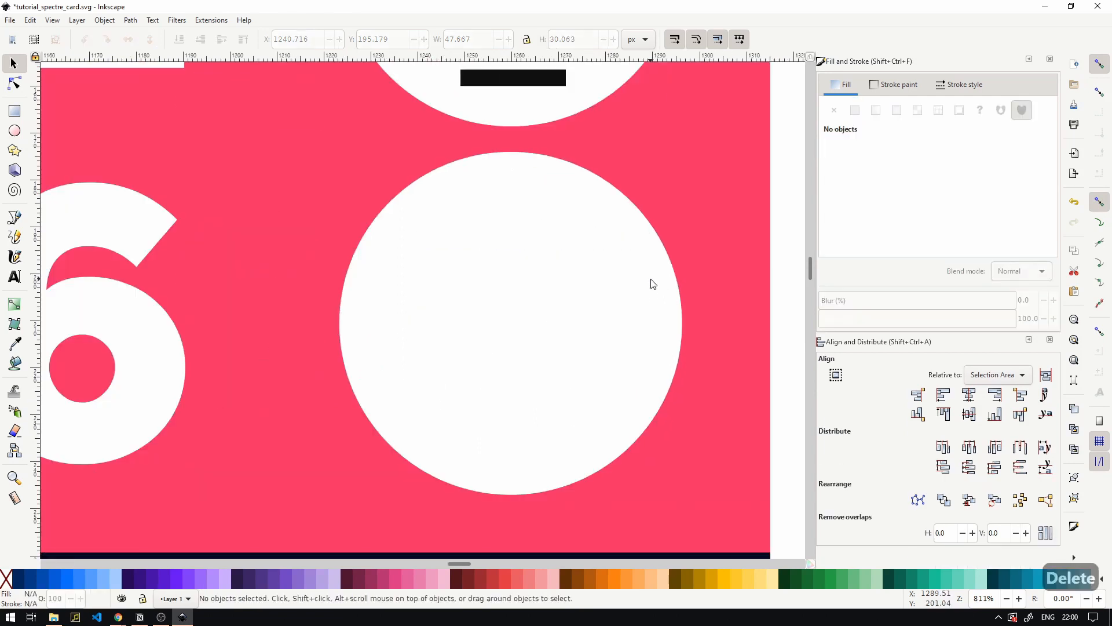
- Draw a near-black star in the lower white circle and set its corners to 3, giving a triangle about 38.9 × 44.9 px
left_click(17, 152)
left_click_drag(451, 326, 526, 431)
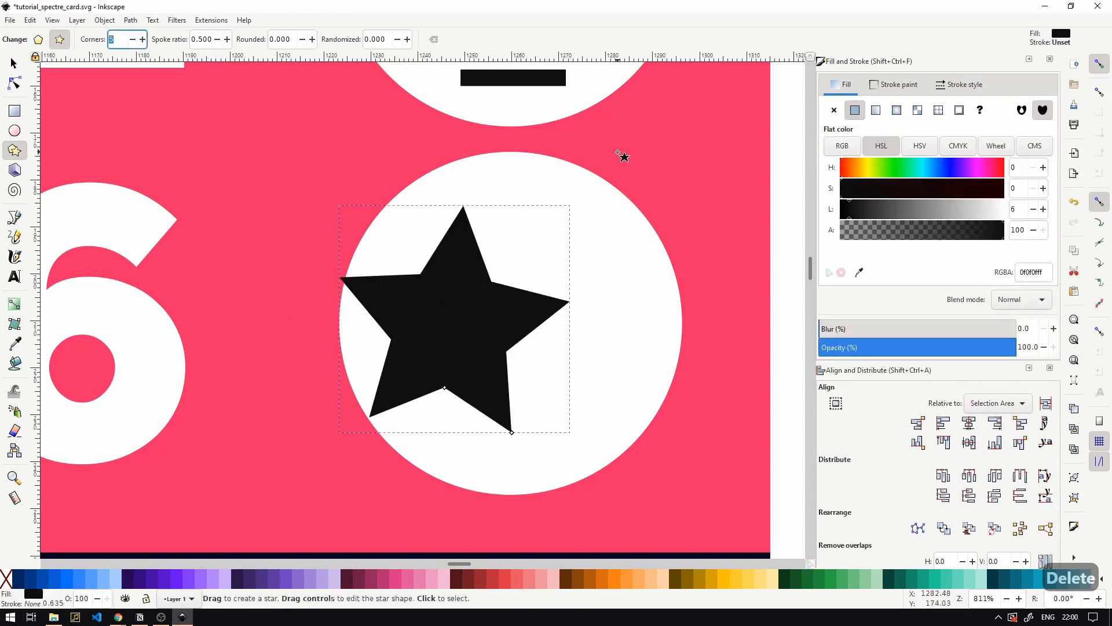
type("3")
key("Return")
left_click(14, 62)
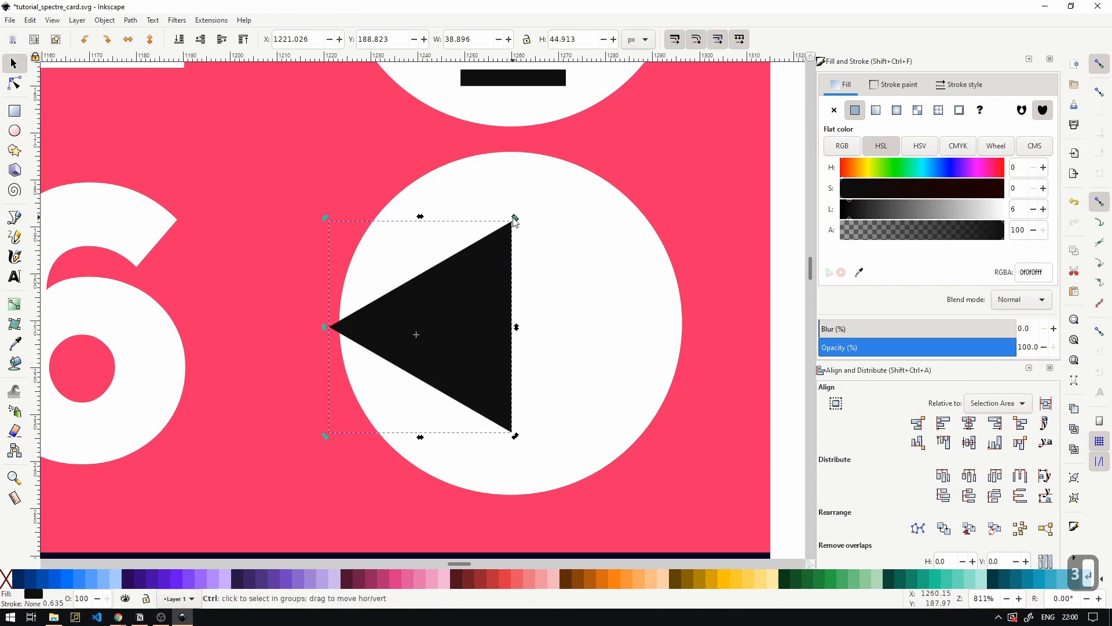
- Flip the triangle horizontally, move it right within the lower white circle, and offset an overlapping duplicate to its left
left_click(124, 40)
left_click_drag(419, 296, 528, 336)
key("ctrl+d")
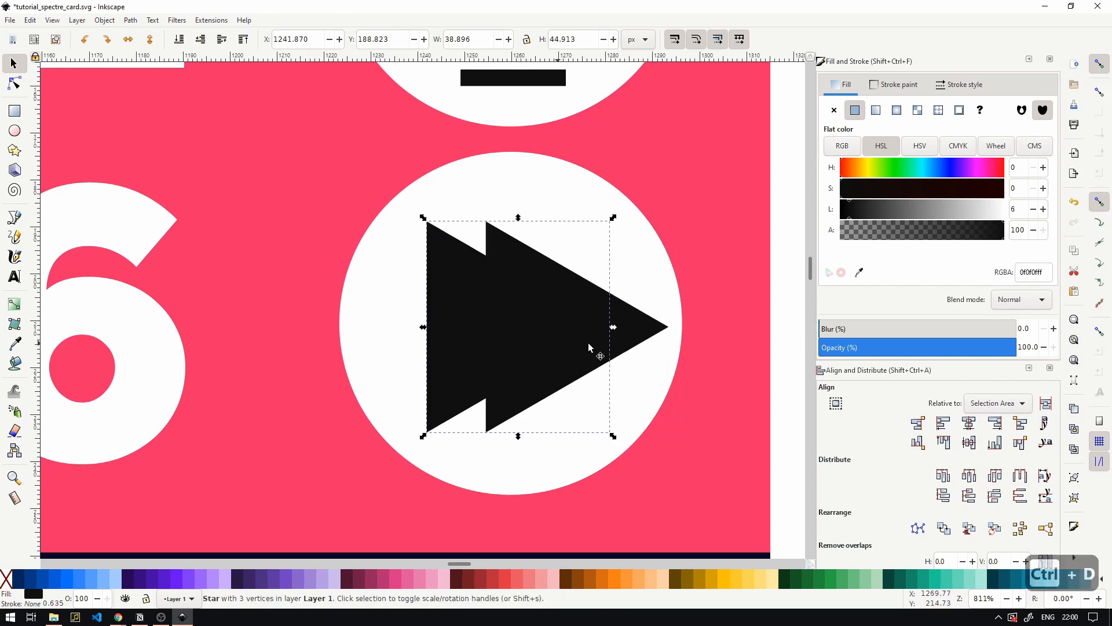
left_click(651, 340, "shift")
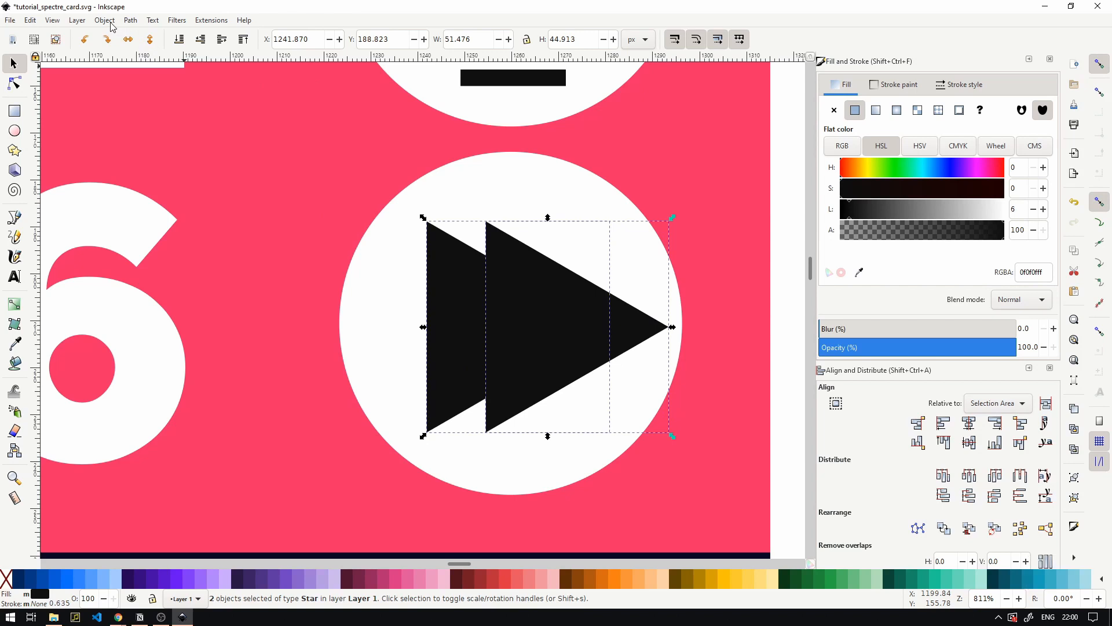
- Cut the right triangle into a chevron with Difference, redoing the cut with the left copy spaced further away for a thicker shape
left_click(130, 19)
left_click(173, 97)
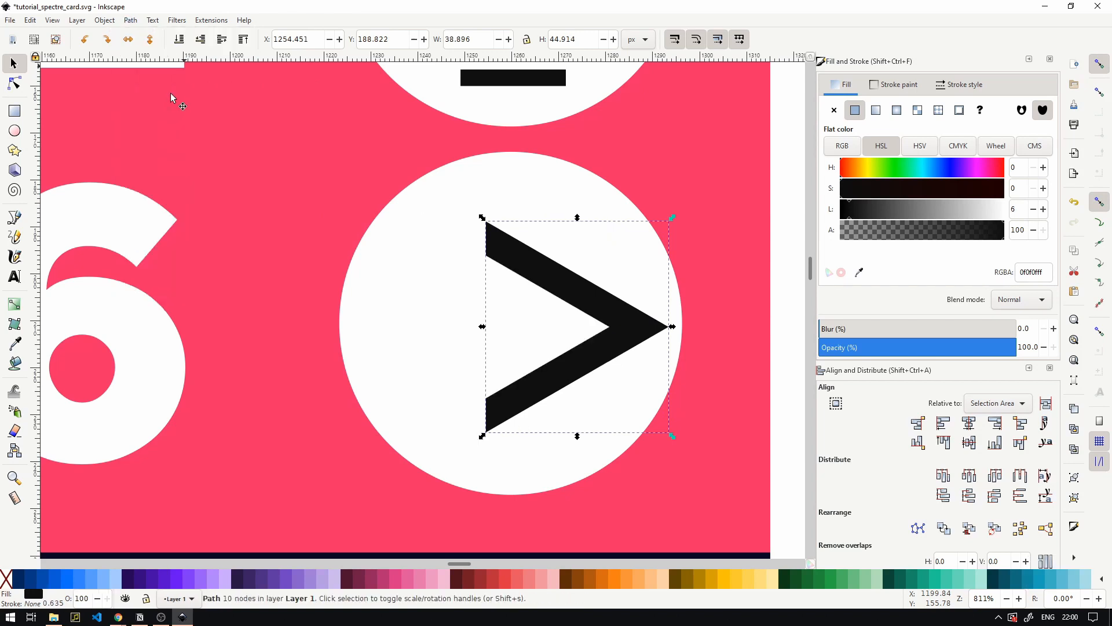
key("ctrl+z")
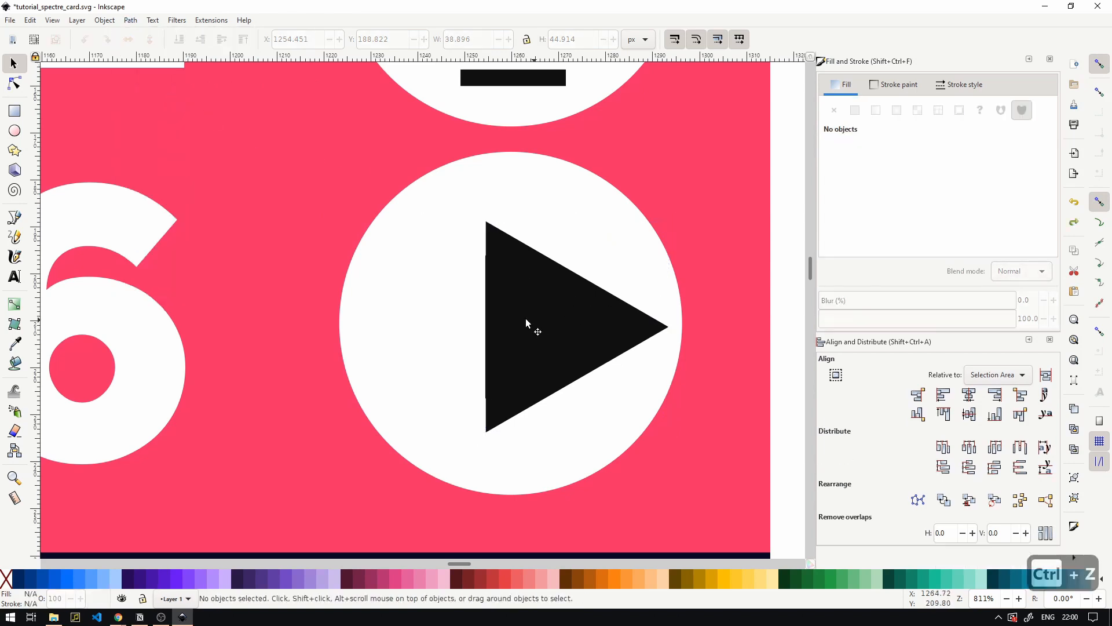
key("ctrl+z")
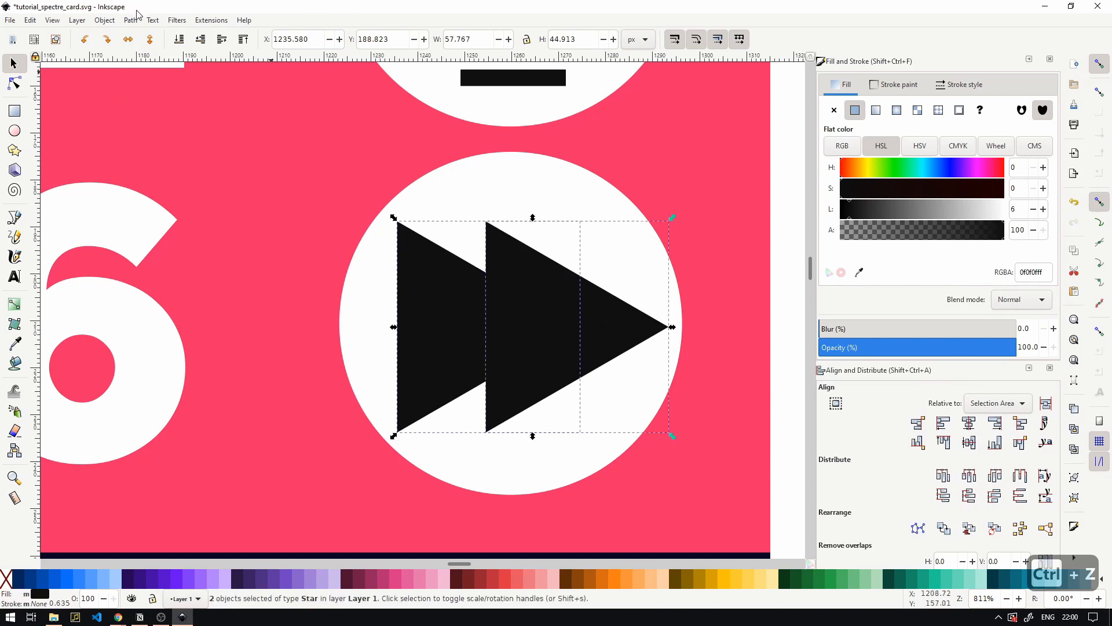
left_click(133, 20)
left_click(167, 97)
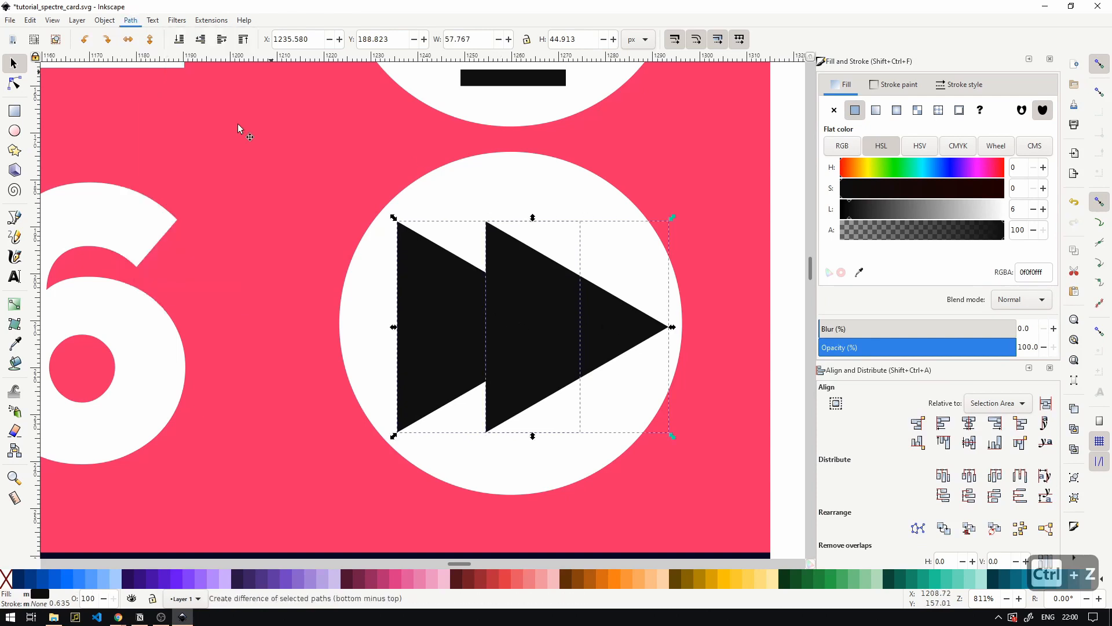
- Narrow the chevron horizontally and duplicate it twice to form a row of three in the lower white circle
left_click(621, 160)
scroll(632, 278, "down", 2)
left_click(623, 299)
left_click_drag(655, 303, 529, 305)
key("ctrl+d")
key("ctrl+d")
left_click(579, 308, "shift")
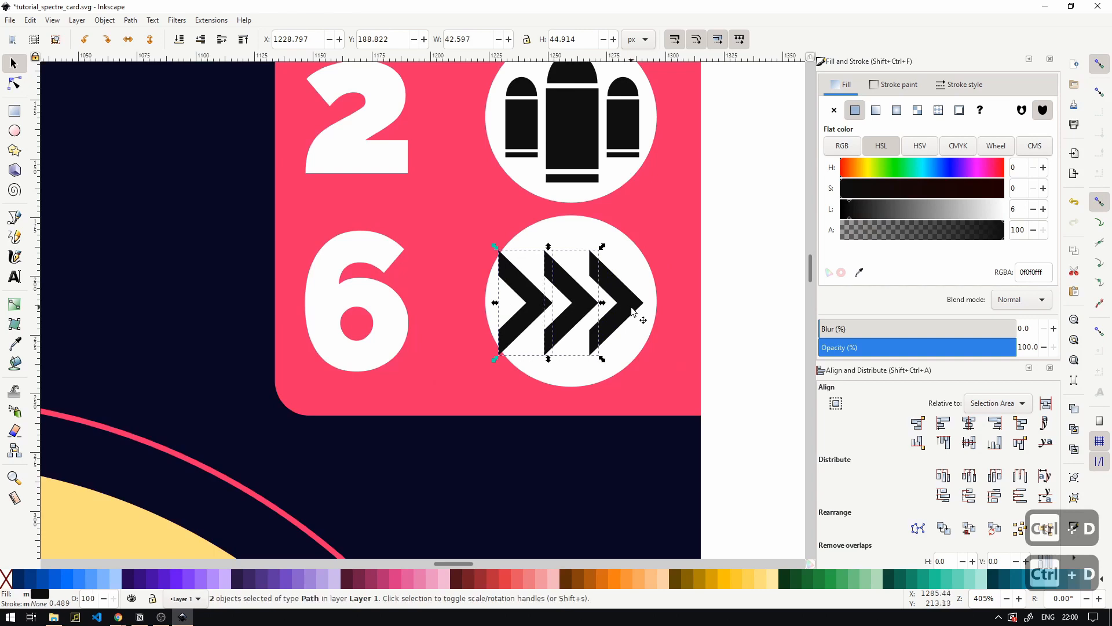
- Scale the three chevrons together to about 54.3 × 39.4 px and place them inside the lower white circle
scroll(613, 310, "up", 2)
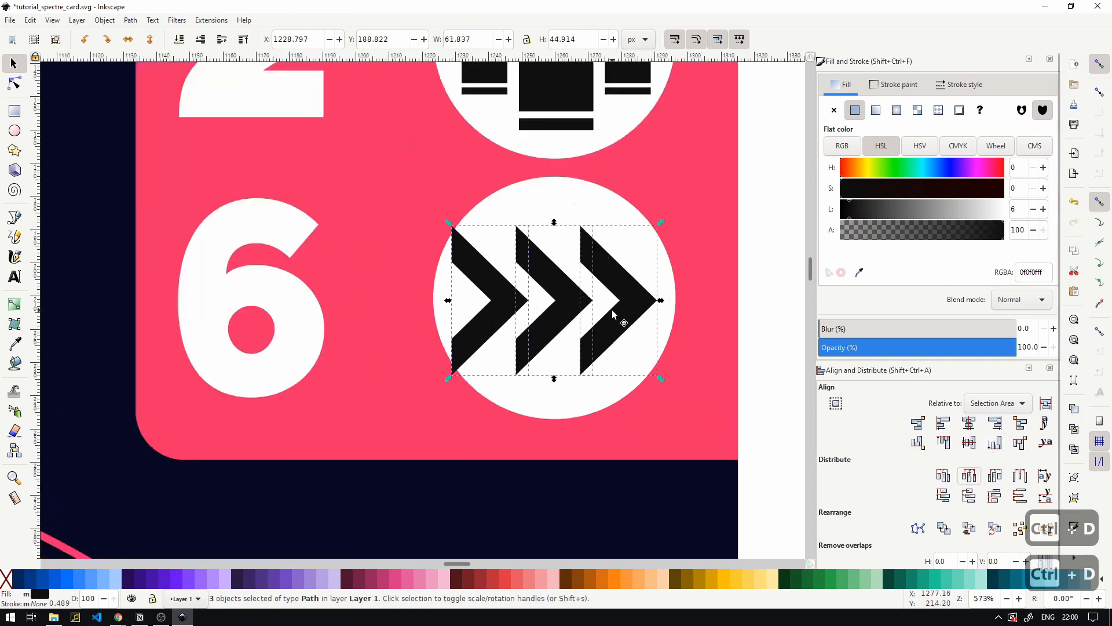
left_click_drag(615, 310, 645, 309)
left_click_drag(711, 296, 650, 302)
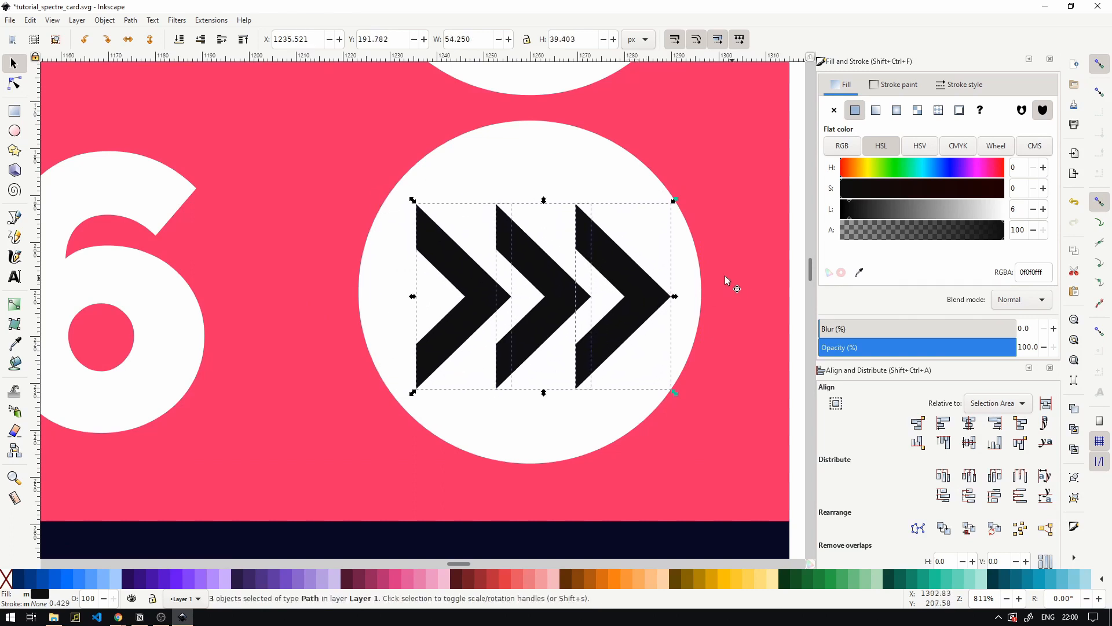
- Try to centre the three ungrouped chevrons on the lower white circle, and undo the alignment
left_click(685, 290, "shift")
left_click(963, 439)
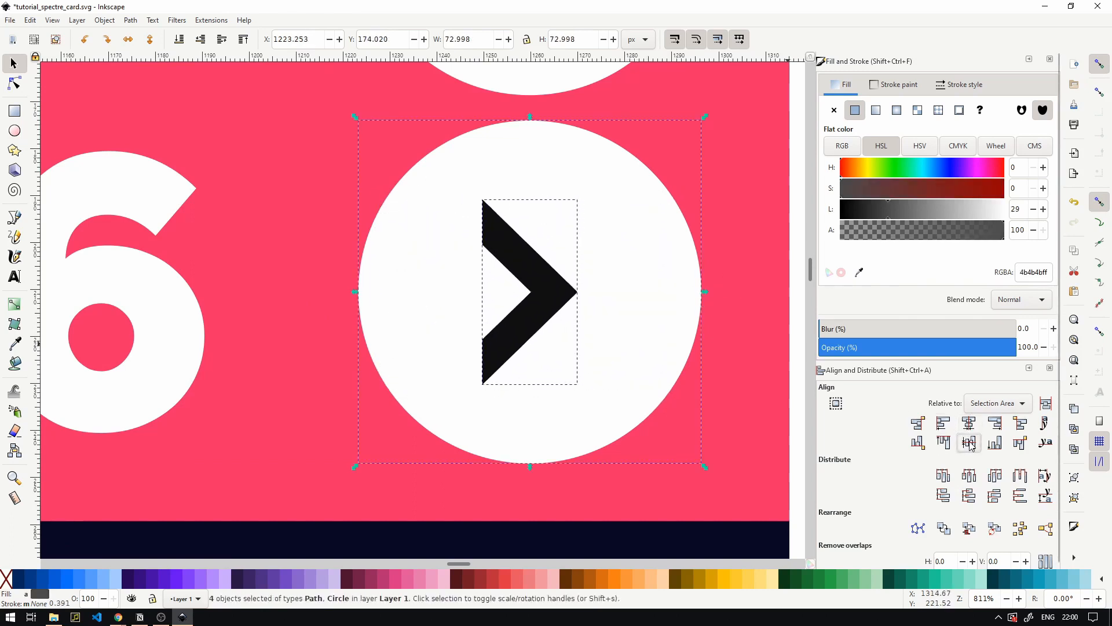
key("ctrl+z")
key("ctrl+z")
- Group the three chevrons in the lower white circle into one object
left_click(703, 338)
left_click(614, 302)
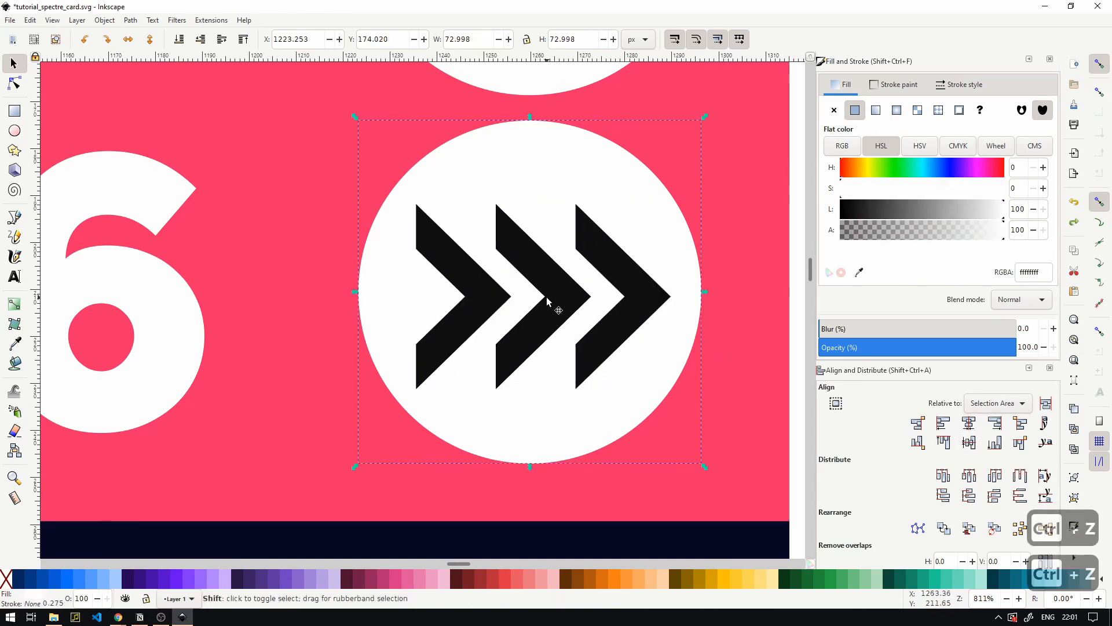
left_click(549, 298, "shift")
left_click(750, 373)
scroll(748, 367, "down", 3)
scroll(736, 370, "right", 4)
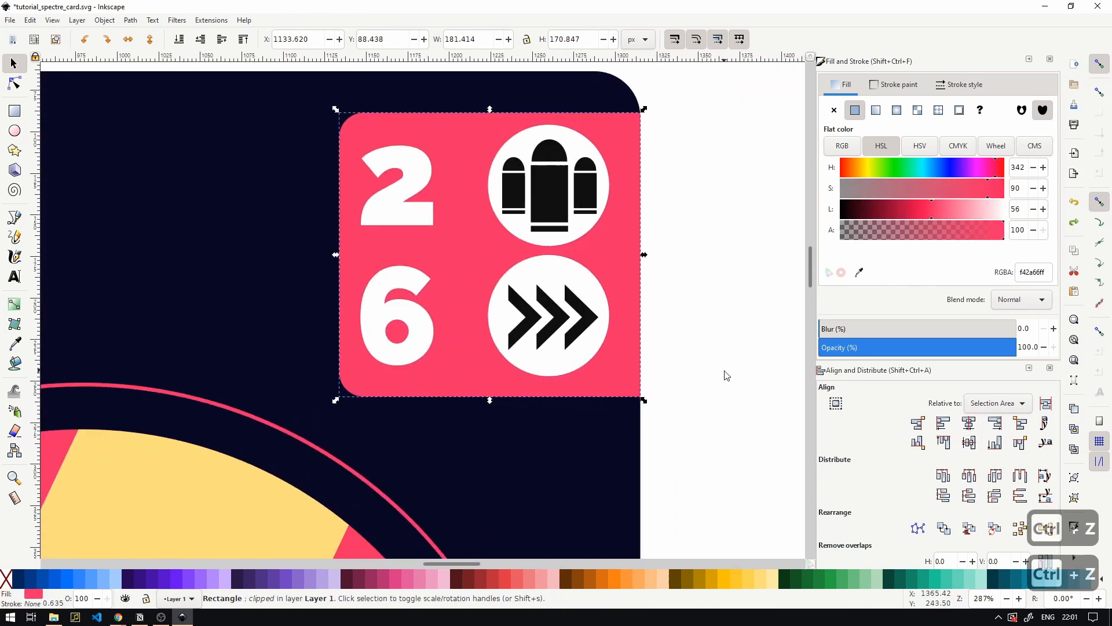
left_click_drag(724, 376, 468, 274)
key("ctrl+g")
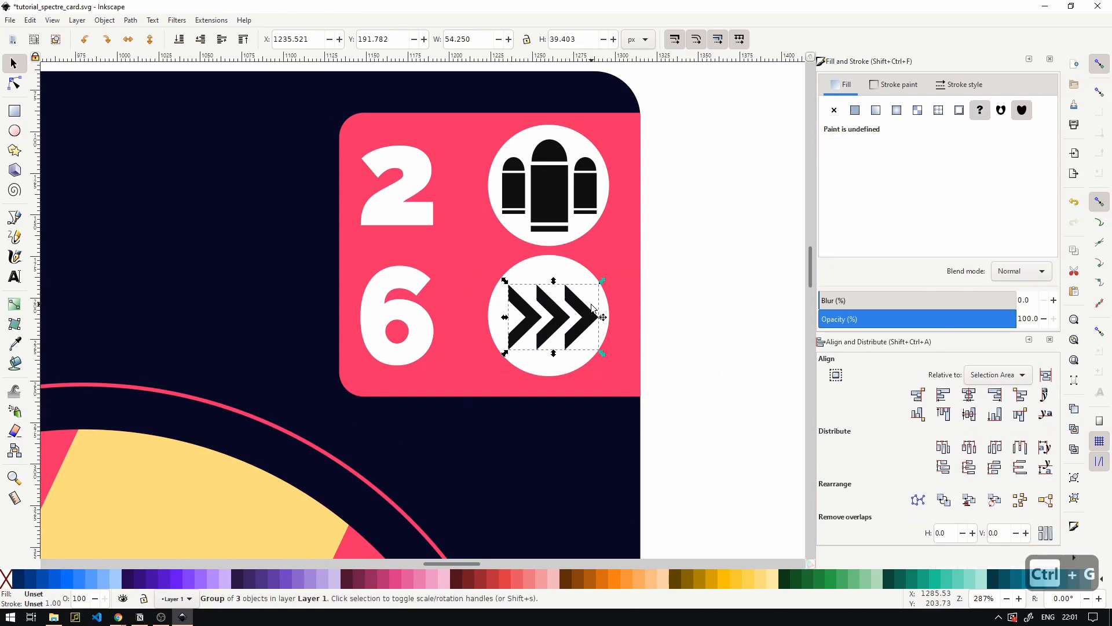
- Centre the chevron group on the lower white circle both horizontally and vertically, and nudge it slightly right
scroll(590, 312, "up", 2)
left_click(613, 314, "shift")
left_click(970, 395)
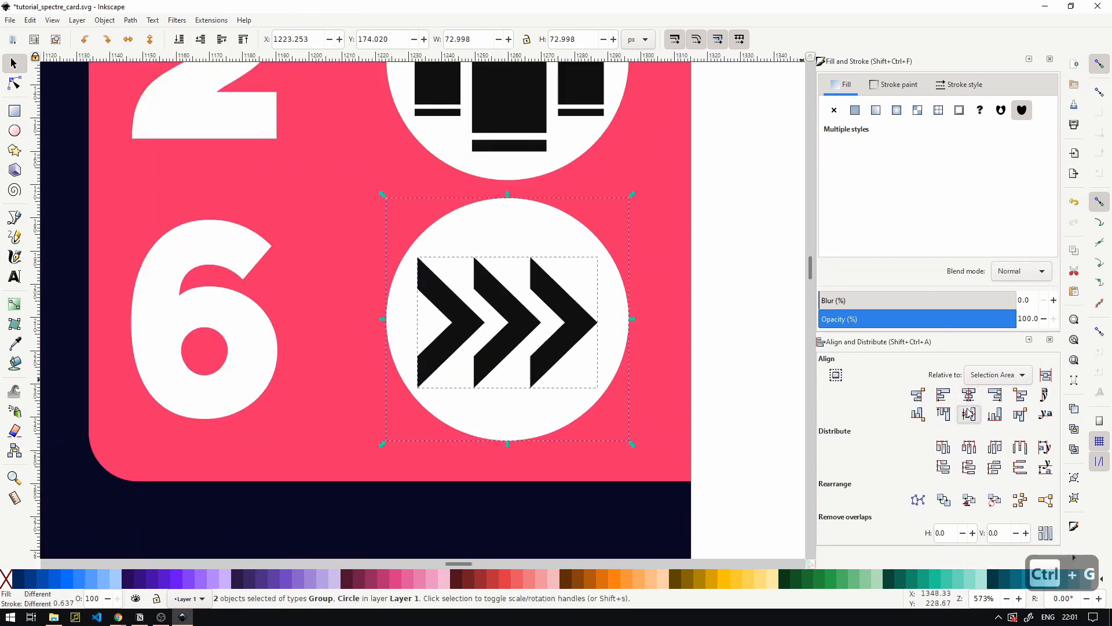
left_click(971, 413)
left_click(768, 345)
left_click_drag(569, 329, 575, 332)
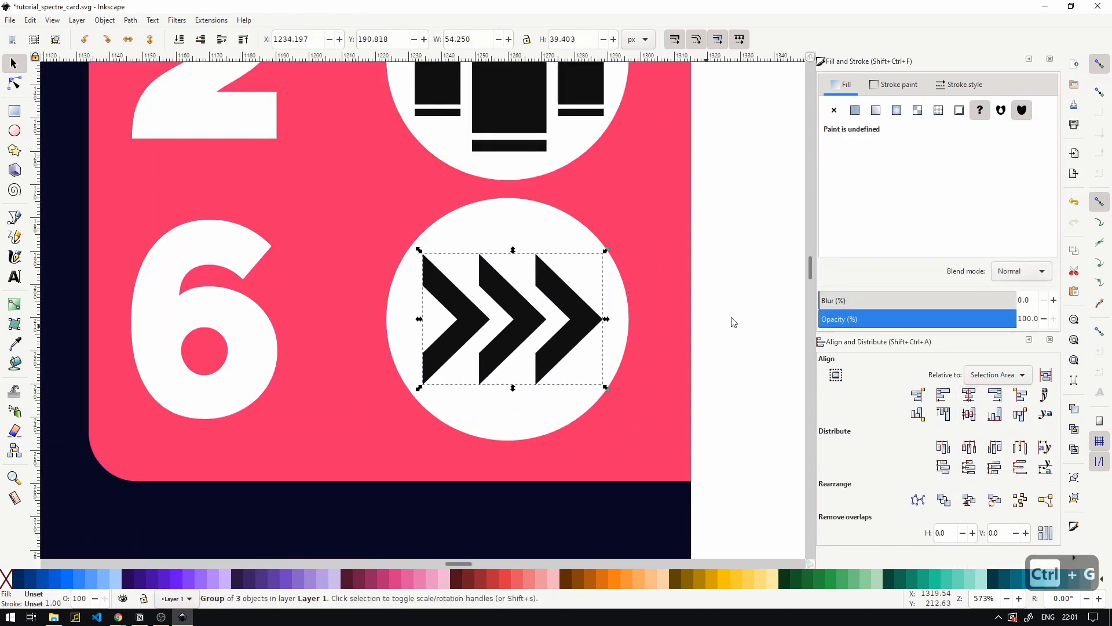
left_click(731, 320)
scroll(735, 318, "down", 4)
scroll(739, 318, "down", 2)
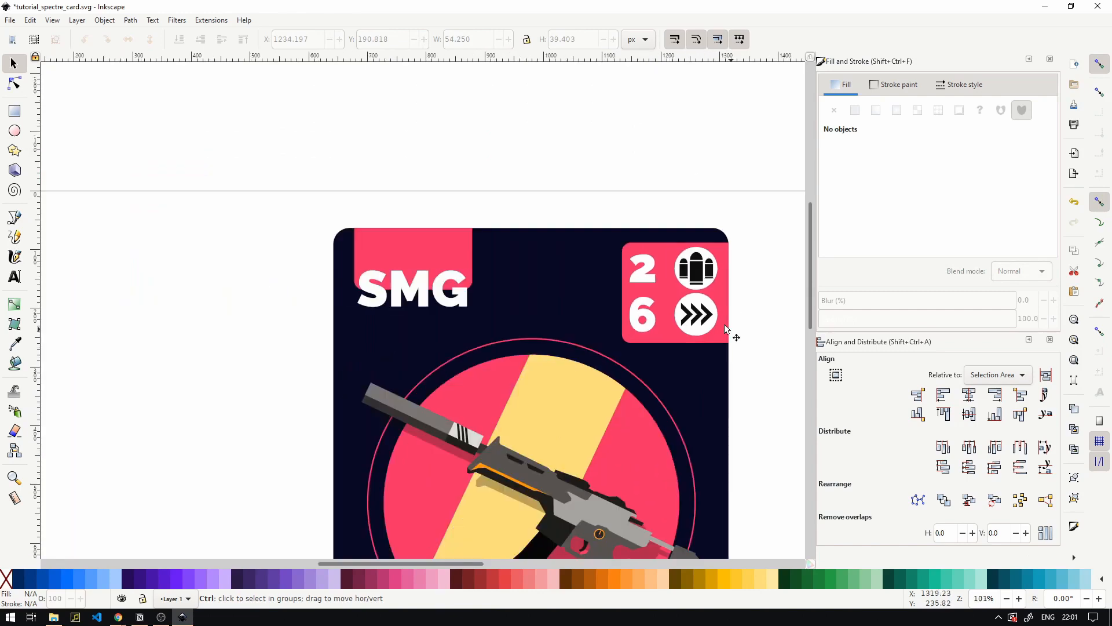
- Duplicate the numbers 2 and 6 together with both white circles on the tag
scroll(656, 314, "up", 3)
left_click(742, 360)
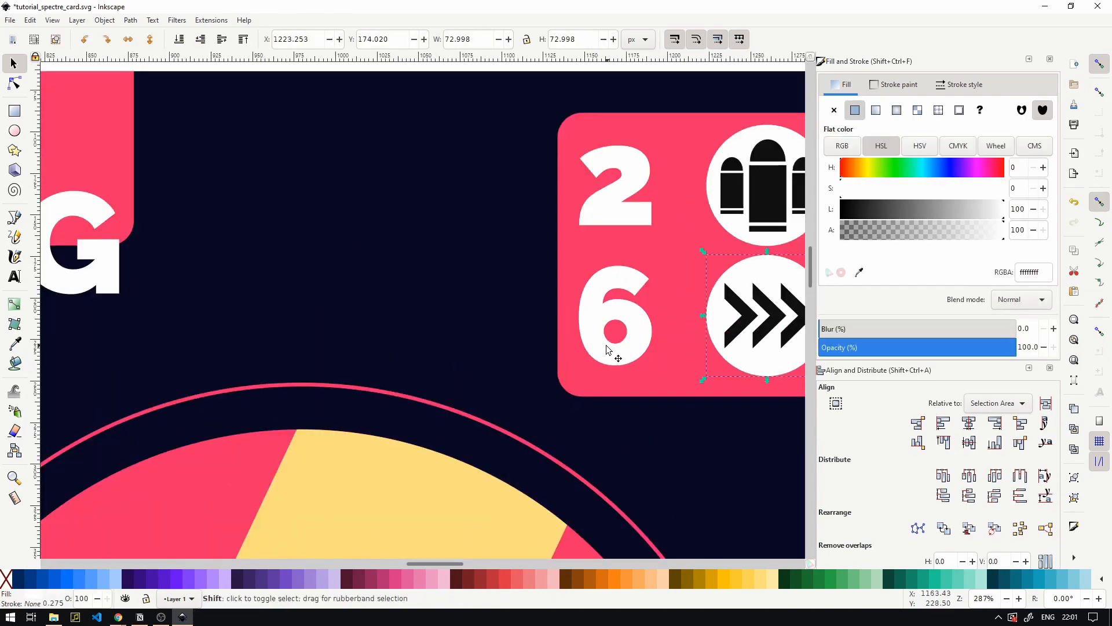
left_click(606, 343, "shift")
left_click(612, 191, "shift")
left_click_drag(759, 243, 588, 259)
left_click(588, 259, "shift")
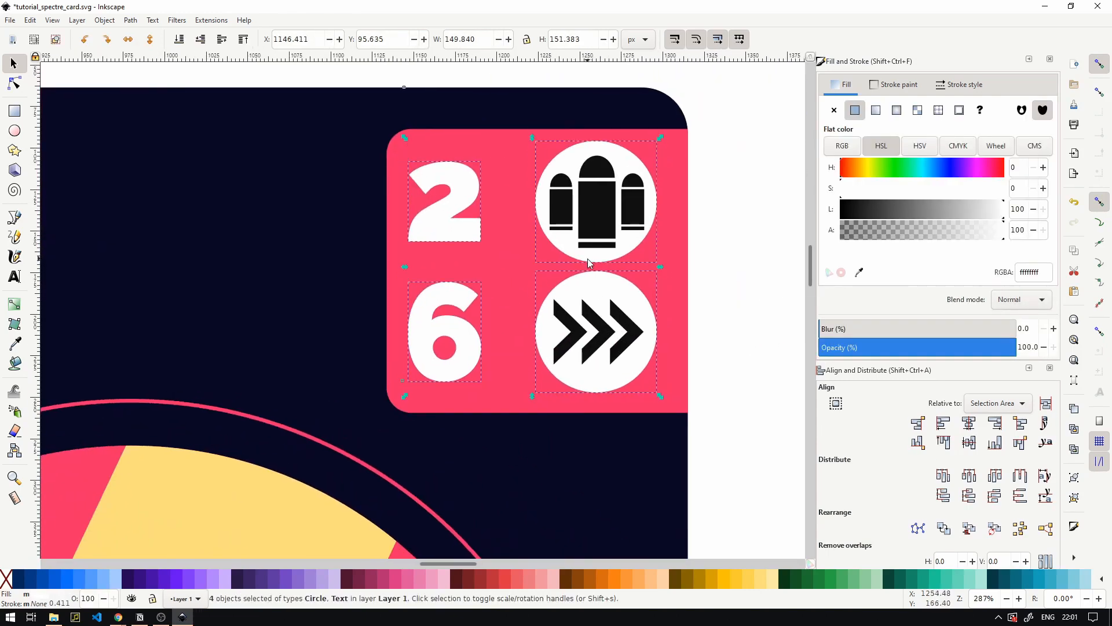
scroll(612, 260, "up", 1)
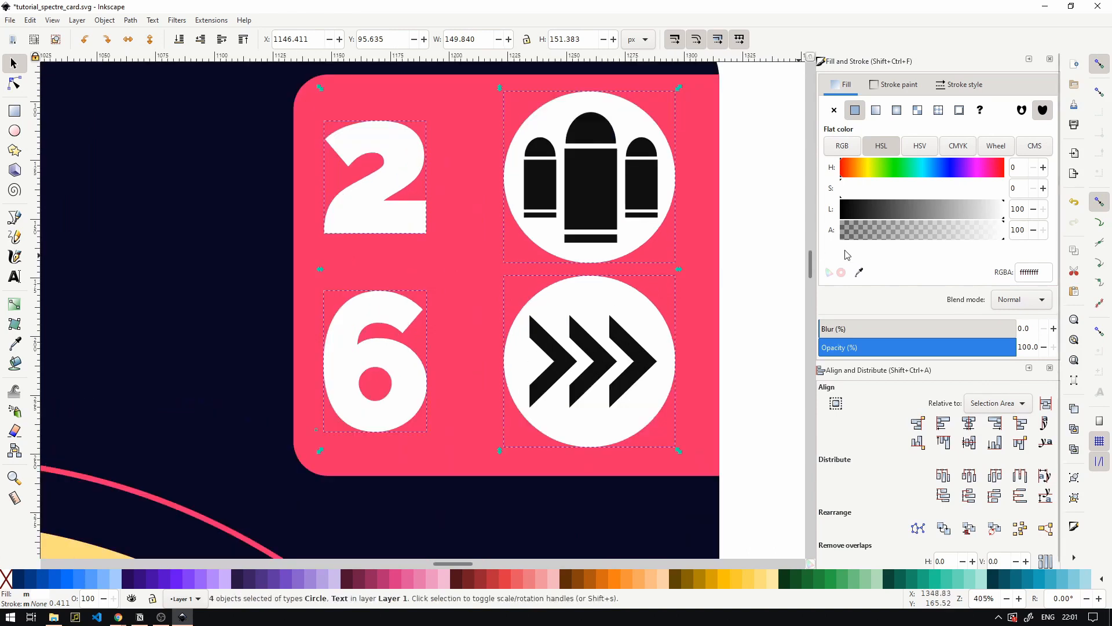
key("ctrl+d")
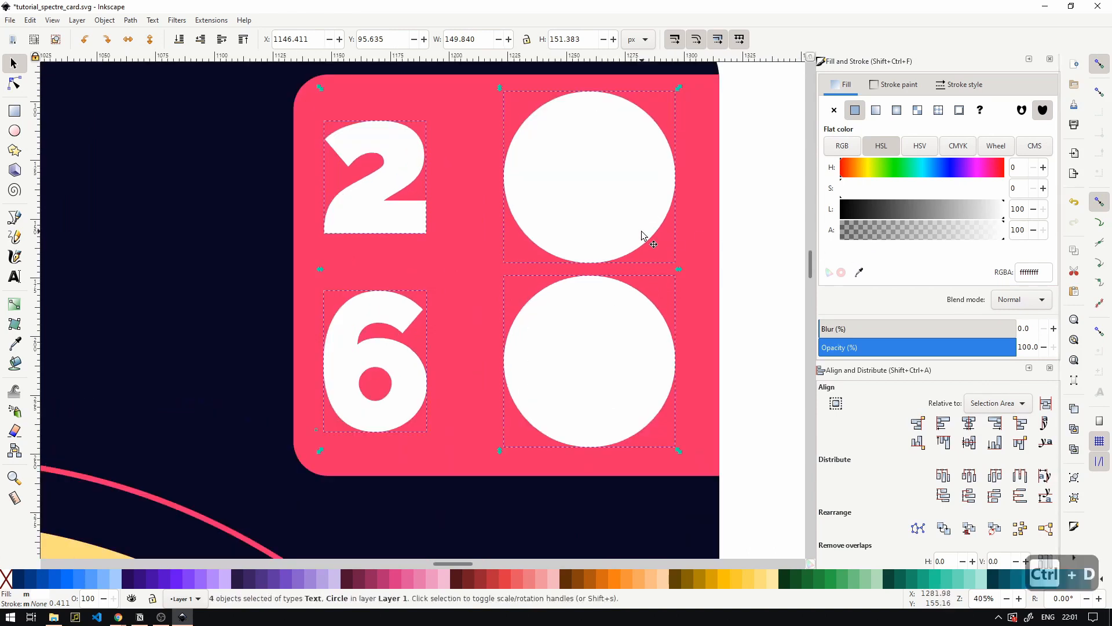
- Make the duplicated numbers and circles black with lightness 0 and 36.8% opacity, and group them as a shadow
left_click_drag(897, 212, 775, 211)
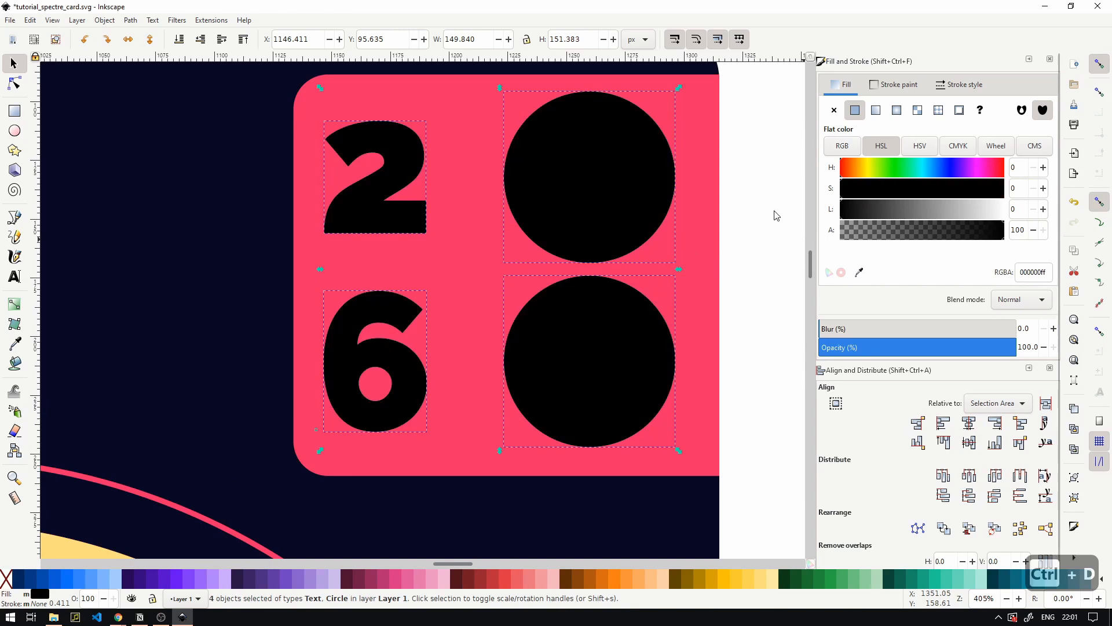
mouse_move(873, 346)
left_mouse_down()
mouse_move(857, 345)
mouse_move(892, 339)
left_mouse_up()
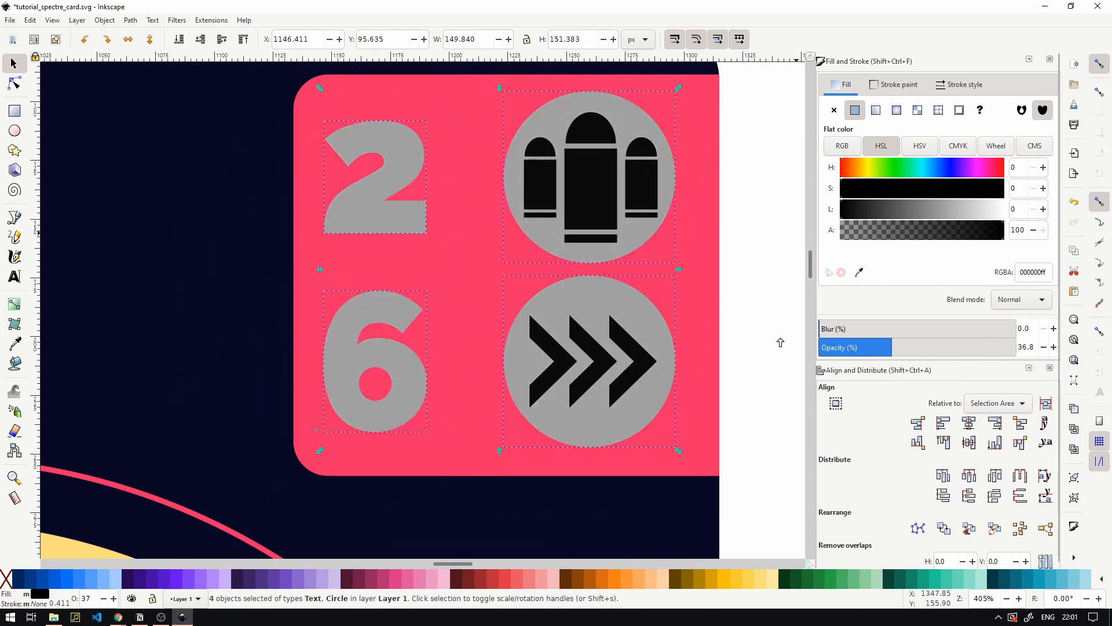
key("ctrl")
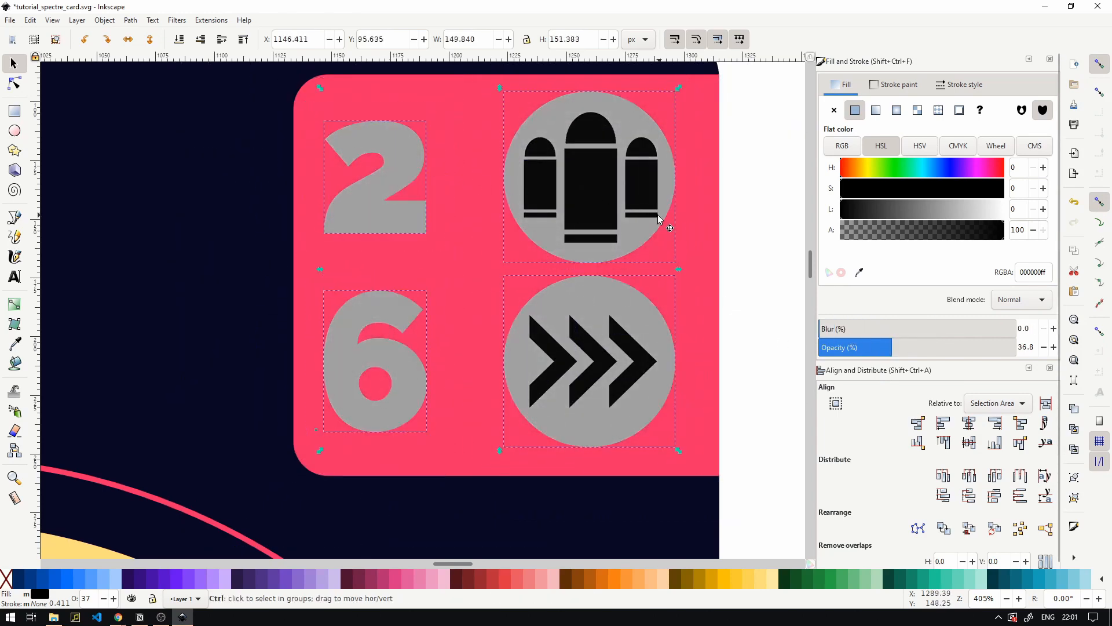
key("ctrl+g")
- Lower the shadow group behind the white numbers and circles, and offset it about 4 px right and 6 px down
mouse_move(635, 228)
left_mouse_down()
mouse_move(405, 355)
mouse_move(574, 245)
left_mouse_up()
key("ctrl+z")
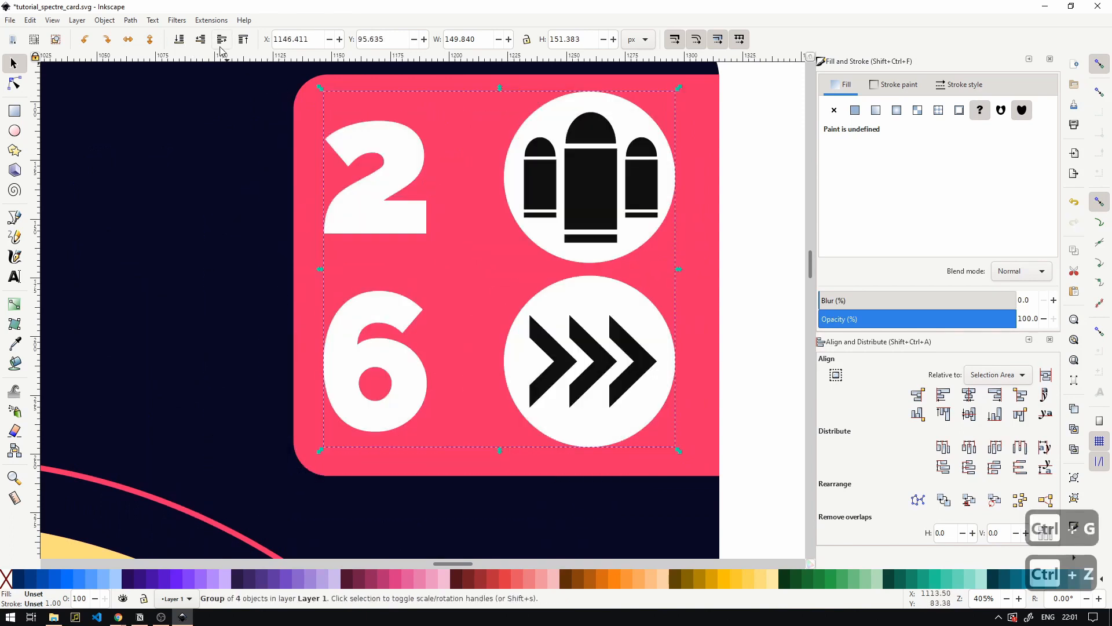
left_click(220, 47)
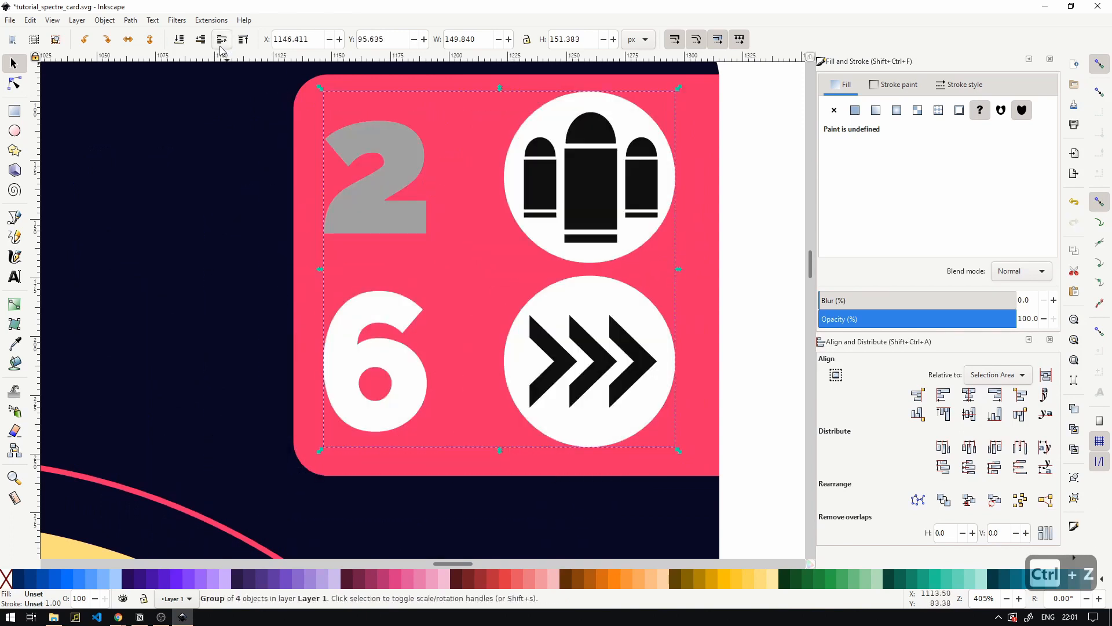
left_click(220, 47)
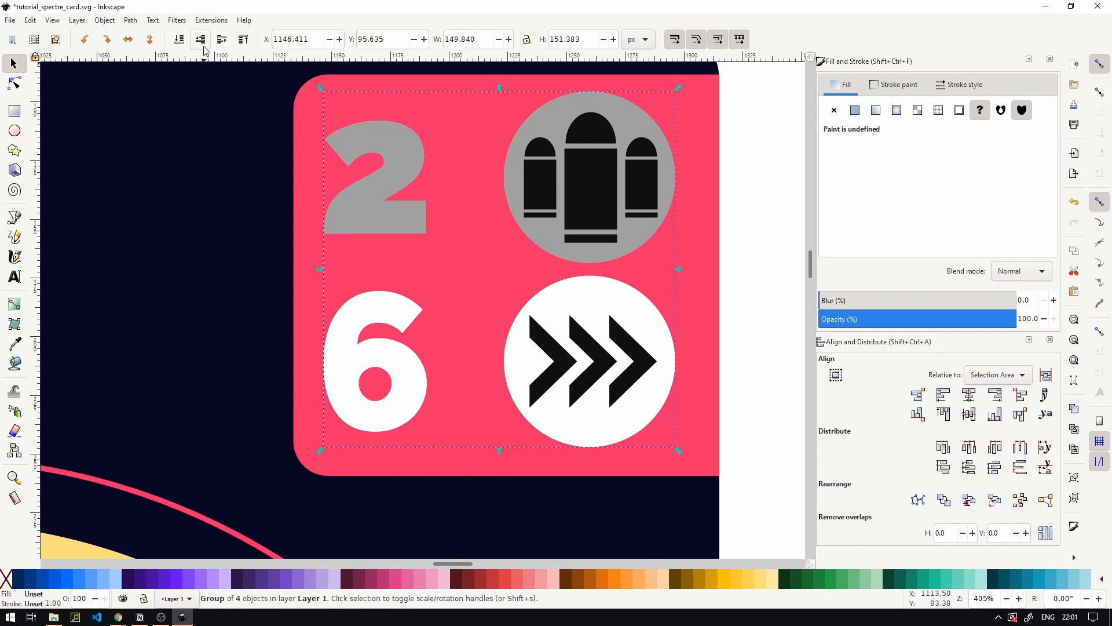
left_click(200, 38)
left_click(201, 39)
mouse_move(352, 216)
left_mouse_down()
mouse_move(373, 242)
mouse_move(362, 226)
left_mouse_up()
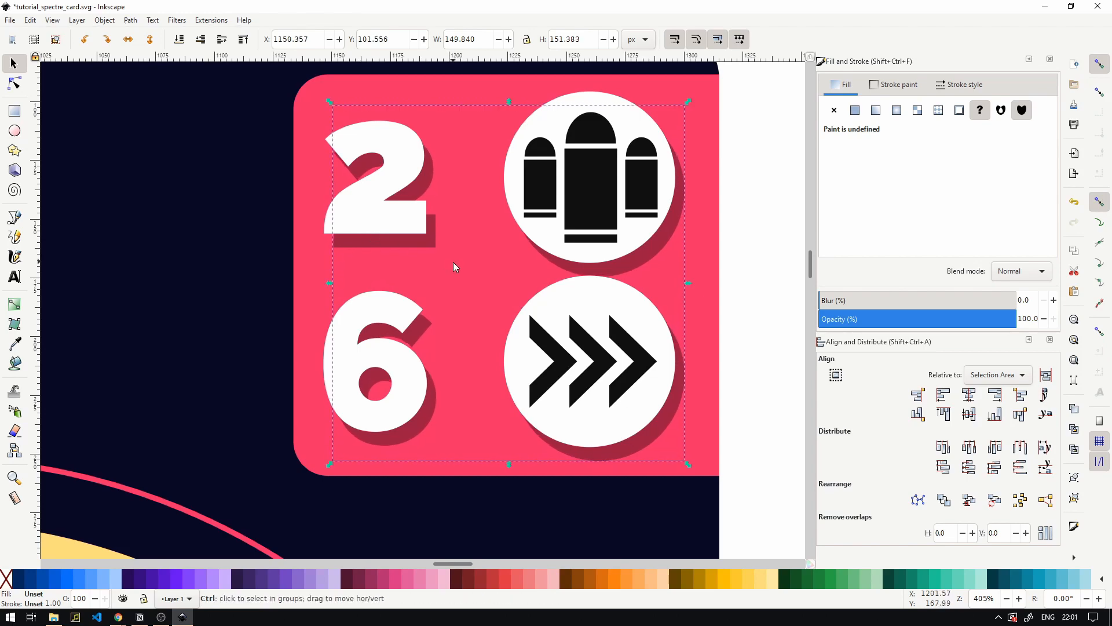
- Review the drop shadows on the tag and their look on the whole card
scroll(453, 263, "down", 6)
key("Escape")
scroll(475, 284, "up", 4)
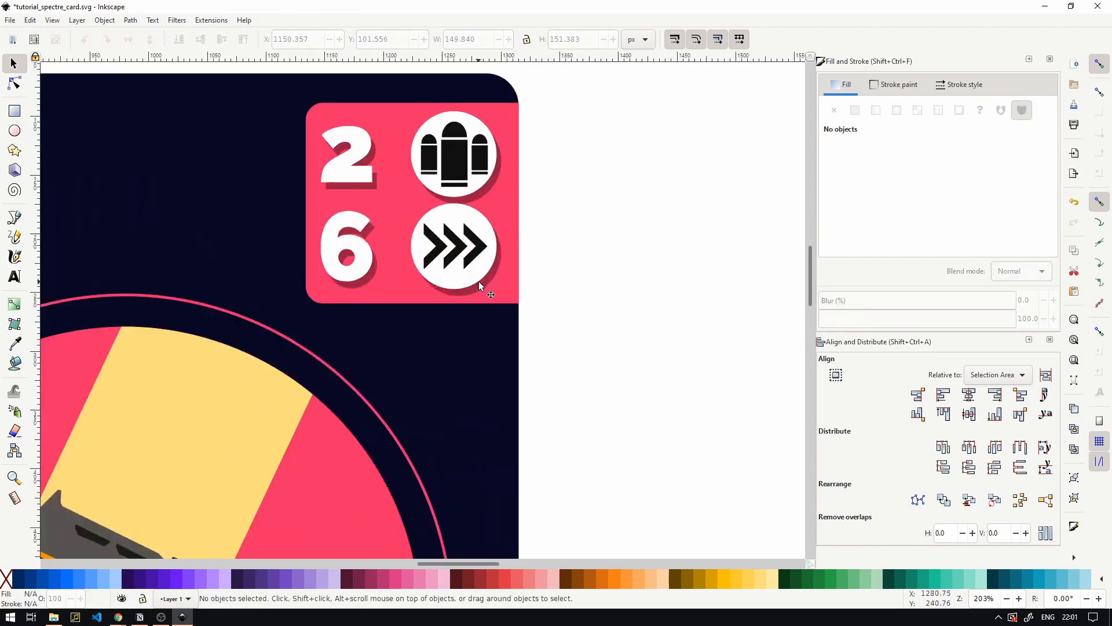
left_click(479, 281)
scroll(503, 283, "down", 2)
left_click_drag(674, 318, 502, 250)
scroll(332, 237, "down", 2)
key("Escape")
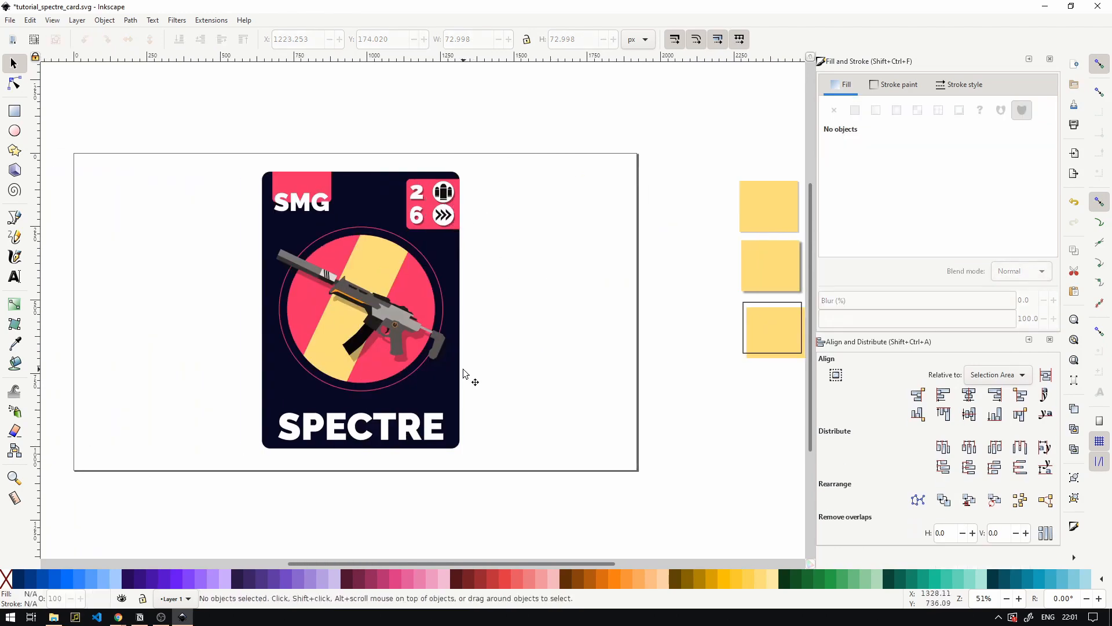
- Turn the SMG text into a shadow by setting its fill to black and its opacity to 38%
scroll(356, 248, "up", 6)
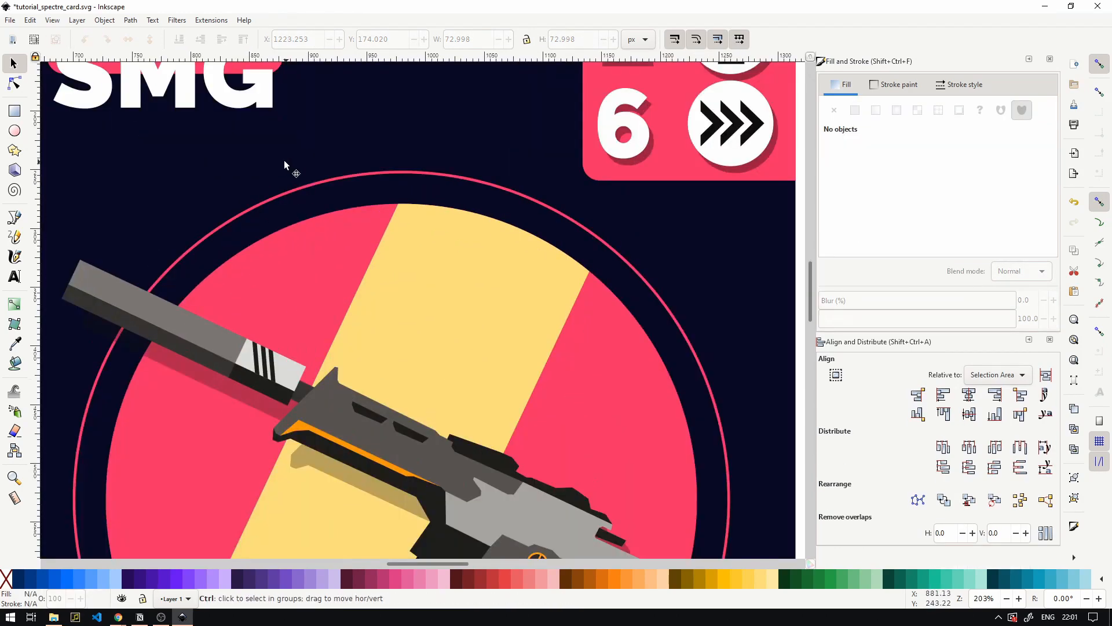
left_click(460, 316)
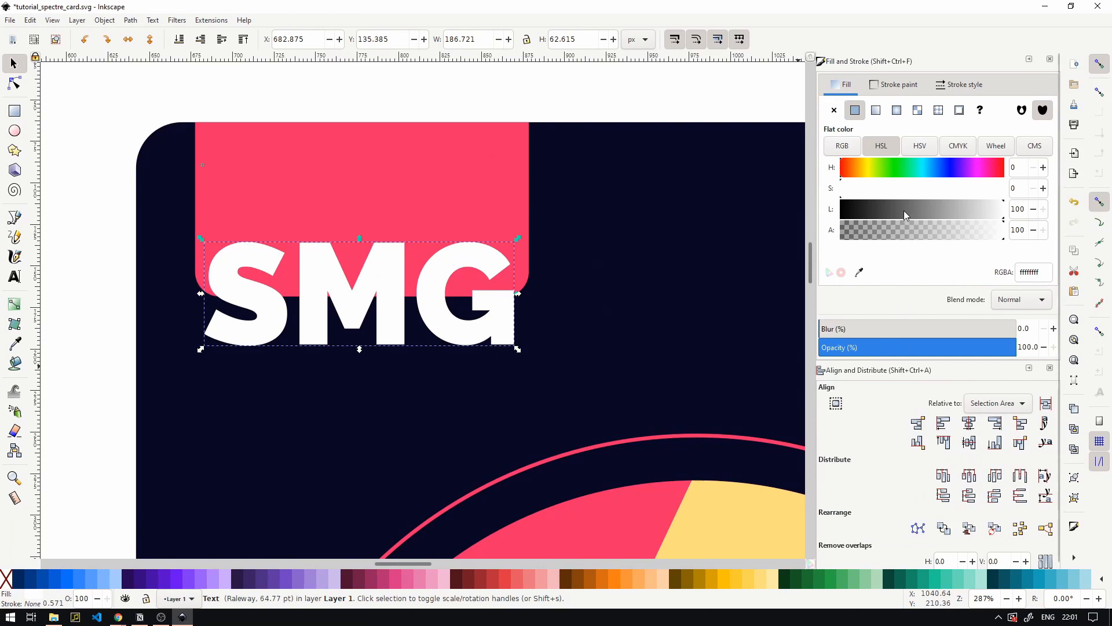
left_click_drag(907, 214, 840, 213)
left_click_drag(931, 347, 898, 348)
- Duplicate the SMG text, make the copy white at 100% opacity, and move it straight up above its shadow
key("ctrl+d")
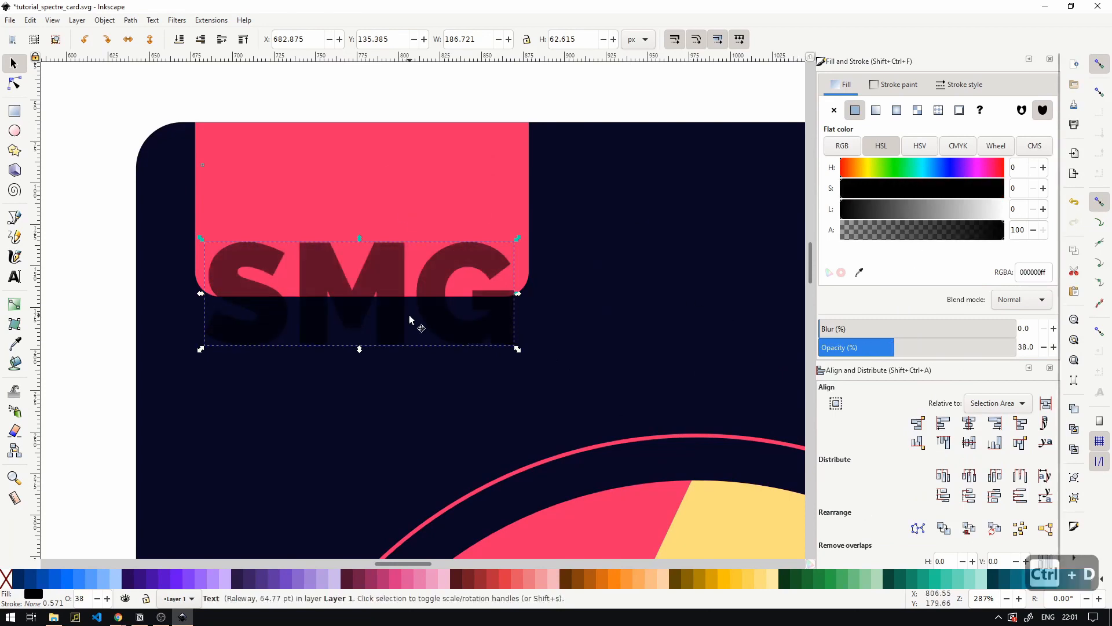
left_click_drag(888, 213, 1110, 219)
left_click_drag(862, 346, 1014, 347)
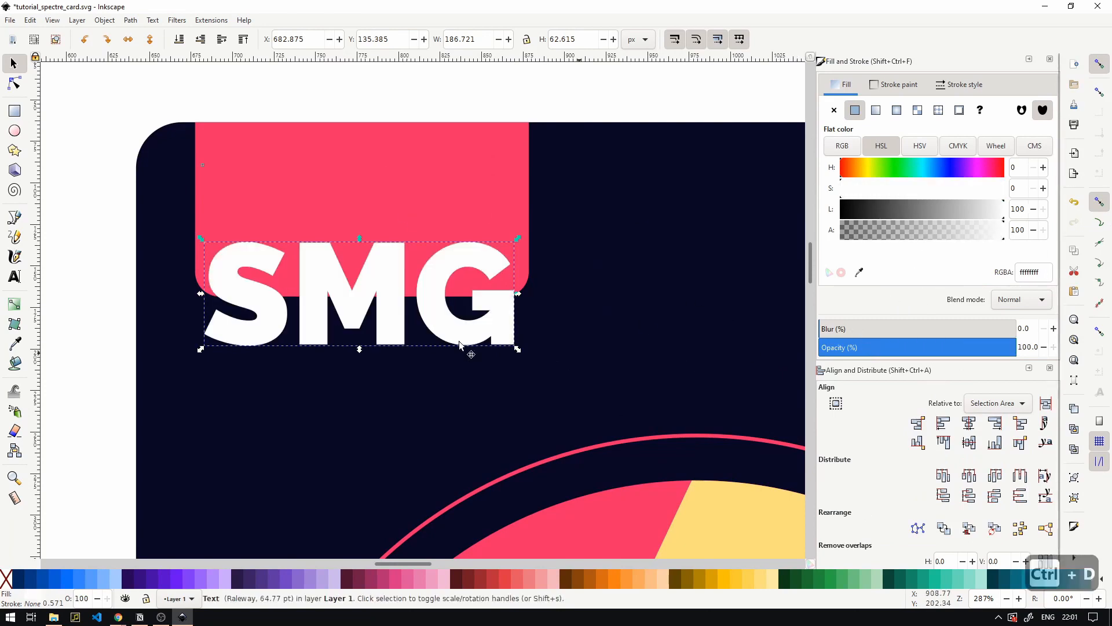
left_click_drag(459, 340, 450, 317)
- Lighten the card's dark background rectangle by setting its fill to HSL hue 236, saturation 37 and lightness 17
left_click(495, 378)
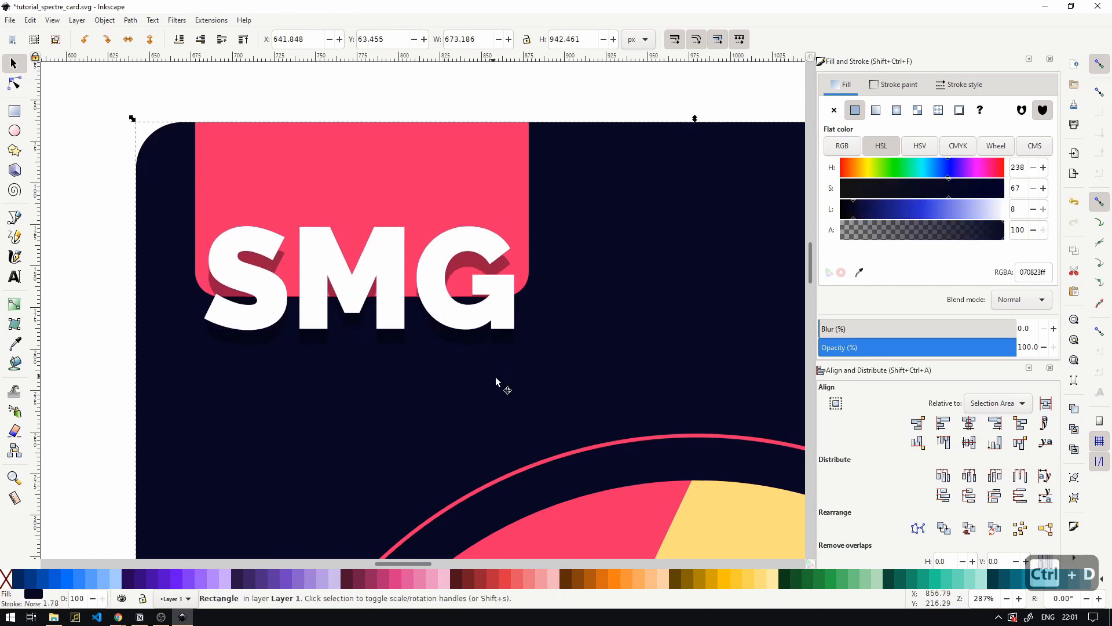
left_click_drag(869, 210, 876, 212)
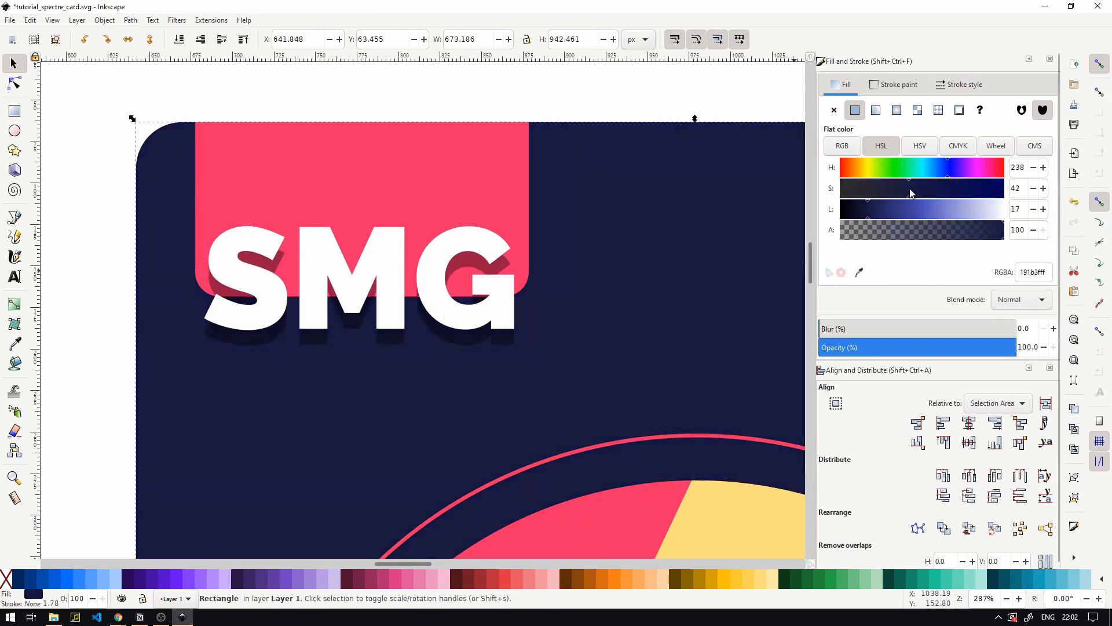
left_click_drag(902, 190, 900, 190)
scroll(598, 185, "down", 4)
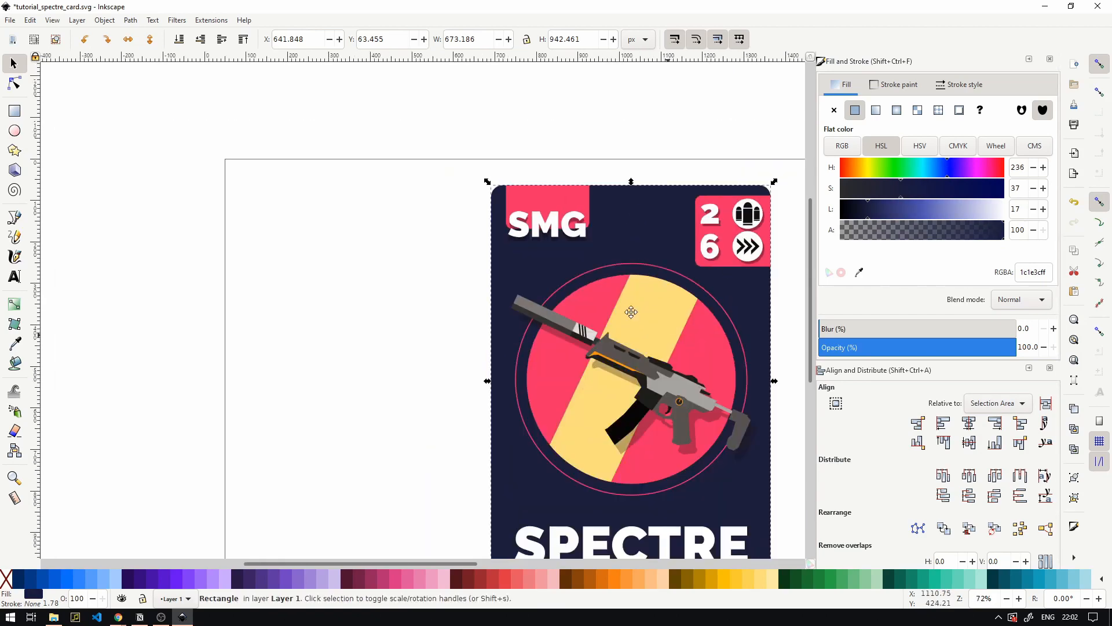
left_click_drag(631, 310, 478, 258)
left_click(639, 362)
scroll(592, 387, "up", 5)
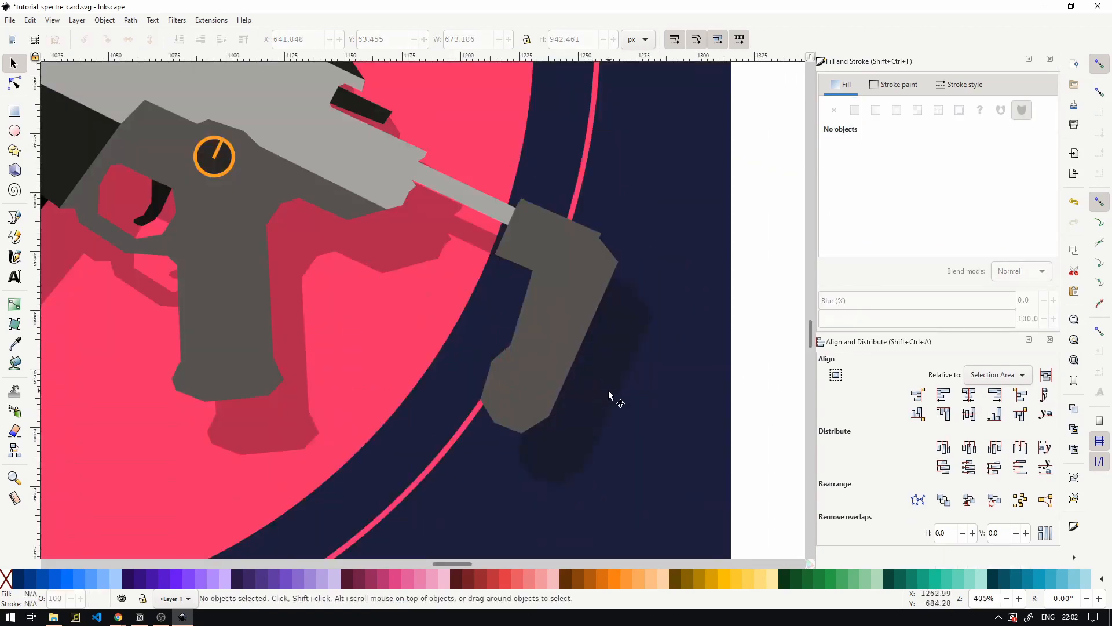
left_click(616, 397)
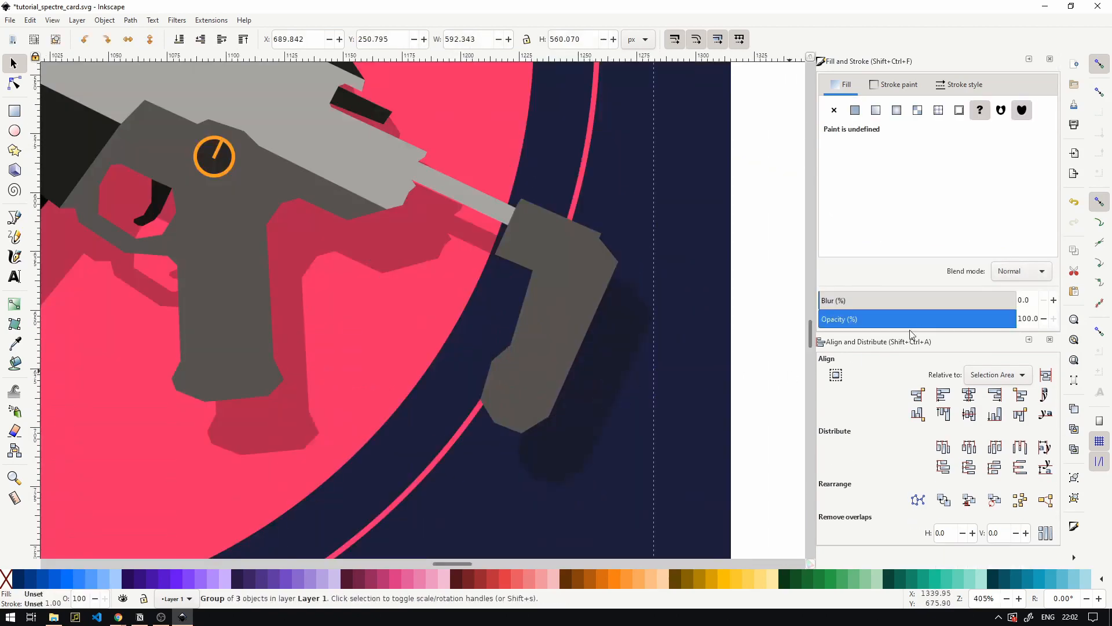
left_click(616, 362, "ctrl")
key("n")
scroll(620, 359, "down", 2)
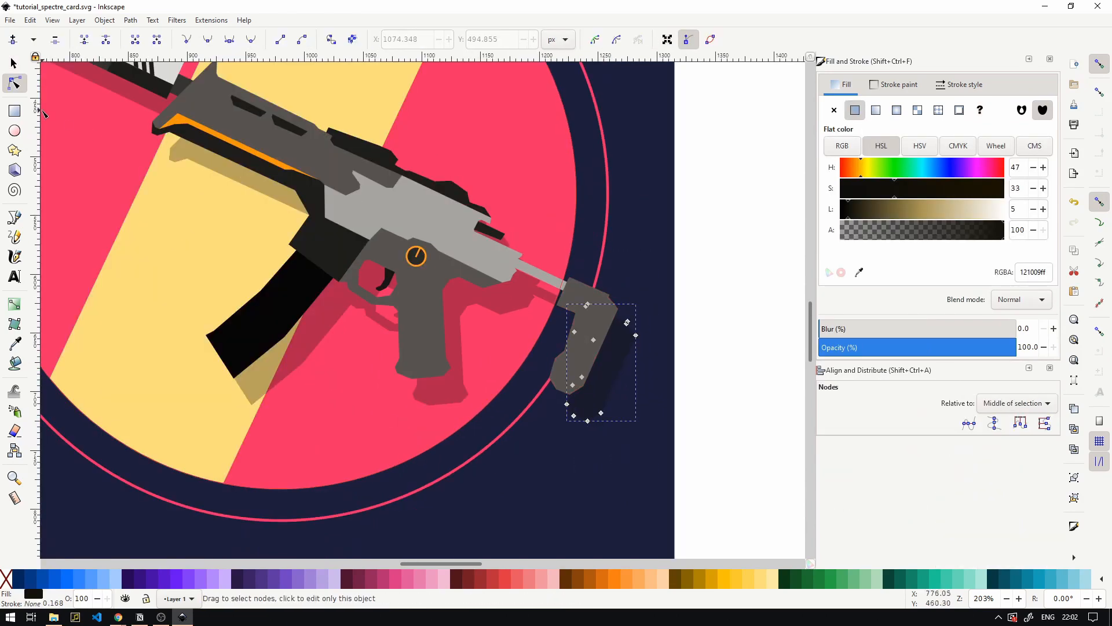
key("s")
key("Escape")
mouse_move(621, 348)
left_mouse_down()
mouse_move(620, 377)
mouse_move(625, 368)
left_mouse_up()
key("ctrl+z")
- Ungroup the three-object group holding the rifle's shadow and set the shadow's opacity to 53.5%
right_click(576, 308)
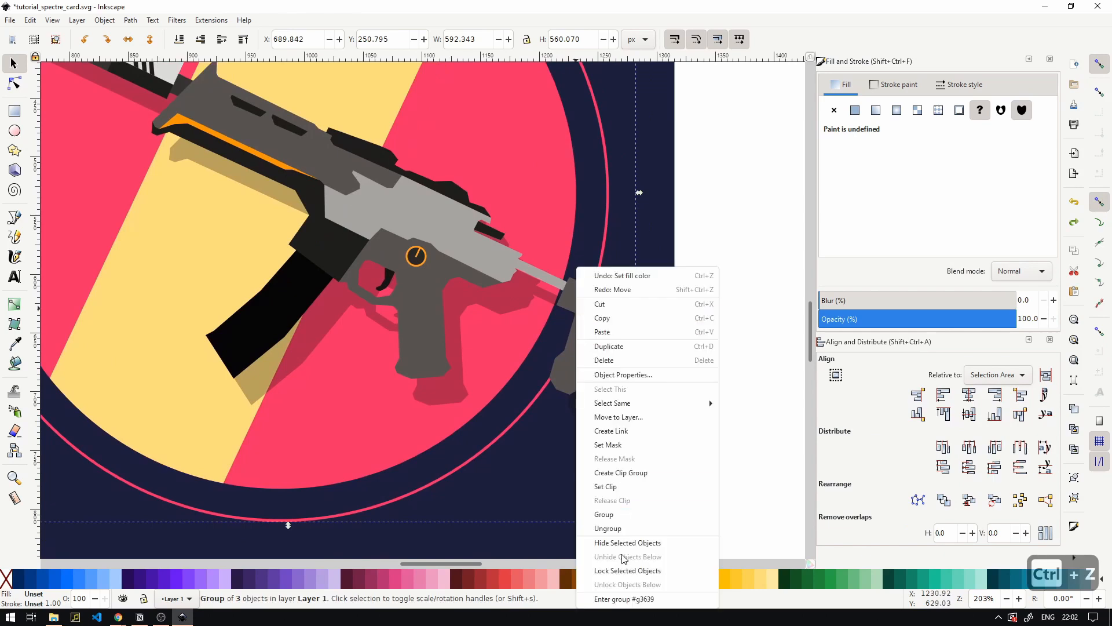
left_click(620, 528)
key("Escape")
left_click(599, 407)
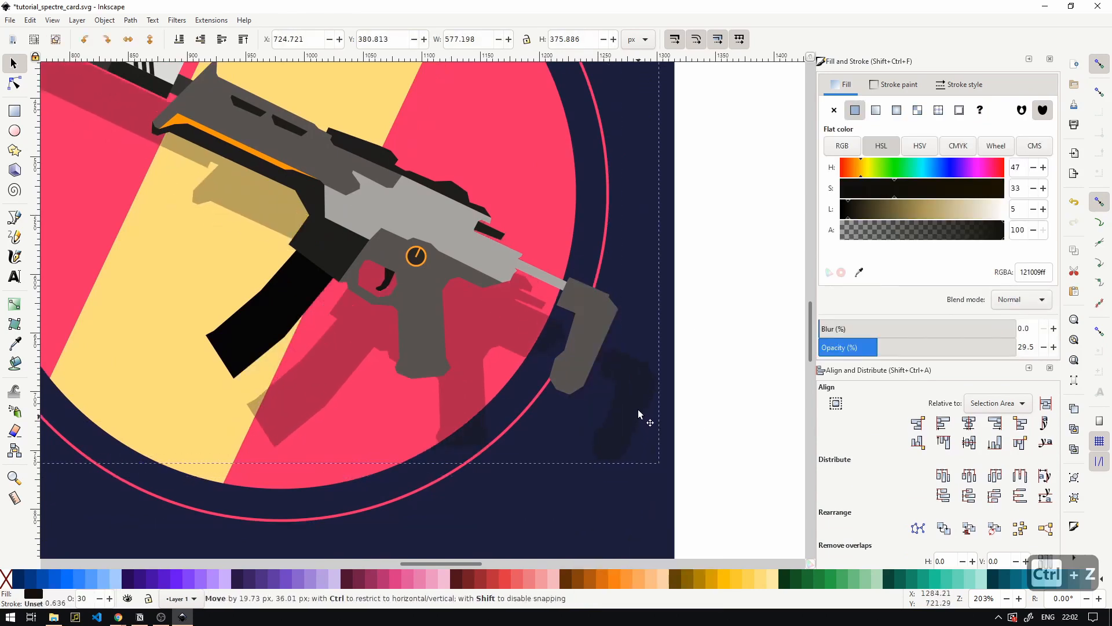
left_click_drag(962, 347, 919, 351)
scroll(583, 341, "down", 4)
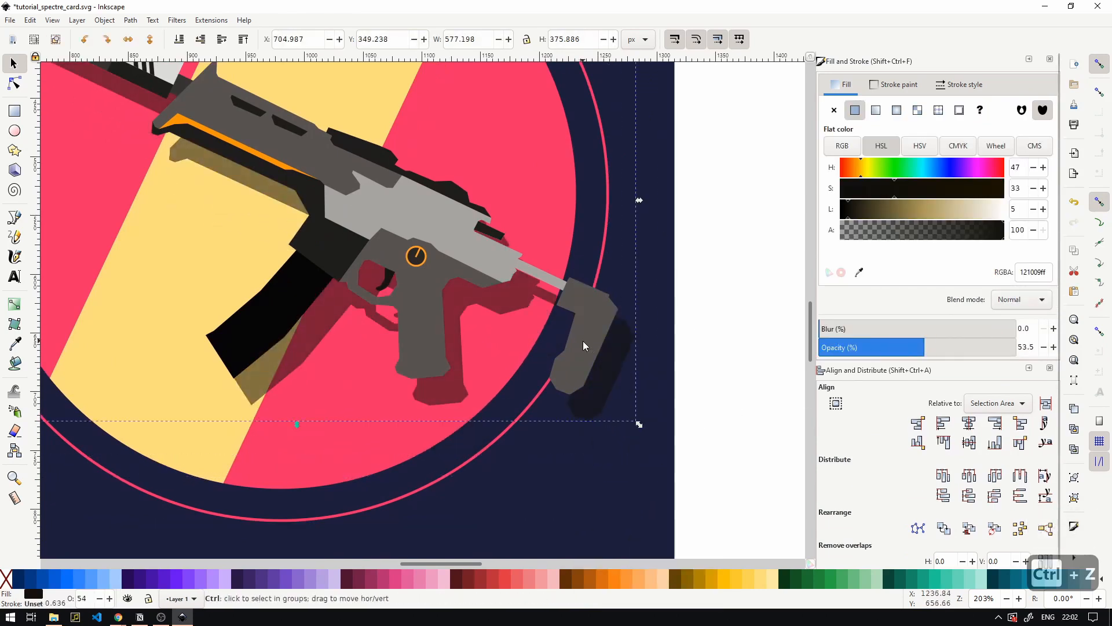
key("Escape")
left_click_drag(653, 261, 630, 303)
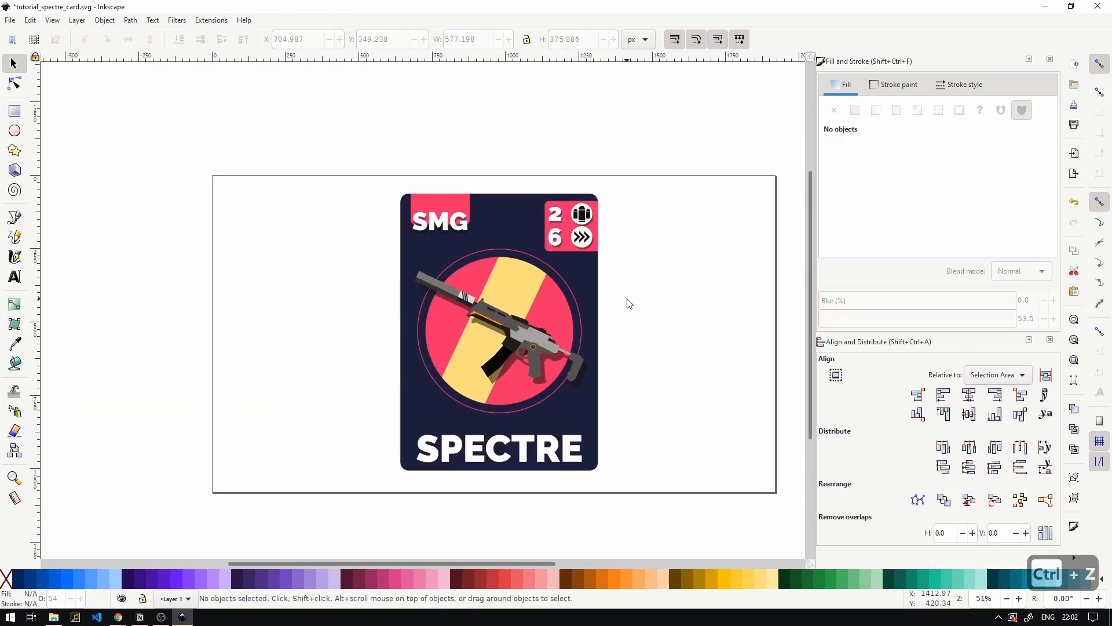
- Enlarge the SPECTRE title proportionally about its centre to about 584 px wide
left_click(551, 450)
scroll(568, 457, "up", 3)
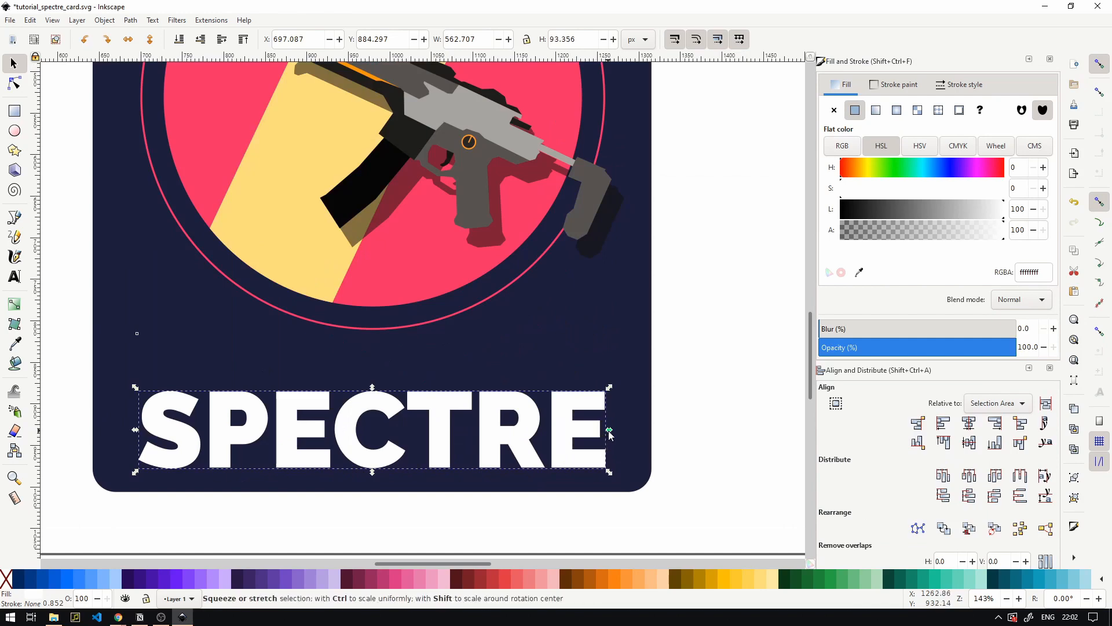
left_click_drag(609, 432, 618, 426)
scroll(618, 427, "down", 2)
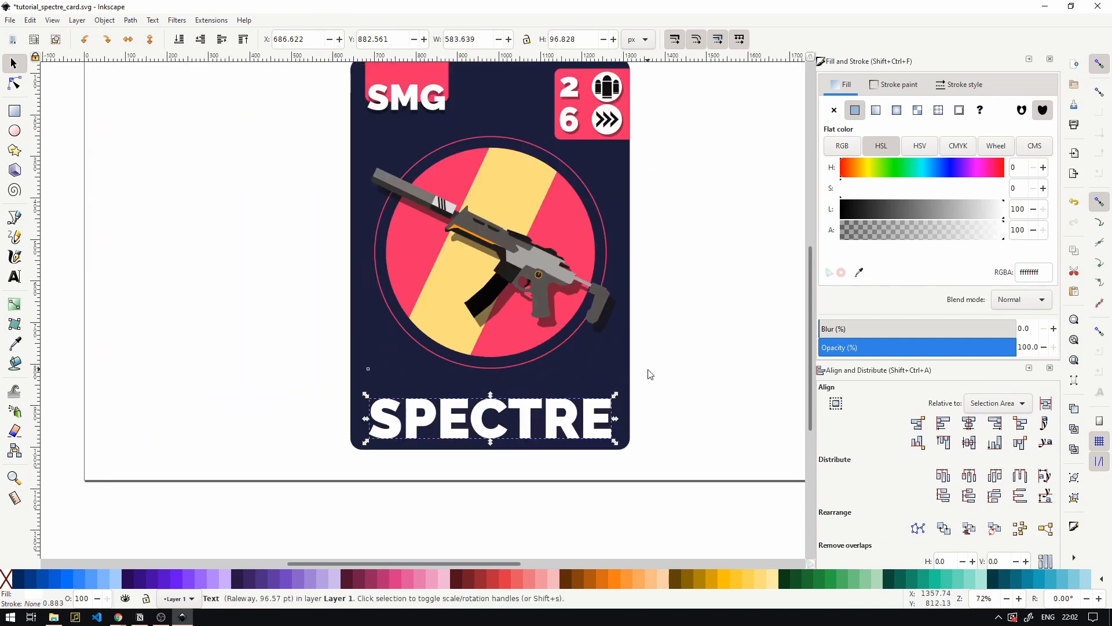
scroll(559, 402, "up", 2)
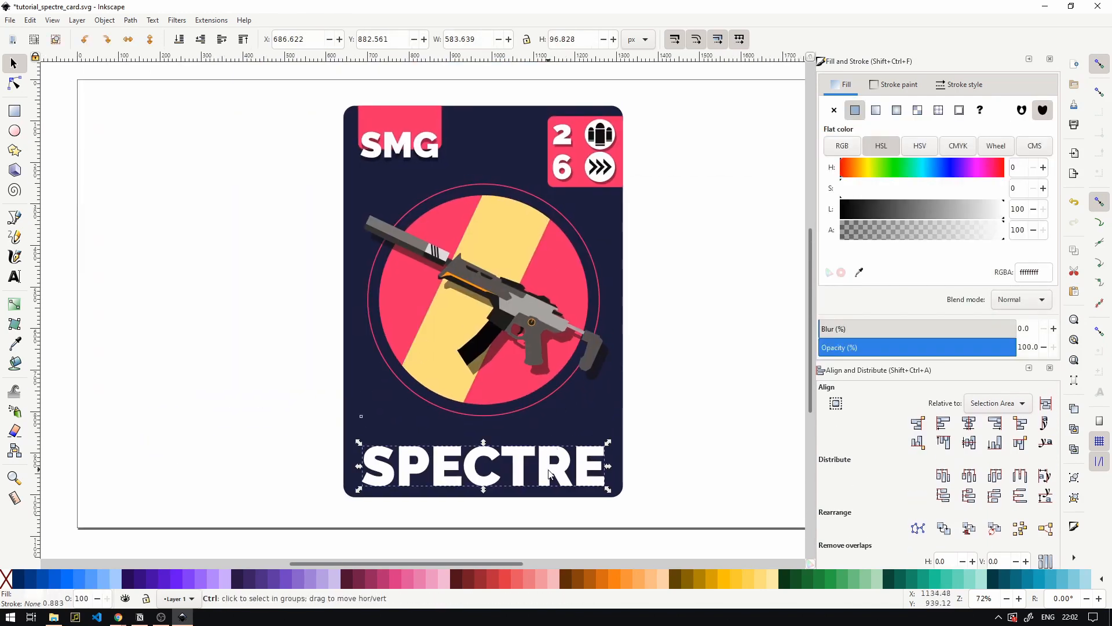
- Duplicate the SPECTRE title, move the copy straight up above the original, and enlarge it about its centre to about 797 px wide
scroll(551, 463, "up", 1)
key("ctrl+d")
left_click_drag(551, 478, 549, 408)
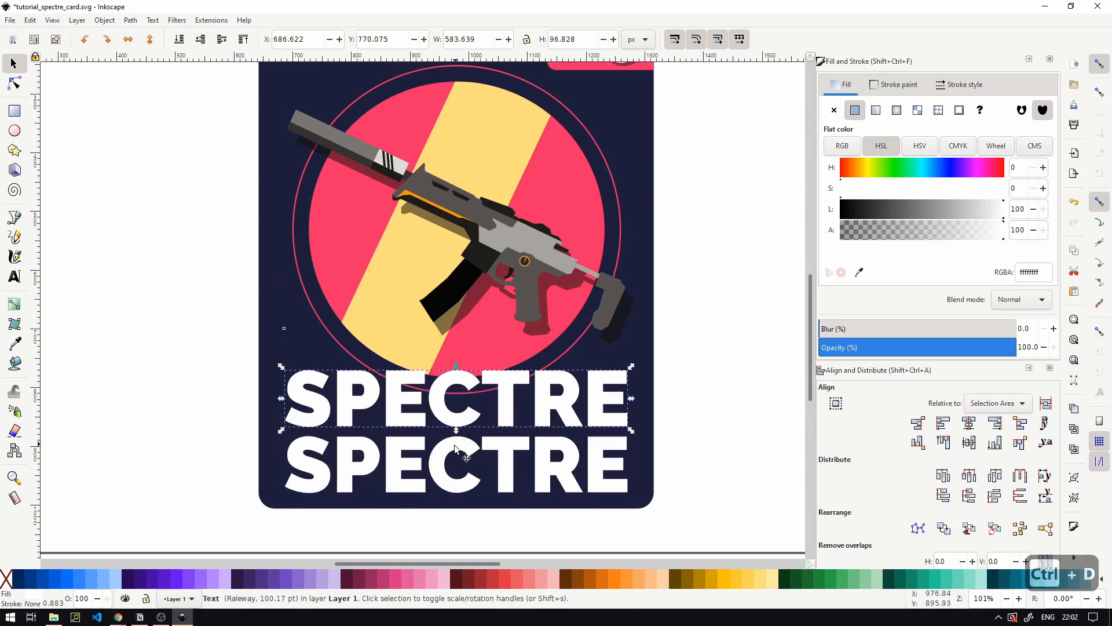
left_click_drag(631, 399, 694, 377)
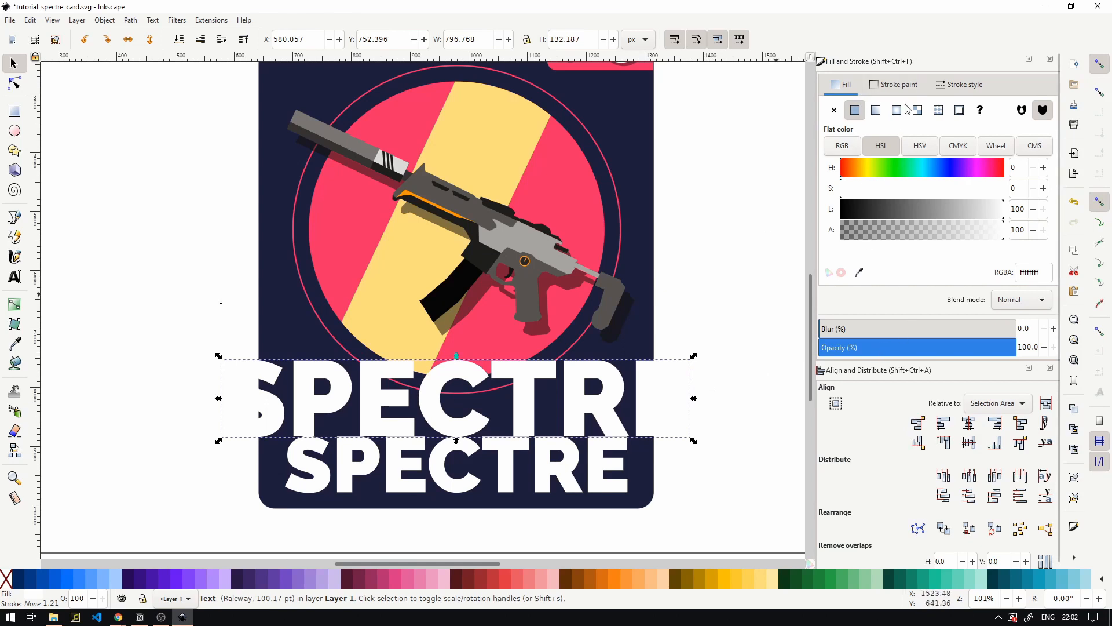
- Give the enlarged SPECTRE copy a flat white stroke and no fill, and scale it about its centre to about 705 px wide
left_click(895, 84)
left_click(856, 111)
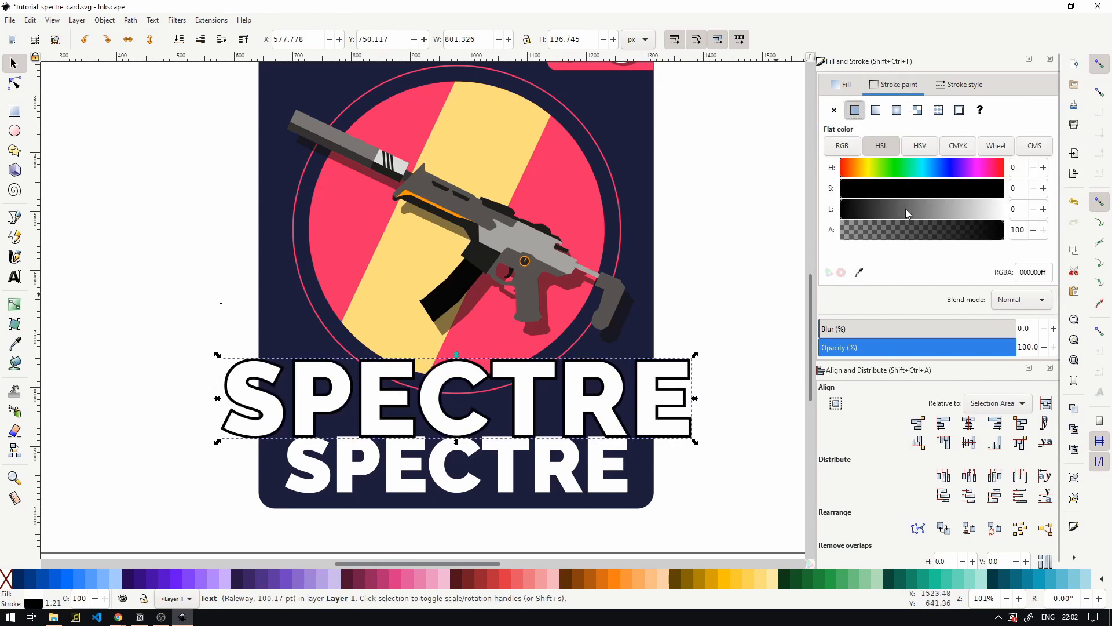
left_click_drag(907, 213, 1110, 200)
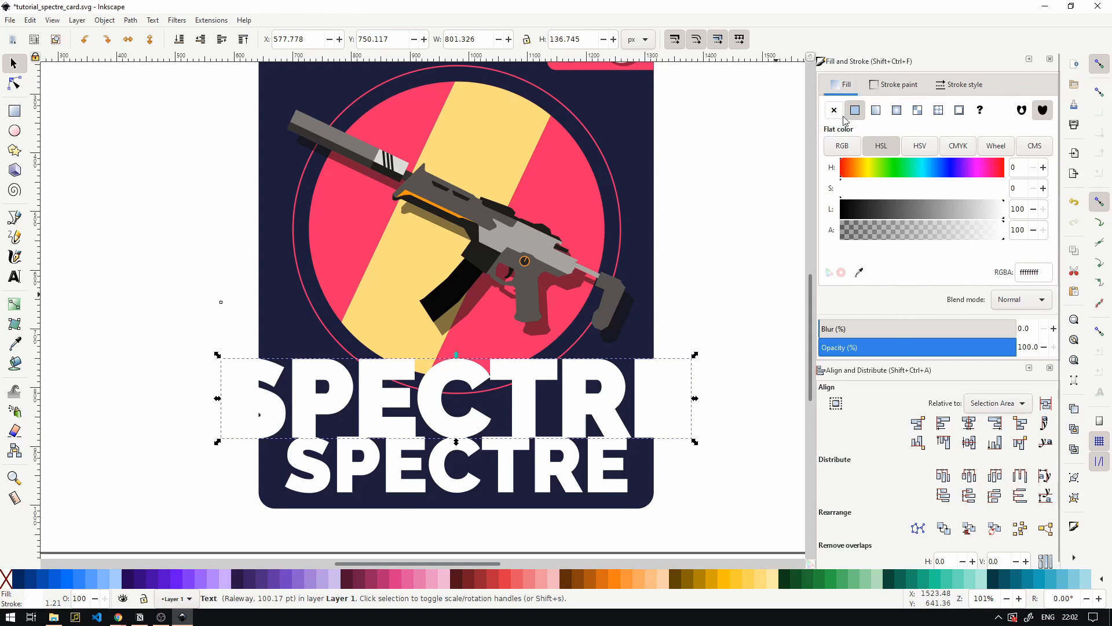
left_click(834, 110)
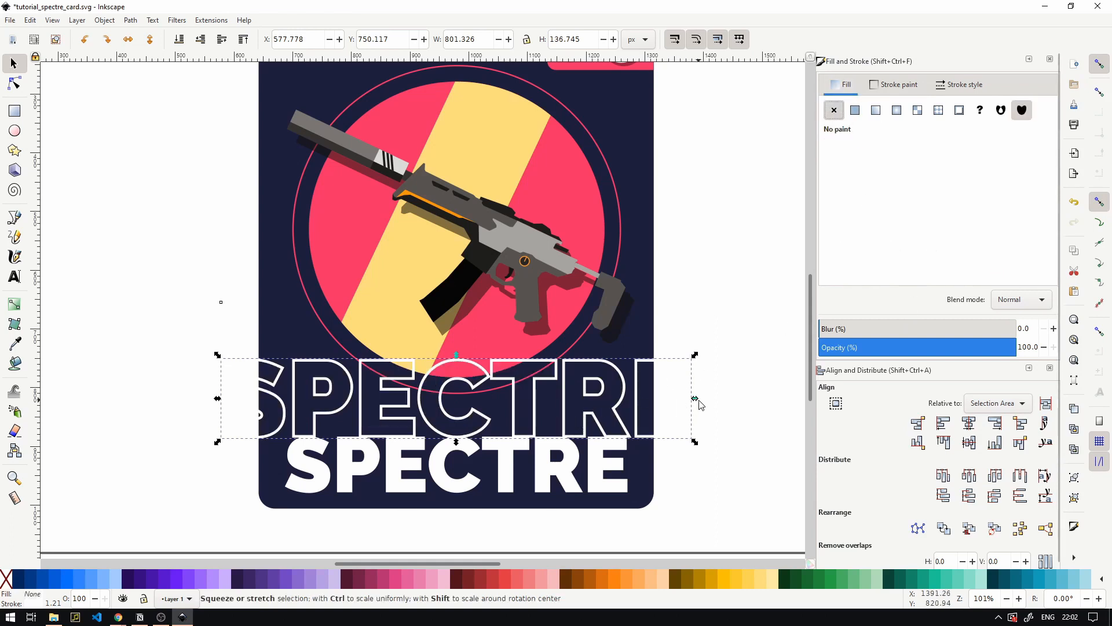
left_click_drag(695, 398, 666, 399)
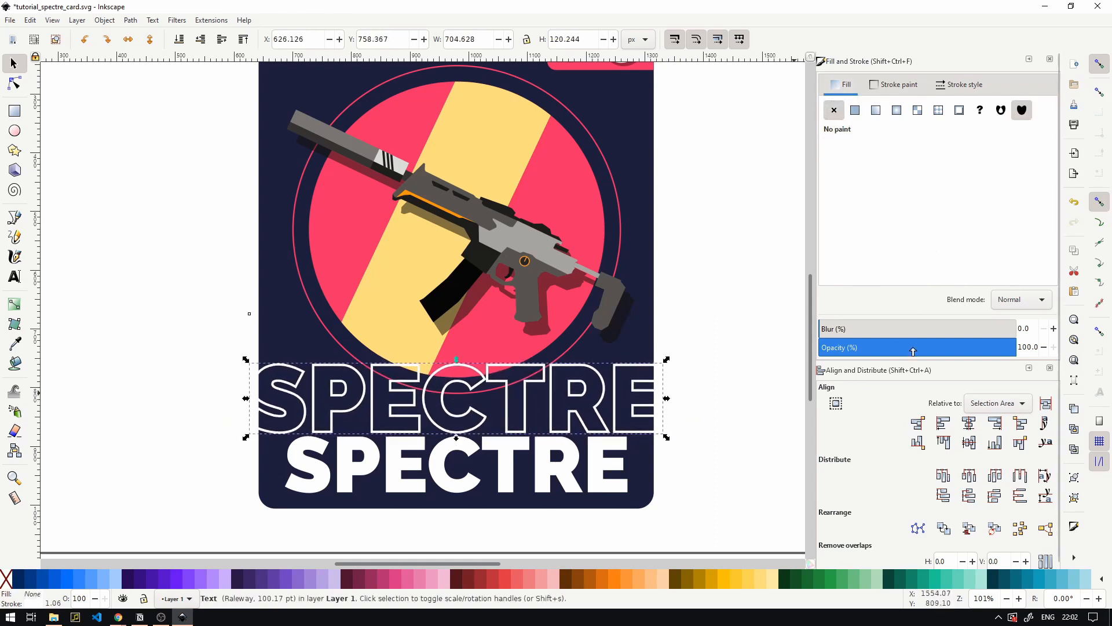
left_click_drag(892, 351, 1107, 352)
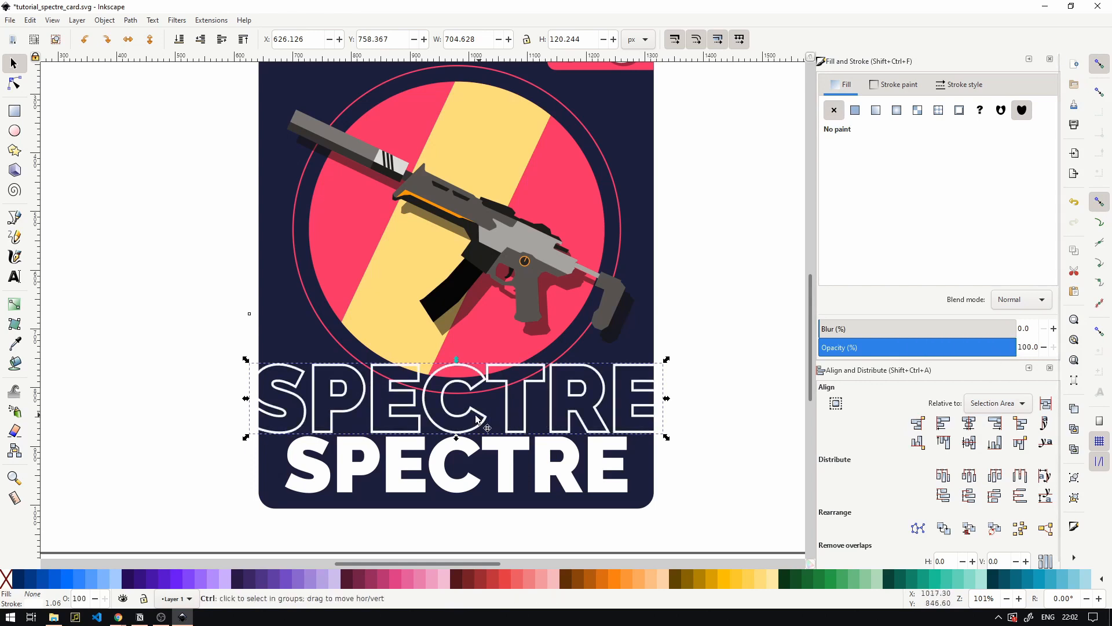
- Duplicate the outlined SPECTRE text into a stack of four slightly overlapping rows over the lower part of the card
left_click_drag(439, 428, 460, 452)
key("ctrl+d")
left_click(289, 508, "shift")
key("ctrl+d")
left_click_drag(289, 508, 298, 395)
left_click(274, 508, "shift")
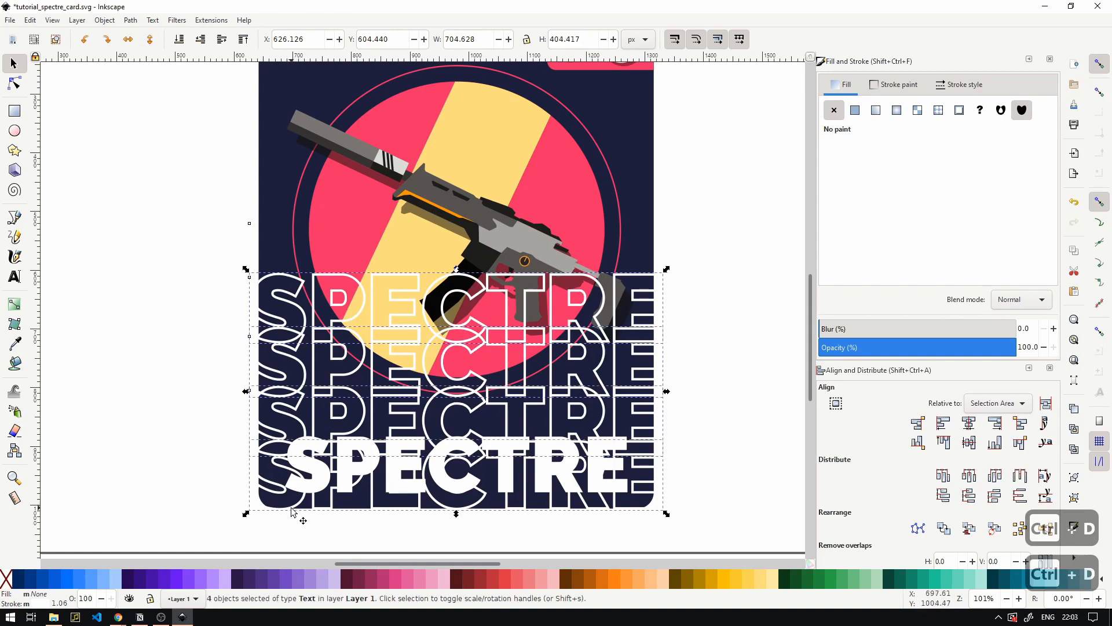
- Duplicate the four-row outline stack twice, moving each copy straight up so the rows extend past the card's upper edge
key("ctrl+d")
left_click_drag(291, 511, 323, 245)
scroll(323, 244, "up", 7)
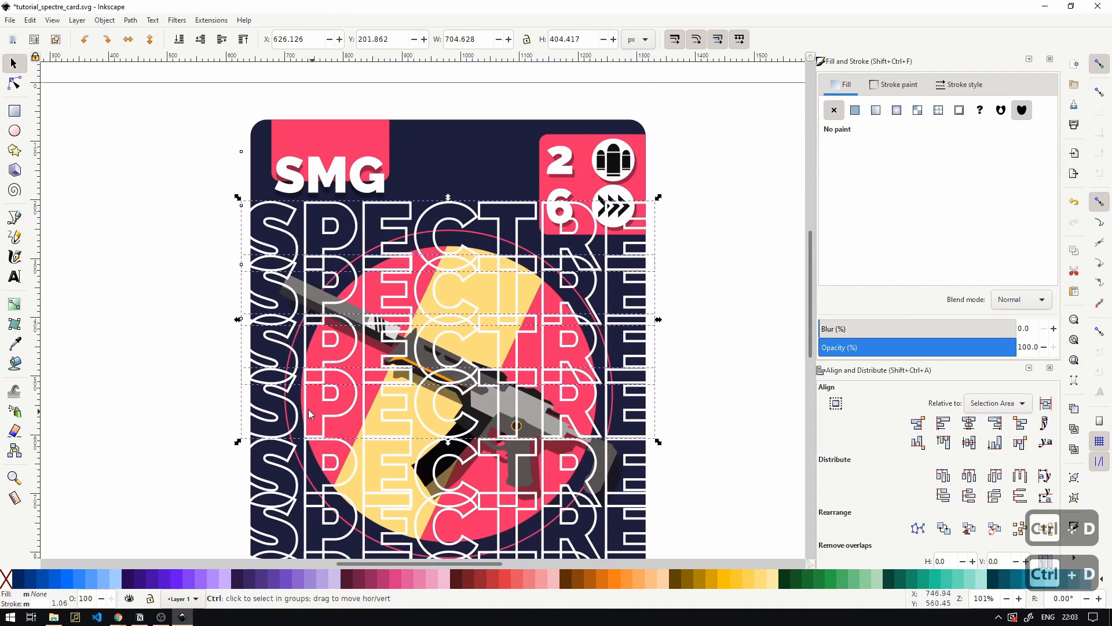
key("ctrl+d")
left_click_drag(309, 413, 313, 190)
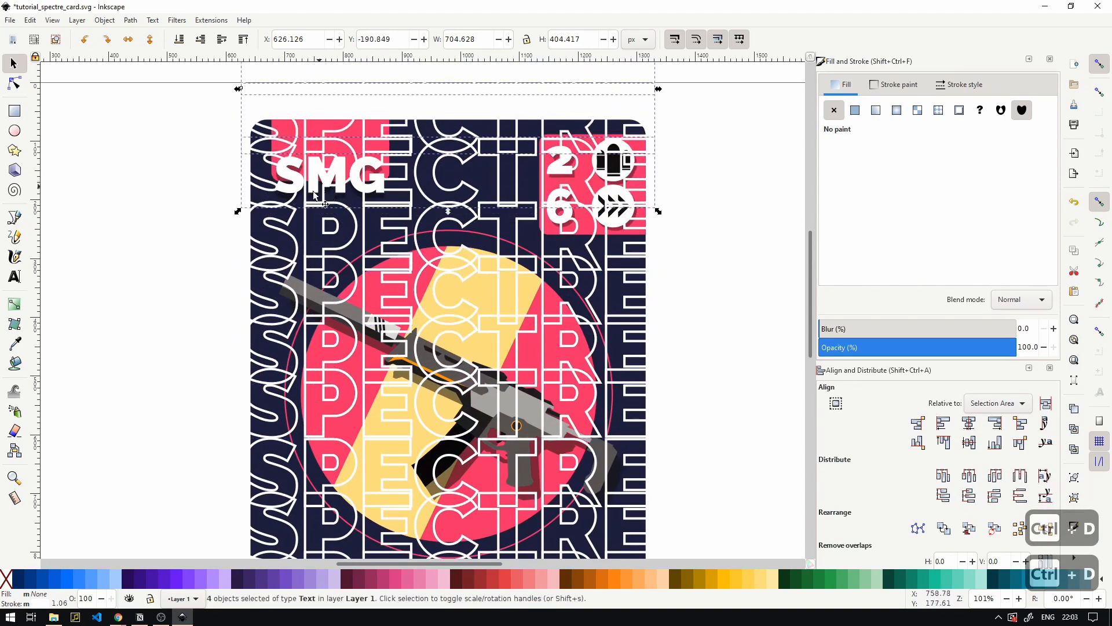
scroll(313, 190, "down", 2)
- Select ten of the outlined SPECTRE rows and try several palette colours on their strokes, ending with a light green
scroll(270, 234, "up", 4)
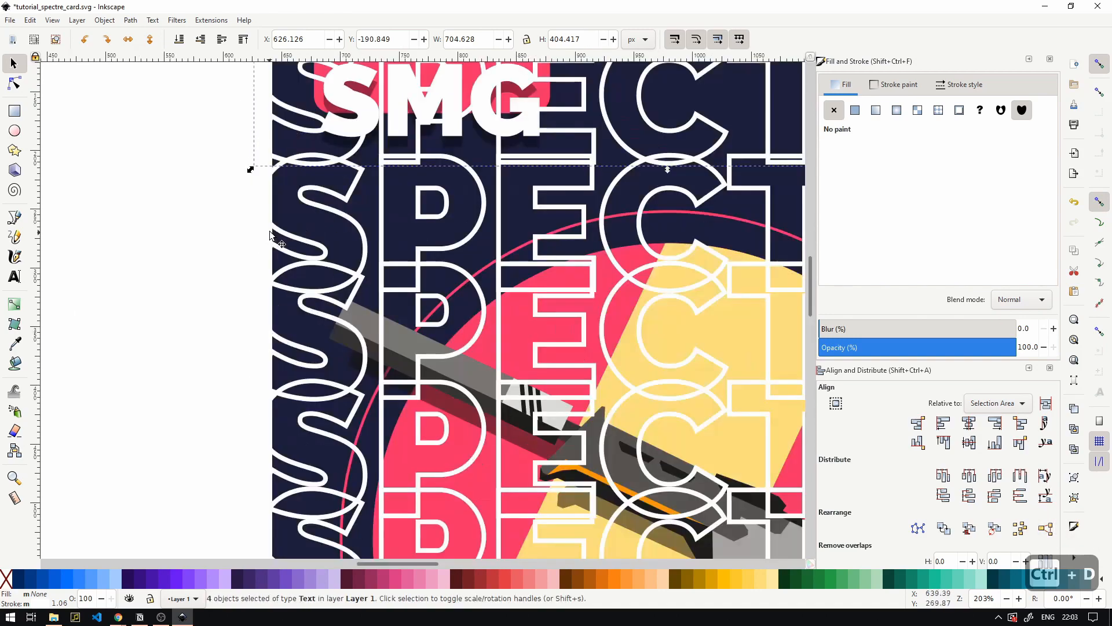
left_click(274, 230, "shift")
left_click(283, 339, "shift")
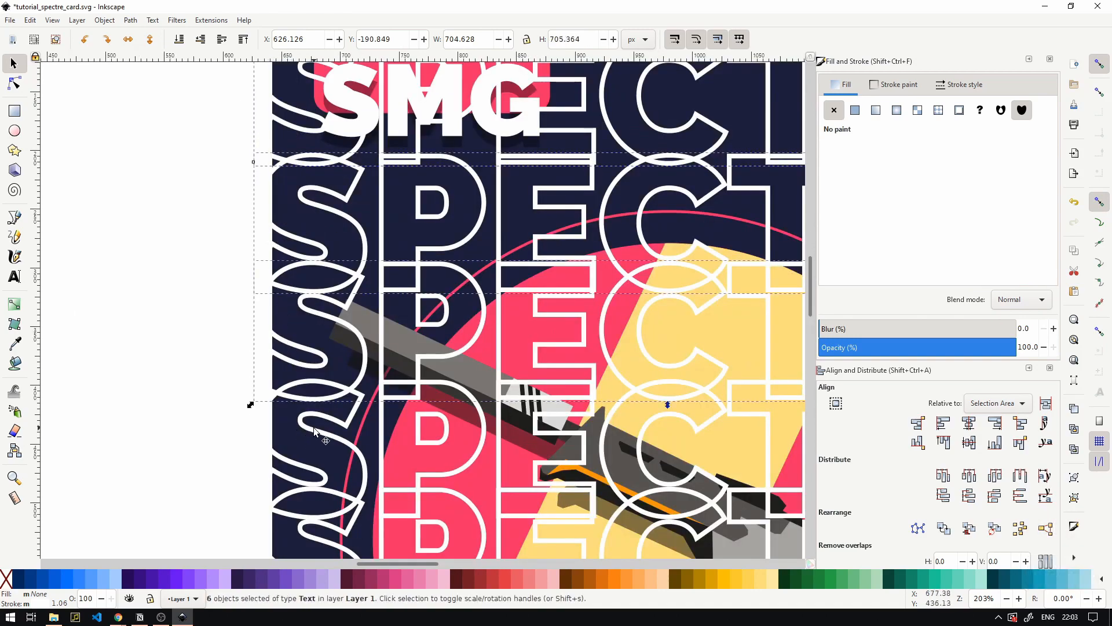
left_click(314, 429, "shift")
left_click_drag(358, 476, 365, 252)
left_click(315, 309, "shift")
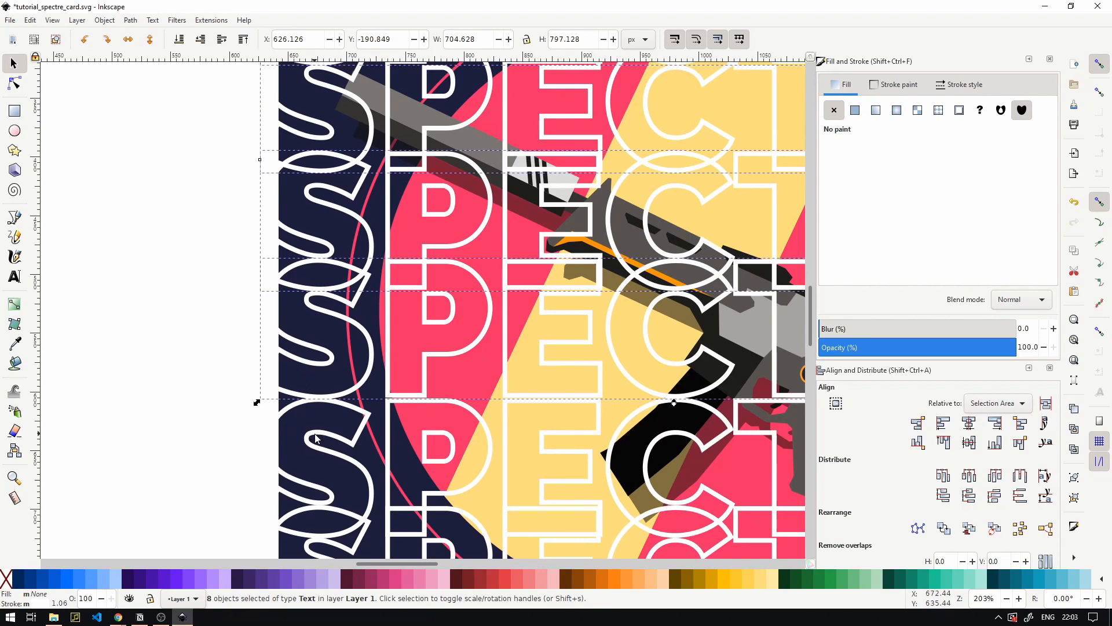
left_click_drag(354, 508, 347, 350)
left_click(314, 398, "shift")
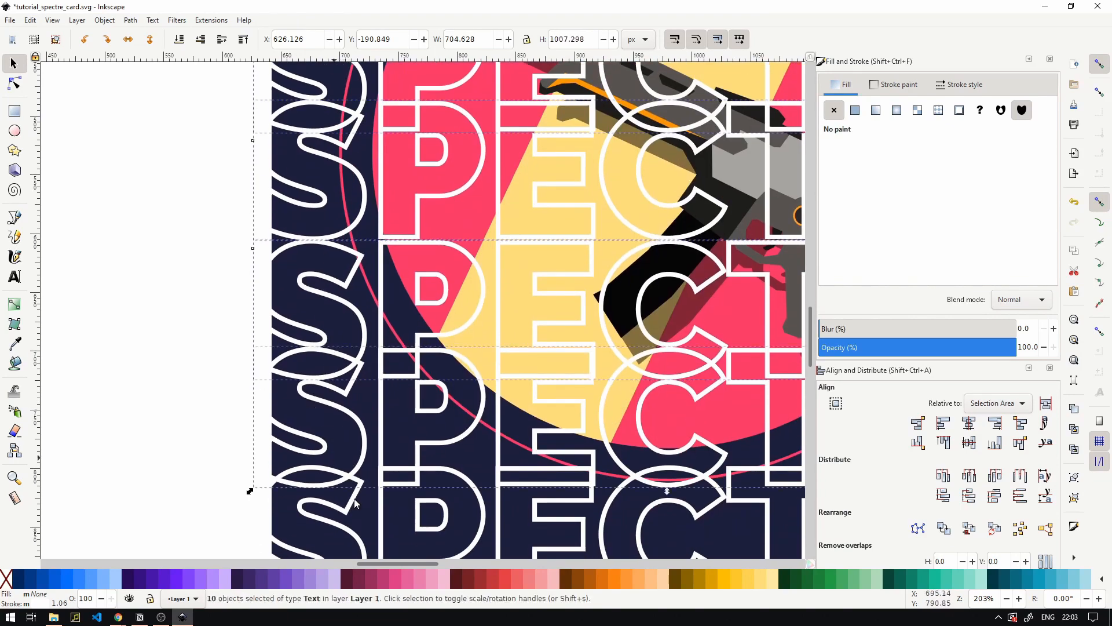
scroll(408, 357, "down", 6)
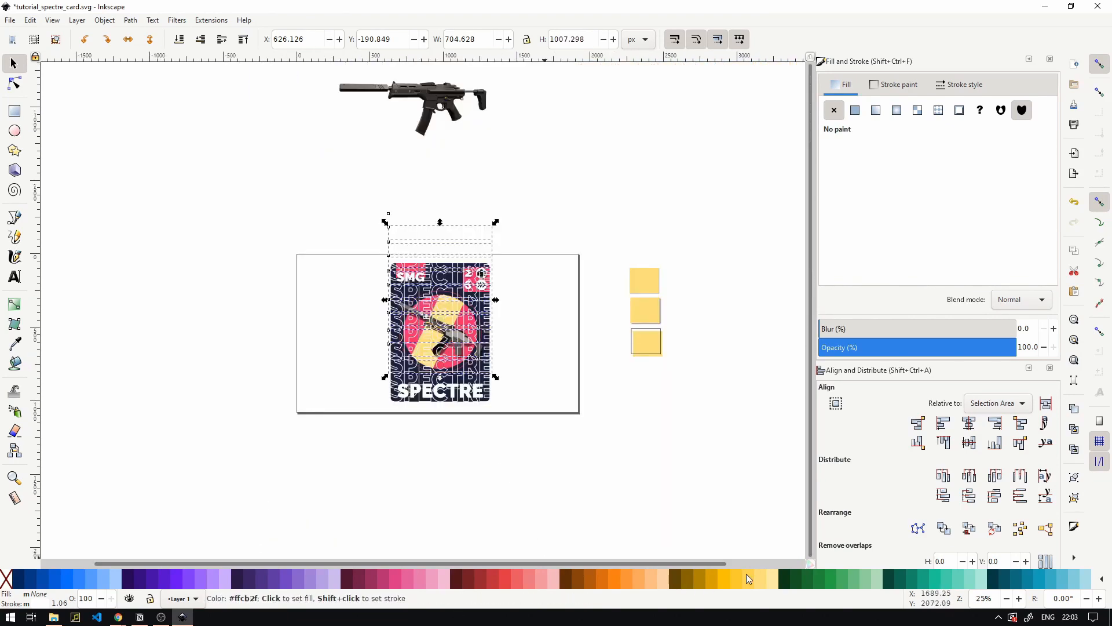
scroll(384, 385, "up", 4)
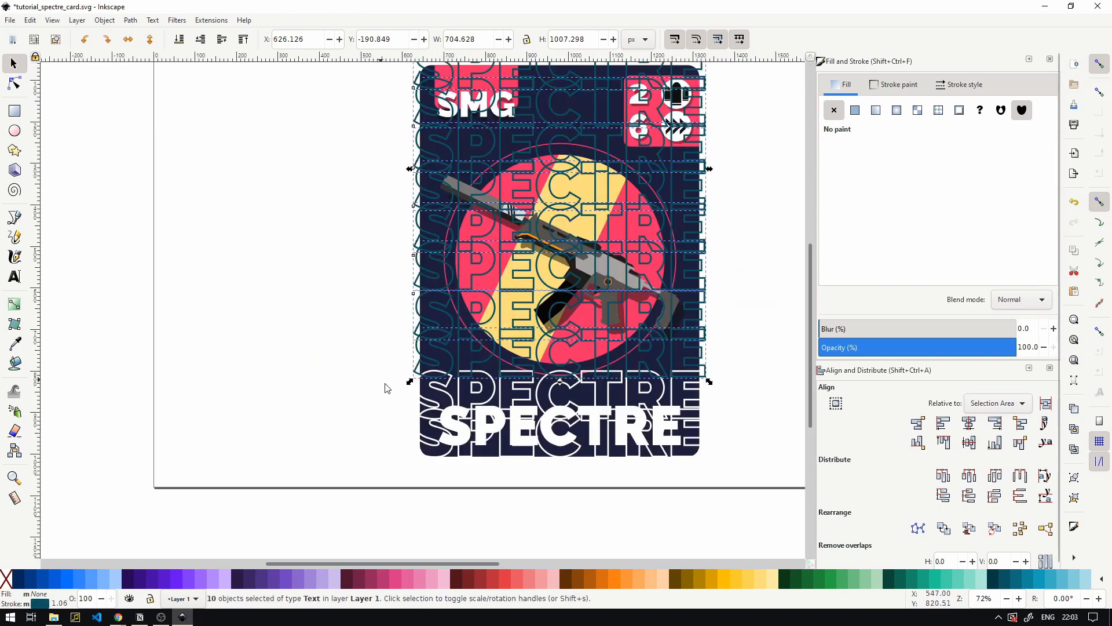
left_click(520, 579, "shift")
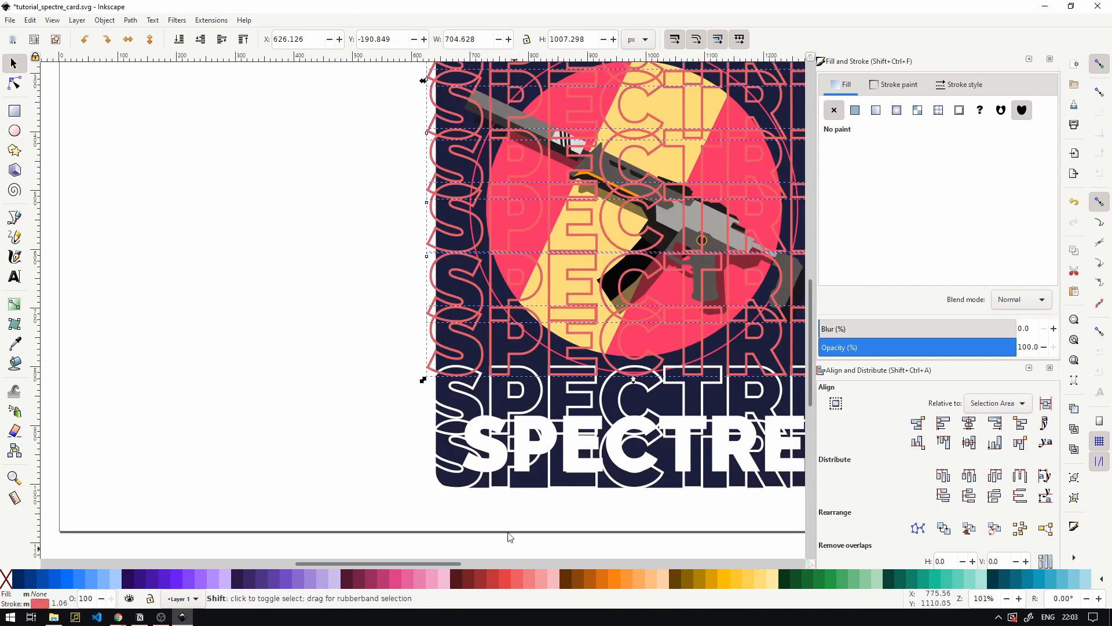
left_click(748, 582, "shift")
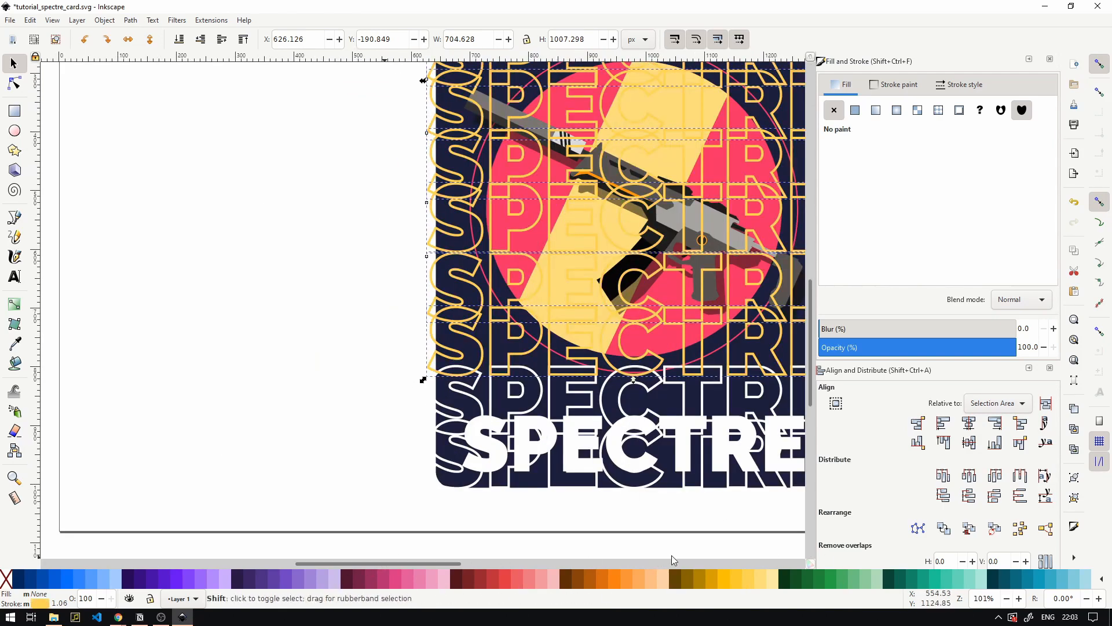
left_click(821, 579, "shift")
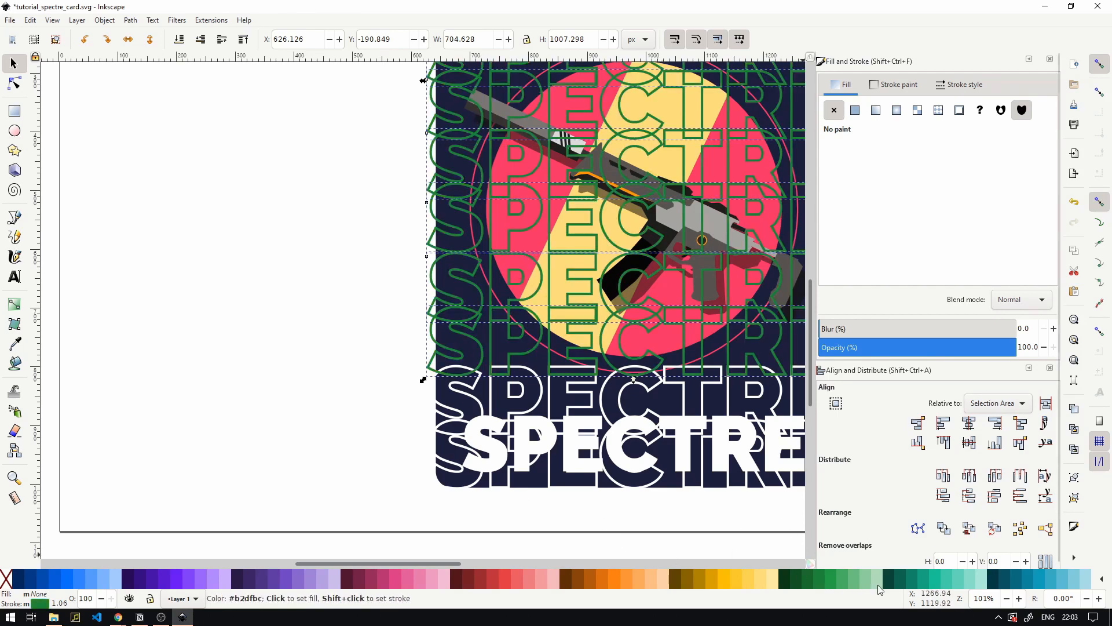
left_click(833, 578, "shift")
- Add the lower SPECTRE rows to the selection, move all the outlined rows off the card onto the blank canvas, and set their stroke to green #28a745
scroll(442, 409, "up", 2)
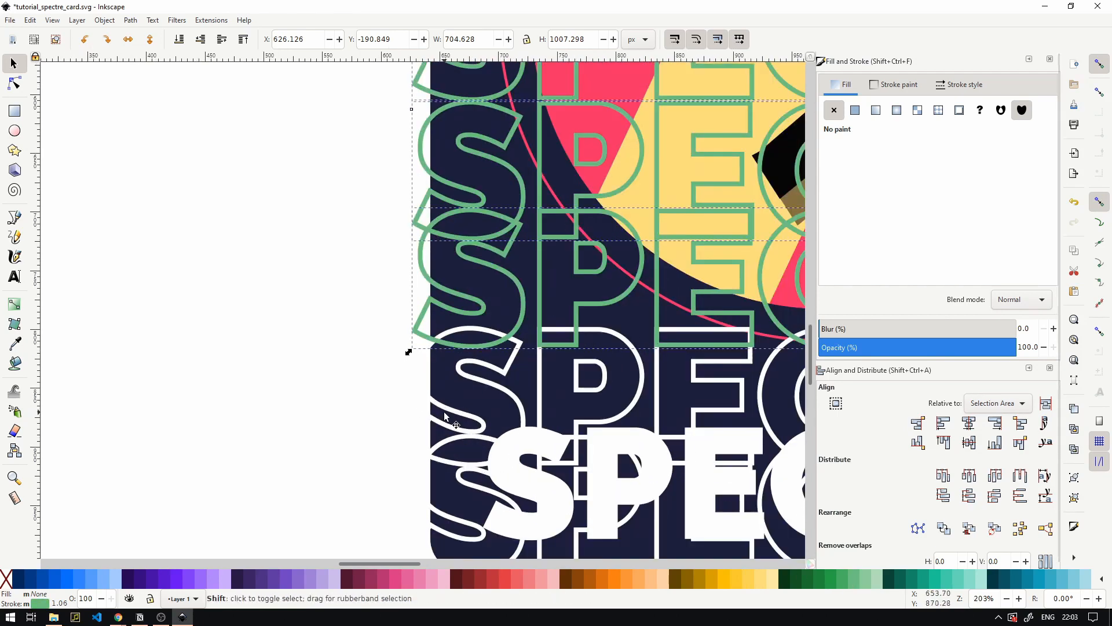
left_click(444, 414, "shift")
scroll(470, 478, "down", 3)
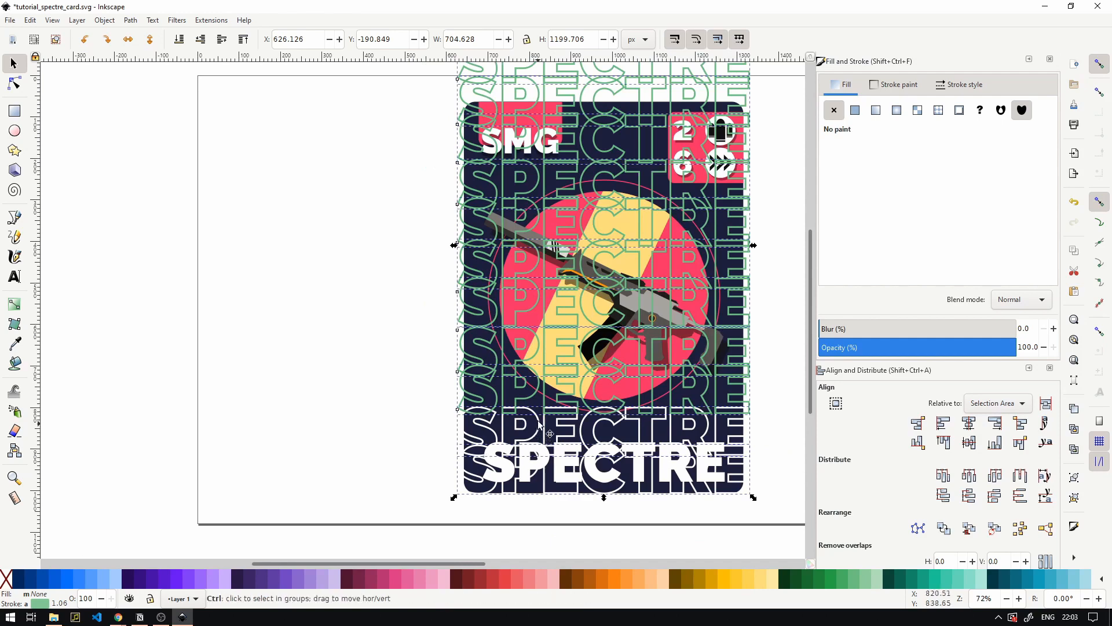
scroll(543, 414, "down", 2)
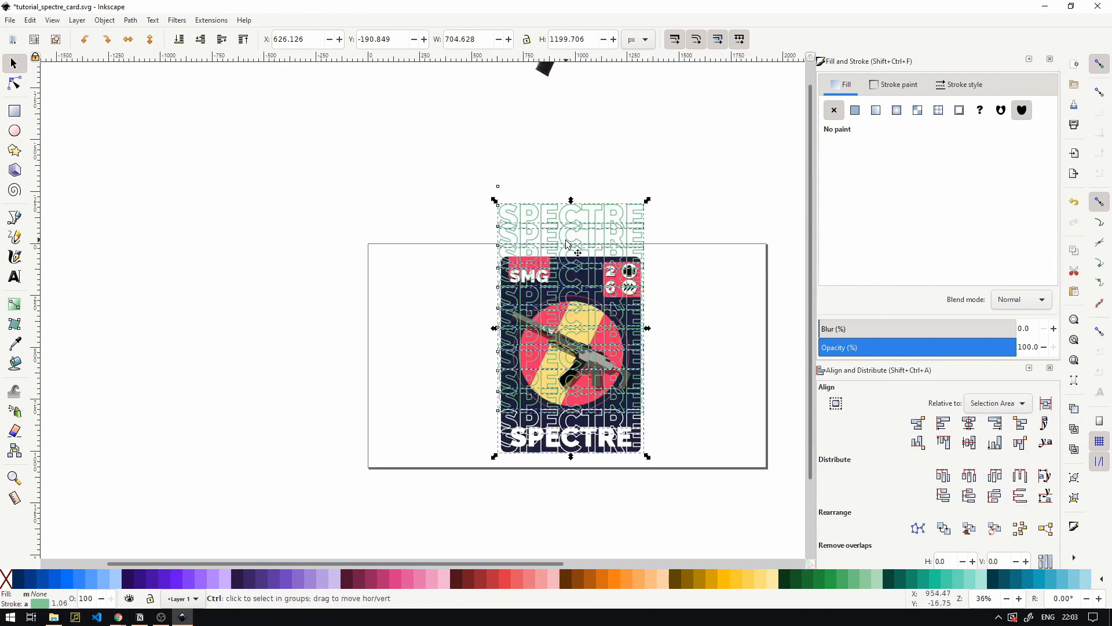
left_click_drag(569, 249, 397, 251)
left_click(831, 572, "shift")
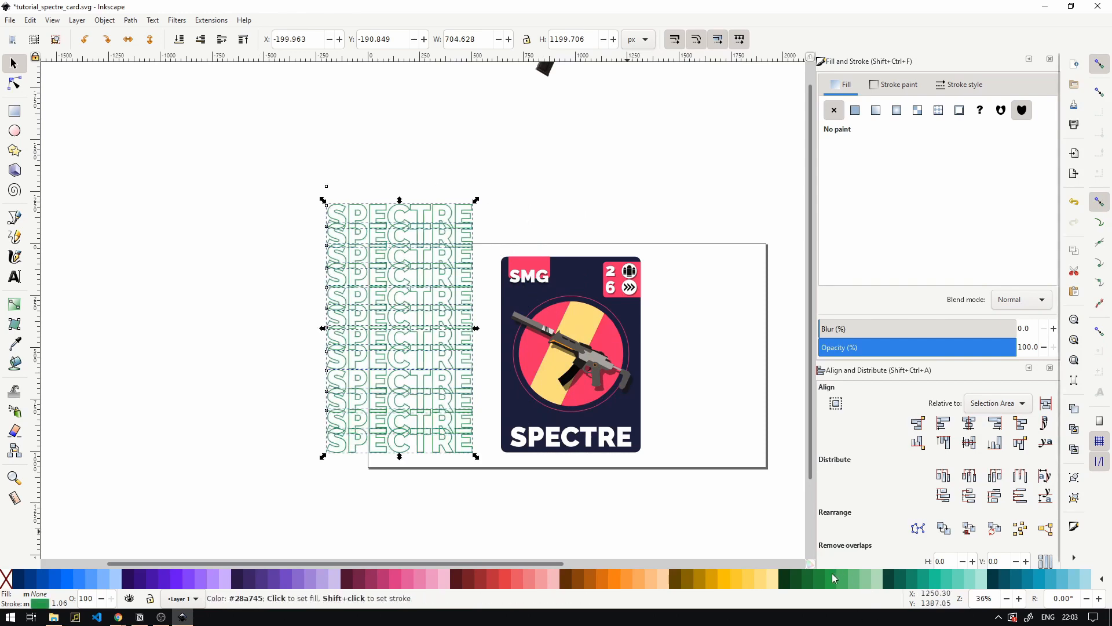
- Select all twelve outlined SPECTRE rows and distribute their centres evenly in the vertical direction
left_click(487, 484)
scroll(357, 289, "up", 1)
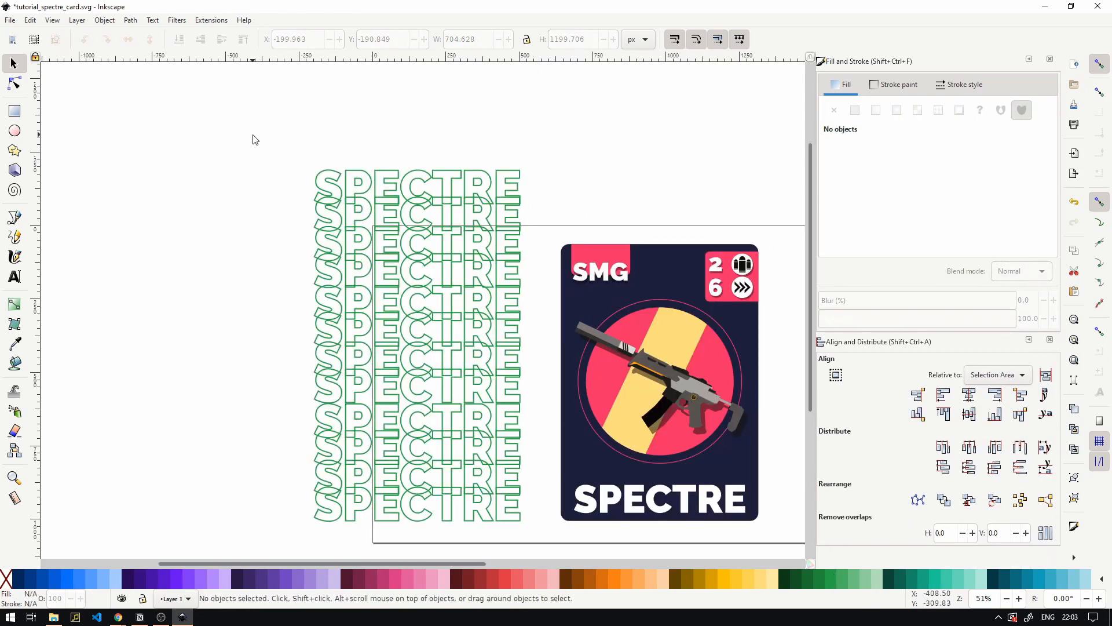
left_click_drag(249, 233, 542, 371)
left_click_drag(243, 92, 517, 530)
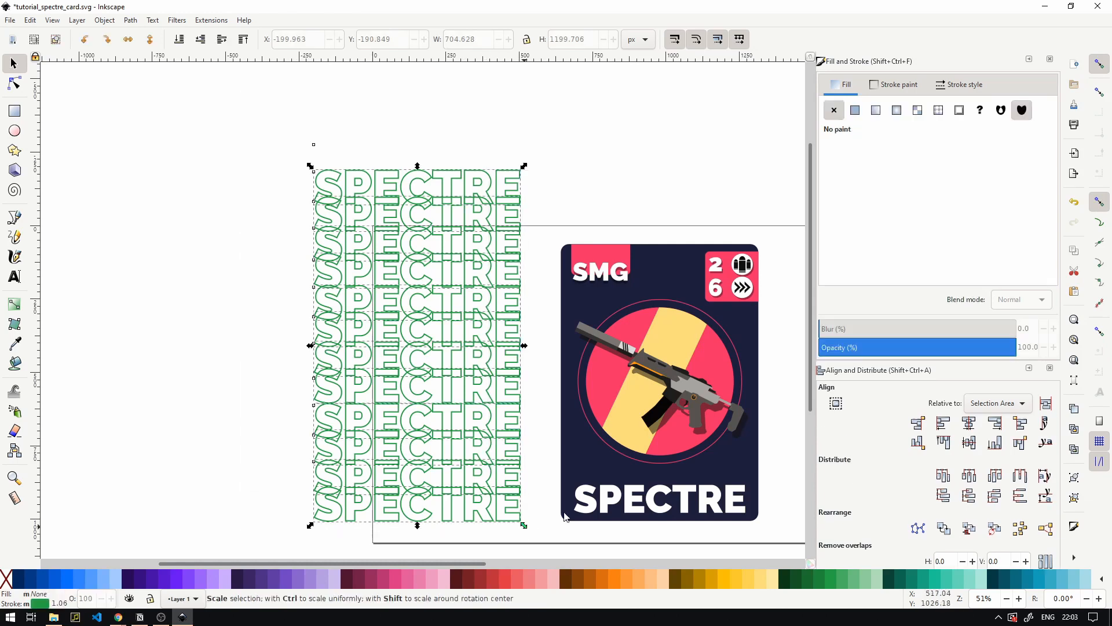
left_click(970, 500)
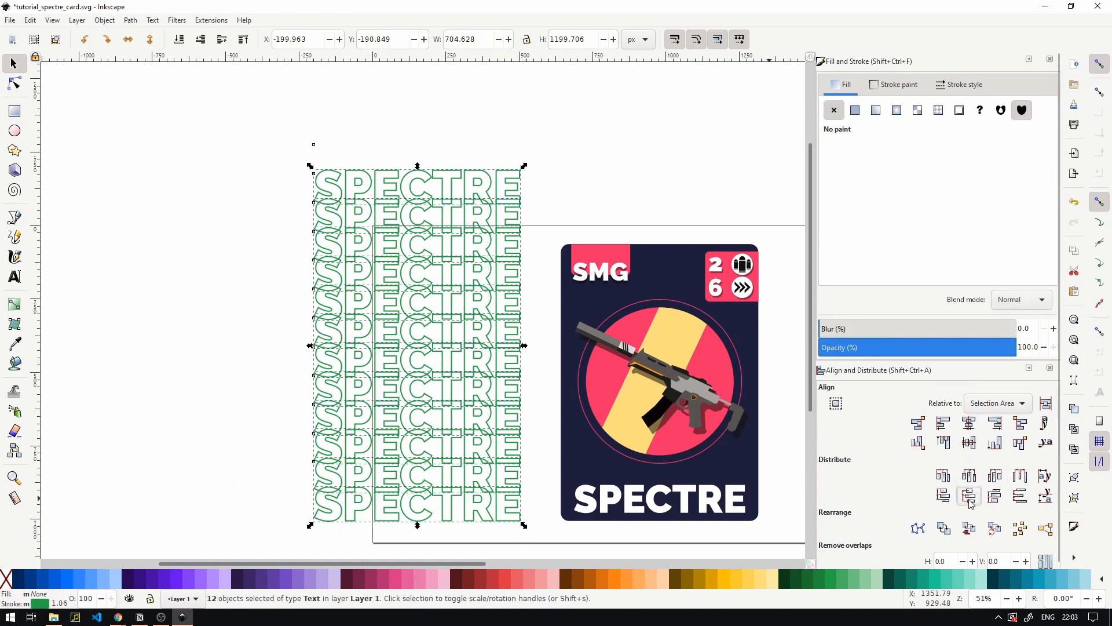
- Delete three neighbouring SPECTRE rows from the upper part of the outlined stack
left_click(531, 138)
left_click_drag(249, 235, 286, 241)
left_click(551, 336)
key("Delete")
scroll(299, 204, "down", 5)
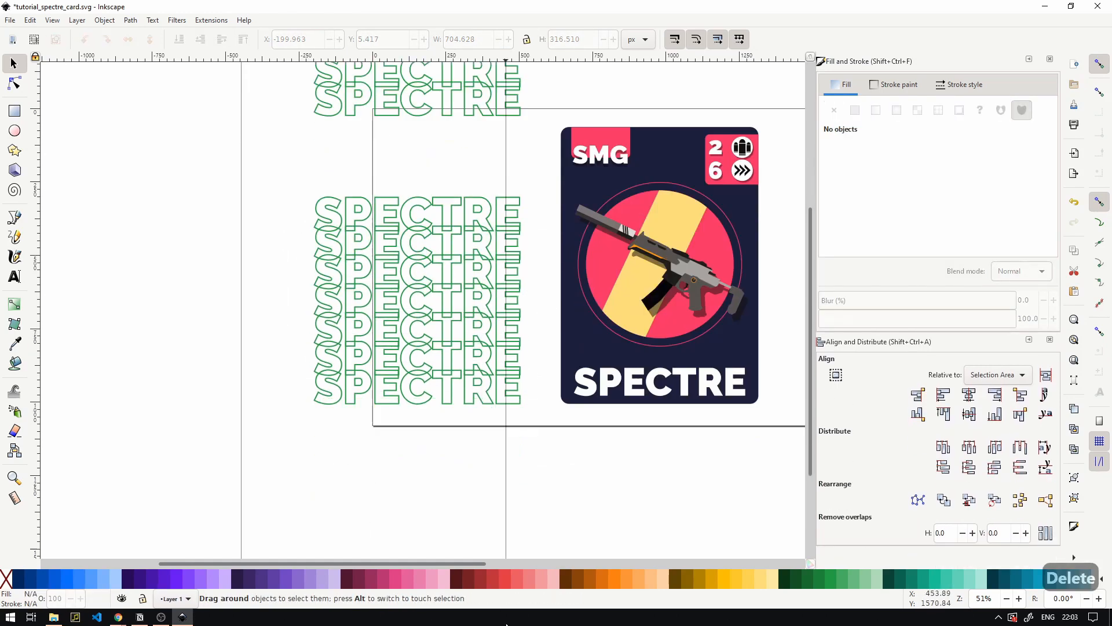
- Distribute the remaining nine outlined SPECTRE rows evenly in the vertical direction and move the stack slightly down and right
left_click_drag(506, 624, 526, 307)
scroll(549, 186, "up", 18)
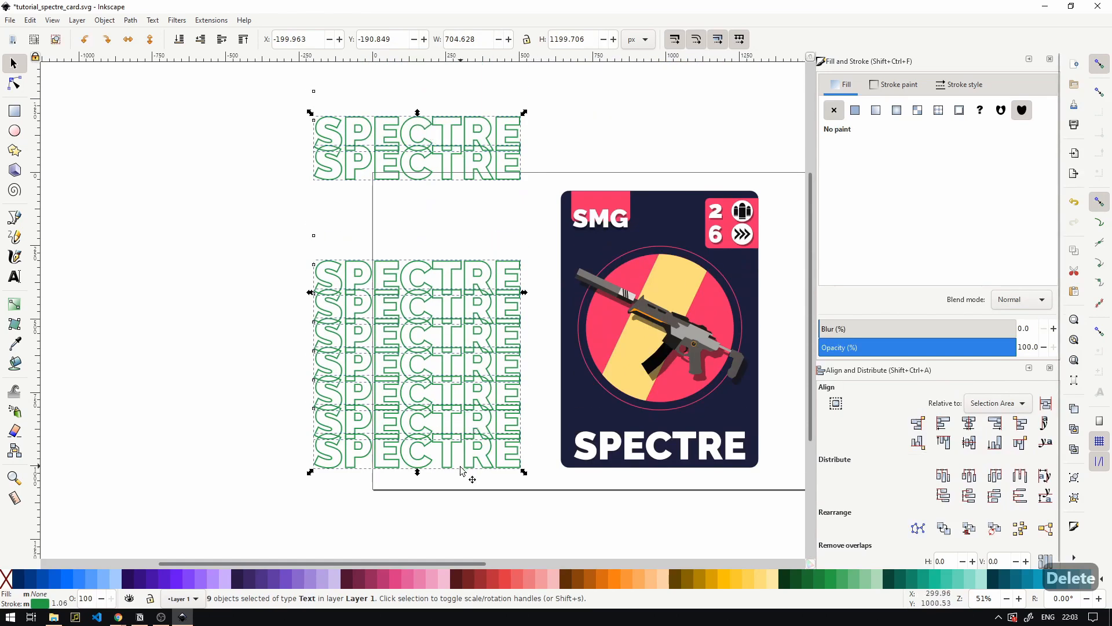
left_click(970, 496)
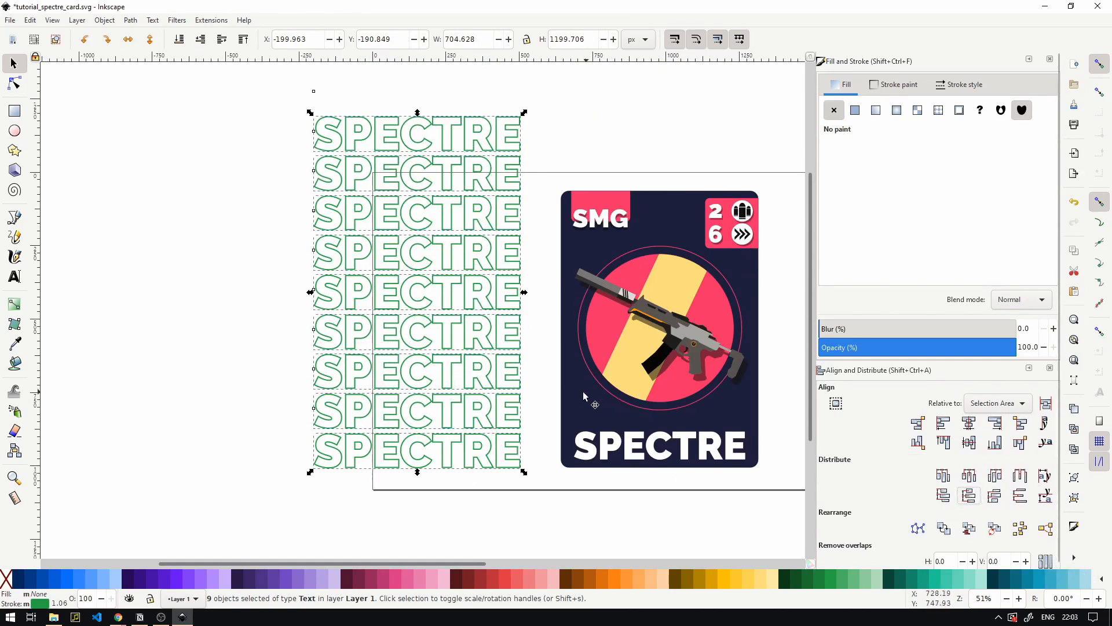
left_click_drag(489, 346, 534, 336)
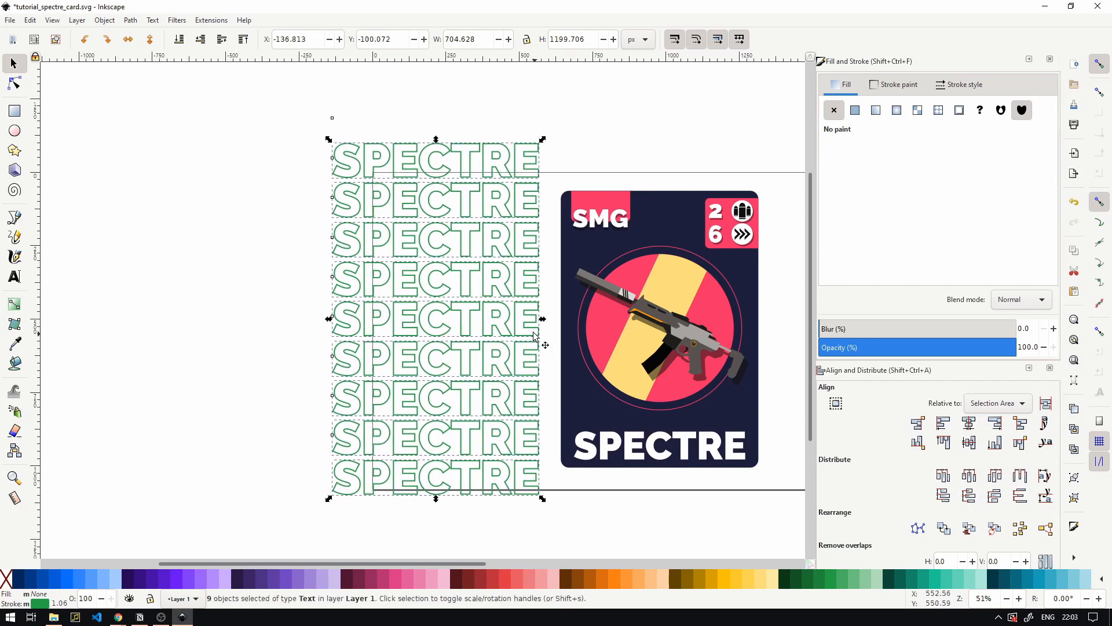
left_click(553, 394)
left_click_drag(484, 447, 464, 444)
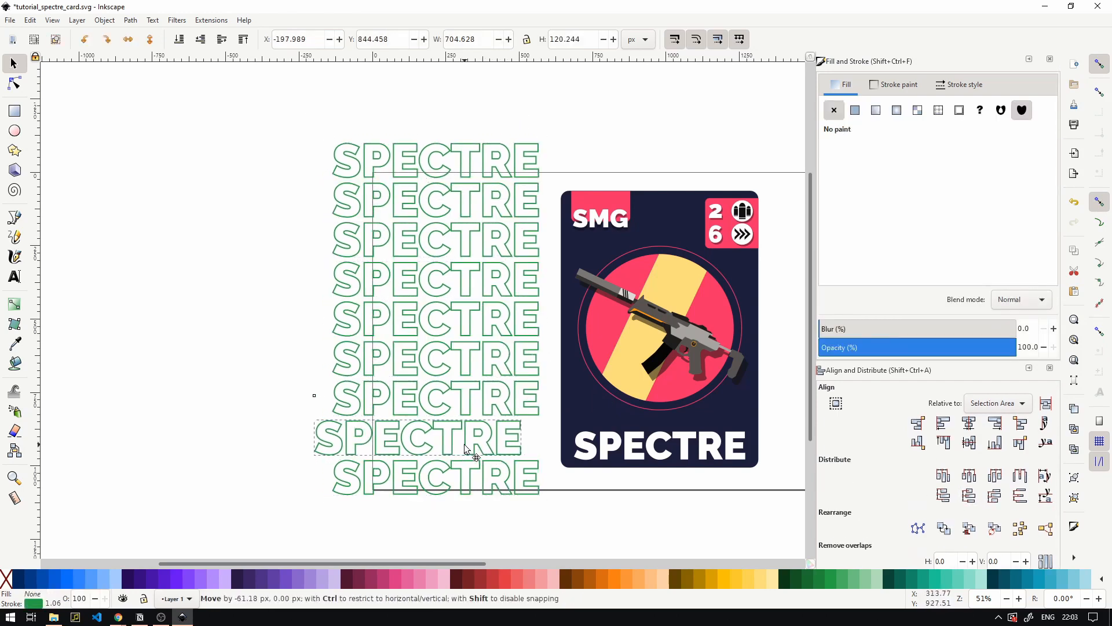
key("ctrl+z")
- Duplicate the nine-row SPECTRE stack and place the copy directly to the left of the original, with the rows aligned
scroll(451, 371, "down", 2, "ctrl")
left_click_drag(352, 209, 512, 458)
key("ctrl+d")
left_click_drag(484, 383, 371, 395)
left_click(407, 447)
scroll(399, 394, "up", 1, "ctrl")
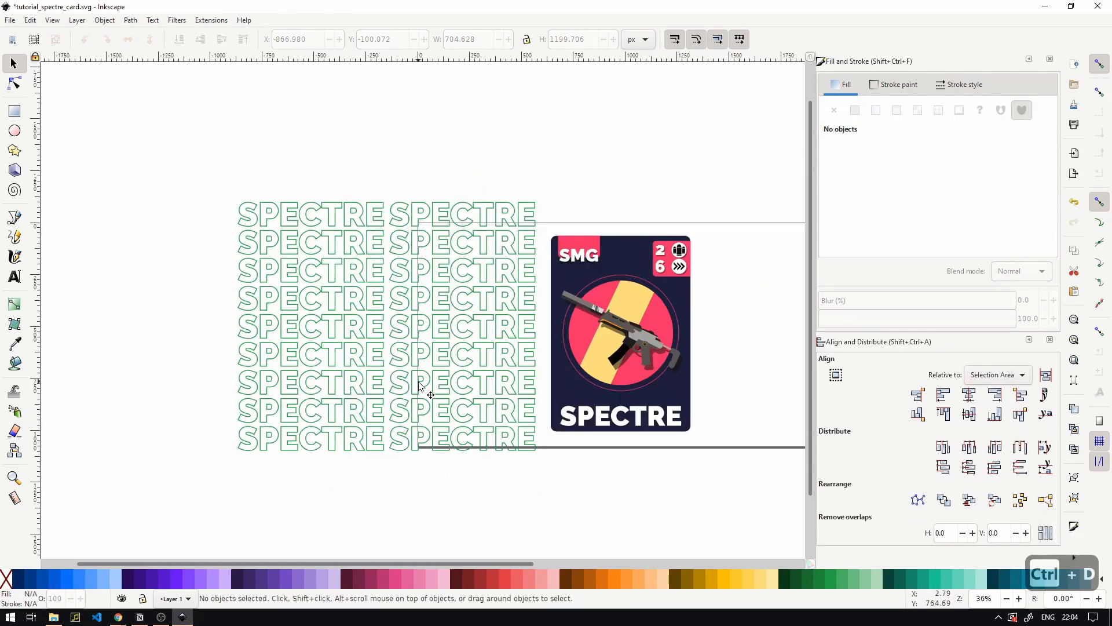
- Shift both SPECTRE words in the second row from the bottom slightly to the left
left_click(496, 416)
left_click(349, 419, "shift")
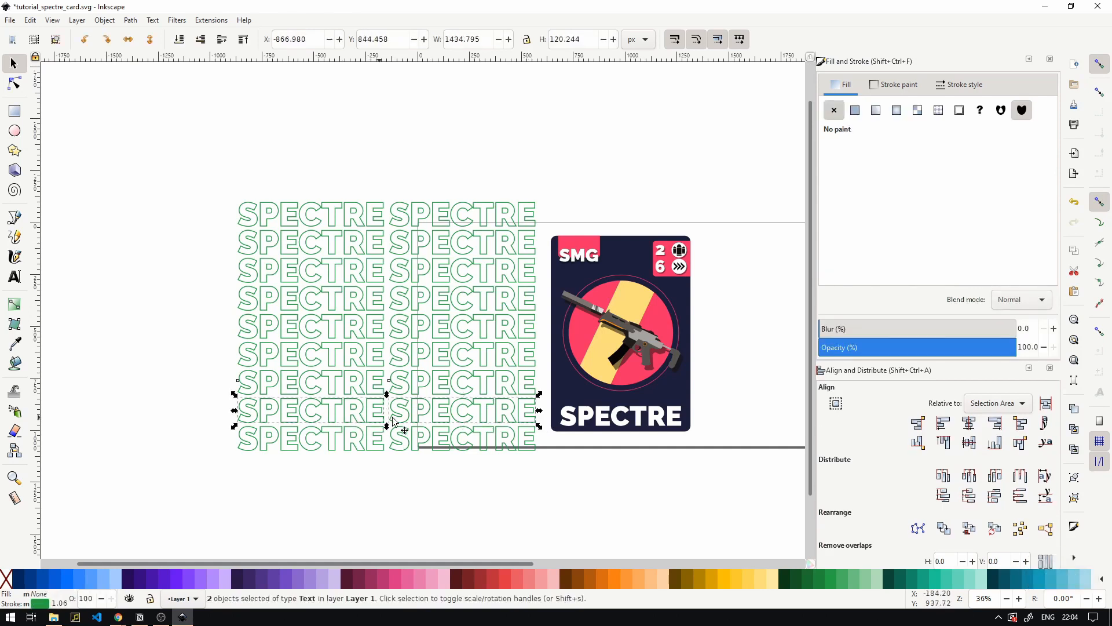
left_click_drag(392, 416, 389, 416)
left_click(399, 390)
left_click(417, 356, "shift")
left_click(342, 356, "shift")
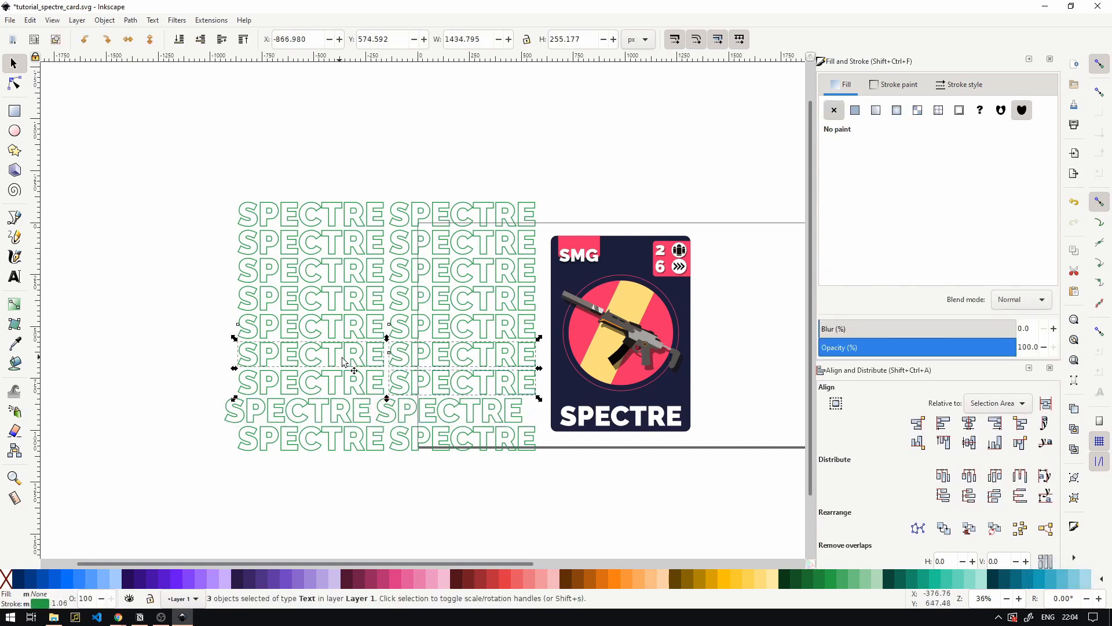
left_click_drag(347, 364, 360, 363)
key("ctrl+z")
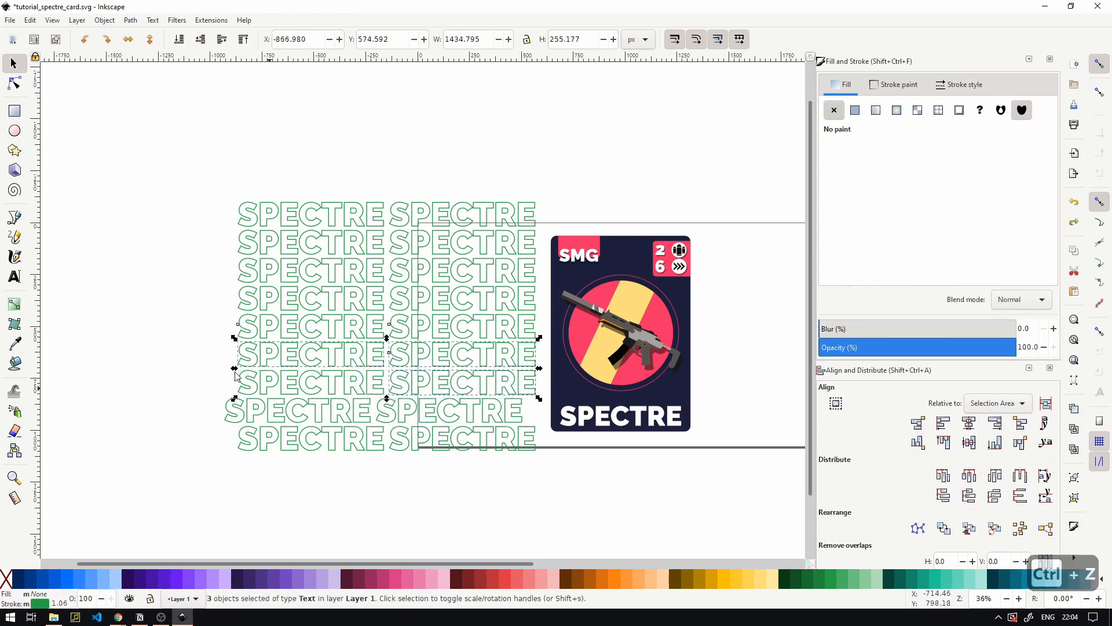
left_click(232, 374)
- Shift both words of the third row from the bottom to the left and both words of the middle row to the right
left_click(295, 380)
left_click(439, 386, "shift")
left_click_drag(443, 386, 422, 386)
left_click(434, 358)
left_click(371, 359, "shift")
left_click(360, 326)
left_click(415, 330, "shift")
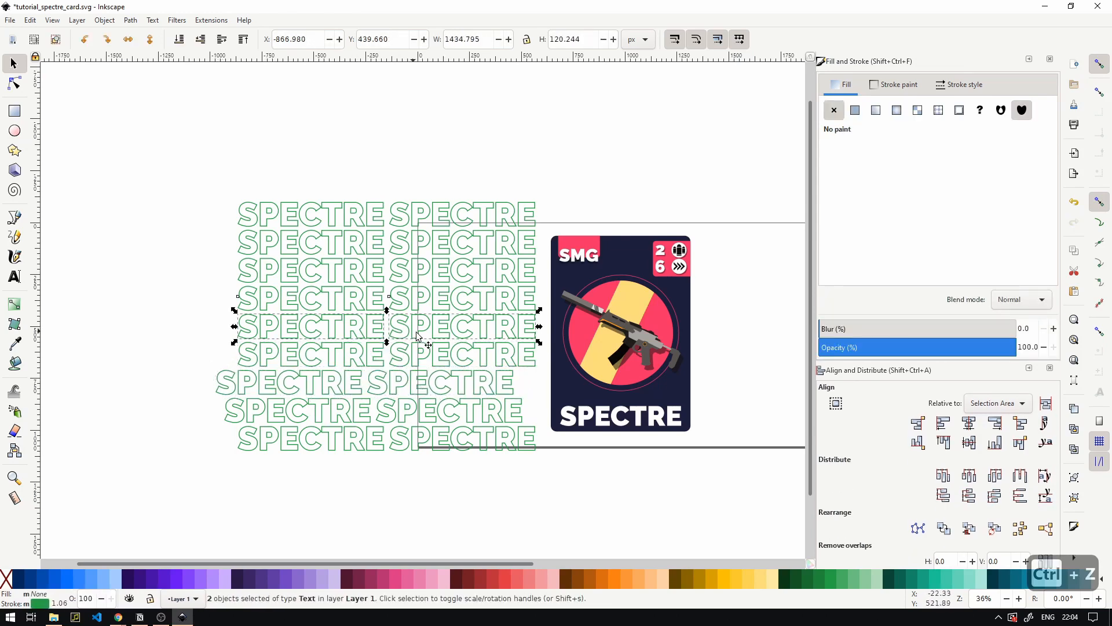
left_click_drag(433, 330, 449, 331)
- Stagger the top four rows horizontally, shifting the fourth and second rows left and the third and first rows slightly right
left_click(438, 295)
left_click(380, 290, "shift")
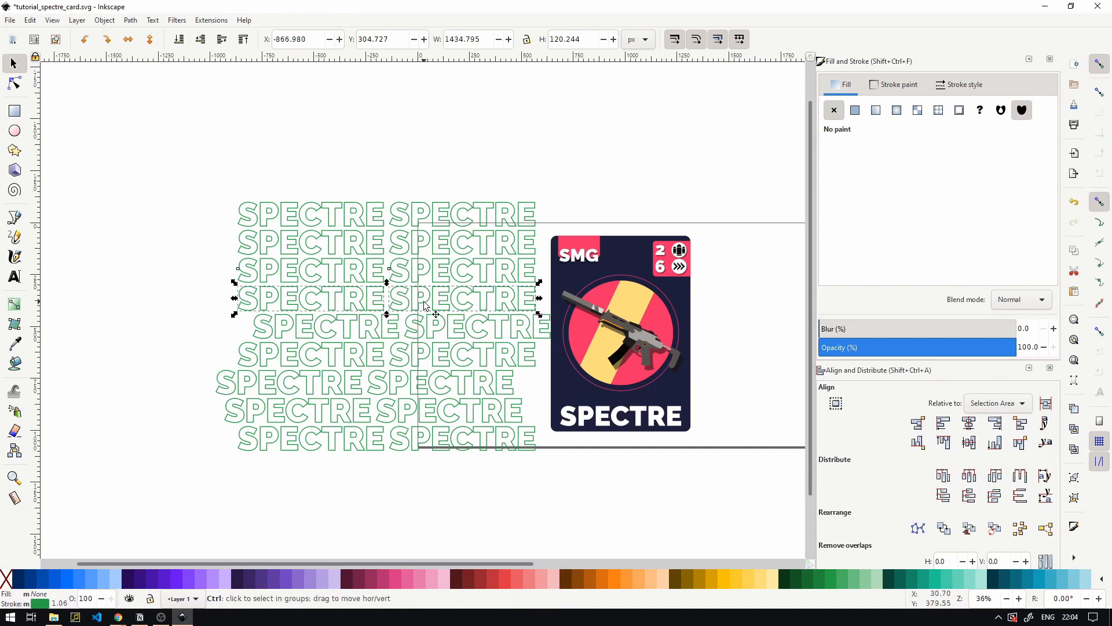
left_click_drag(380, 291, 417, 217)
left_click(409, 273)
left_click(377, 273, "shift")
left_click(398, 245)
left_click(356, 240, "shift")
left_click(397, 214)
left_click(348, 215, "shift")
- Group all eighteen outlined SPECTRE words and move the group over the card so it covers the whole background
left_click_drag(167, 107, 555, 485)
key("ctrl+g")
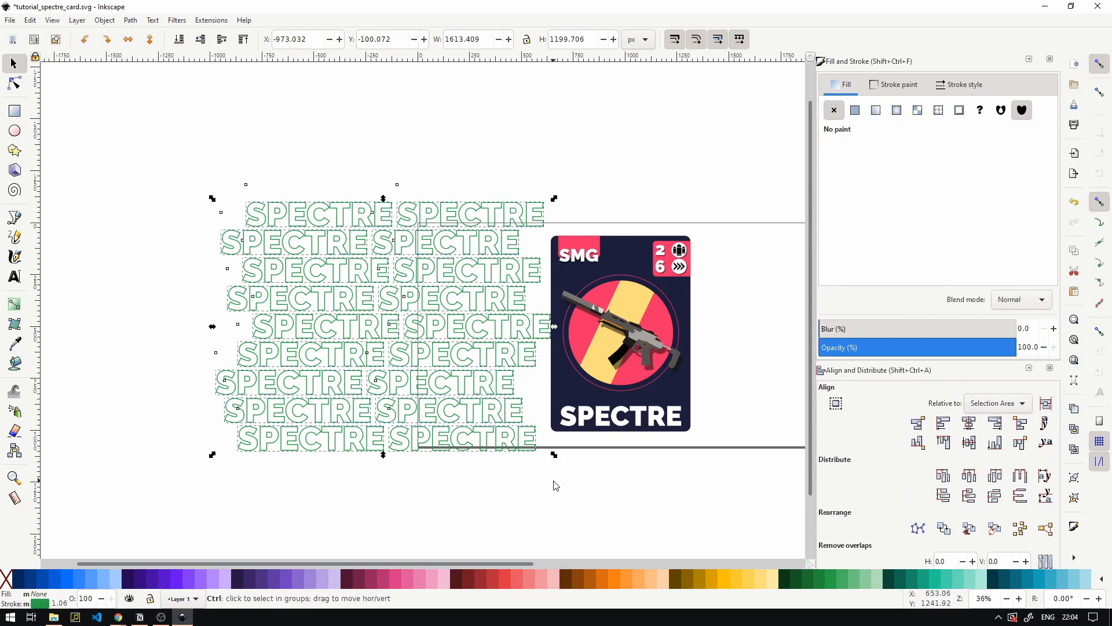
left_click_drag(472, 409, 685, 415)
- Restack the text group so it lies above the card's background and circle but beneath the rifle, badges and SPECTRE title
left_click(244, 40)
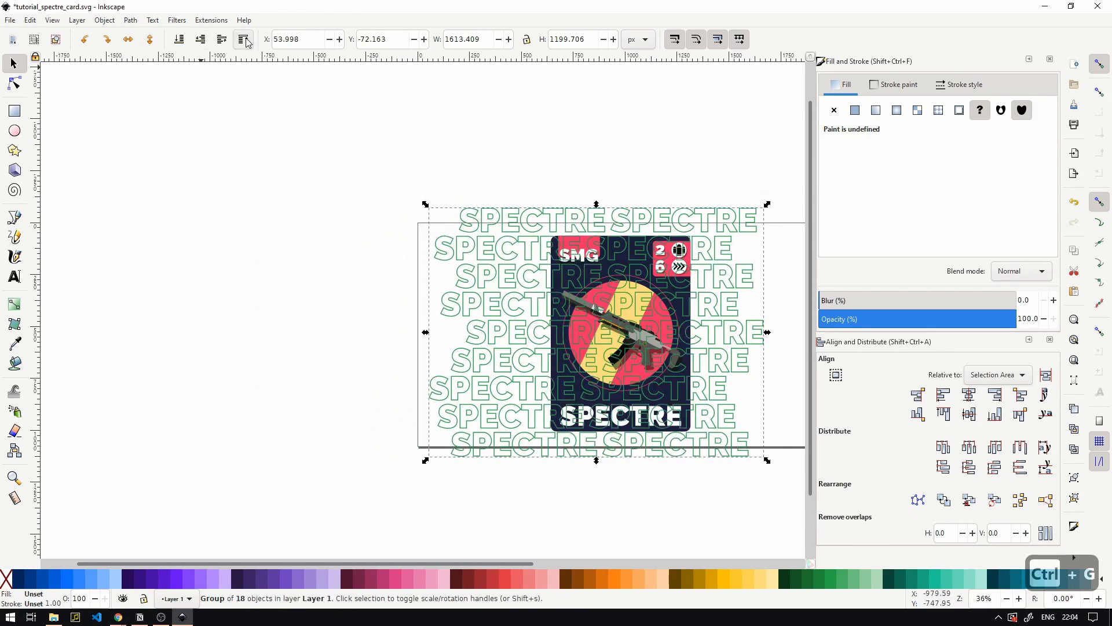
left_click(184, 44)
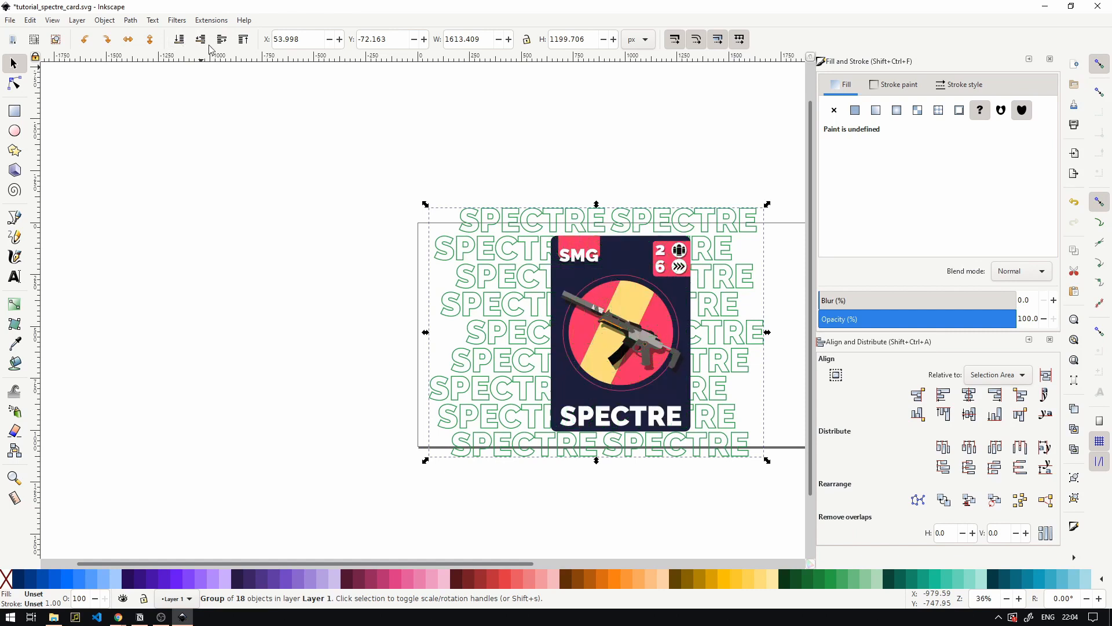
left_click(224, 41)
left_click(224, 41)
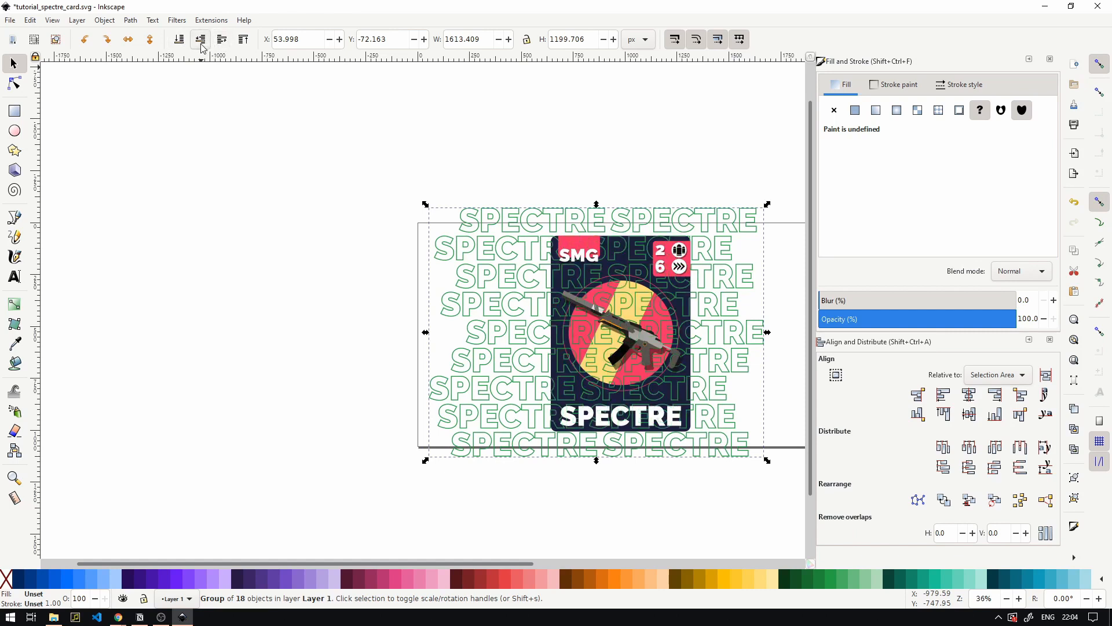
- Lower the opacity of the outlined text group to 24.6%
scroll(599, 313, "up", 2)
left_click_drag(753, 385, 401, 294)
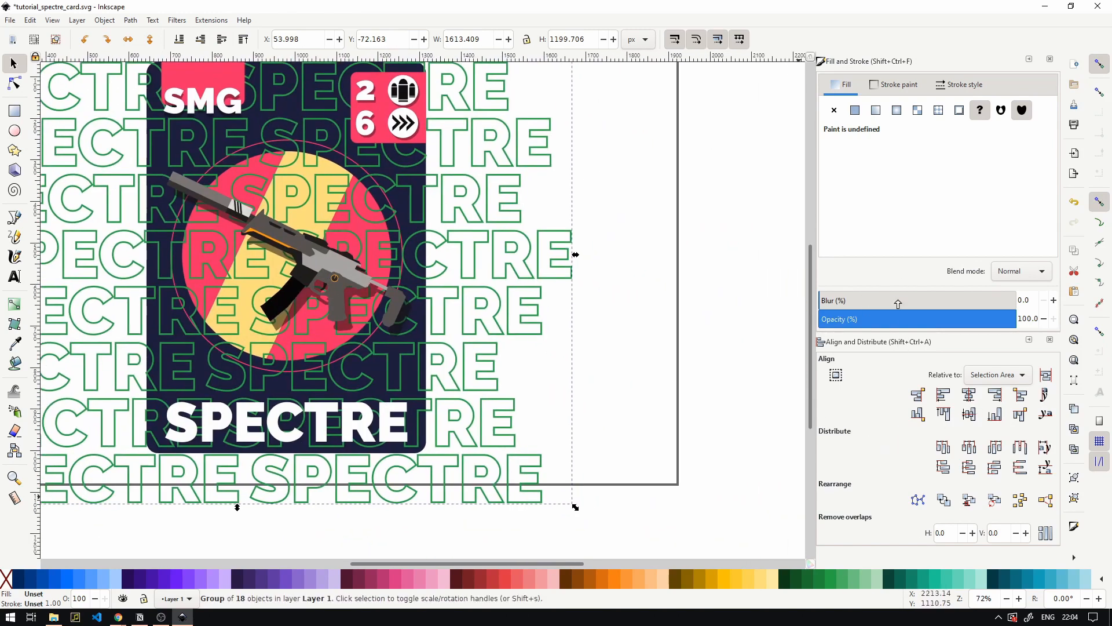
left_click_drag(842, 320, 867, 320)
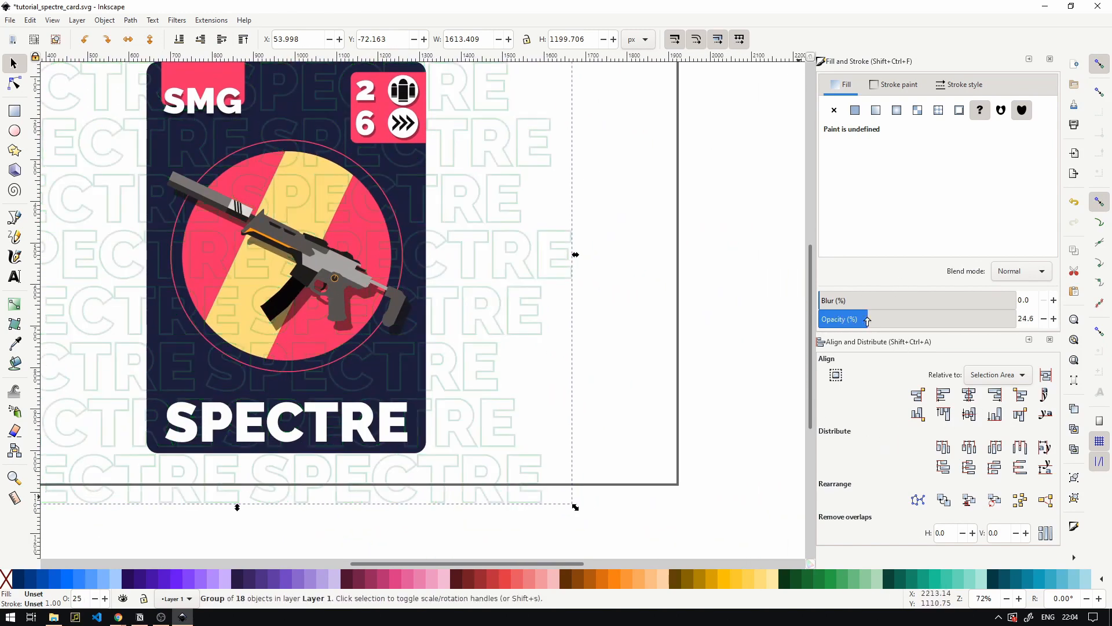
- Duplicate the card's dark background rectangle and use the copy to clip the outlined text group to the card shape
left_click(410, 397)
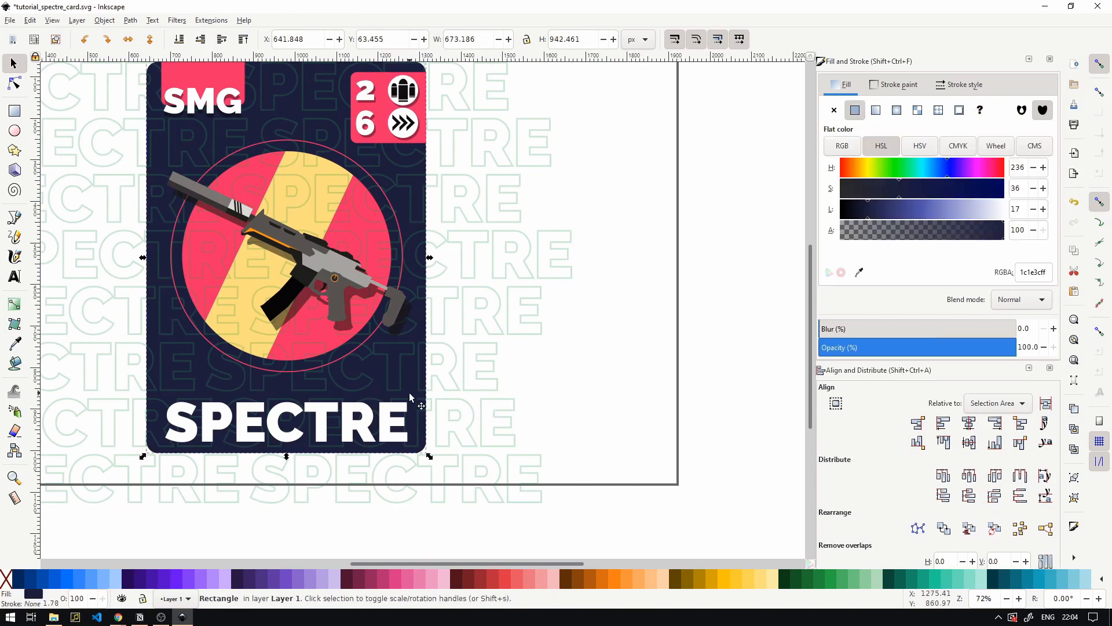
key("ctrl+d")
left_click(527, 263, "shift")
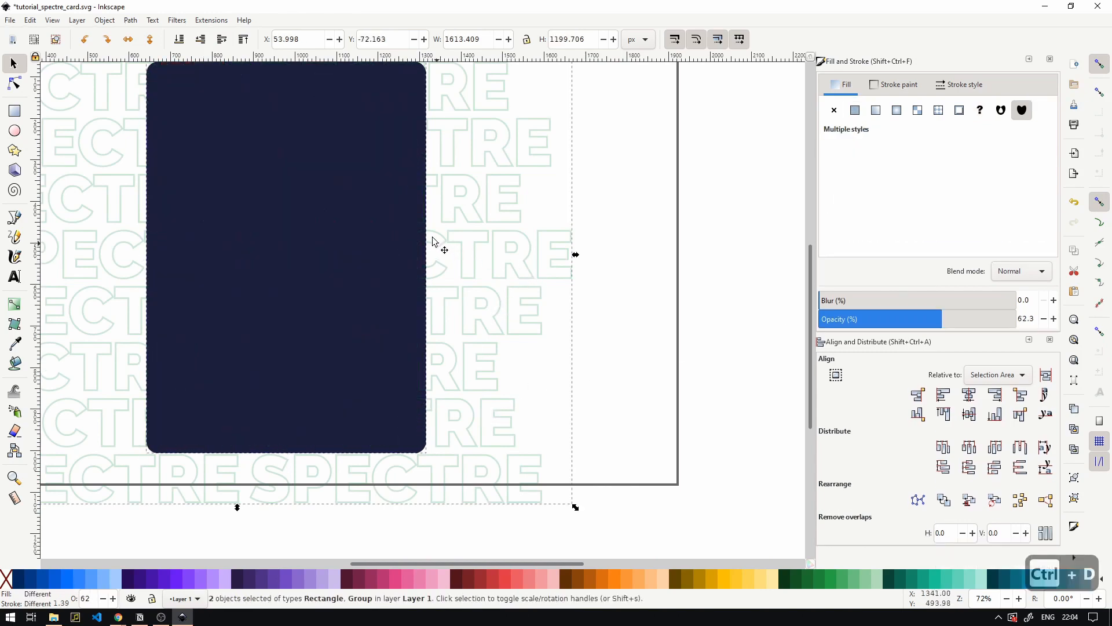
left_click_drag(432, 238, 505, 334)
left_click(105, 21)
mouse_move(165, 164)
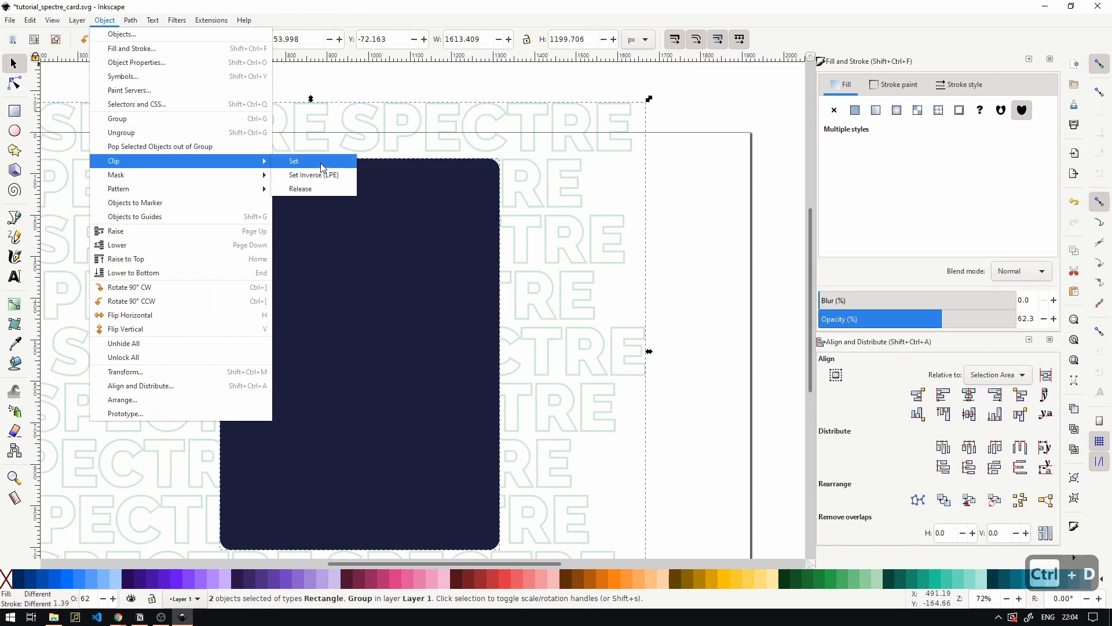
left_click(296, 161)
scroll(361, 209, "up", 2)
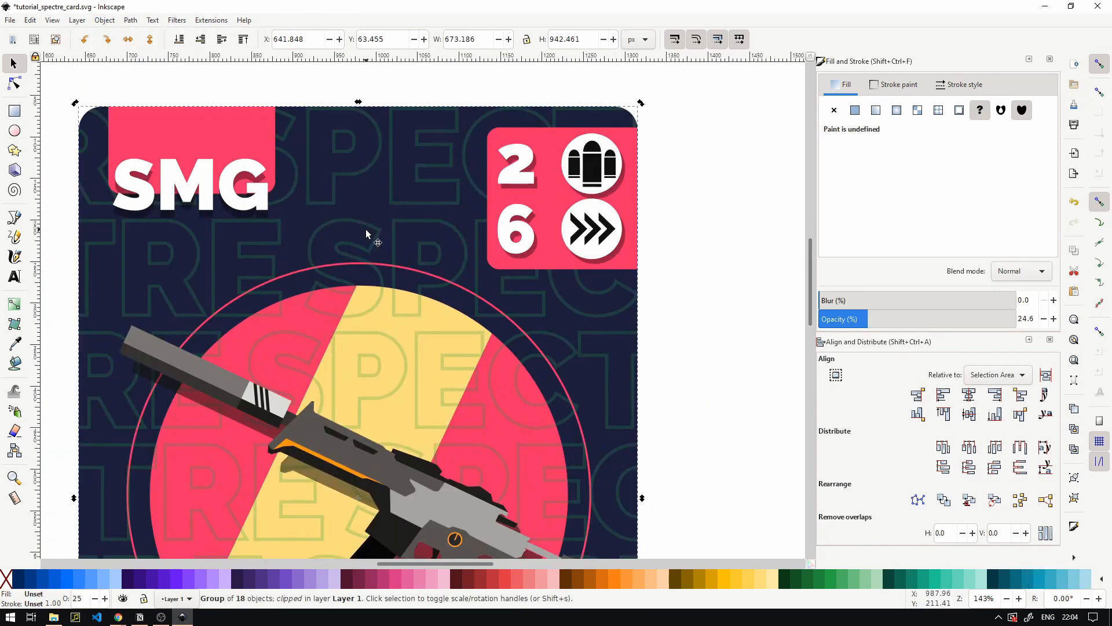
left_click_drag(362, 248, 442, 281)
key("ctrl+z")
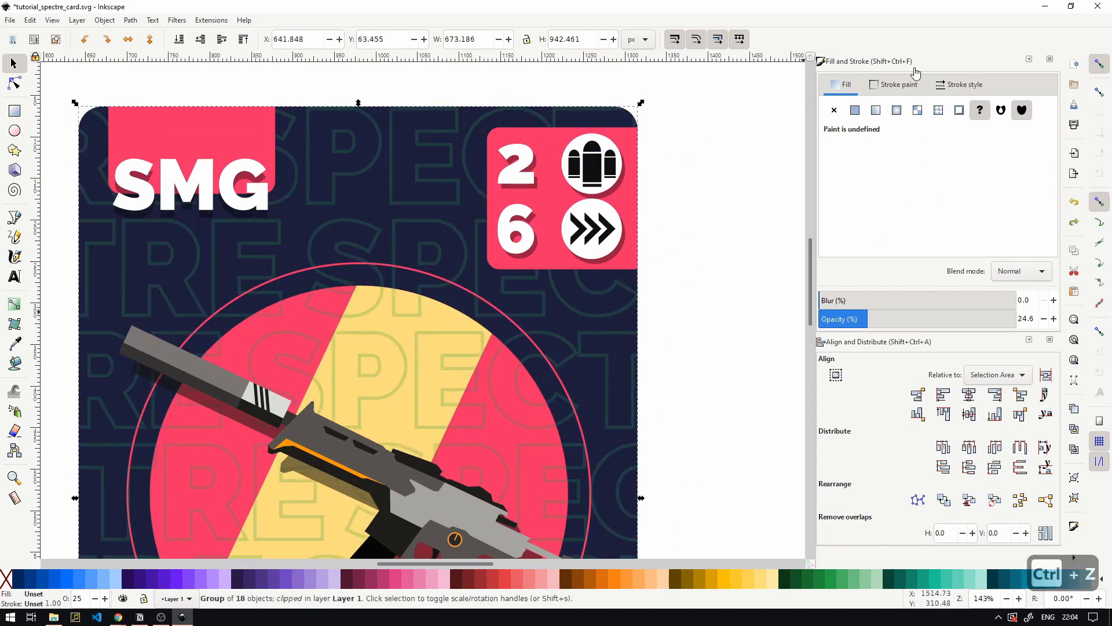
- Give the clipped text group a flat white stroke with the colour ffffffff
left_click(958, 87)
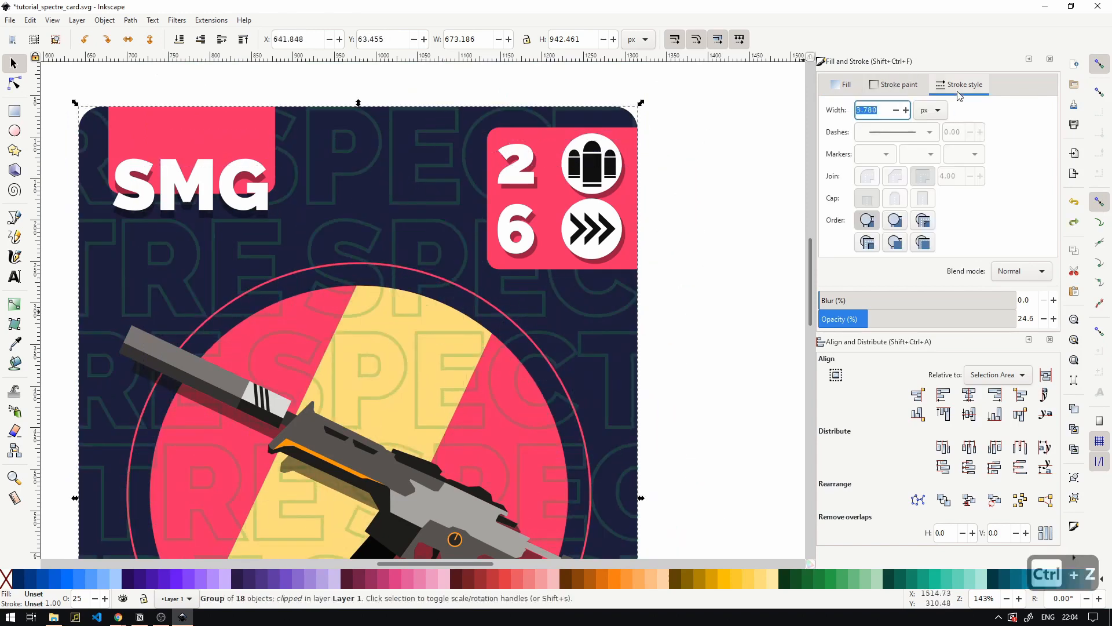
left_click(910, 88)
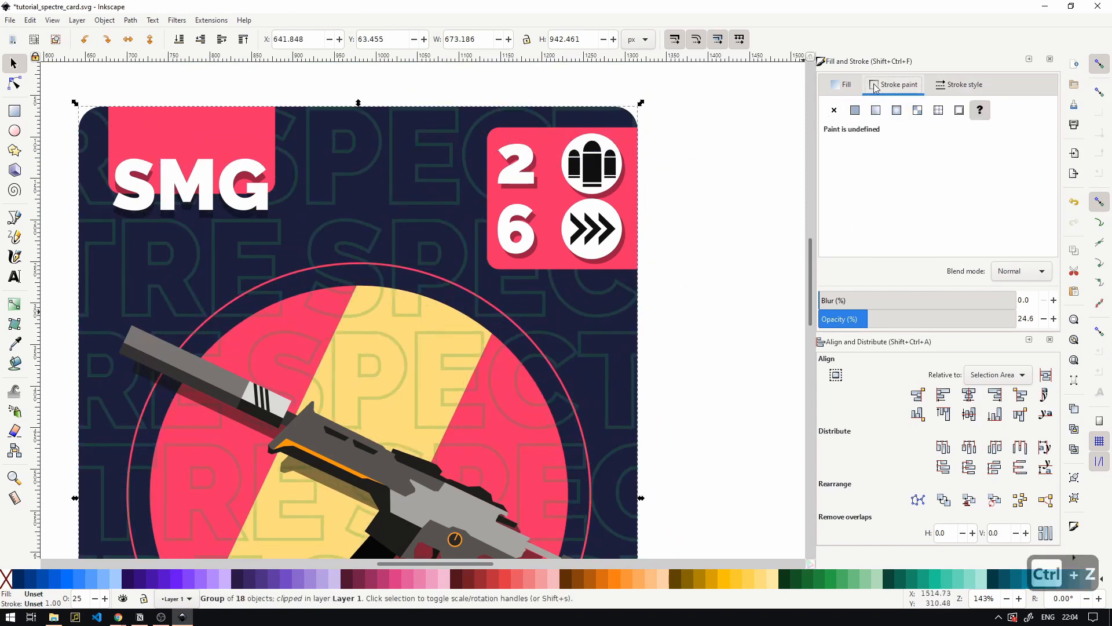
left_click(853, 112)
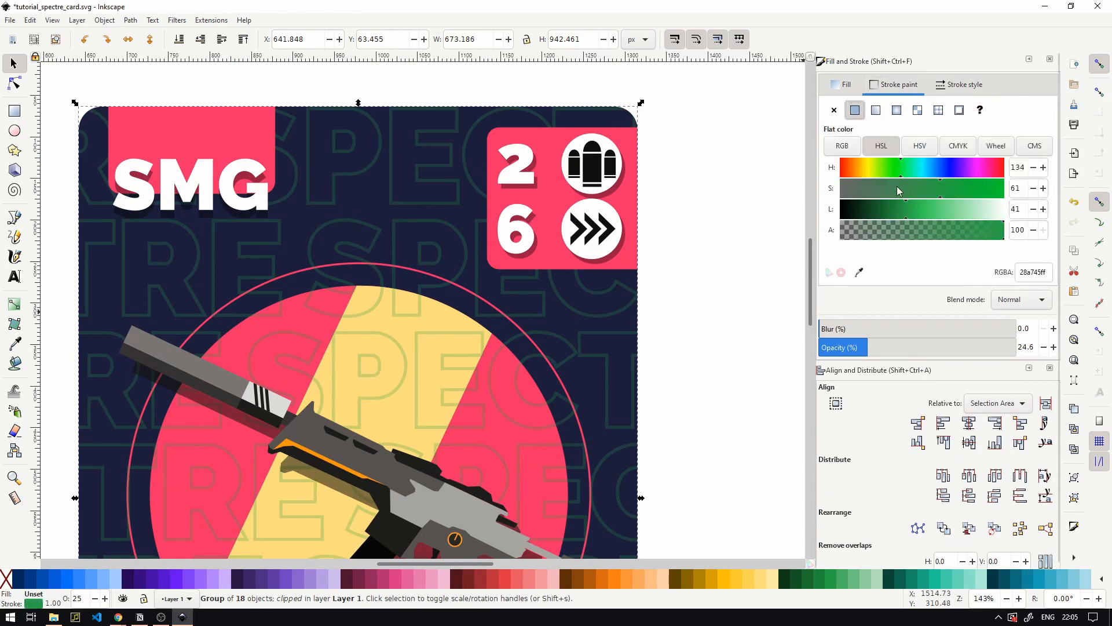
left_click_drag(1111, 244, 1111, 247)
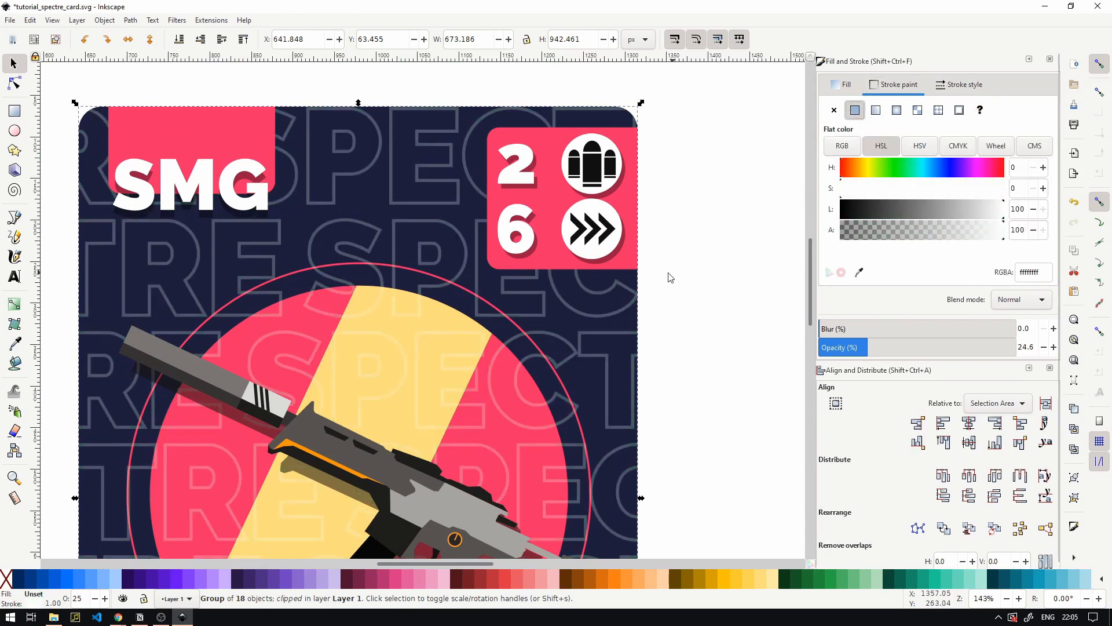
scroll(669, 300, "down", 5)
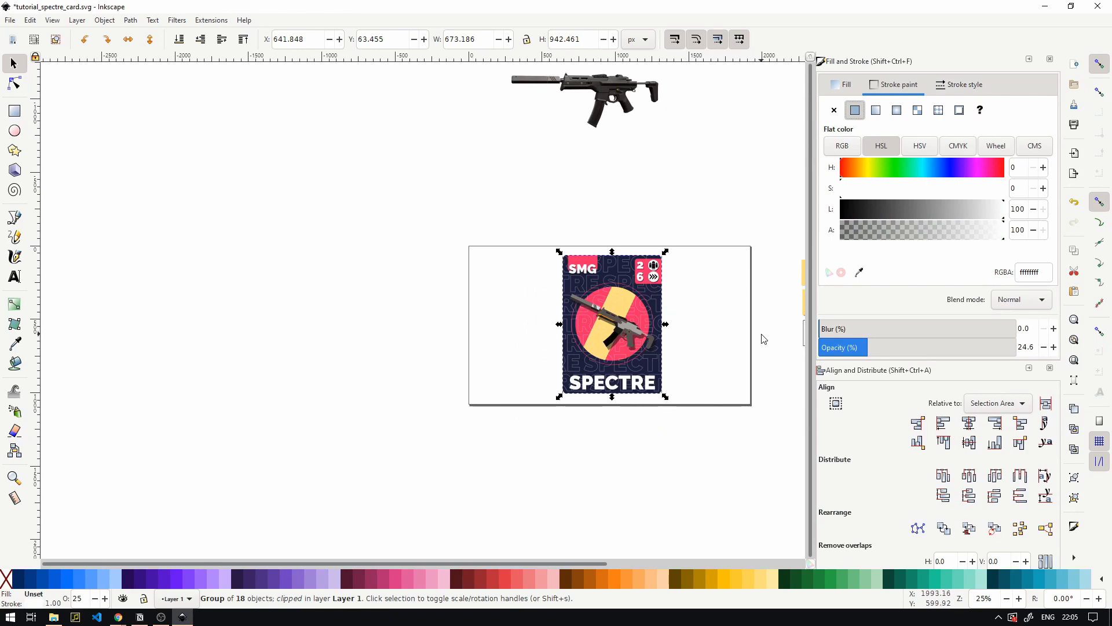
scroll(729, 327, "up", 2)
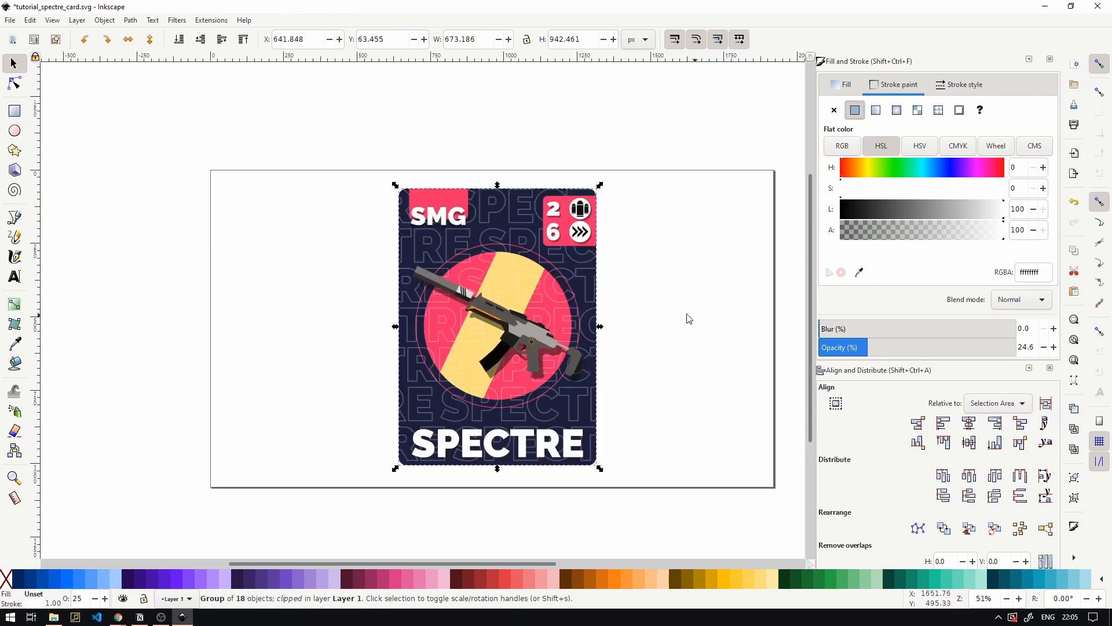
- Set the stroke width of the clipped SPECTRE text group to 1.5 px
scroll(460, 230, "up", 3)
left_click(359, 194)
left_click(200, 40)
left_click(618, 200)
left_click(959, 85)
key("ctrl+a")
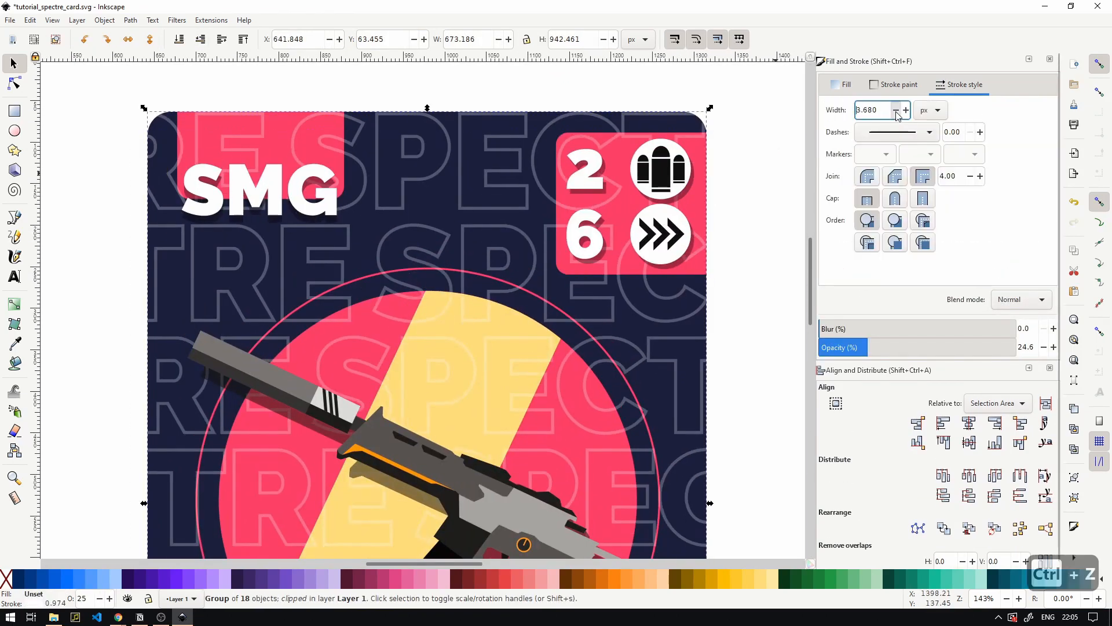
type("1.5")
key("Return")
- Deselect the text group and save the document
scroll(517, 229, "down", 2)
left_click(281, 281)
key("ctrl+s")
left_click_drag(280, 281, 277, 212)
scroll(277, 212, "down", 1)
key("ctrl+s")
key("ctrl+s")
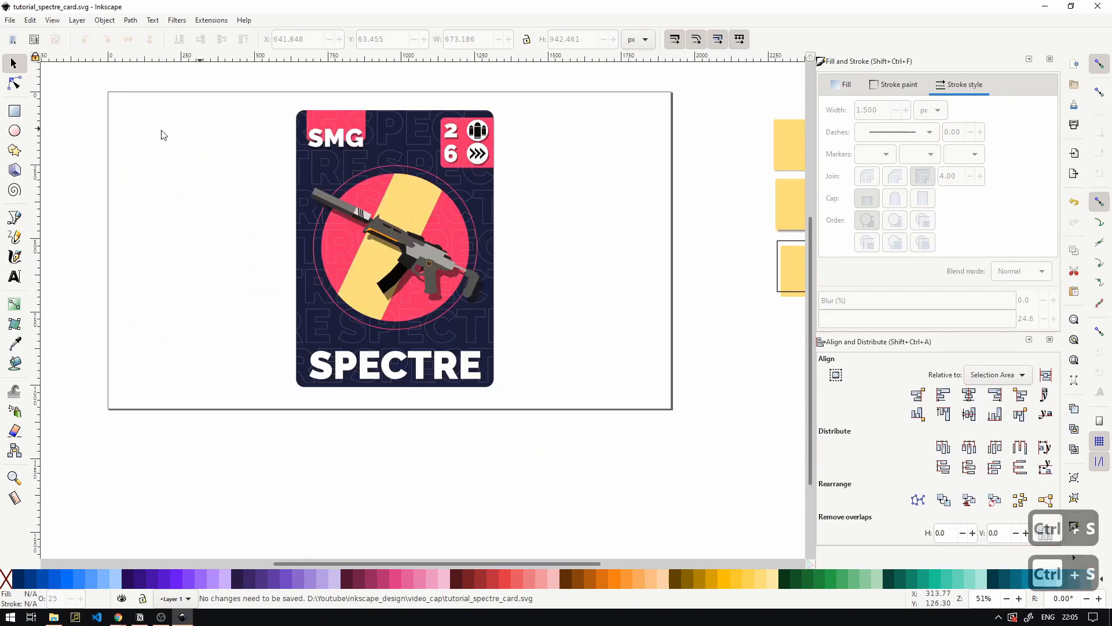
left_click(489, 392)
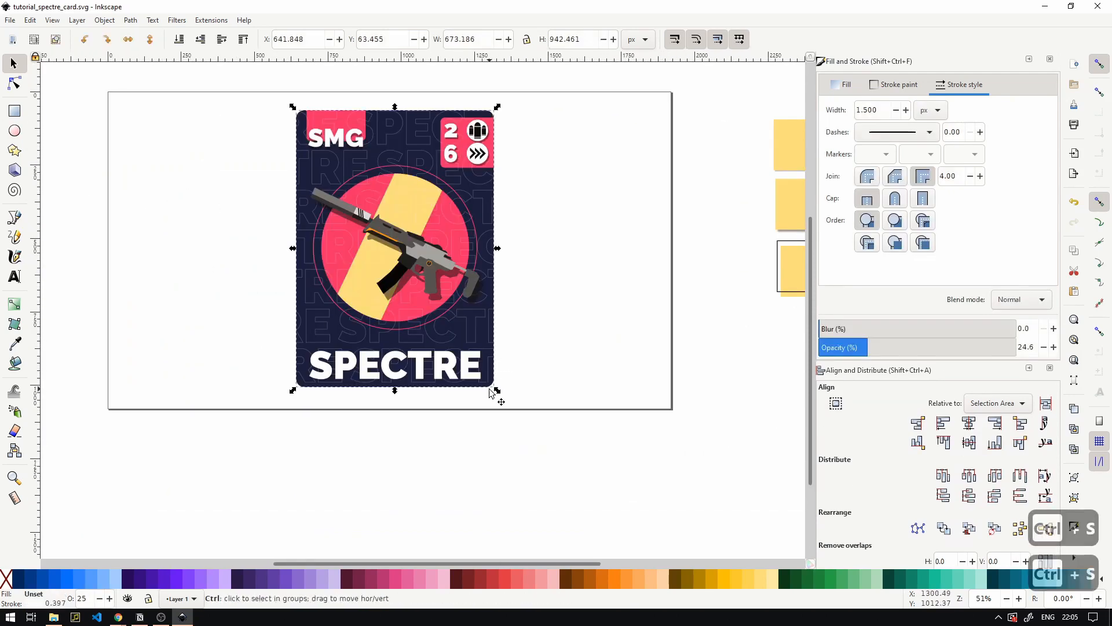
scroll(489, 393, "up", 4)
key("ctrl+d")
left_click_drag(475, 375, 802, 484)
key("ctrl+z")
key("Delete")
left_click_drag(301, 357, 333, 405)
left_click(334, 406)
scroll(411, 431, "down", 4)
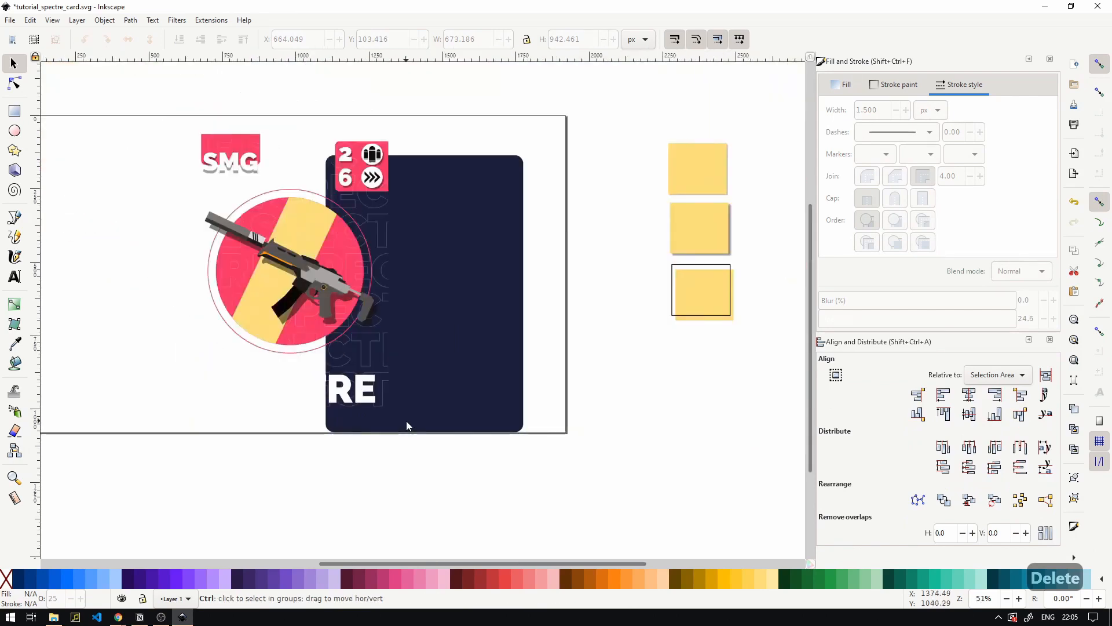
key("ctrl+z")
key("ctrl+z")
key("ctrl+z")
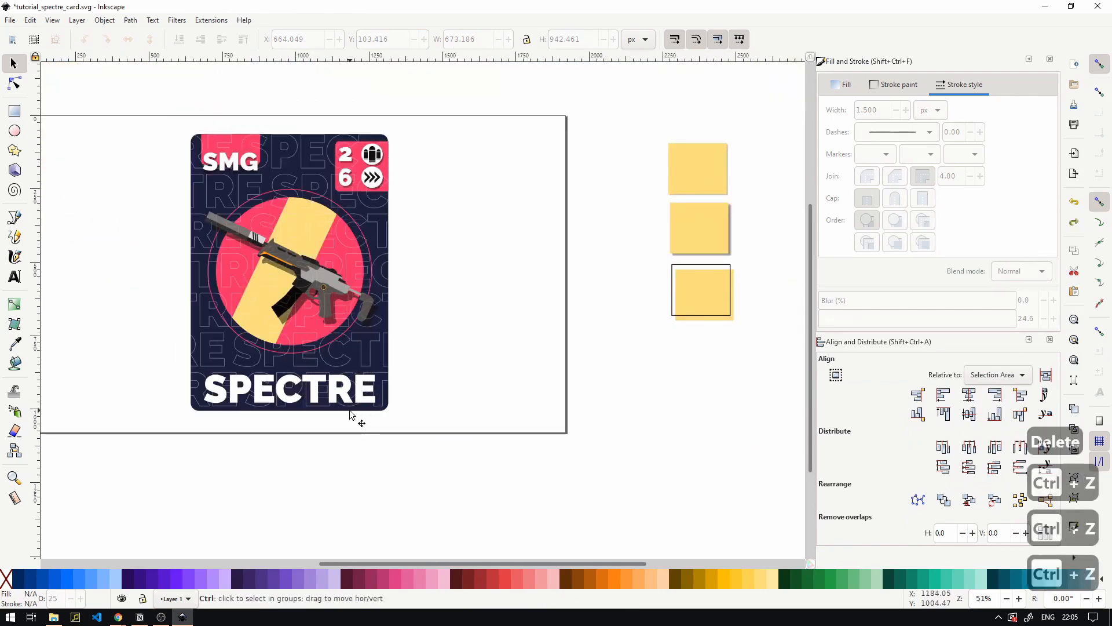
scroll(362, 412, "up", 3)
left_click(365, 399)
key("Delete")
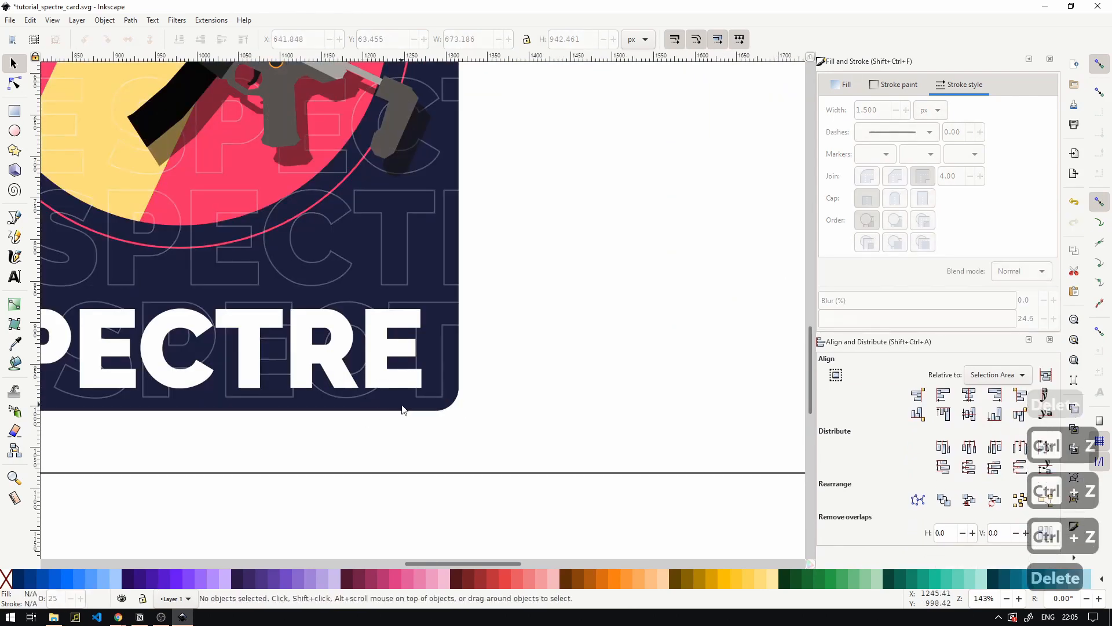
- Duplicate the card's background rectangle, fill the copy black at 18.7% opacity, and offset it diagonally behind the card as a drop shadow
left_click(392, 413, "alt")
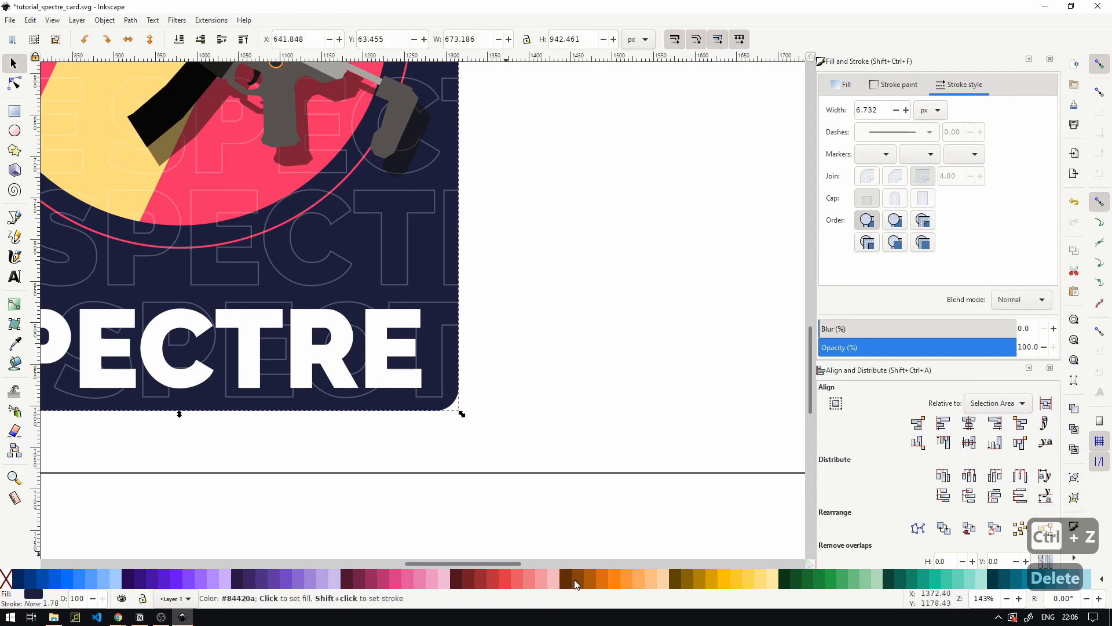
left_click(599, 588)
key("ctrl+z")
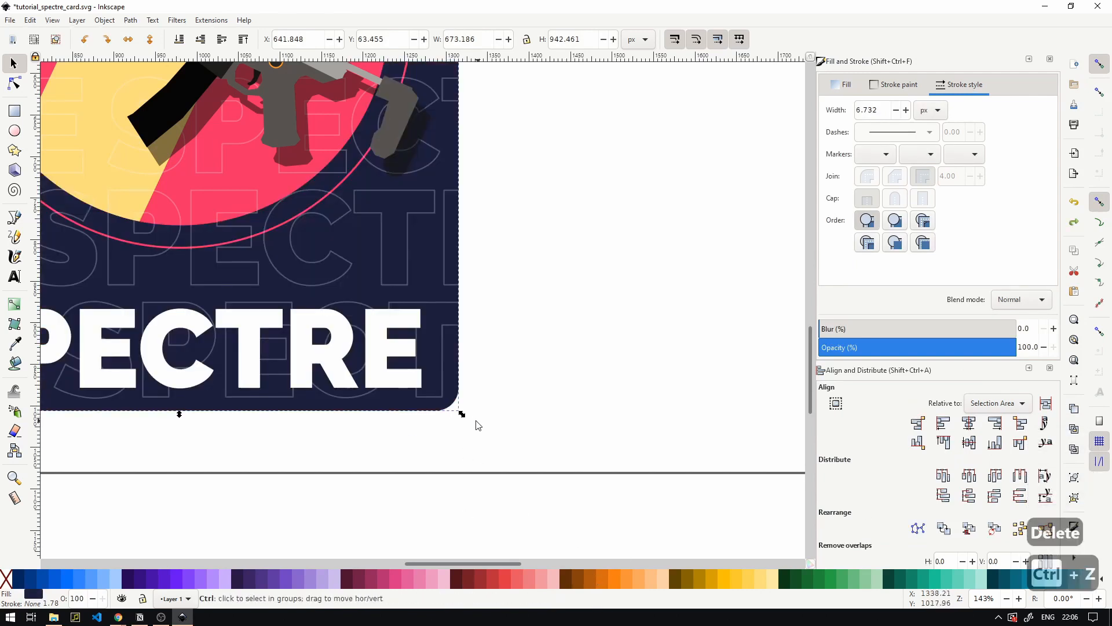
key("ctrl+d")
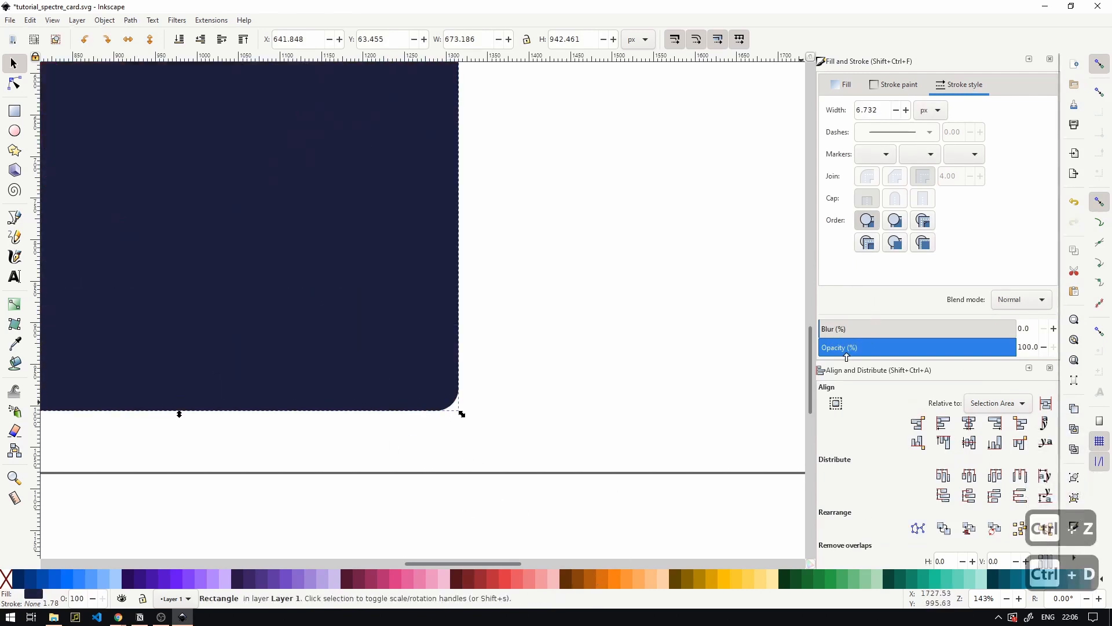
left_click_drag(847, 356, 856, 351)
left_click(840, 85)
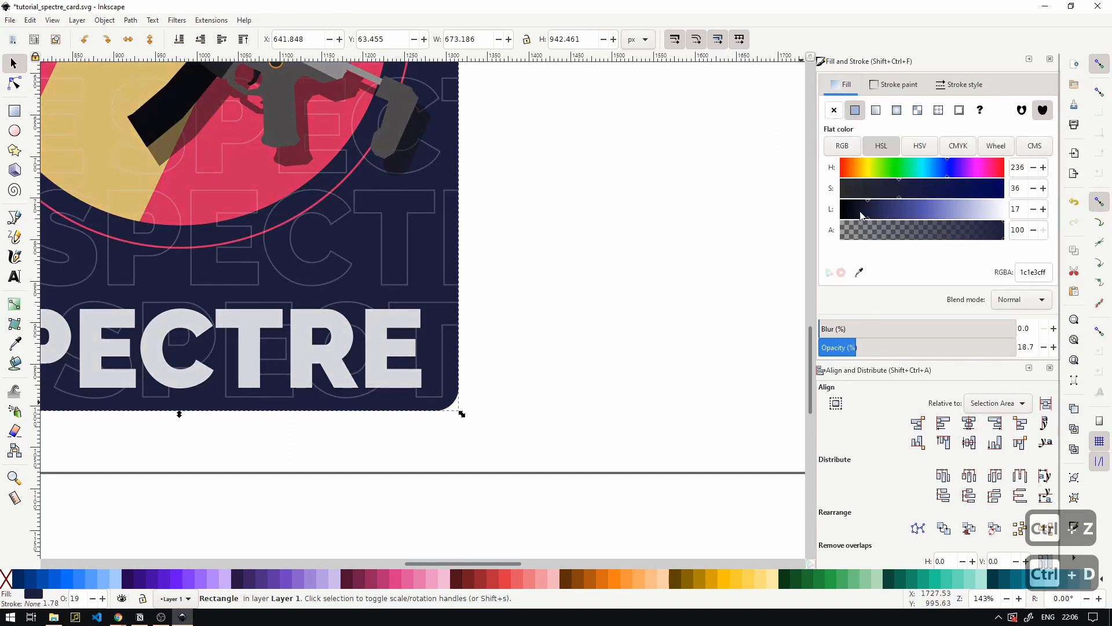
left_click_drag(861, 216, 840, 216)
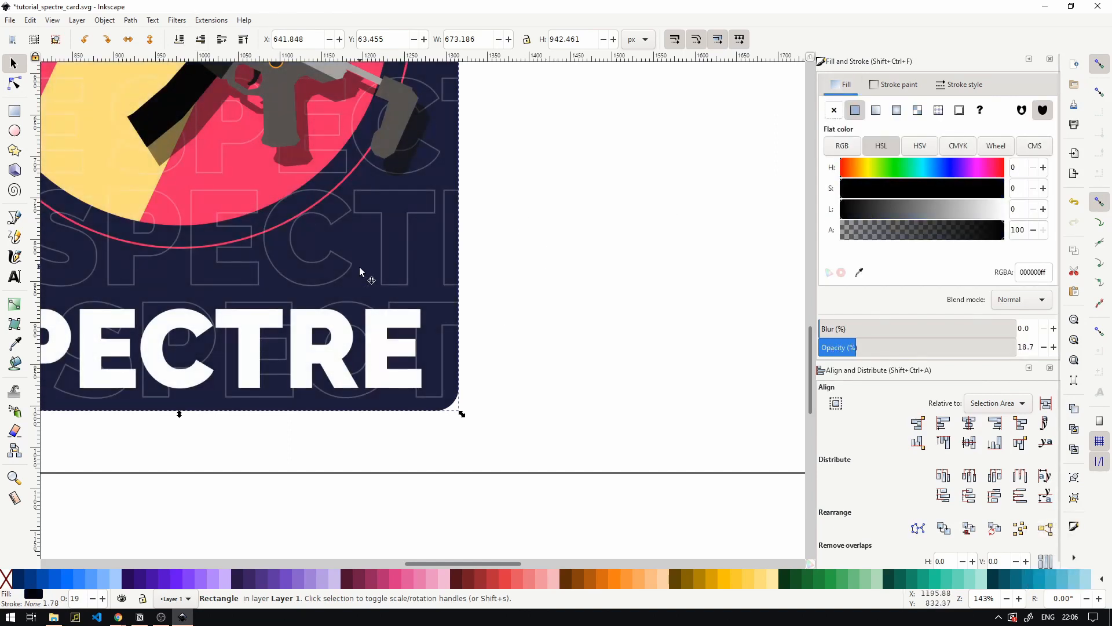
left_click_drag(393, 401, 412, 415)
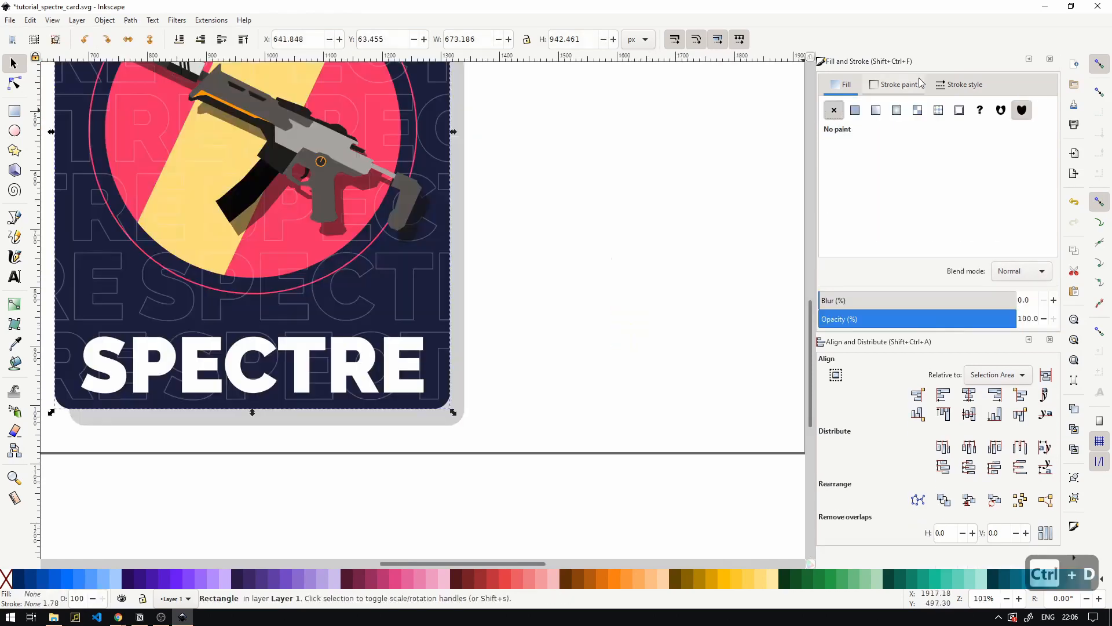
- Give the unfilled rectangle around the card a flat stroke in the pink sampled from the stats badge
left_click(867, 86)
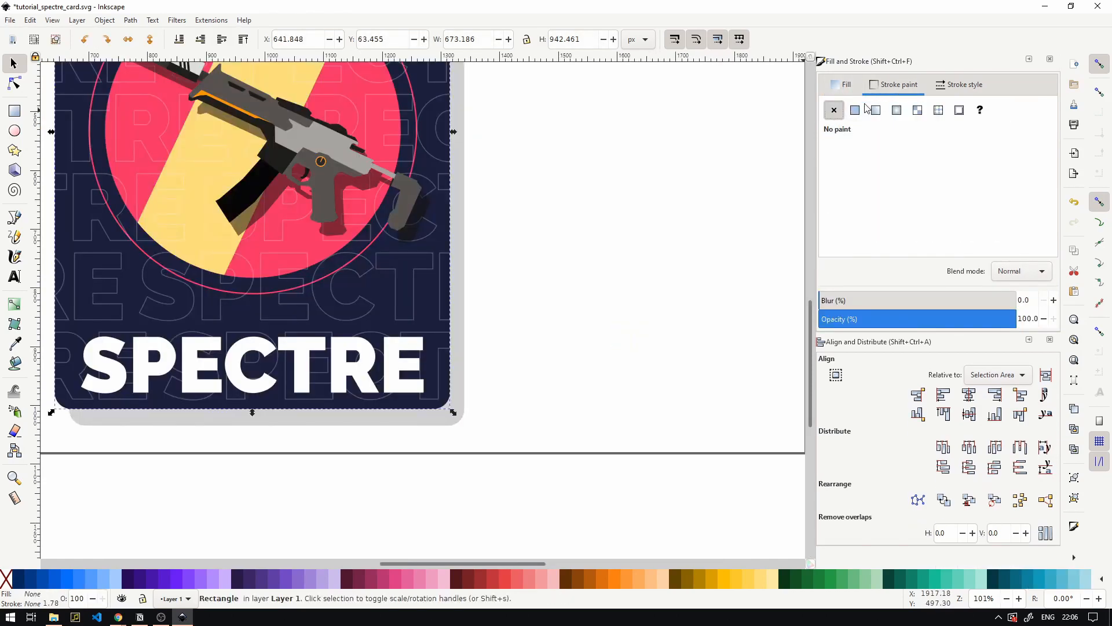
left_click(610, 581, "shift")
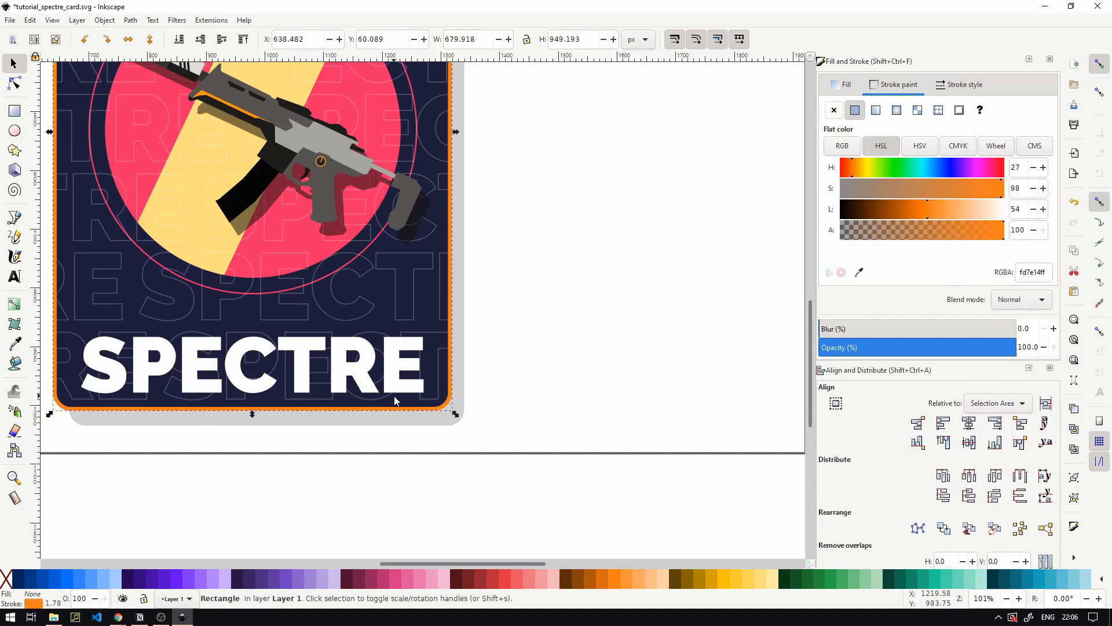
scroll(393, 395, "down", 2)
scroll(349, 109, "up", 2)
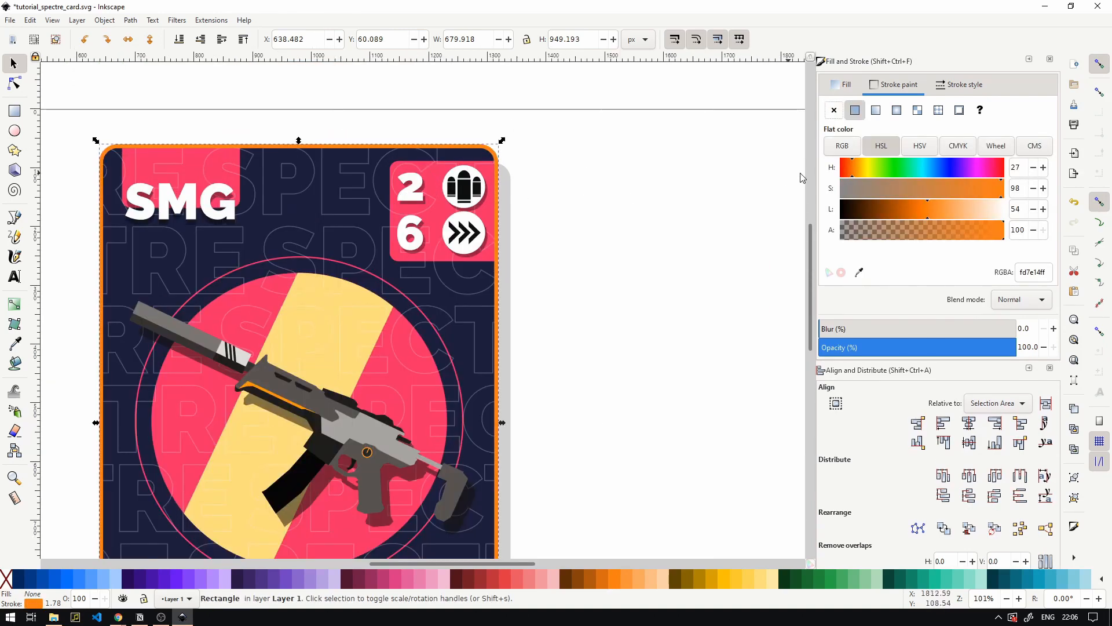
left_click(860, 272)
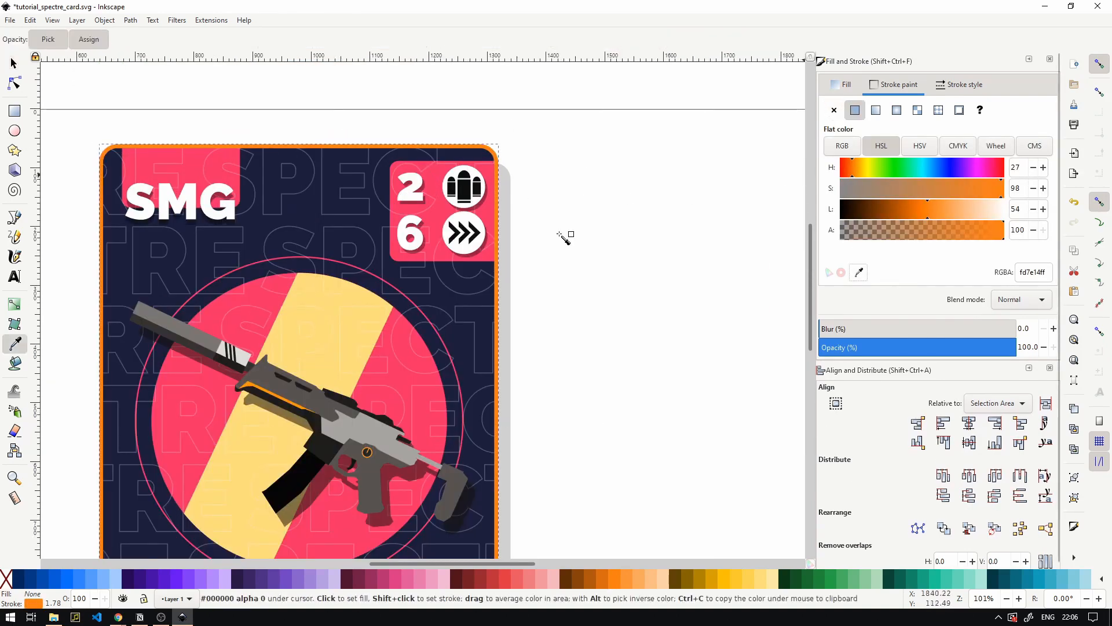
left_click(441, 220)
left_click(226, 129)
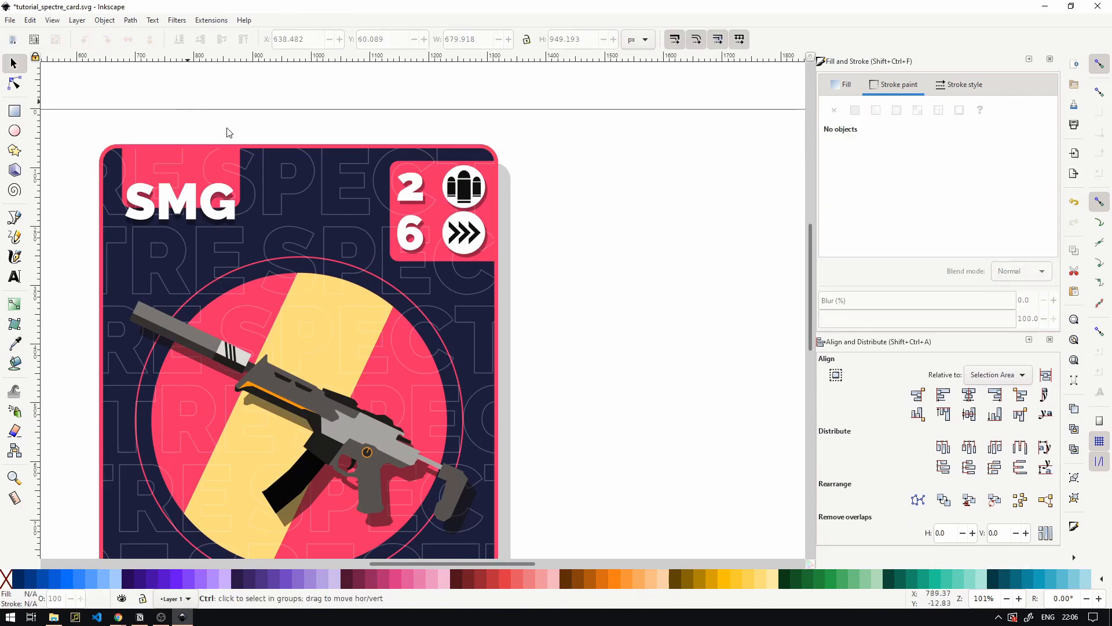
- Nudge the SPECTRE title slightly upward and scale it proportionally to about 593.5 px wide
scroll(279, 141, "down", 2, "ctrl")
scroll(228, 327, "up", 1, "ctrl")
left_click(372, 449, "ctrl")
scroll(371, 448, "up", 1, "ctrl")
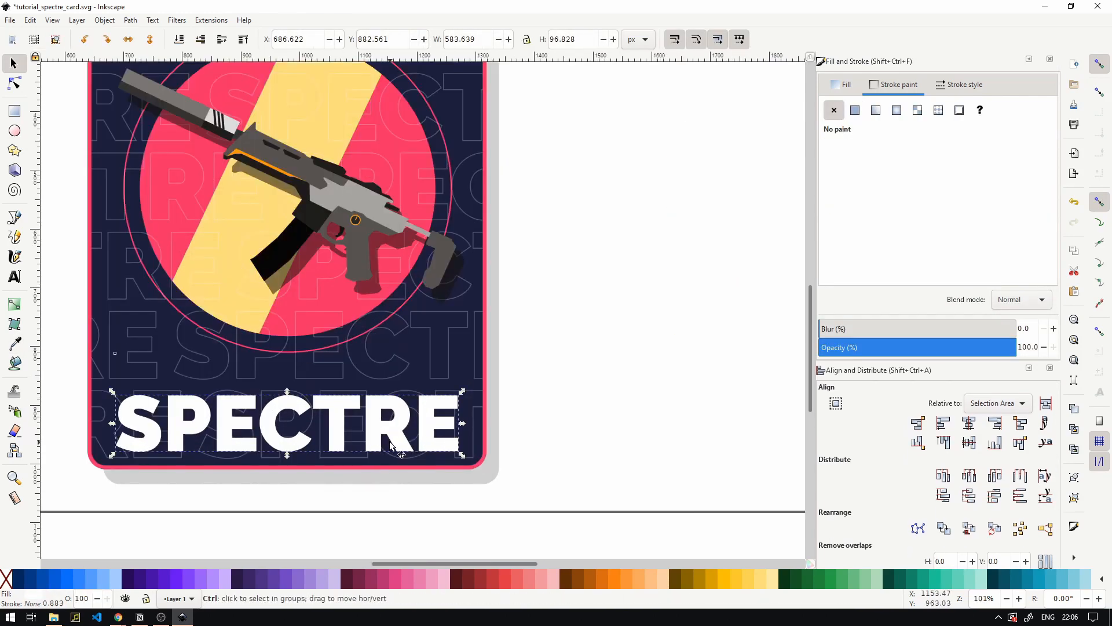
left_click_drag(388, 441, 388, 437)
left_click_drag(463, 419, 465, 418)
scroll(444, 418, "down", 2, "ctrl")
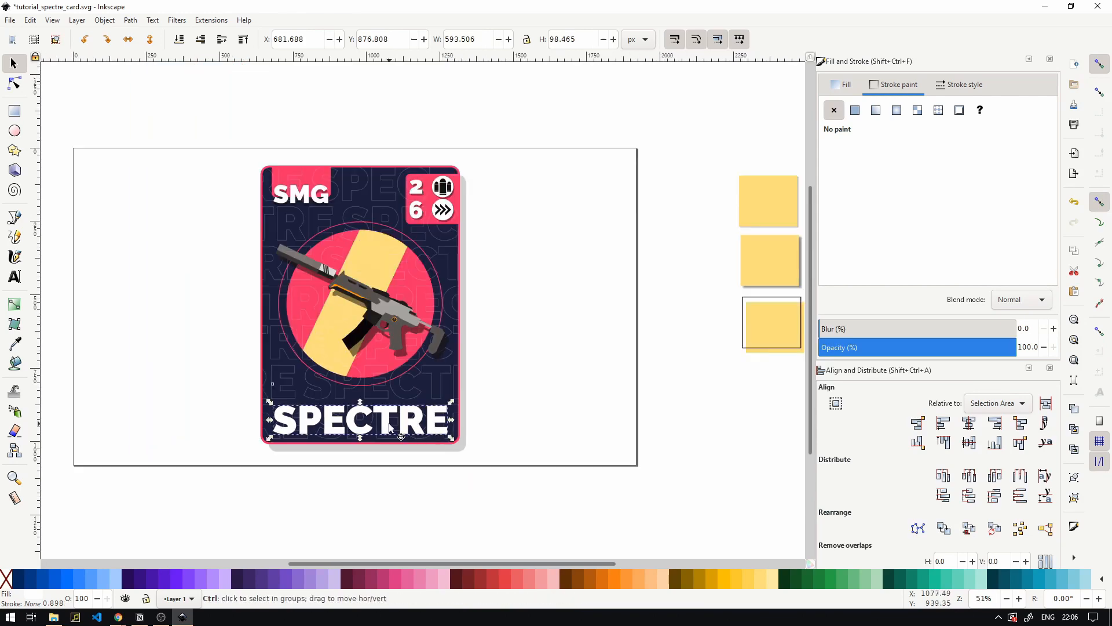
- Move the SPECTRE title off the page to about X 1974, Y 997 px and fill it with teal
left_click_drag(381, 424, 665, 421, "ctrl")
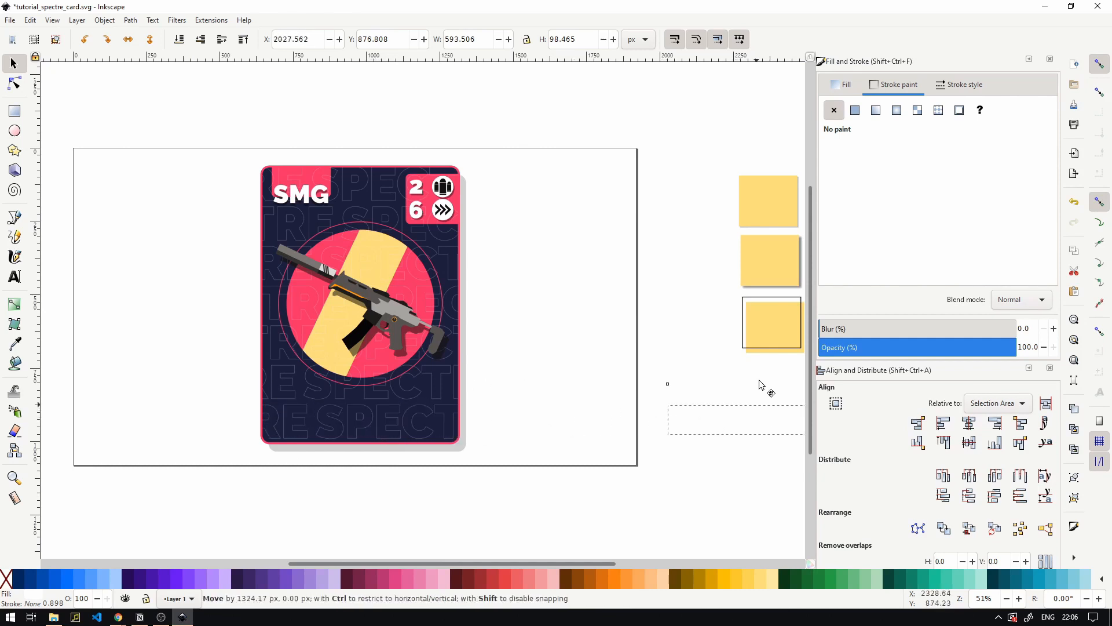
left_click_drag(761, 384, 745, 420)
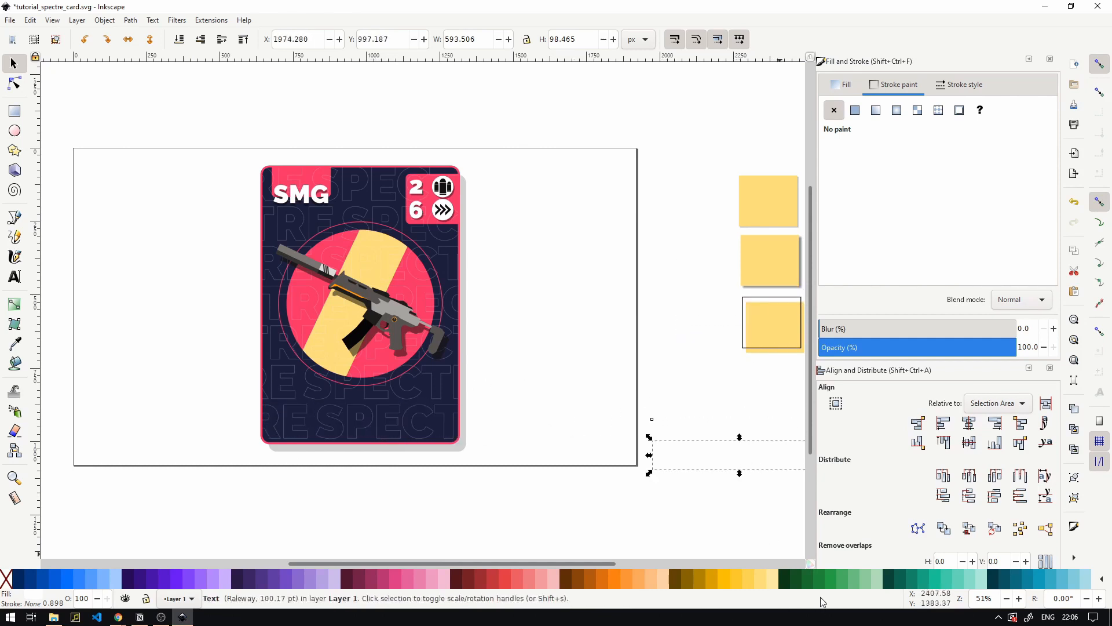
left_click(925, 575)
key("3")
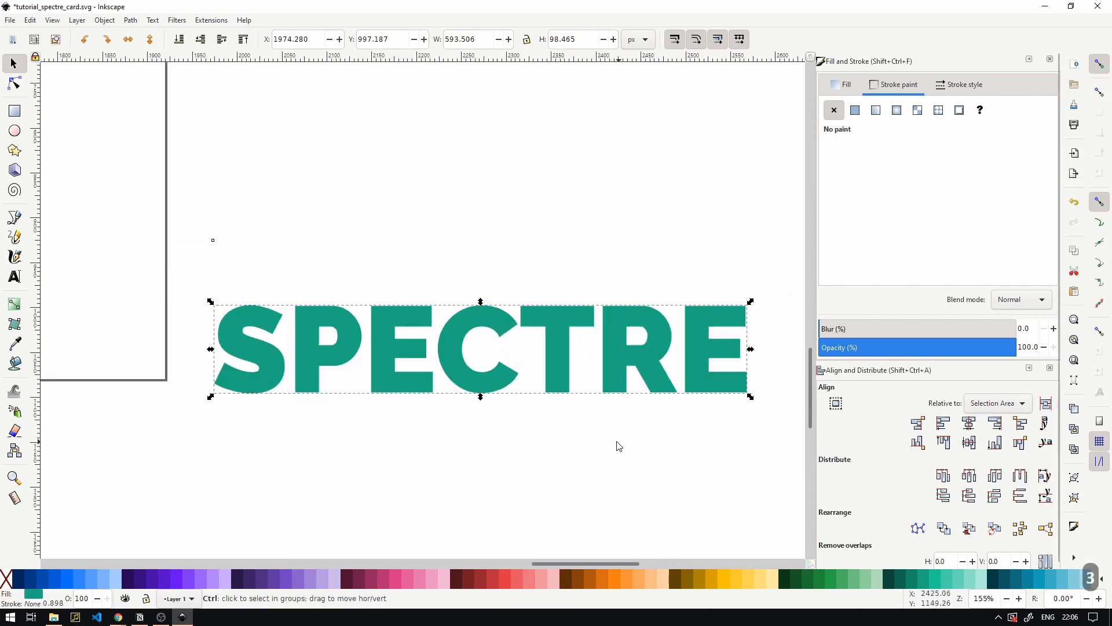
left_click_drag(406, 405, 386, 381)
left_click(308, 408)
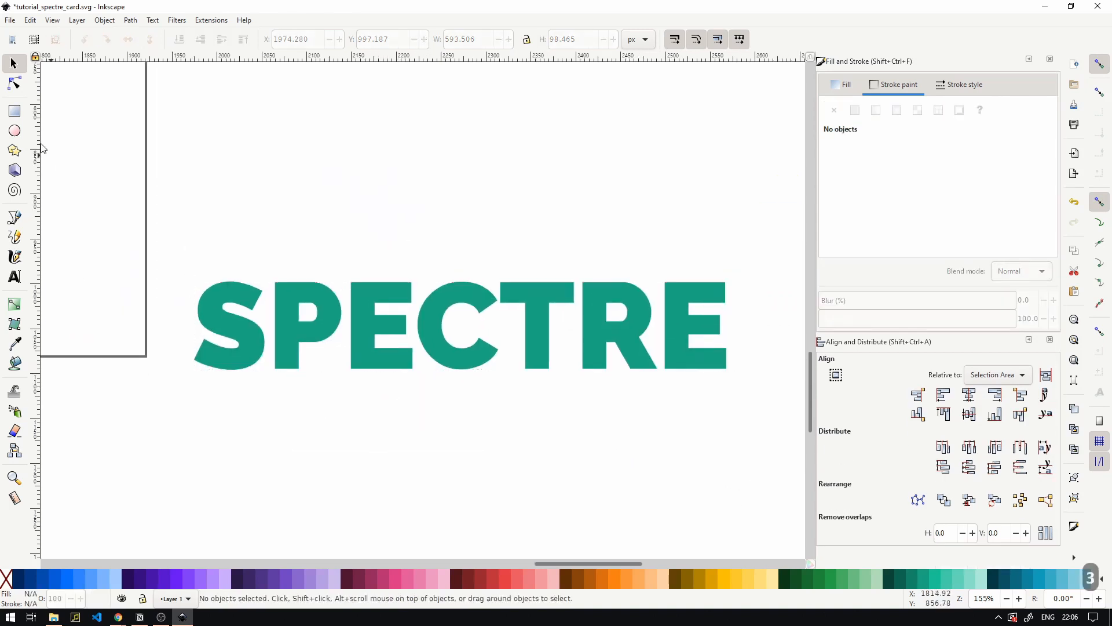
- Draw a horizontal rectangle about 670 by 26 px across the middle of the teal SPECTRE title and remove its stroke
left_click(14, 112)
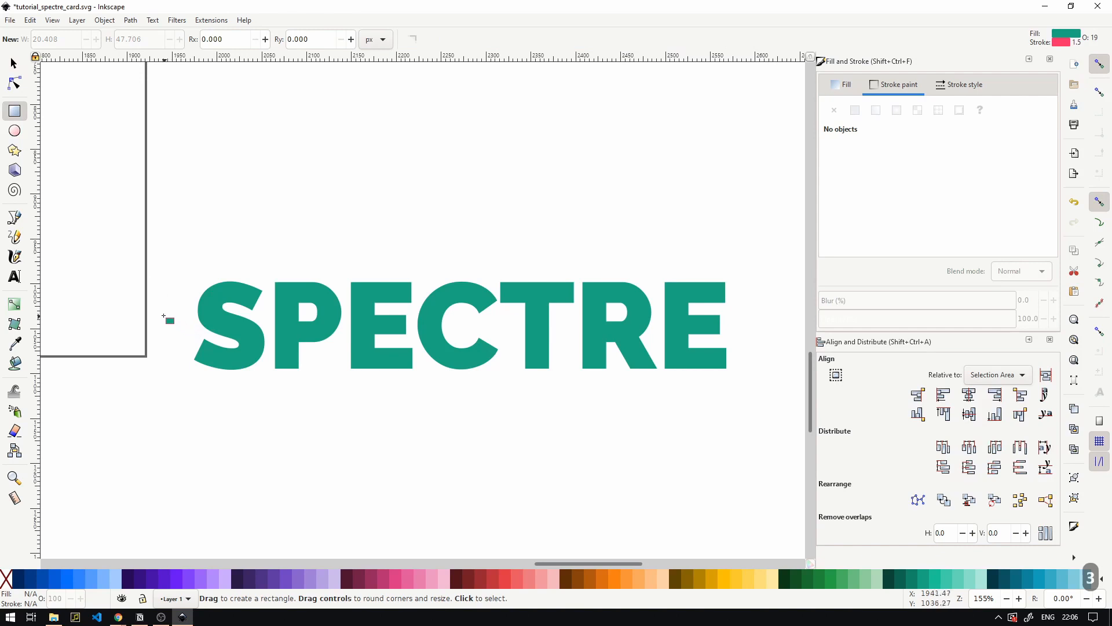
mouse_move(154, 313)
left_mouse_down()
mouse_move(457, 335)
mouse_move(755, 336)
left_mouse_up()
left_click(13, 65)
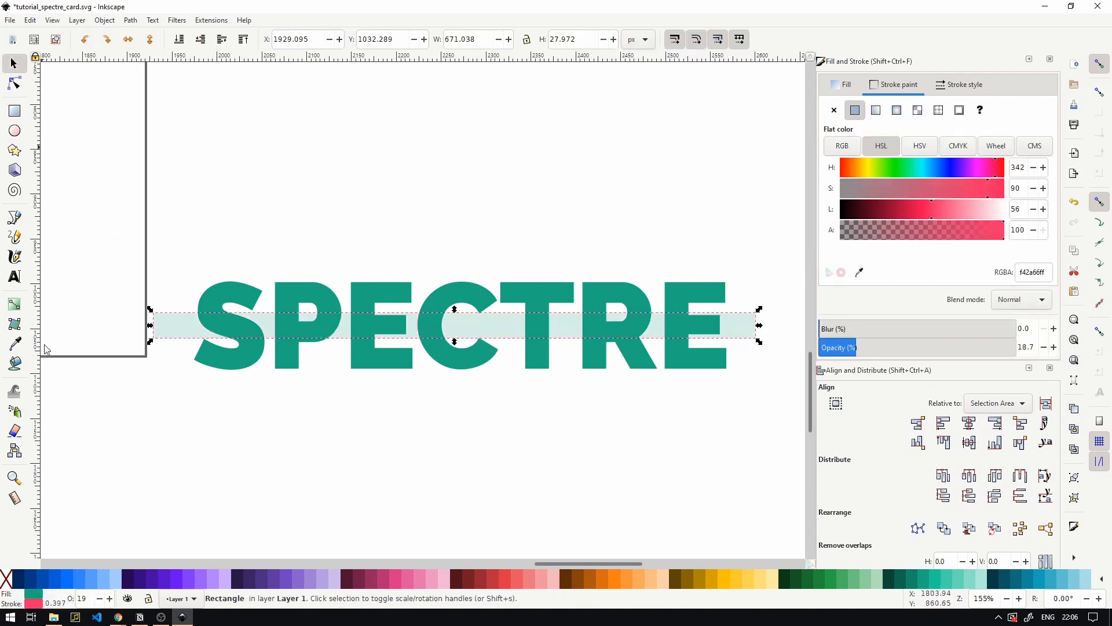
left_click(11, 578, "shift")
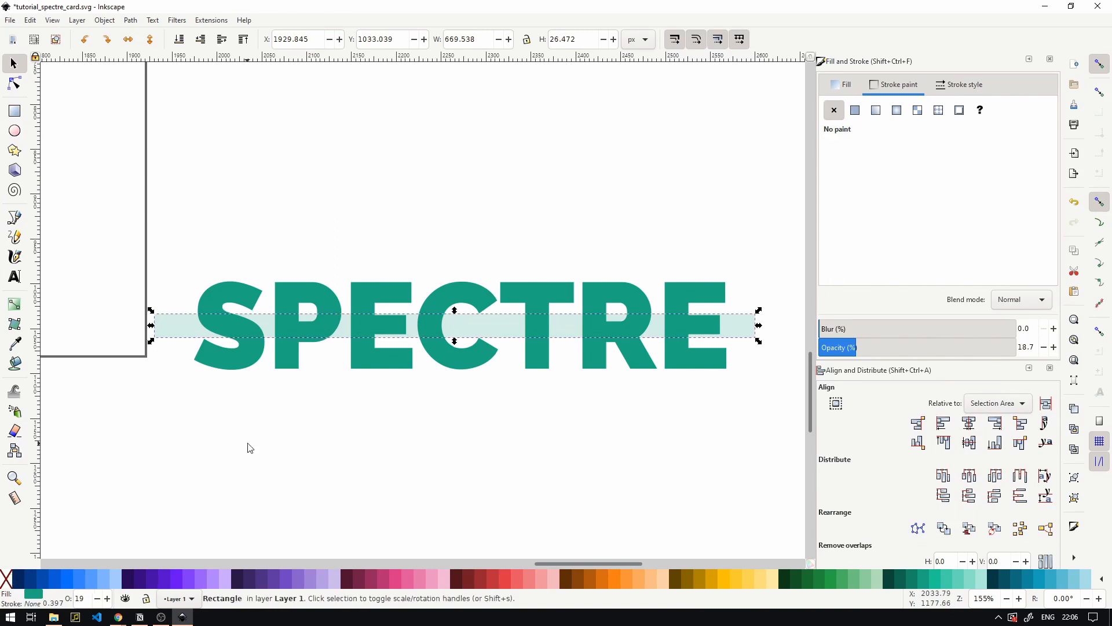
key("Escape")
- Fill the horizontal band pink at 66.1% opacity and shift it sideways to about X 1941 px
mouse_move(360, 362)
left_mouse_down()
mouse_move(439, 397)
mouse_move(366, 391)
mouse_move(369, 354)
left_mouse_up()
key("ctrl+z")
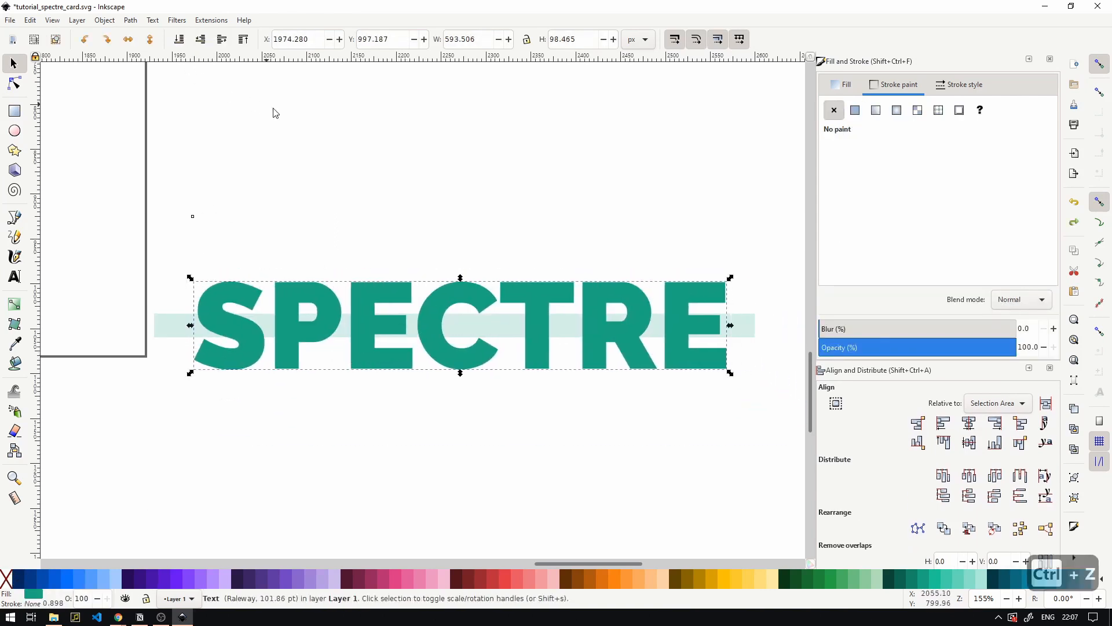
left_click(564, 337)
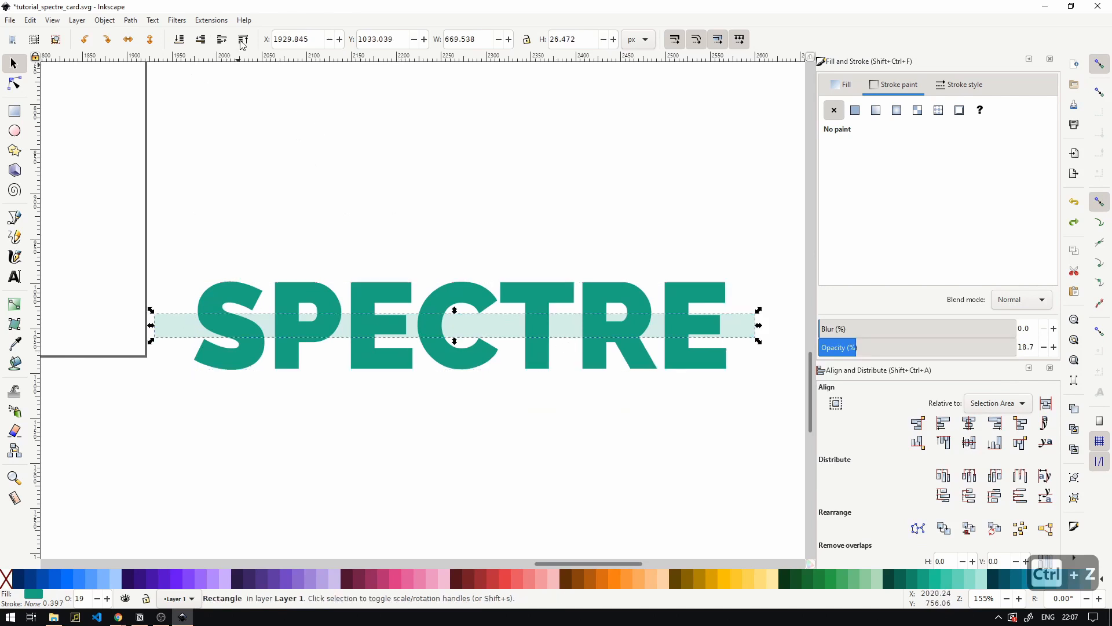
left_click(408, 578)
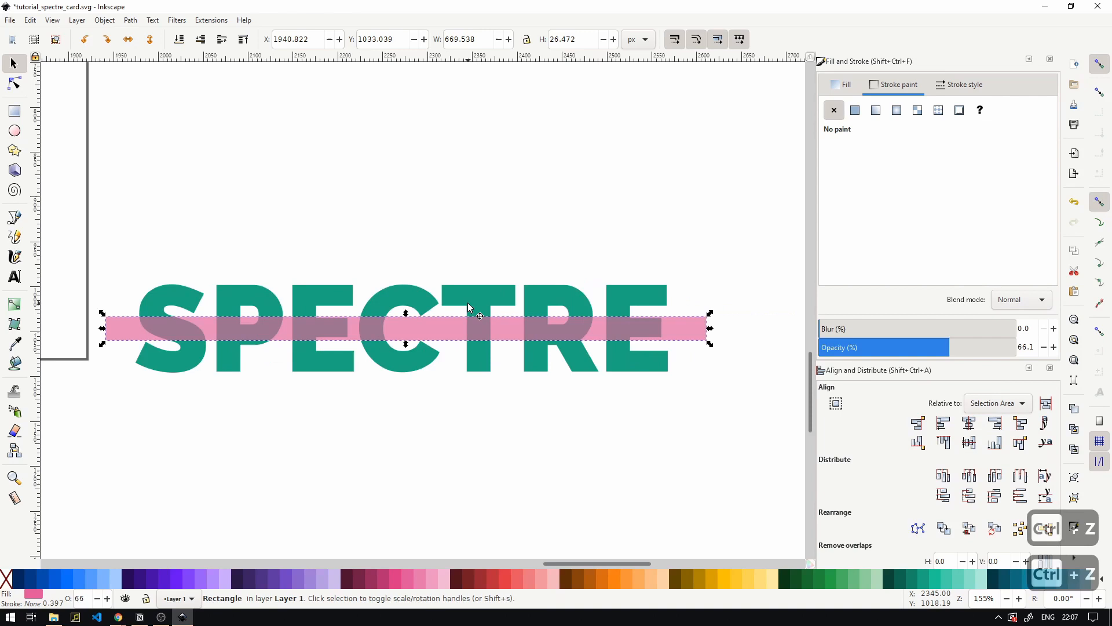
- Duplicate the teal SPECTRE title, clip the pink band with the copy's letter shapes, and slide the clipped band aside
left_click(468, 303)
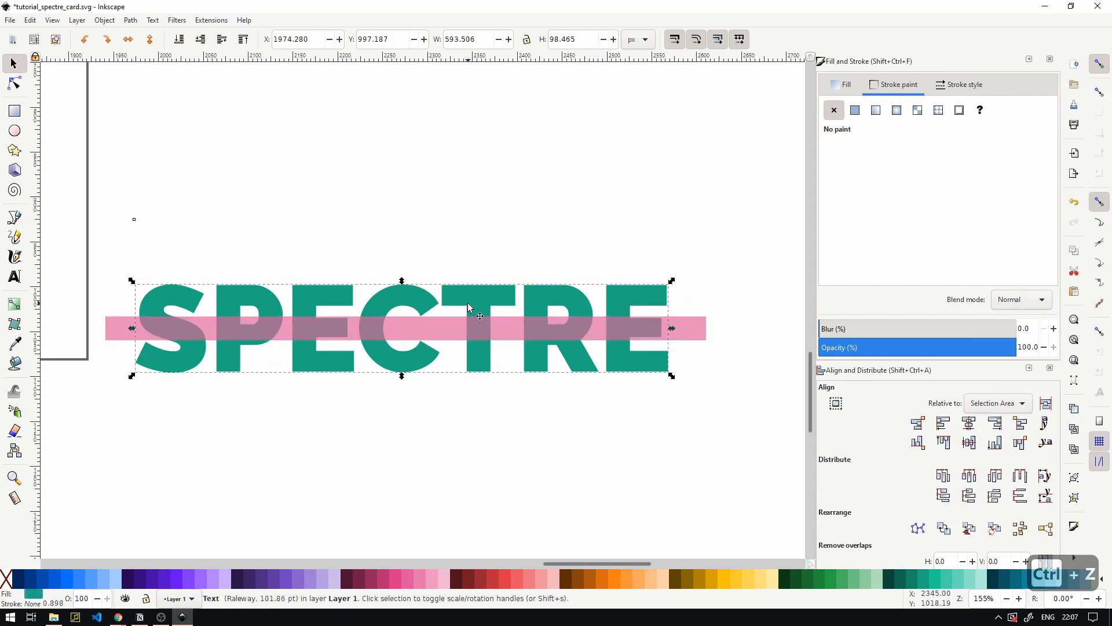
key("ctrl+d")
left_click(679, 332)
left_click(600, 325, "shift")
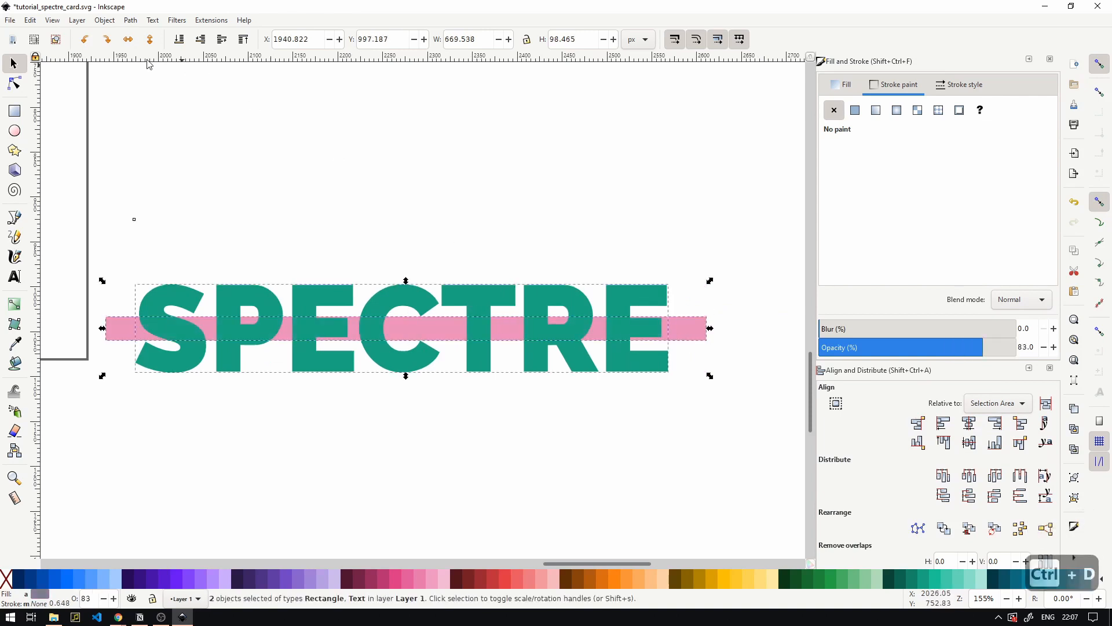
left_click(78, 25)
mouse_move(105, 21)
mouse_move(112, 159)
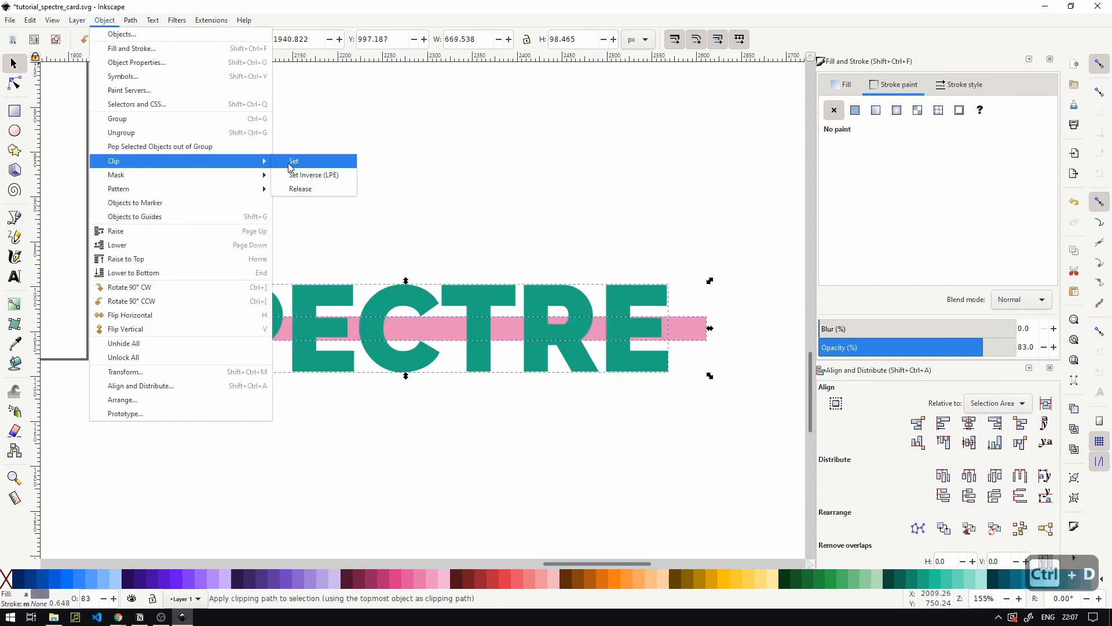
left_click(290, 162)
left_click_drag(369, 325, 350, 326)
scroll(166, 327, "up", 3)
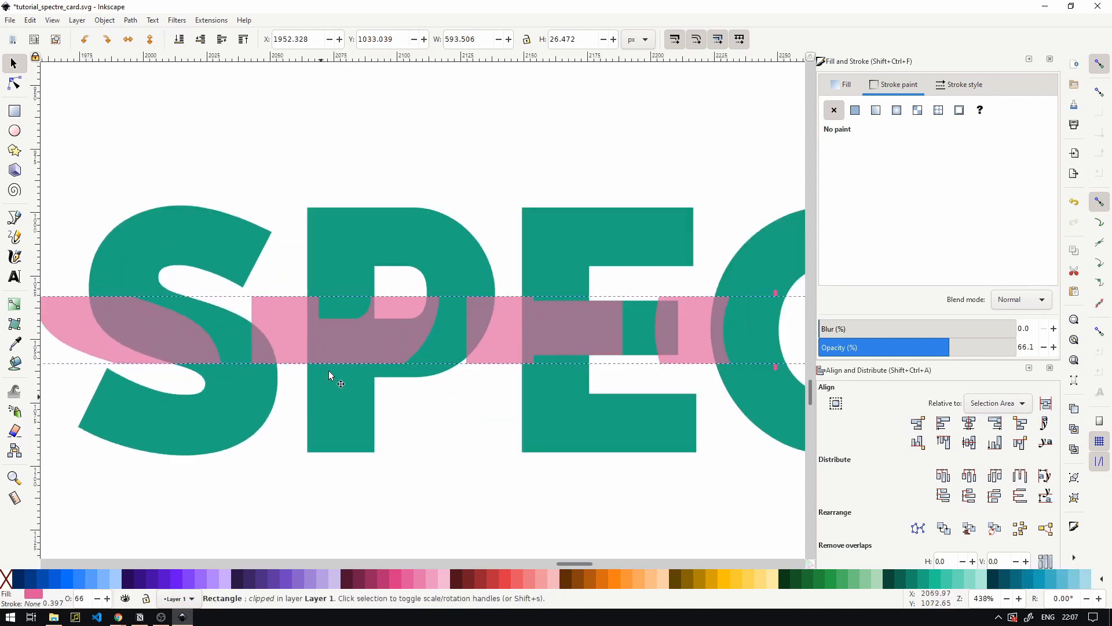
- Undo the band's clipping and movement along with the title's duplication, and select the SPECTRE title
key("ctrl+z")
key("ctrl+z")
key("ctrl+z")
scroll(313, 318, "down", 2)
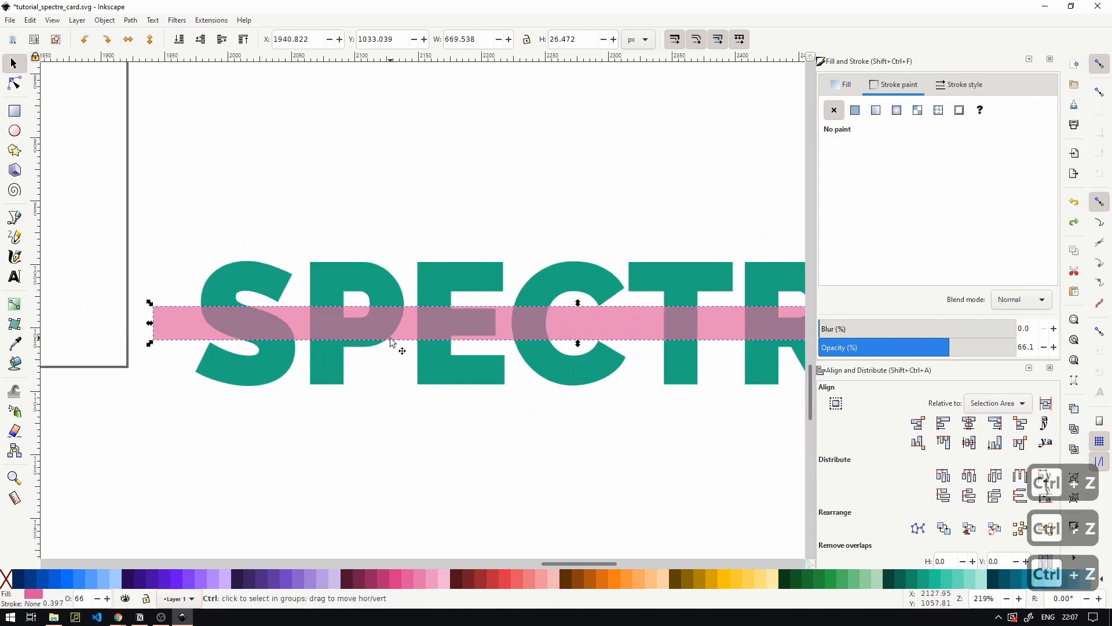
left_click_drag(390, 337, 383, 359)
key("ctrl+z")
left_click(363, 288)
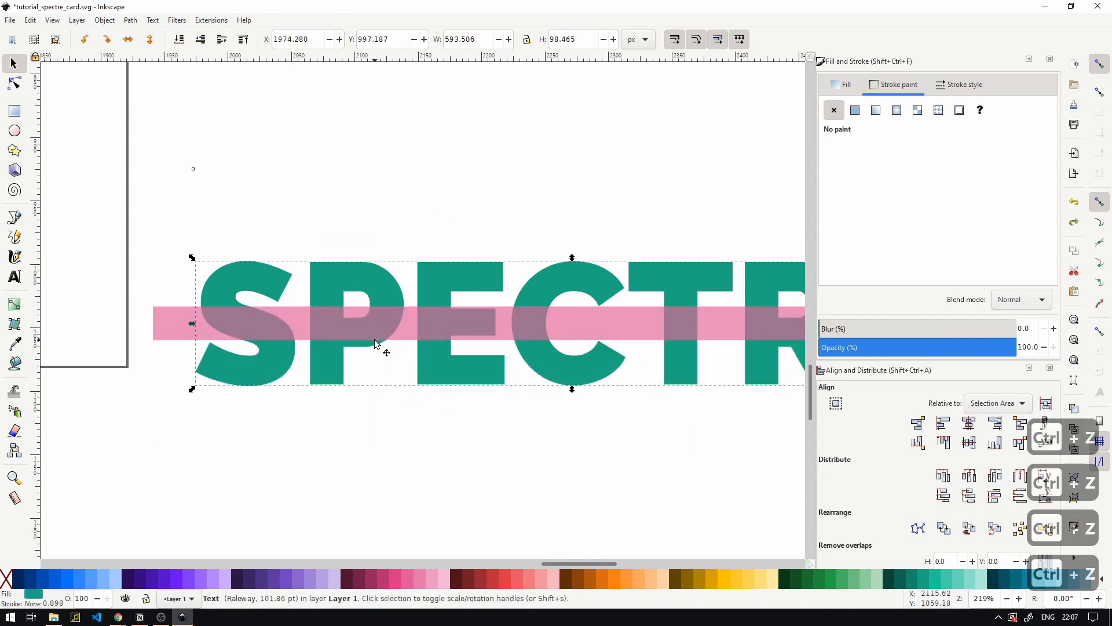
- Try to cut the pink band out of the SPECTRE title text with the Difference operation
left_click(373, 324)
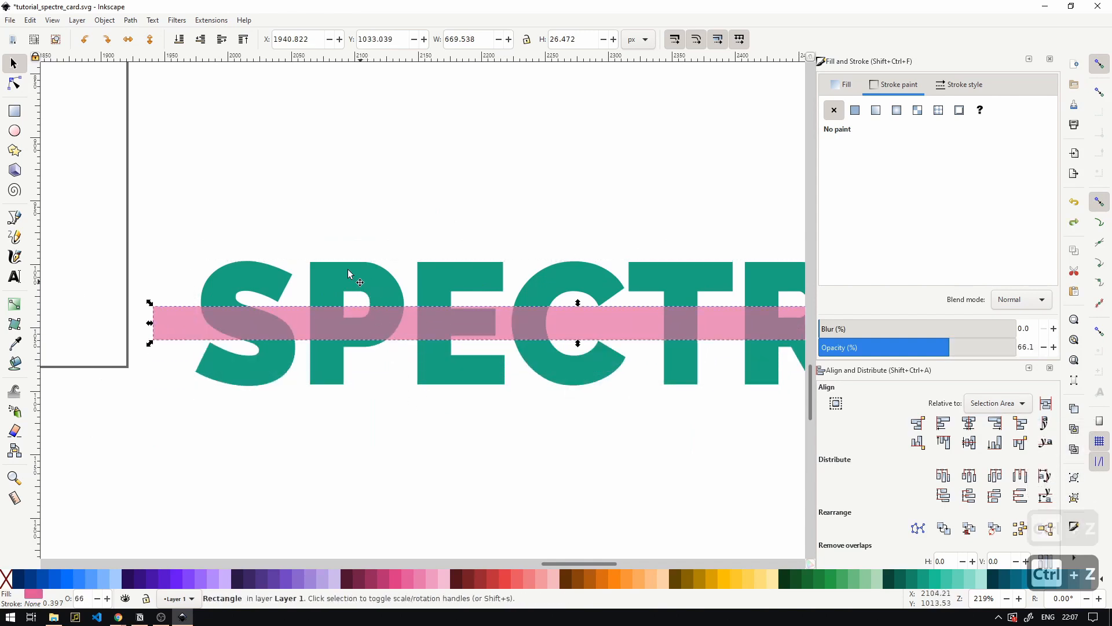
left_click(343, 294, "shift")
left_click(131, 22)
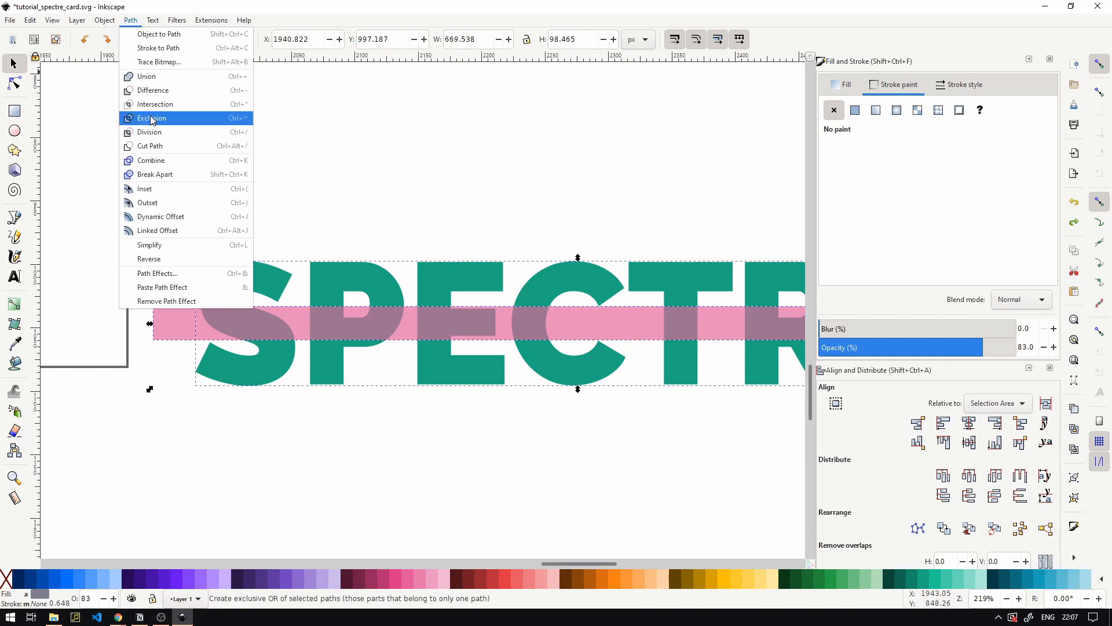
left_click(154, 93)
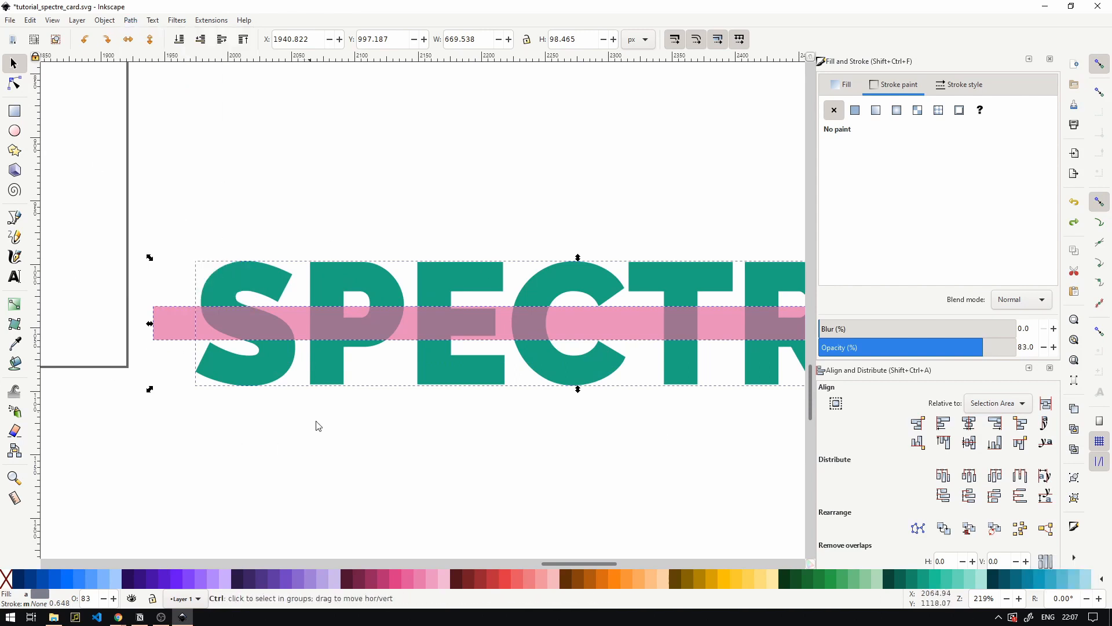
scroll(315, 425, "down", 2, "ctrl")
- Convert the SPECTRE title to paths and ungroup it into separate letters
left_click(131, 20)
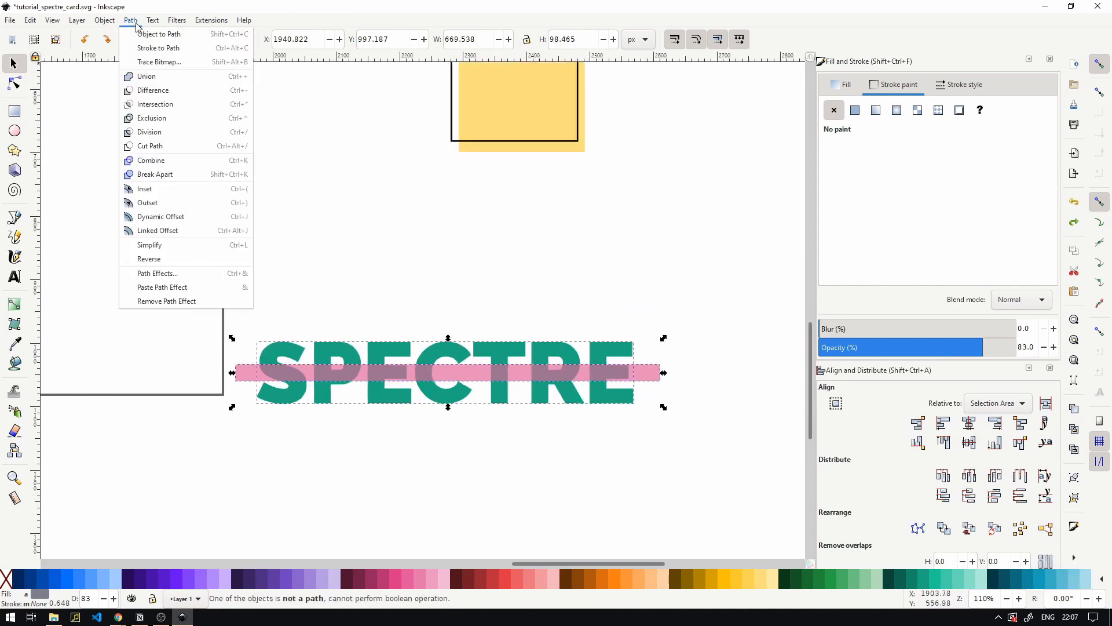
left_click(150, 36)
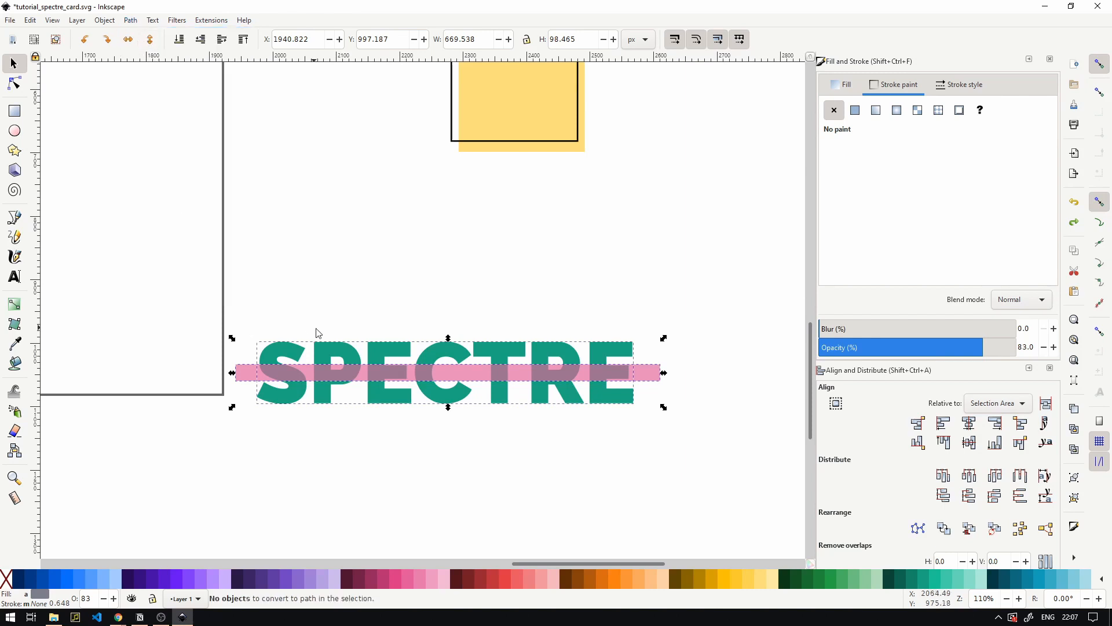
key("n")
left_click(329, 353)
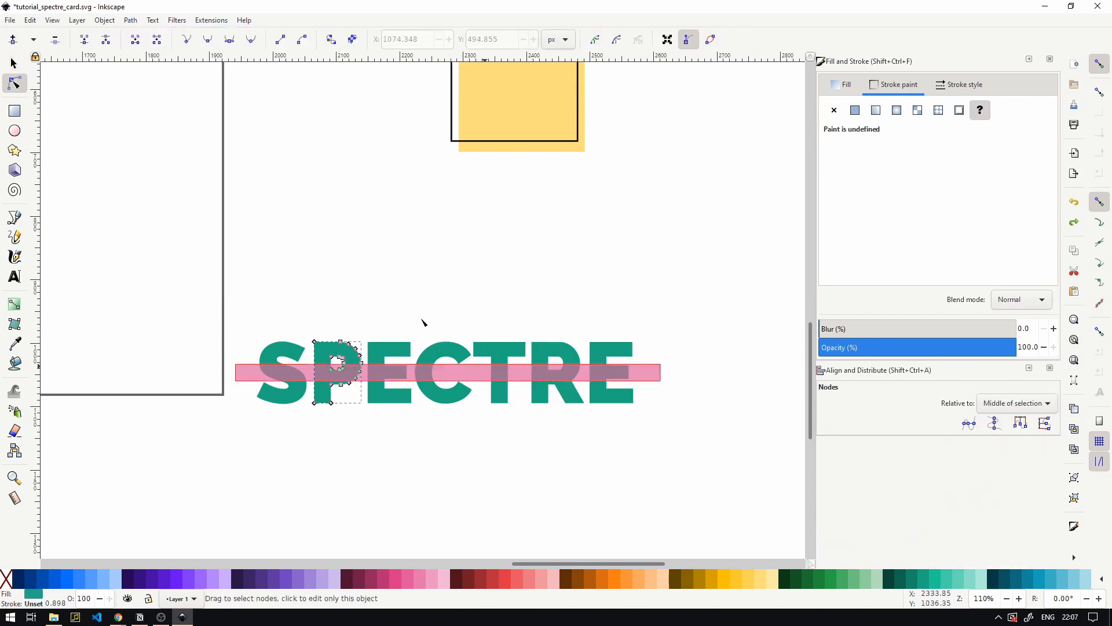
left_click(13, 65)
left_click_drag(383, 352, 397, 300)
right_click(396, 300)
left_click(461, 527)
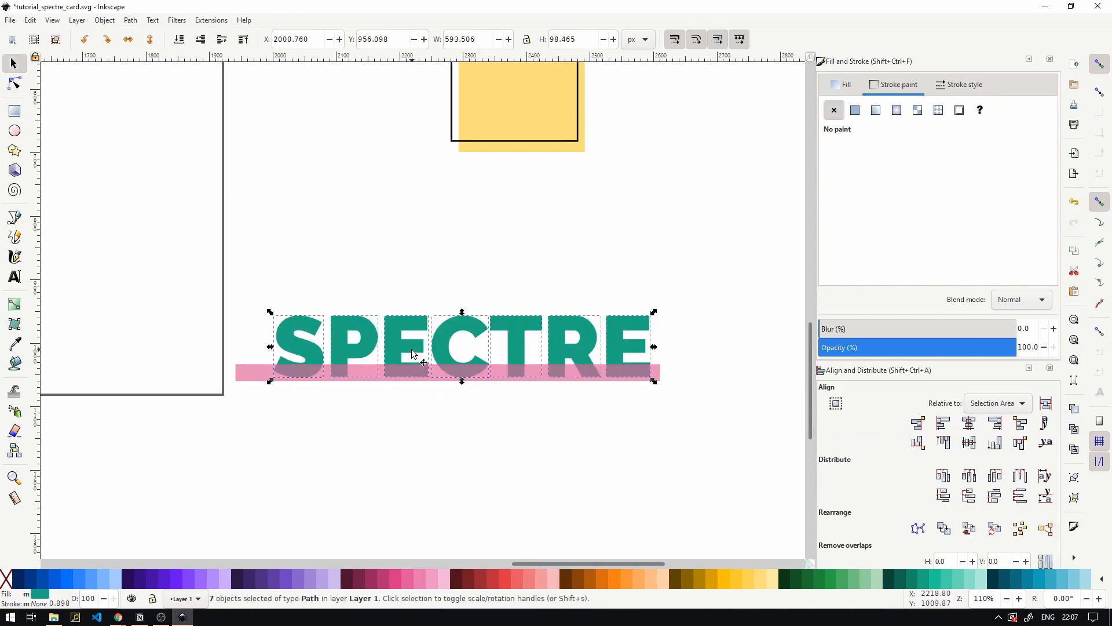
- Move the letters down over the pink band and union them into a single path
left_click_drag(413, 354, 413, 375)
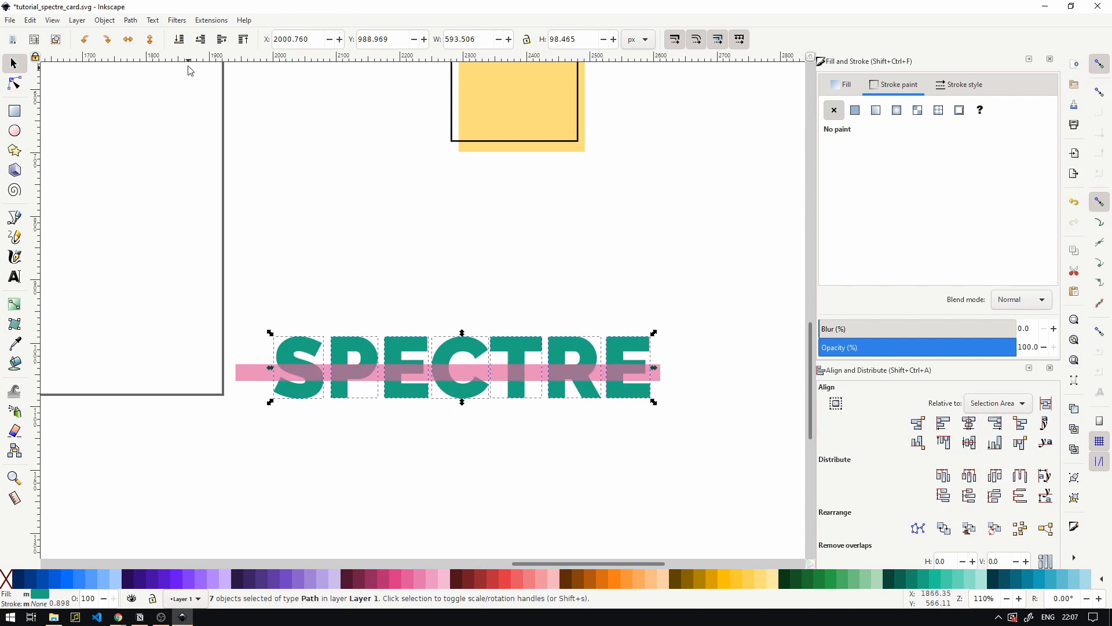
left_click(131, 21)
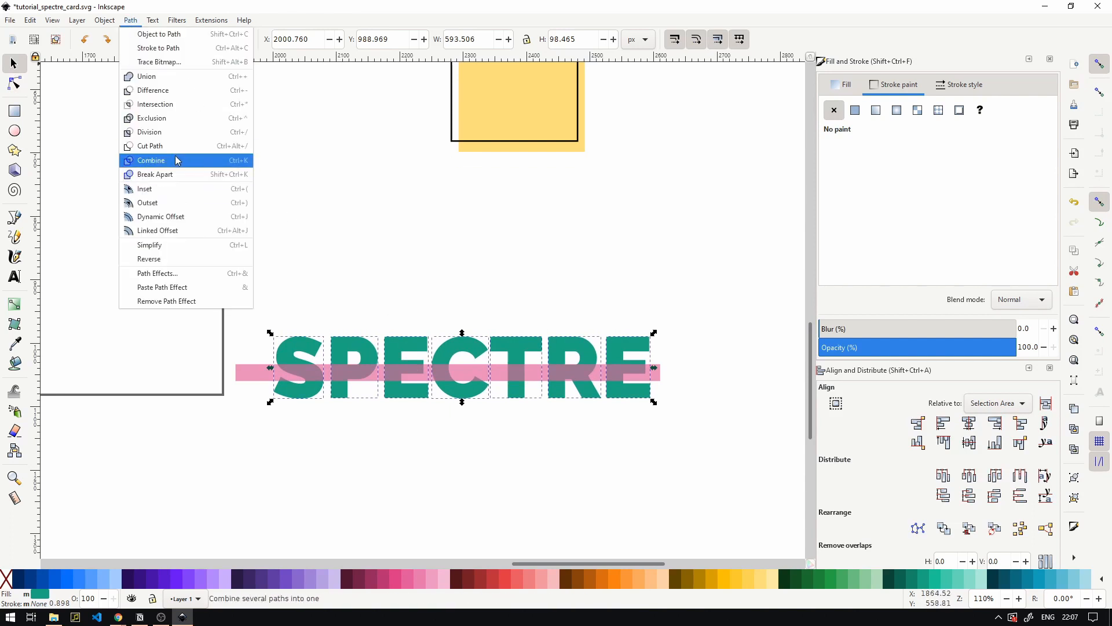
left_click(171, 83)
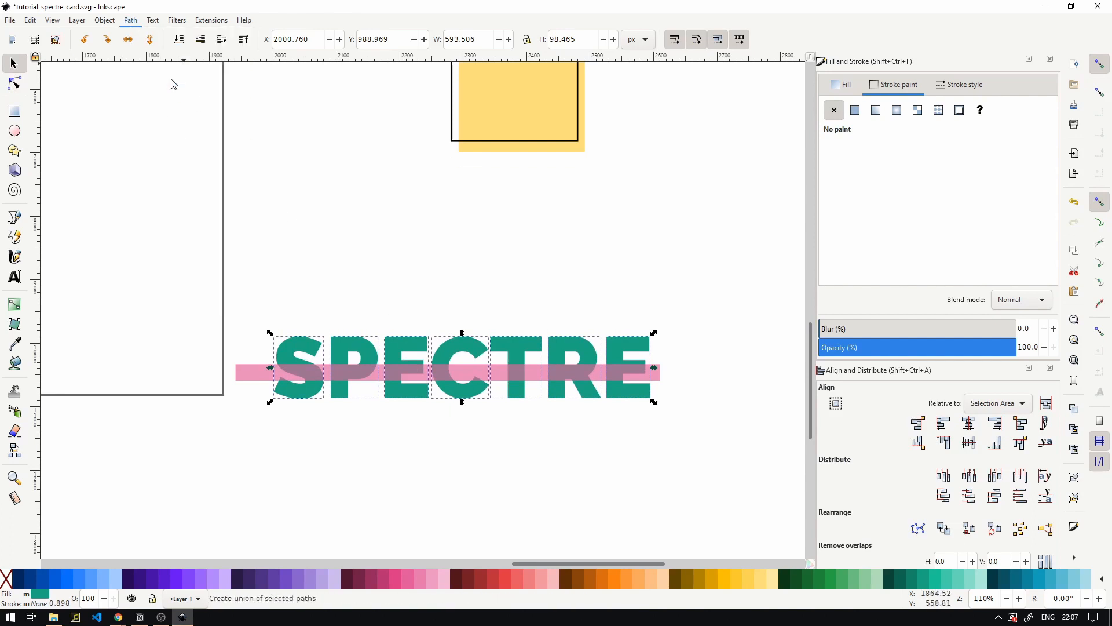
key("n")
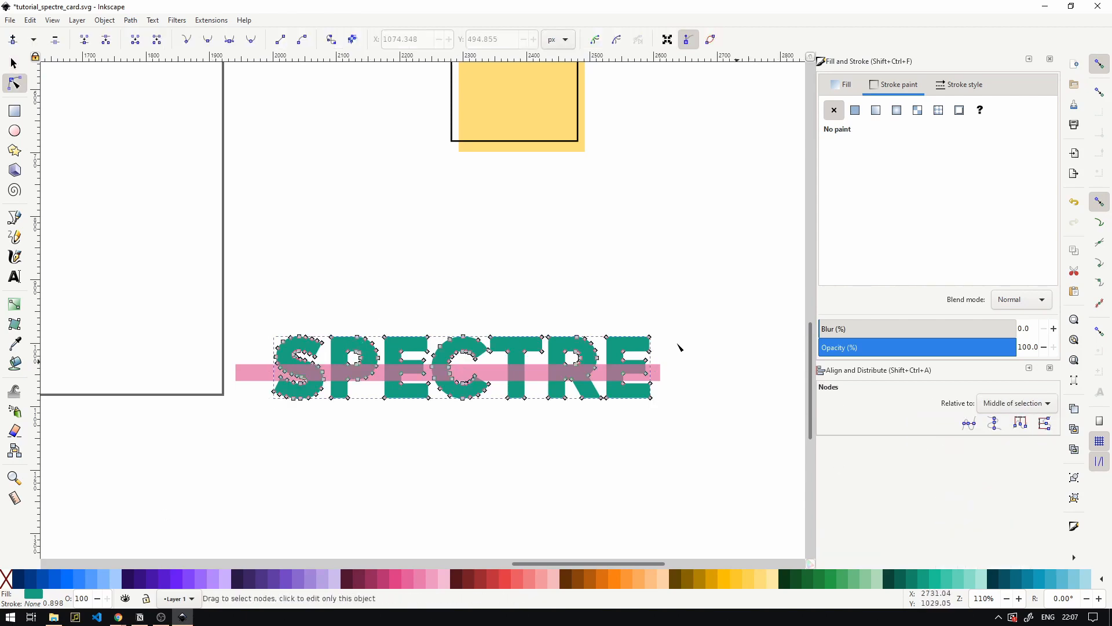
- Raise the pink band about 7 px to Y 1025.937 px across the middle of the title
scroll(650, 370, "up", 2, "ctrl")
scroll(377, 334, "down", 1, "ctrl")
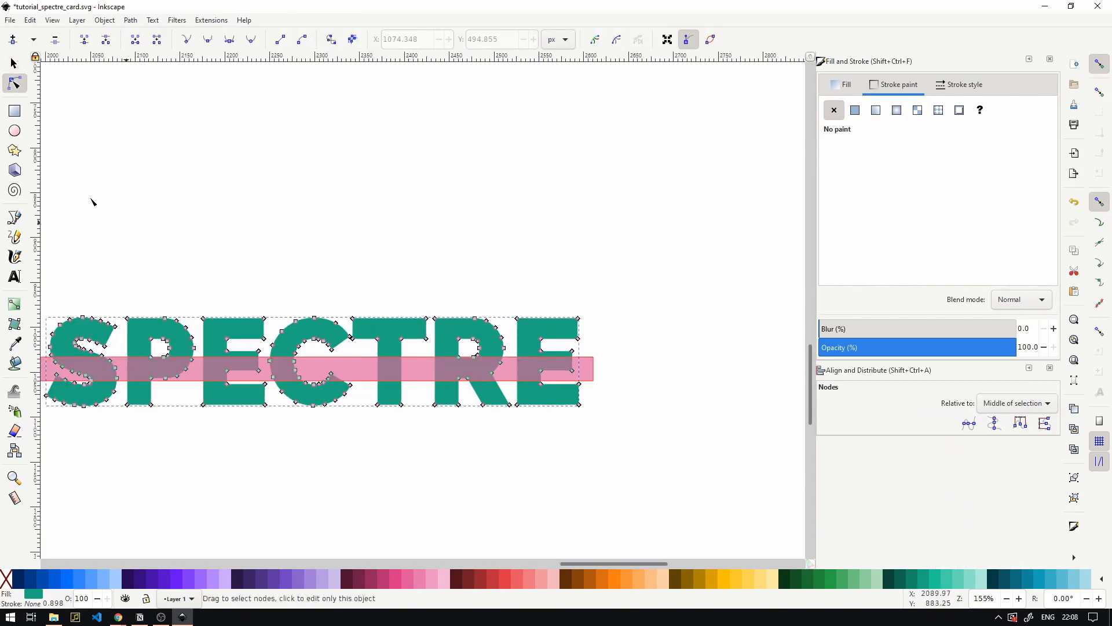
left_click(13, 63)
left_click_drag(591, 381, 595, 374)
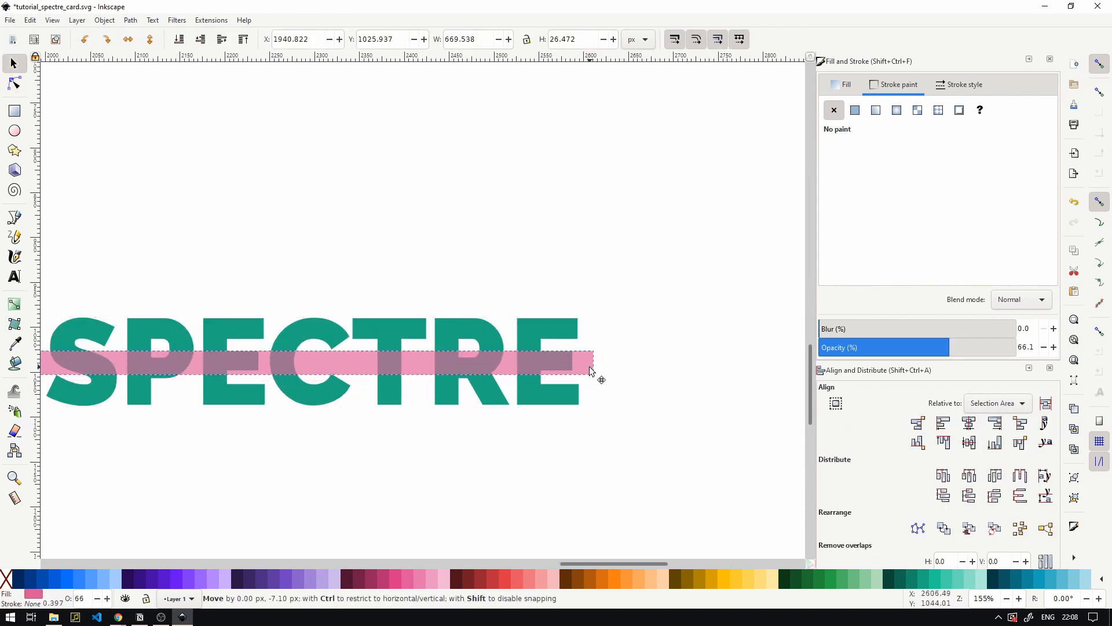
- Cut the pink band out of the teal SPECTRE path with the Difference operation
left_click(284, 336, "shift")
left_click(115, 21)
mouse_move(131, 20)
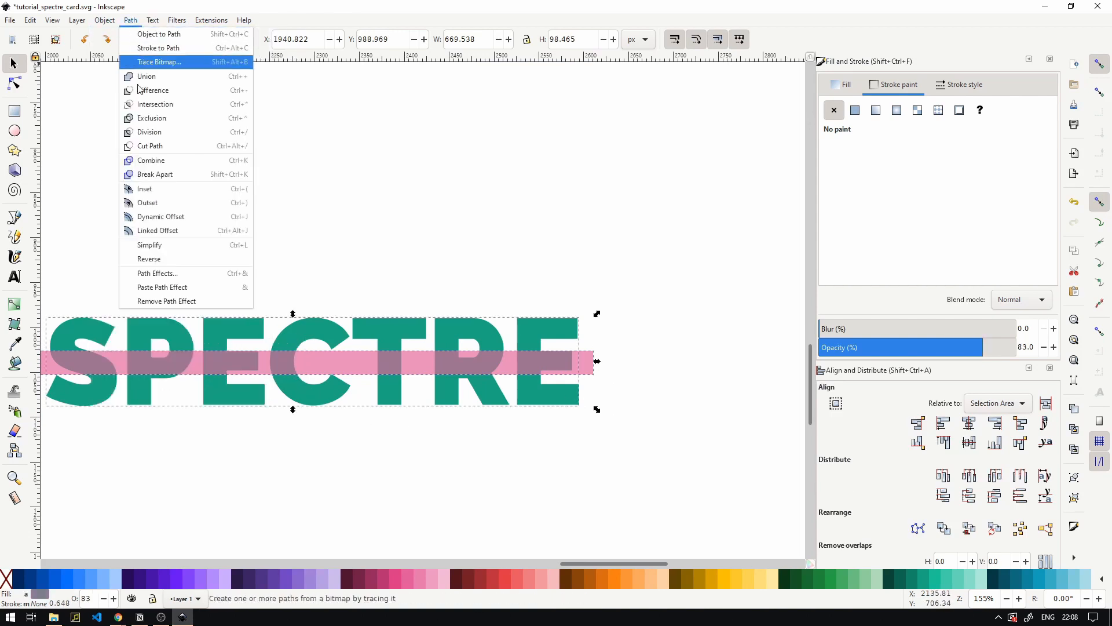
left_click(145, 91)
scroll(288, 219, "down", 1, "ctrl")
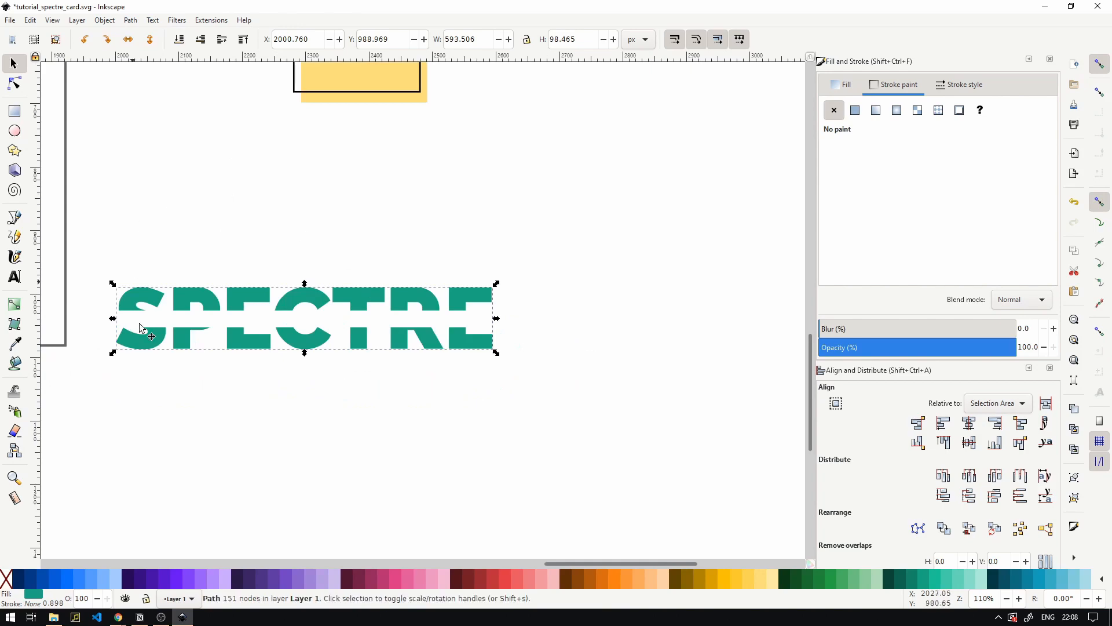
- Reset the canvas rotation to 0°
left_click_drag(247, 363, 342, 414, "ctrl")
left_click(1063, 598)
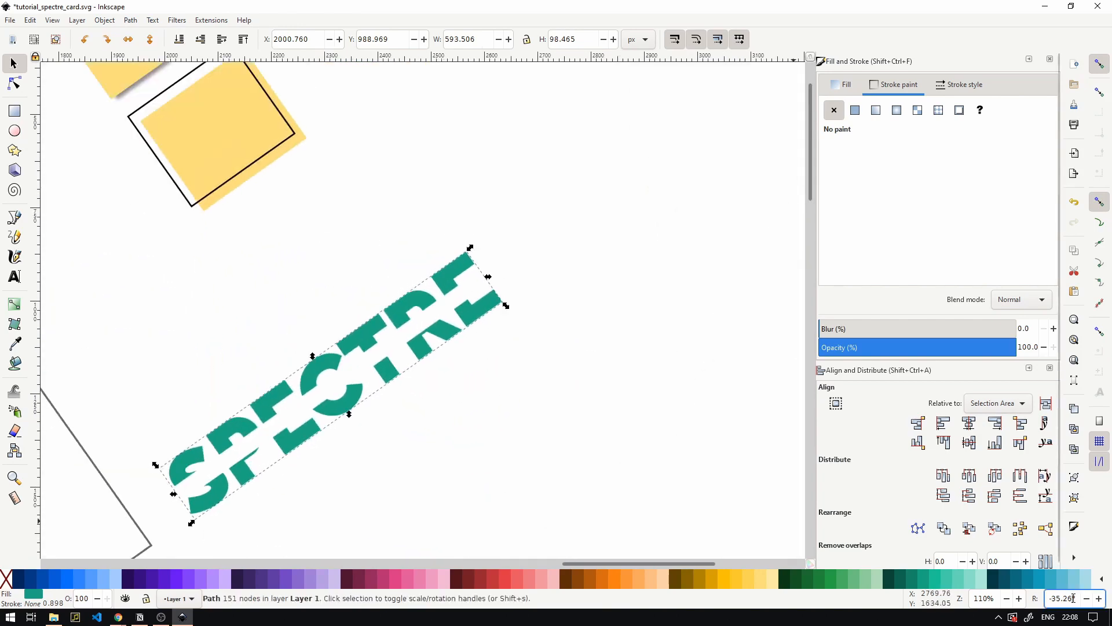
key("ctrl+a")
type("0")
key("Return")
scroll(682, 381, "down", 2, "ctrl")
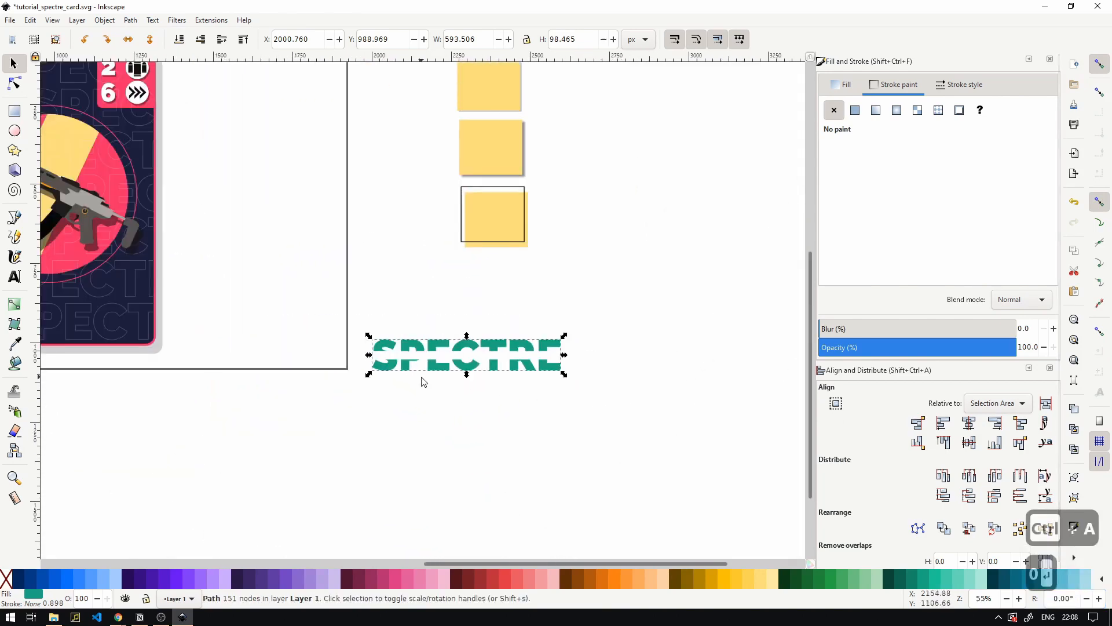
- Undo the Difference operation between the pink band and the SPECTRE title, then clear the selection
left_click_drag(422, 380, 286, 392)
key("ctrl+z")
left_click_drag(690, 458, 324, 401)
key("ctrl+z")
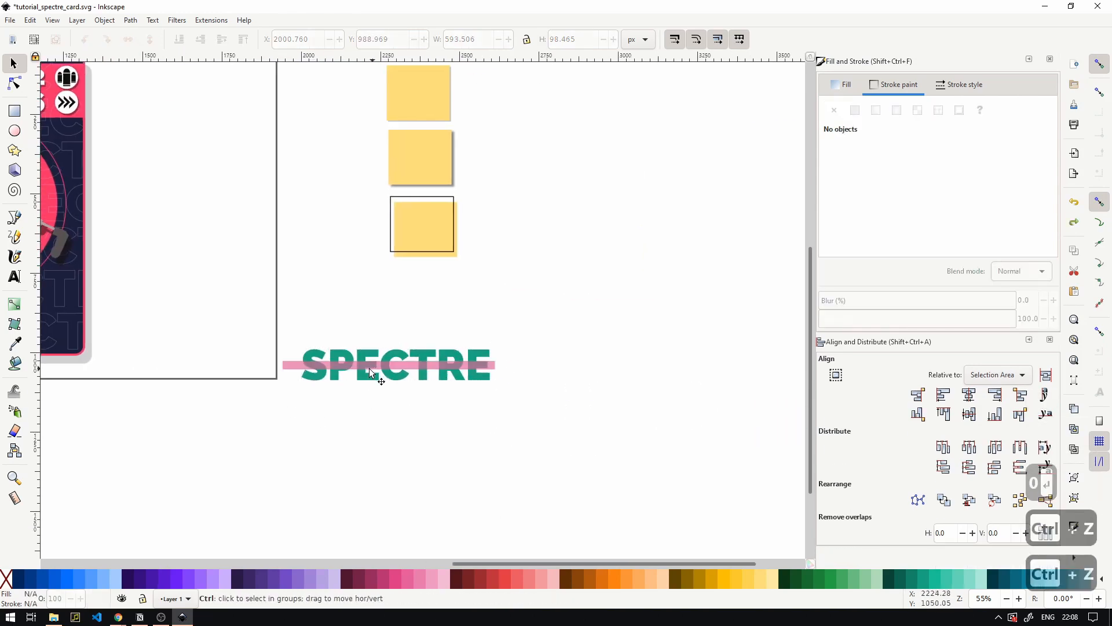
scroll(370, 367, "up", 3)
left_click_drag(394, 360, 402, 366)
key("ctrl+z")
left_click(445, 415)
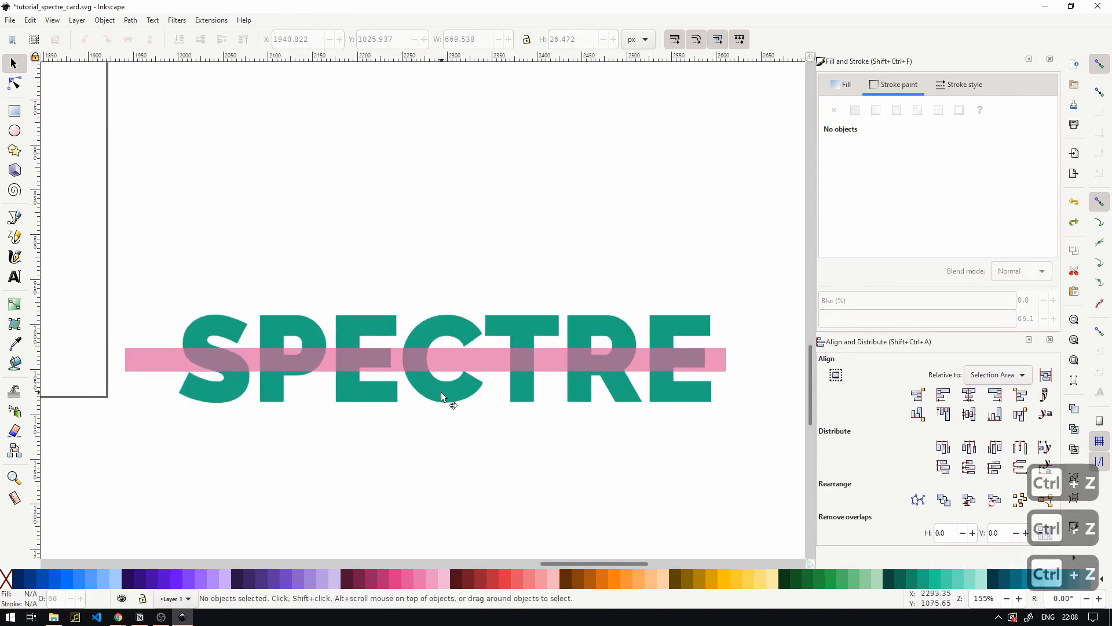
- Duplicate the teal SPECTRE title in place and fill the copy orange
left_click(447, 396)
key("ctrl+d")
left_click(613, 587)
left_click(471, 368)
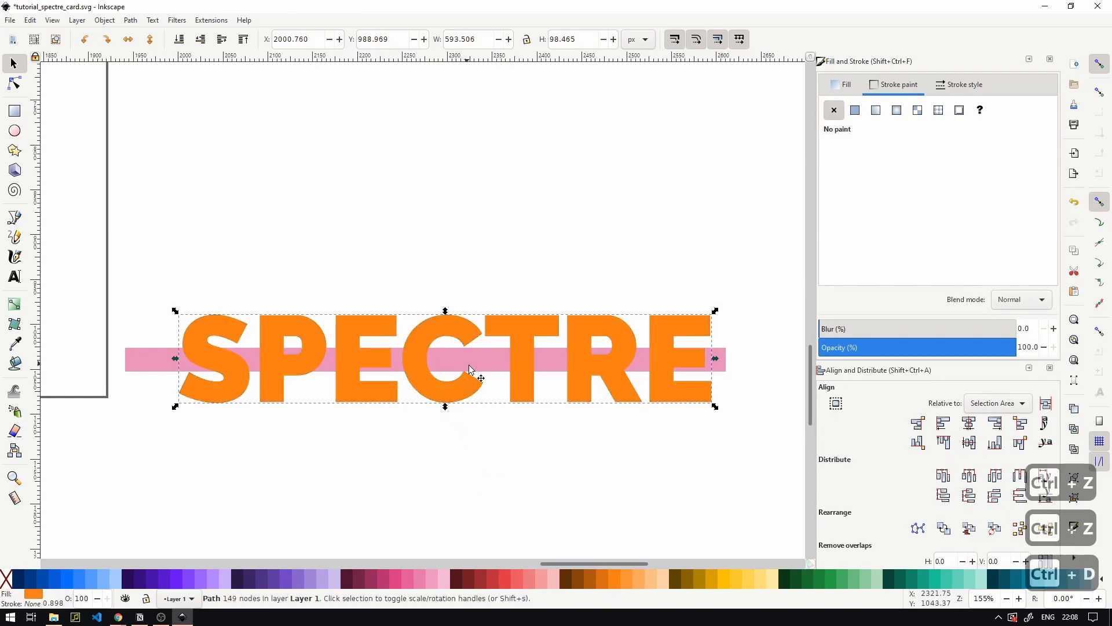
left_click_drag(445, 391, 442, 303)
key("ctrl+z")
- Duplicate the pink band in place and fill the copy teal
key("ctrl+d")
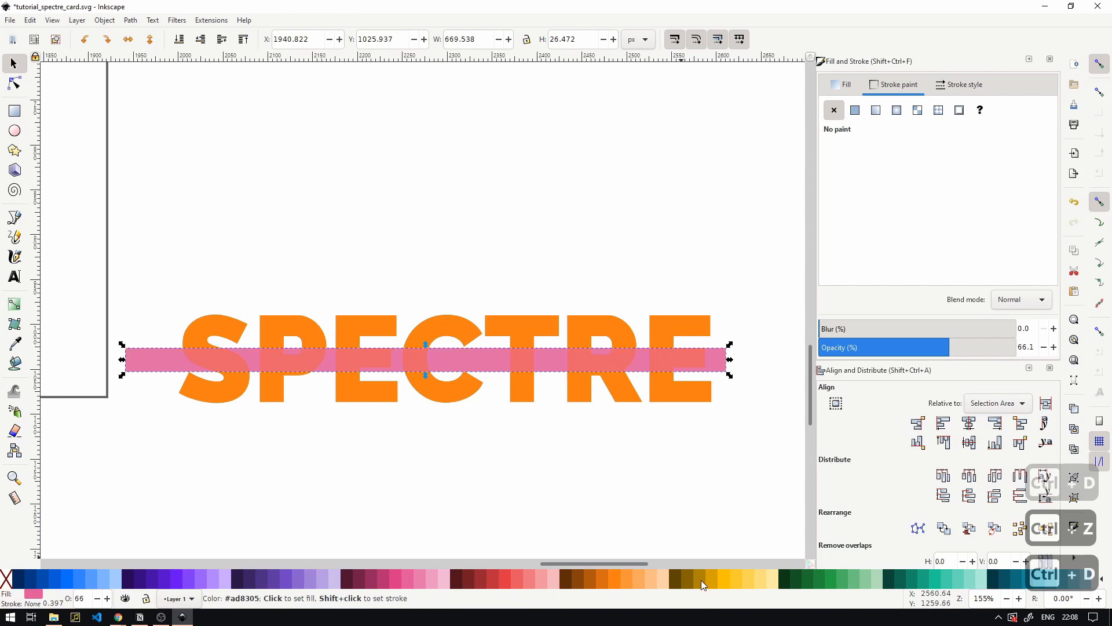
left_click(834, 588)
left_click(941, 580)
left_click(606, 456)
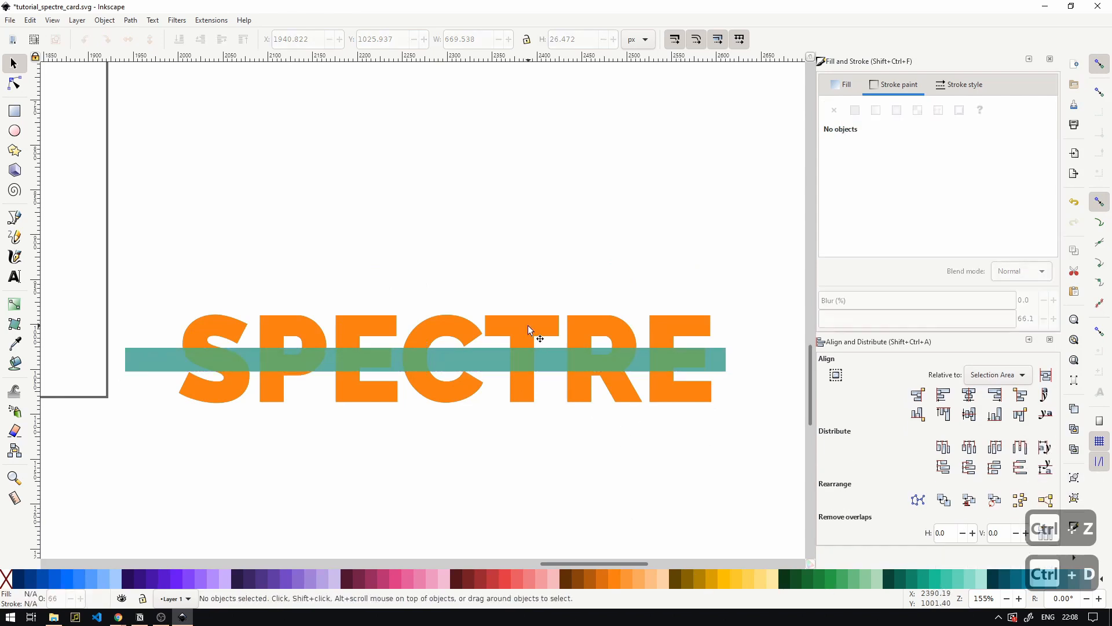
- Clip the orange SPECTRE copy with the teal band and move the clipped strip about 161 px above the title
left_click(527, 326)
left_click(518, 359, "shift")
left_click(104, 21)
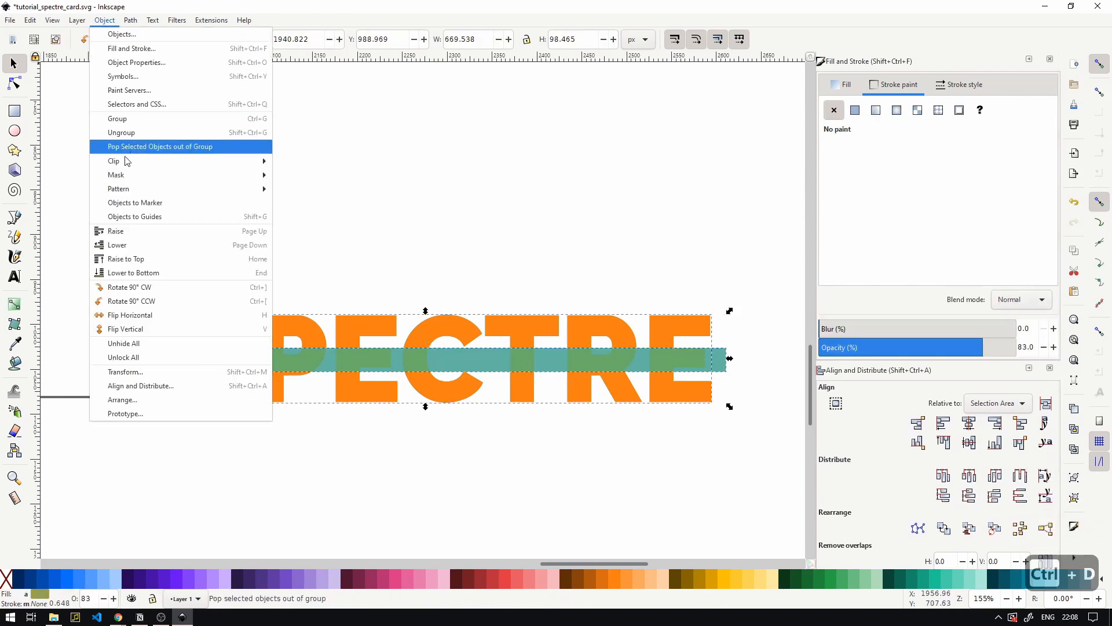
mouse_move(124, 159)
left_click(307, 172)
left_click_drag(347, 361, 338, 214)
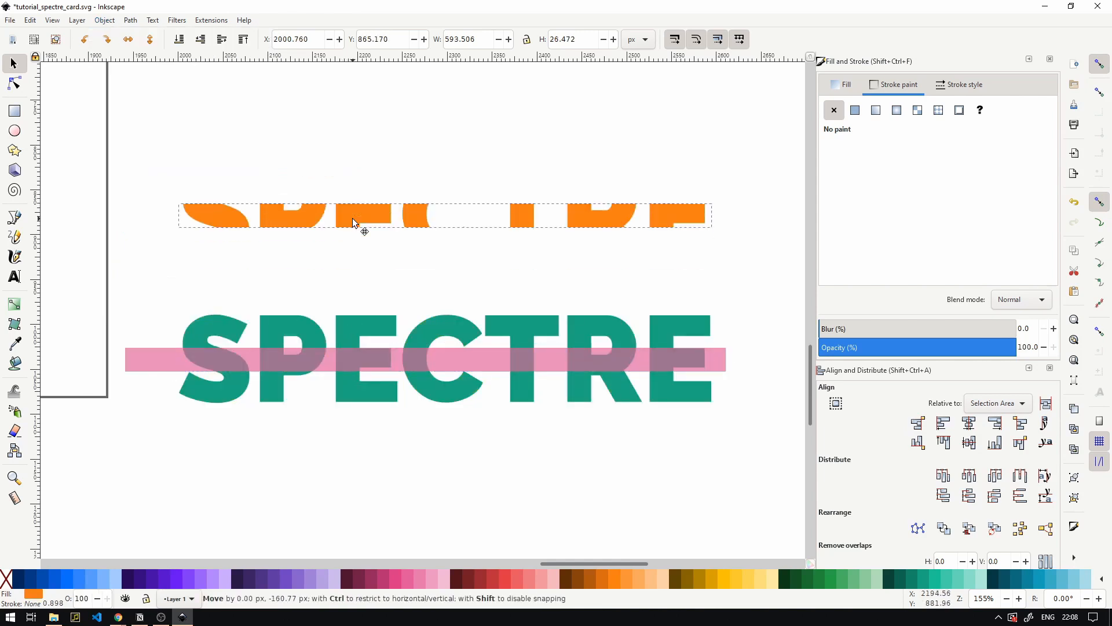
- Subtract the pink band from the teal SPECTRE title with Difference, leaving a horizontal gap through the letters
left_click(368, 355)
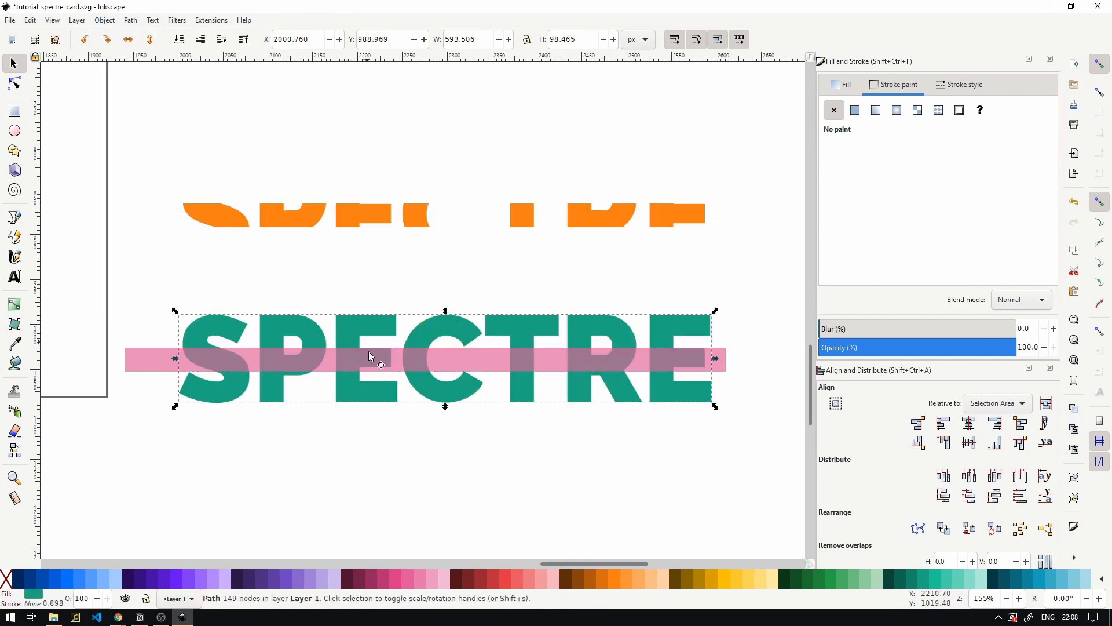
left_click(399, 368, "shift")
left_click(131, 20)
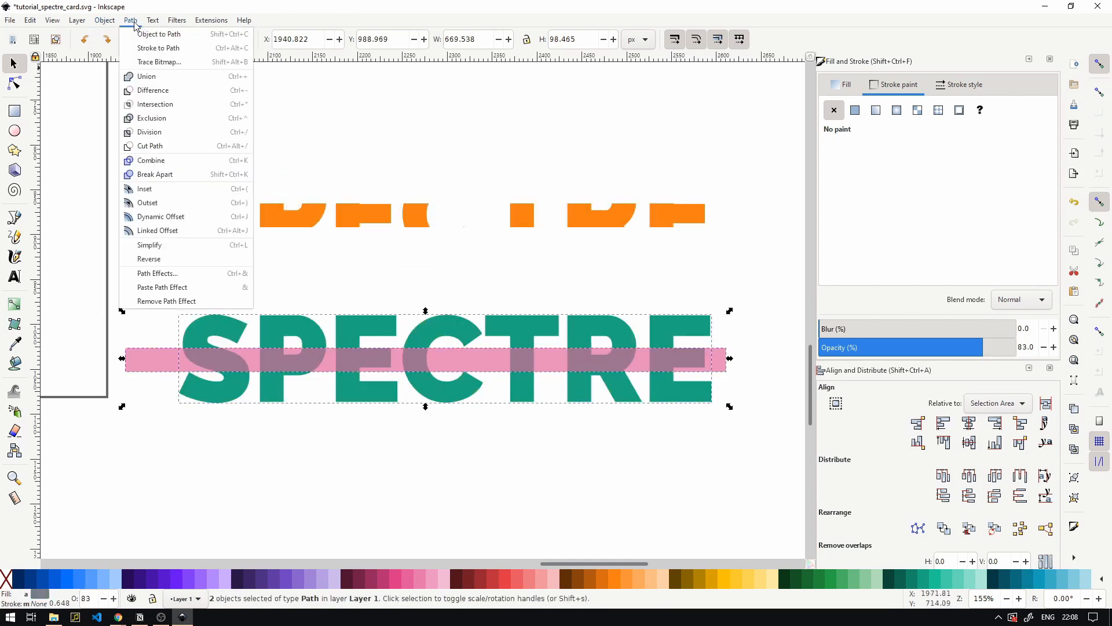
left_click(152, 92)
left_click(194, 306)
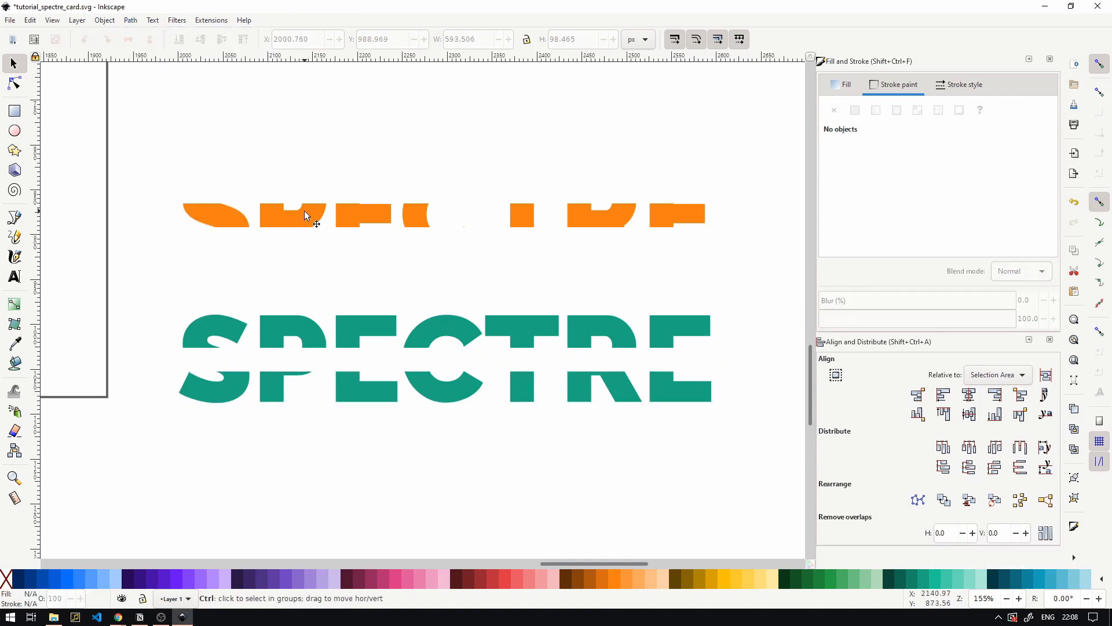
- Move the orange strip into the gap at Y 1025.937 px and offset it sideways to X 1989.574 px
left_click_drag(307, 213, 309, 363)
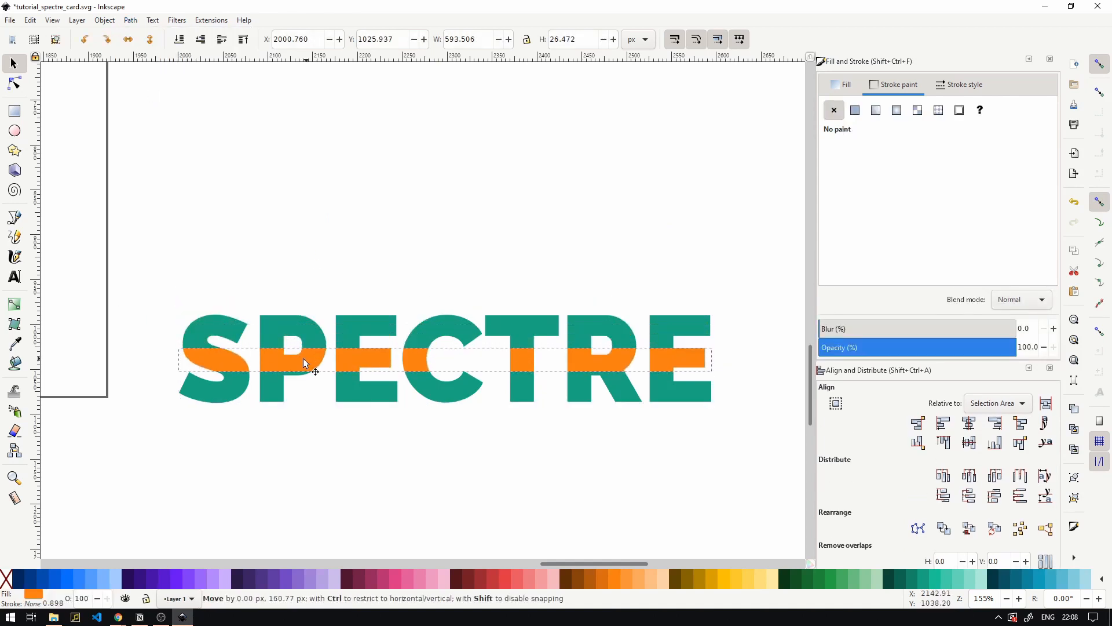
scroll(545, 373, "up", 3)
left_click_drag(496, 346, 465, 342)
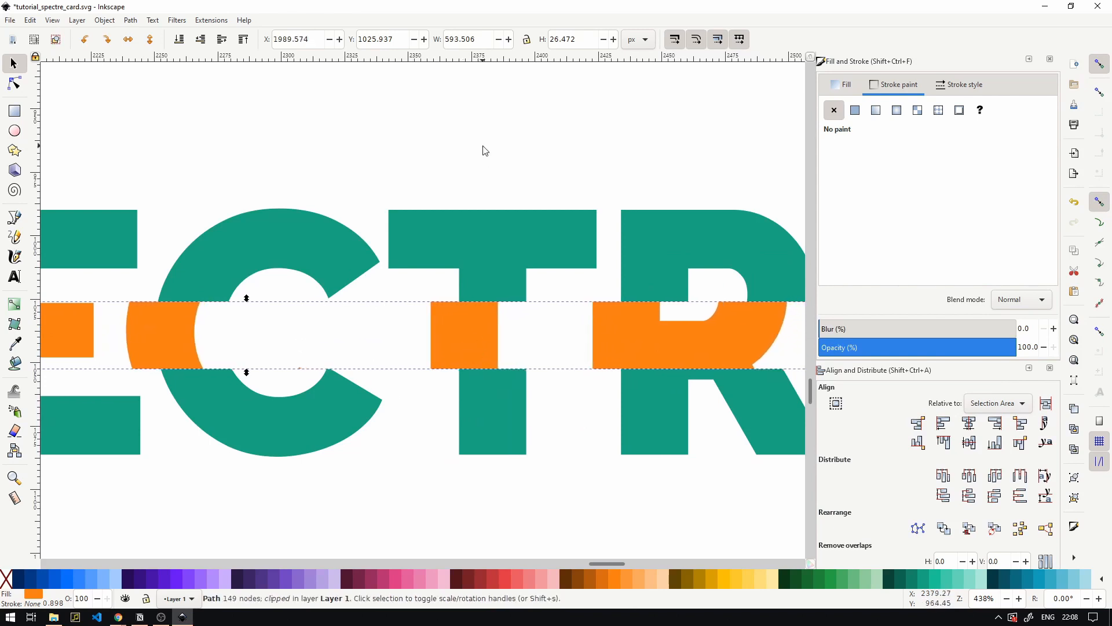
left_click(482, 146)
- Group the teal letters with the orange strip and place the group on the card's lower part at about X 675, Y 863 px
scroll(469, 235, "down", 3)
left_click(471, 274)
left_click(472, 257, "shift")
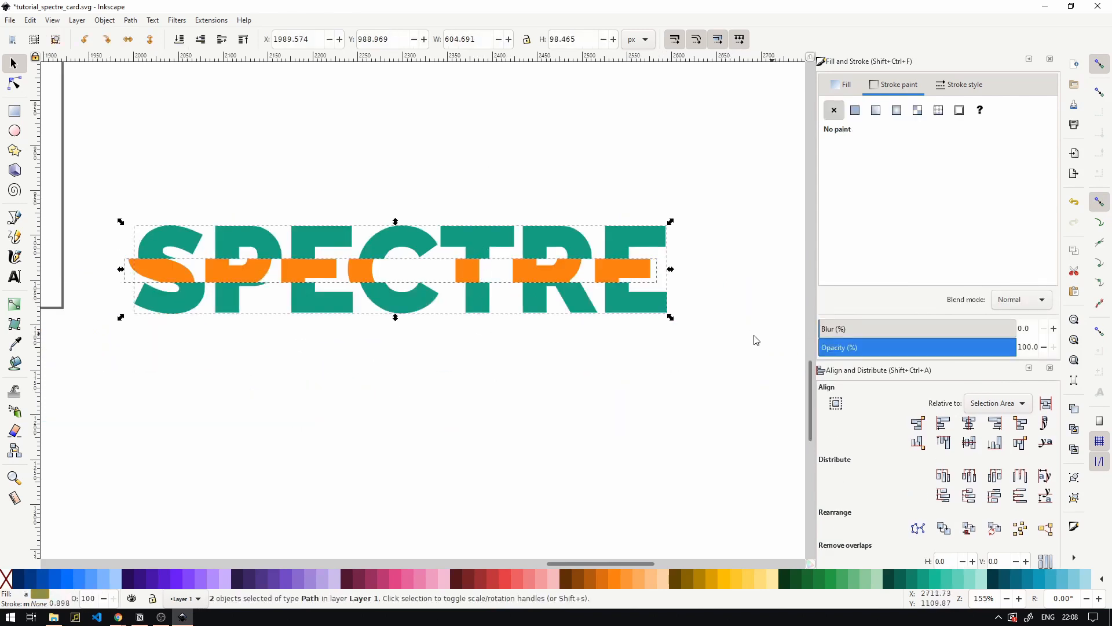
scroll(479, 331, "down", 3)
key("ctrl")
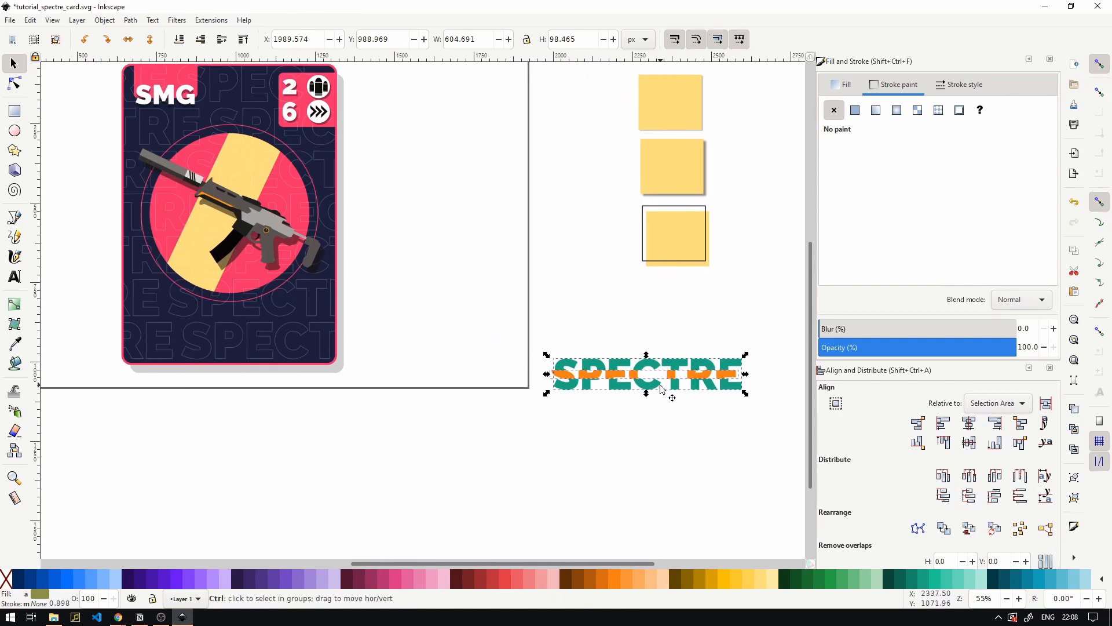
key("ctrl+g")
mouse_move(659, 387)
left_mouse_down()
mouse_move(192, 350)
mouse_move(255, 344)
mouse_move(231, 342)
left_mouse_up()
scroll(231, 342, "up", 4)
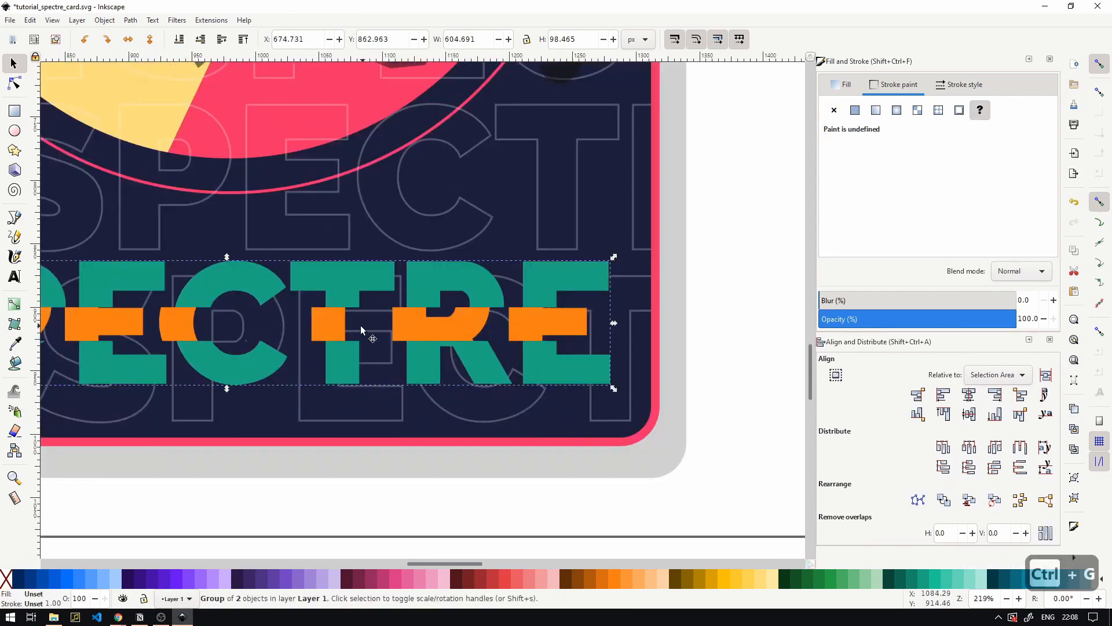
scroll(554, 342, "up", 3)
double_click(501, 319)
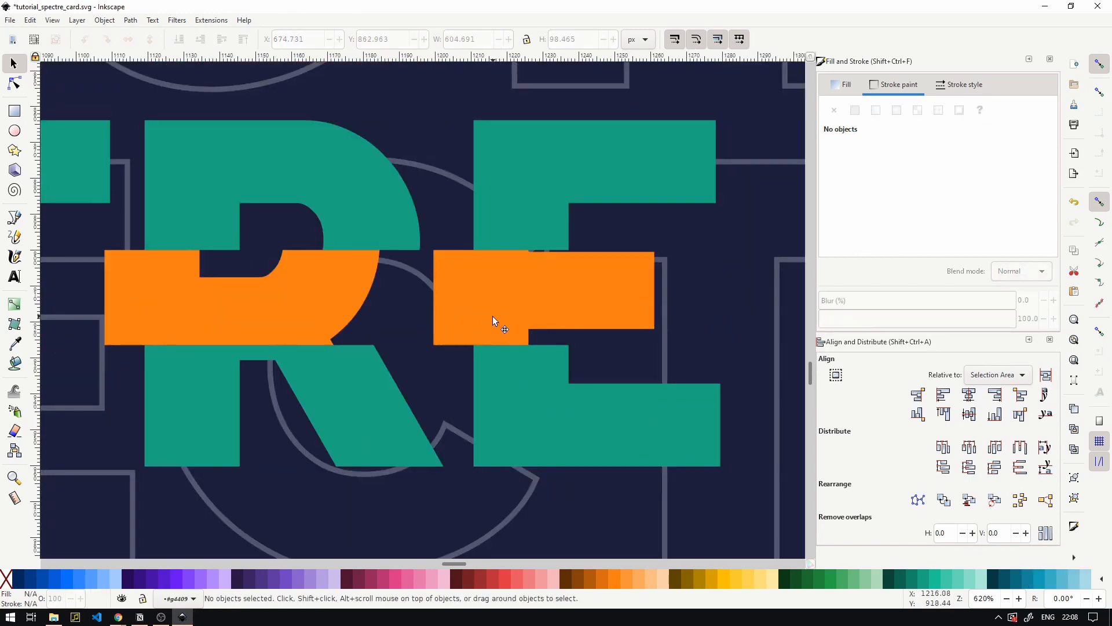
left_click(493, 318)
left_click_drag(492, 315, 562, 318)
key("ctrl+z")
- Fill both pieces of the SPECTRE title with flat off-white F7F7F7FF
scroll(507, 328, "down", 3)
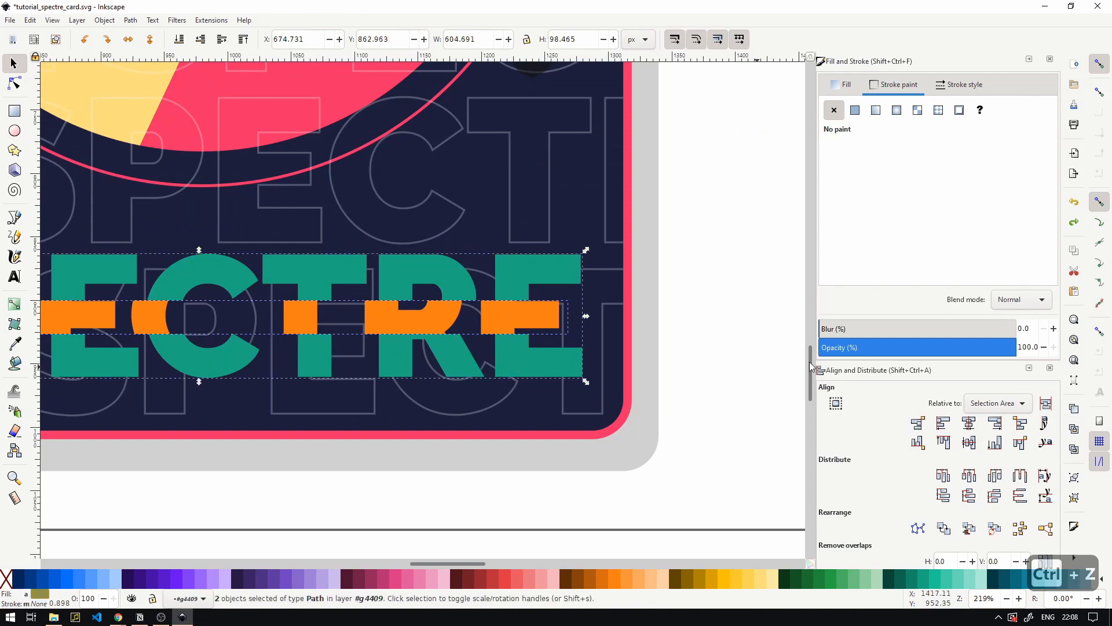
left_click(843, 84)
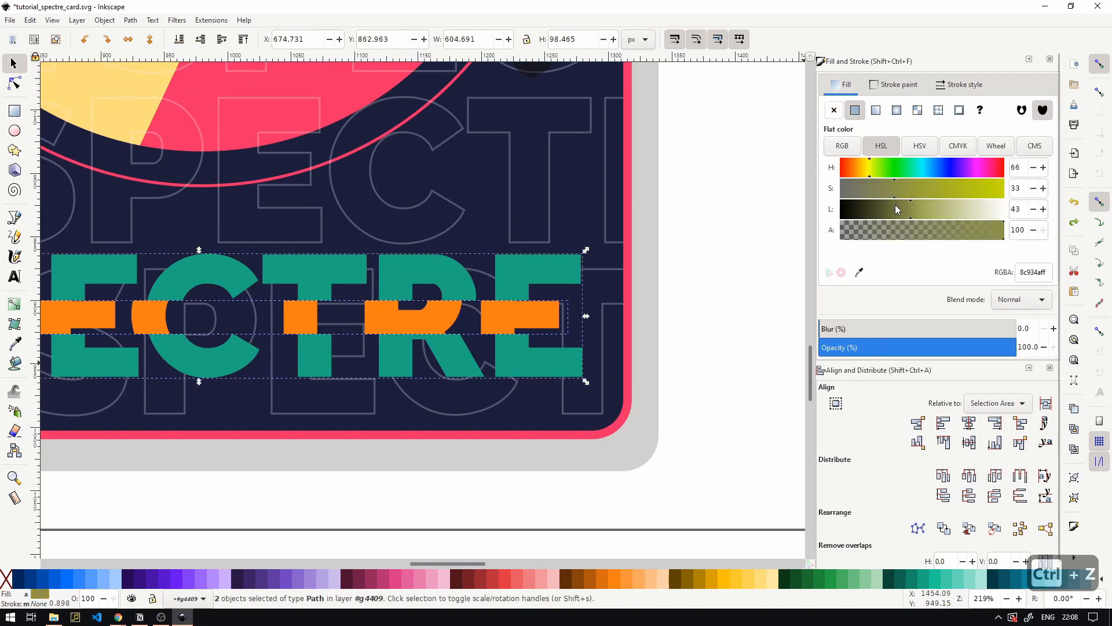
left_click(896, 209)
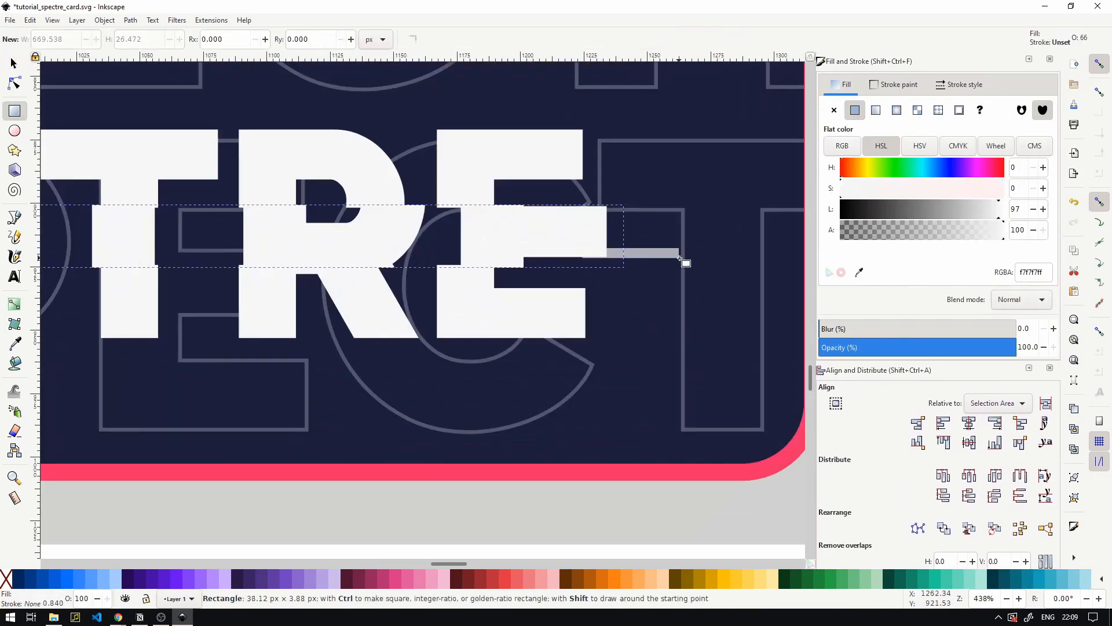
- Draw a thin off-white bar about 38 × 4 px extending from the title's final E and a square about 19 × 20 px beyond it
left_click_drag(682, 255, 654, 210)
key("s")
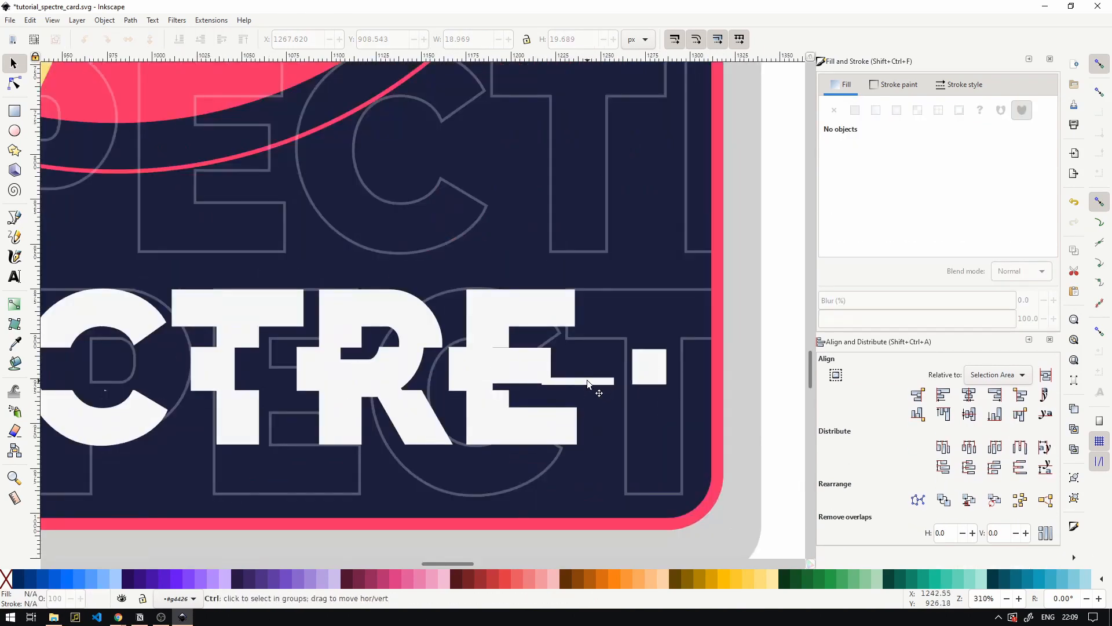
left_click_drag(588, 383, 586, 383)
left_click(589, 338)
- Deselect everything and save the card document
scroll(663, 353, "down", 6)
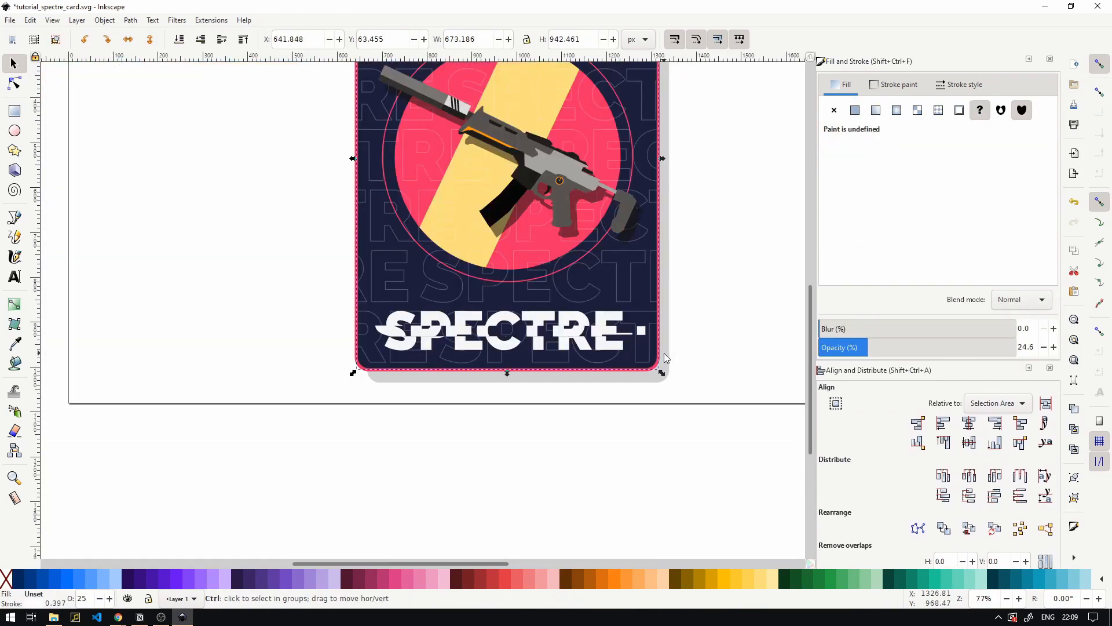
left_click(691, 342)
scroll(667, 325, "down", 1)
scroll(596, 367, "up", 2)
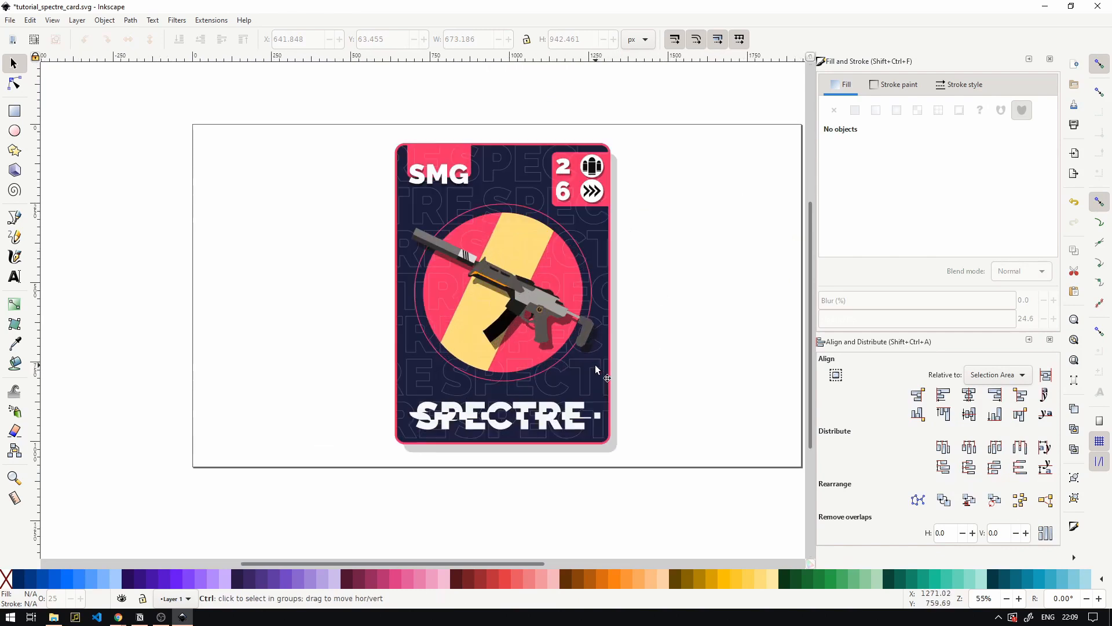
key("ctrl+s")
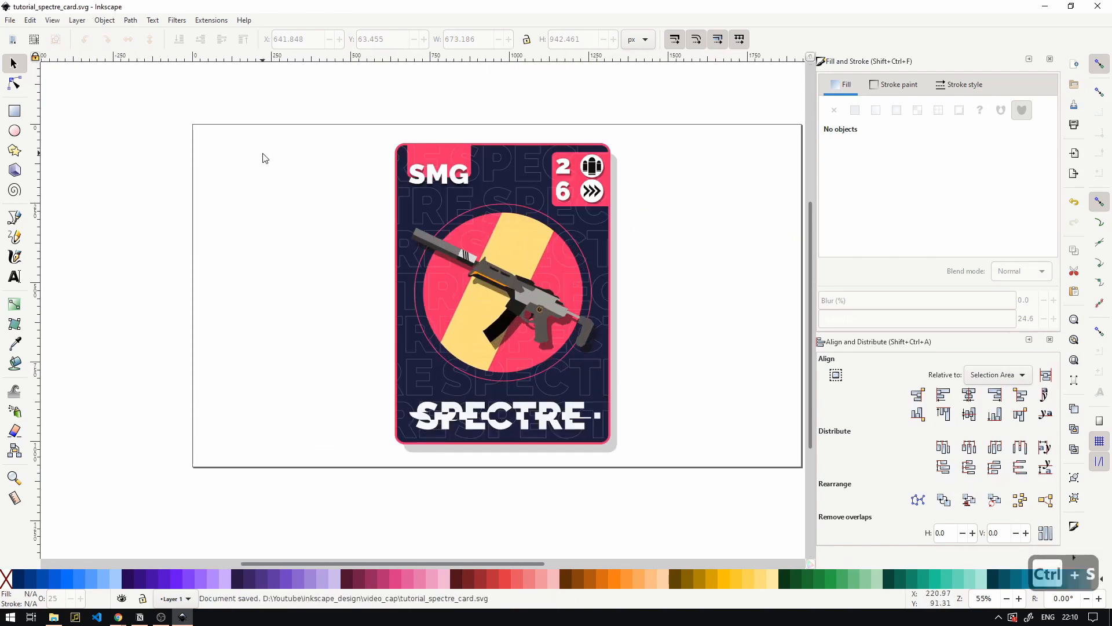
- Select all of the card's objects and open the PNG export settings for the selection
left_click_drag(265, 172, 212, 167)
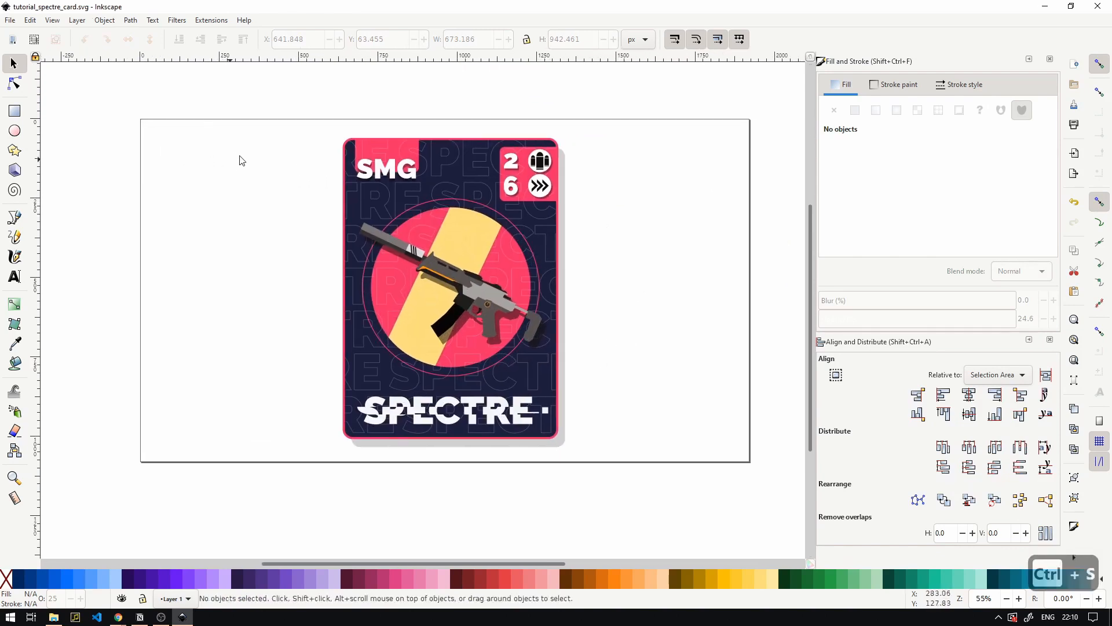
left_click_drag(242, 92, 647, 469)
left_click(10, 21)
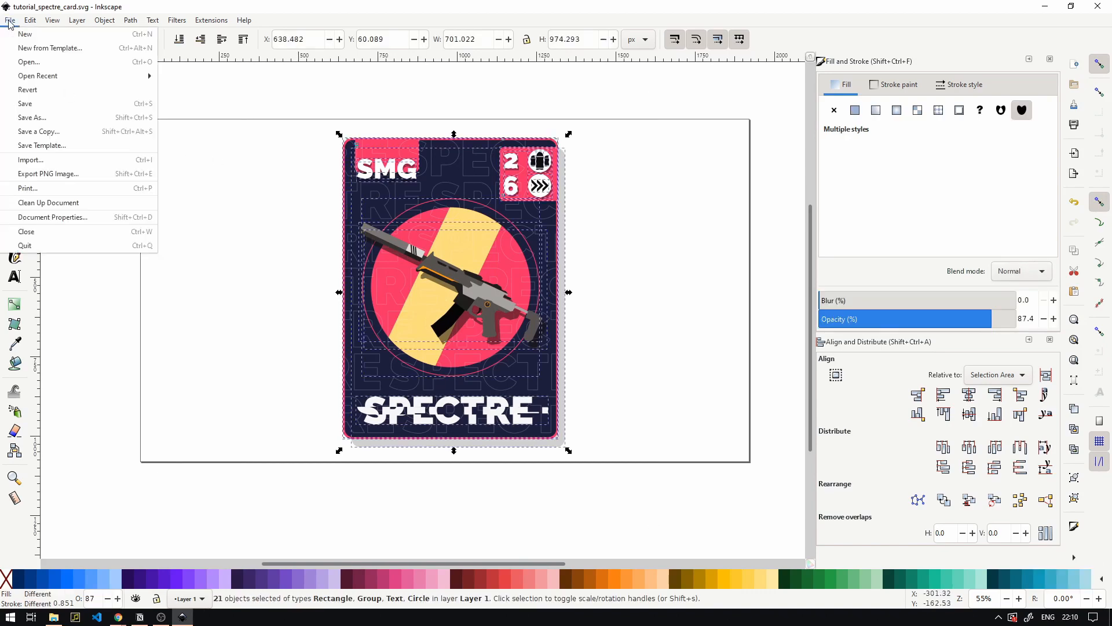
left_click(69, 176)
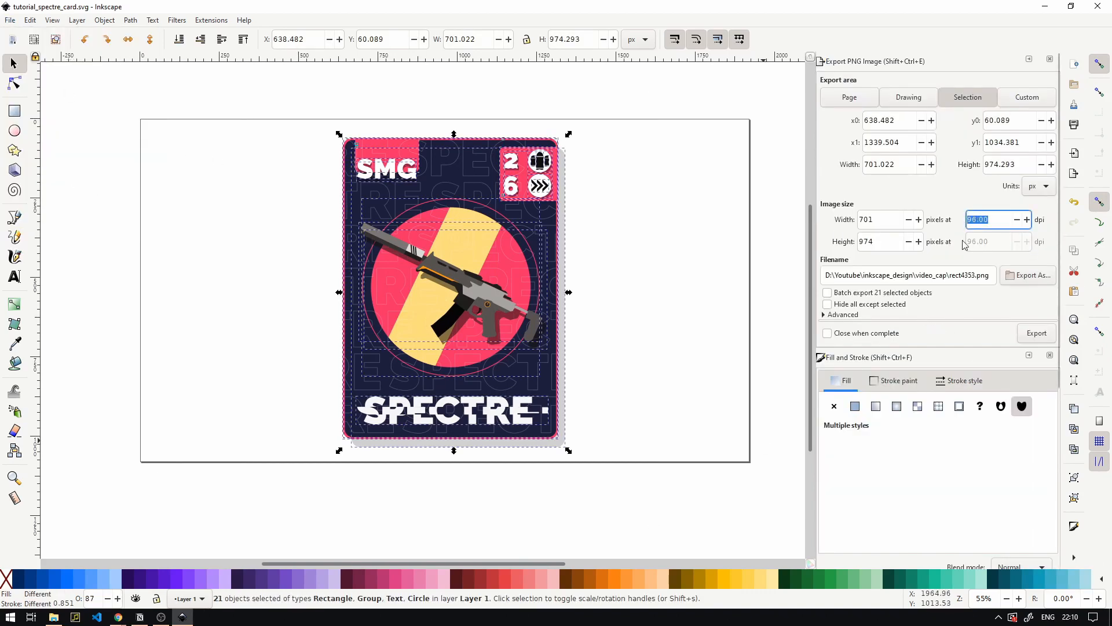
- Export the selected card at 100 dpi as final_img.png in the video_cap folder
type("100")
key("Return")
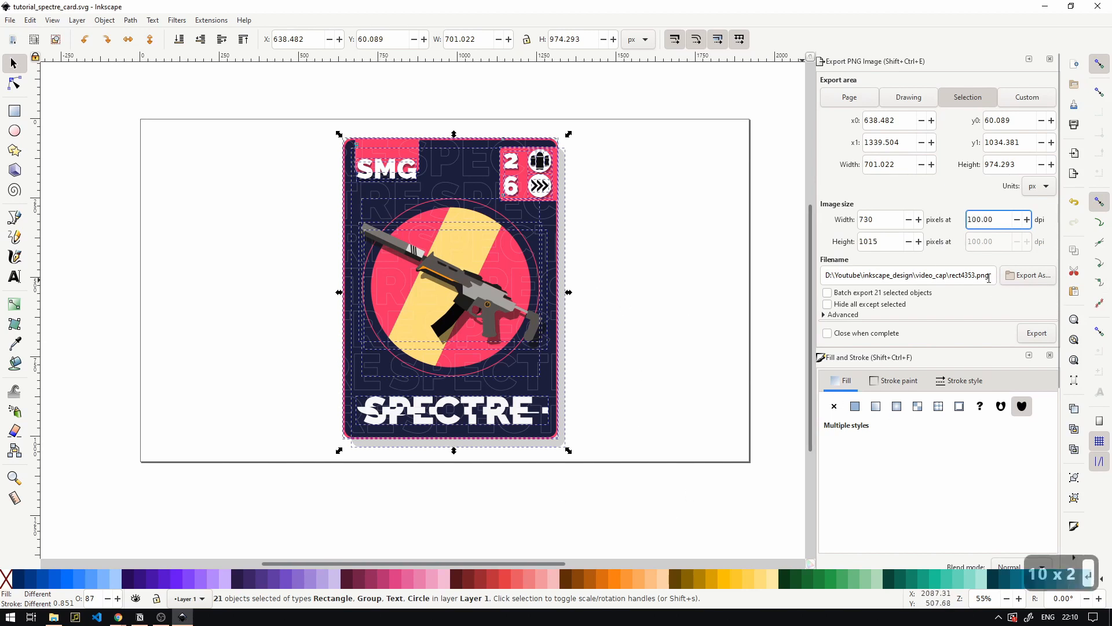
left_click_drag(989, 278, 950, 274)
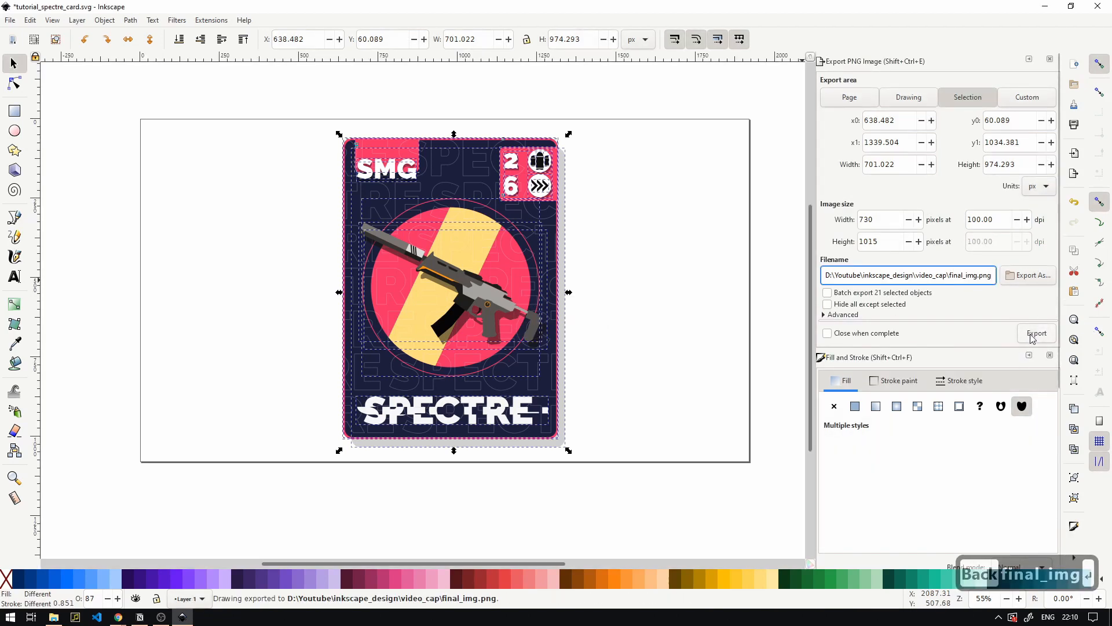
key("Escape")
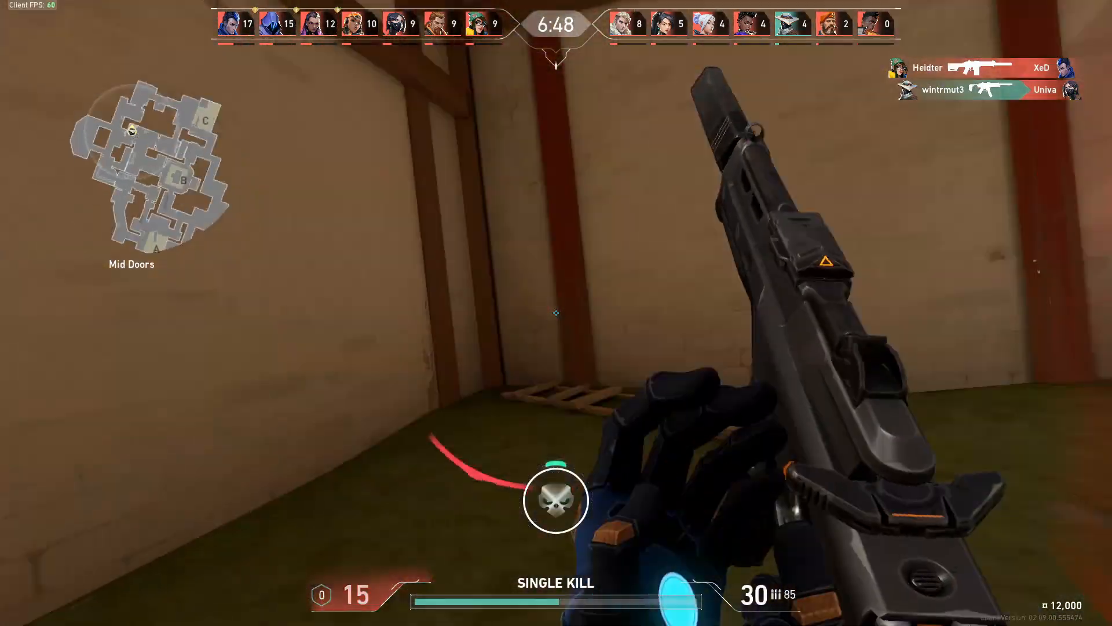
left_click(556, 313)
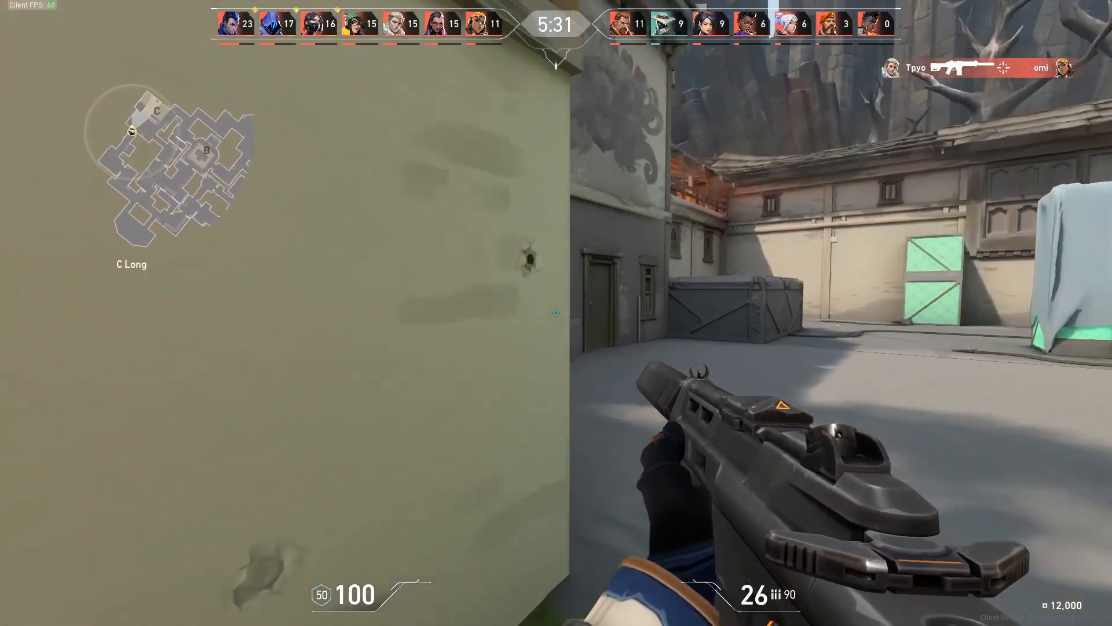
left_click(556, 313)
left_click(556, 313)
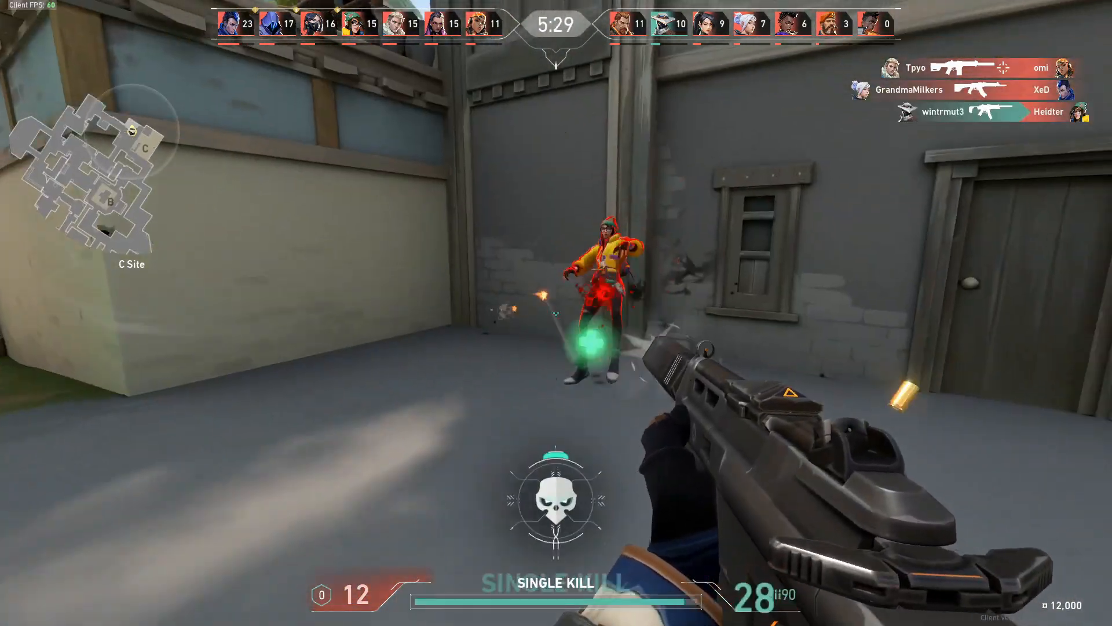
key("Tab")
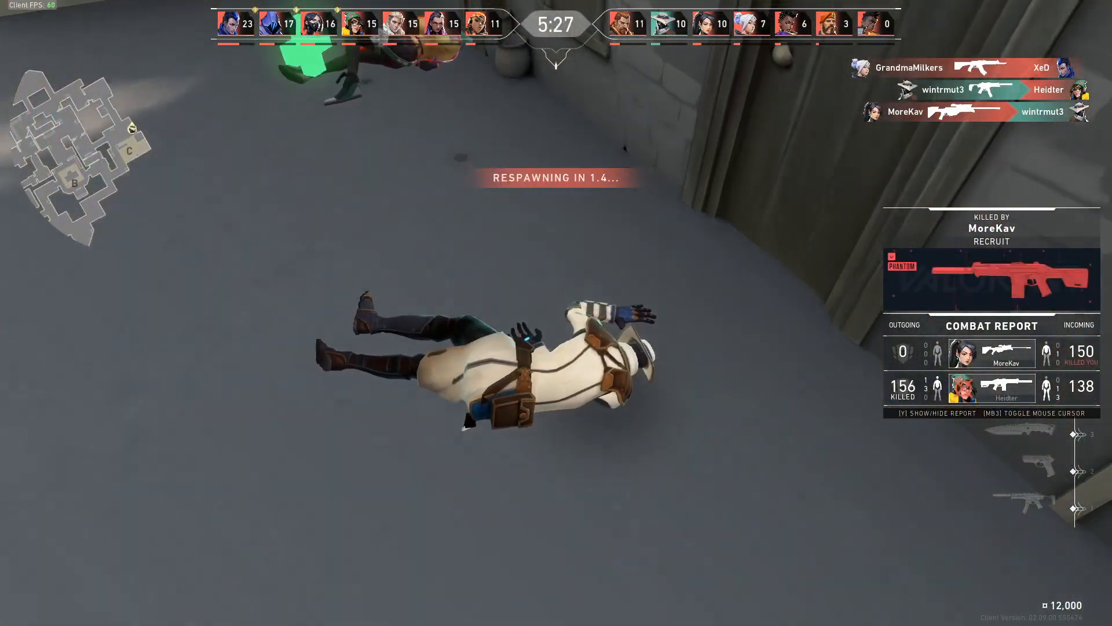
key("w")
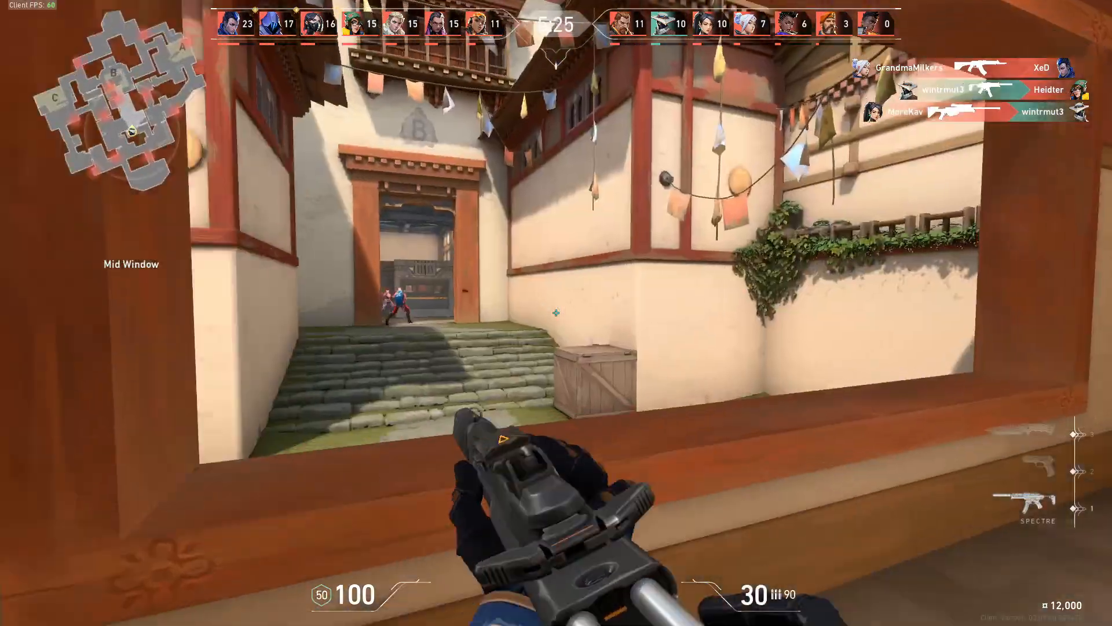
key("space")
left_click(556, 313)
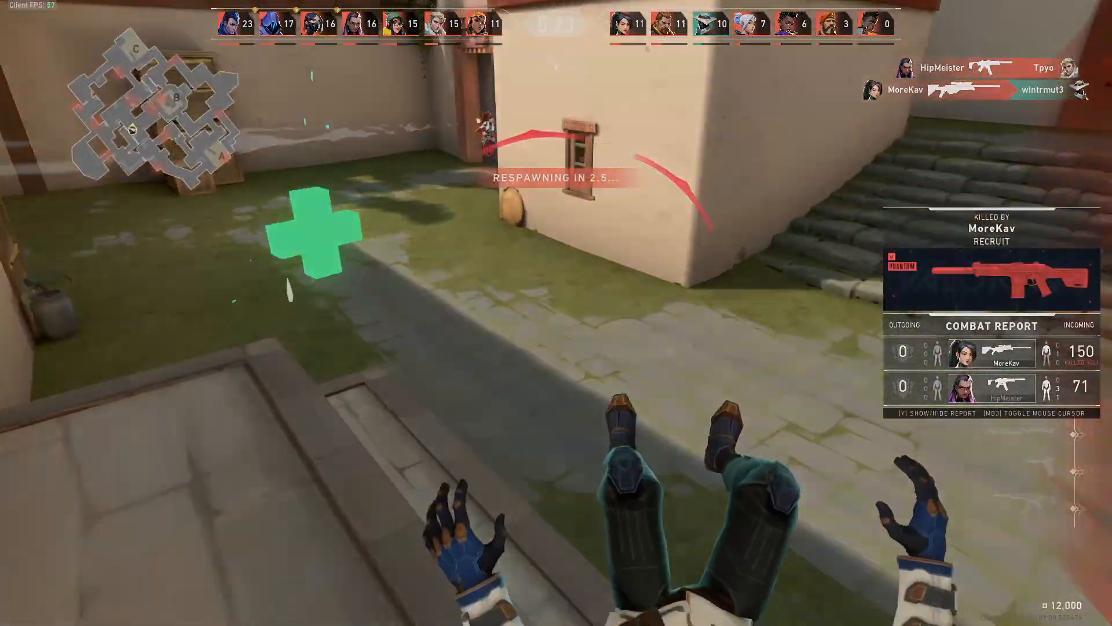